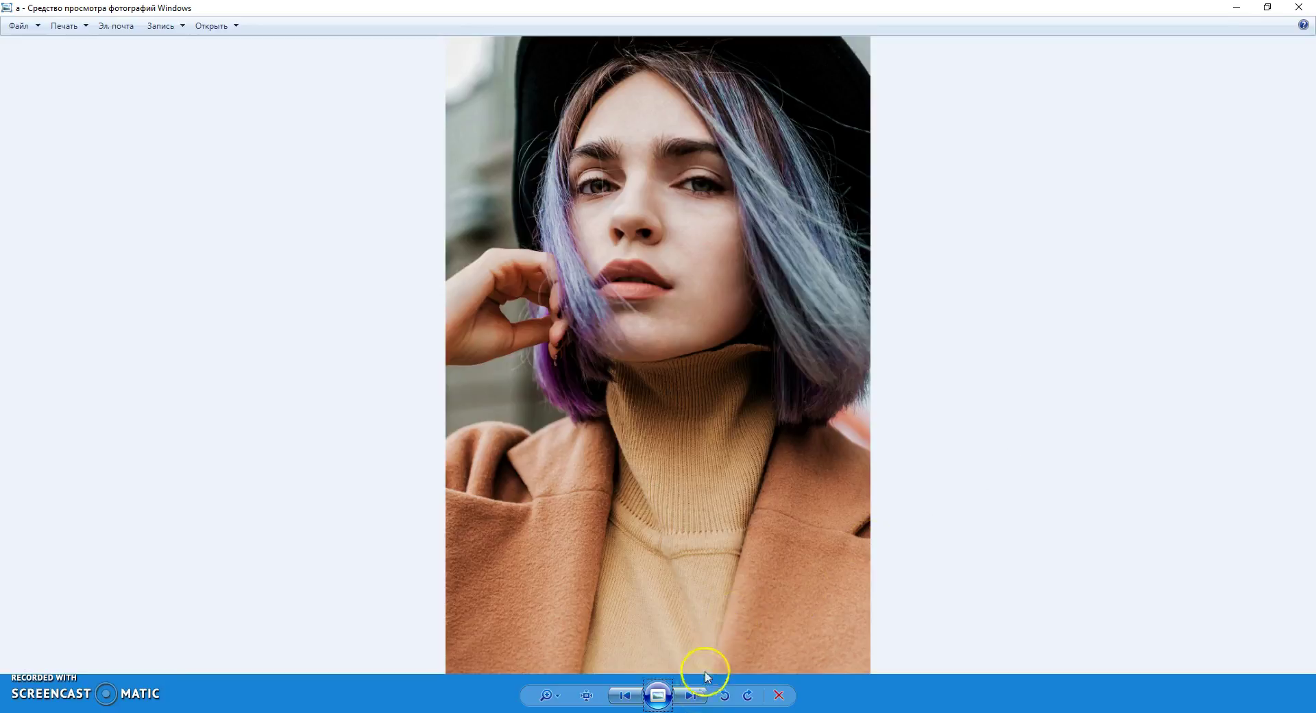
Step: View the red-brushed sample photo and the finished paint-effect result full screen in the photo viewer
{"action": "left_click", "coordinate": [697, 698]}
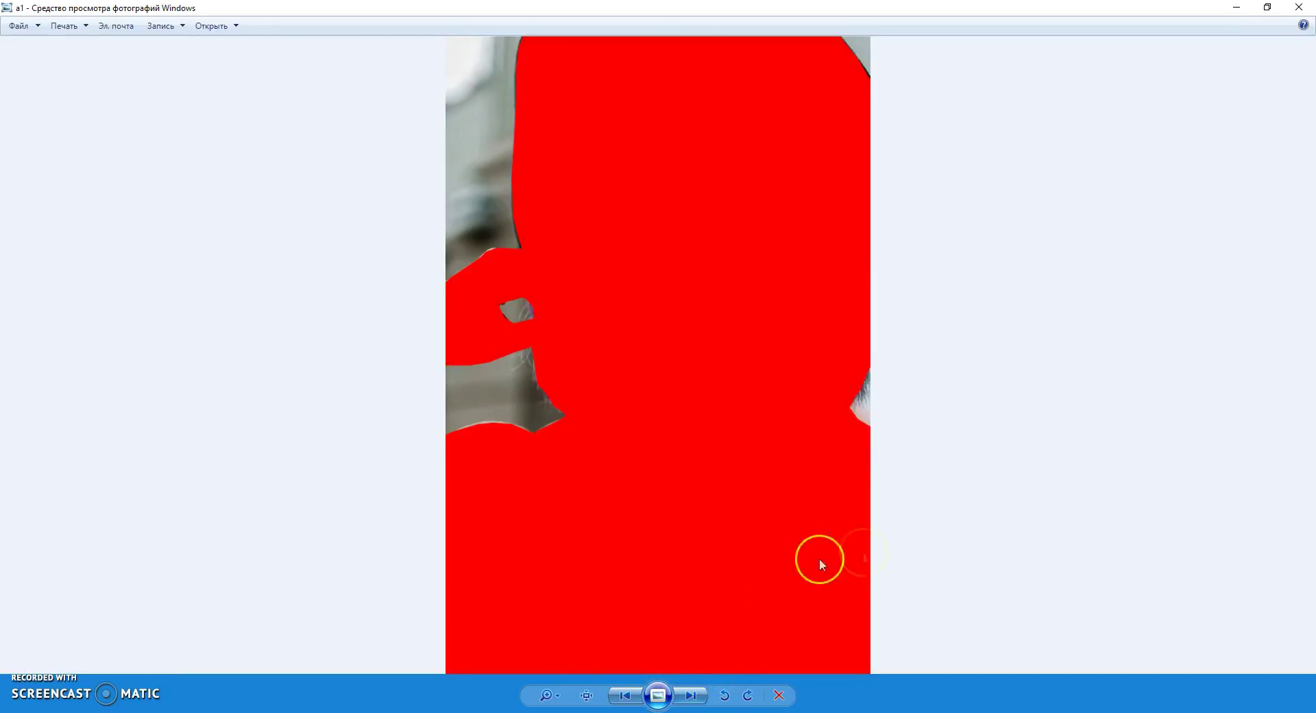
{"action": "left_click", "coordinate": [656, 694]}
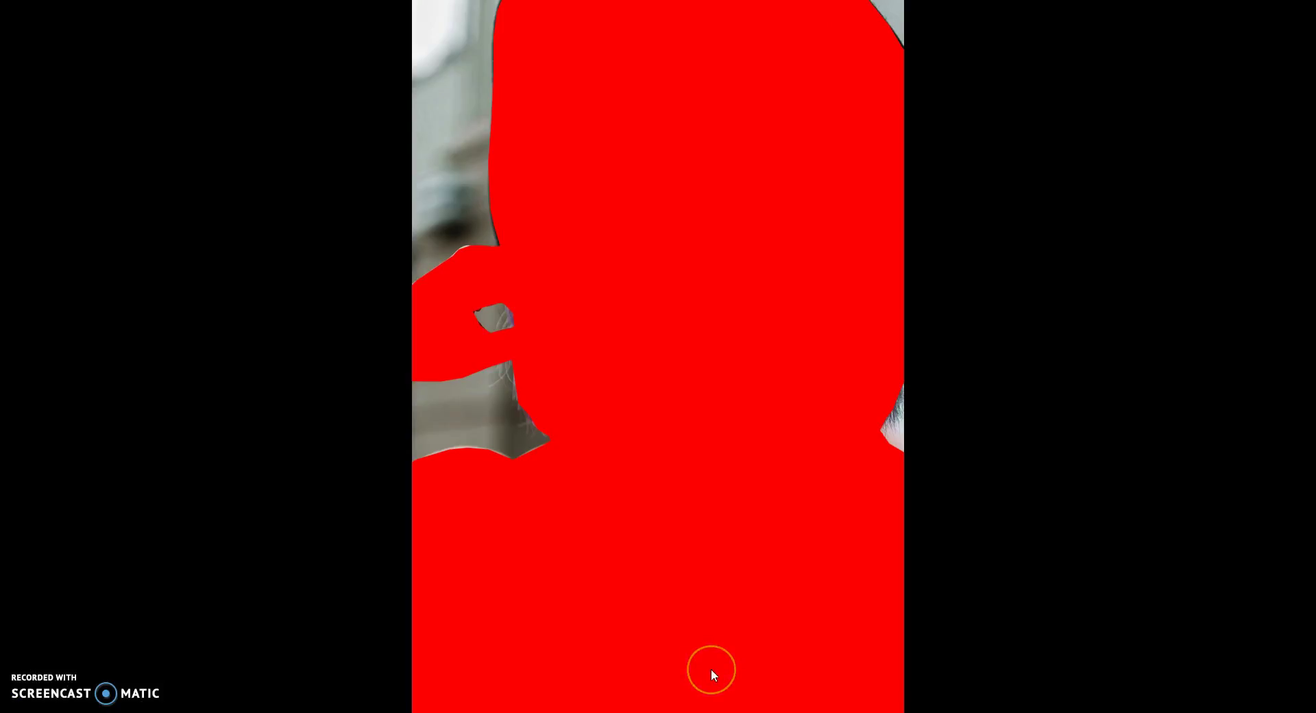
{"action": "left_click", "coordinate": [710, 669]}
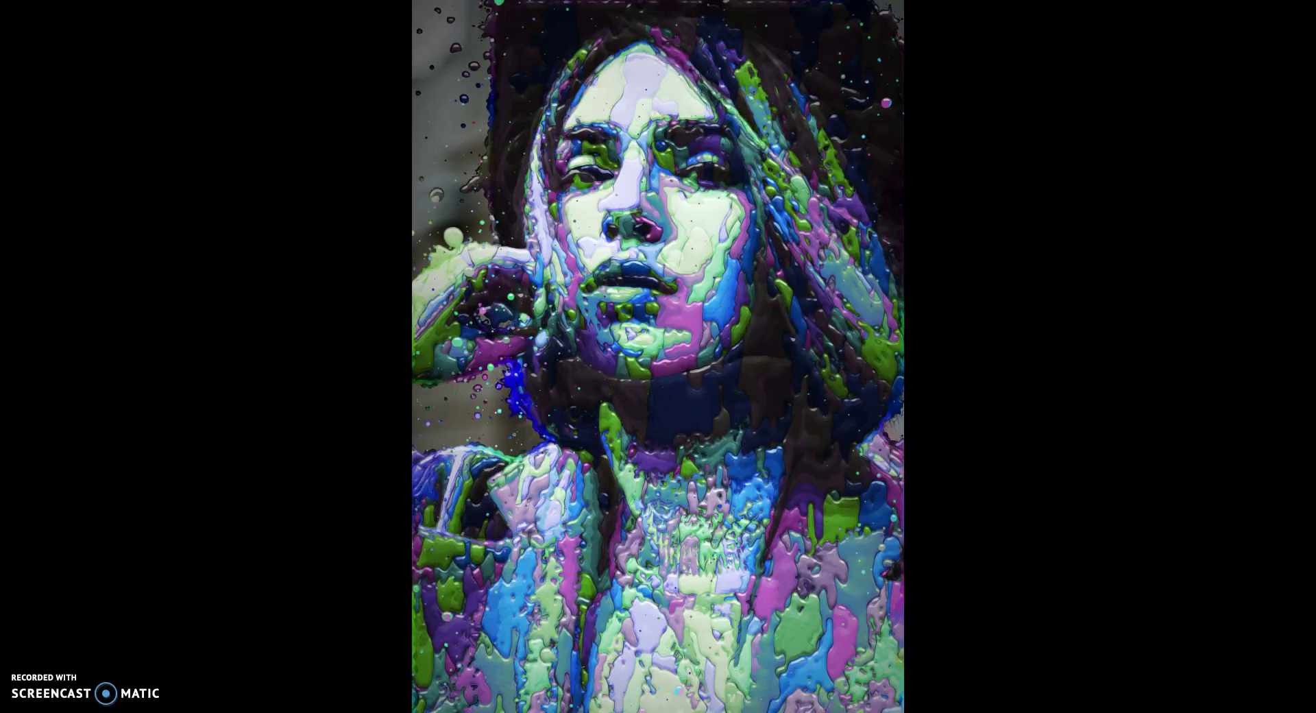
{"action": "left_click", "coordinate": [1087, 510]}
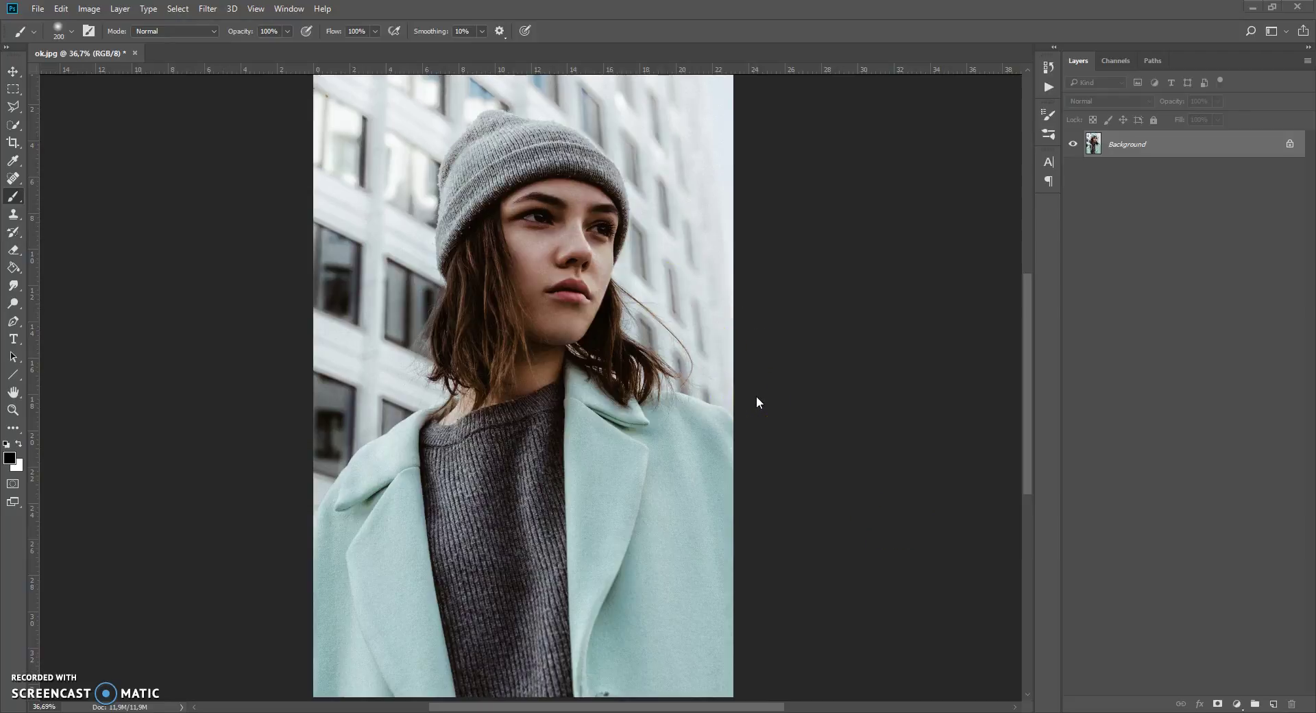
Step: Check that the Oil Paint filter is available for the portrait, leaving its settings unapplied
{"action": "left_click", "coordinate": [208, 9]}
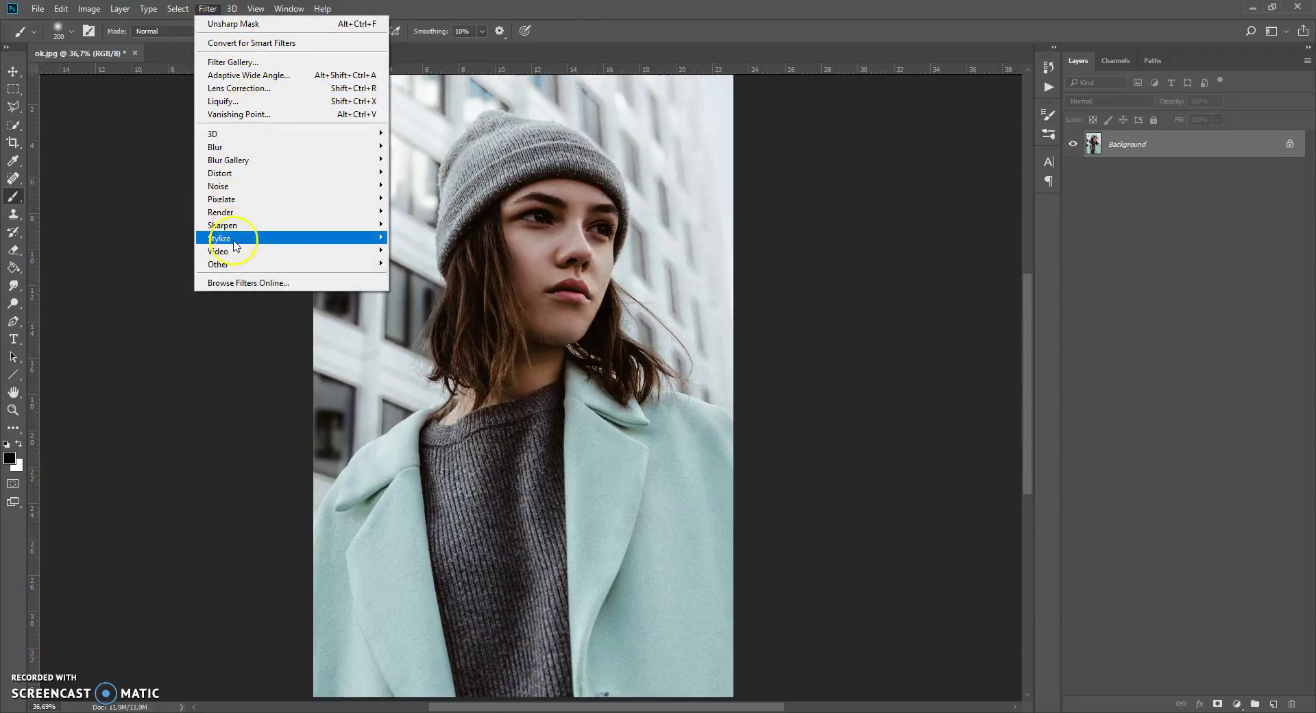
{"action": "mouse_move", "coordinate": [233, 240]}
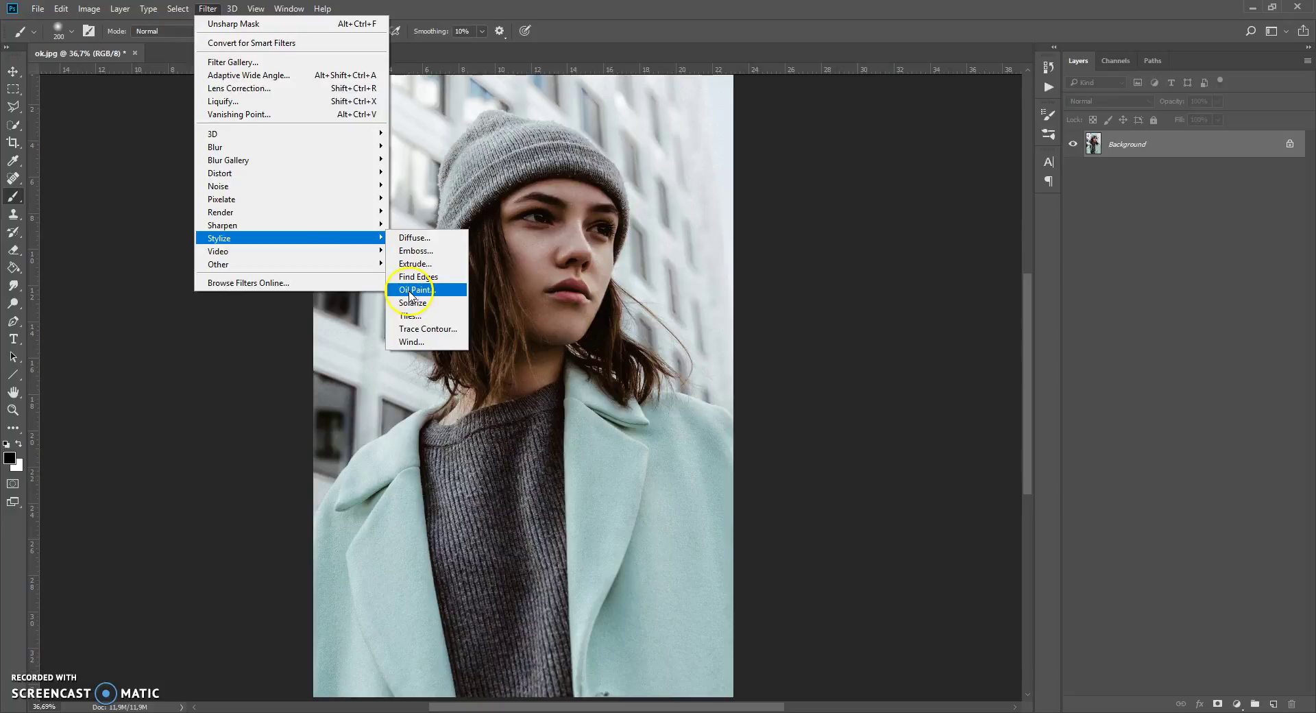
{"action": "left_click", "coordinate": [411, 293]}
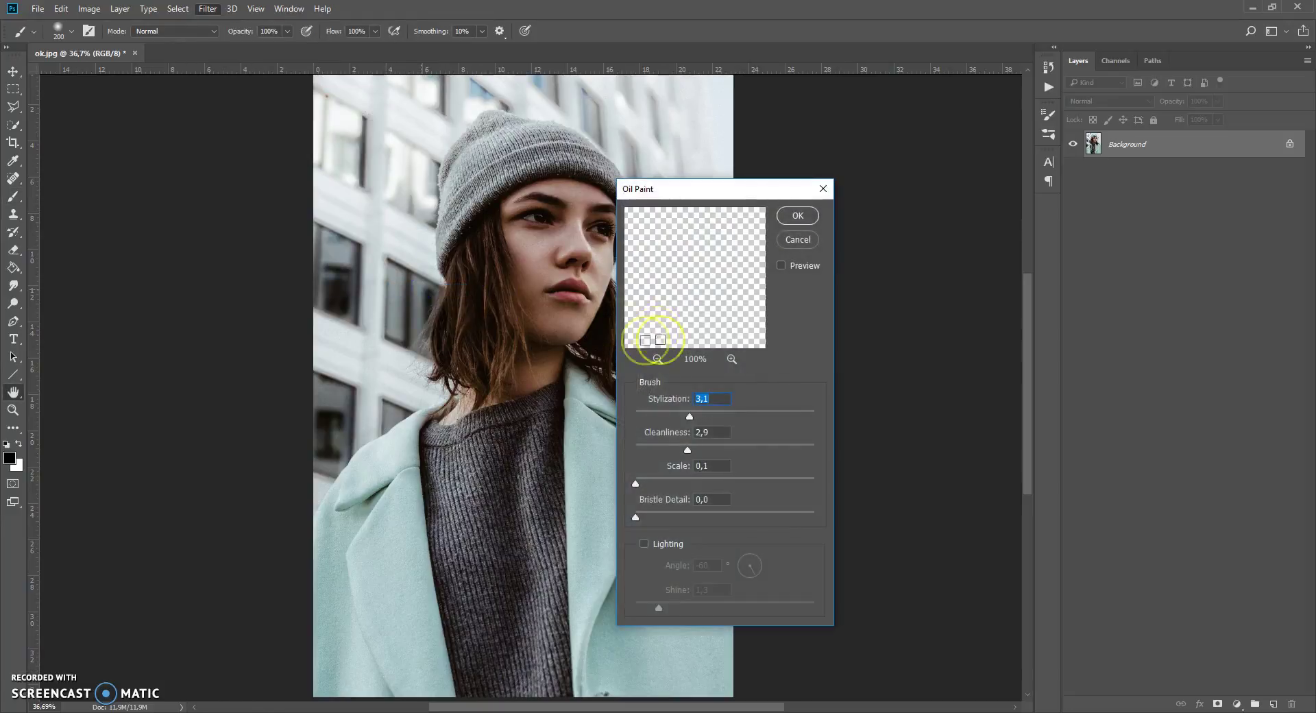
{"action": "left_click_drag", "start_coordinate": [717, 187], "coordinate": [744, 206]}
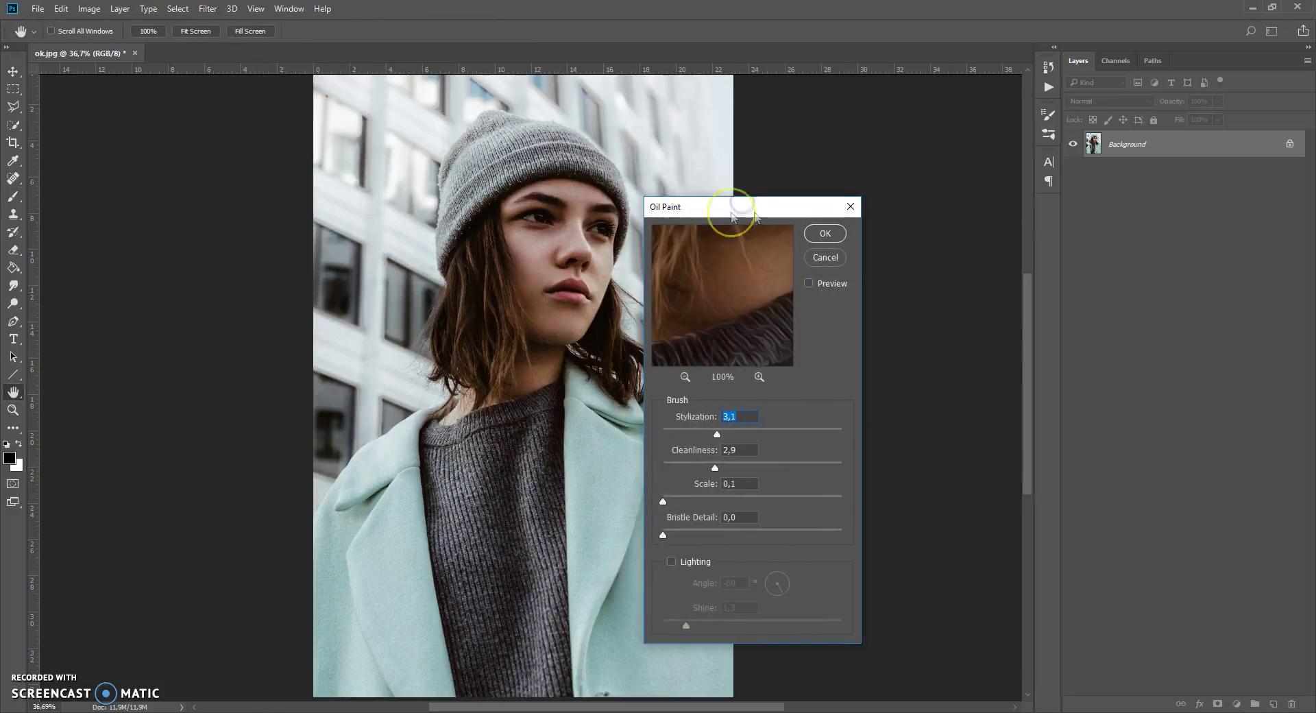
{"action": "left_click", "coordinate": [824, 258]}
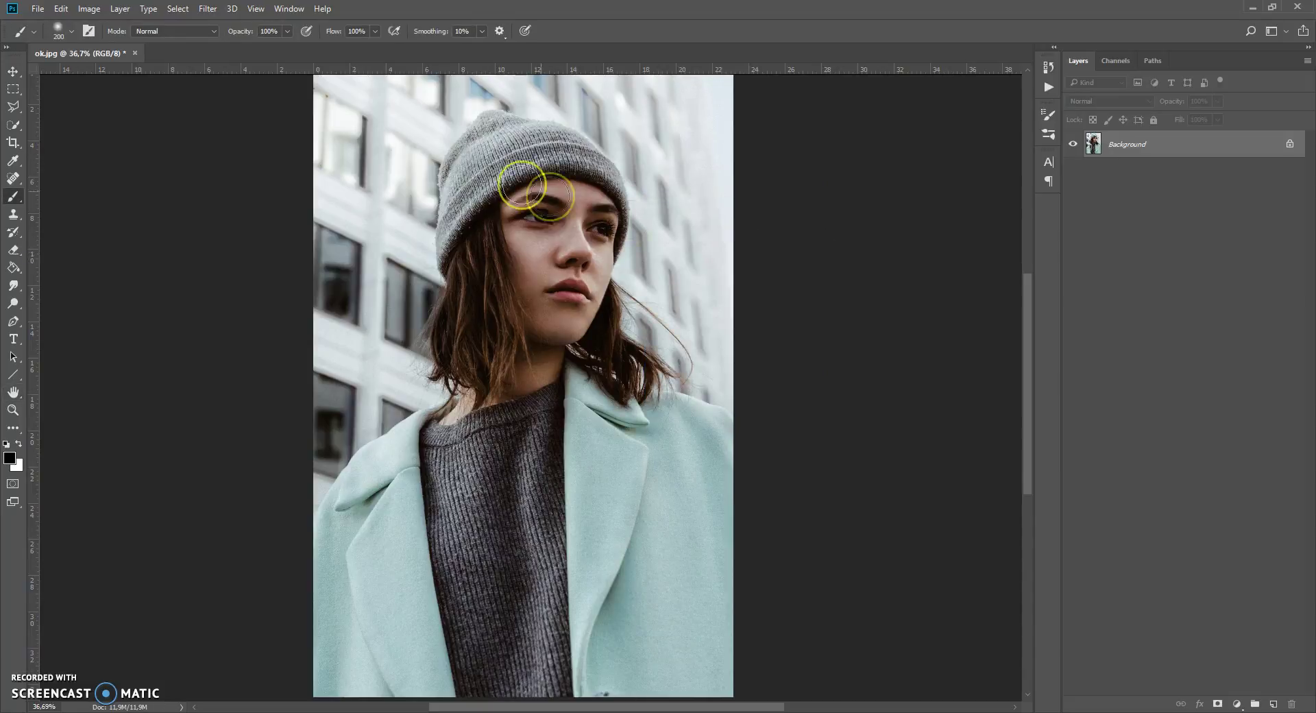
{"action": "left_click", "coordinate": [209, 8]}
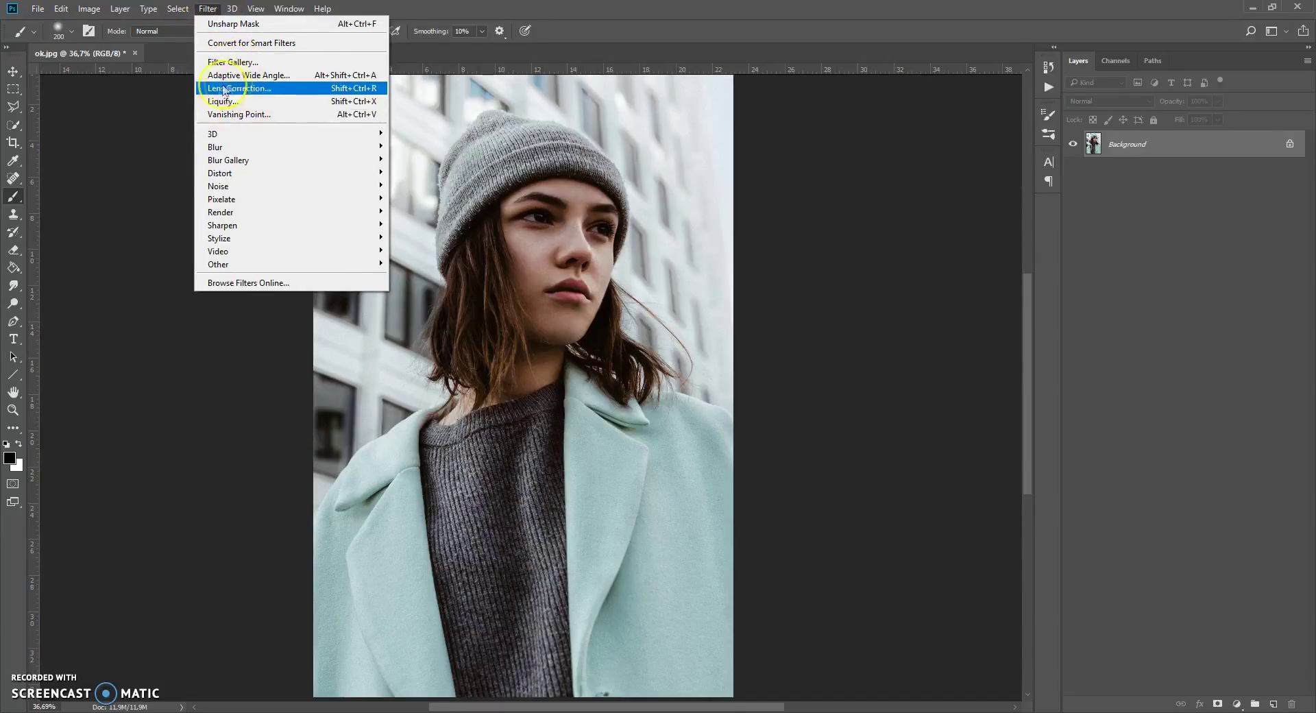
{"action": "left_click", "coordinate": [804, 214]}
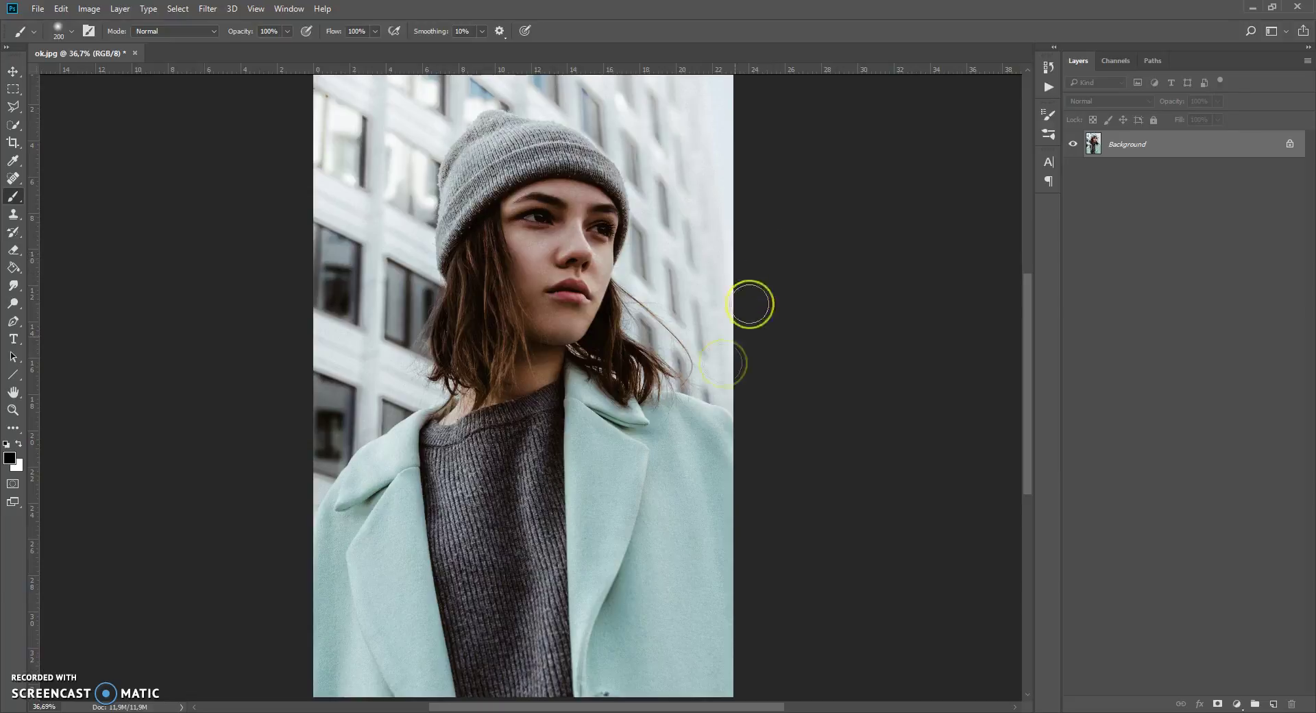
Step: Switch to the Help file in Notepad and read the requirements and the Oil Paint troubleshooting notes
{"action": "mouse_move", "coordinate": [654, 711]}
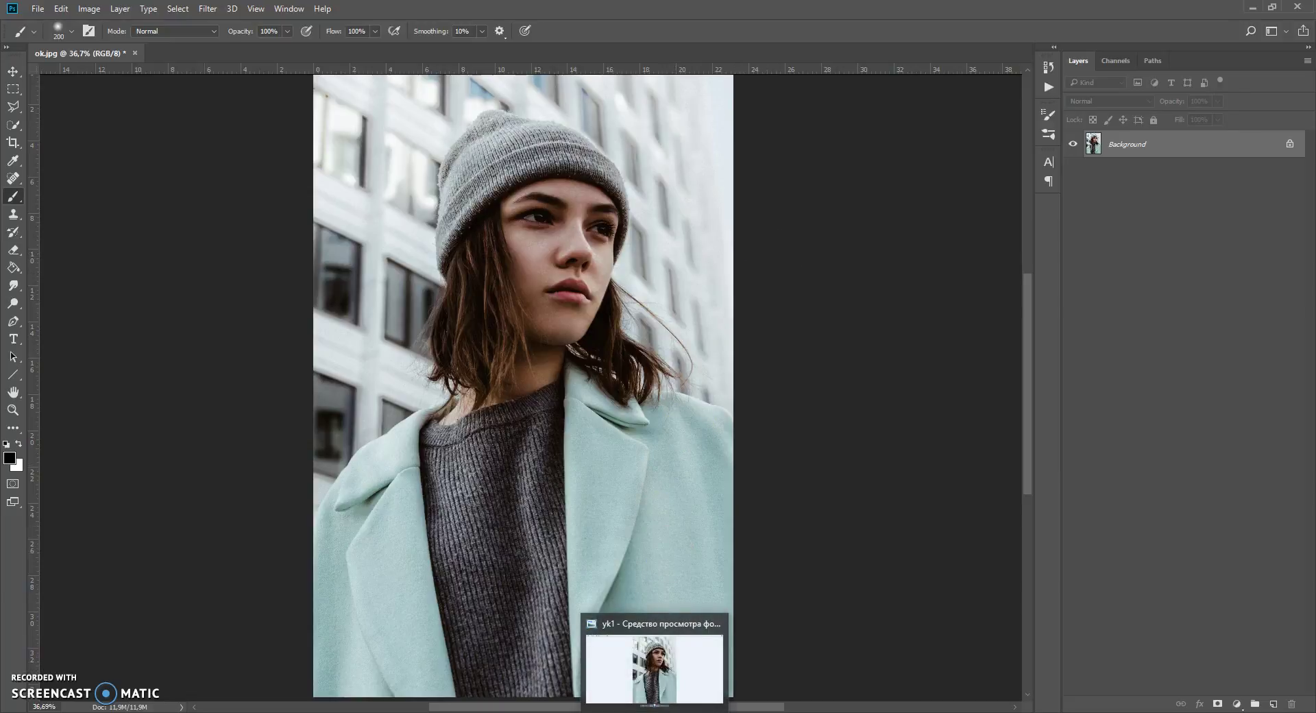
{"action": "left_click", "coordinate": [606, 710]}
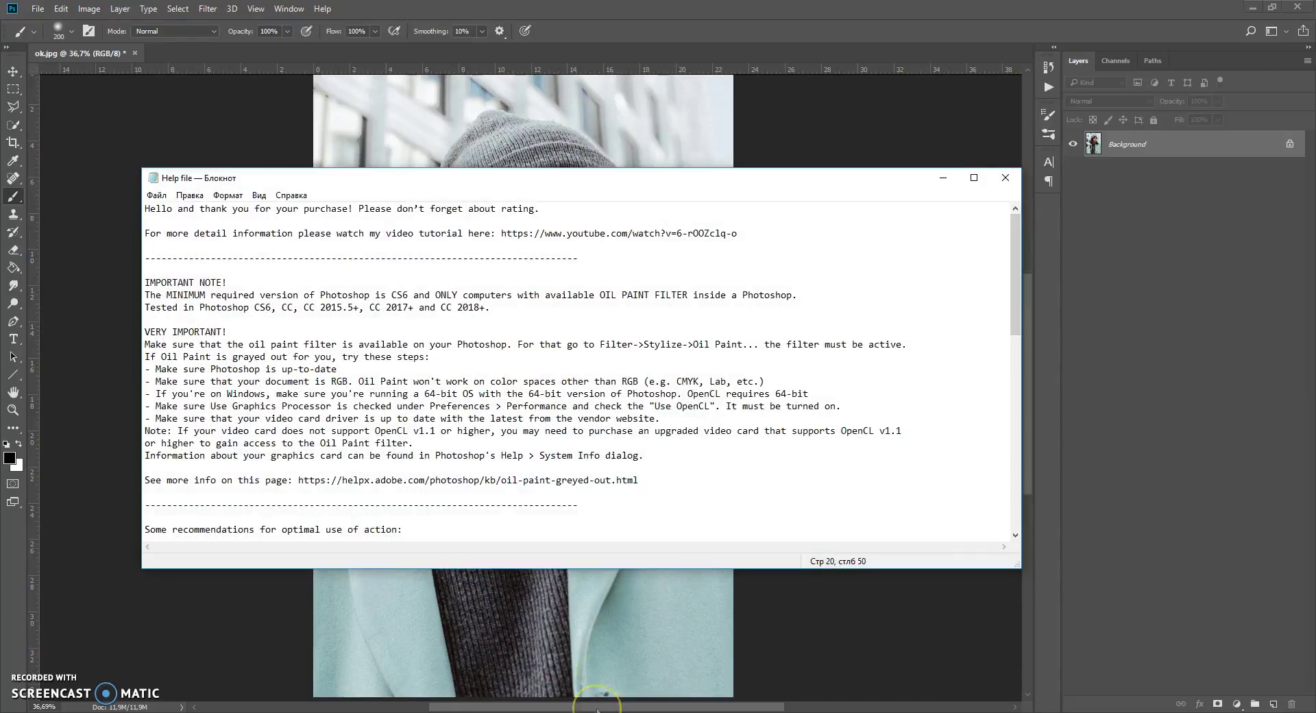
{"action": "left_click_drag", "start_coordinate": [578, 181], "coordinate": [532, 214]}
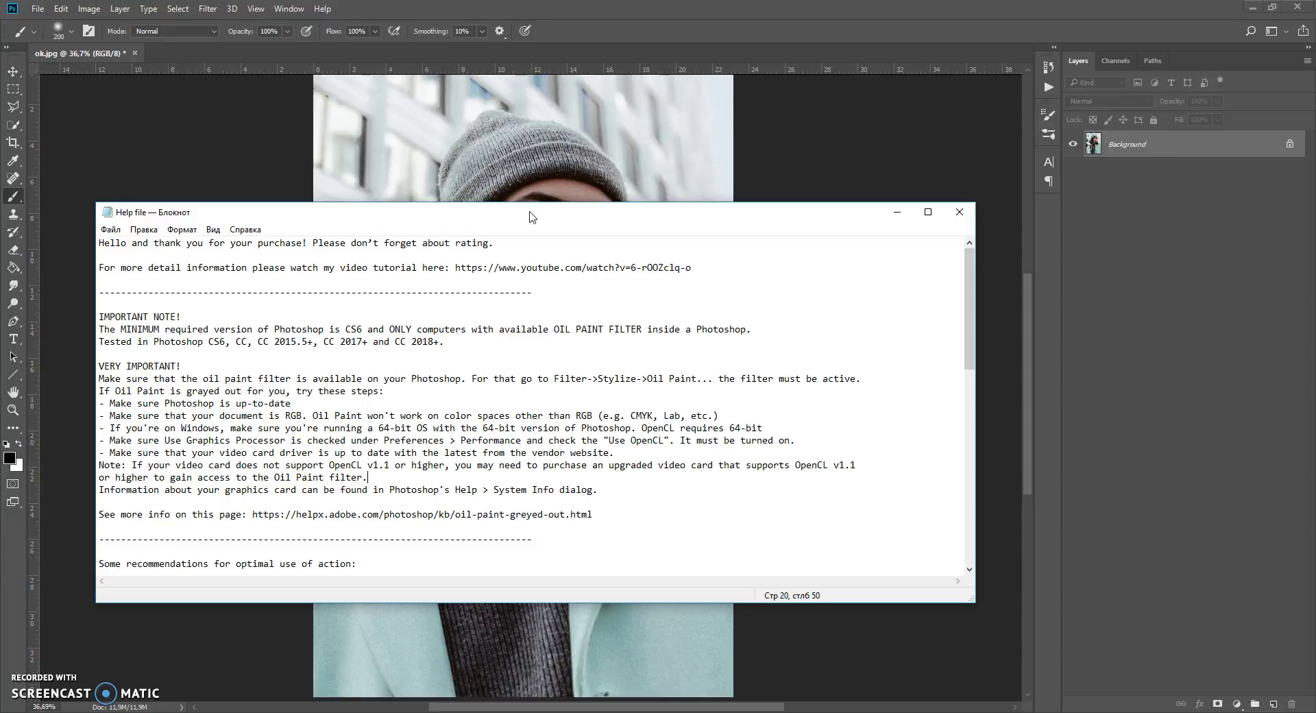
{"action": "left_click_drag", "start_coordinate": [532, 217], "coordinate": [521, 220]}
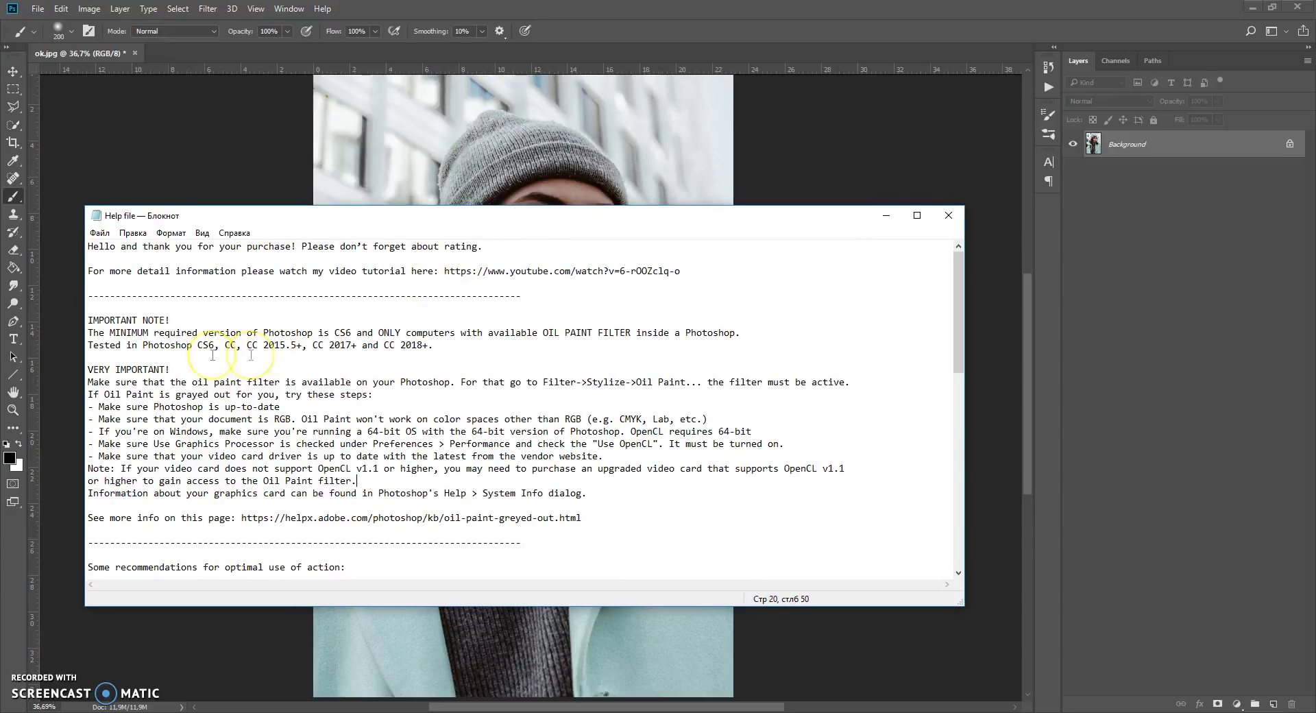
{"action": "left_click_drag", "start_coordinate": [87, 370], "coordinate": [315, 405]}
{"action": "left_click", "coordinate": [315, 404]}
{"action": "left_click", "coordinate": [104, 395]}
{"action": "left_click_drag", "start_coordinate": [105, 395], "coordinate": [236, 396]}
{"action": "mouse_move", "coordinate": [90, 397]}
{"action": "left_mouse_down"}
{"action": "mouse_move", "coordinate": [479, 439]}
{"action": "mouse_move", "coordinate": [386, 480]}
{"action": "left_mouse_up"}
{"action": "left_click", "coordinate": [371, 484]}
{"action": "left_click", "coordinate": [887, 213]}
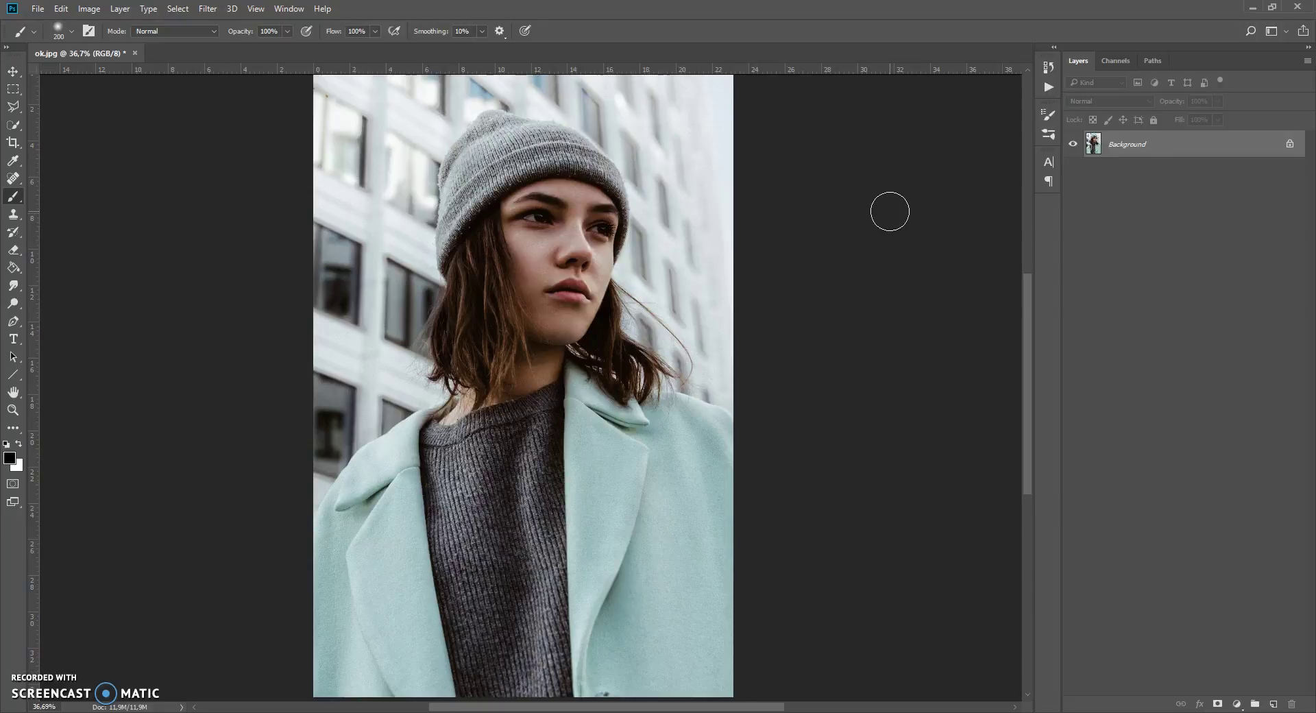
Step: Check the UI language in the Interface preferences and close them without changes
{"action": "left_click", "coordinate": [61, 8]}
{"action": "mouse_move", "coordinate": [122, 545]}
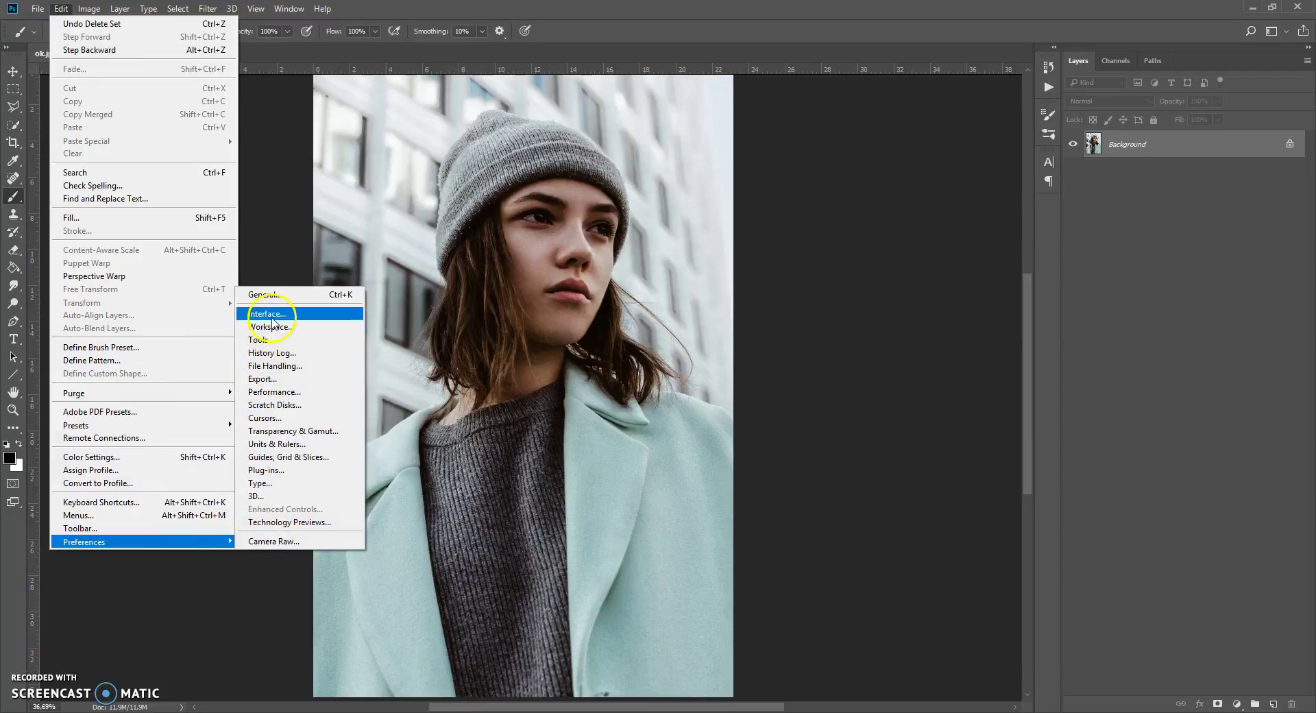
{"action": "left_click", "coordinate": [271, 316]}
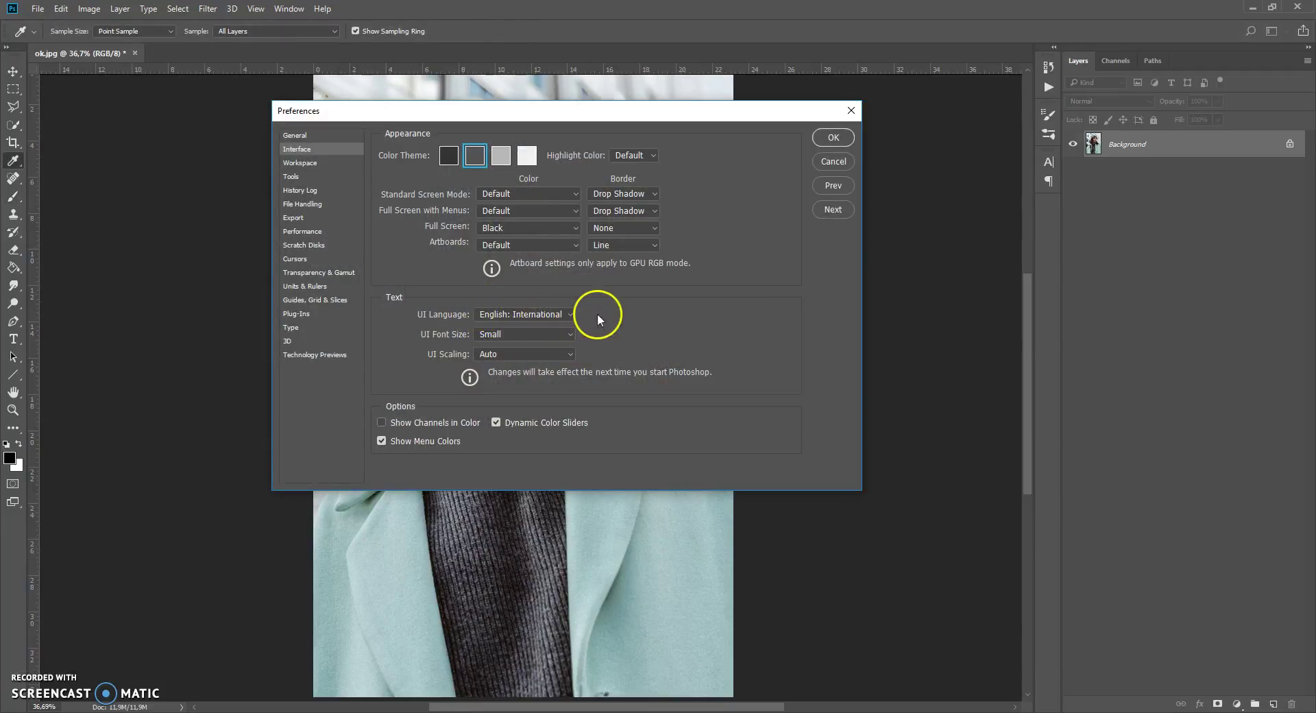
{"action": "left_click", "coordinate": [827, 163]}
{"action": "key", "text": "b"}
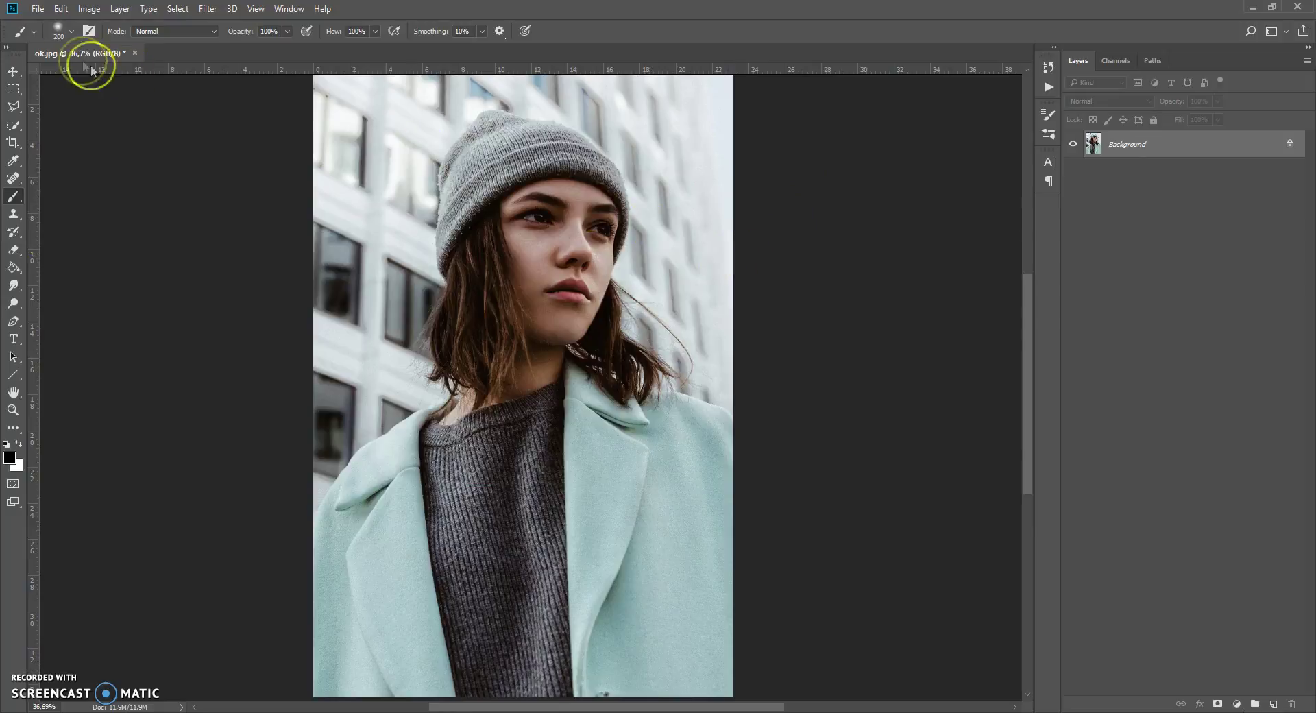
Step: Check the image's color mode and bit depth
{"action": "left_click", "coordinate": [89, 8]}
{"action": "mouse_move", "coordinate": [171, 24]}
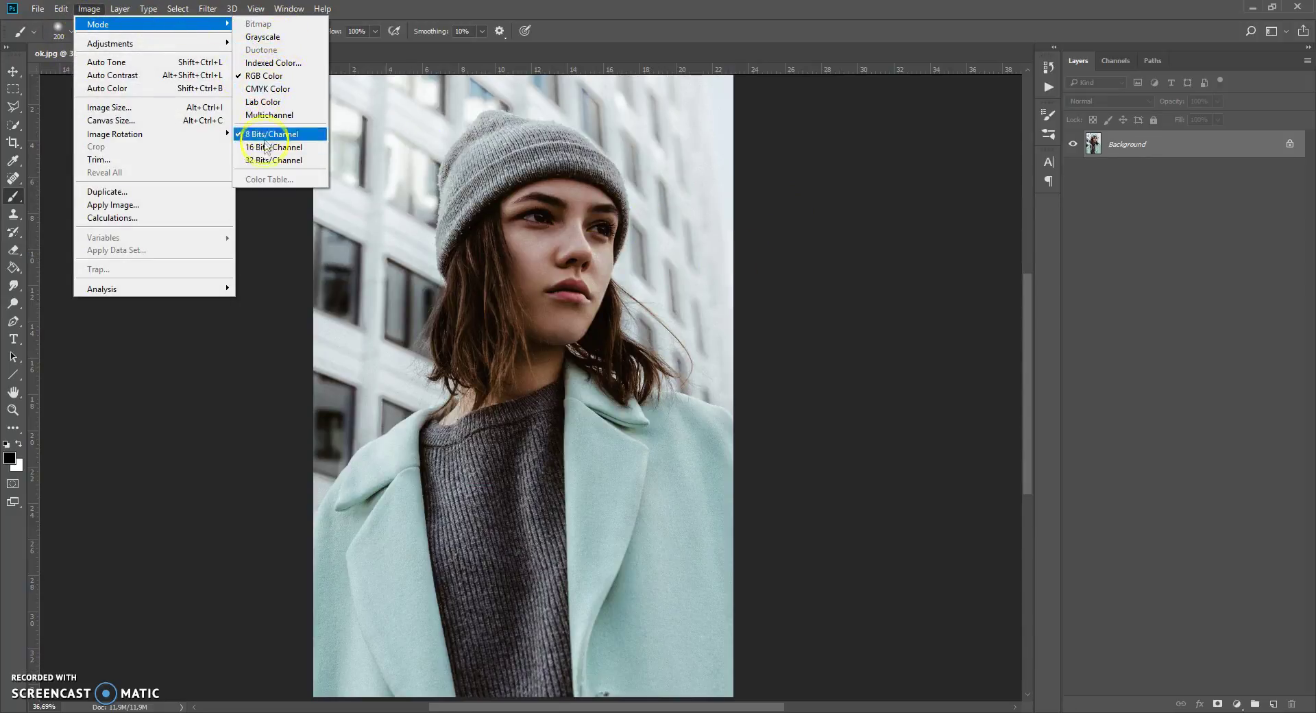
{"action": "left_click", "coordinate": [766, 168]}
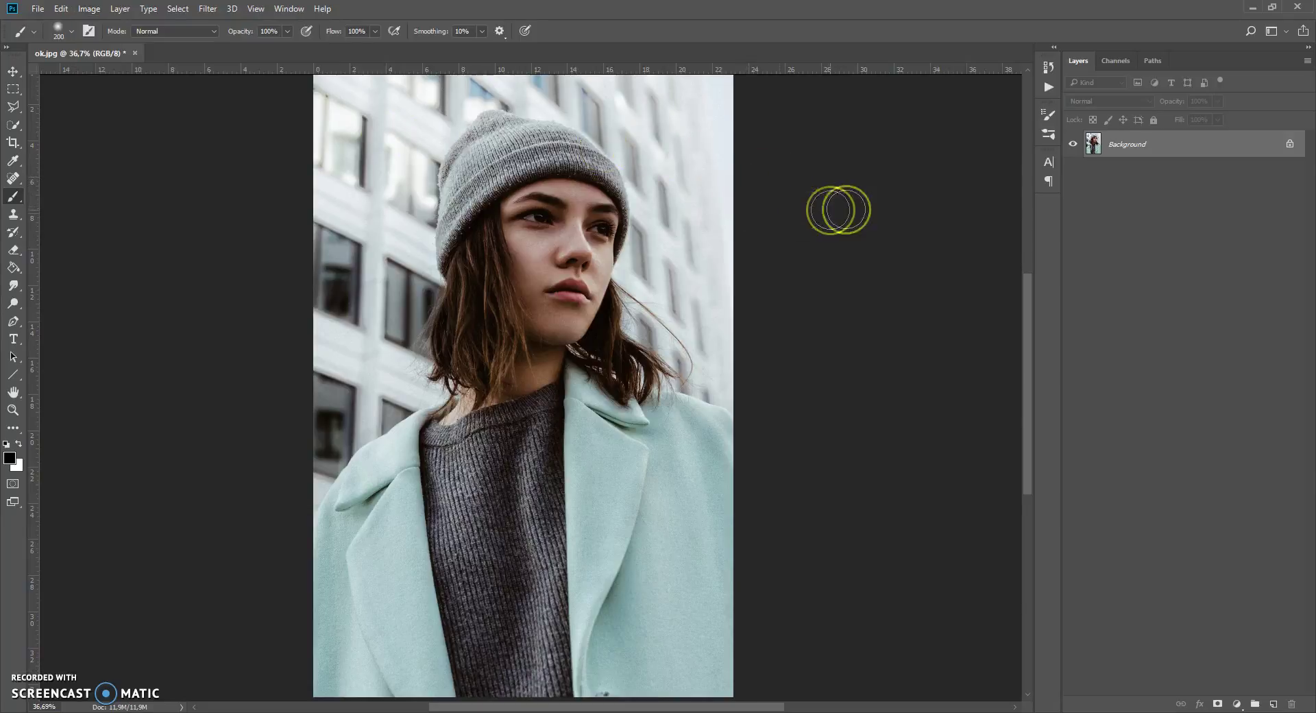
Step: Check the Layers Panel Options for default fill-layer masks and adding "copy" to copied layers, and accept them
{"action": "left_click", "coordinate": [1308, 63]}
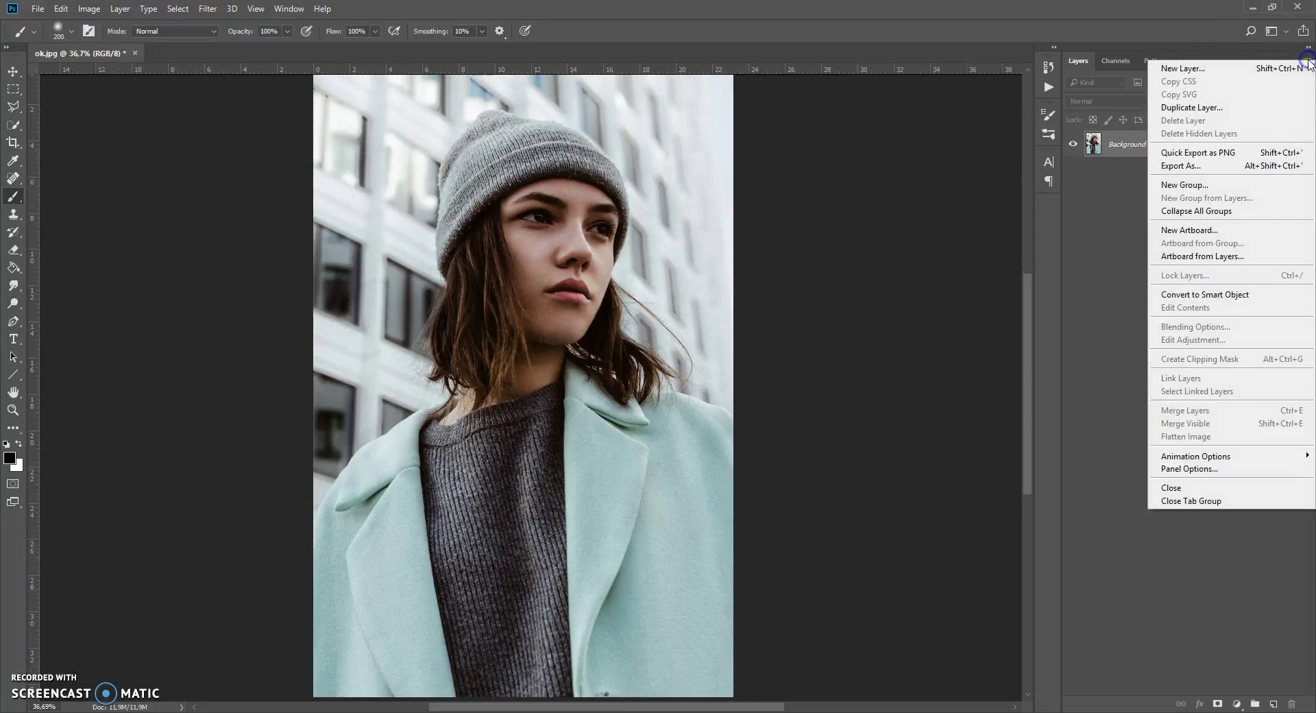
{"action": "left_click", "coordinate": [1189, 466]}
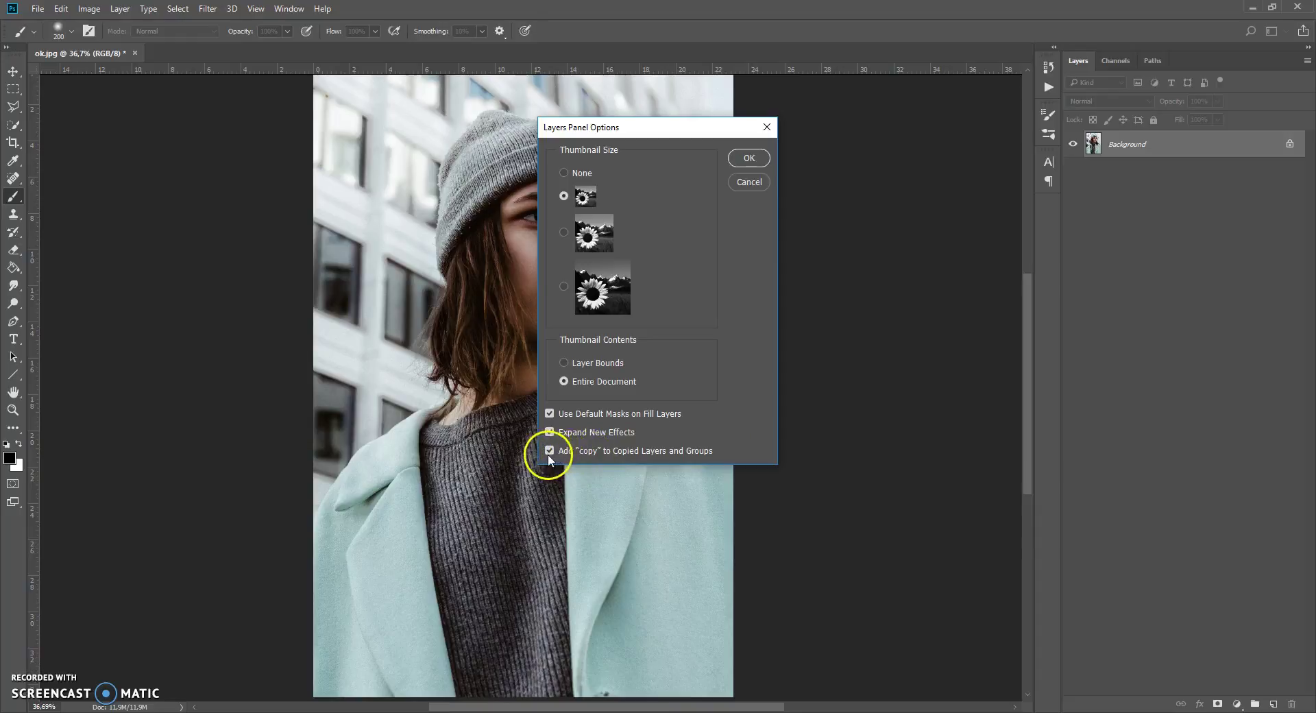
{"action": "left_click", "coordinate": [739, 158]}
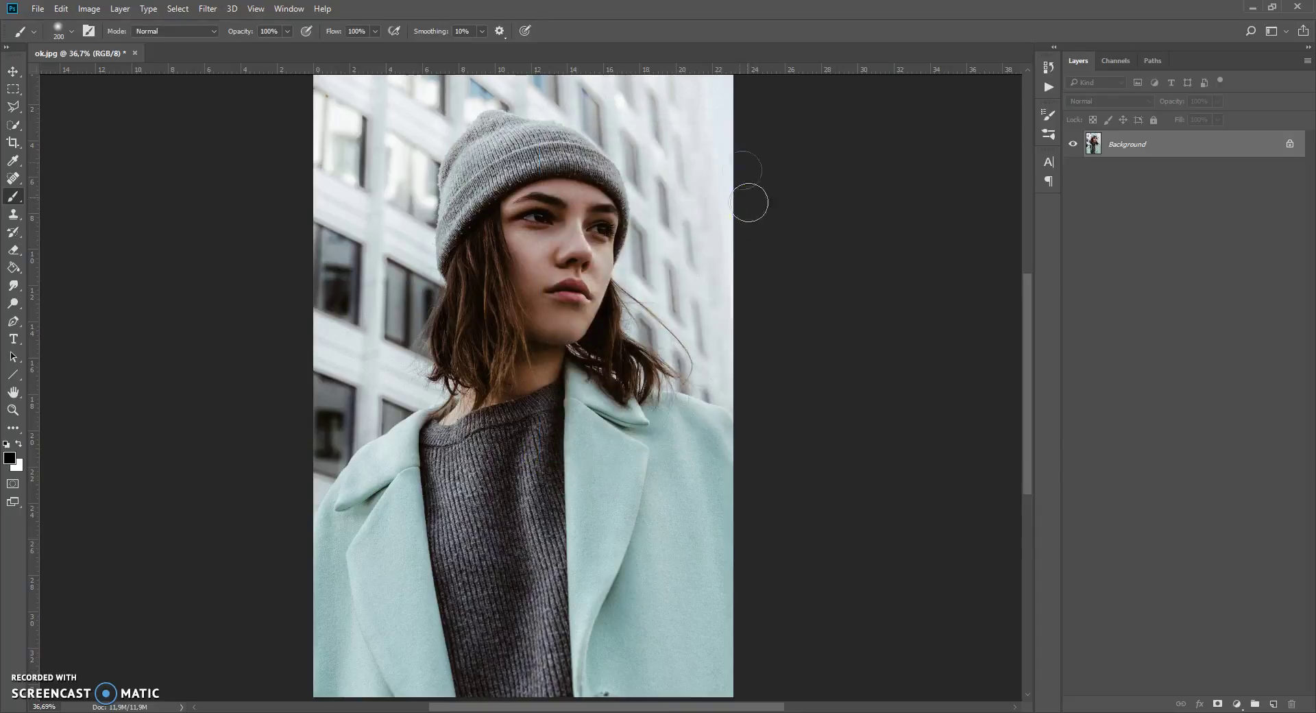
{"action": "scroll", "coordinate": [754, 214], "scroll_direction": "down", "scroll_amount": 1}
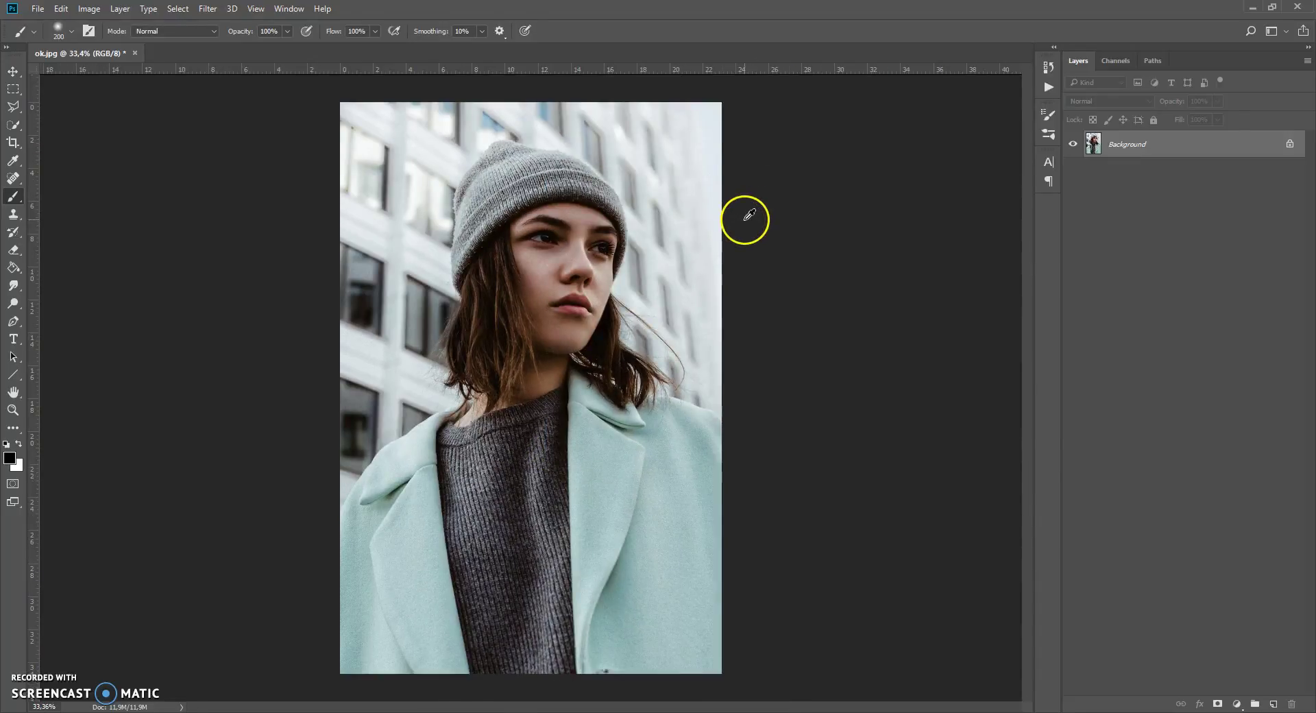
{"action": "scroll", "coordinate": [747, 220], "scroll_direction": "up", "scroll_amount": 1}
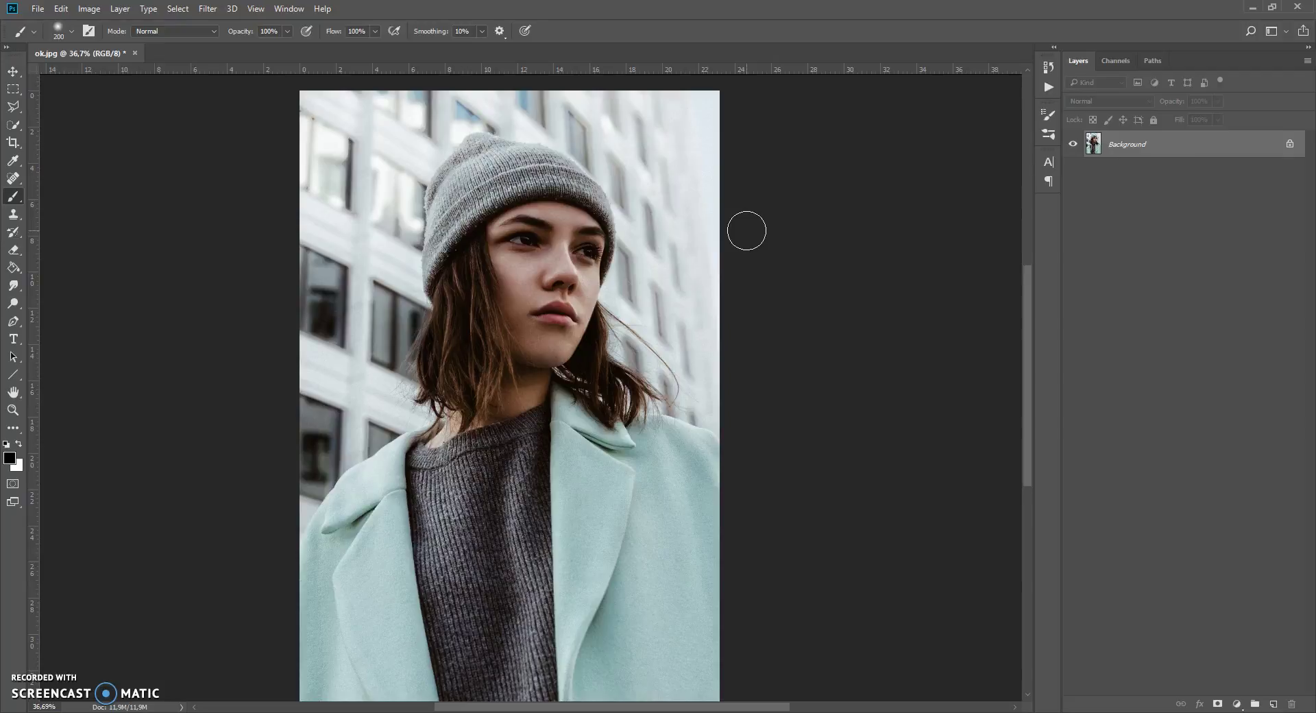
Step: Convert the locked Background into a regular layer named Layer 0
{"action": "left_click", "coordinate": [1124, 149]}
{"action": "left_click", "coordinate": [1134, 153]}
{"action": "double_click", "coordinate": [1156, 154]}
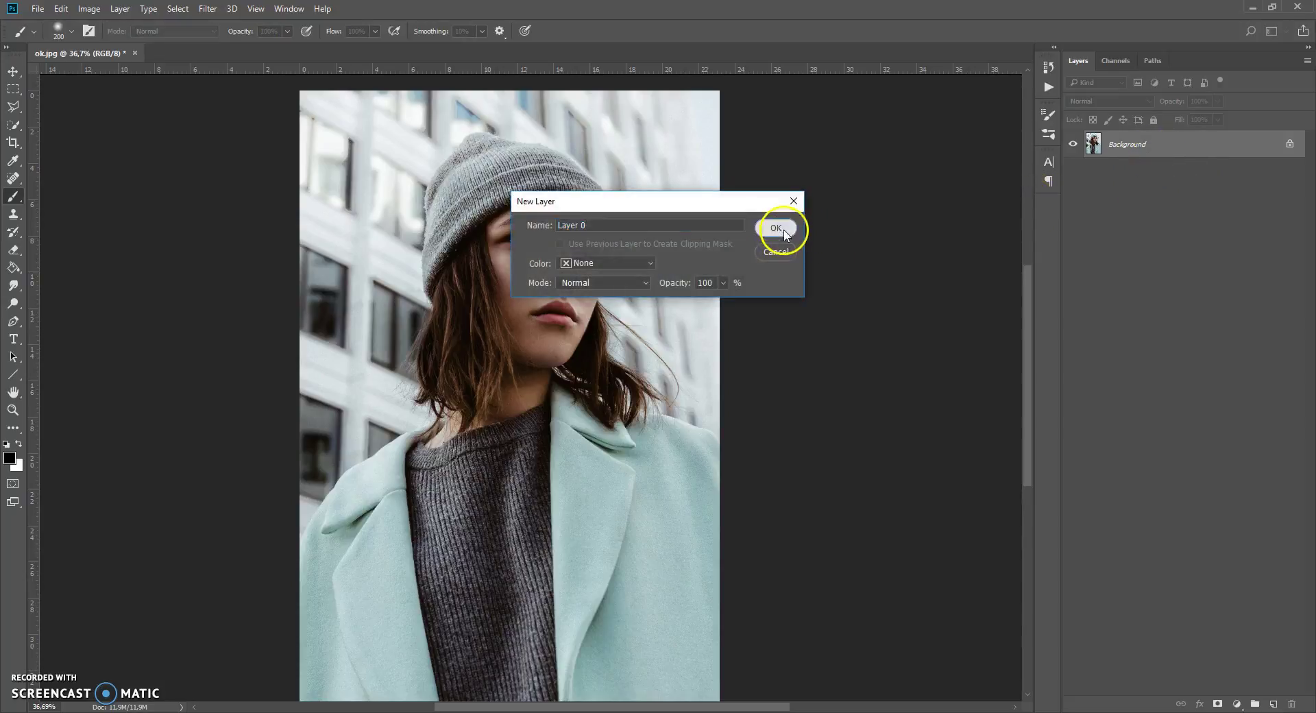
{"action": "left_click", "coordinate": [785, 235]}
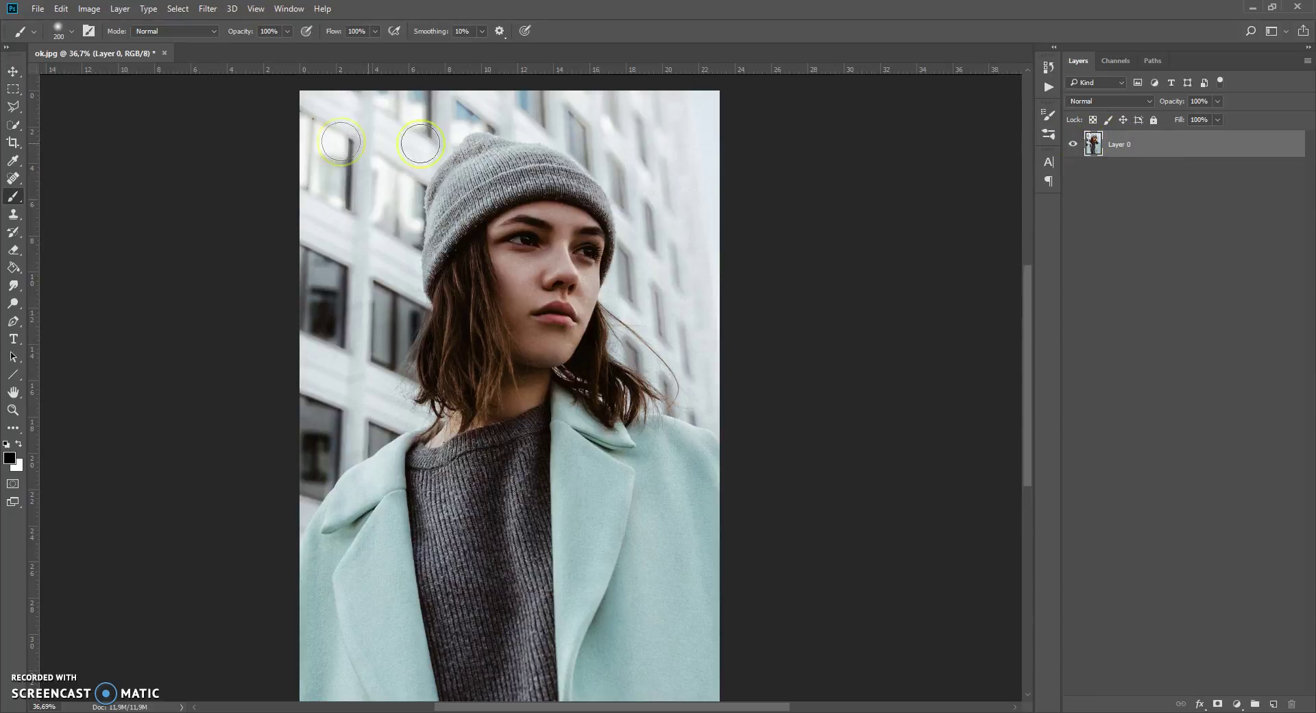
Step: Convert Layer 0 back into a Background layer
{"action": "left_click", "coordinate": [120, 9]}
{"action": "mouse_move", "coordinate": [205, 24]}
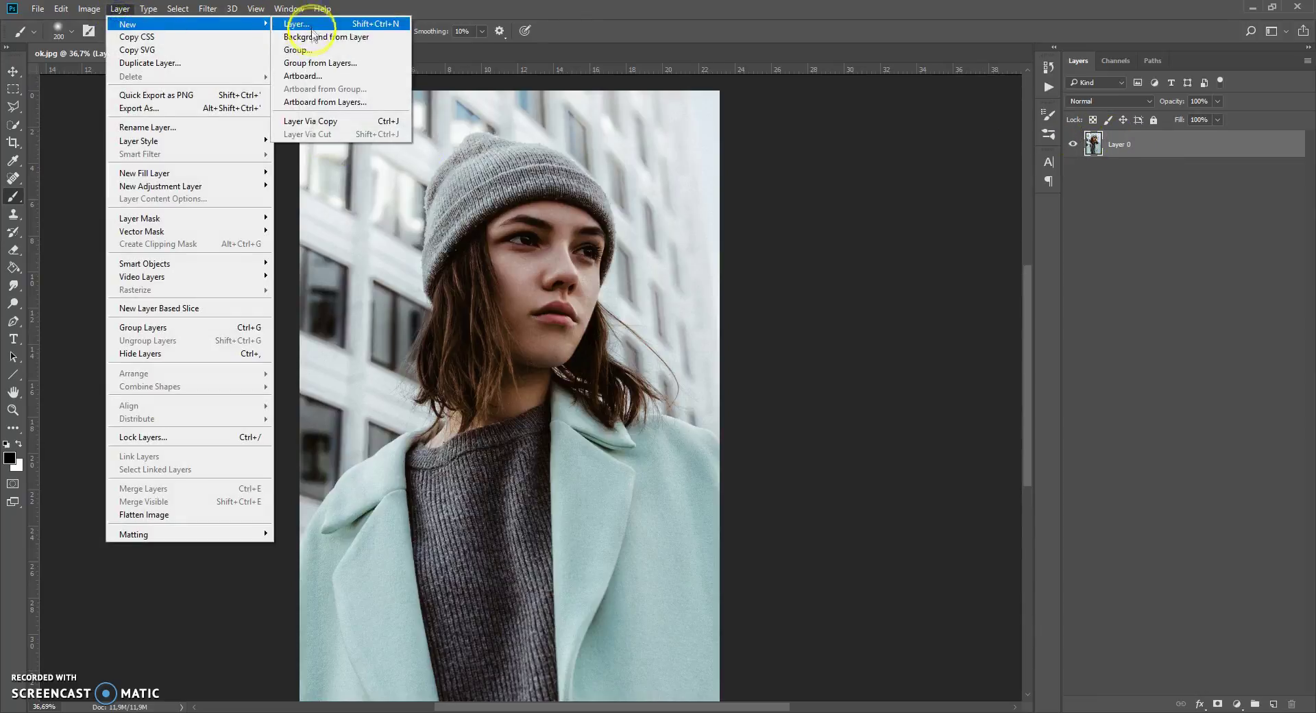
{"action": "left_click", "coordinate": [313, 37]}
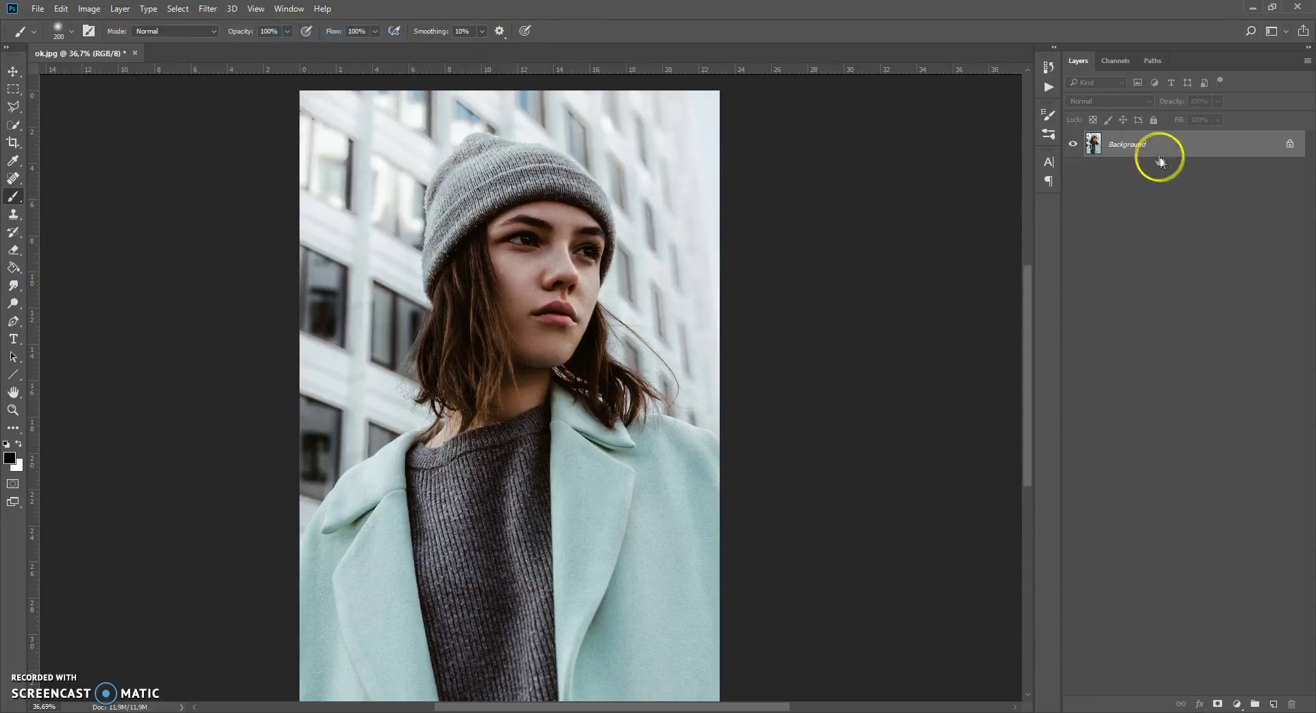
{"action": "left_click", "coordinate": [893, 266]}
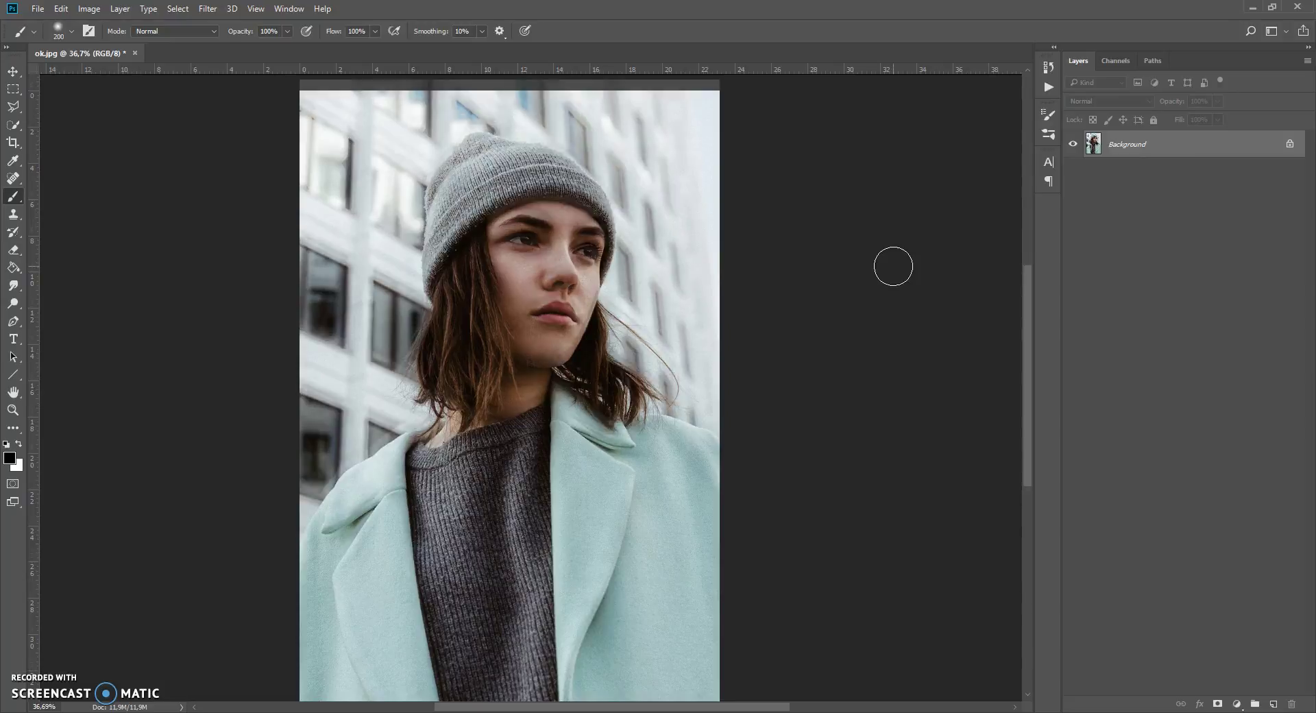
{"action": "scroll", "coordinate": [893, 266], "scroll_direction": "down", "scroll_amount": 1}
{"action": "left_click", "coordinate": [892, 274]}
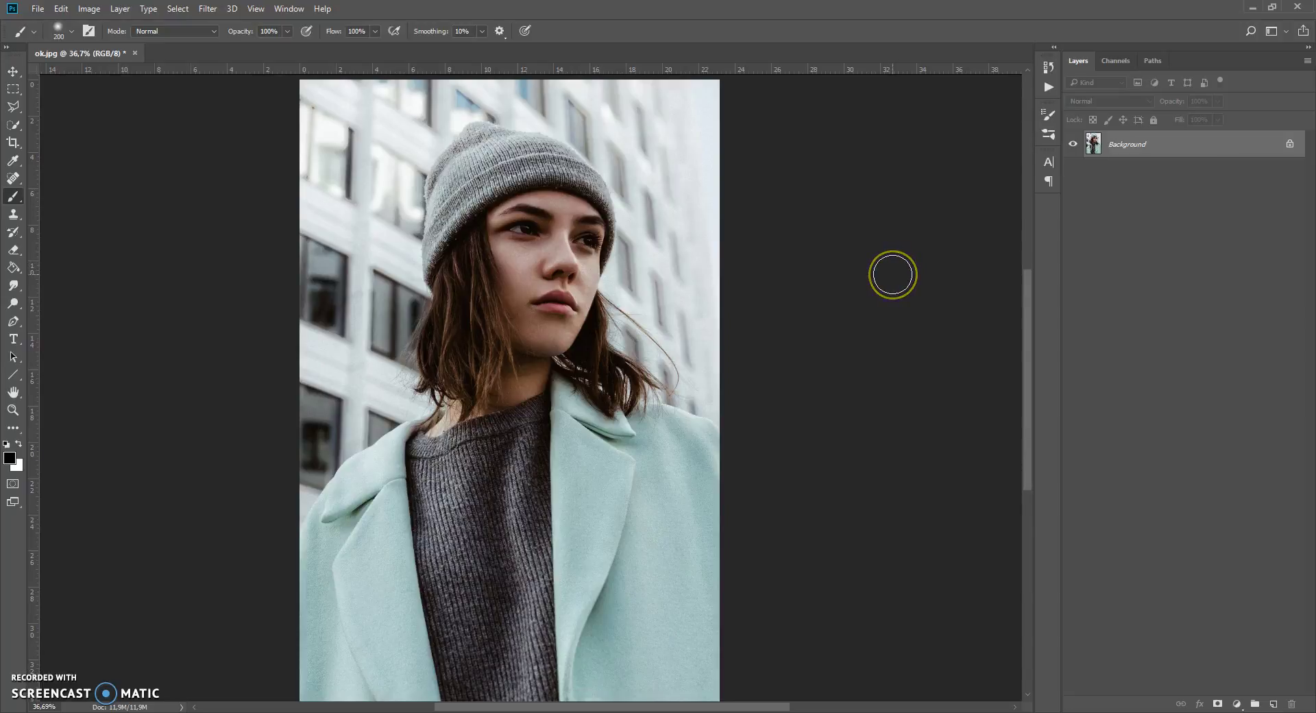
{"action": "left_click_drag", "start_coordinate": [893, 273], "coordinate": [838, 300]}
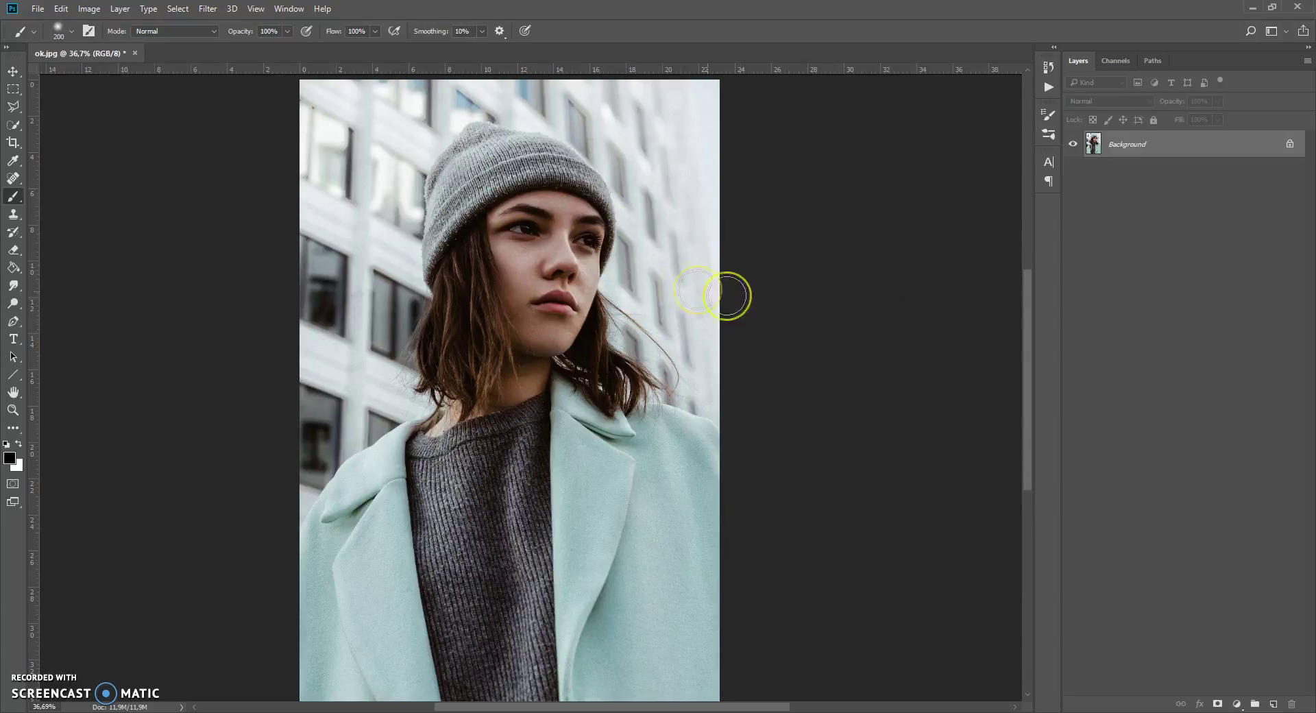
Step: Check the photo's pixel width and height in the Image Size settings without changing them
{"action": "left_click", "coordinate": [93, 9]}
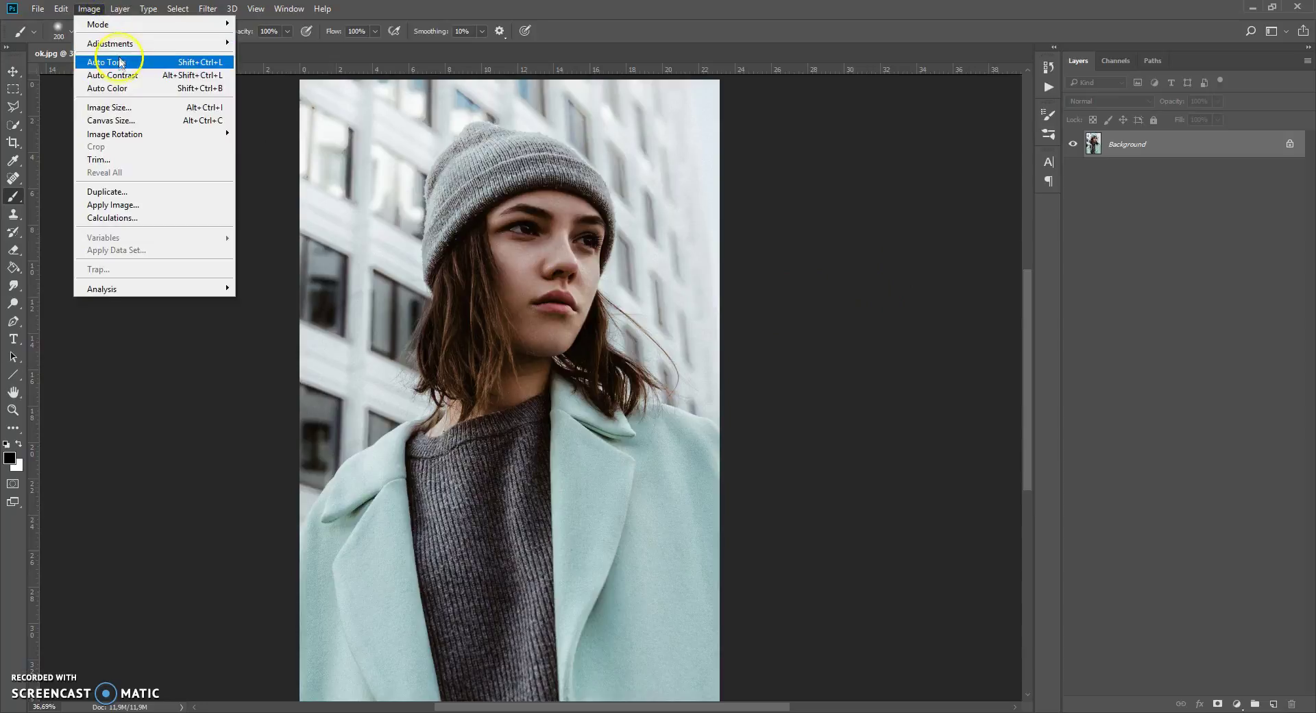
{"action": "left_click", "coordinate": [117, 107]}
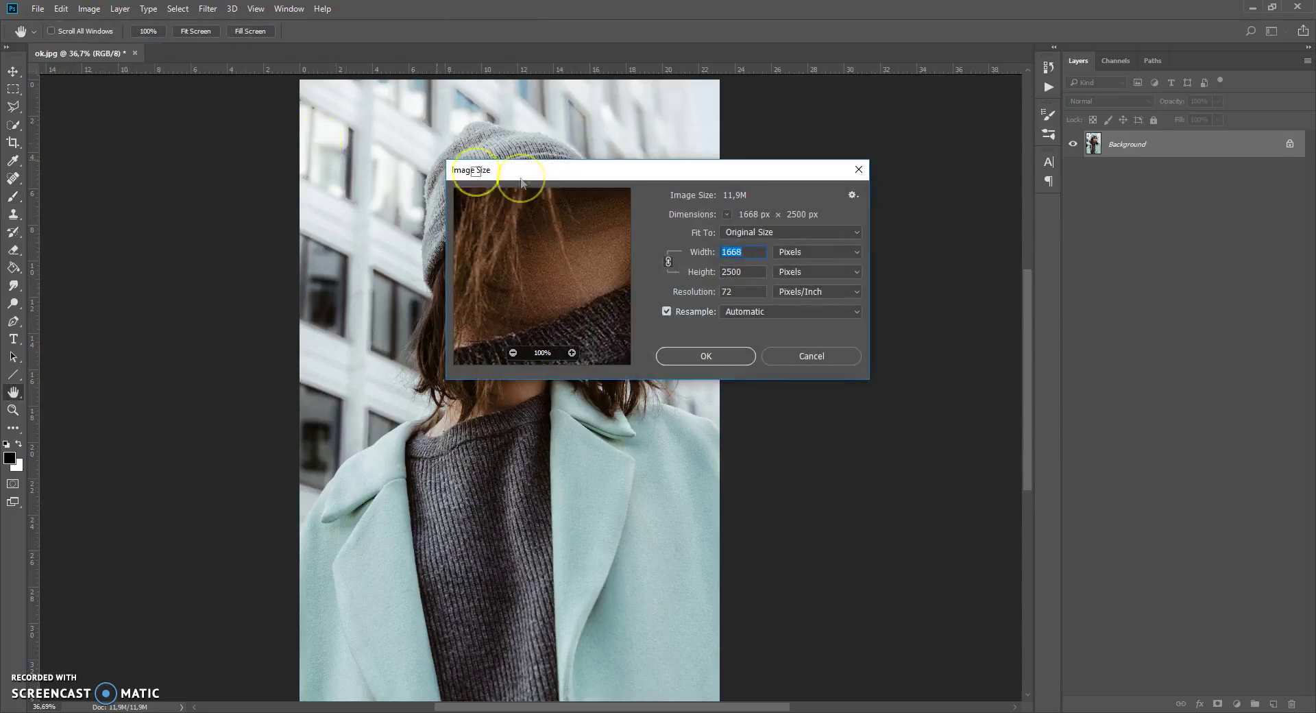
{"action": "left_click", "coordinate": [744, 254]}
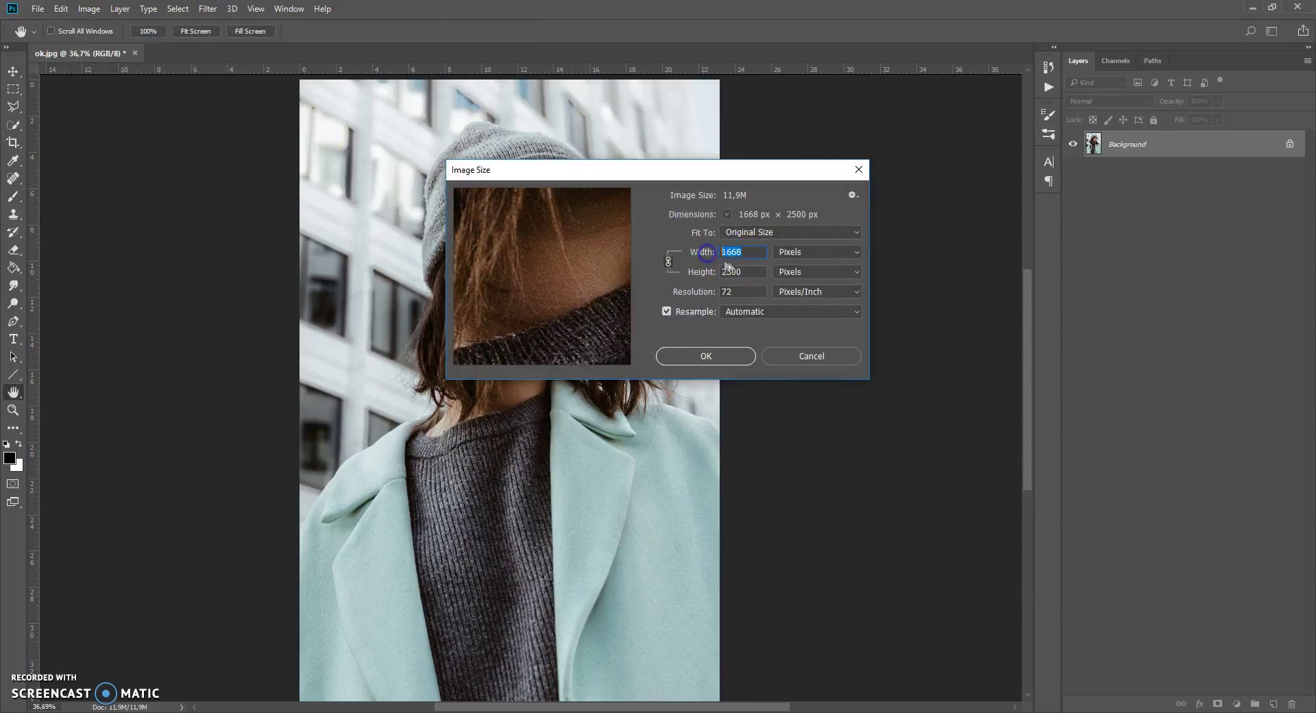
{"action": "double_click", "coordinate": [735, 272]}
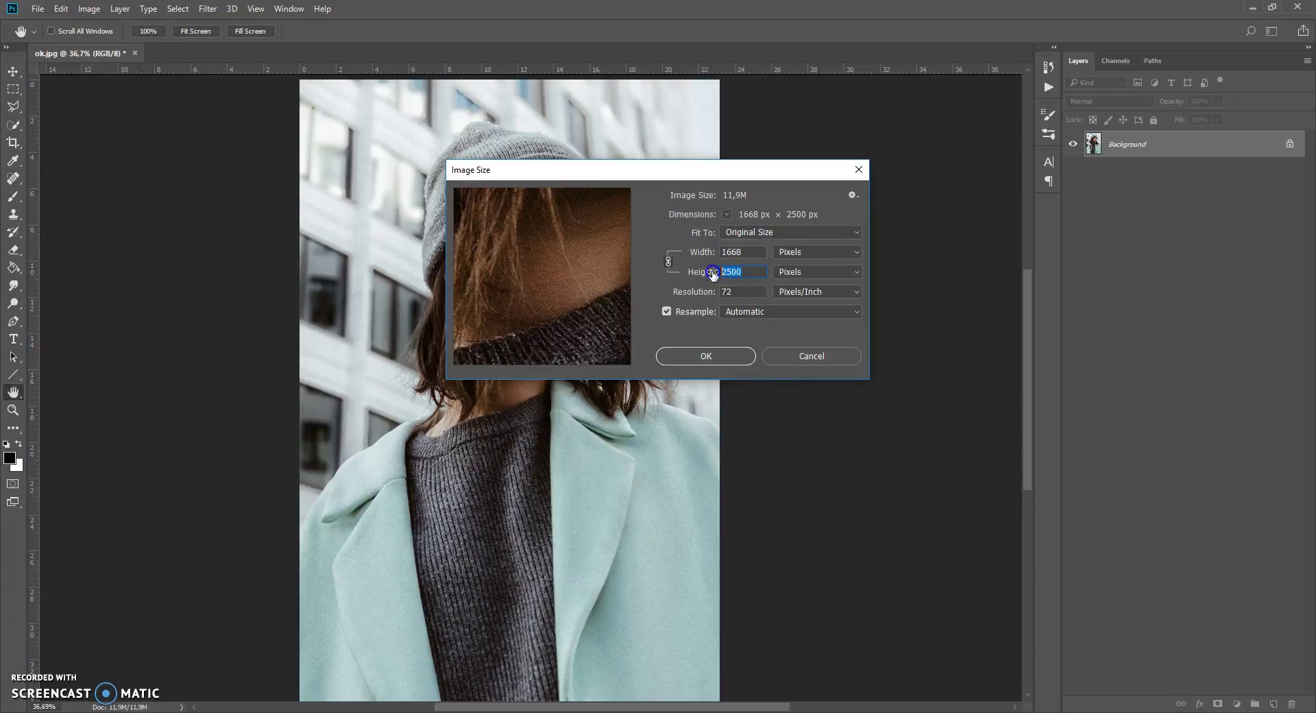
{"action": "left_click", "coordinate": [791, 356]}
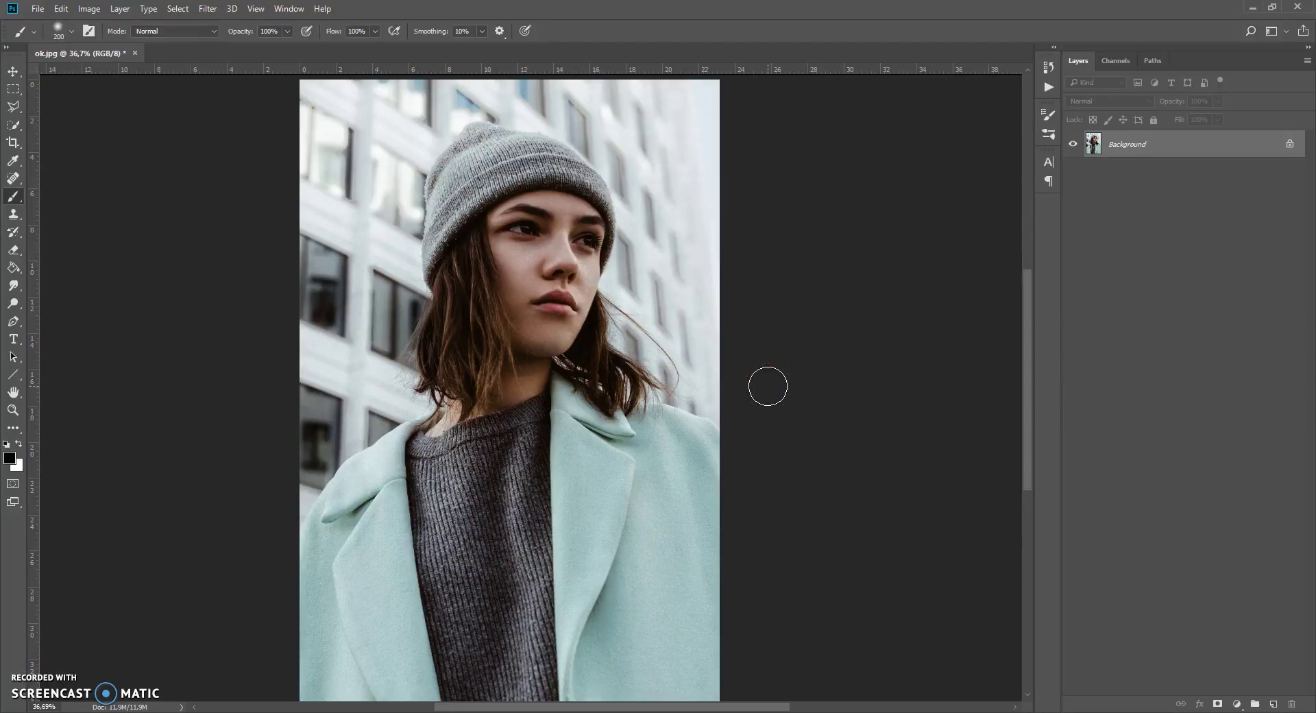
{"action": "left_click", "coordinate": [766, 426]}
{"action": "left_click", "coordinate": [1112, 158]}
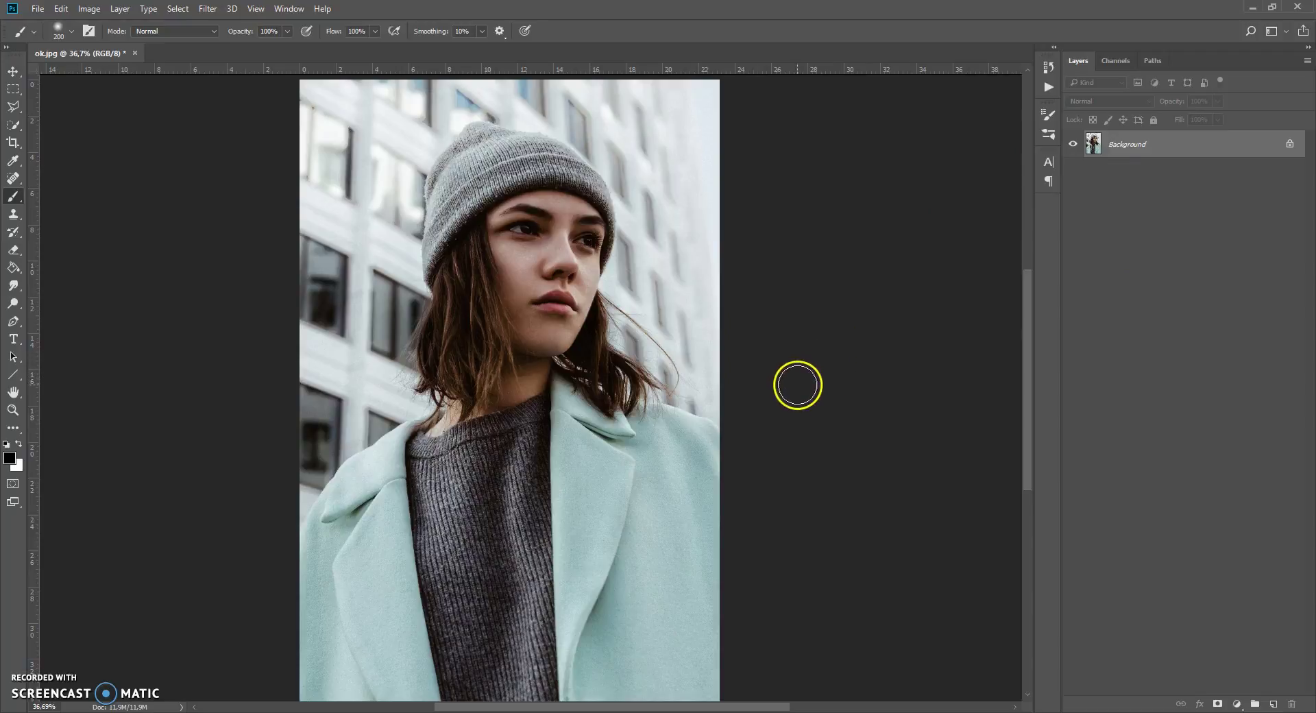
Step: Load the Paints Brushes file from the Paints OK folder into the brush presets with the Preset Manager
{"action": "left_click", "coordinate": [61, 9]}
{"action": "mouse_move", "coordinate": [226, 424]}
{"action": "left_click", "coordinate": [272, 417]}
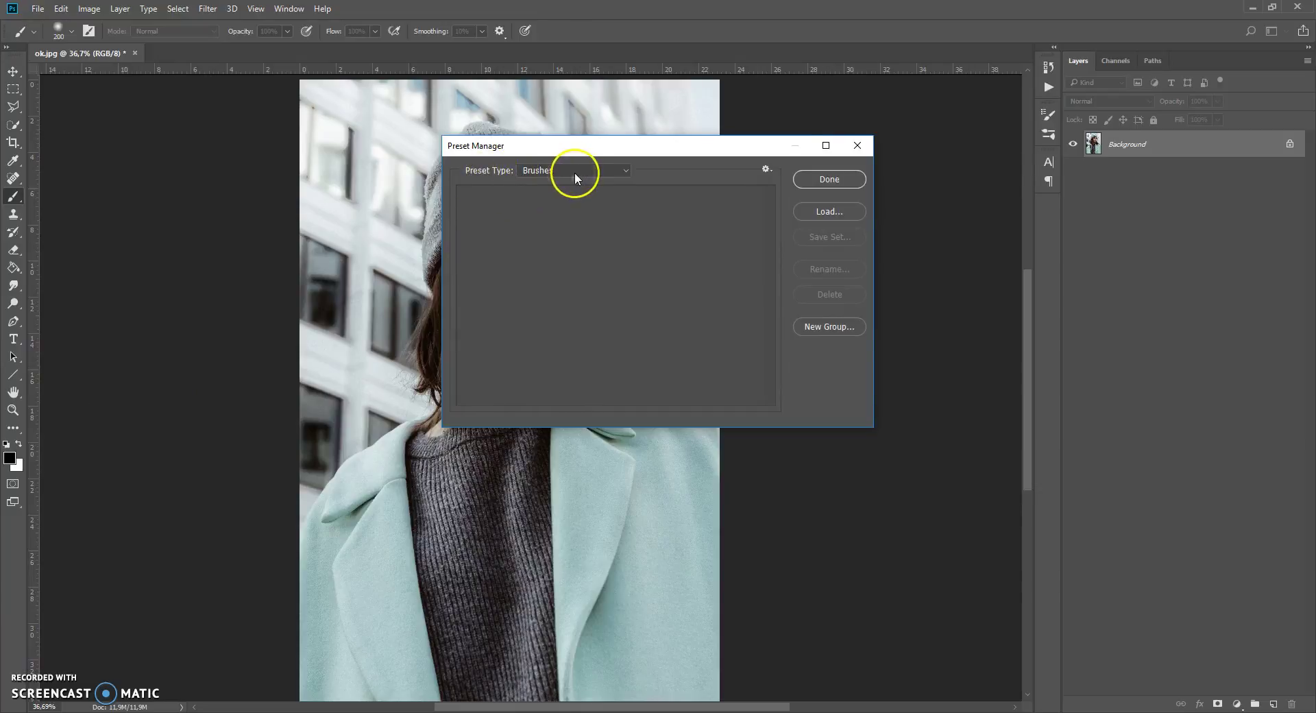
{"action": "left_click", "coordinate": [828, 209]}
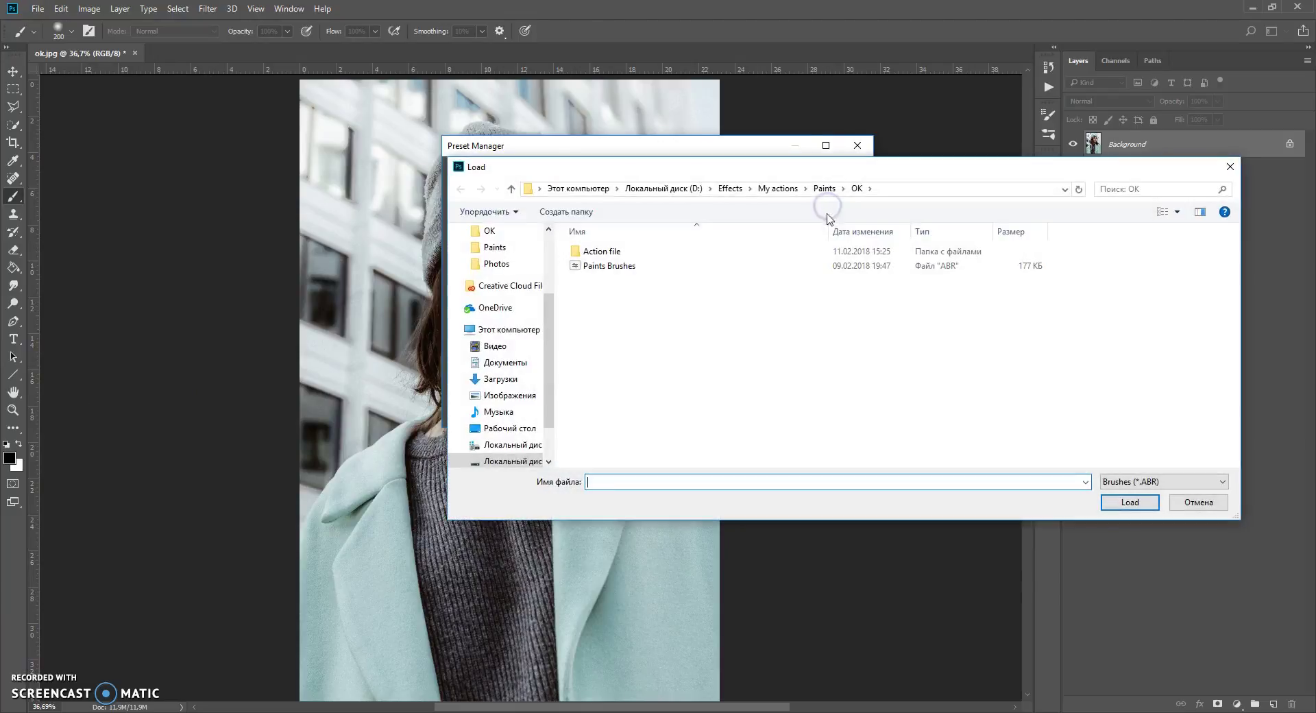
{"action": "left_click_drag", "start_coordinate": [692, 166], "coordinate": [511, 186]}
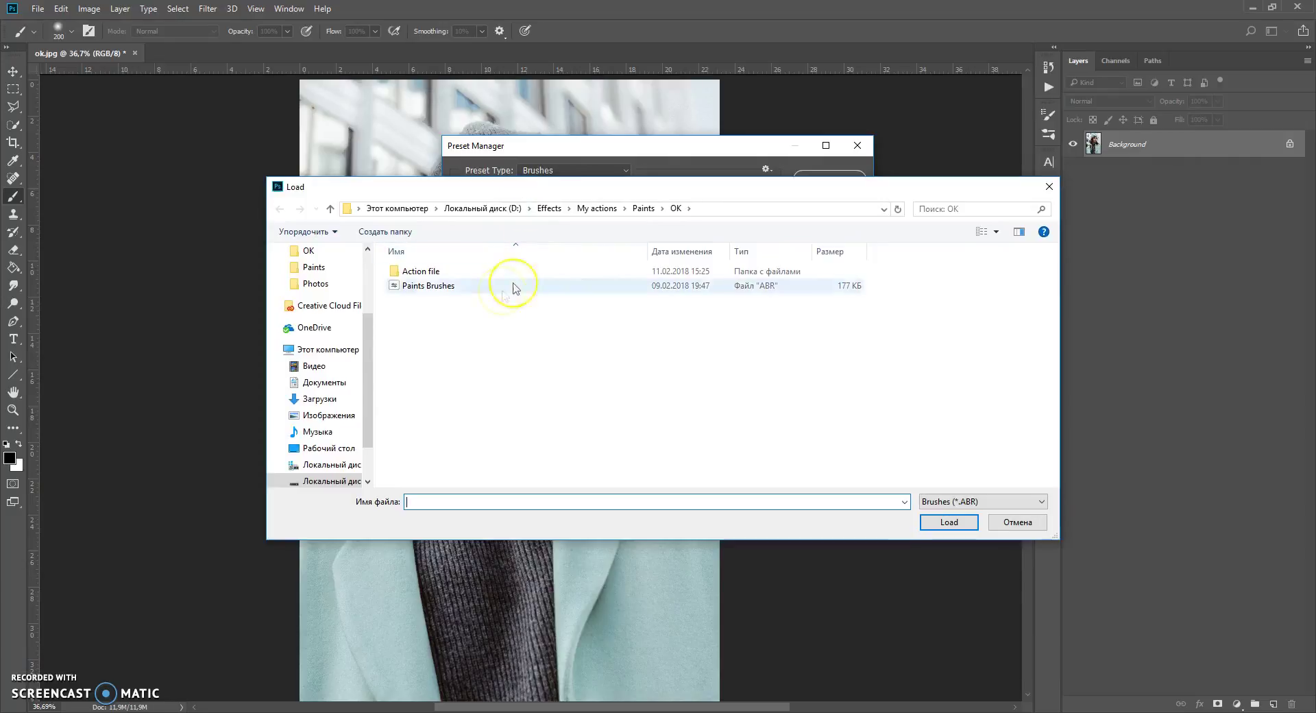
{"action": "double_click", "coordinate": [425, 288]}
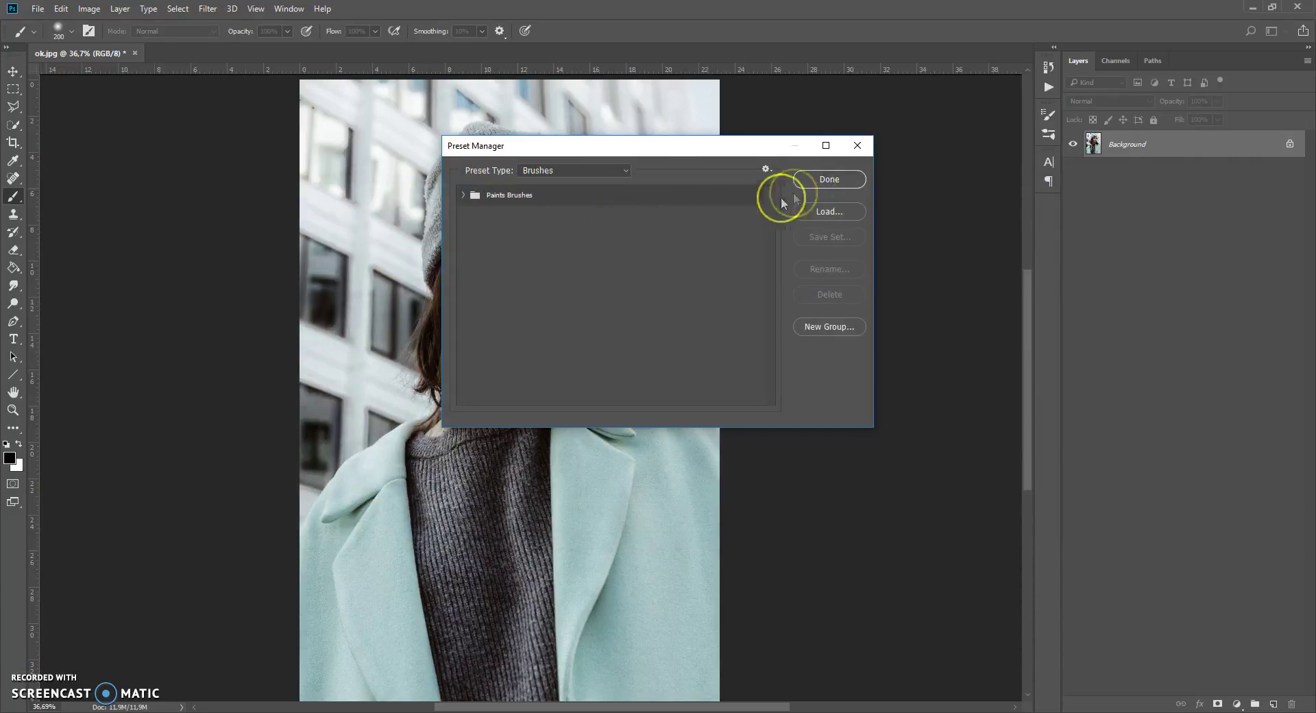
{"action": "left_click", "coordinate": [823, 180]}
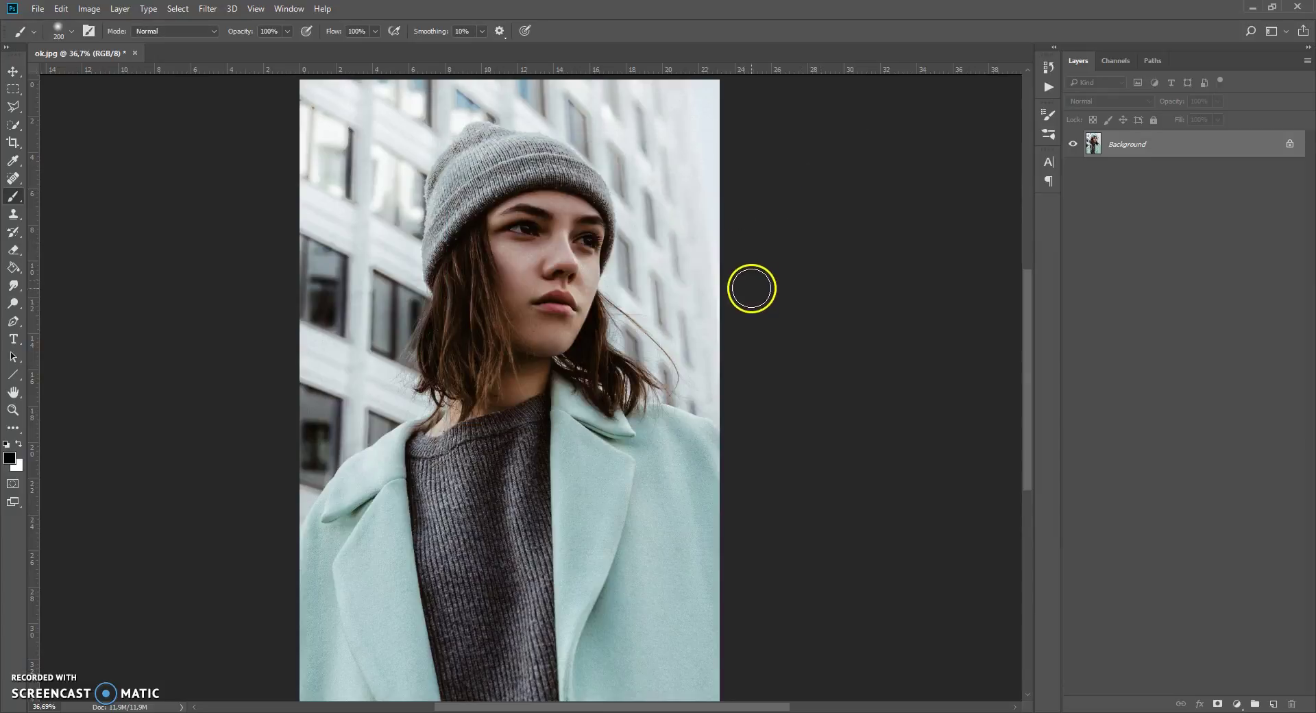
Step: Load the Paints Patterns file from the OK folder into the pattern presets with the Preset Manager
{"action": "left_click", "coordinate": [60, 10]}
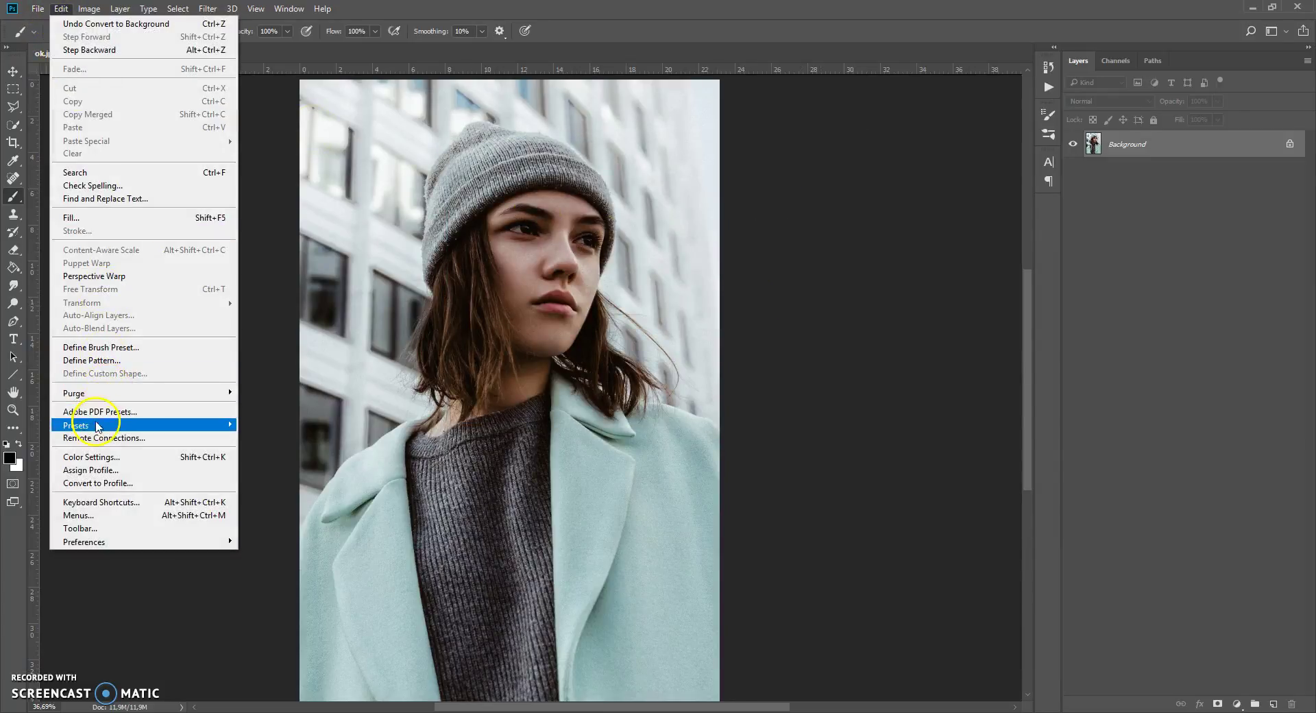
{"action": "mouse_move", "coordinate": [223, 430]}
{"action": "left_click", "coordinate": [271, 425]}
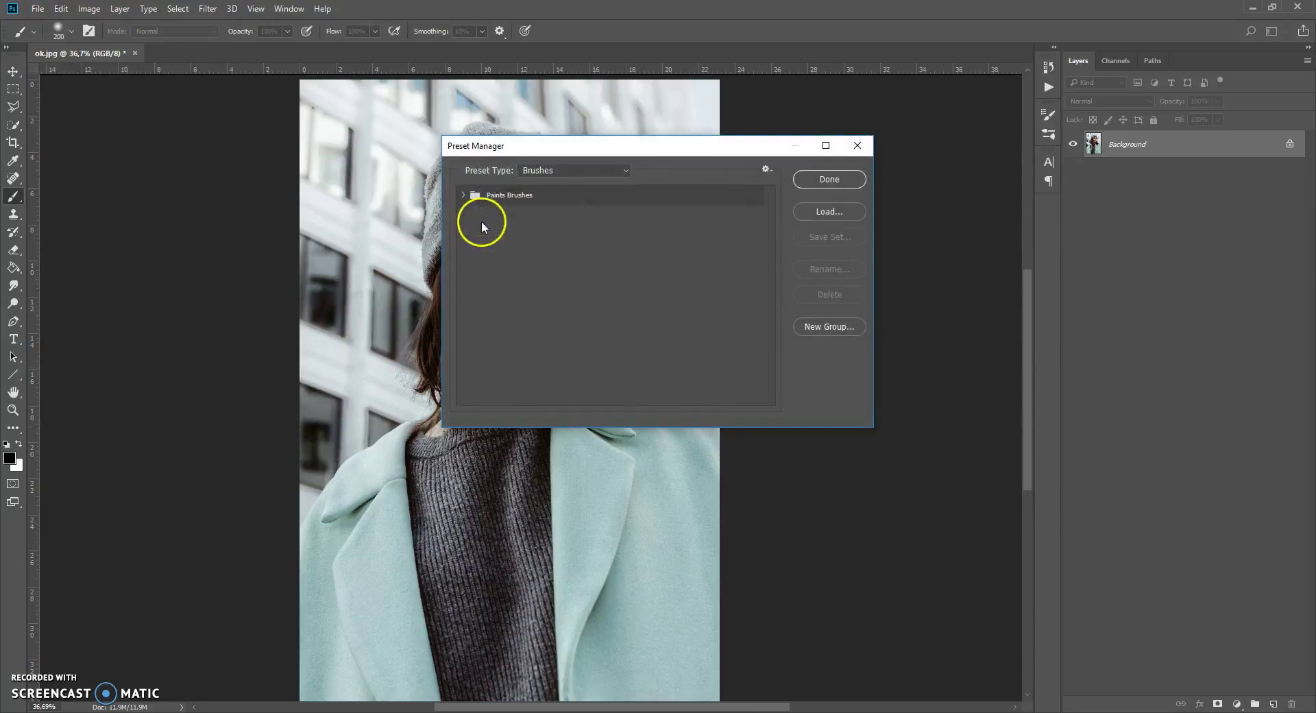
{"action": "left_click", "coordinate": [567, 170]}
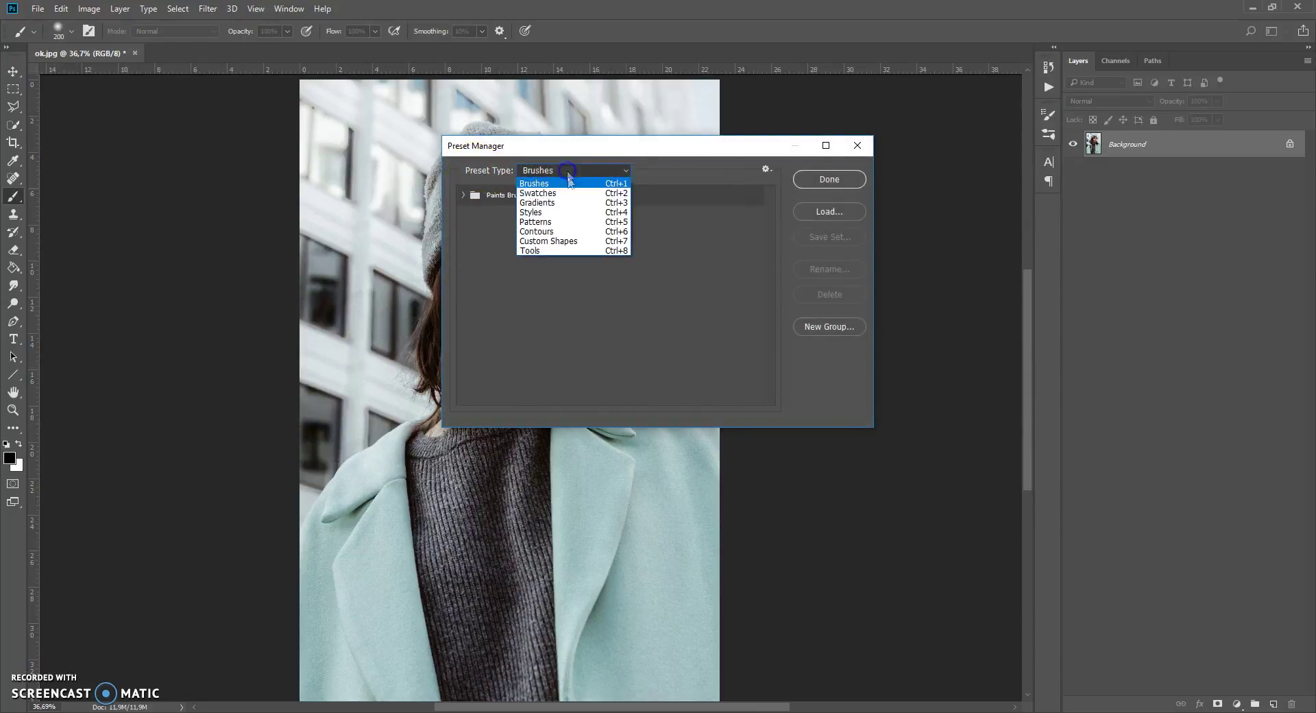
{"action": "left_click", "coordinate": [555, 222]}
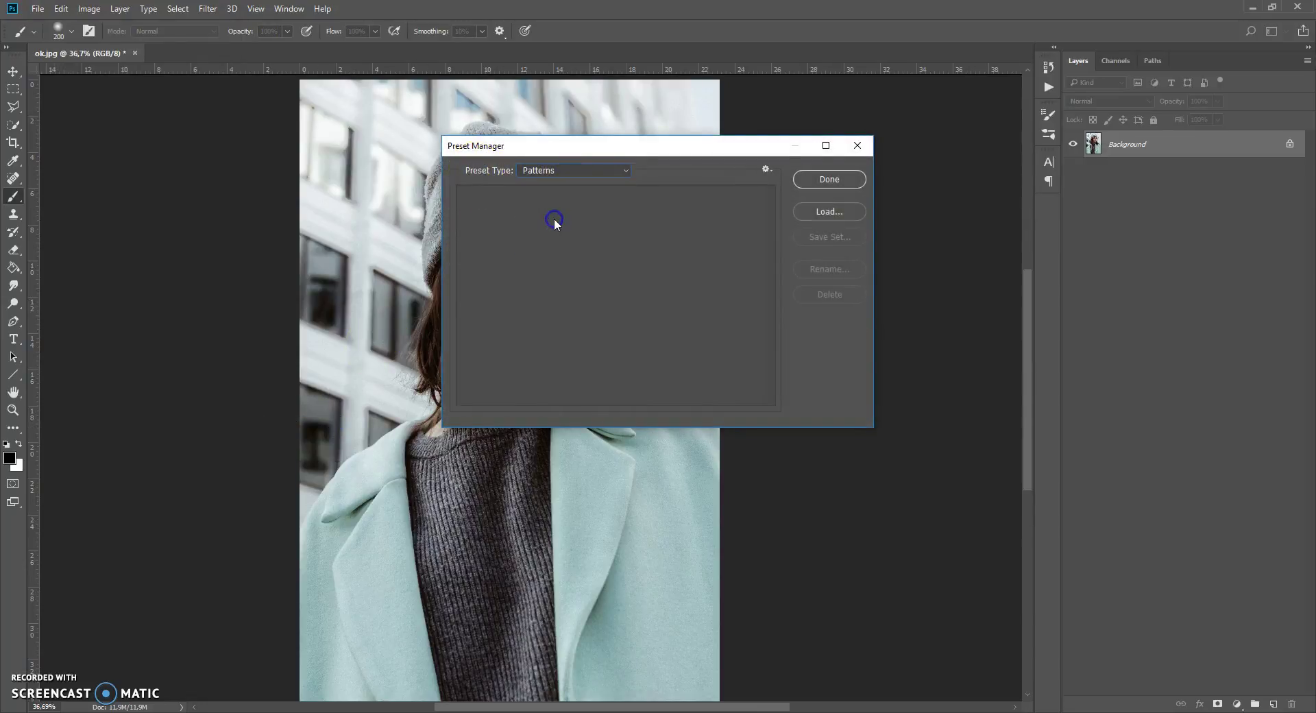
{"action": "left_click", "coordinate": [804, 211]}
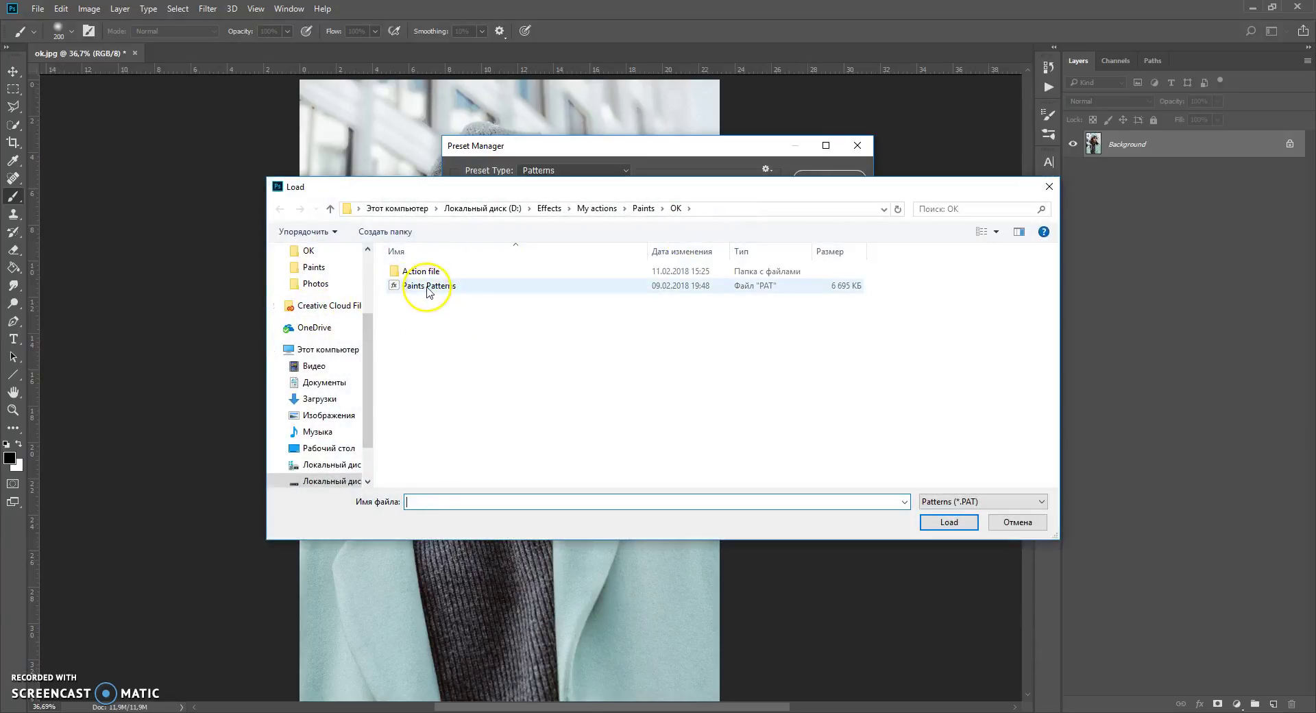
{"action": "double_click", "coordinate": [428, 286]}
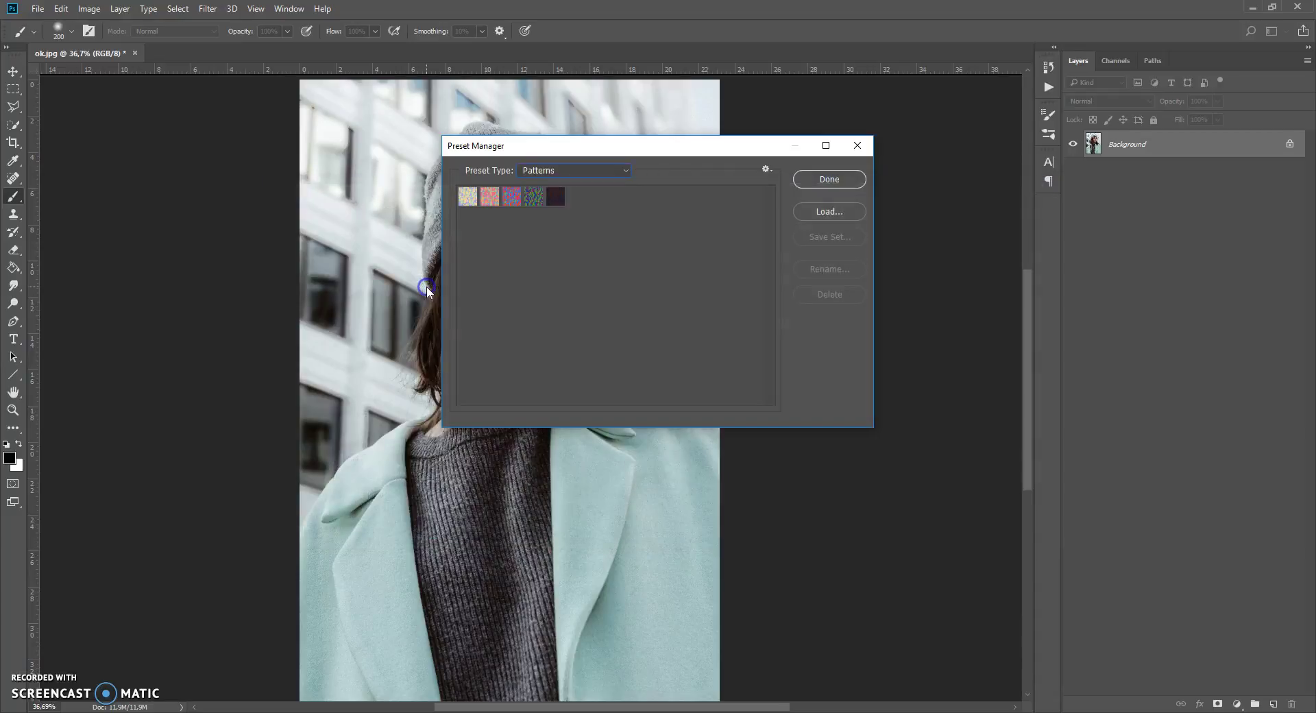
{"action": "left_click", "coordinate": [817, 181]}
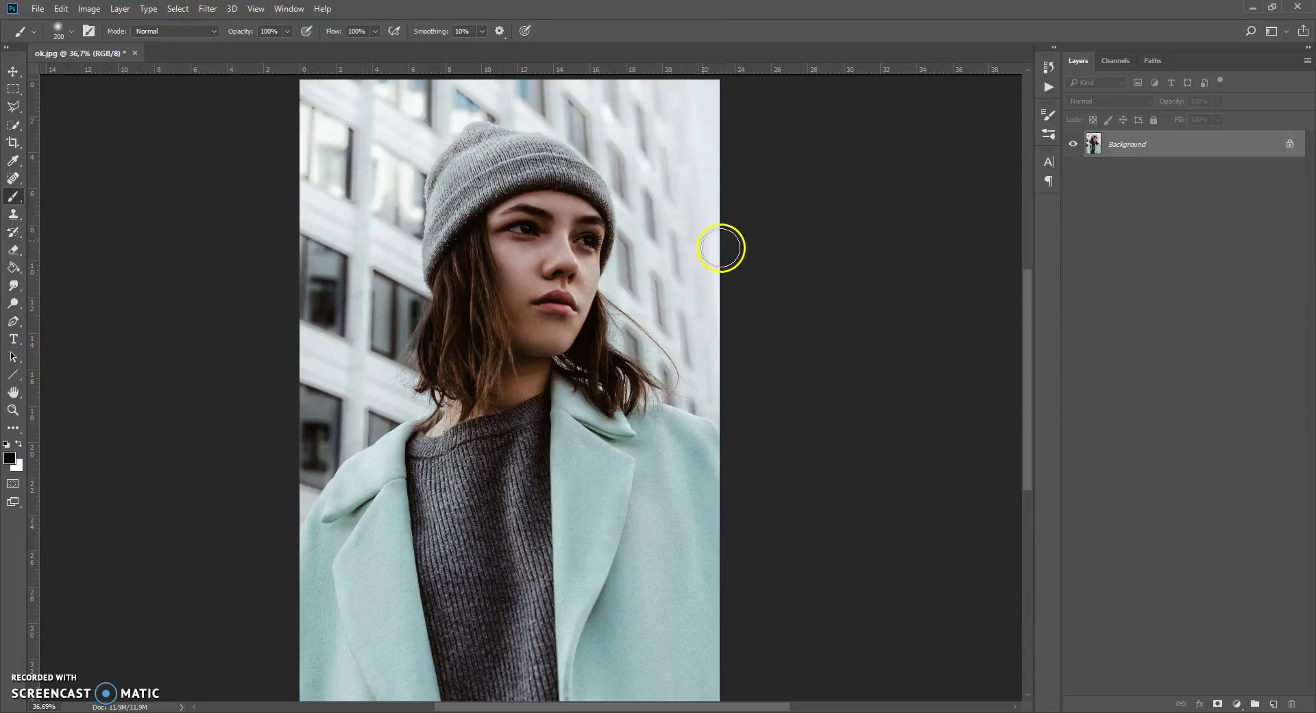
Step: Start loading an action set and browse to the Action file folder inside the Paints OK folder
{"action": "left_click", "coordinate": [289, 9]}
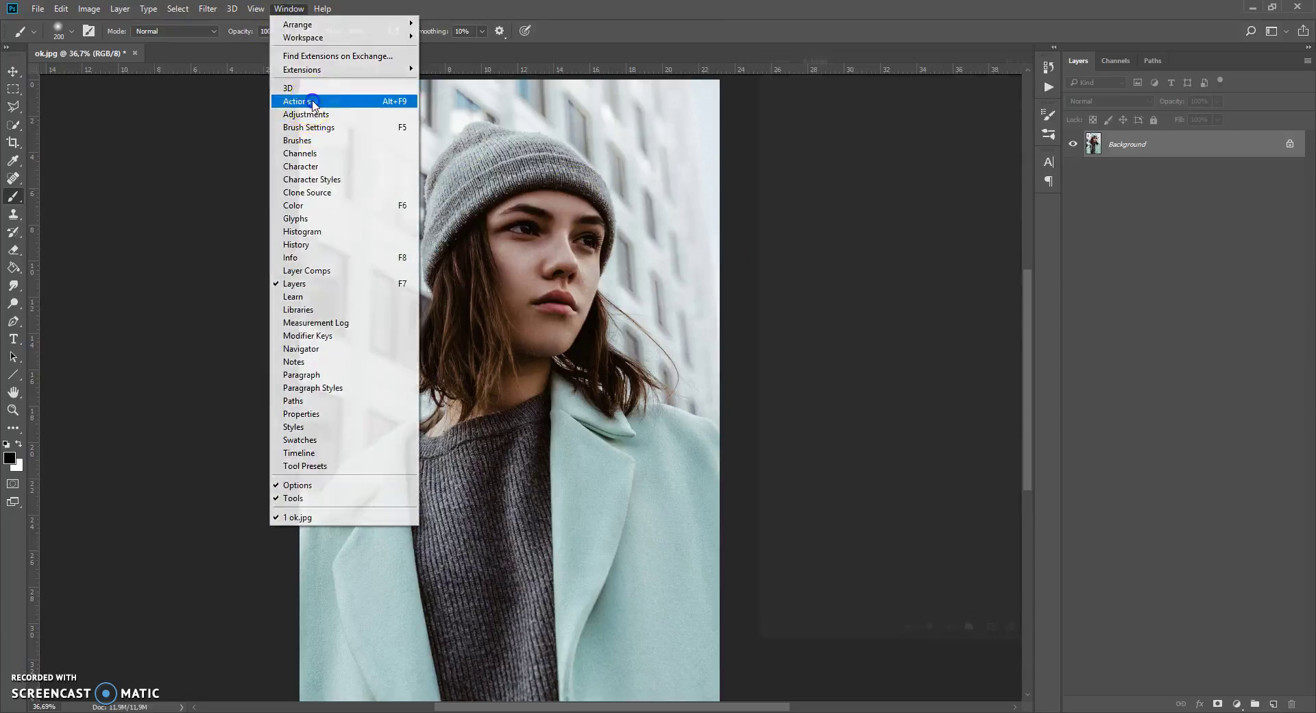
{"action": "left_click", "coordinate": [318, 100]}
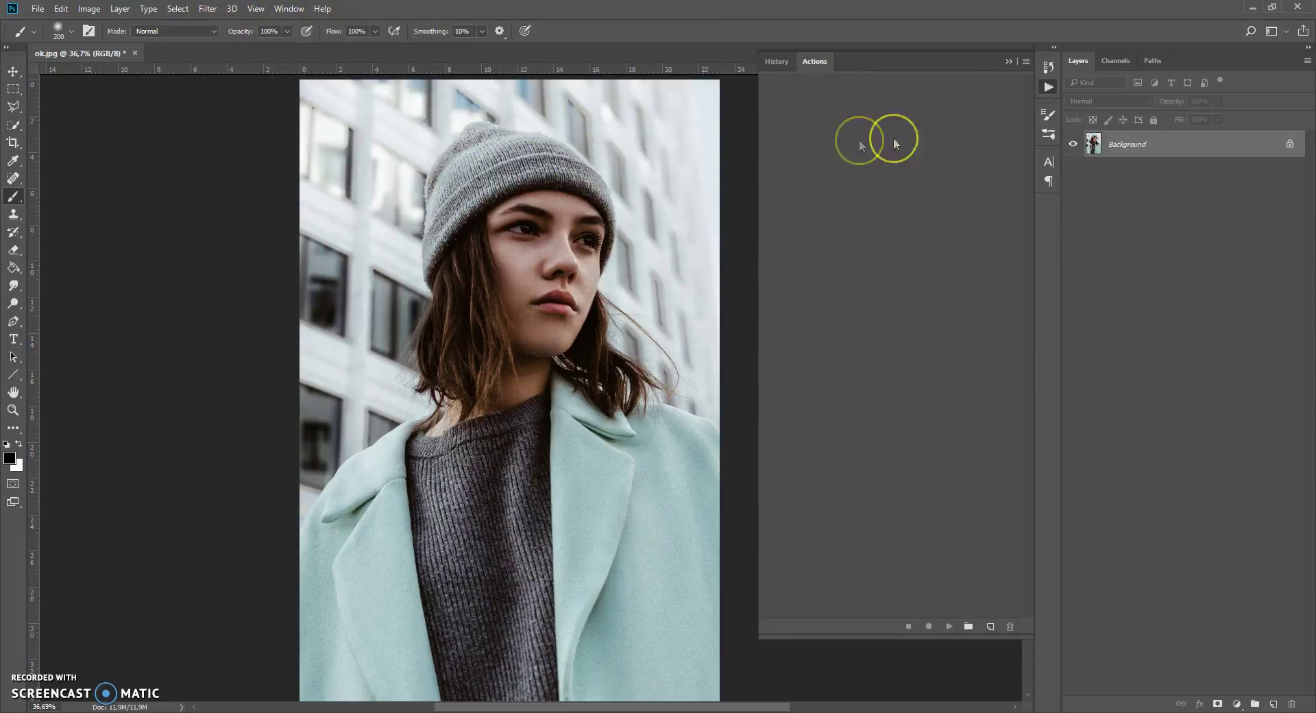
{"action": "left_click", "coordinate": [1025, 61]}
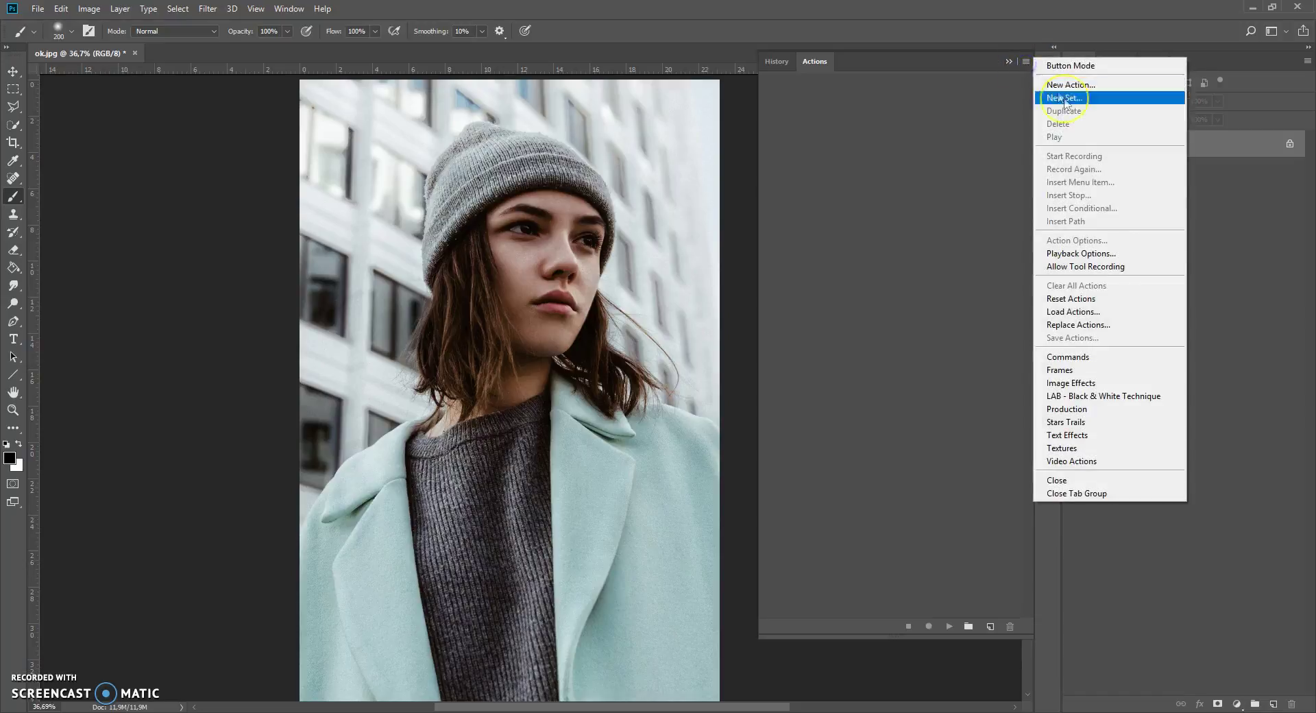
{"action": "left_click", "coordinate": [1068, 312]}
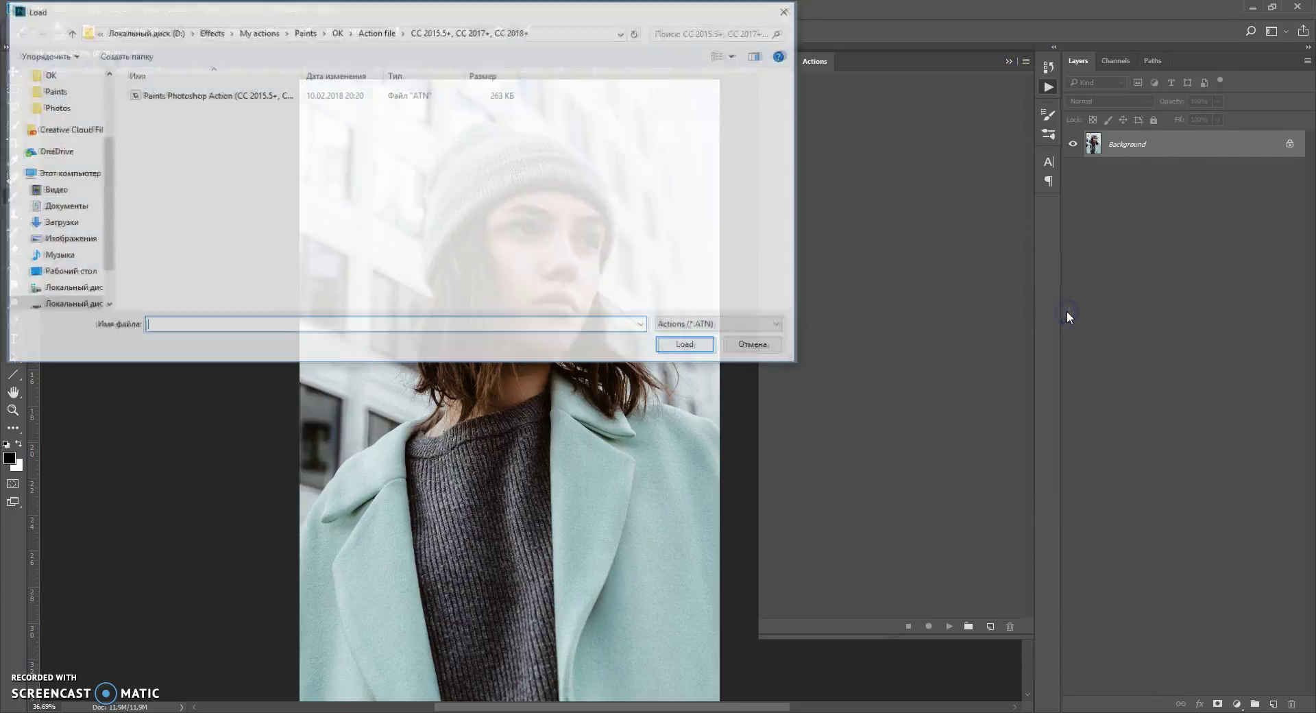
{"action": "left_click_drag", "start_coordinate": [452, 13], "coordinate": [549, 137]}
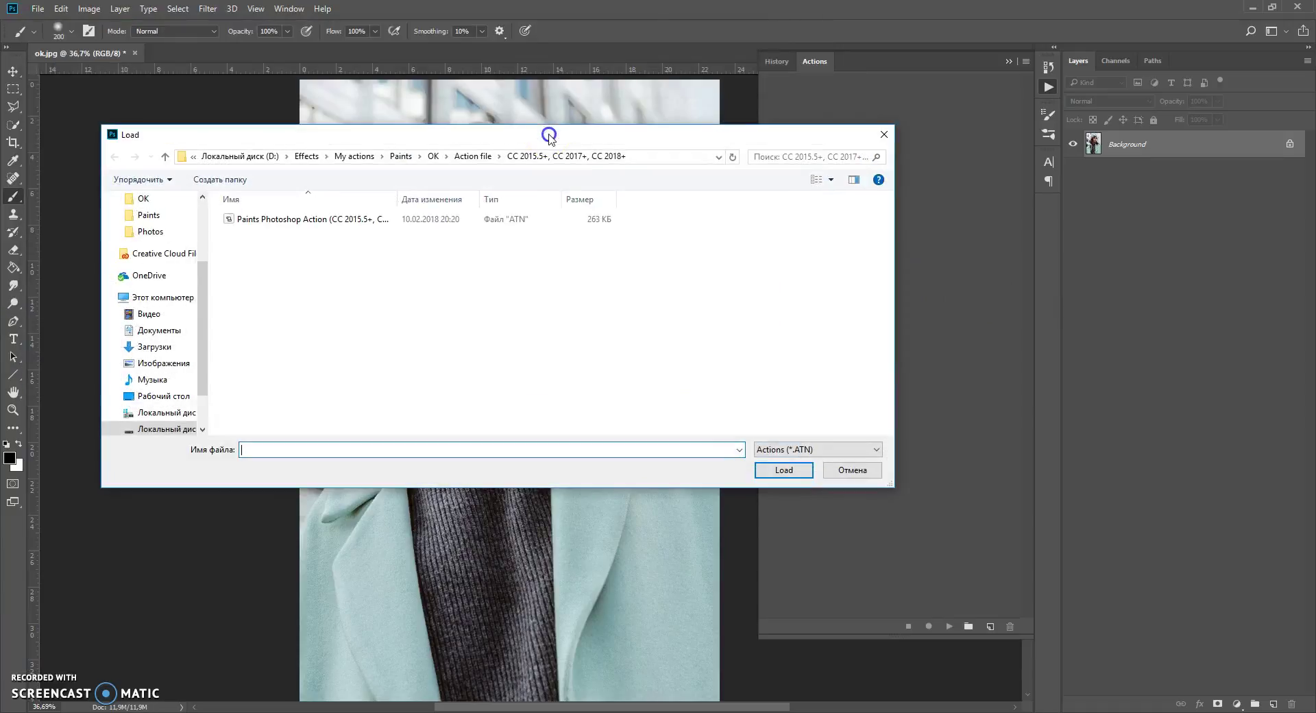
{"action": "left_click", "coordinate": [472, 155]}
{"action": "left_click", "coordinate": [510, 157]}
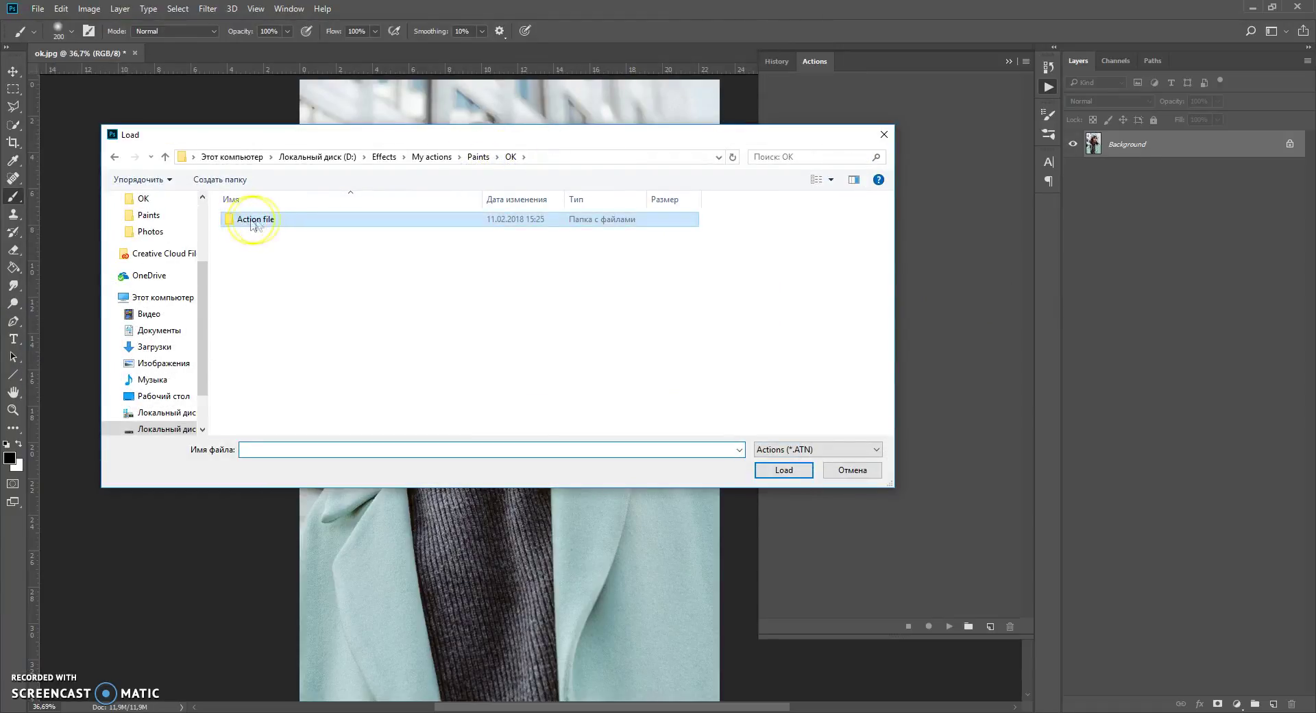
{"action": "double_click", "coordinate": [264, 227]}
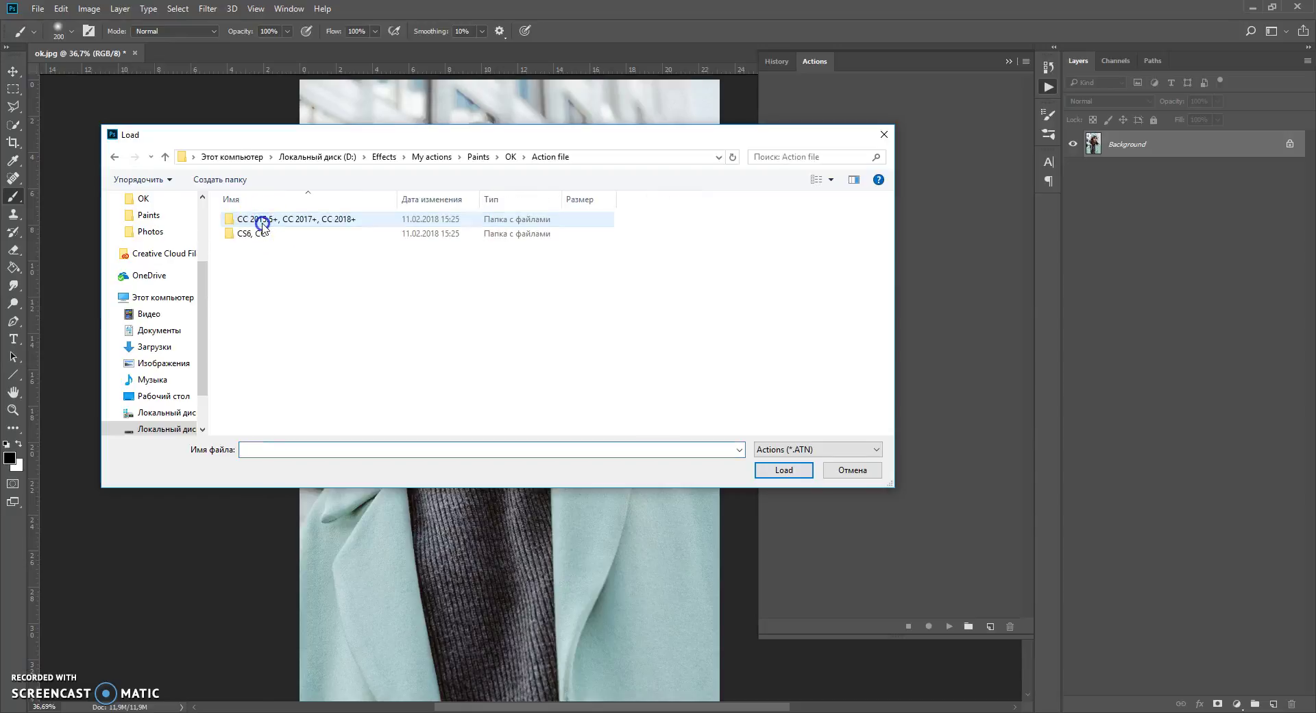
Step: Load the Paints Photoshop Action file from the "CC 2015.5+, CC 2017+, CC 2018+" folder and collapse the list of actions
{"action": "left_click", "coordinate": [259, 234]}
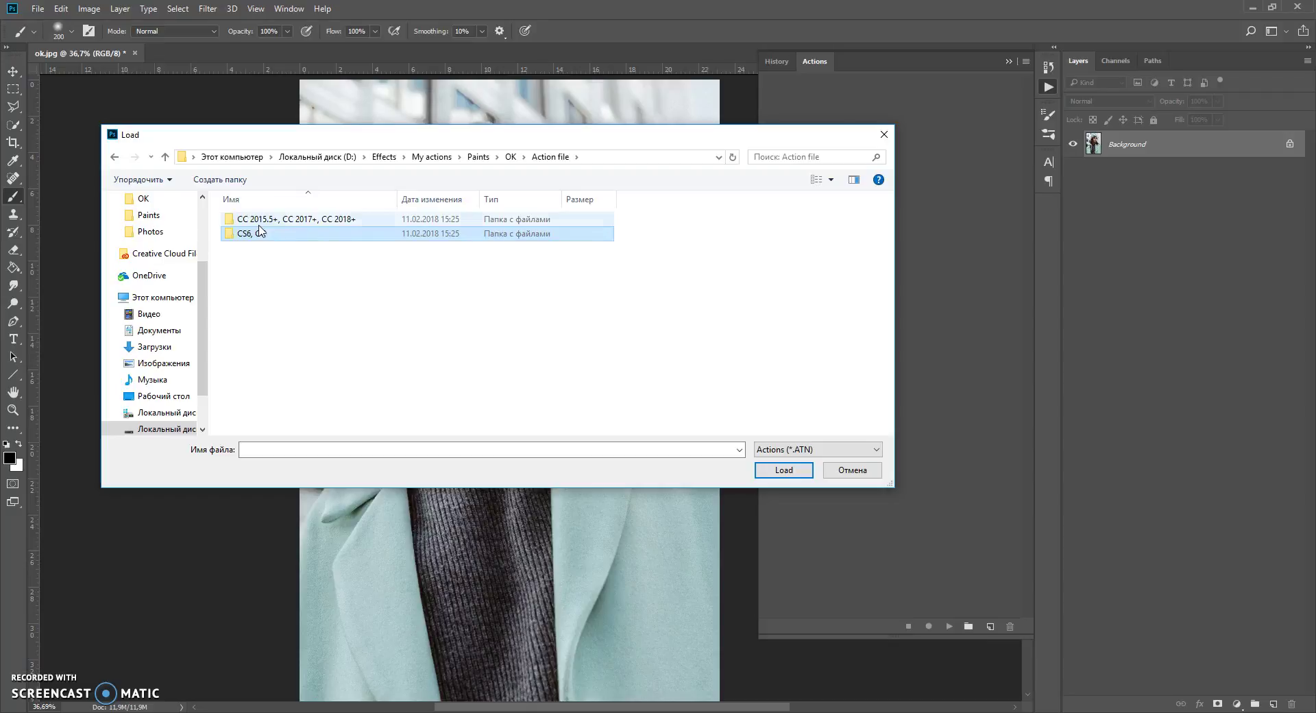
{"action": "left_click", "coordinate": [257, 253]}
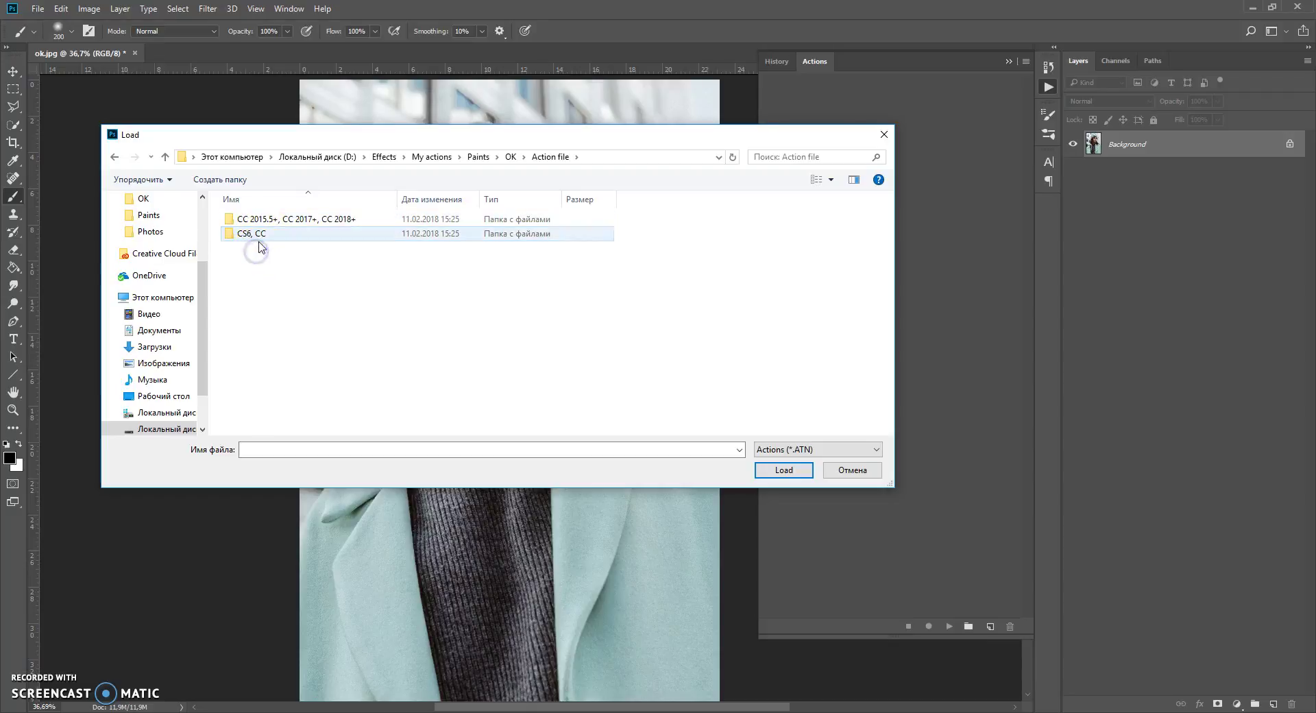
{"action": "left_click", "coordinate": [264, 218]}
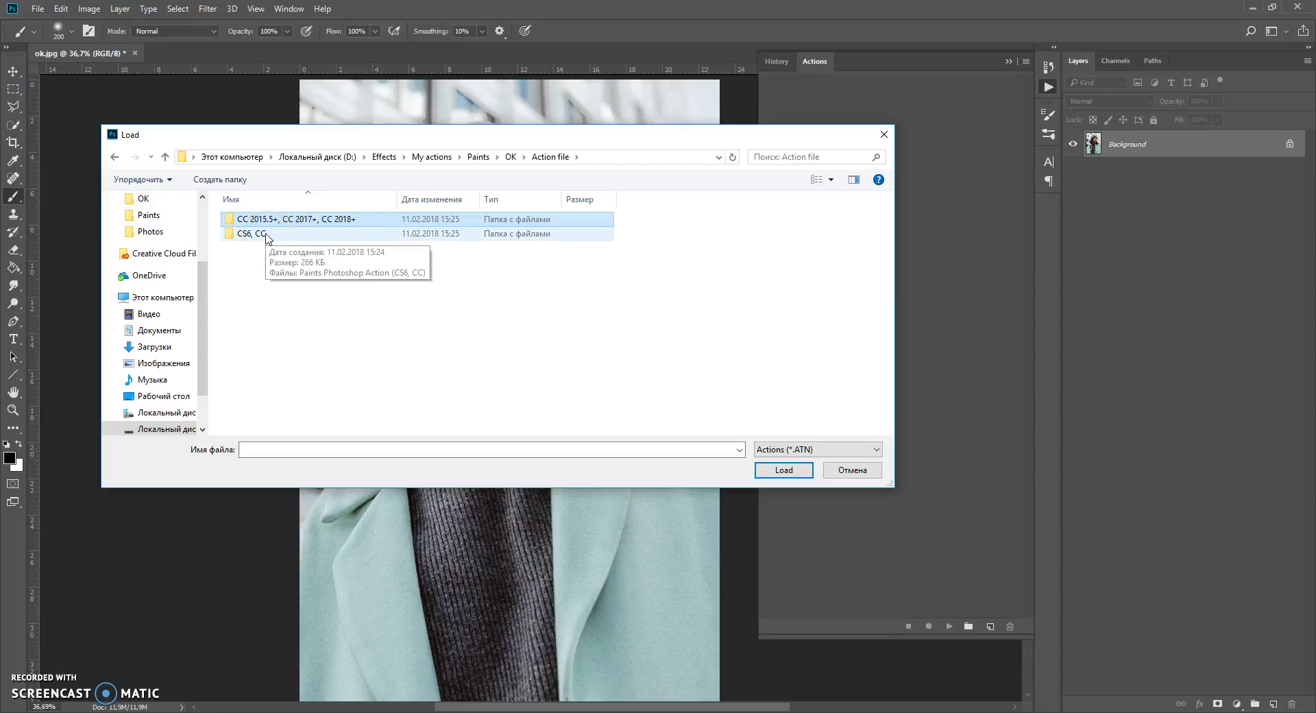
{"action": "left_click", "coordinate": [267, 235]}
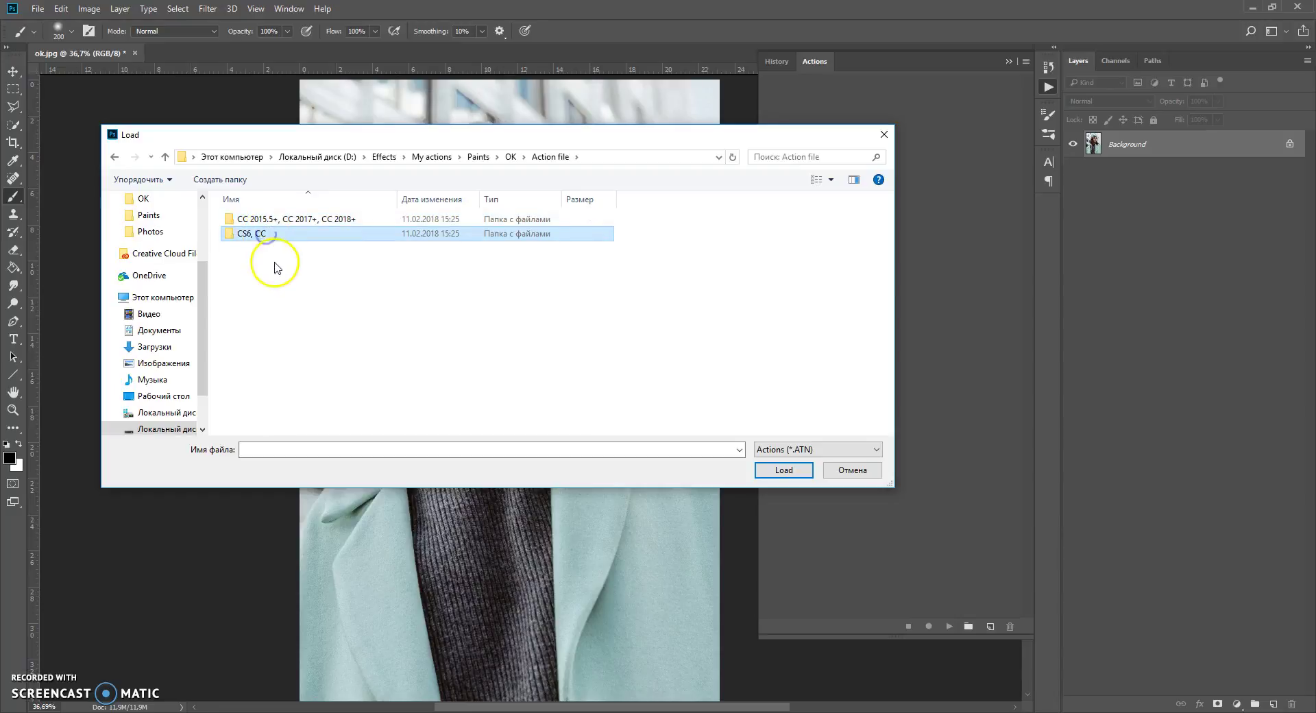
{"action": "left_click", "coordinate": [263, 219]}
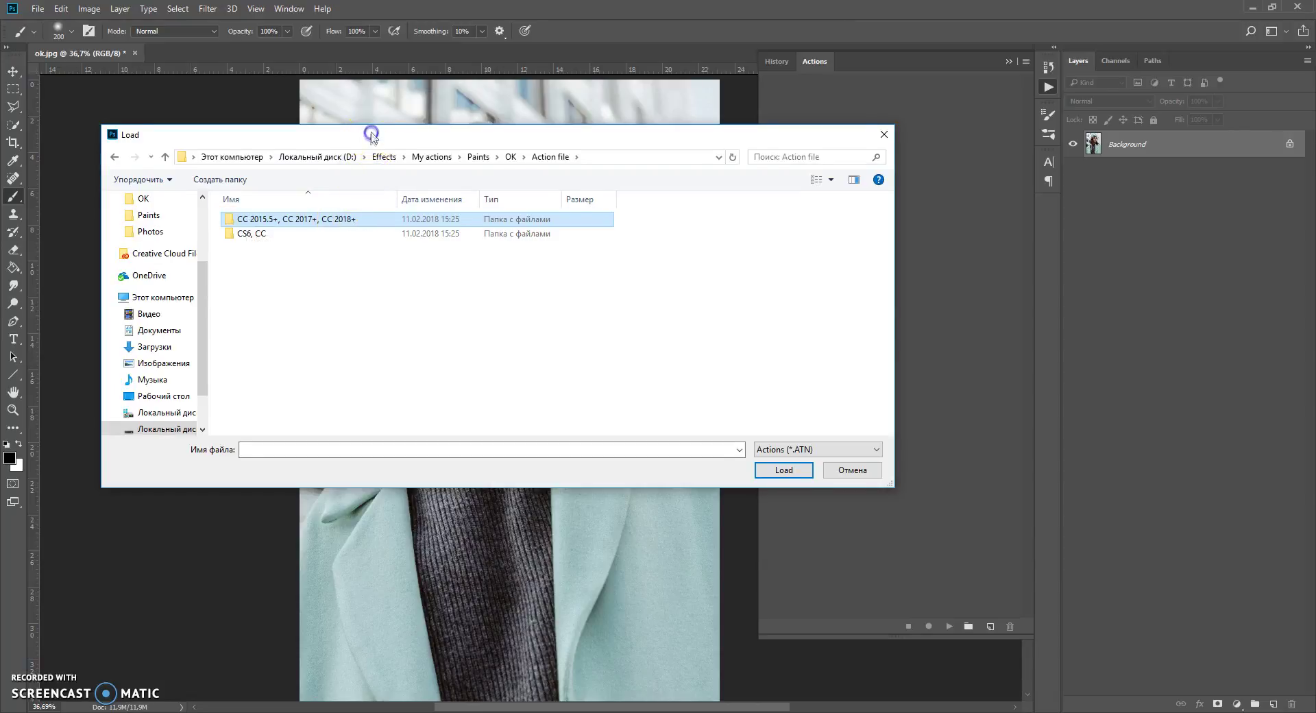
{"action": "left_click_drag", "start_coordinate": [371, 133], "coordinate": [362, 175]}
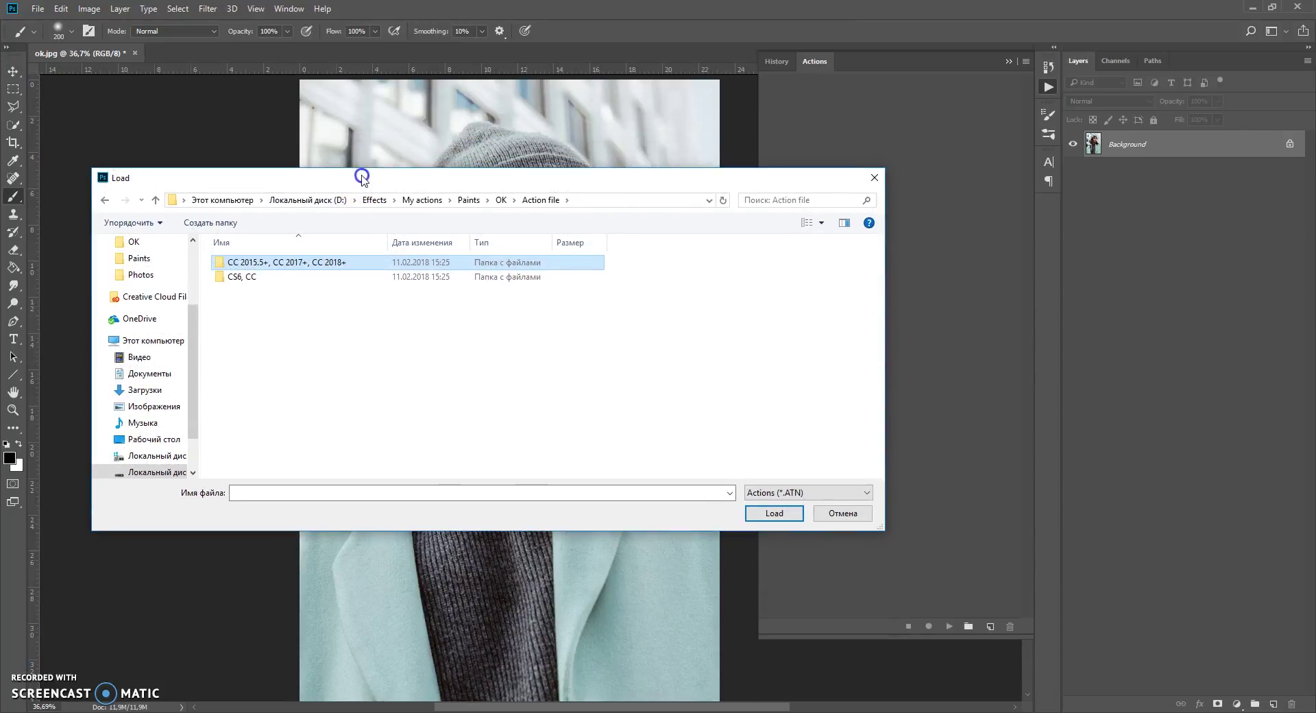
{"action": "double_click", "coordinate": [337, 264]}
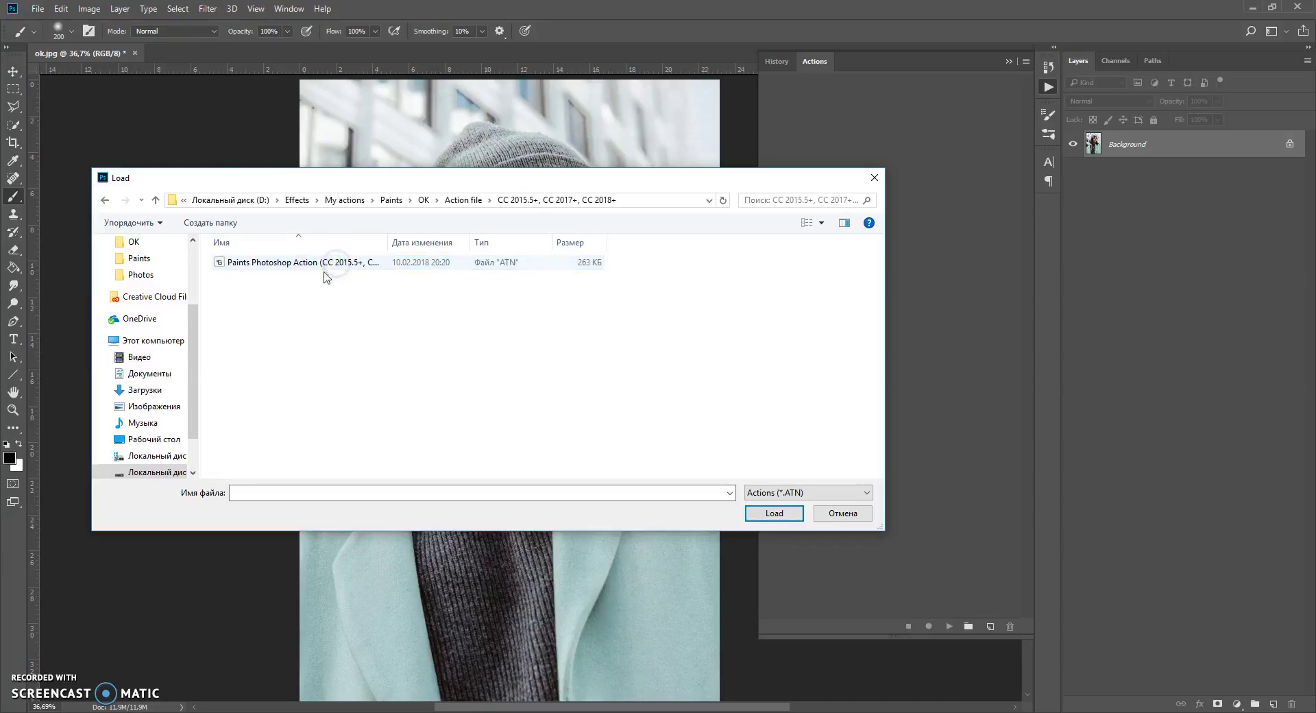
{"action": "double_click", "coordinate": [288, 264]}
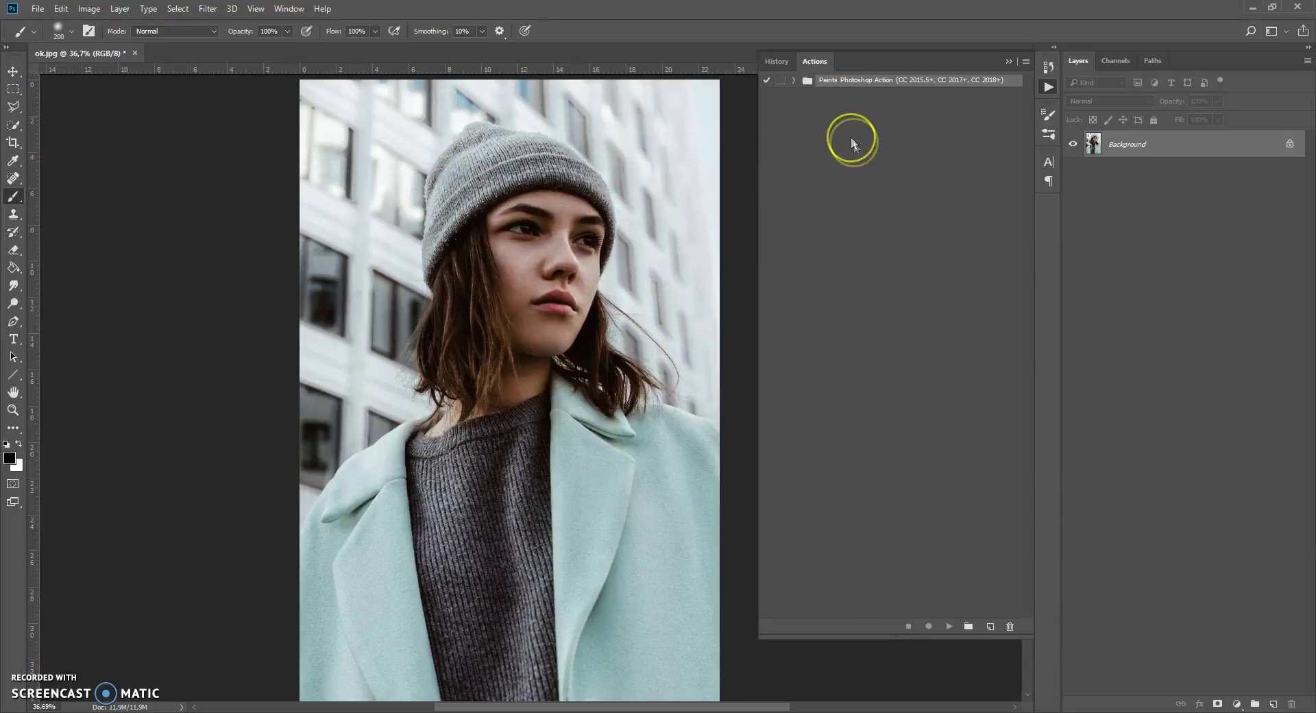
{"action": "mouse_move", "coordinate": [833, 84]}
{"action": "left_mouse_down"}
{"action": "mouse_move", "coordinate": [848, 88]}
{"action": "mouse_move", "coordinate": [855, 123]}
{"action": "left_mouse_up"}
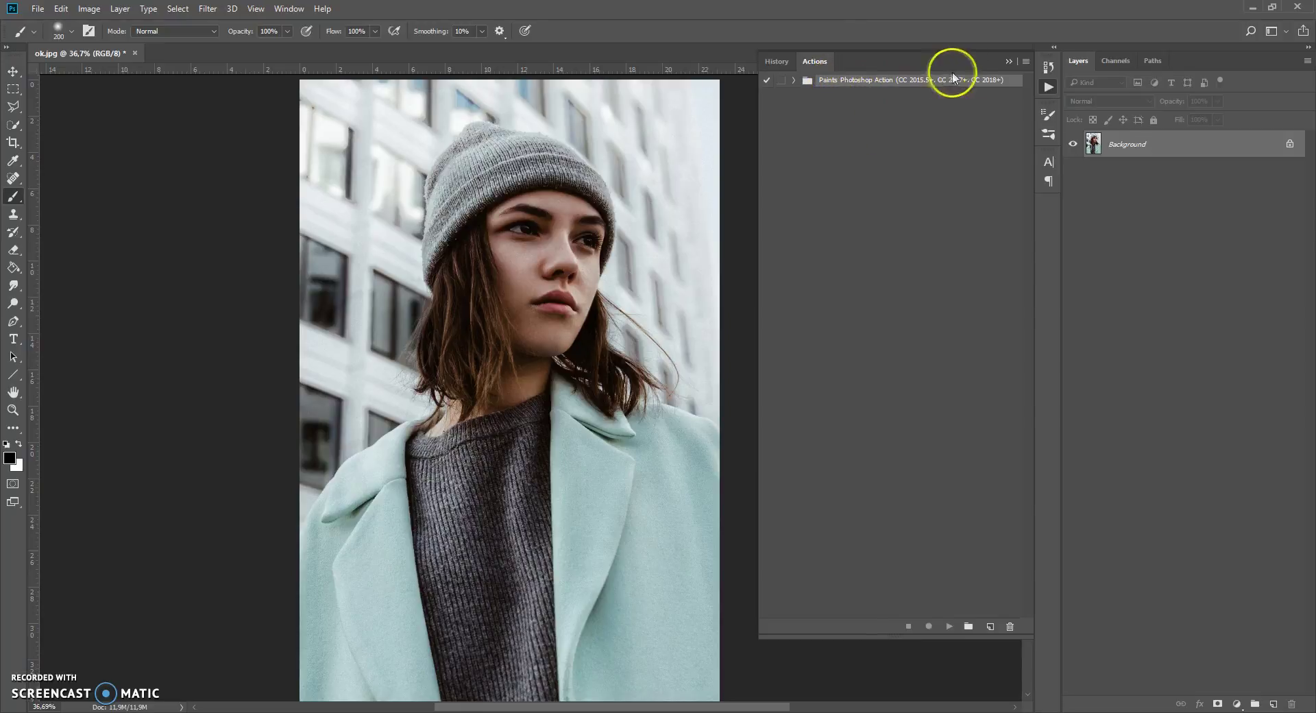
{"action": "left_click", "coordinate": [1011, 64]}
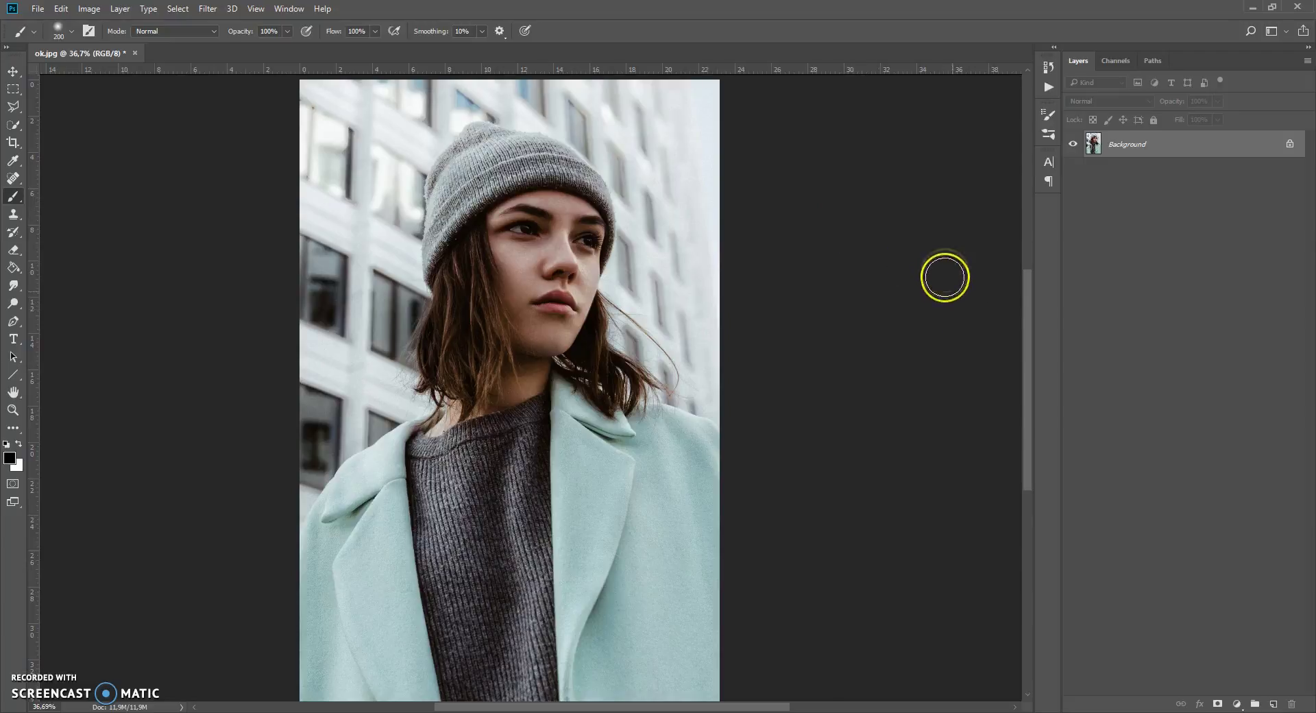
Step: Add a new empty layer named area above the Background layer
{"action": "left_click", "coordinate": [1273, 704]}
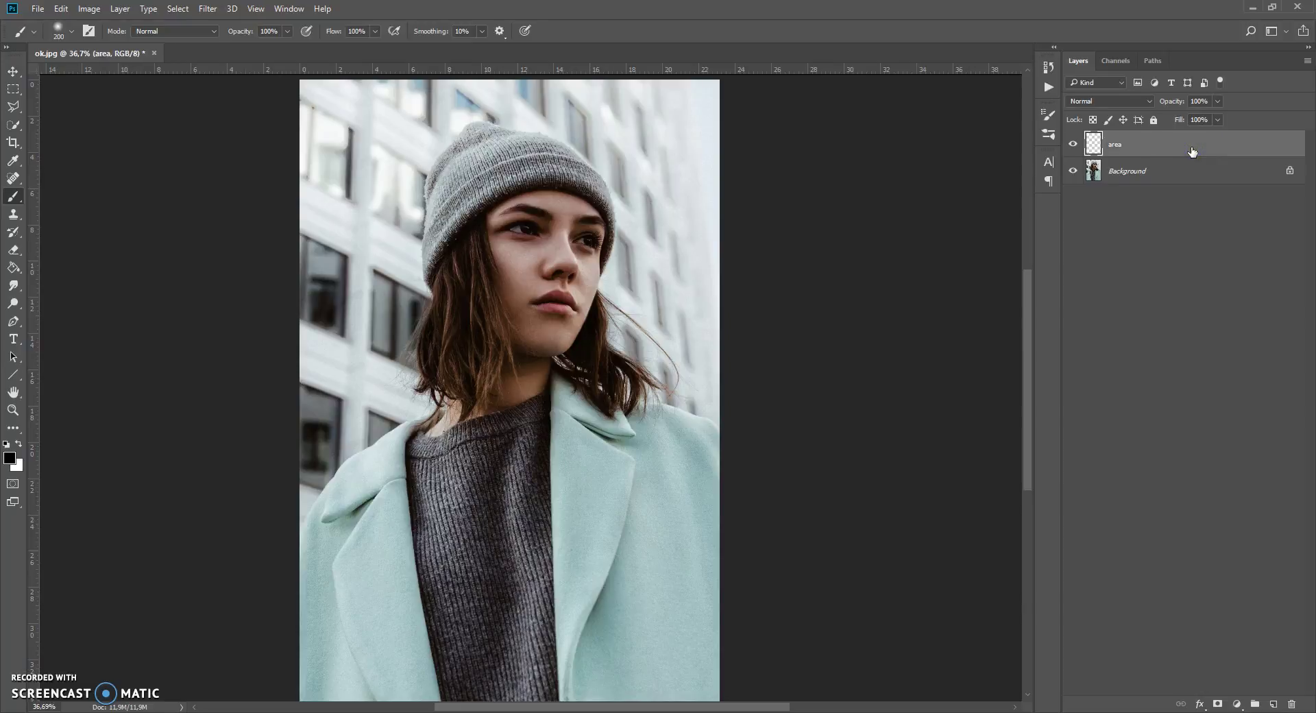
{"action": "left_click_drag", "start_coordinate": [588, 359], "coordinate": [603, 356]}
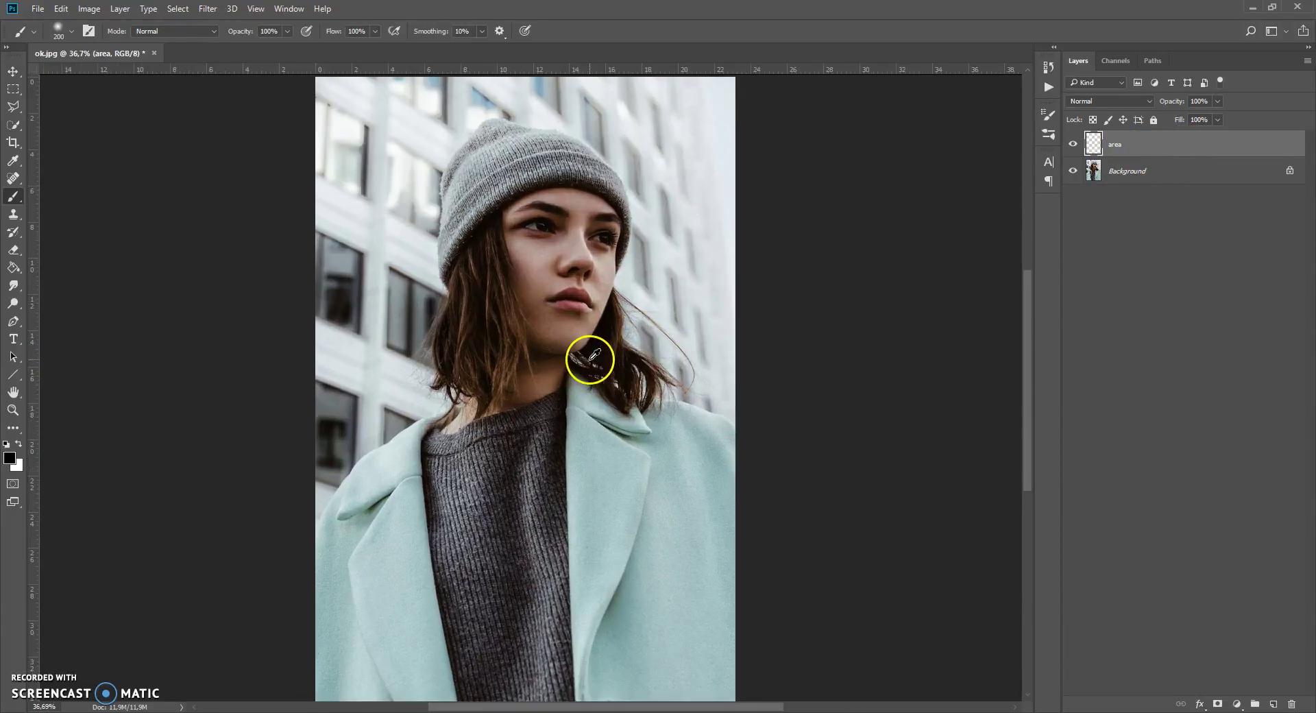
{"action": "left_click_drag", "start_coordinate": [590, 357], "coordinate": [597, 363]}
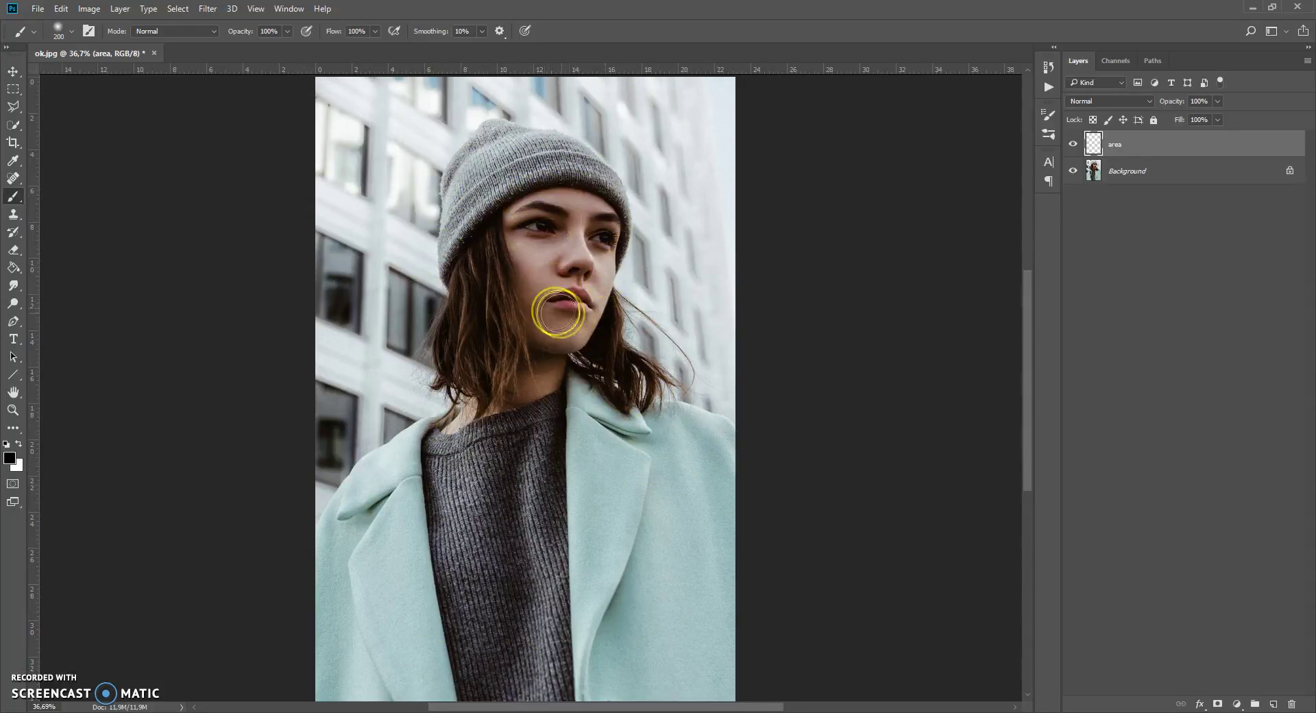
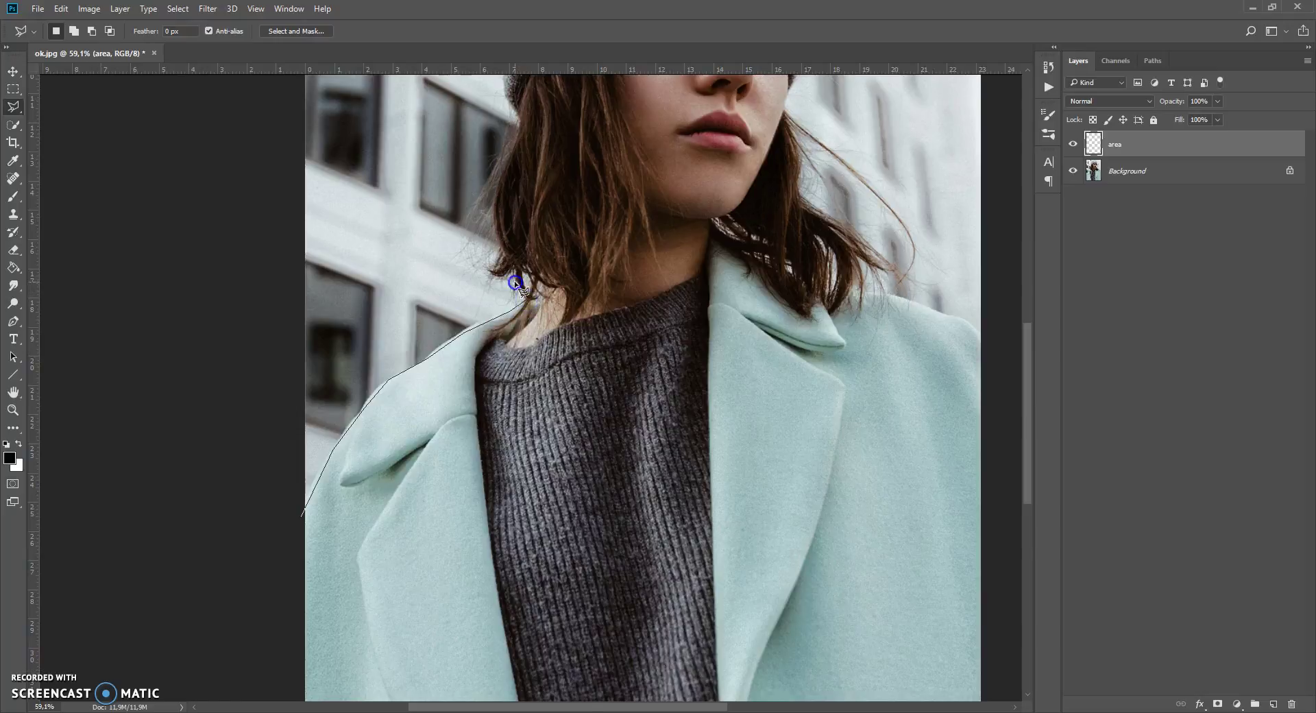
Step: Outline the woman's hair, hat and shoulders with the Polygonal Lasso and close the selection around the lower edge of the photo
{"action": "left_click", "coordinate": [491, 273]}
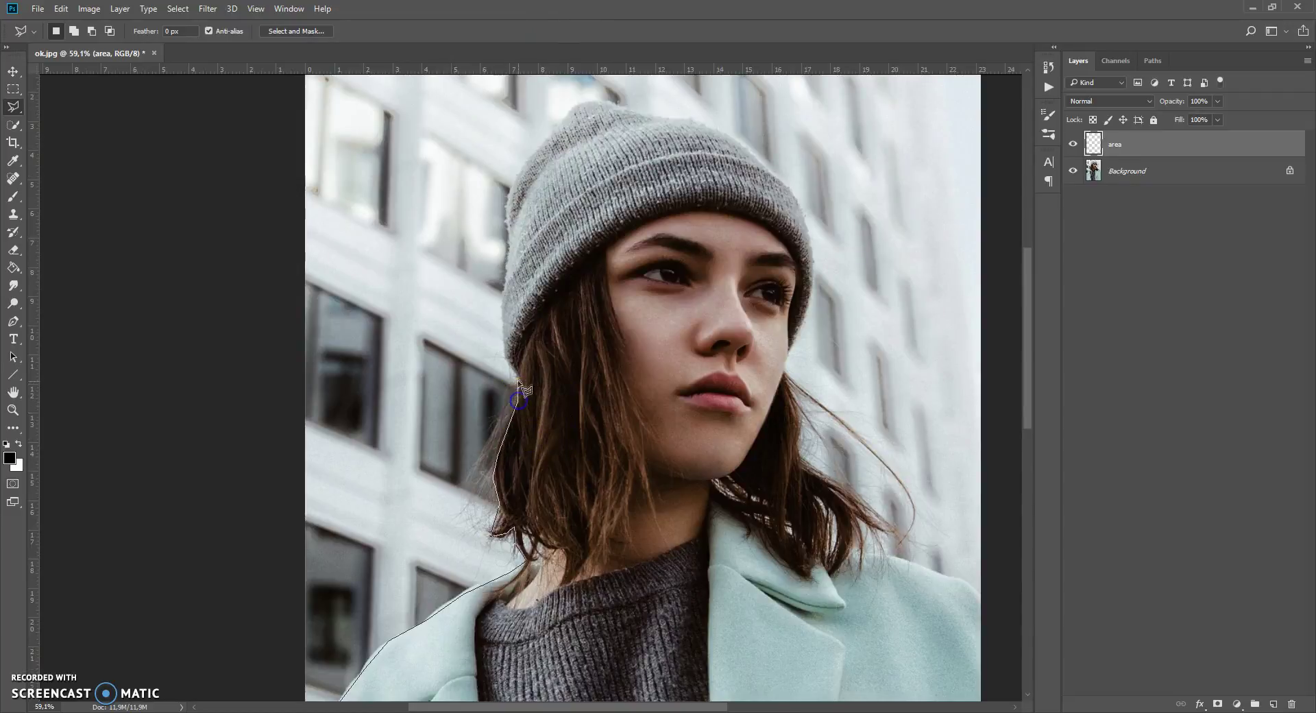
{"action": "left_click", "coordinate": [505, 316]}
{"action": "left_click", "coordinate": [508, 291]}
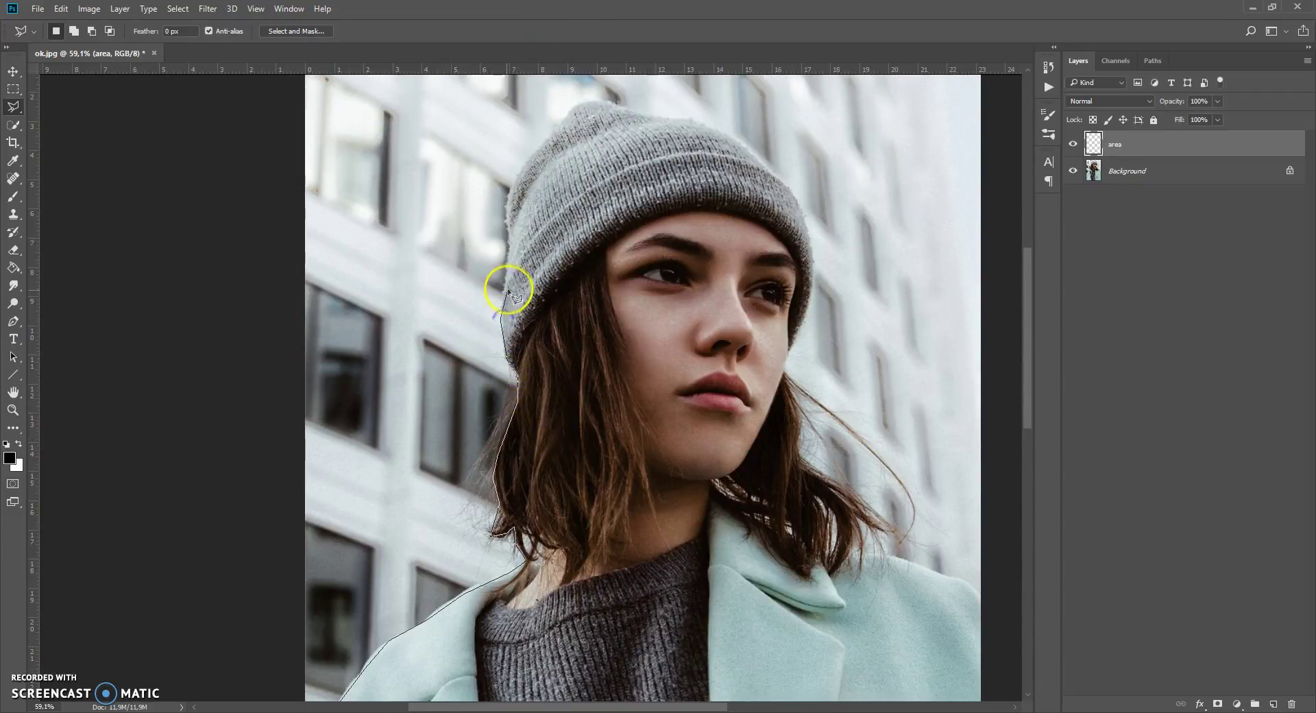
{"action": "left_click", "coordinate": [507, 199]}
{"action": "left_click", "coordinate": [526, 152]}
{"action": "left_click", "coordinate": [560, 126]}
{"action": "left_click", "coordinate": [586, 98]}
{"action": "left_click", "coordinate": [584, 103]}
{"action": "left_click", "coordinate": [615, 103]}
{"action": "left_click", "coordinate": [690, 119]}
{"action": "left_click", "coordinate": [753, 146]}
{"action": "left_click", "coordinate": [781, 186]}
{"action": "left_click", "coordinate": [802, 208]}
{"action": "left_click", "coordinate": [811, 267]}
{"action": "left_click", "coordinate": [810, 310]}
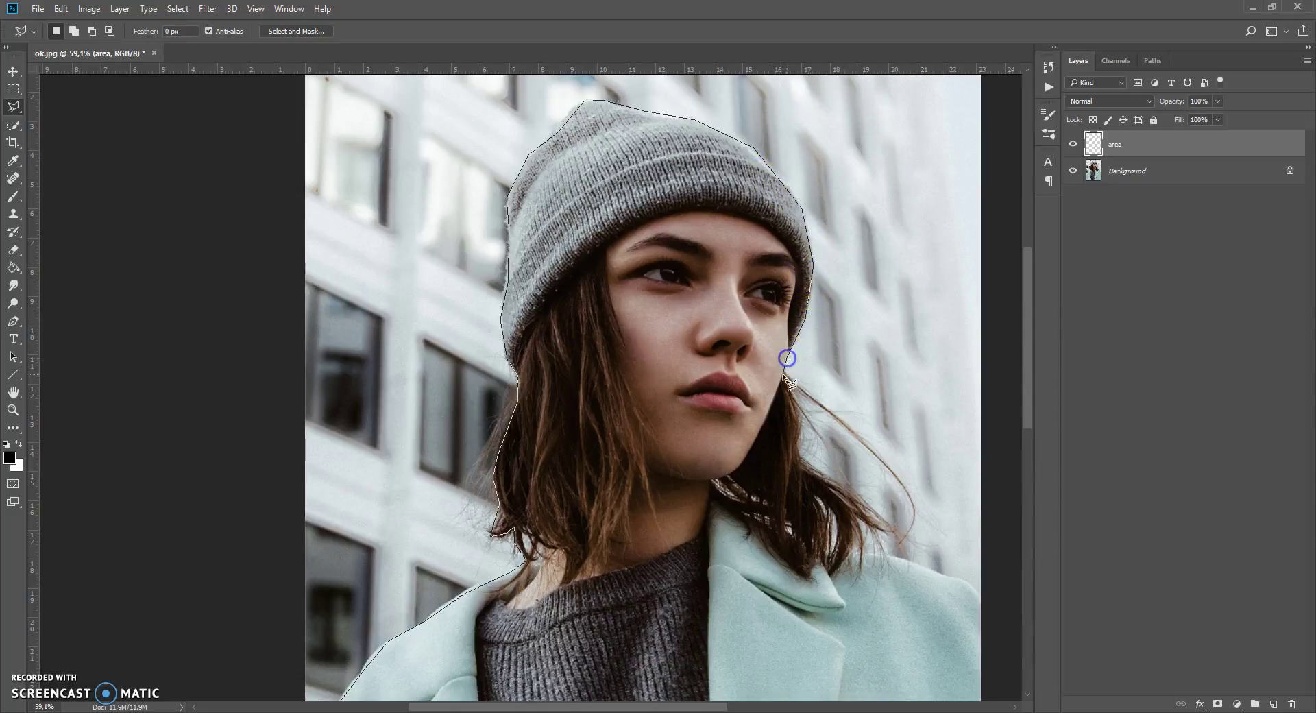
{"action": "left_click", "coordinate": [798, 410]}
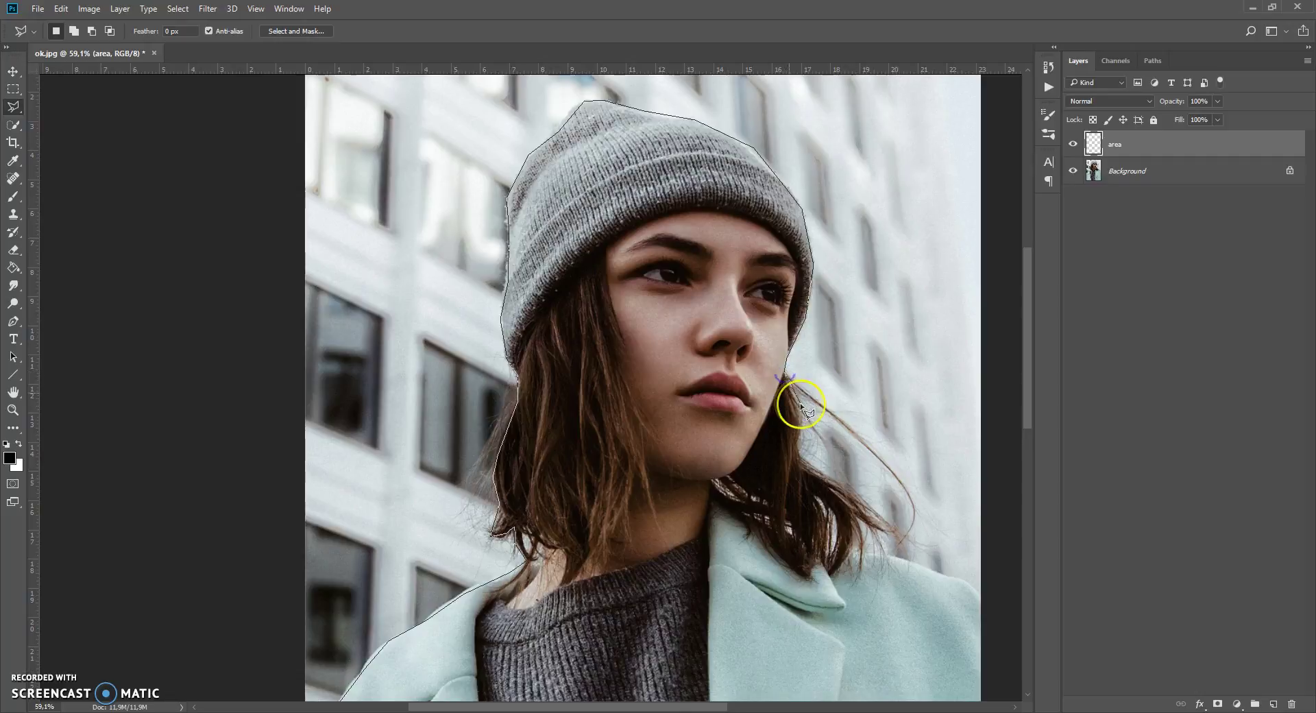
{"action": "left_click", "coordinate": [800, 458]}
{"action": "left_click", "coordinate": [600, 369]}
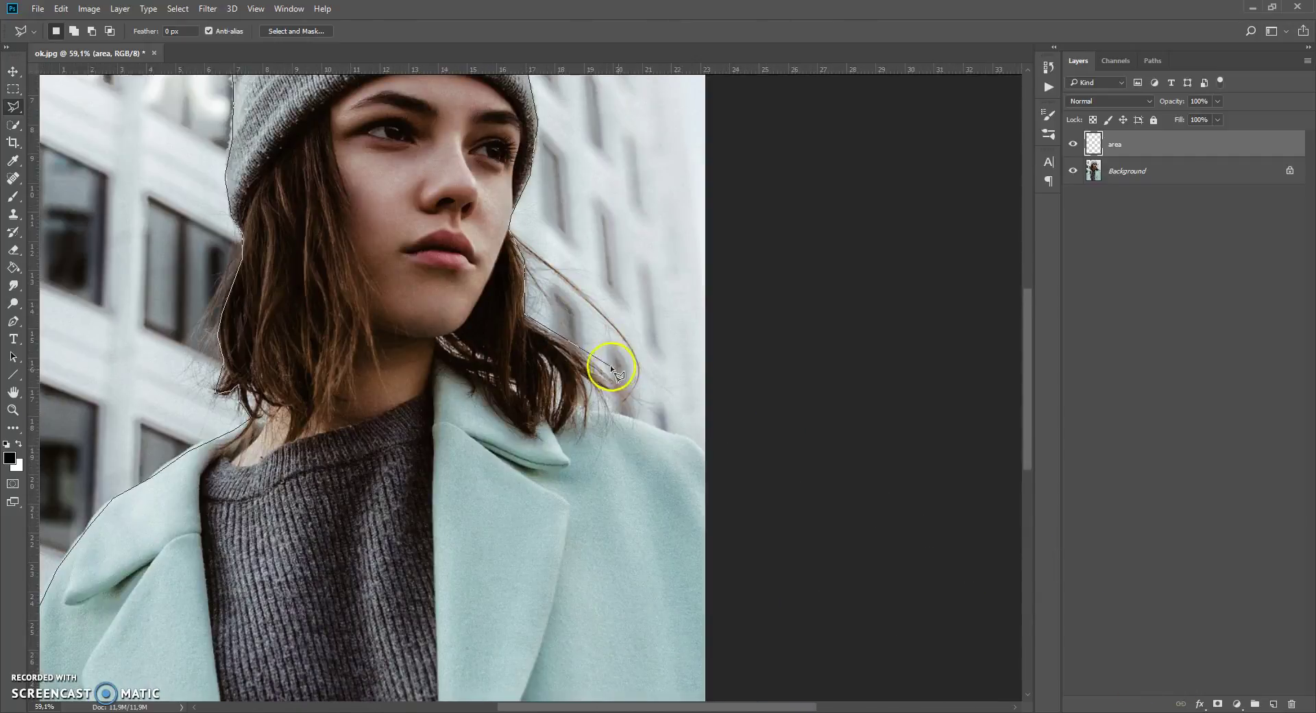
{"action": "left_click", "coordinate": [601, 384]}
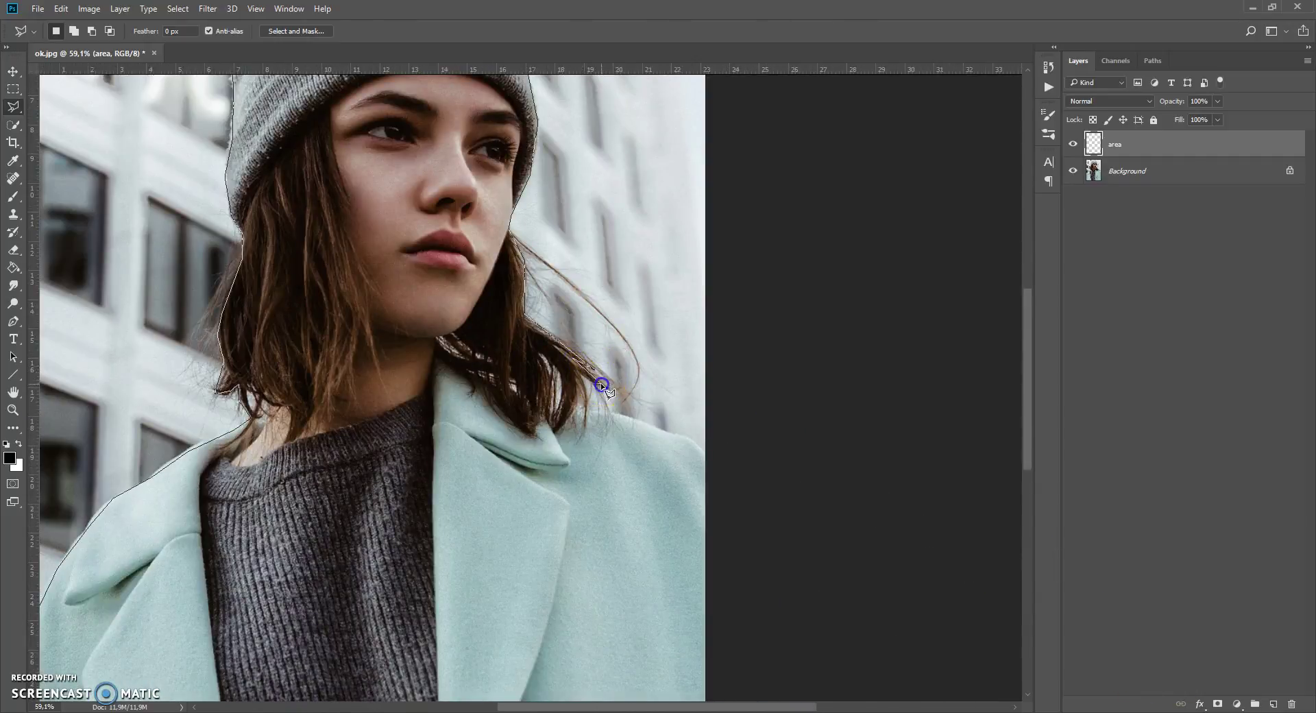
{"action": "left_click", "coordinate": [586, 402]}
{"action": "left_click", "coordinate": [686, 439]}
{"action": "left_click", "coordinate": [712, 464]}
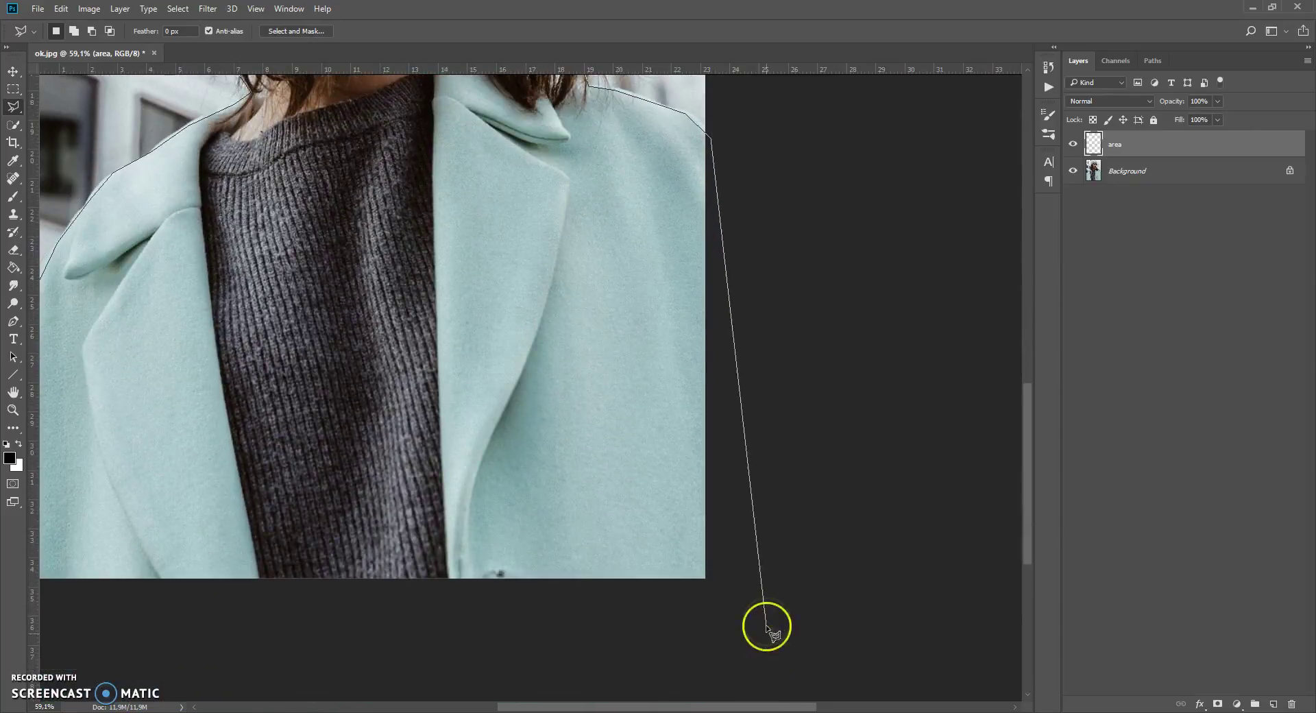
{"action": "left_click", "coordinate": [764, 611]}
{"action": "left_click", "coordinate": [171, 626]}
{"action": "double_click", "coordinate": [183, 429]}
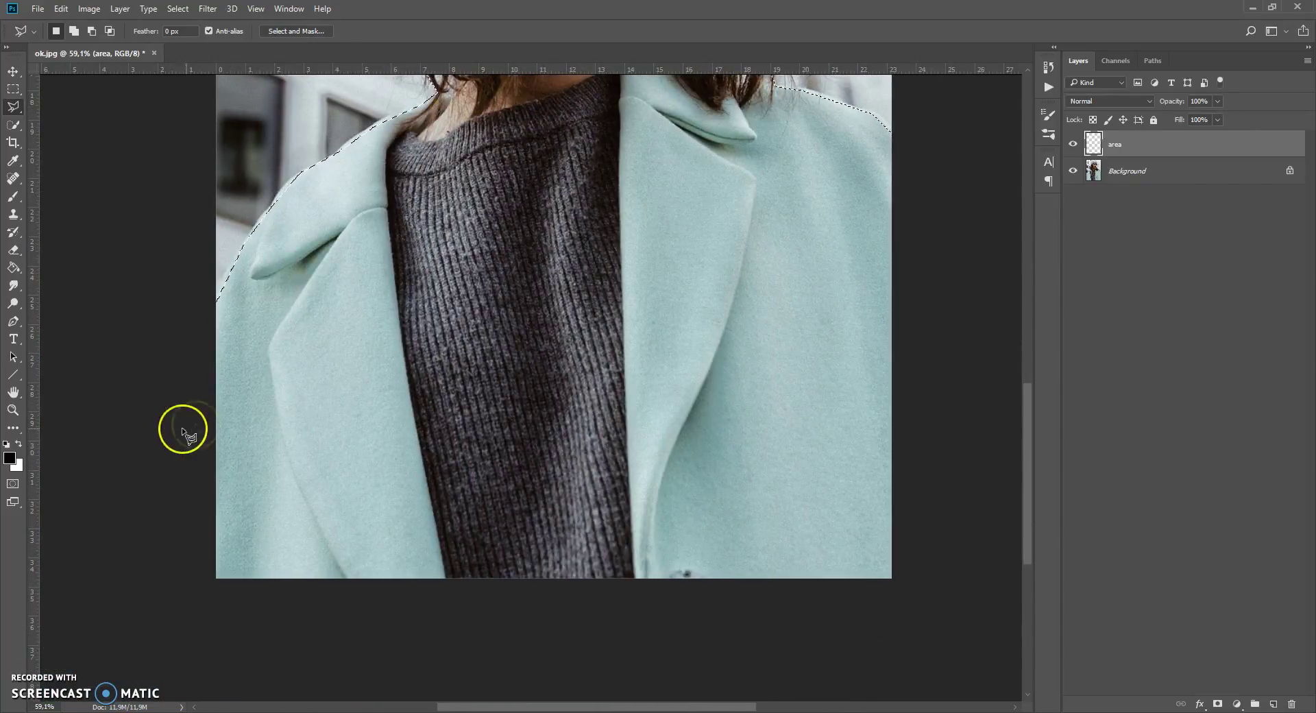
{"action": "scroll", "coordinate": [514, 233], "scroll_direction": "down", "scroll_amount": 3}
{"action": "scroll", "coordinate": [579, 363], "scroll_direction": "down", "scroll_amount": 2}
{"action": "scroll", "coordinate": [581, 361], "scroll_direction": "up", "scroll_amount": 2}
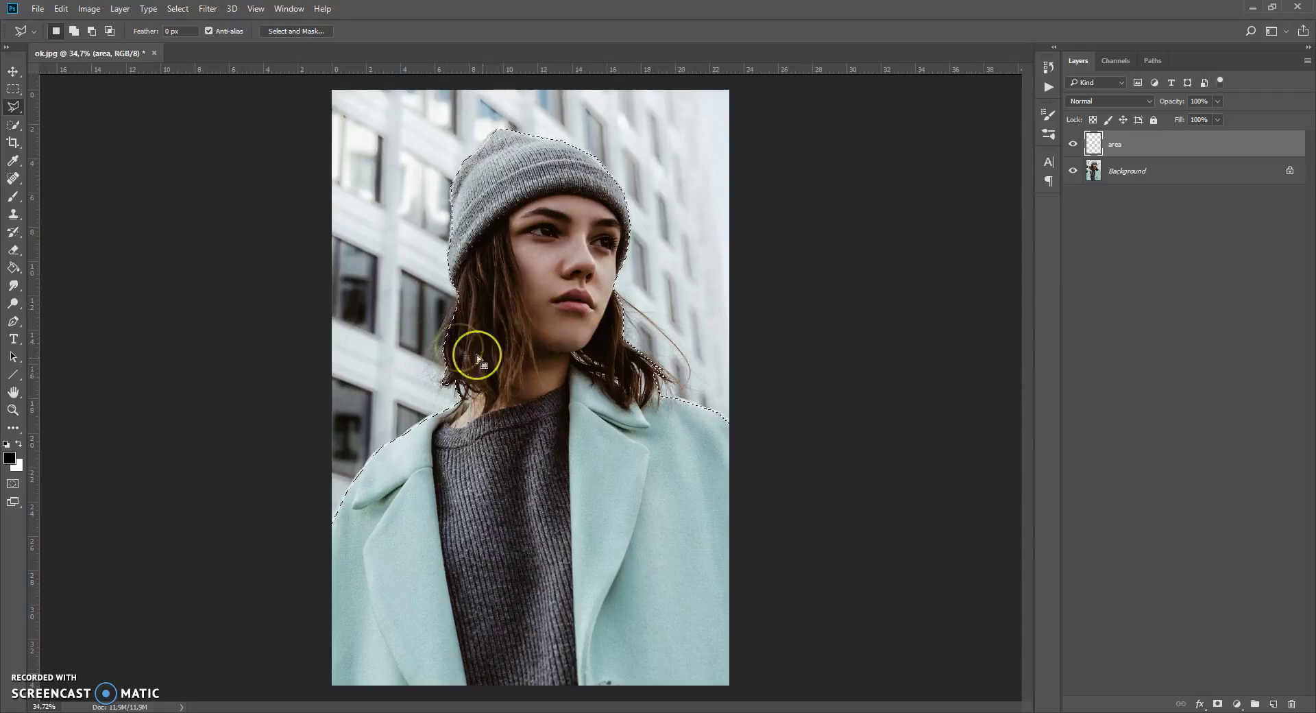
Step: Choose the Paint Bucket tool and set the foreground color to bright red
{"action": "left_click", "coordinate": [13, 267]}
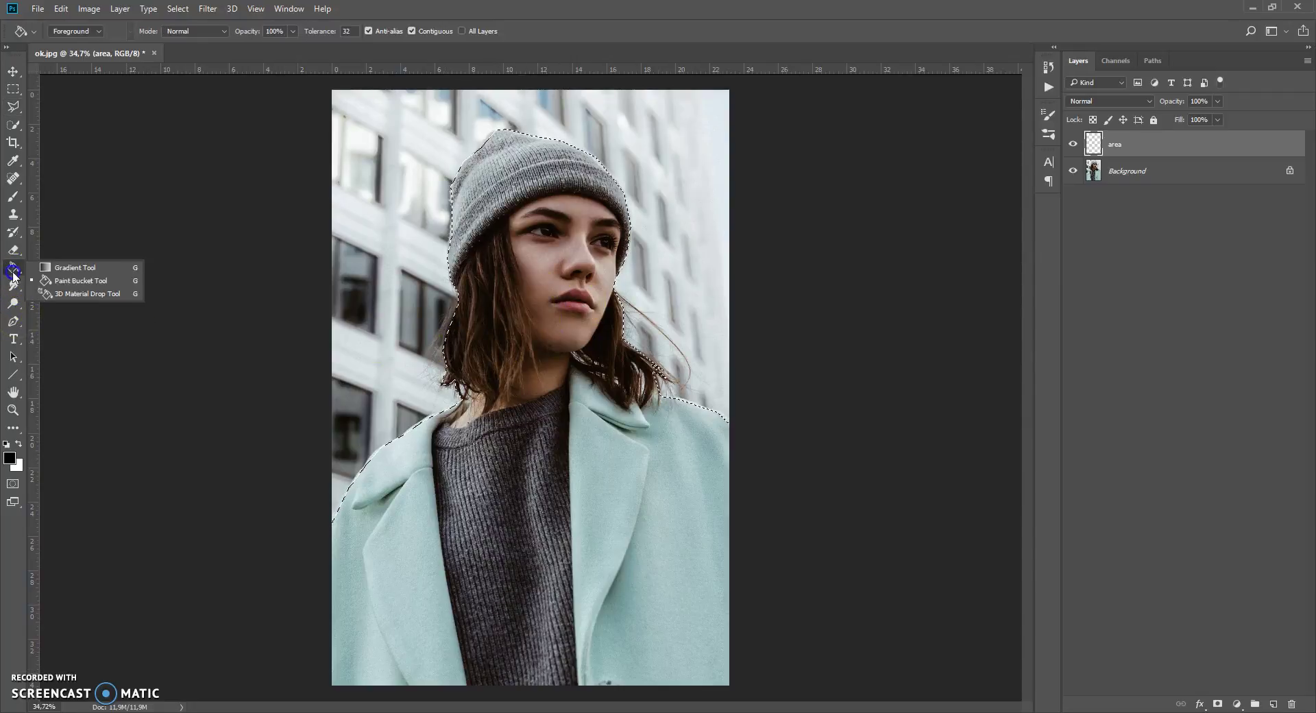
{"action": "left_click", "coordinate": [61, 280]}
{"action": "left_click", "coordinate": [13, 267]}
{"action": "left_click", "coordinate": [80, 280]}
{"action": "left_click", "coordinate": [59, 283]}
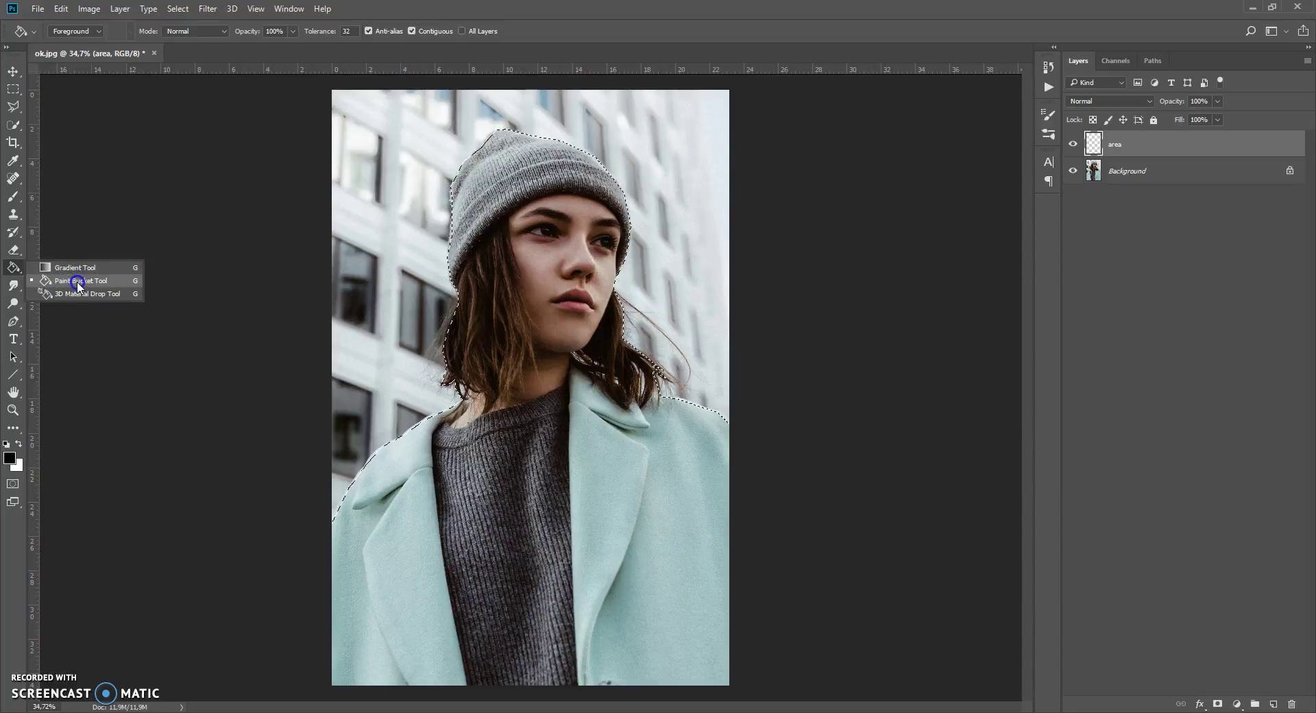
{"action": "left_click", "coordinate": [9, 458]}
{"action": "left_click_drag", "start_coordinate": [802, 440], "coordinate": [892, 361]}
{"action": "left_click_drag", "start_coordinate": [831, 455], "coordinate": [835, 384]}
{"action": "left_click", "coordinate": [960, 412]}
{"action": "key", "text": "g"}
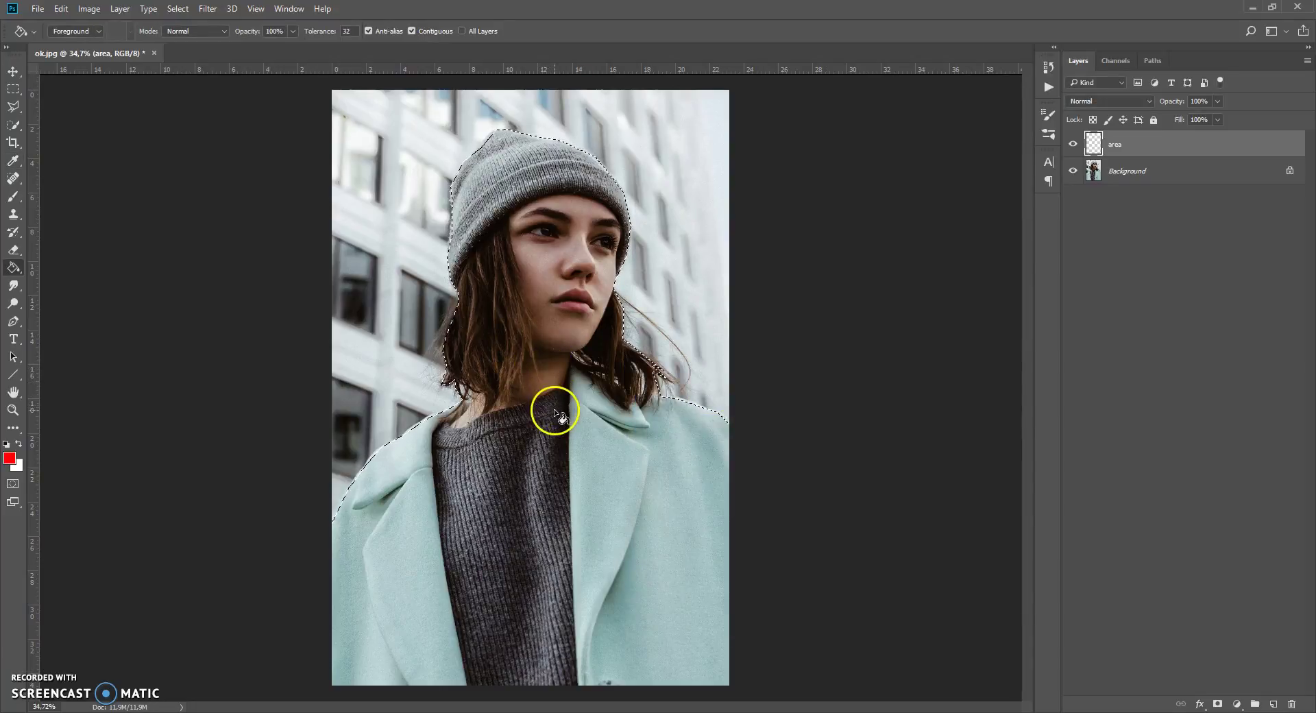
Step: Fill the selected figure with red on the area layer and deselect it
{"action": "left_click", "coordinate": [555, 410]}
{"action": "left_click", "coordinate": [510, 378]}
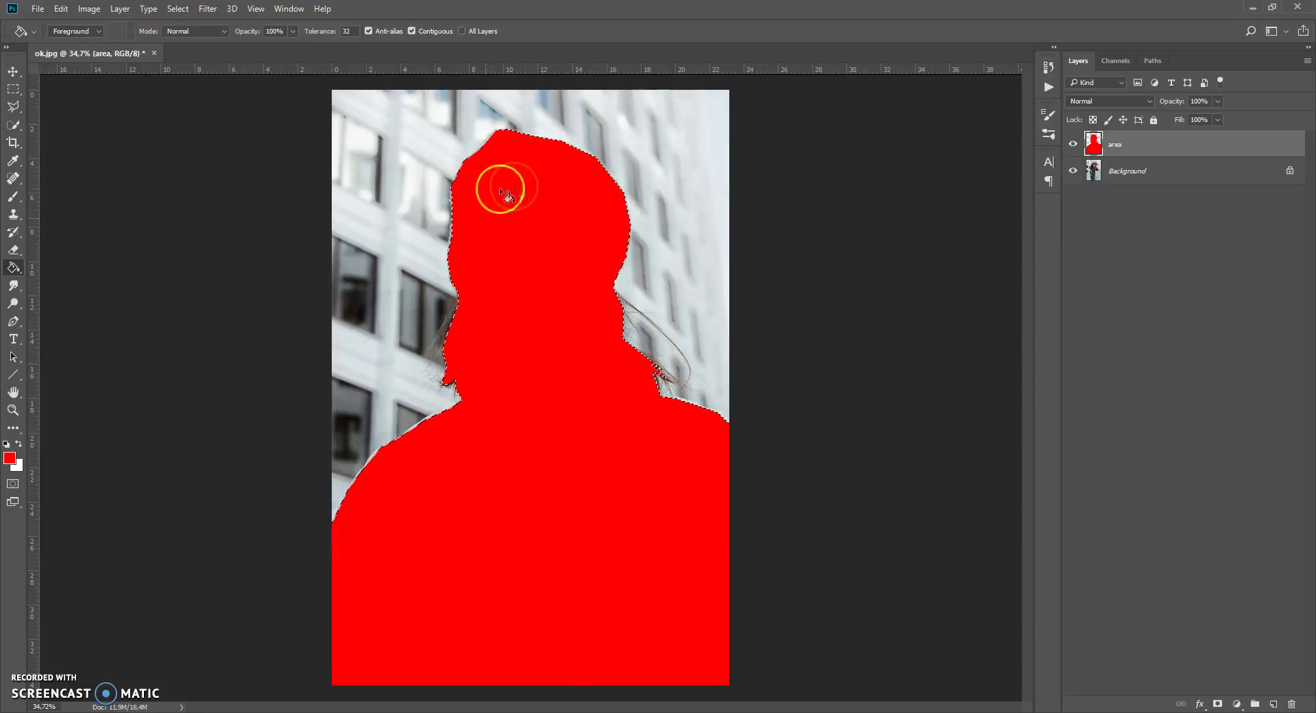
{"action": "left_click", "coordinate": [176, 9]}
{"action": "left_click", "coordinate": [181, 37]}
{"action": "left_click", "coordinate": [475, 314]}
{"action": "left_click", "coordinate": [449, 324]}
{"action": "left_click", "coordinate": [485, 207]}
Step: Show the loaded actions, expand the Paints Photoshop Action set, and select the action inside it
{"action": "left_click", "coordinate": [284, 9]}
{"action": "left_click", "coordinate": [315, 101]}
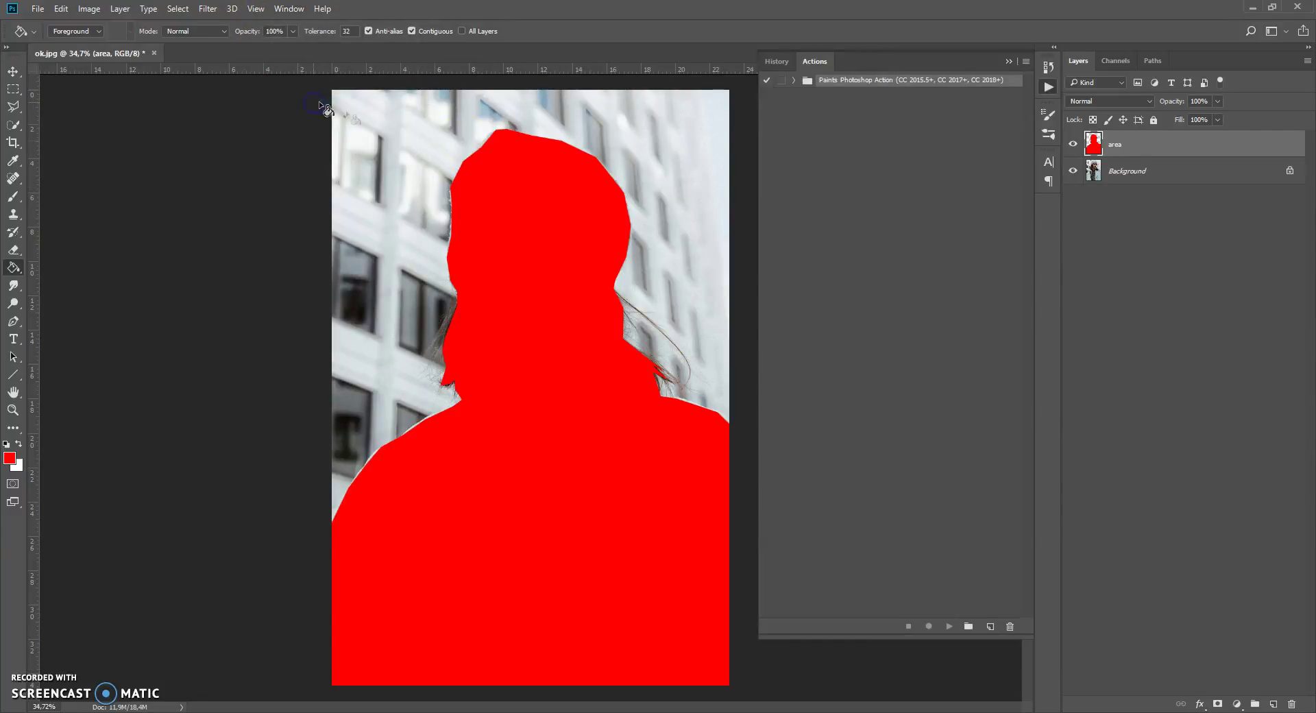
{"action": "double_click", "coordinate": [834, 82]}
{"action": "left_click", "coordinate": [865, 100]}
{"action": "left_click", "coordinate": [796, 79]}
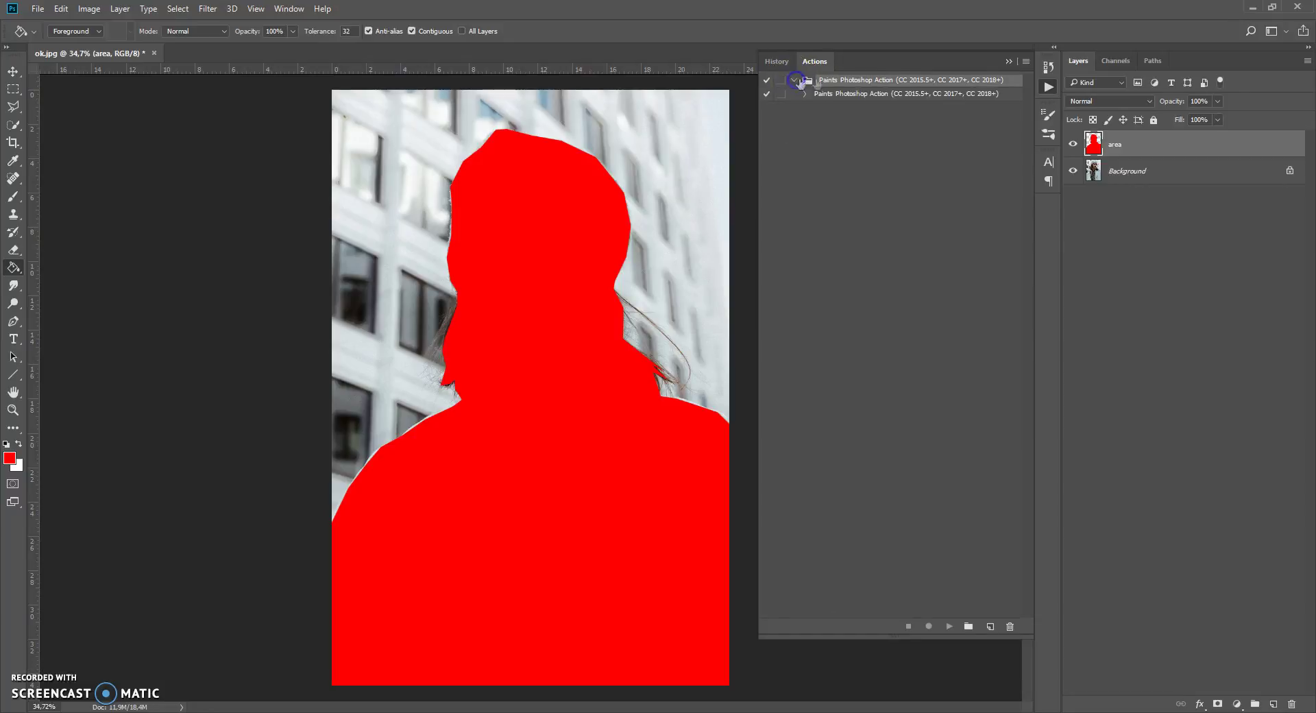
{"action": "left_click", "coordinate": [806, 96]}
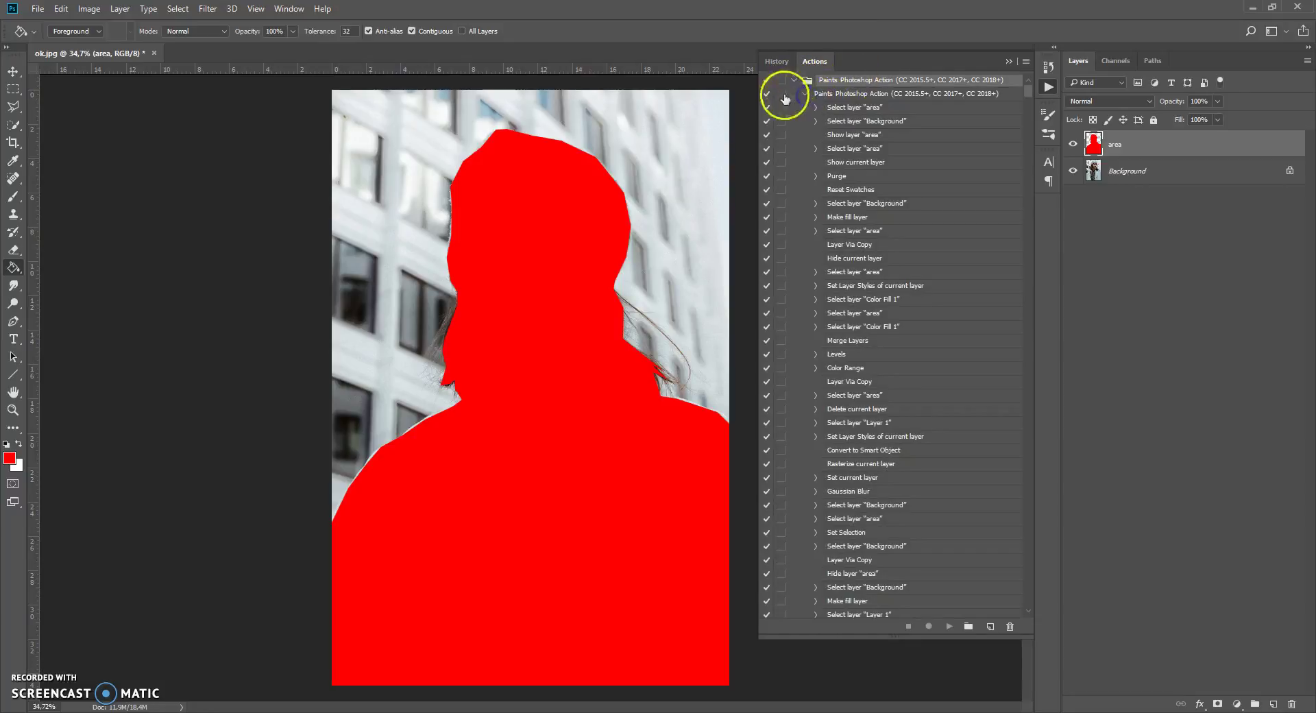
{"action": "left_click", "coordinate": [829, 95]}
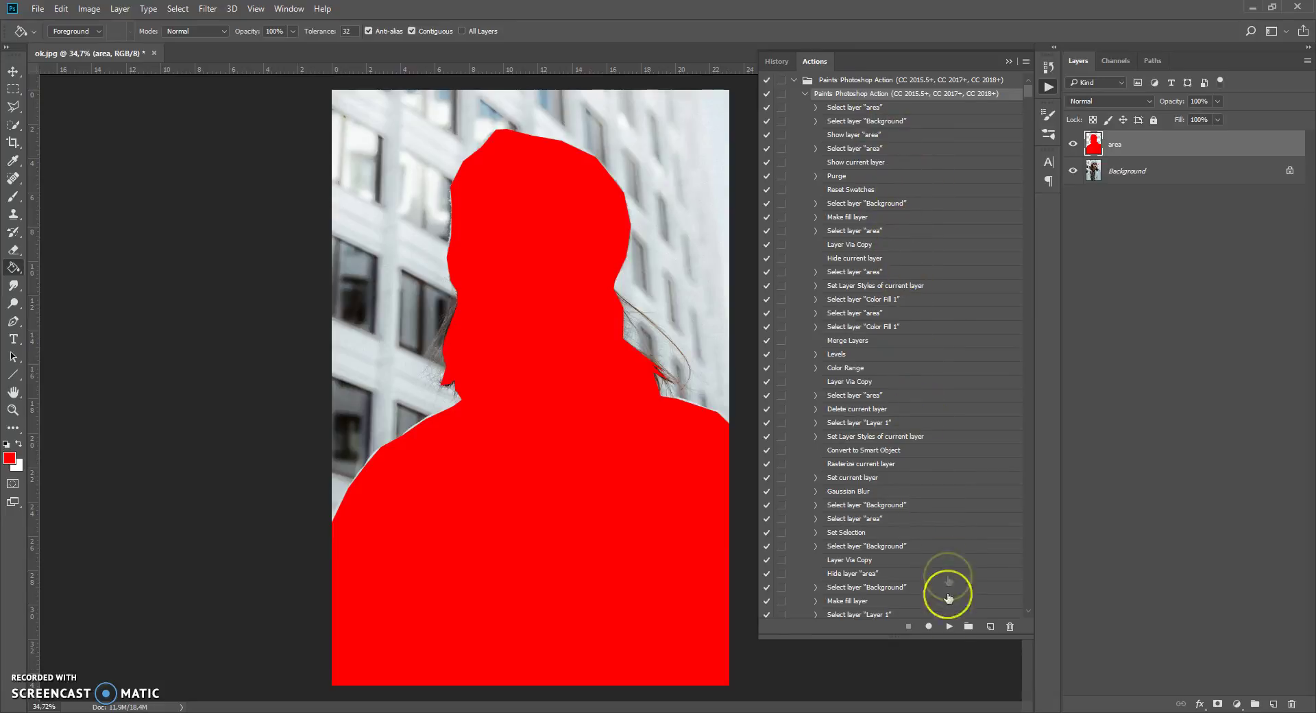
{"action": "left_click", "coordinate": [949, 628]}
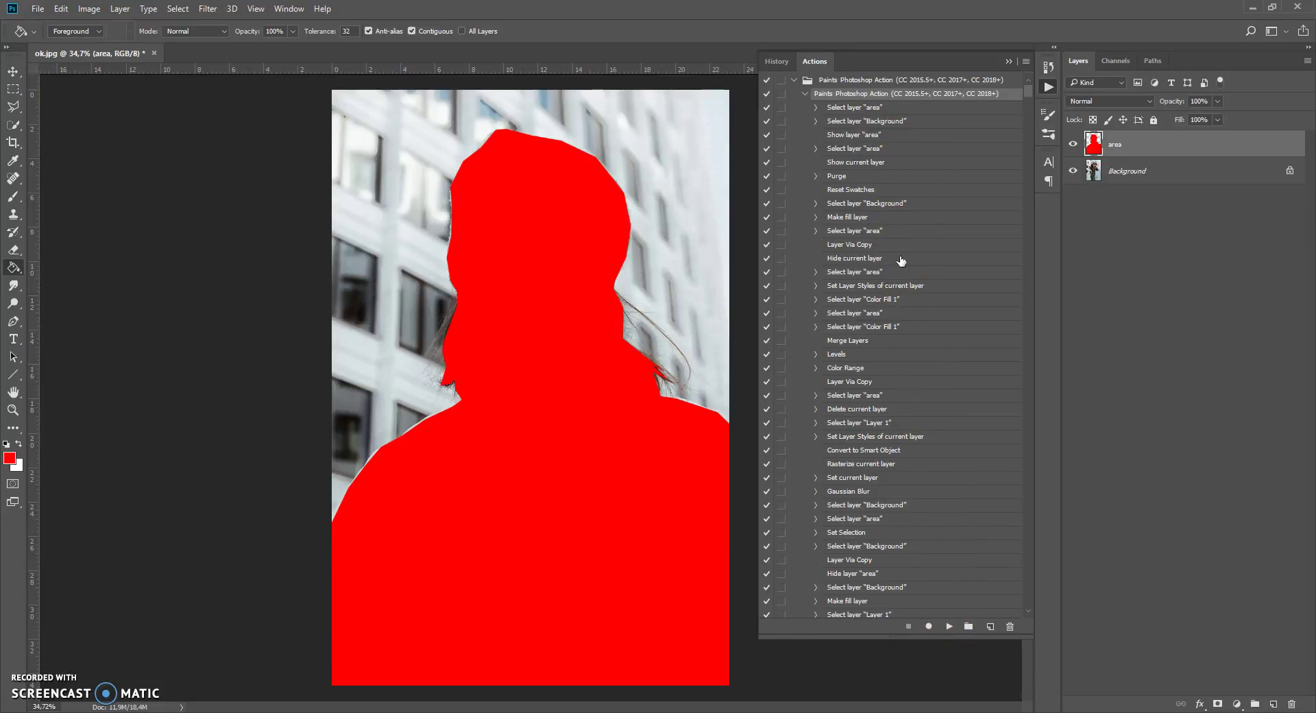
Step: Activate the Brush tool with Normal mode, 100% opacity and 100% flow
{"action": "left_click", "coordinate": [13, 196]}
{"action": "left_click", "coordinate": [289, 33]}
{"action": "left_click", "coordinate": [268, 32]}
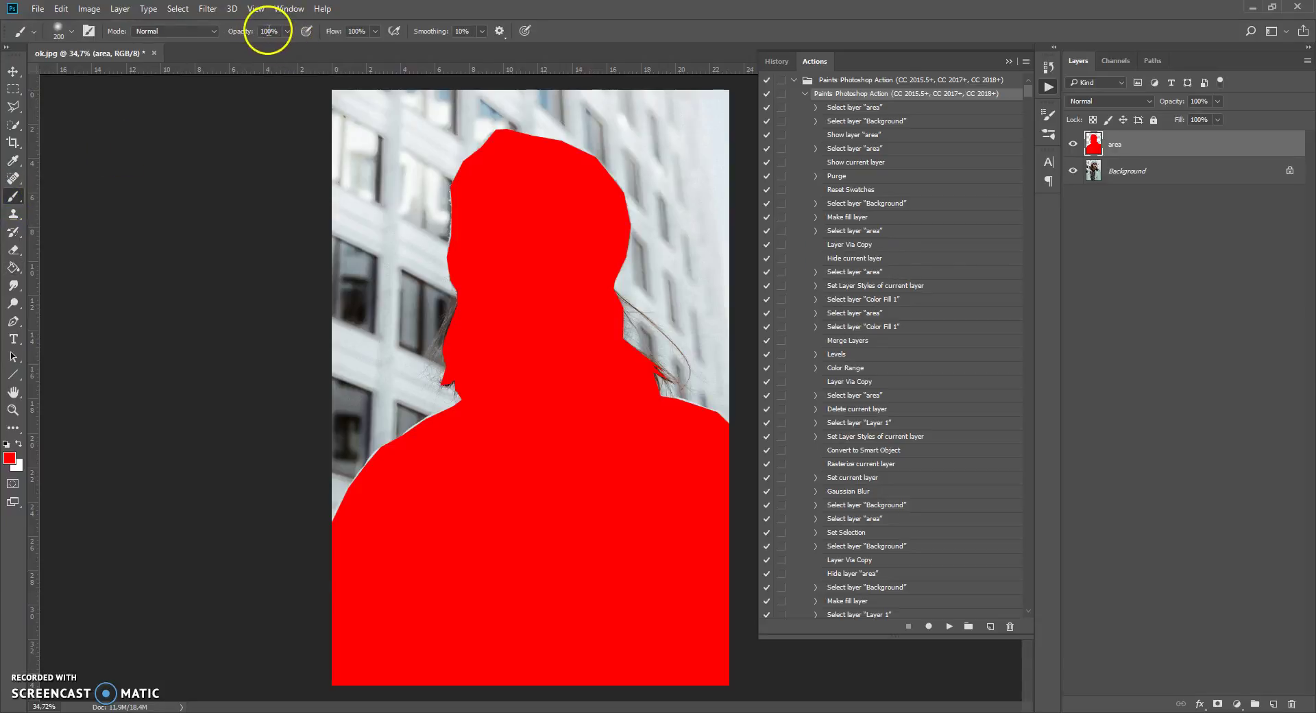
{"action": "left_click", "coordinate": [355, 31]}
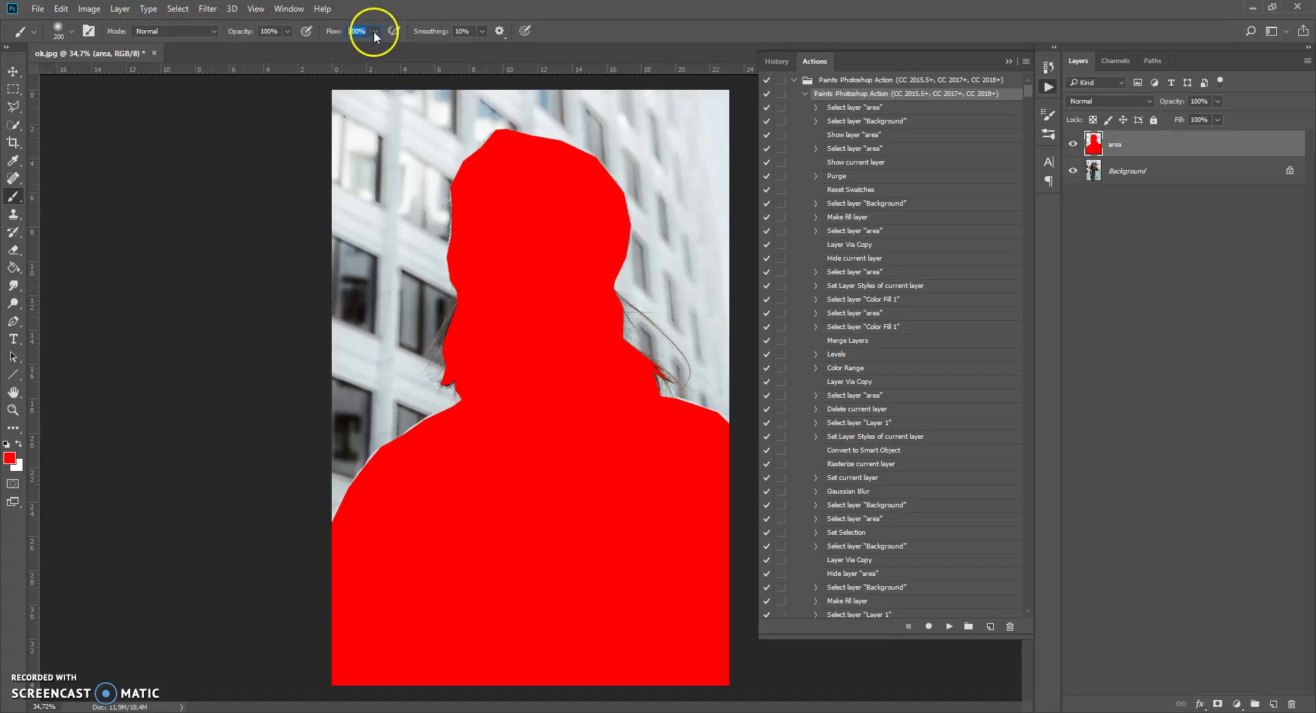
{"action": "left_click", "coordinate": [218, 39]}
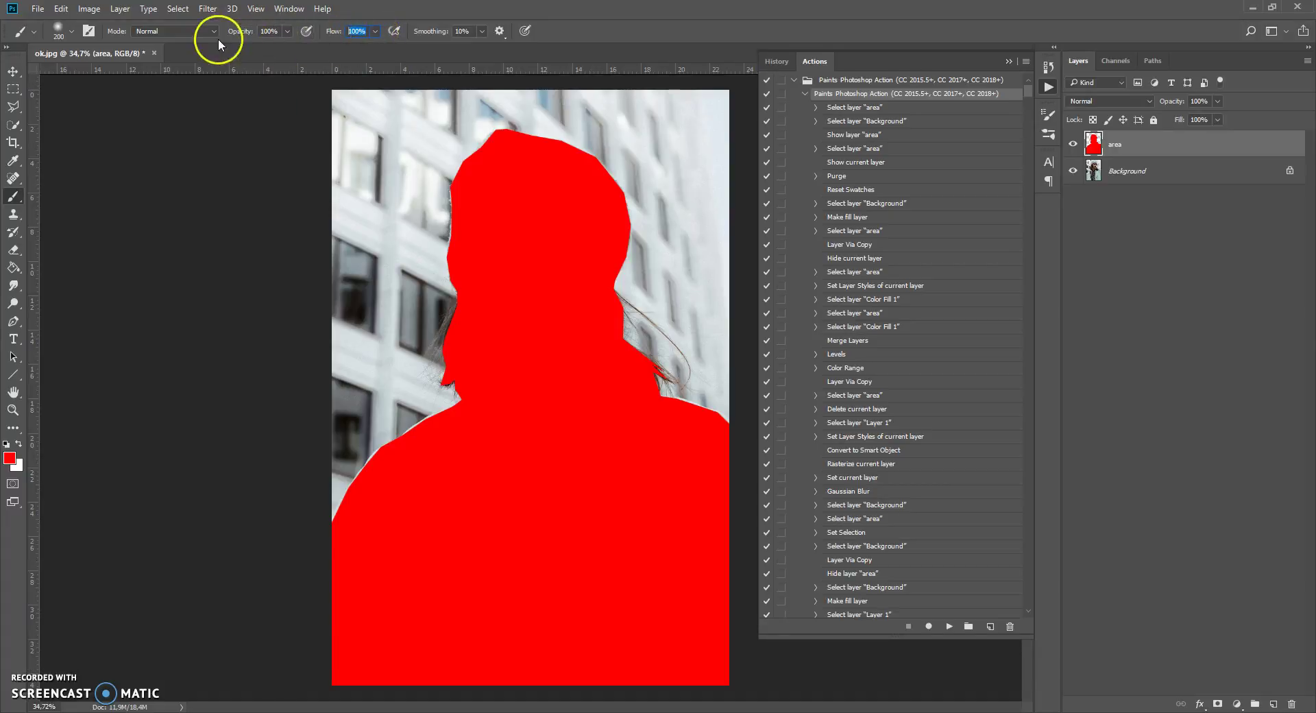
{"action": "left_click", "coordinate": [214, 32]}
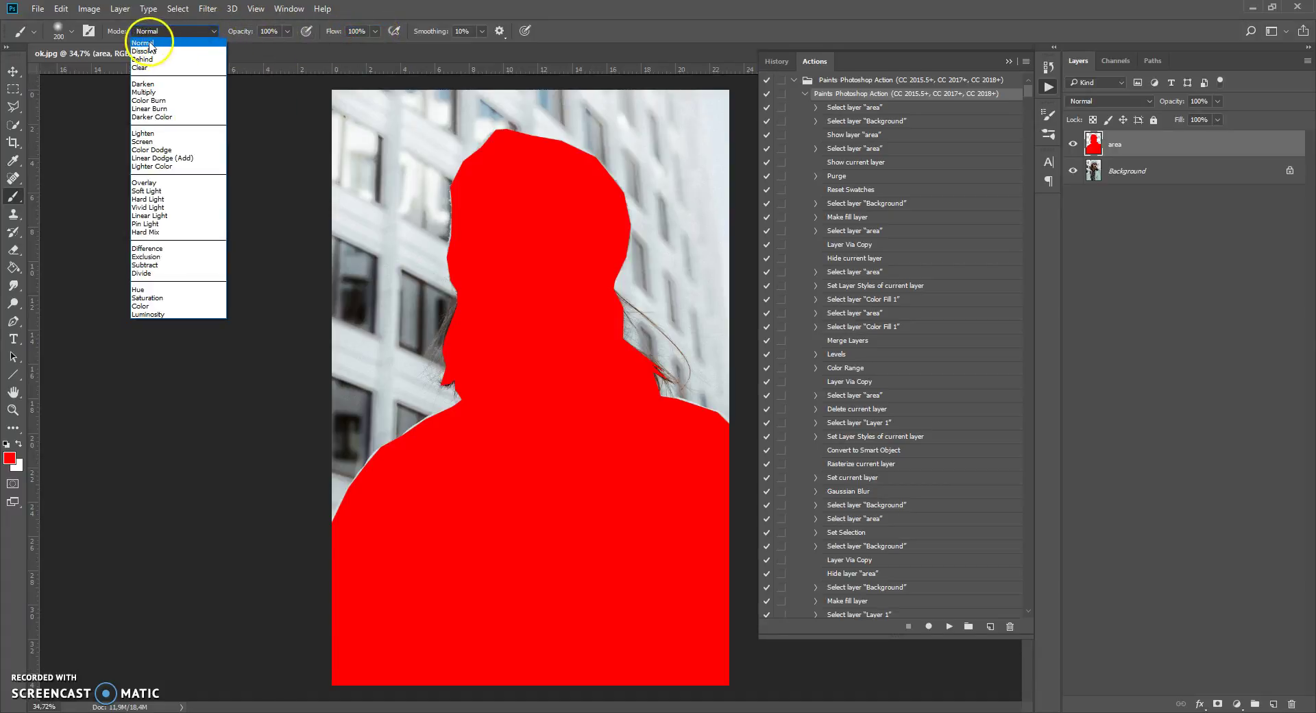
{"action": "left_click", "coordinate": [218, 31]}
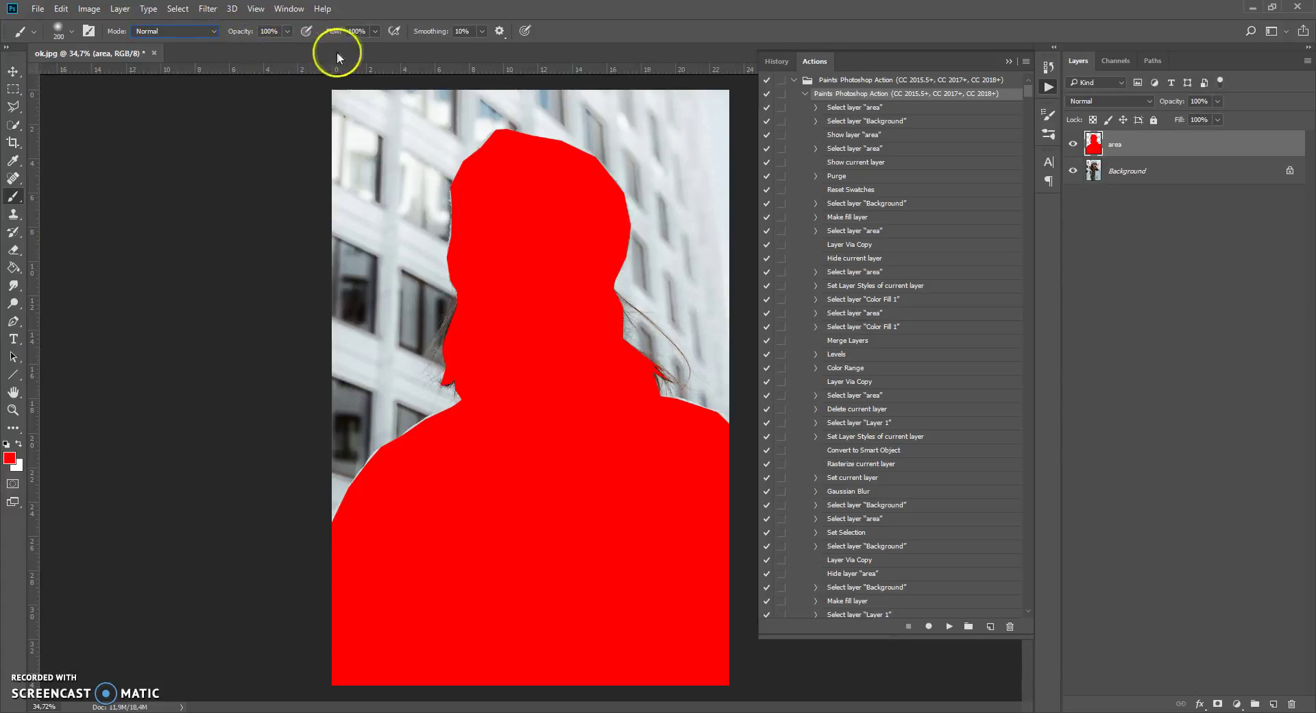
Step: Run the Paints Photoshop Action on the photo and collapse the list of actions
{"action": "left_click", "coordinate": [948, 626]}
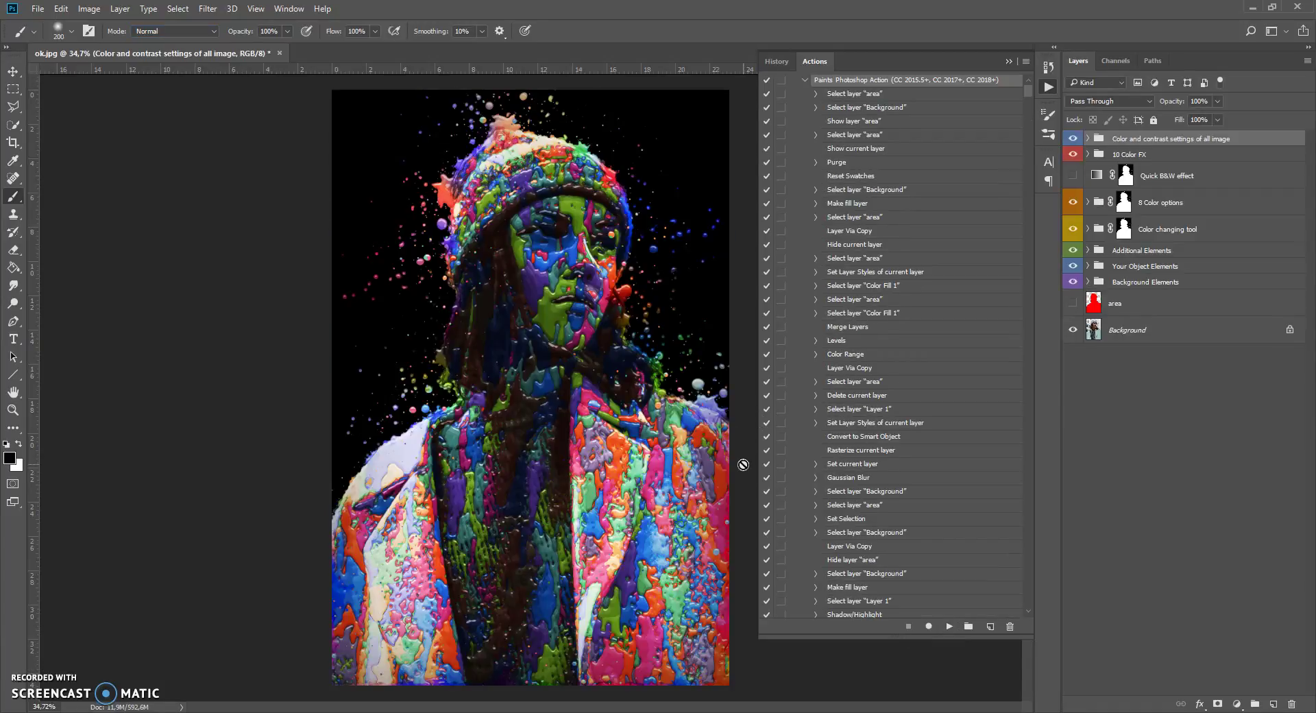
{"action": "left_click", "coordinate": [1008, 61]}
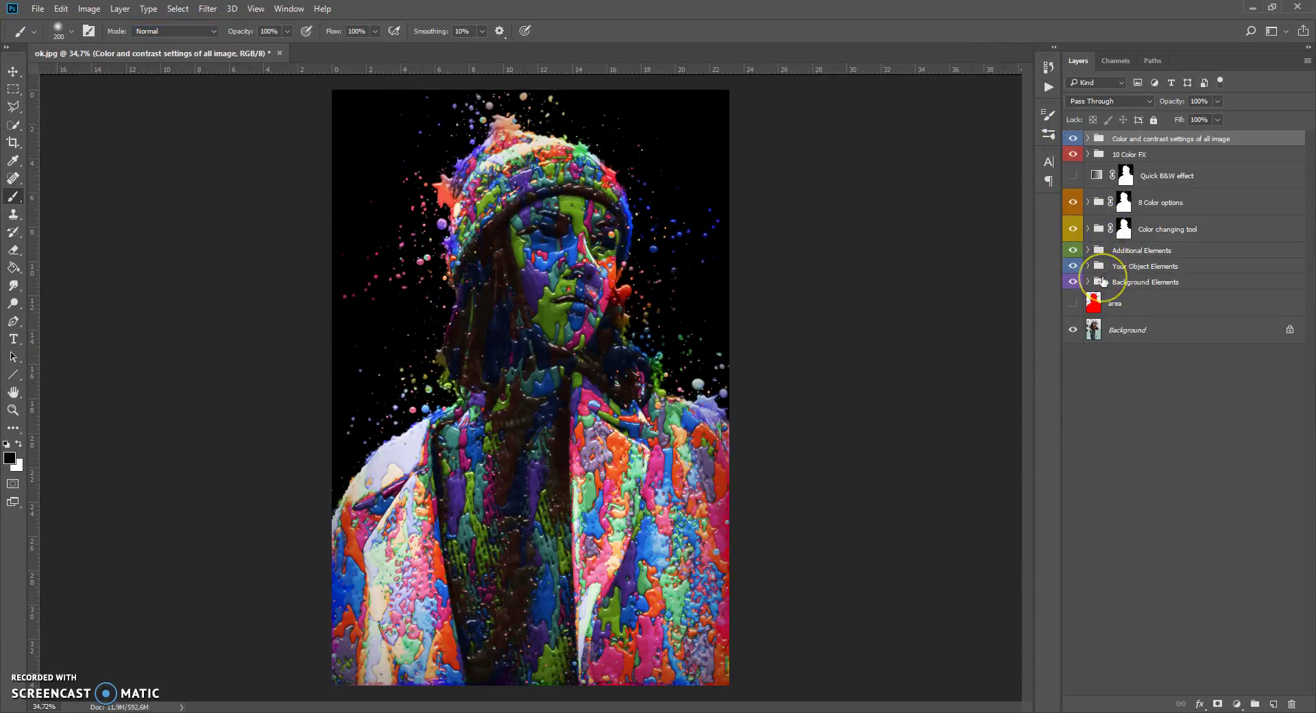
Step: Look through the layers inside the Your Object Elements group and collapse the group
{"action": "left_click_drag", "start_coordinate": [1098, 280], "coordinate": [1091, 271]}
{"action": "left_click", "coordinate": [1092, 268]}
{"action": "scroll", "coordinate": [1145, 363], "scroll_direction": "down", "scroll_amount": 10}
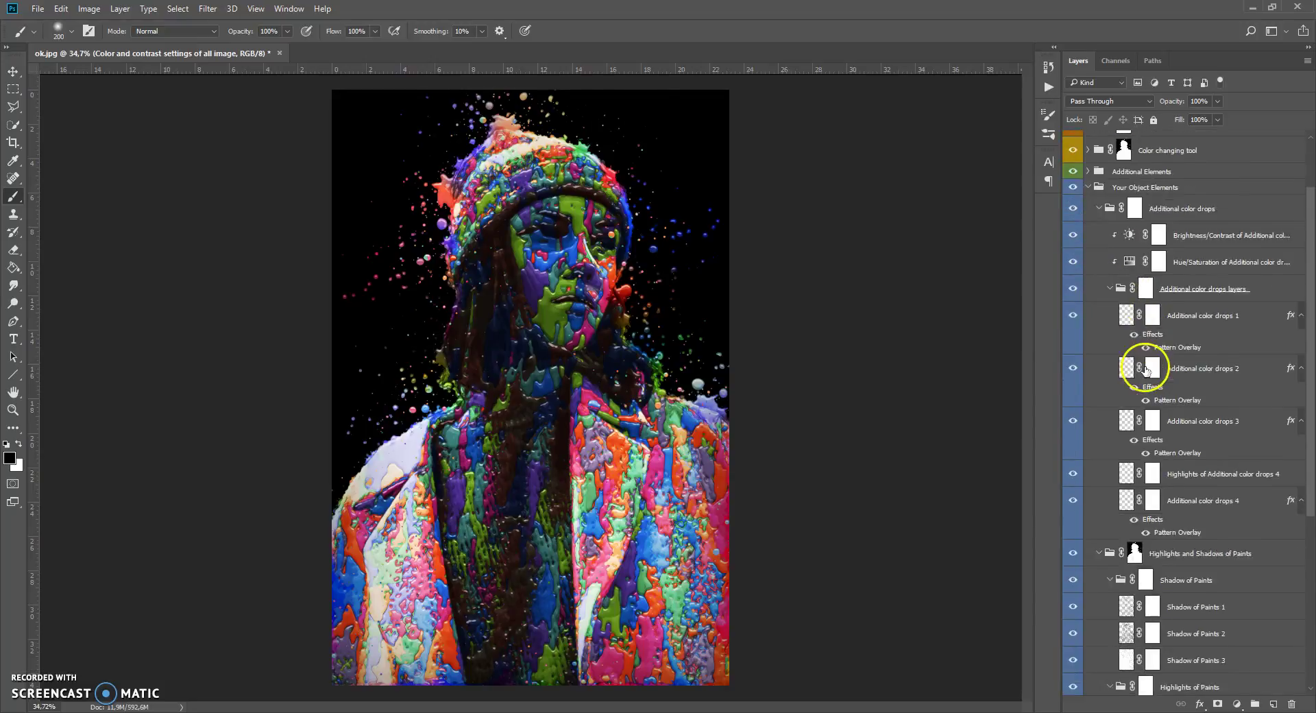
{"action": "scroll", "coordinate": [1155, 383], "scroll_direction": "up", "scroll_amount": 6}
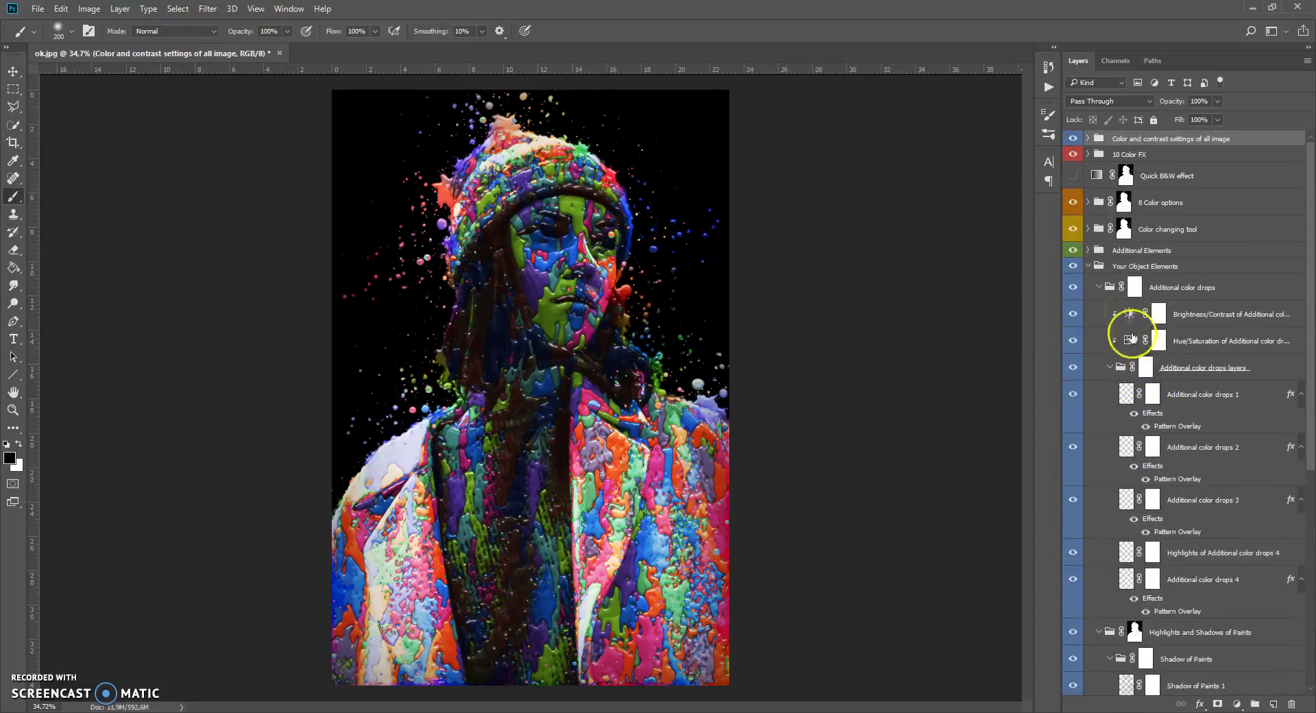
{"action": "left_click", "coordinate": [1089, 267]}
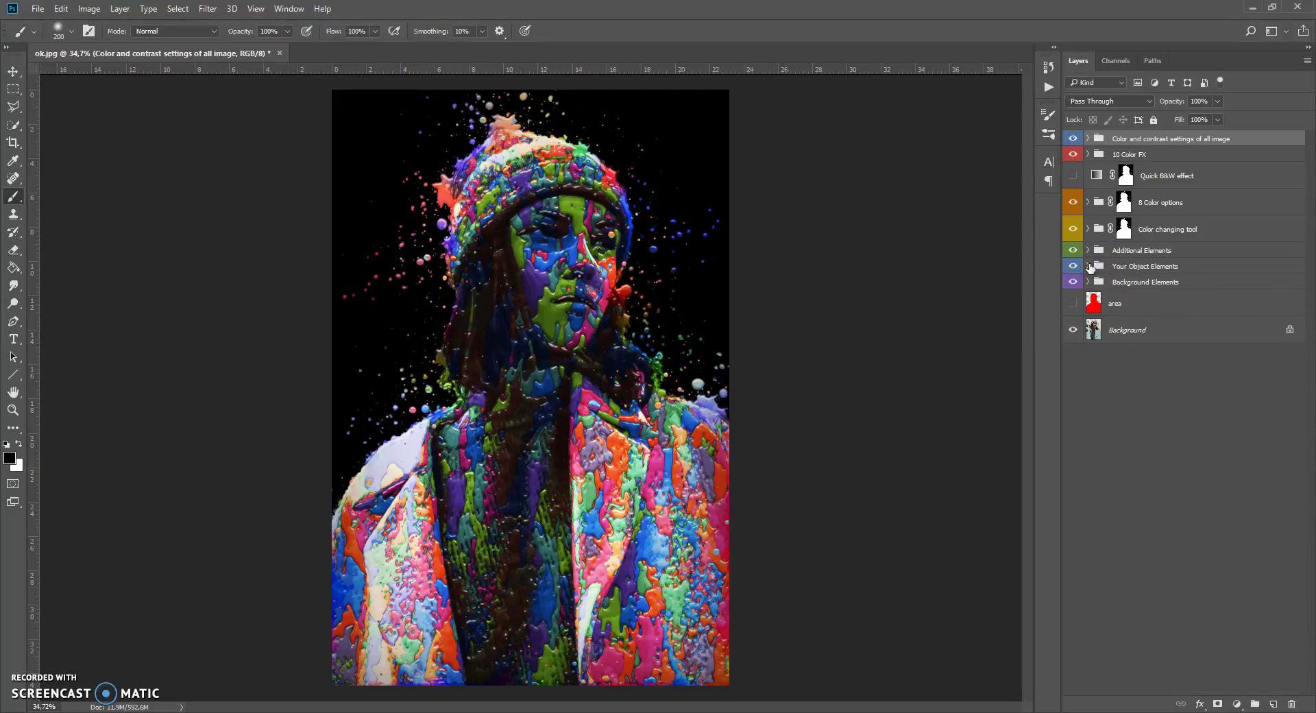
Step: Collapse all nested layer groups and look inside the You object group of Your Object Elements
{"action": "left_click", "coordinate": [1056, 230]}
{"action": "left_click", "coordinate": [1088, 139], "text": "ctrl"}
{"action": "left_click", "coordinate": [1089, 139], "text": "ctrl"}
{"action": "left_click", "coordinate": [1089, 267]}
{"action": "left_click", "coordinate": [1100, 340]}
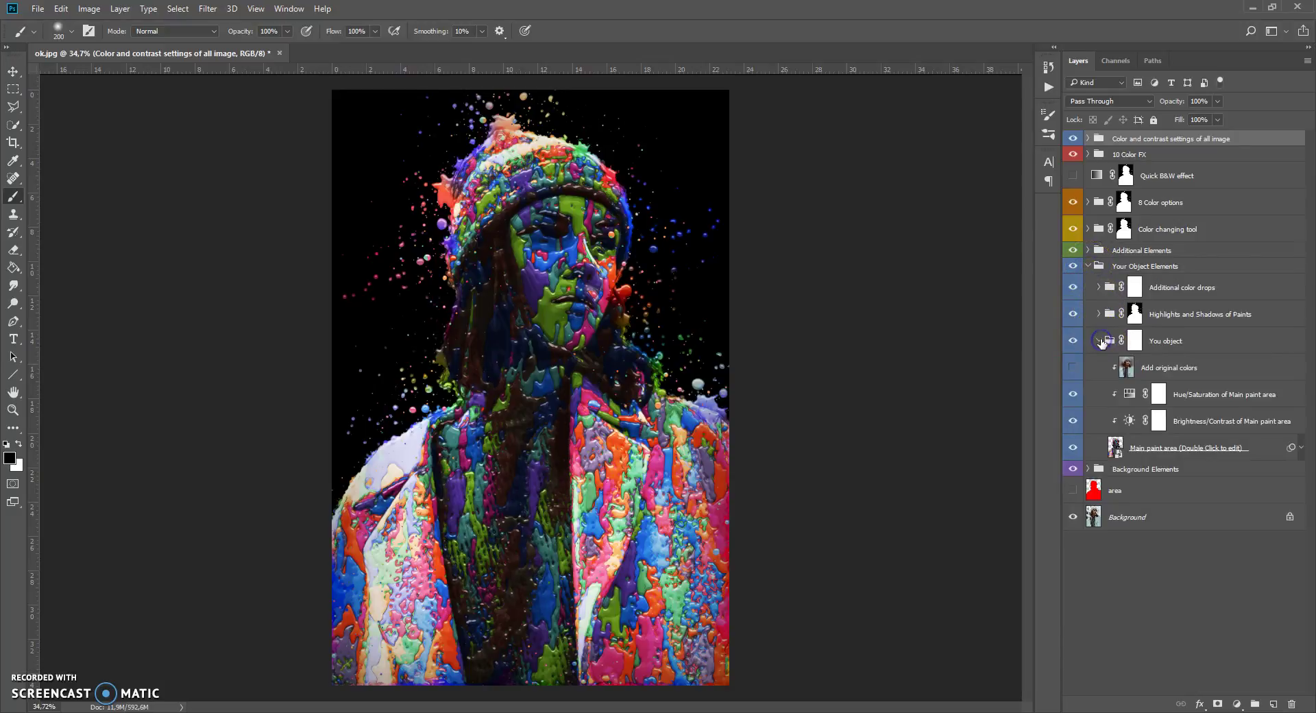
{"action": "left_click", "coordinate": [1100, 341]}
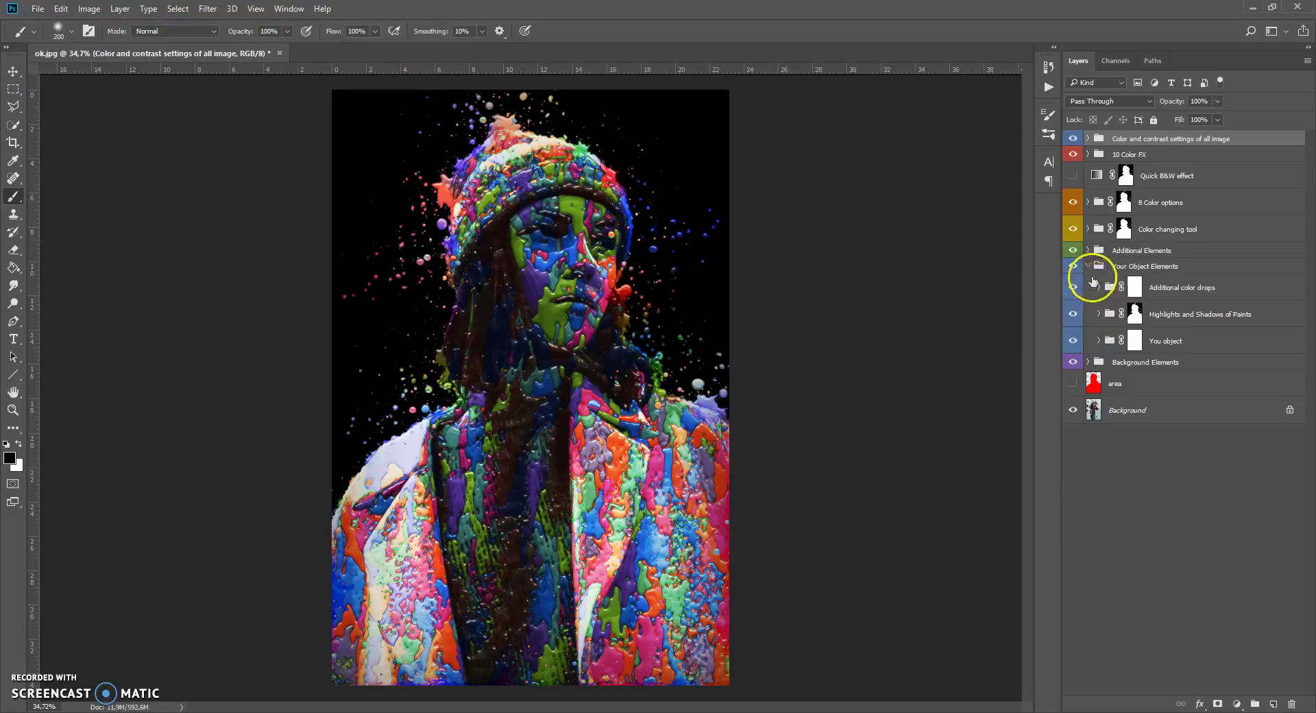
{"action": "left_click", "coordinate": [1089, 266]}
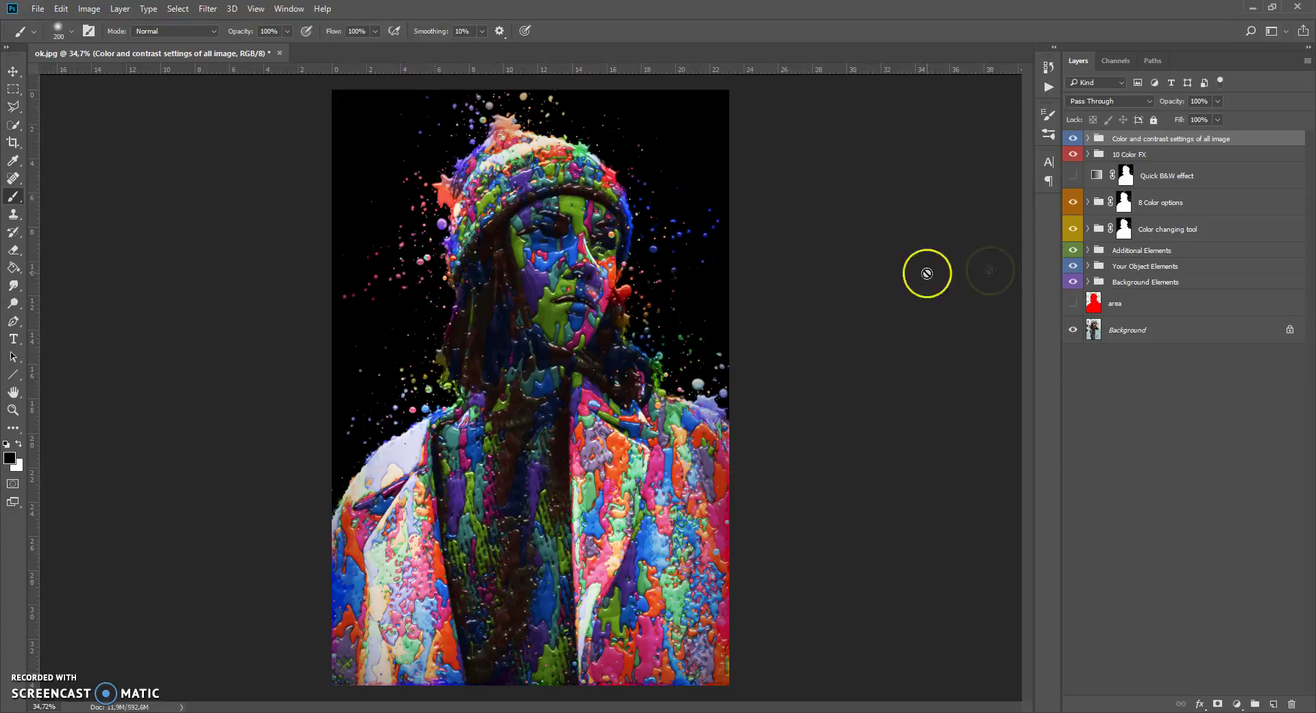
Step: Go through the collapsed layer groups one by one, from Background Elements up to Color and contrast settings of all image
{"action": "left_click", "coordinate": [1100, 281]}
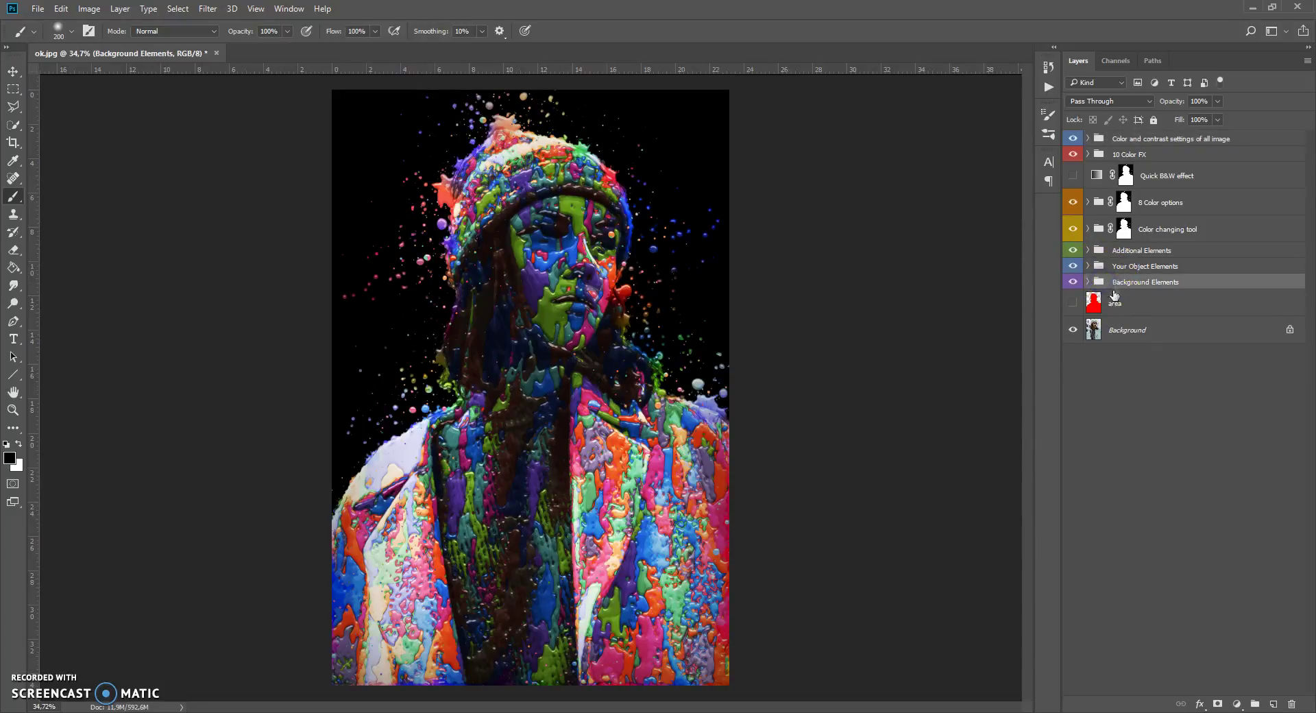
{"action": "left_click_drag", "start_coordinate": [1119, 282], "coordinate": [1157, 181]}
{"action": "left_click", "coordinate": [1157, 181]}
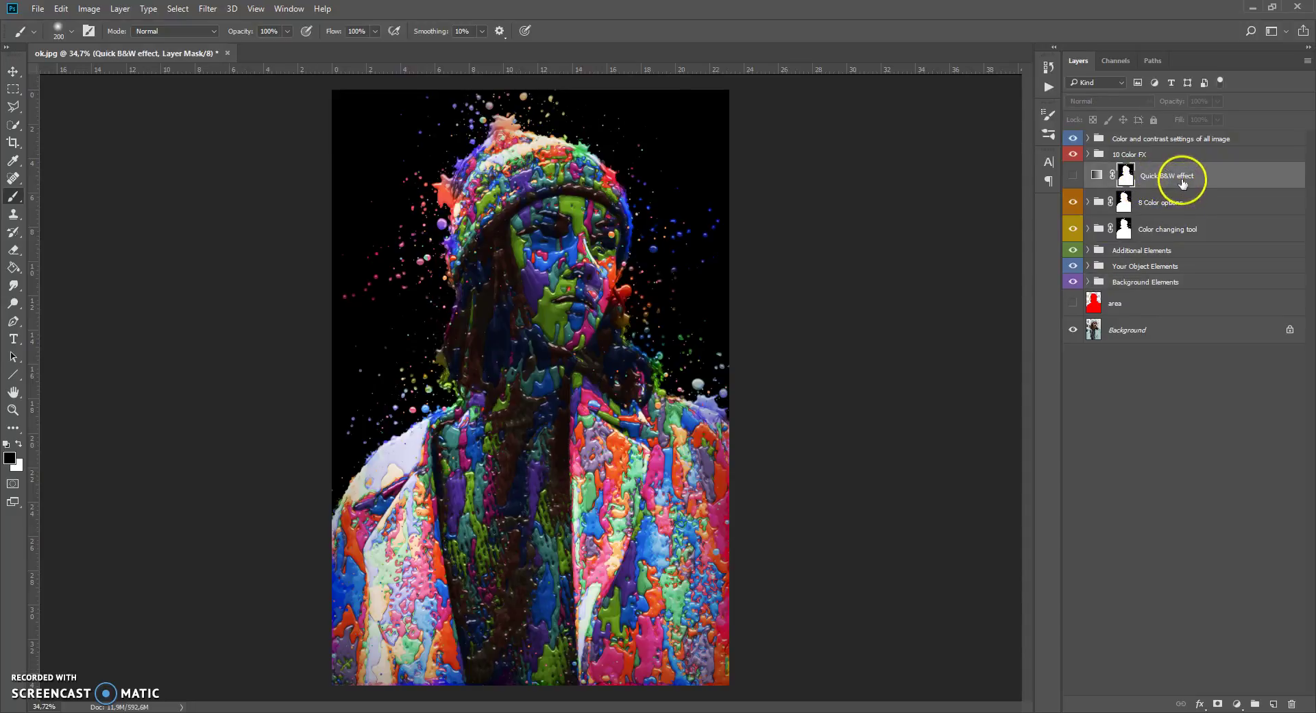
{"action": "key", "text": "alt+period"}
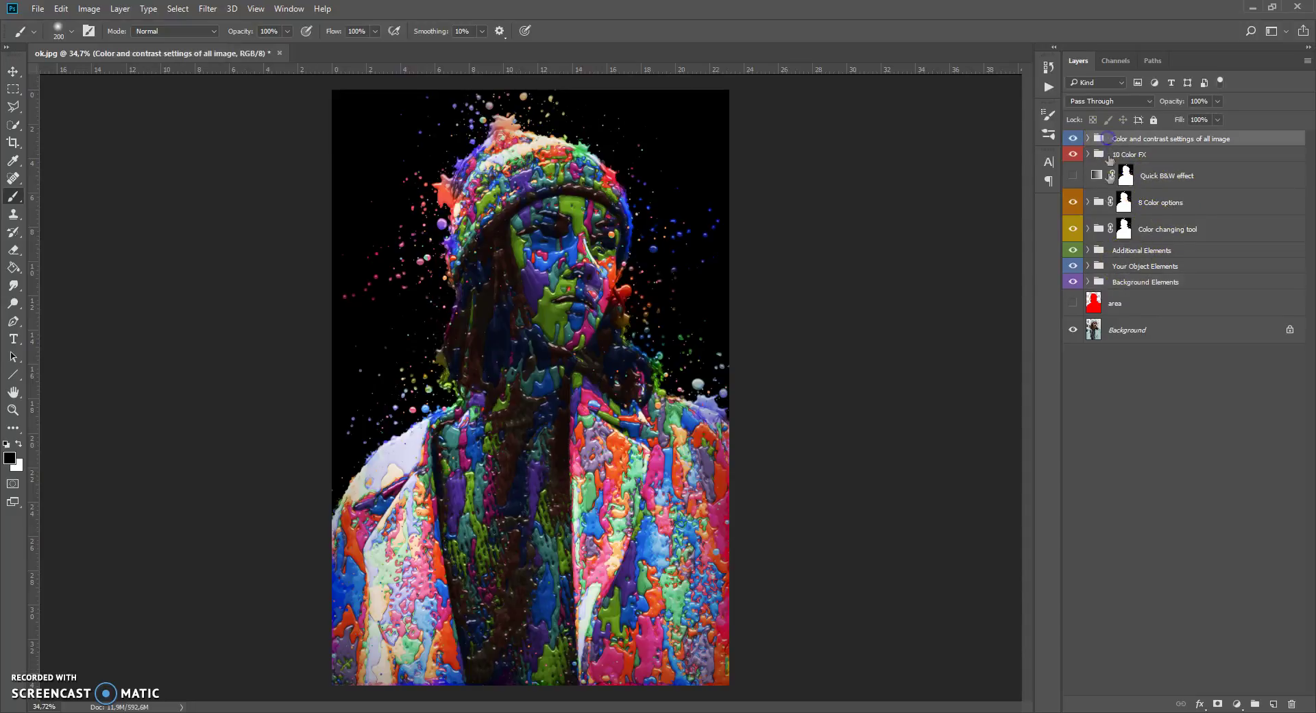
{"action": "left_click", "coordinate": [1100, 282]}
{"action": "left_click", "coordinate": [1098, 266]}
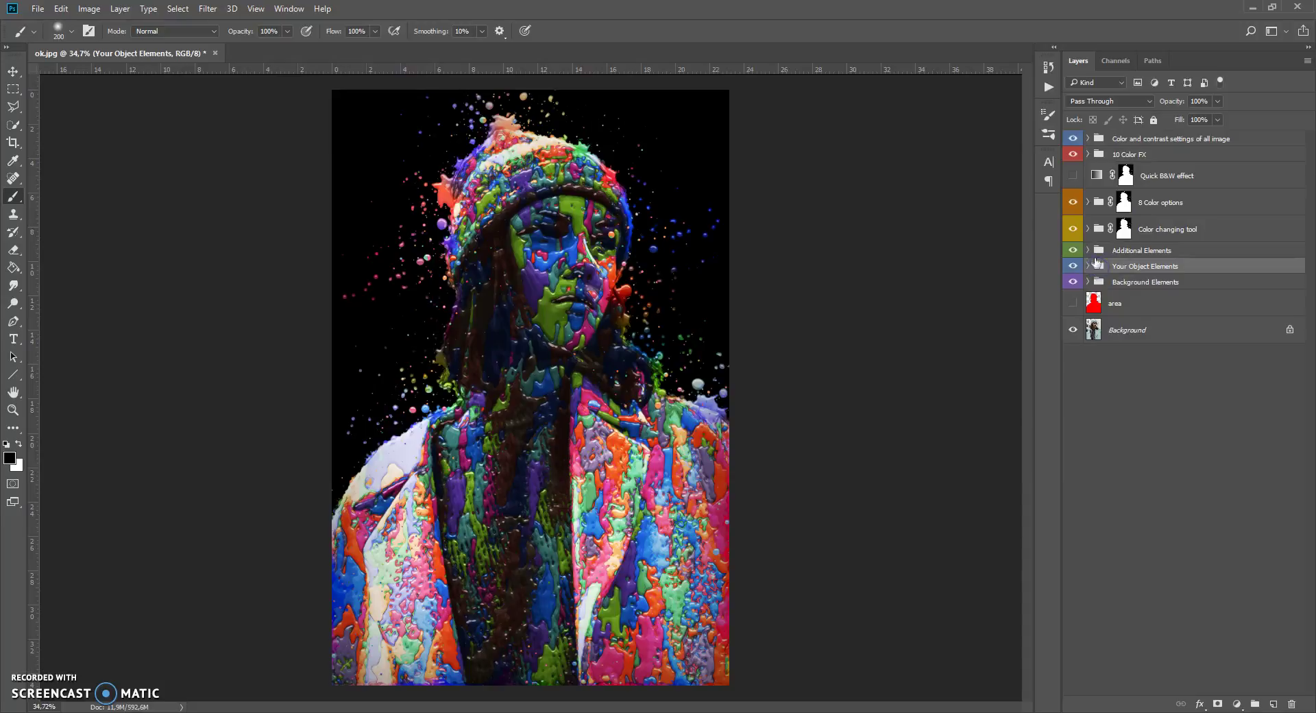
{"action": "left_click", "coordinate": [1095, 251]}
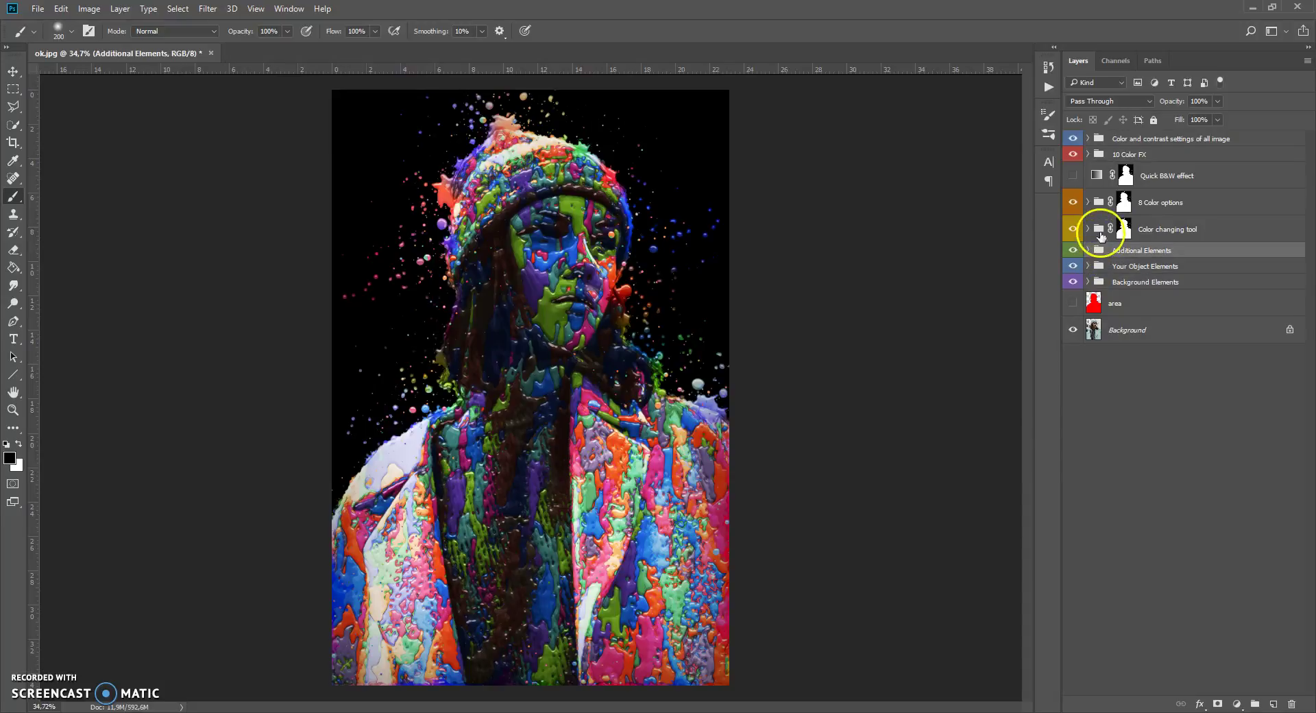
{"action": "left_click", "coordinate": [1099, 232]}
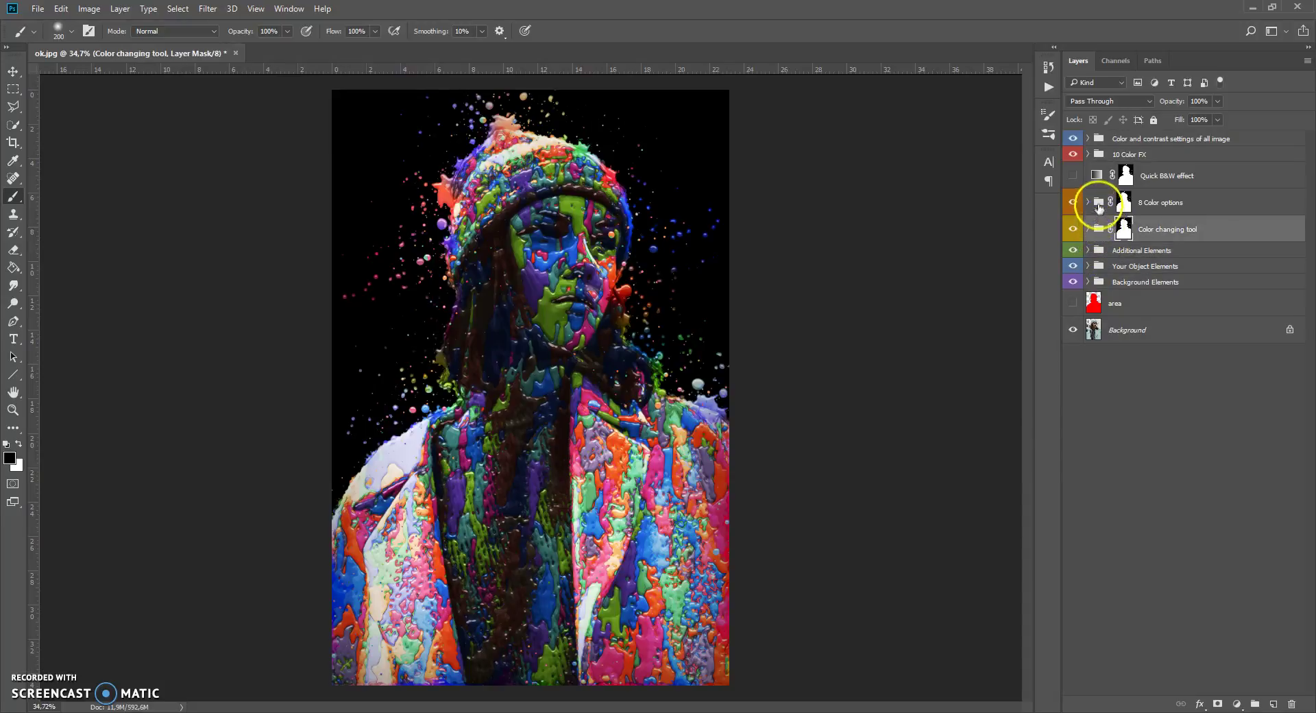
{"action": "left_click", "coordinate": [1098, 203]}
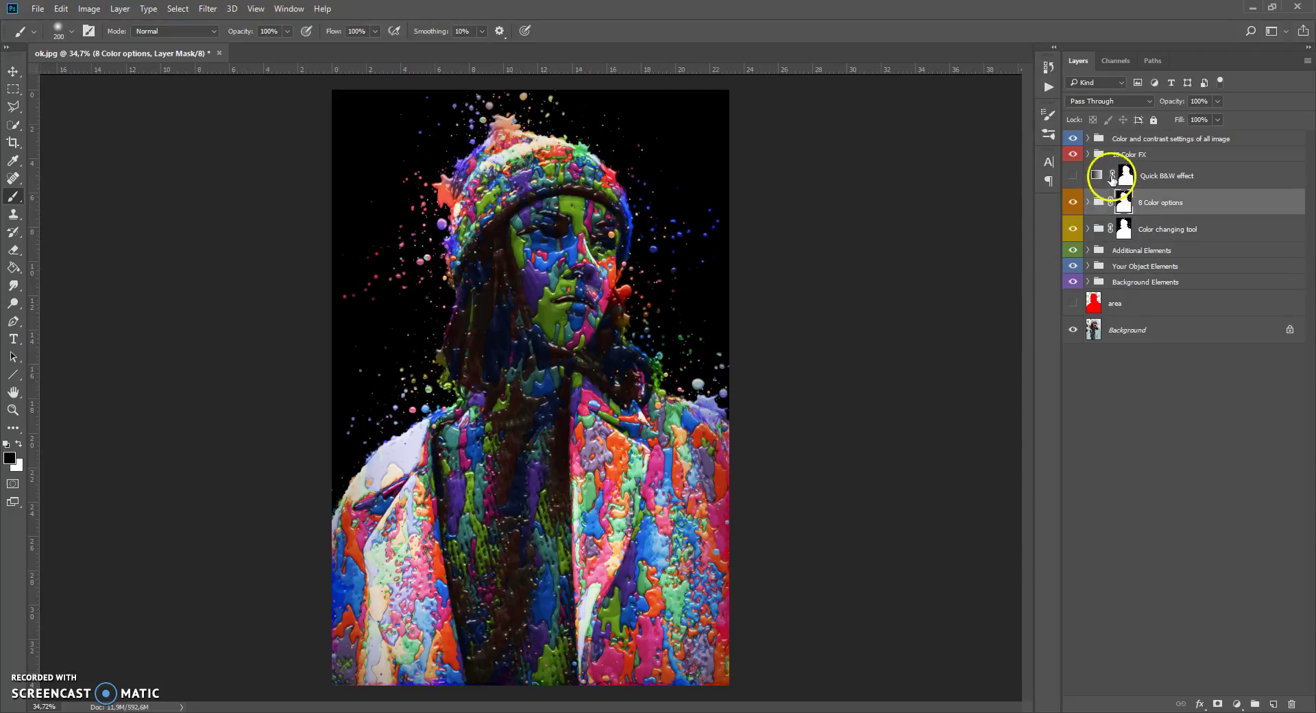
{"action": "left_click", "coordinate": [1095, 176]}
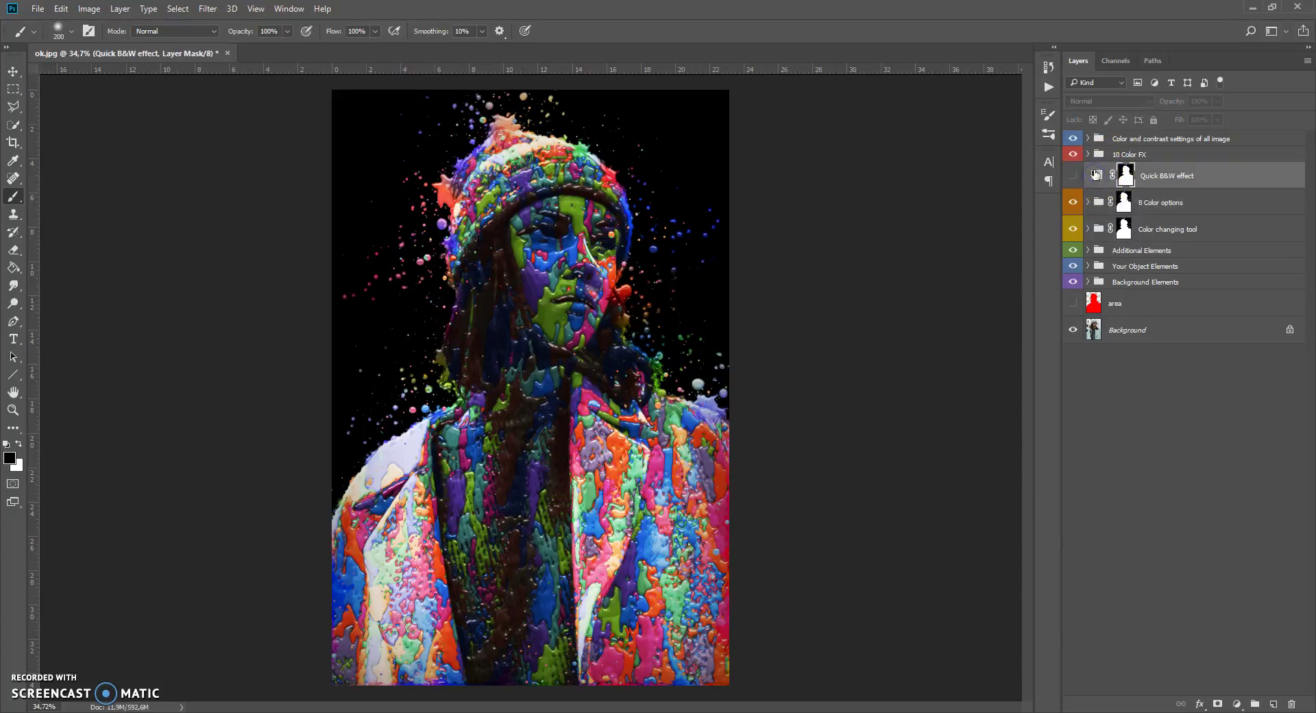
{"action": "left_click", "coordinate": [1099, 156]}
{"action": "left_click", "coordinate": [1097, 139]}
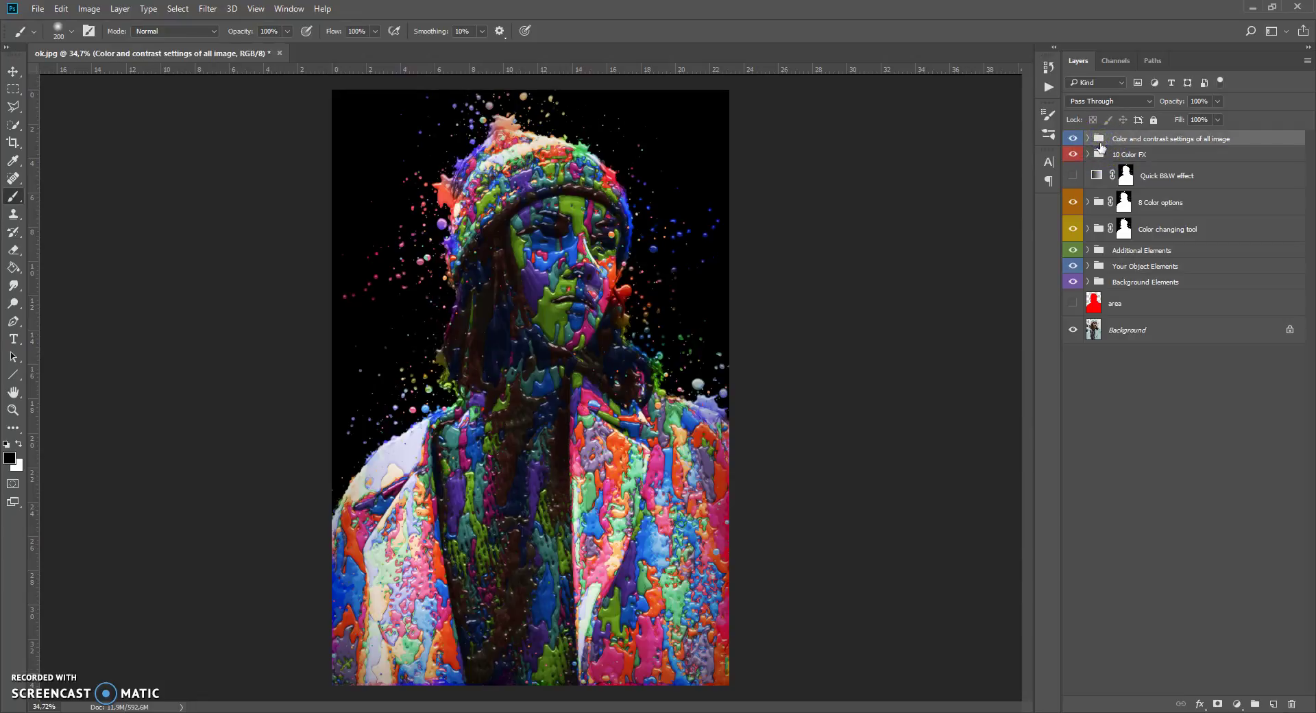
Step: Expand the Background Elements group and preview a vivid blue-violet, #3c00ff, on its Background color fill layer
{"action": "left_click", "coordinate": [1097, 280]}
{"action": "left_click", "coordinate": [1088, 283]}
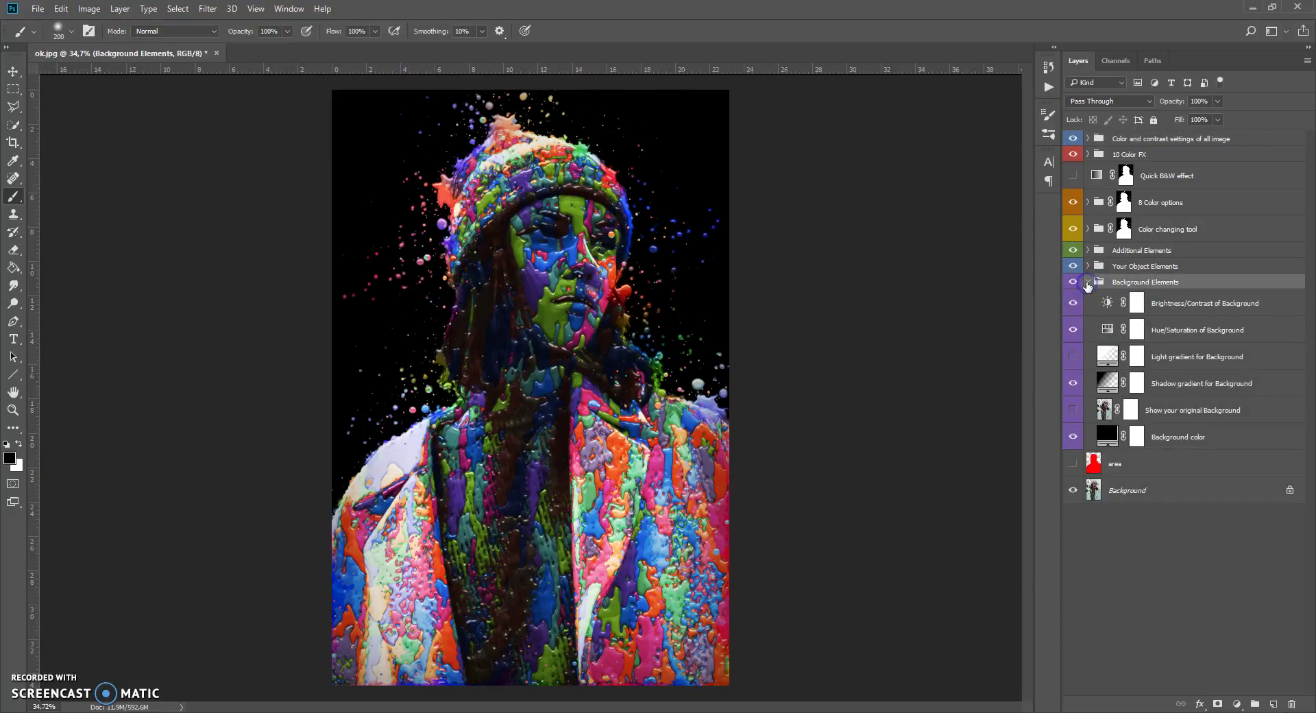
{"action": "left_click", "coordinate": [1108, 438]}
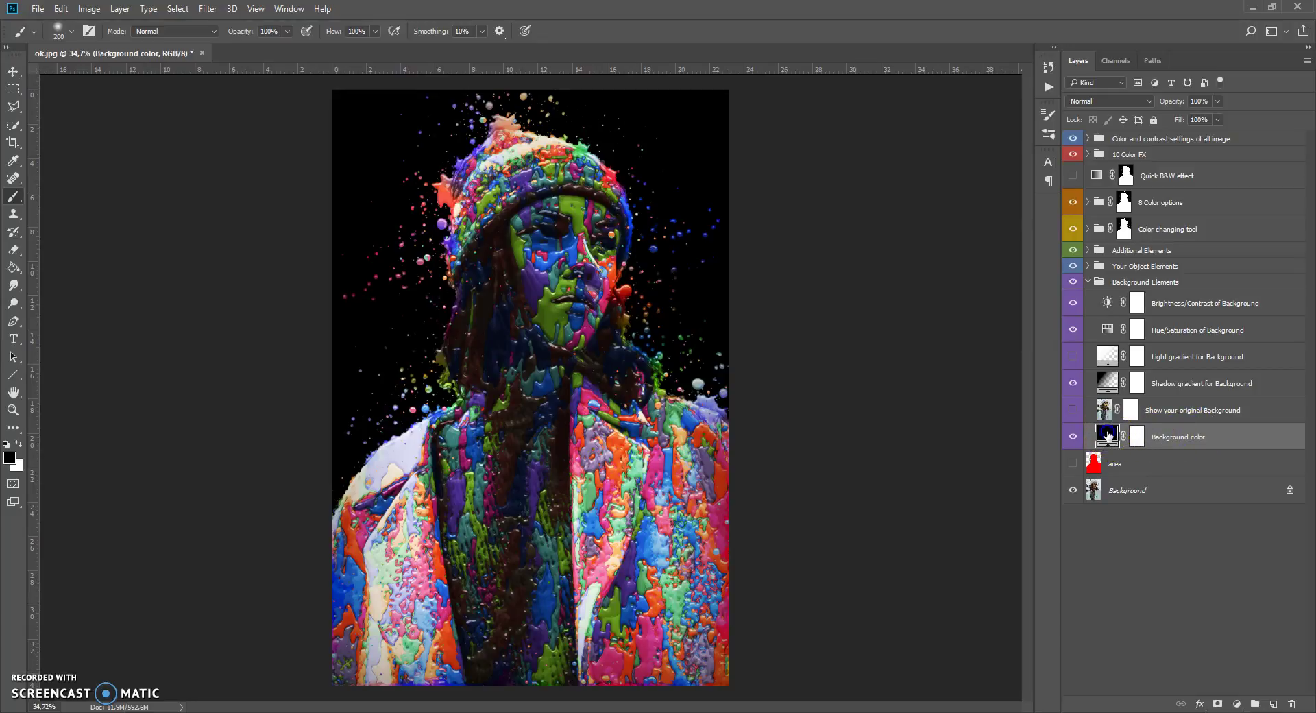
{"action": "double_click", "coordinate": [1108, 435]}
{"action": "left_click", "coordinate": [773, 452]}
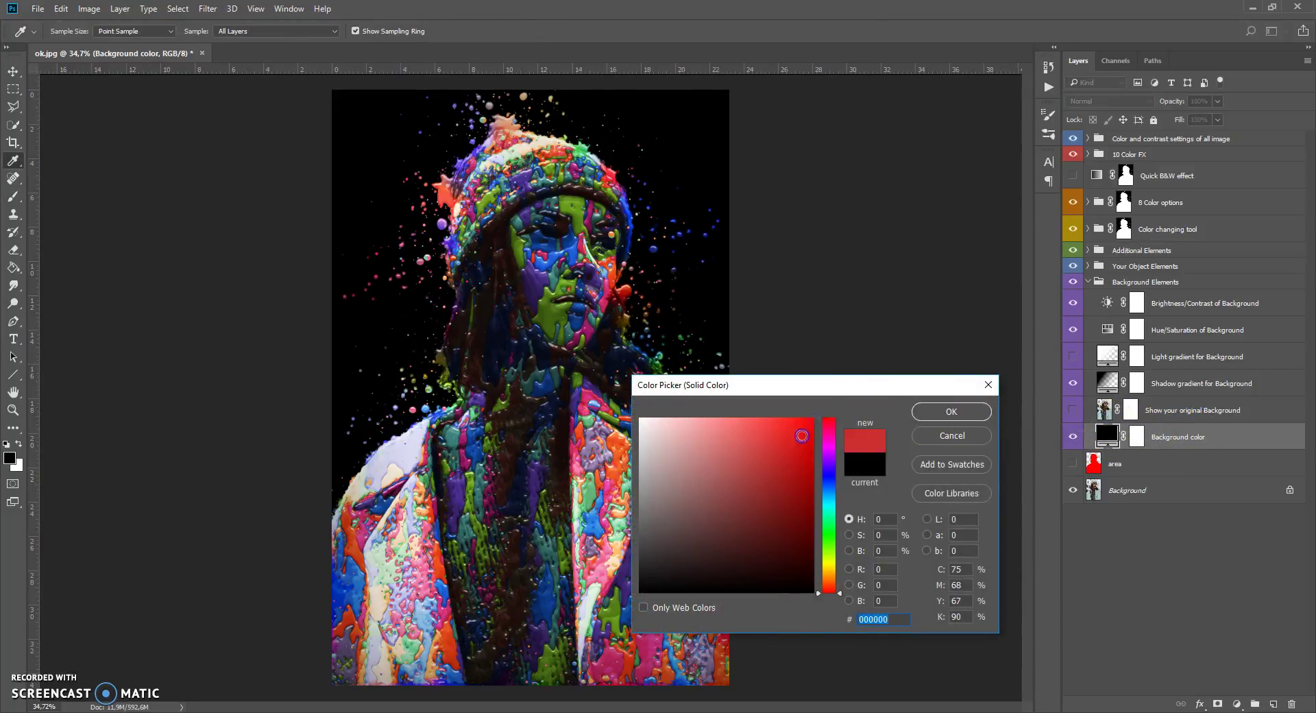
{"action": "mouse_move", "coordinate": [830, 410]}
{"action": "left_mouse_down"}
{"action": "mouse_move", "coordinate": [833, 579]}
{"action": "mouse_move", "coordinate": [839, 469]}
{"action": "left_mouse_up"}
{"action": "left_click", "coordinate": [731, 441]}
{"action": "left_click_drag", "start_coordinate": [731, 440], "coordinate": [641, 419]}
{"action": "mouse_move", "coordinate": [691, 485]}
{"action": "left_mouse_down"}
{"action": "mouse_move", "coordinate": [715, 547]}
{"action": "mouse_move", "coordinate": [787, 479]}
{"action": "mouse_move", "coordinate": [852, 384]}
{"action": "mouse_move", "coordinate": [948, 387]}
{"action": "left_mouse_up"}
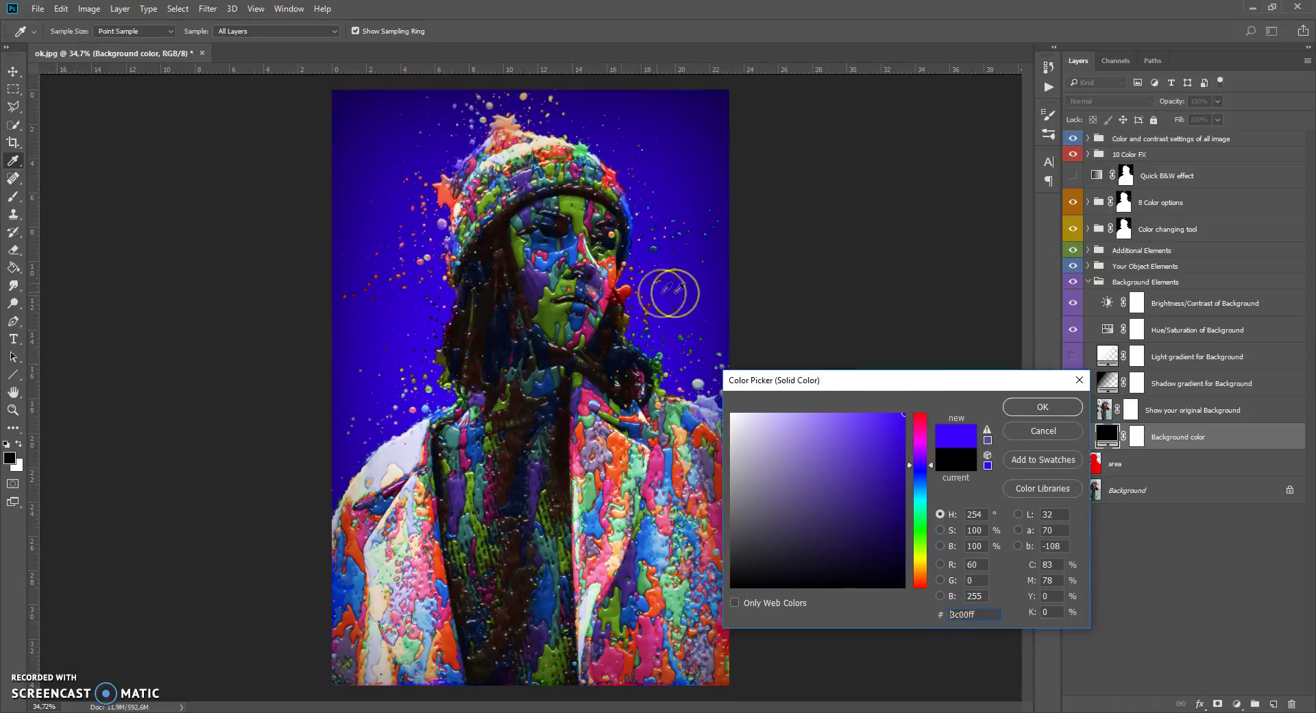
Step: Set the background fill to a muted purple near #4c3580 by sampling colors from the painted face
{"action": "left_click", "coordinate": [555, 263]}
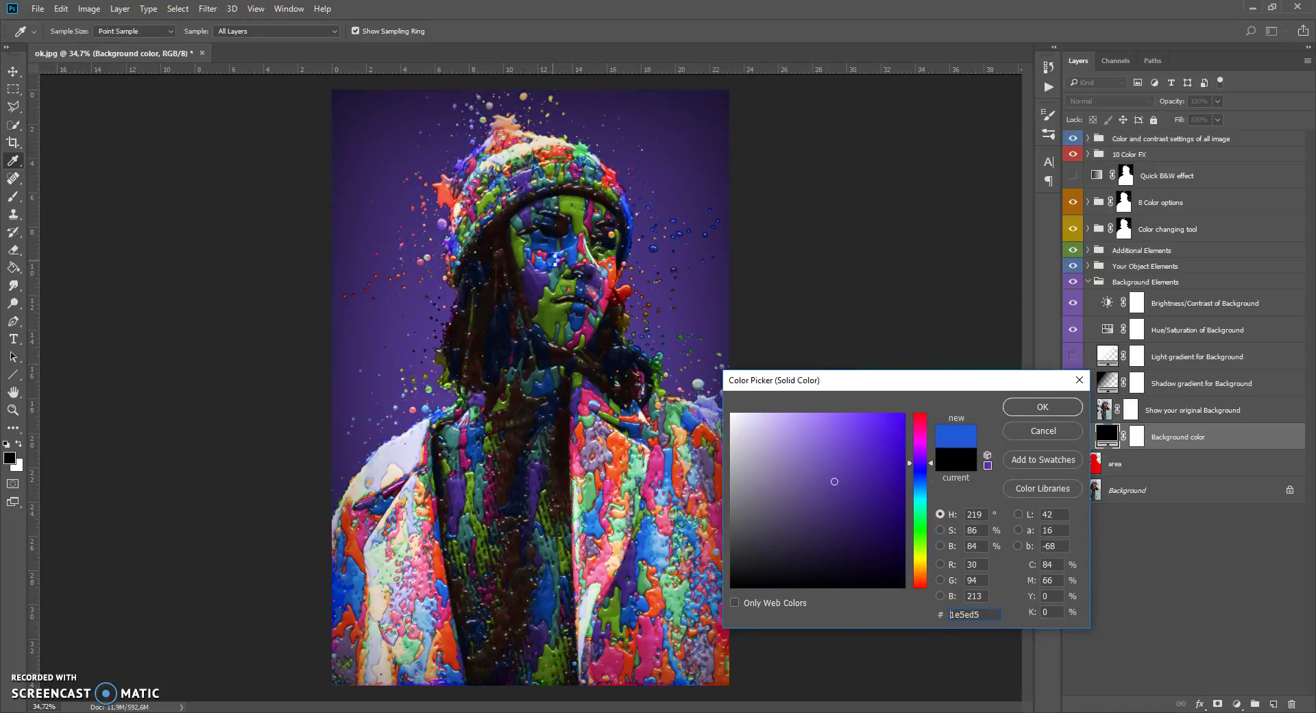
{"action": "left_click", "coordinate": [536, 285]}
{"action": "left_click", "coordinate": [534, 281]}
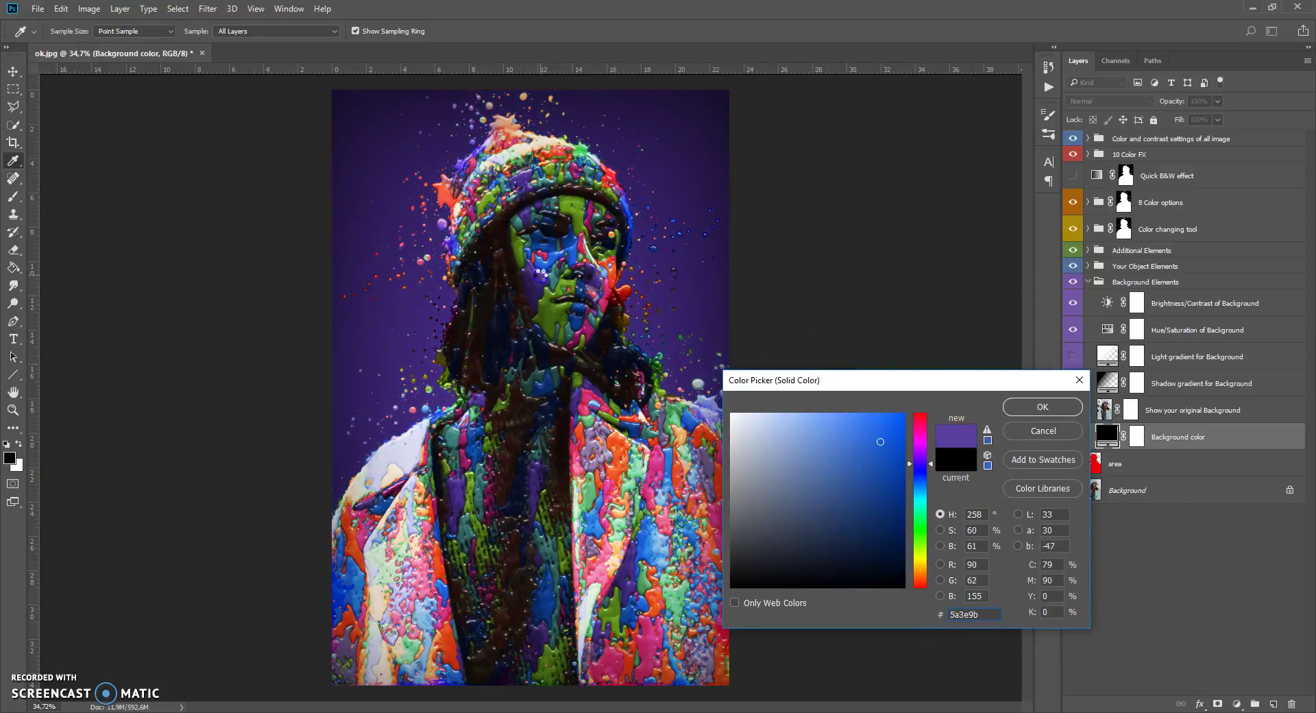
{"action": "left_click", "coordinate": [533, 270]}
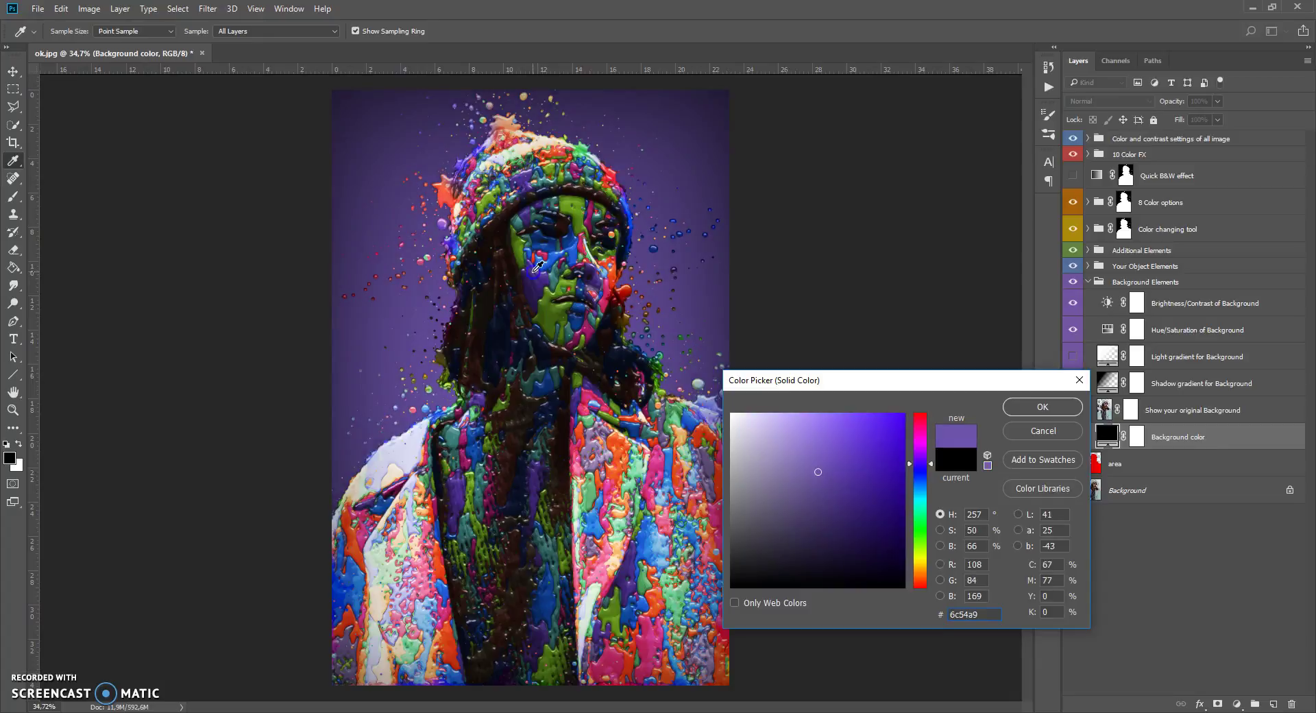
{"action": "left_click", "coordinate": [536, 271]}
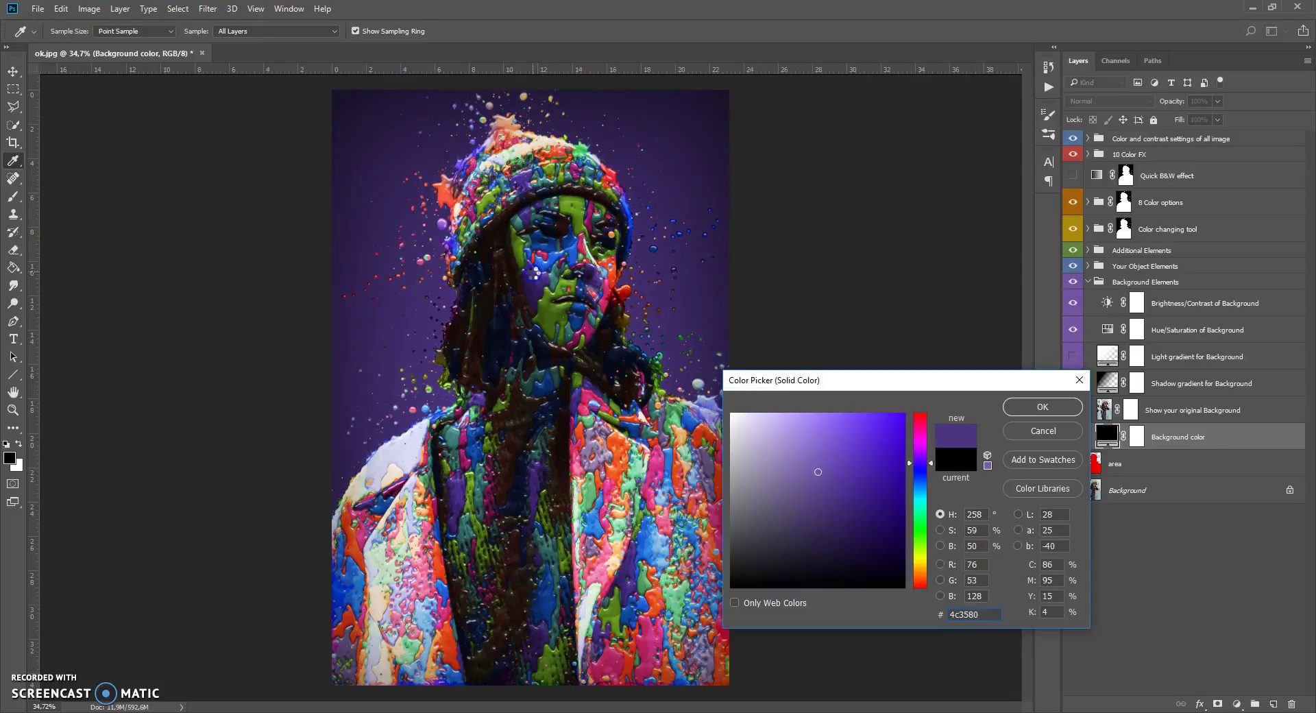
{"action": "left_click", "coordinate": [1040, 408]}
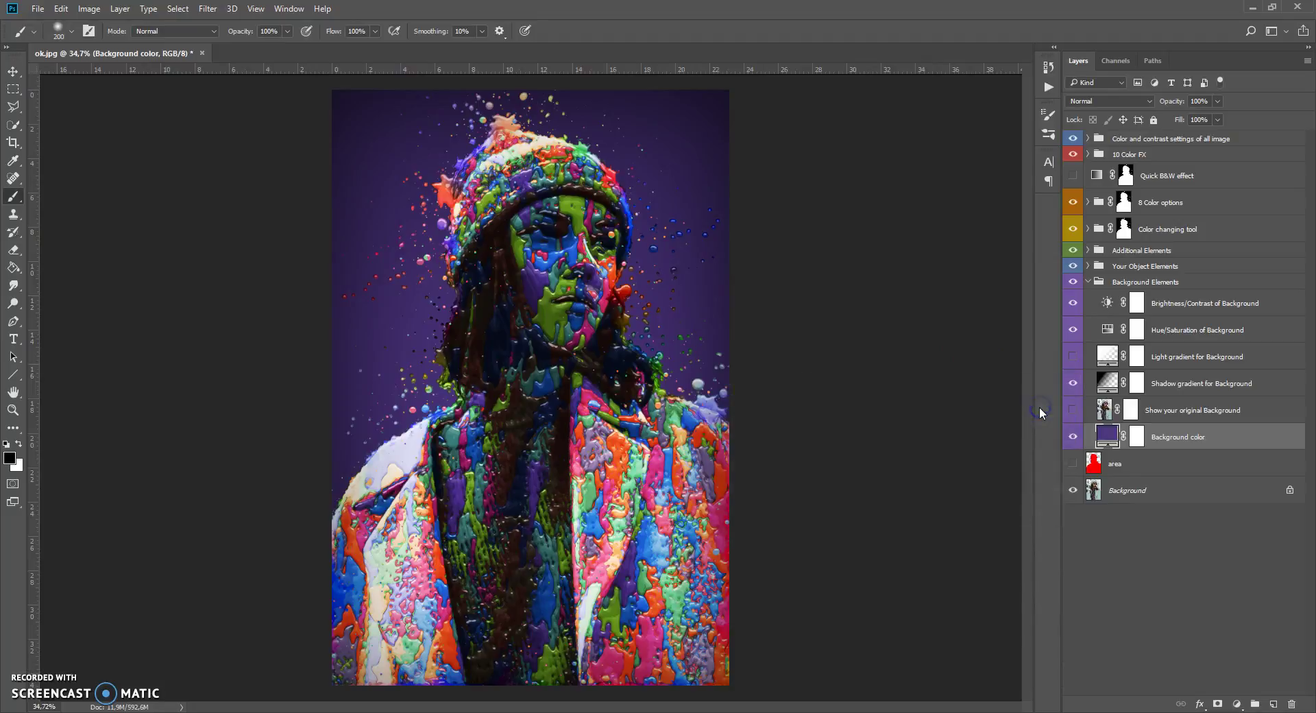
Step: Preview the photo's own backdrop by showing the Show your original Background layer, and hide the layer again
{"action": "left_click", "coordinate": [1104, 411]}
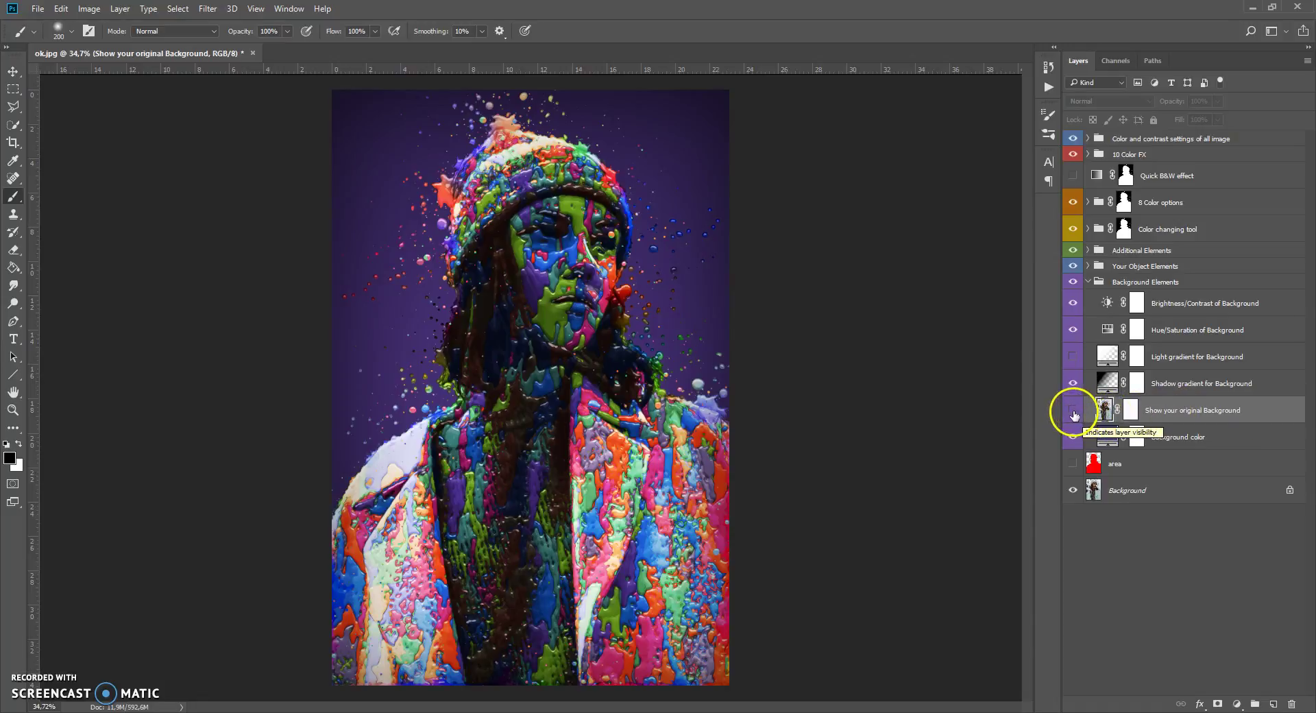
{"action": "left_click", "coordinate": [1073, 414]}
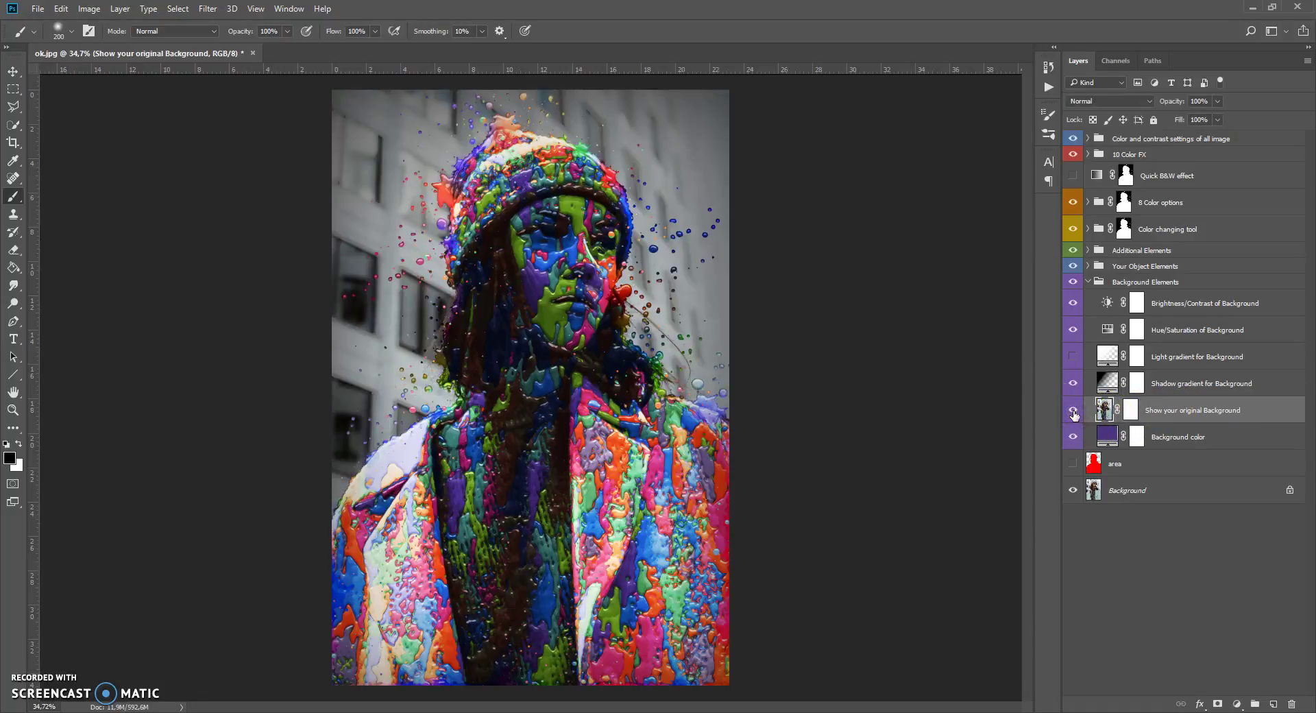
{"action": "scroll", "coordinate": [687, 405], "scroll_direction": "up", "scroll_amount": 1}
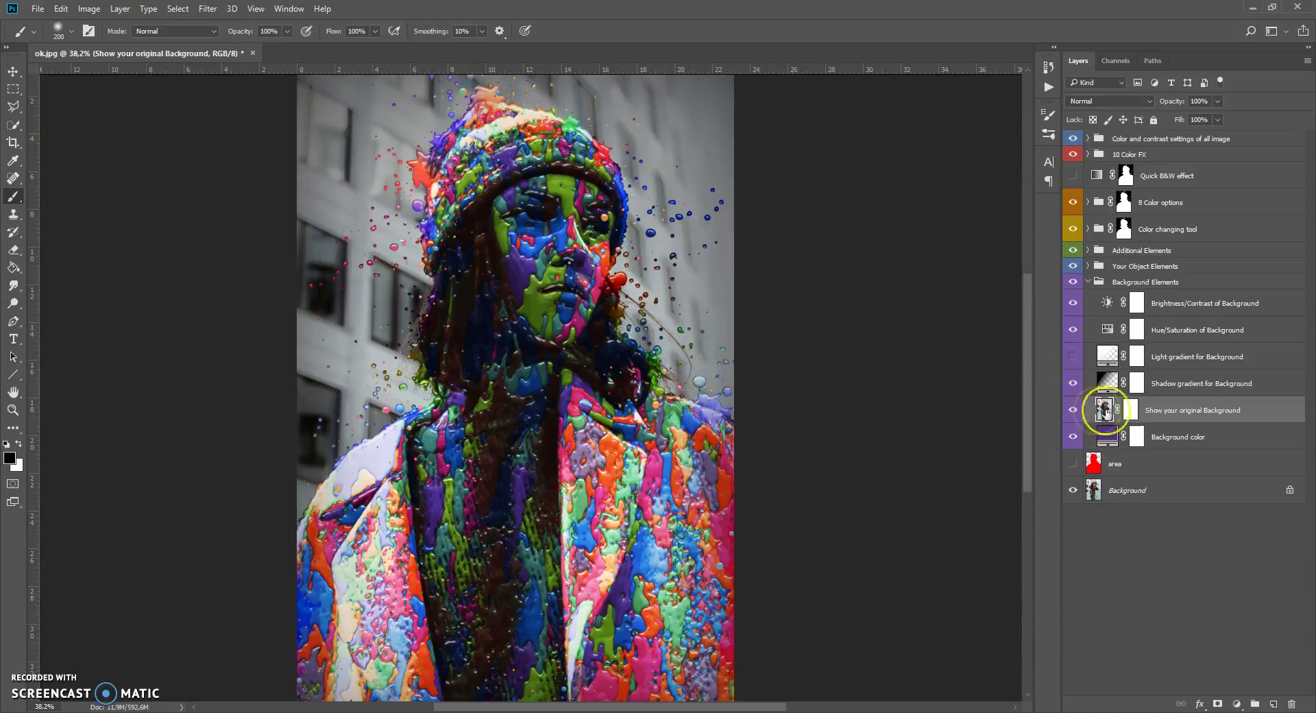
{"action": "left_click", "coordinate": [1074, 411]}
Step: Reposition the radial gradient of the Shadow gradient for Background layer over the portrait and accept its settings
{"action": "left_click", "coordinate": [1107, 383]}
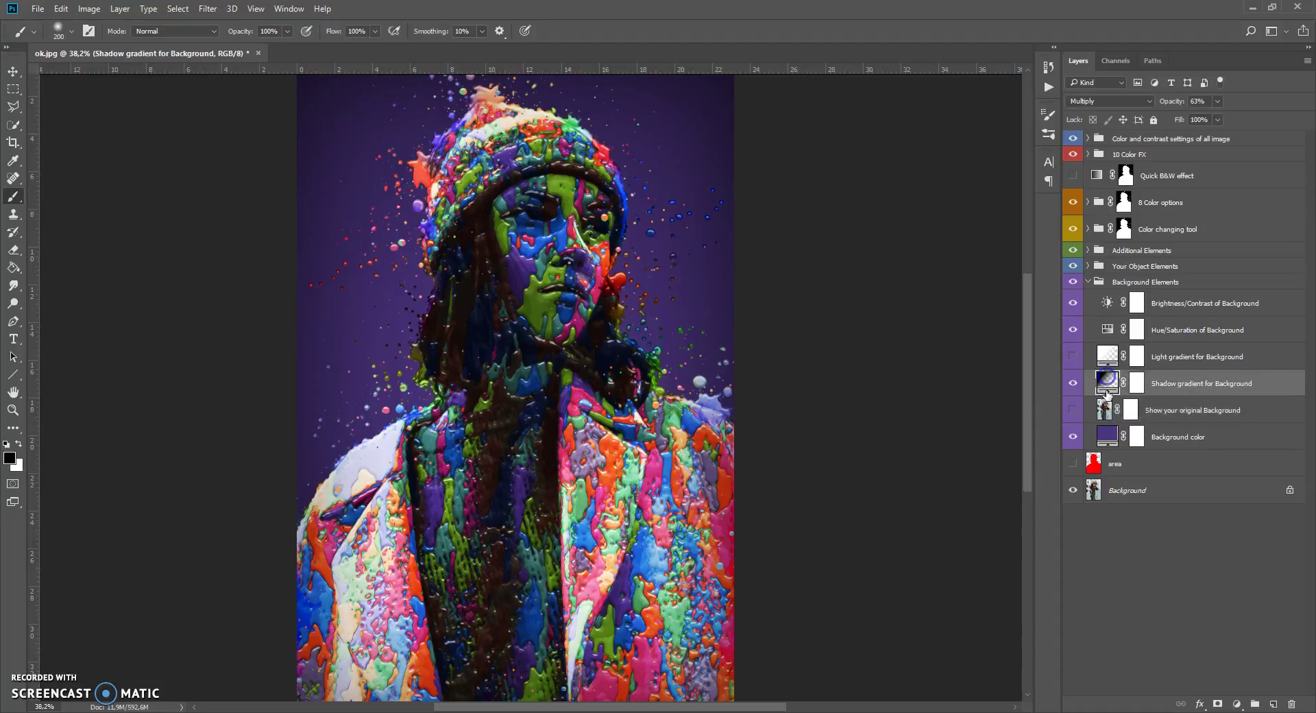
{"action": "left_click", "coordinate": [1102, 384]}
{"action": "left_click", "coordinate": [1196, 391]}
{"action": "left_click", "coordinate": [1103, 381]}
{"action": "double_click", "coordinate": [1107, 381]}
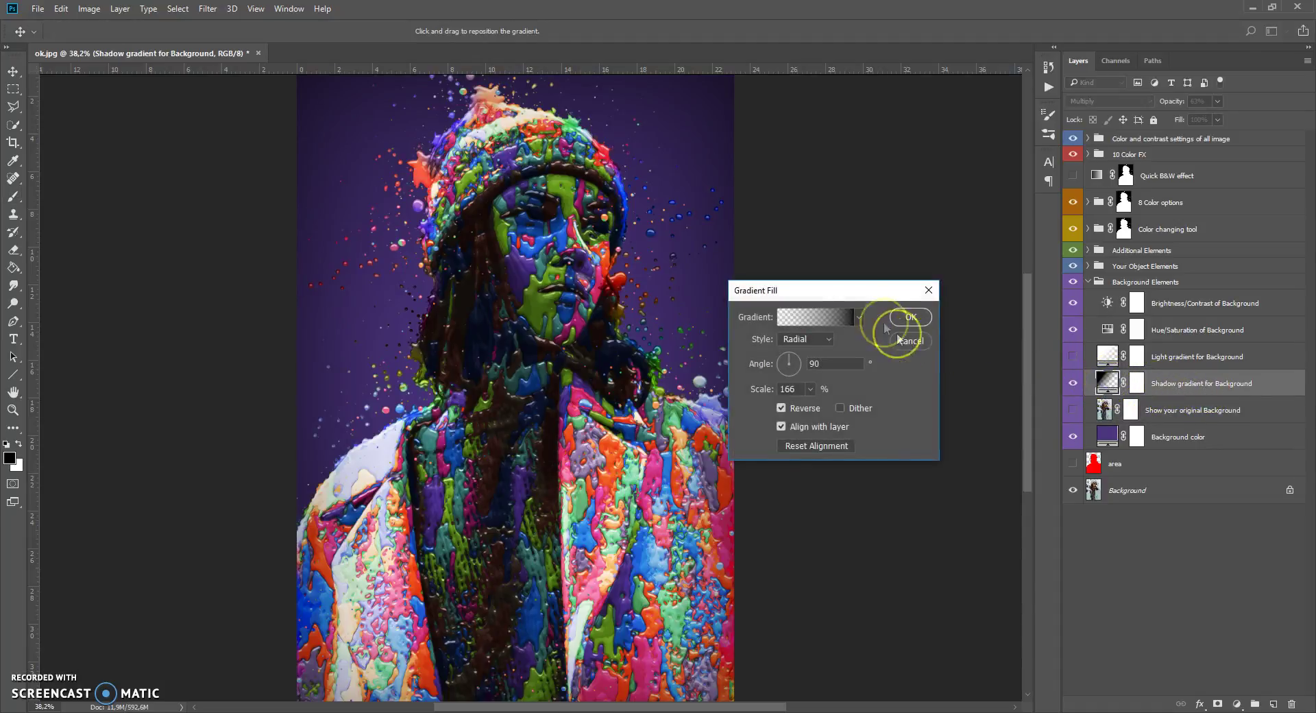
{"action": "left_click_drag", "start_coordinate": [848, 290], "coordinate": [891, 302]}
{"action": "left_click_drag", "start_coordinate": [583, 319], "coordinate": [336, 291]}
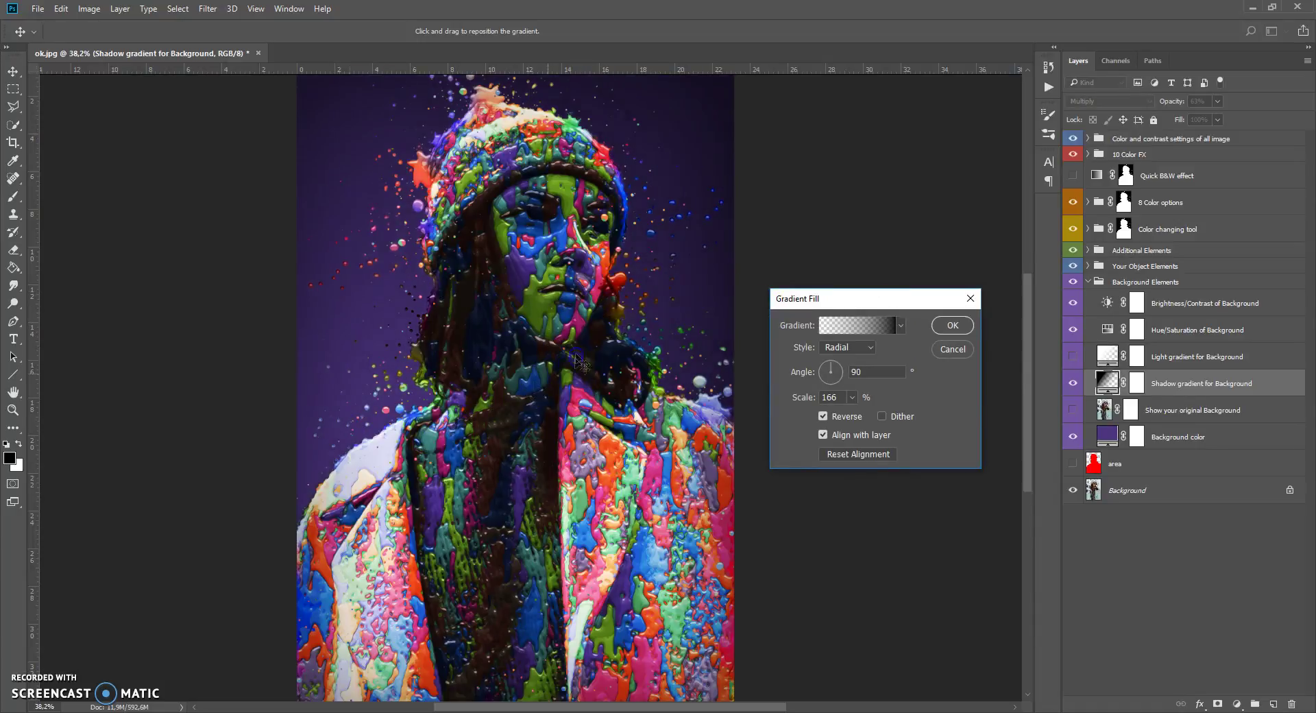
{"action": "left_click_drag", "start_coordinate": [561, 365], "coordinate": [657, 241]}
{"action": "left_click_drag", "start_coordinate": [548, 425], "coordinate": [391, 337]}
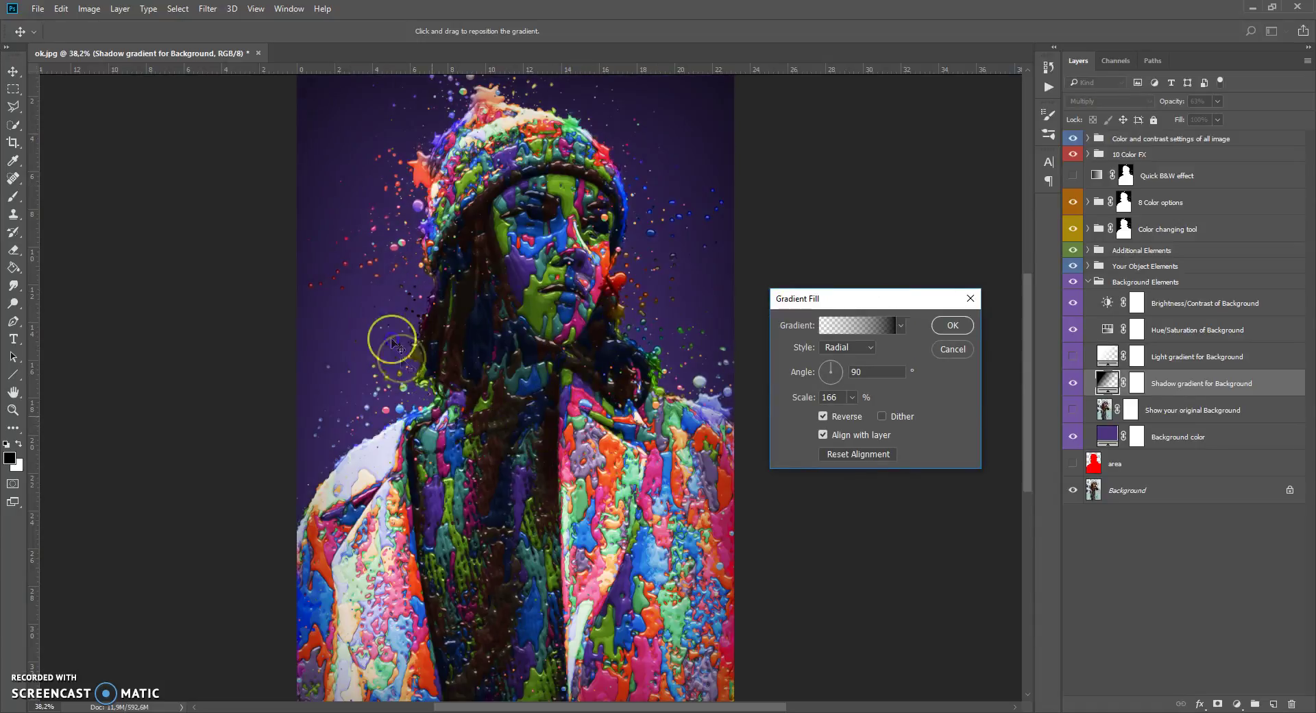
{"action": "left_click", "coordinate": [635, 194]}
{"action": "left_click_drag", "start_coordinate": [635, 195], "coordinate": [651, 374]}
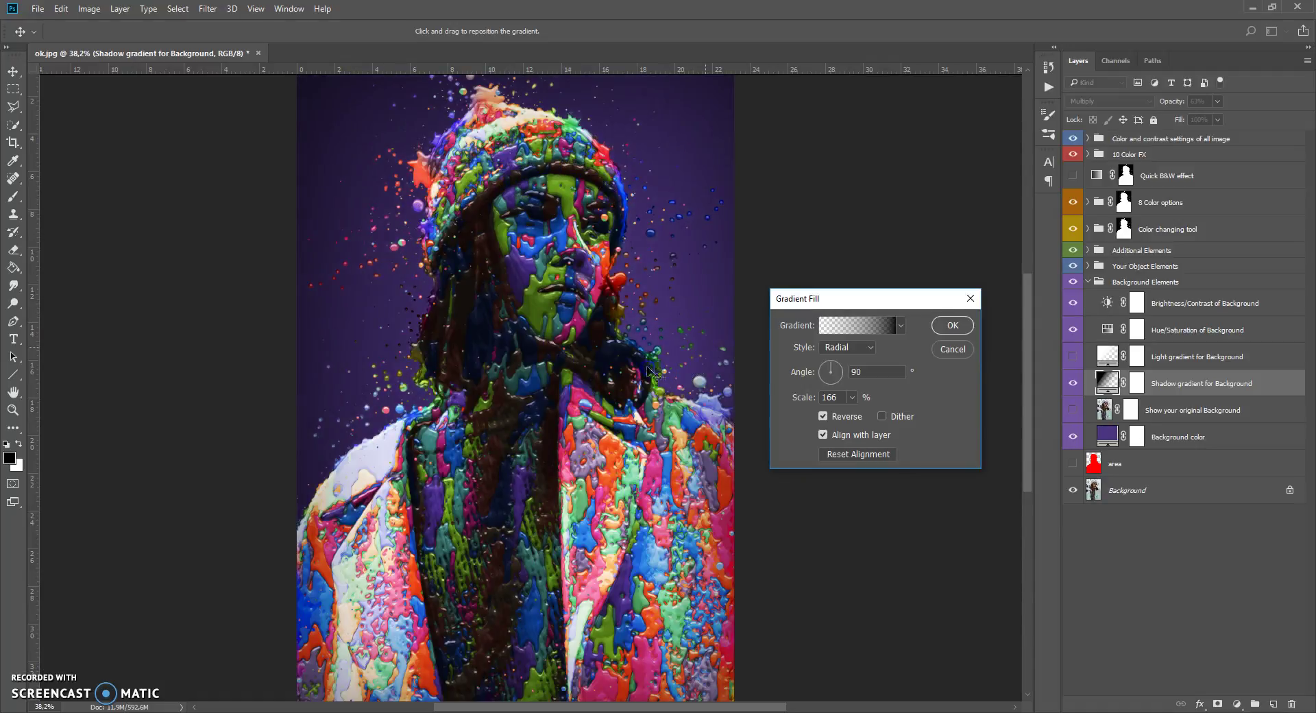
{"action": "left_click", "coordinate": [954, 327]}
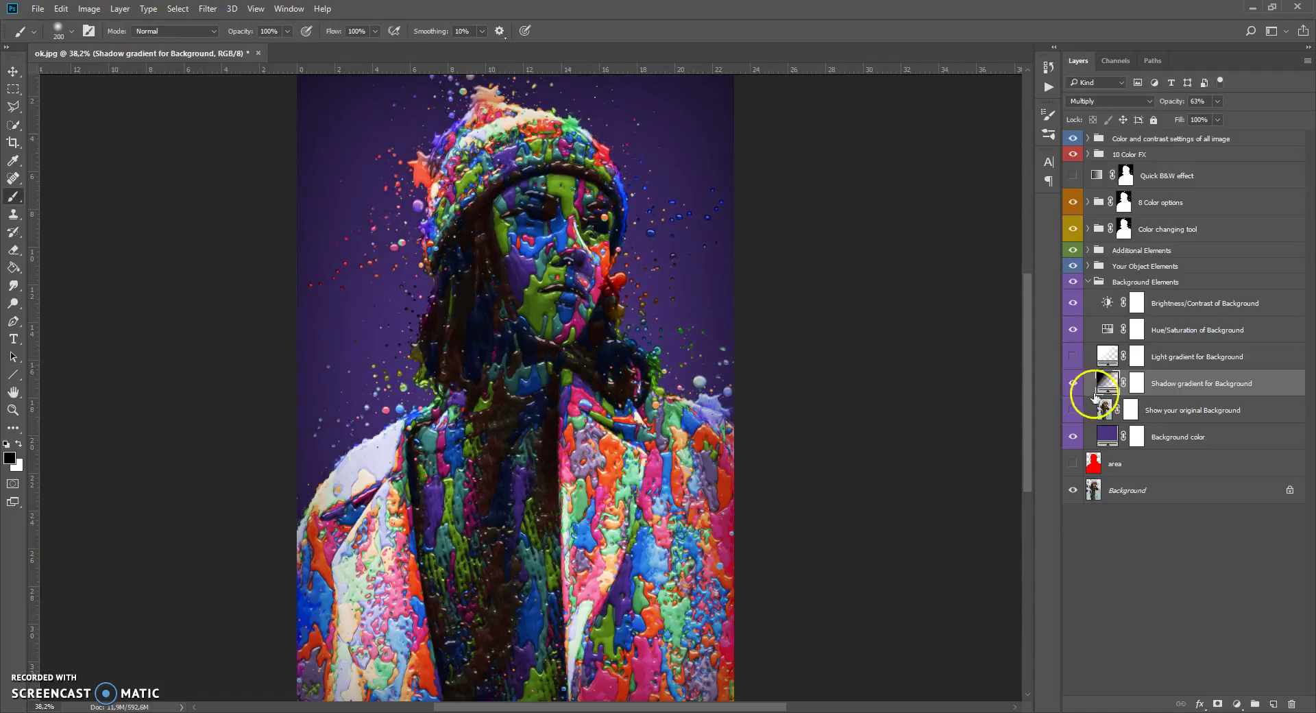
Step: Try repositioning the shadow gradient with the original photo background temporarily shown
{"action": "left_click", "coordinate": [1073, 409]}
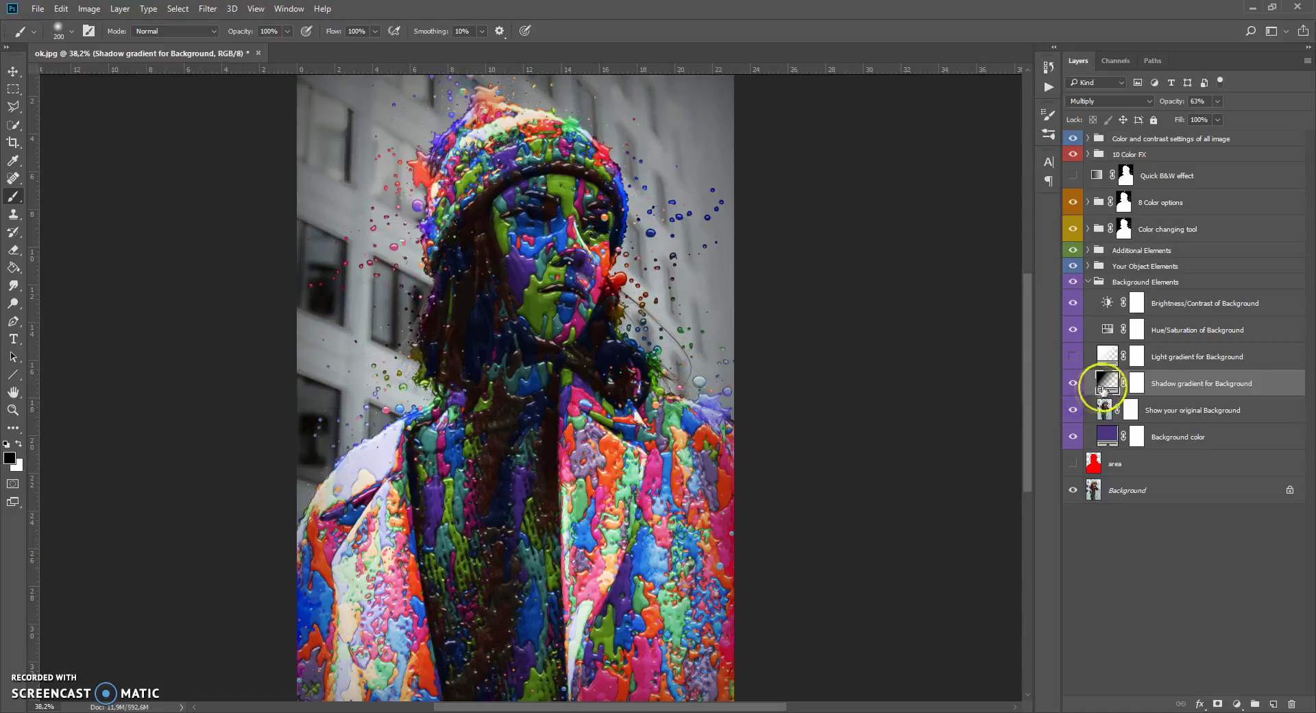
{"action": "double_click", "coordinate": [1107, 381]}
{"action": "left_click_drag", "start_coordinate": [521, 336], "coordinate": [348, 237]}
{"action": "left_click_drag", "start_coordinate": [521, 329], "coordinate": [671, 301]}
{"action": "left_click", "coordinate": [951, 348]}
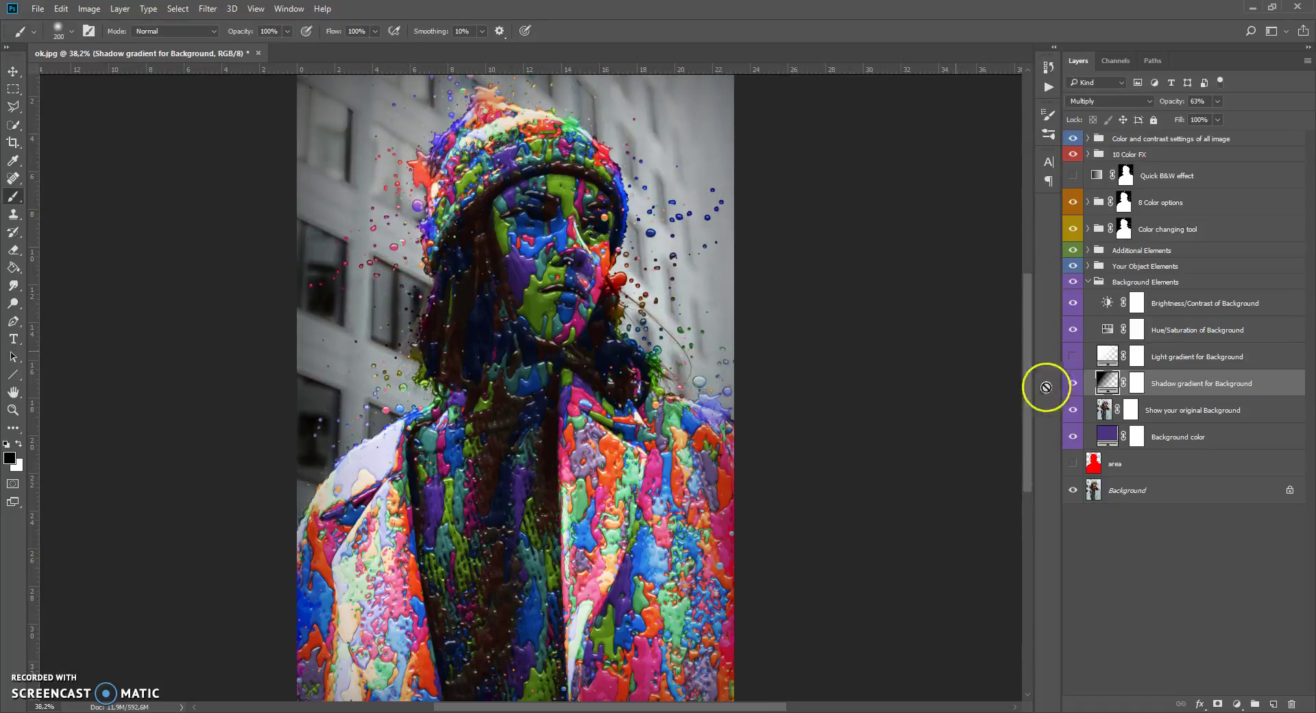
{"action": "left_click", "coordinate": [1072, 410]}
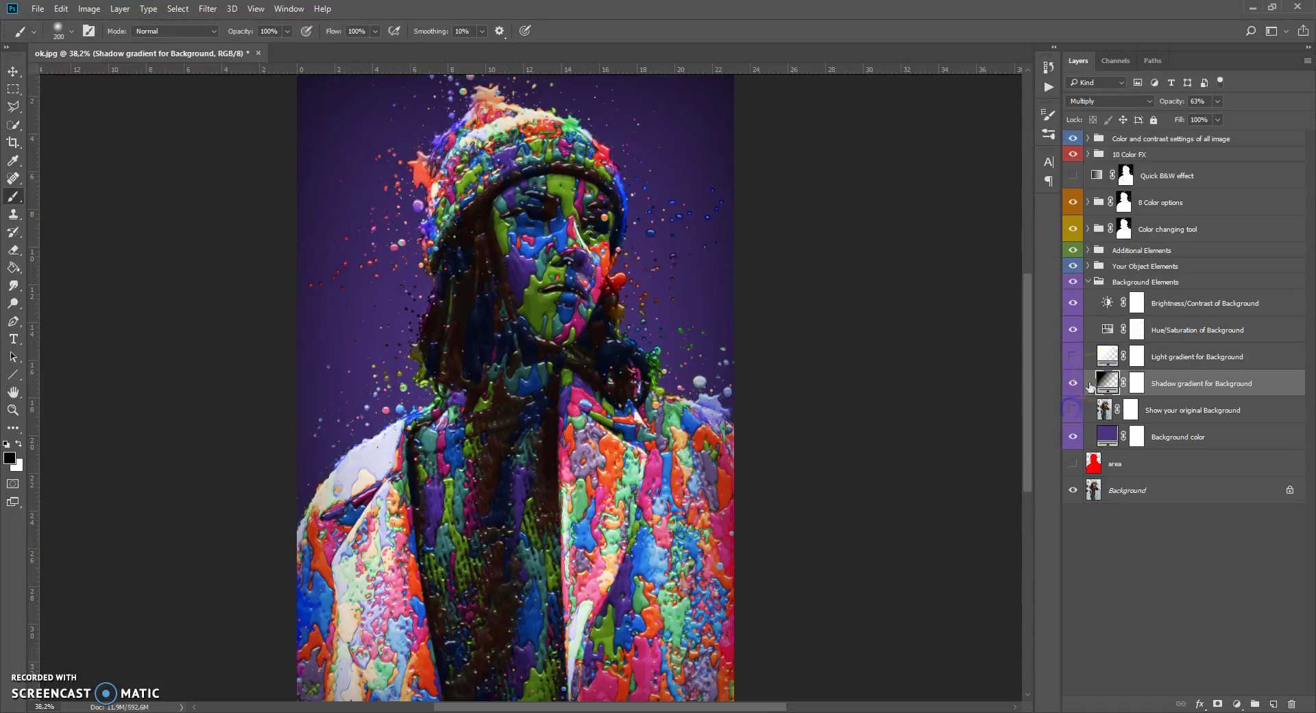
Step: Try showing the Light gradient for Background layer with its radial gradient repositioned and scaled to 100%
{"action": "left_click", "coordinate": [1103, 356]}
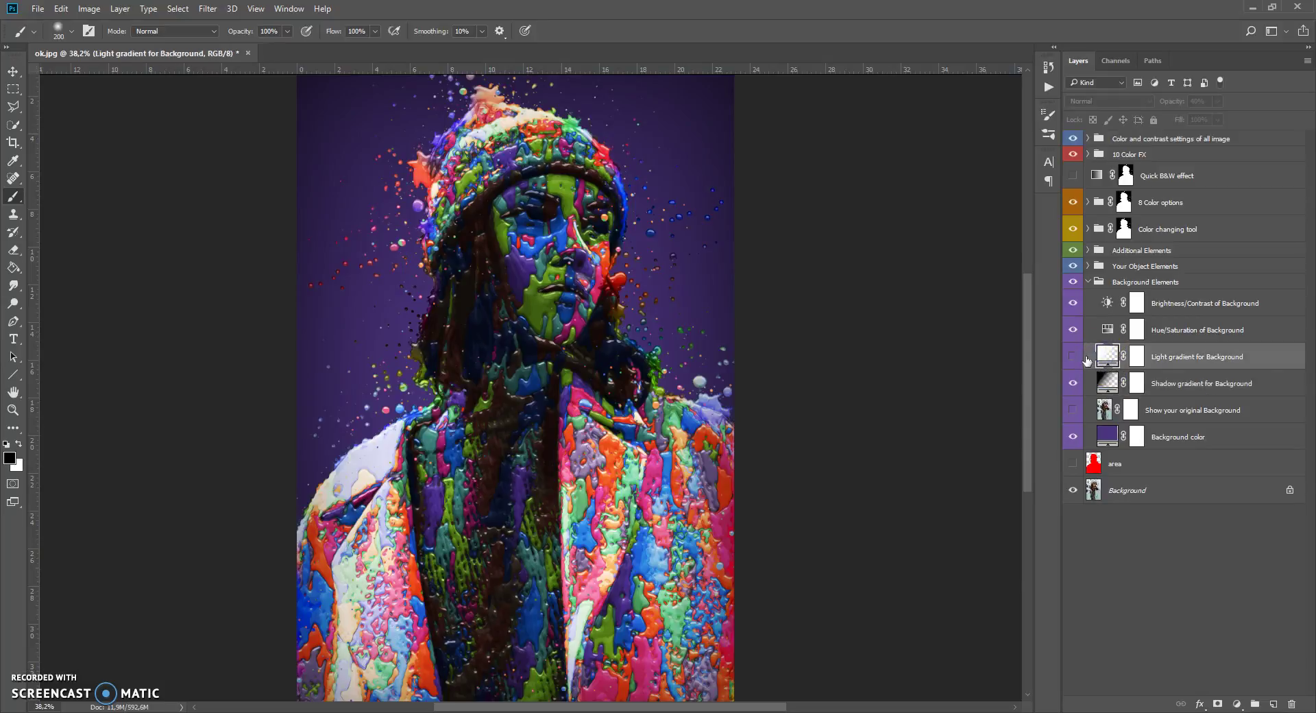
{"action": "left_click", "coordinate": [1073, 356]}
{"action": "double_click", "coordinate": [1106, 355]}
{"action": "left_click_drag", "start_coordinate": [552, 374], "coordinate": [566, 334]}
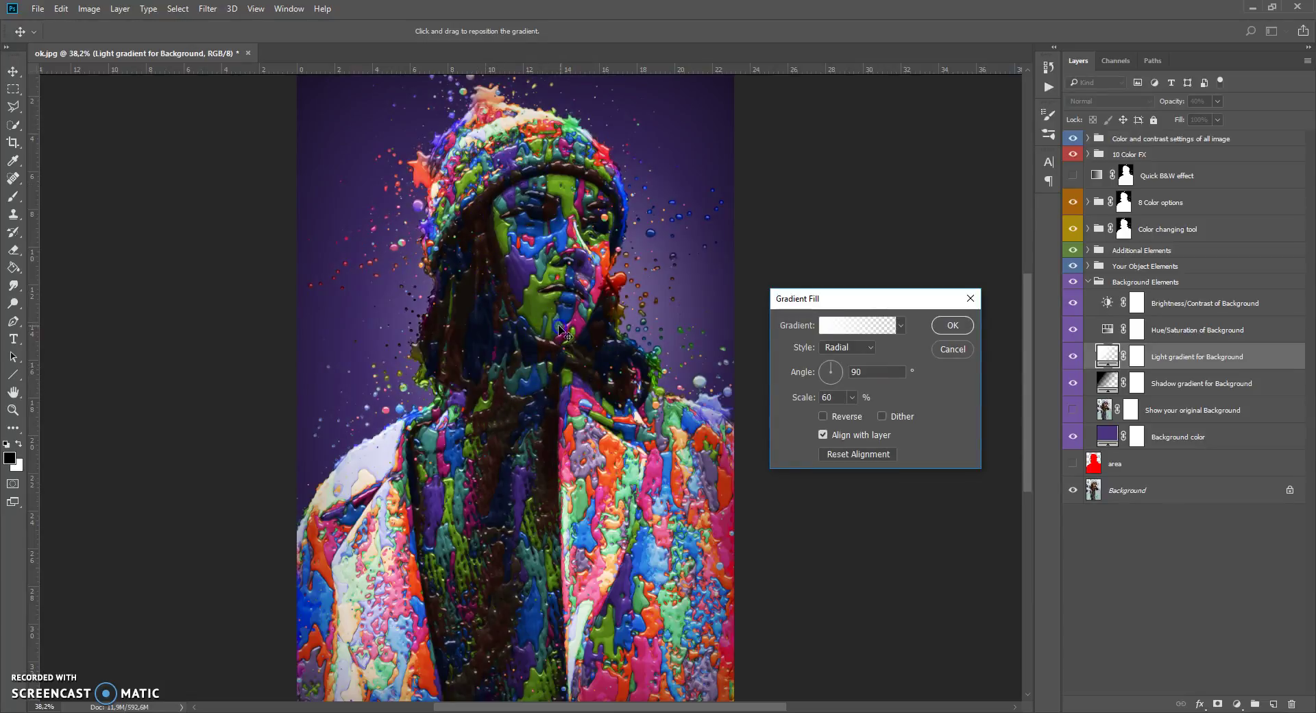
{"action": "left_click", "coordinate": [852, 398]}
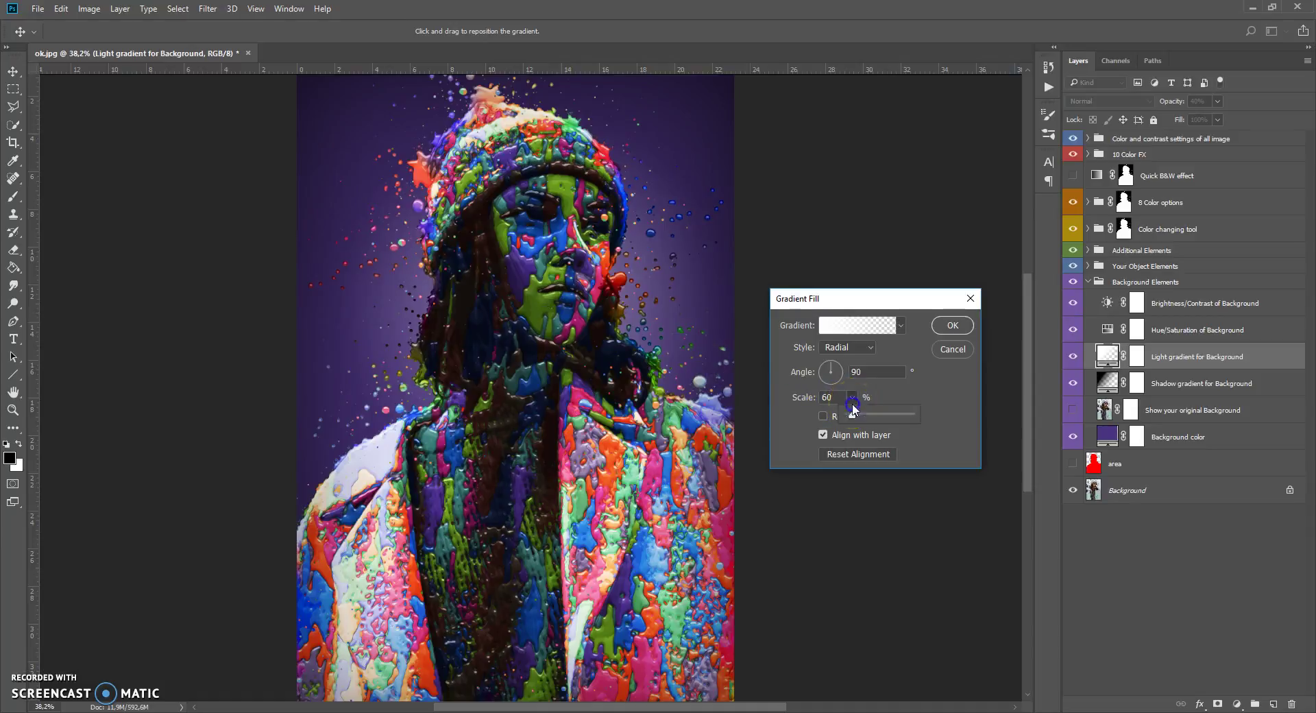
{"action": "left_click", "coordinate": [859, 415]}
{"action": "left_click_drag", "start_coordinate": [856, 420], "coordinate": [855, 415]}
{"action": "left_click", "coordinate": [959, 350]}
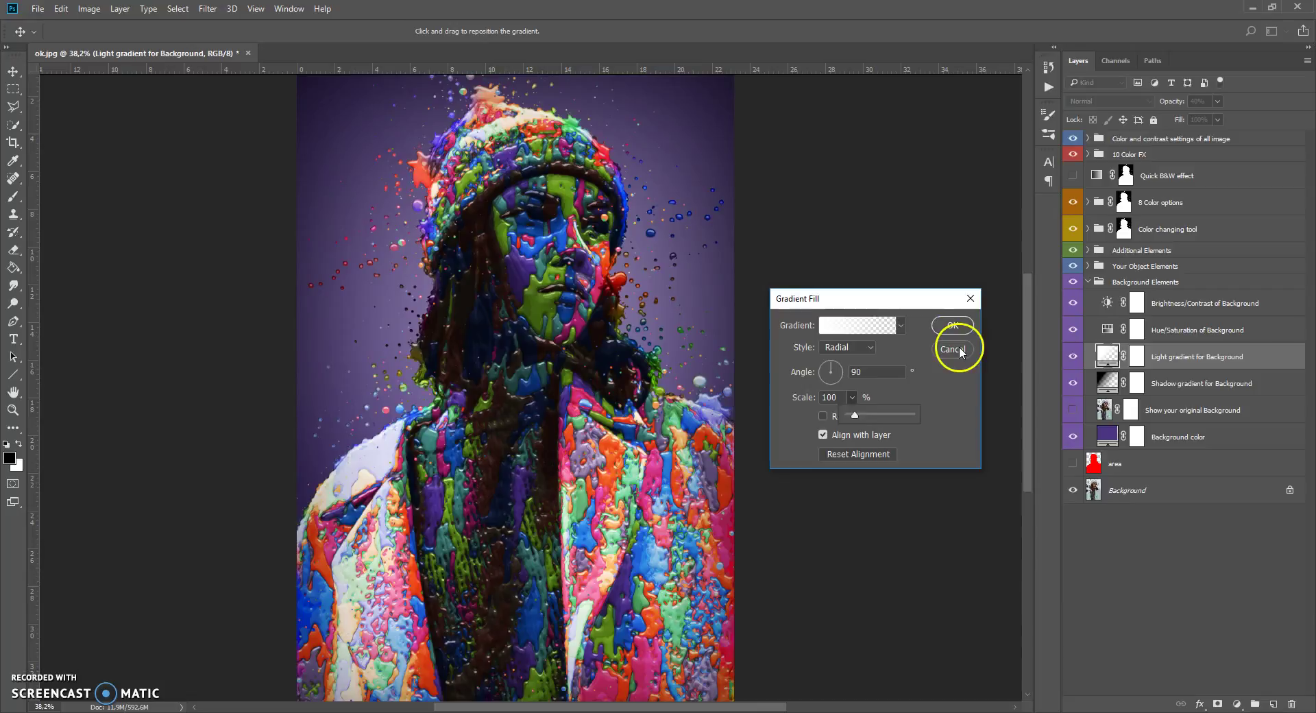
{"action": "left_click", "coordinate": [1073, 356]}
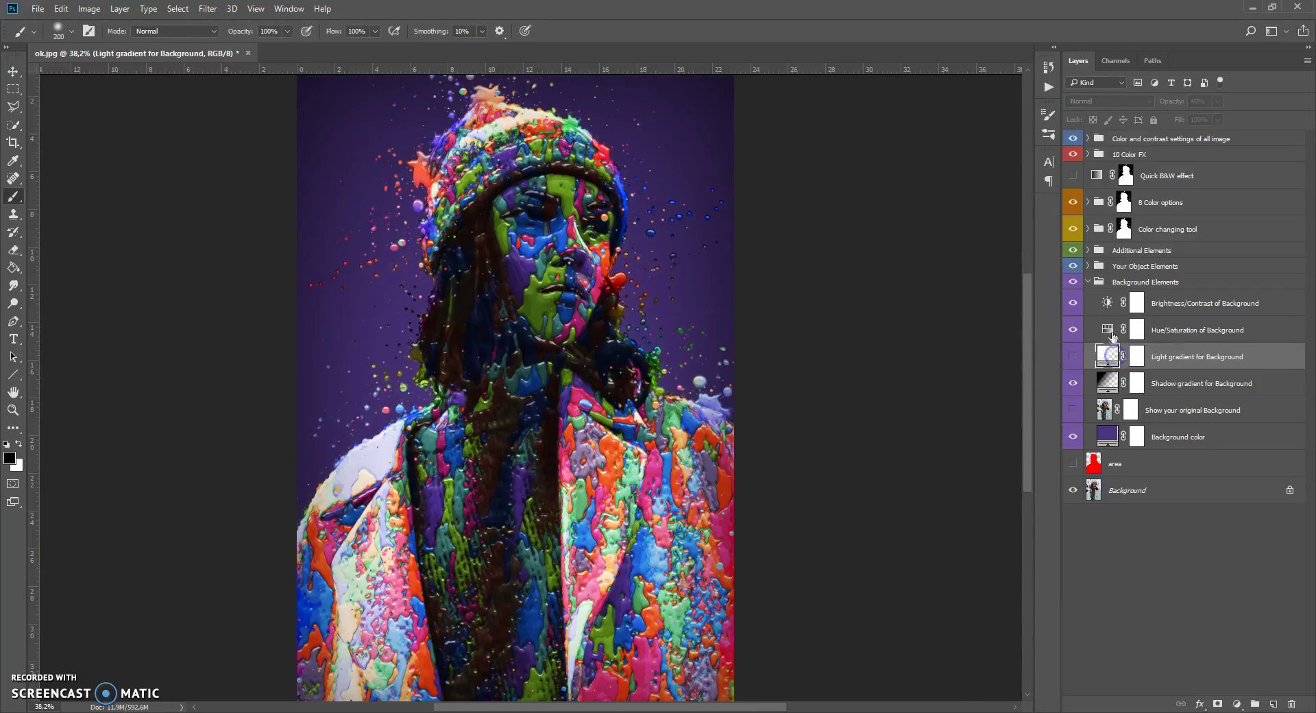
Step: Try adjusting the Hue/Saturation of Background layer and close its settings
{"action": "left_click", "coordinate": [1111, 329]}
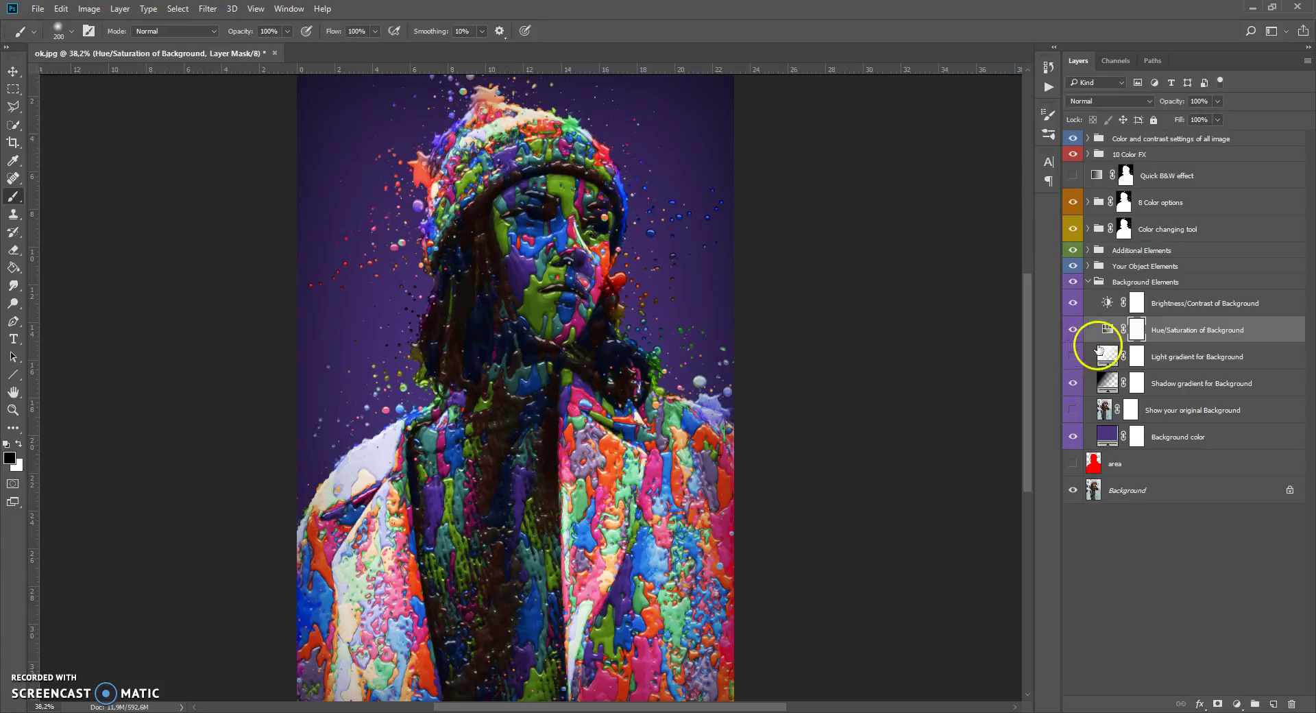
{"action": "double_click", "coordinate": [1101, 335]}
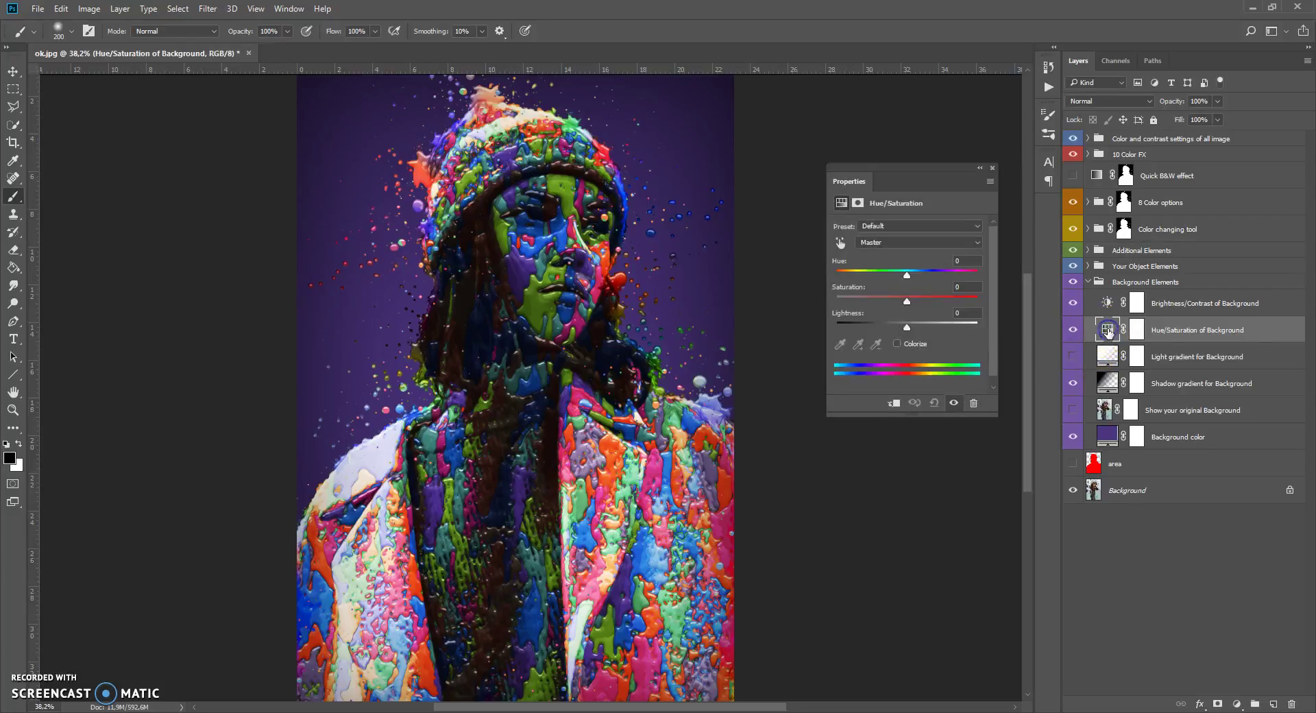
{"action": "left_click_drag", "start_coordinate": [910, 277], "coordinate": [913, 302]}
{"action": "left_click", "coordinate": [991, 168]}
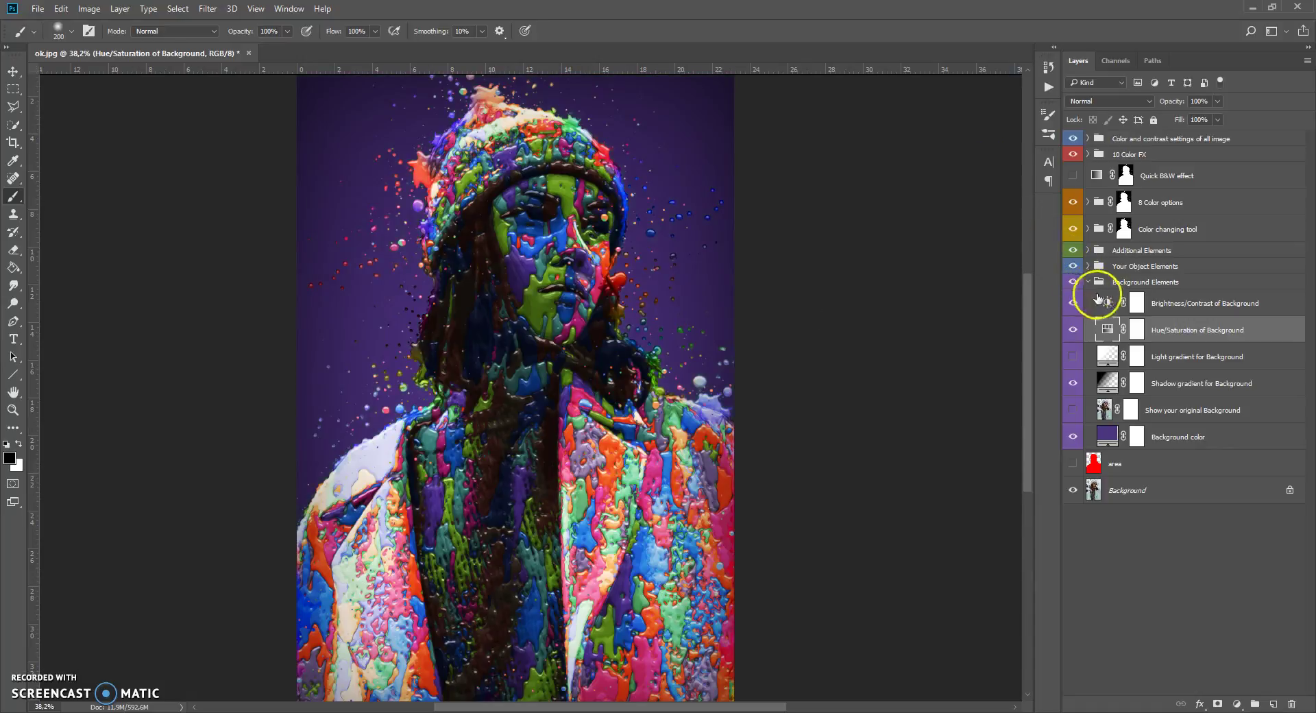
Step: Set the Brightness/Contrast of Background layer to brightness 38 and contrast 50, and close its settings
{"action": "left_click", "coordinate": [1108, 304]}
{"action": "double_click", "coordinate": [1105, 305]}
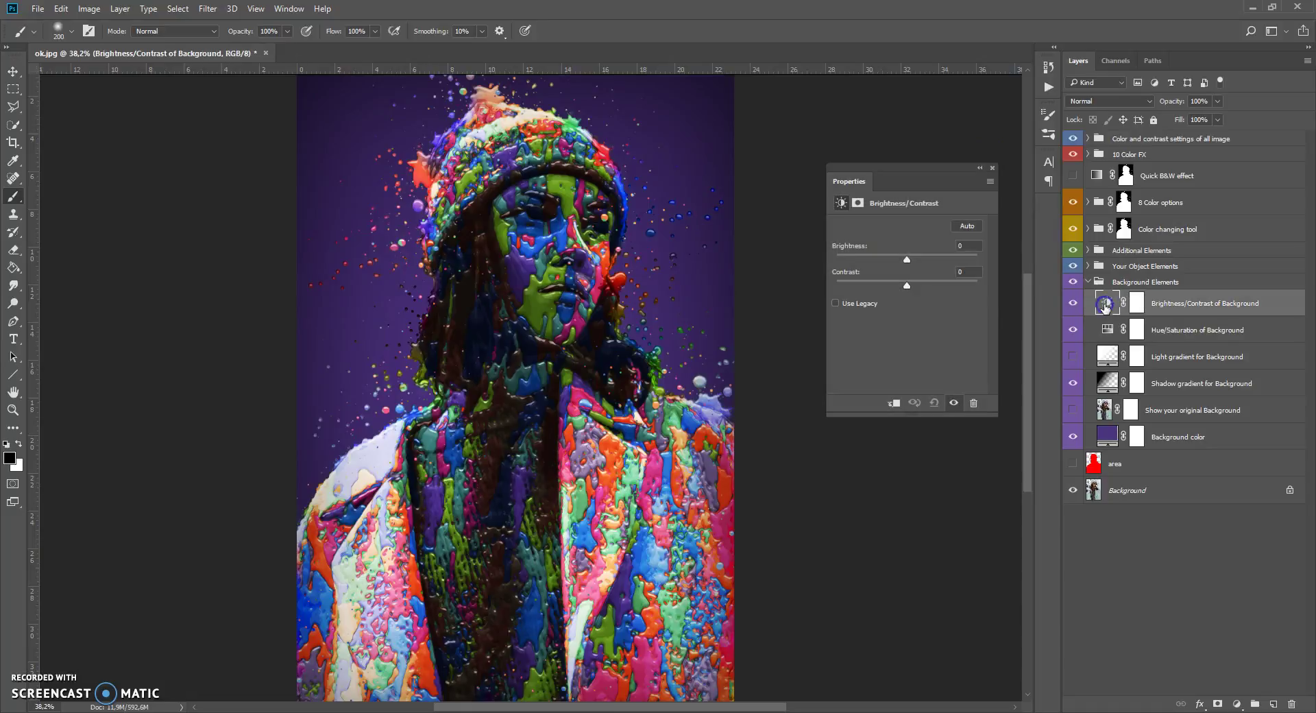
{"action": "left_click_drag", "start_coordinate": [952, 256], "coordinate": [863, 260]}
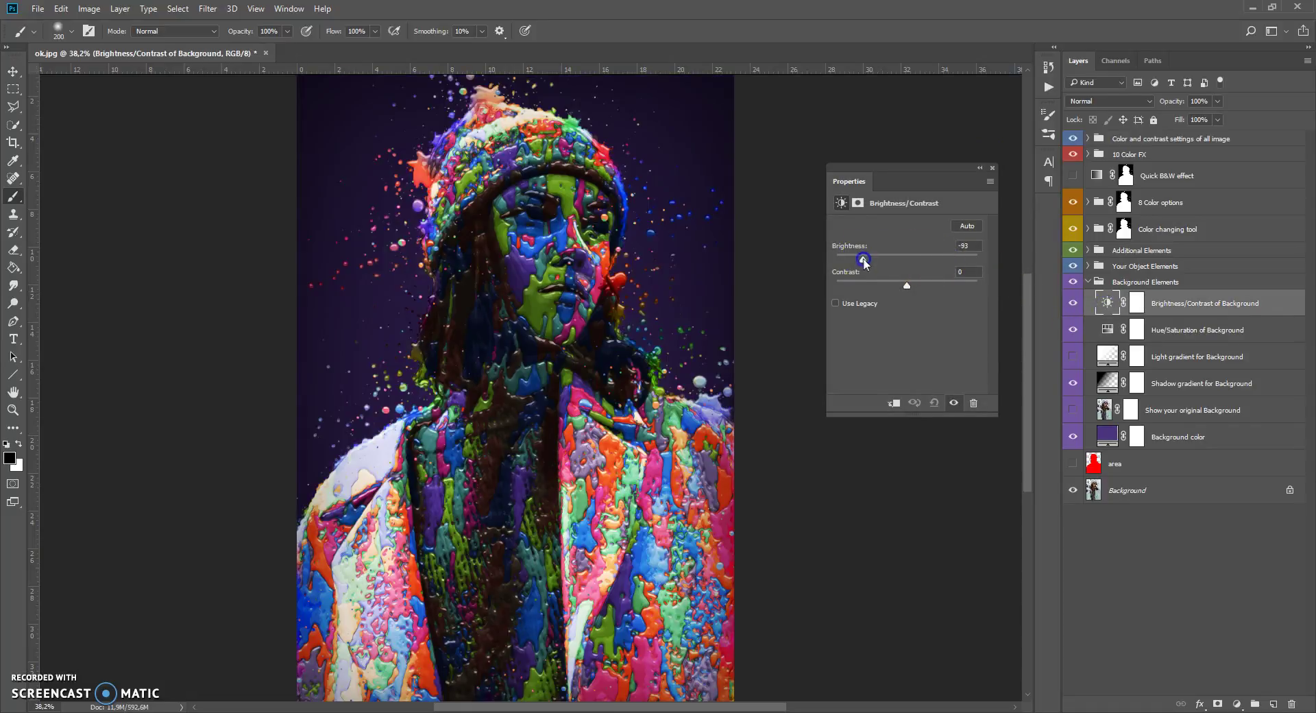
{"action": "mouse_move", "coordinate": [949, 265]}
{"action": "left_mouse_down"}
{"action": "mouse_move", "coordinate": [921, 265]}
{"action": "mouse_move", "coordinate": [933, 262]}
{"action": "left_mouse_up"}
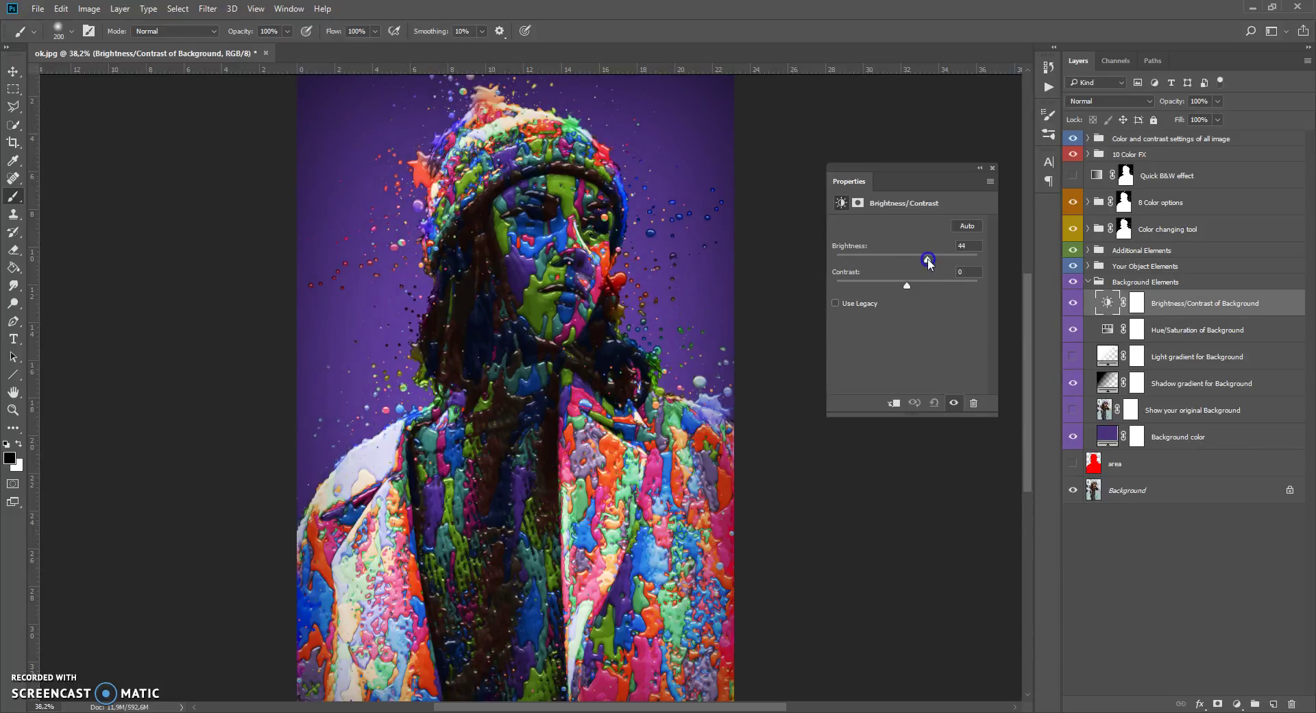
{"action": "left_click_drag", "start_coordinate": [923, 265], "coordinate": [958, 287]}
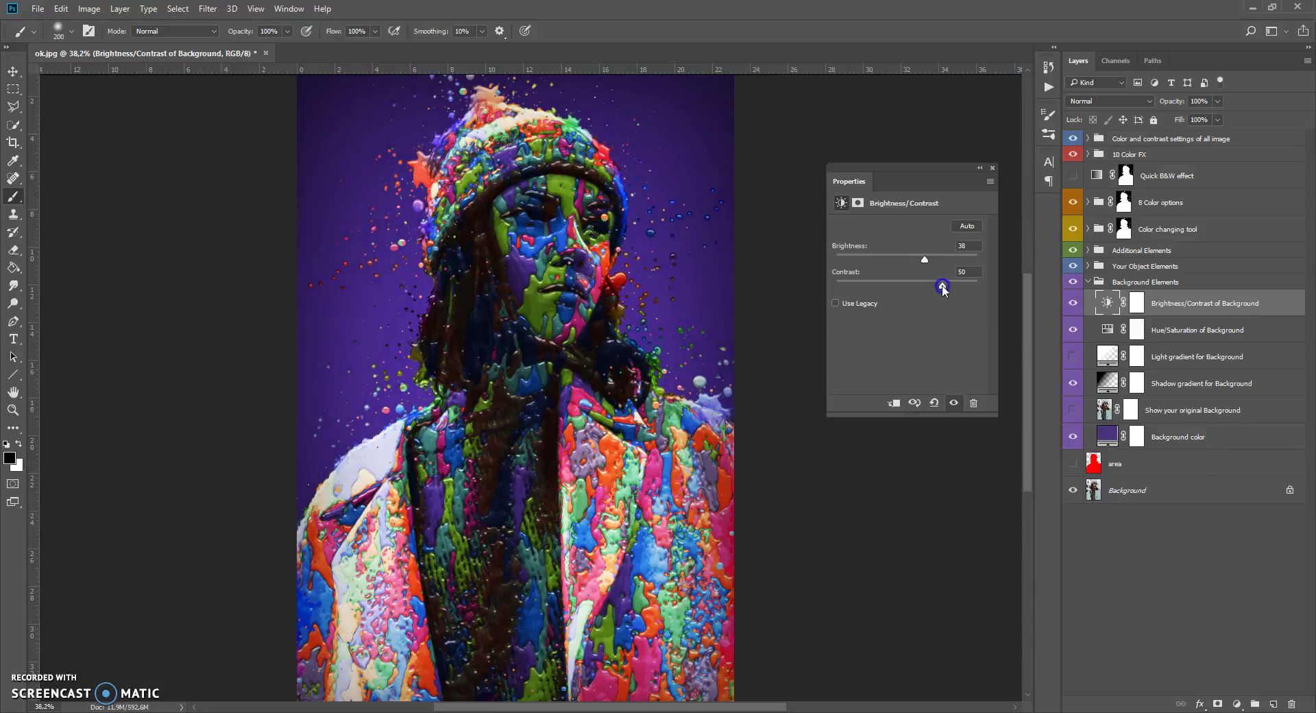
{"action": "left_click", "coordinate": [992, 167]}
Step: Collapse Background Elements, expand Your Object Elements, and preview the artwork with the You object group temporarily hidden
{"action": "left_click", "coordinate": [1088, 282]}
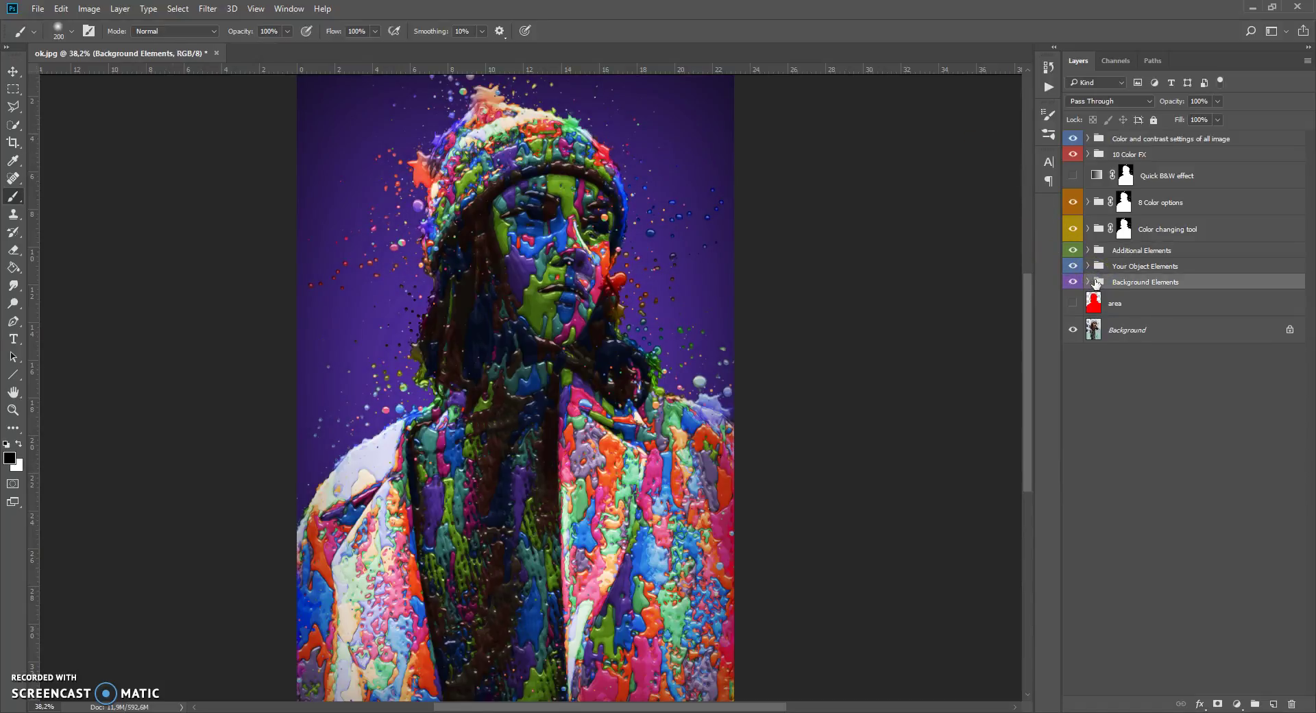
{"action": "left_click", "coordinate": [1099, 267]}
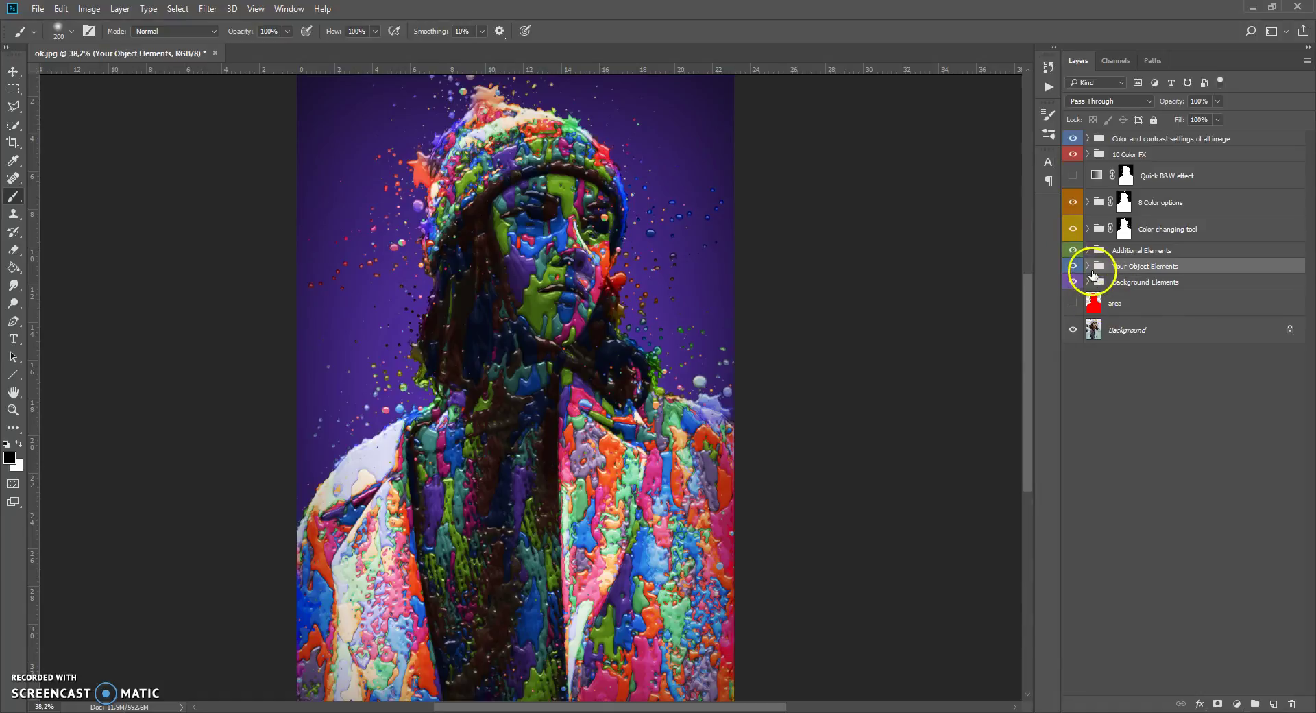
{"action": "left_click", "coordinate": [1088, 266]}
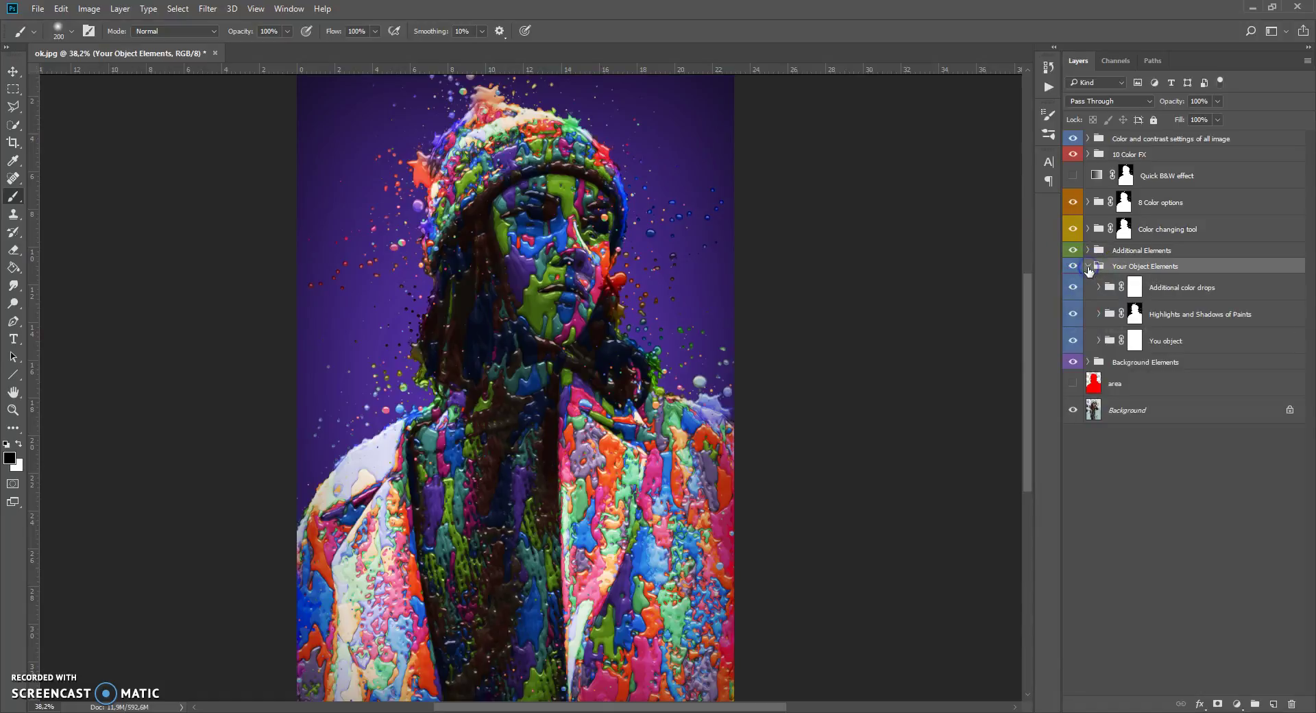
{"action": "left_click", "coordinate": [1107, 340]}
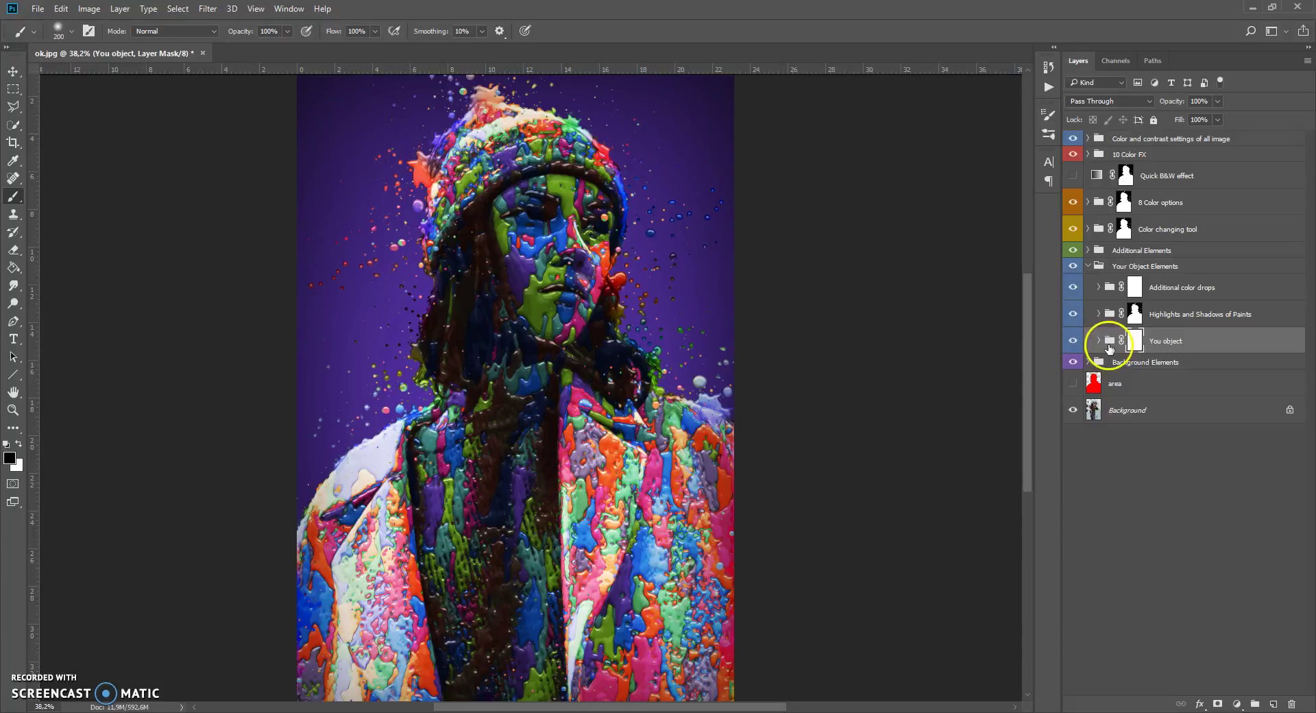
{"action": "left_click", "coordinate": [1071, 341]}
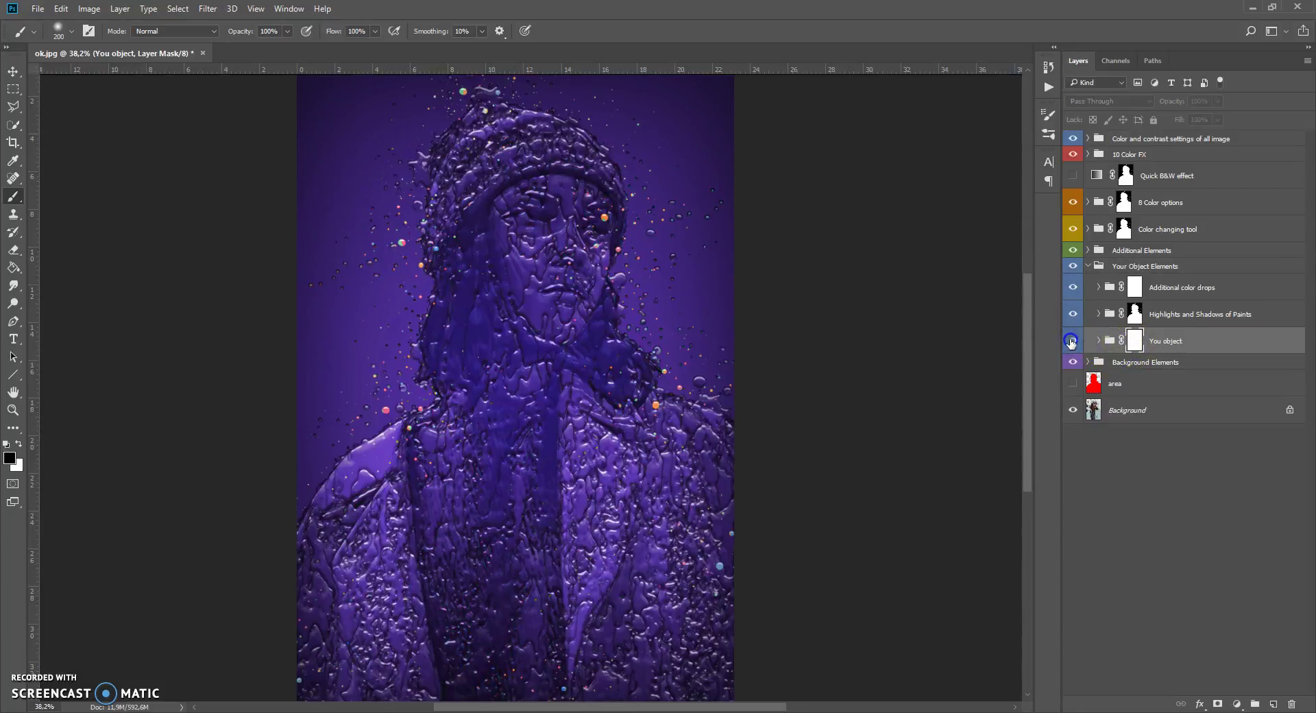
{"action": "left_click", "coordinate": [1072, 341]}
Step: Preview the artwork without the Highlights and Shadows of Paints group and without the Additional color drops group, restoring each
{"action": "left_click", "coordinate": [1109, 316]}
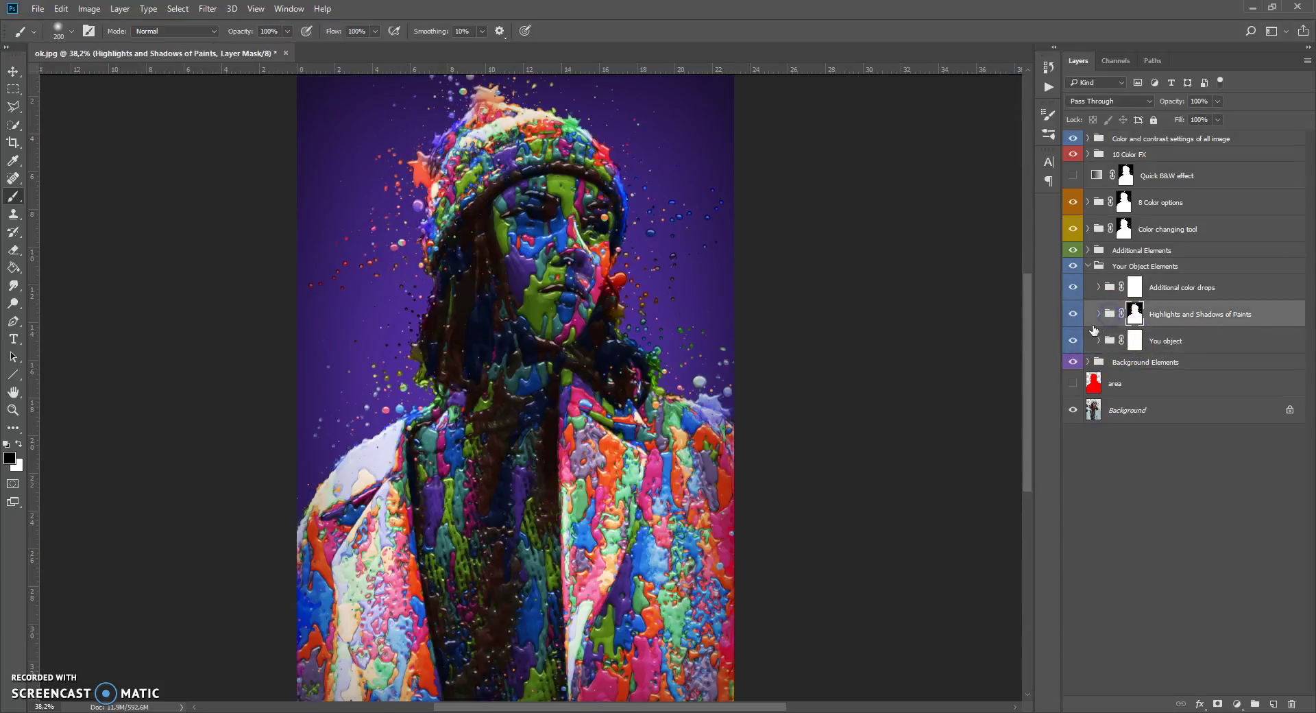
{"action": "left_click", "coordinate": [1074, 315]}
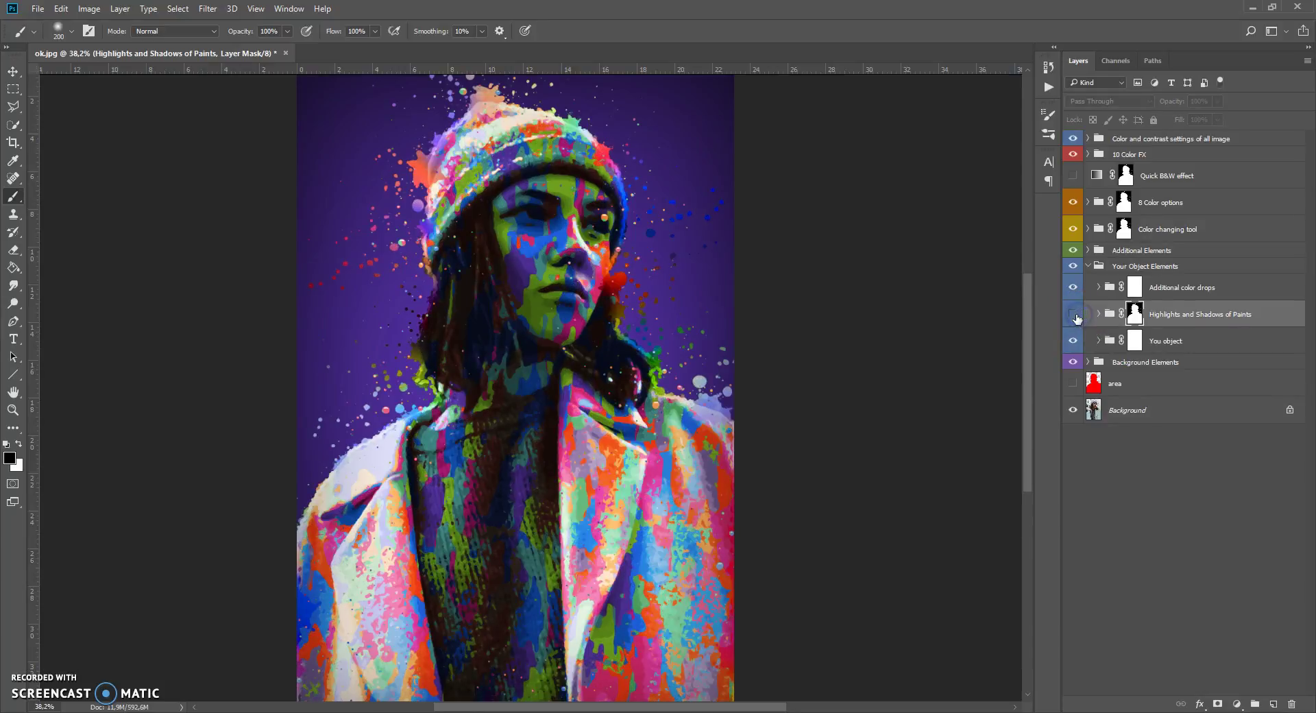
{"action": "left_click", "coordinate": [1074, 315]}
{"action": "left_click", "coordinate": [1104, 289]}
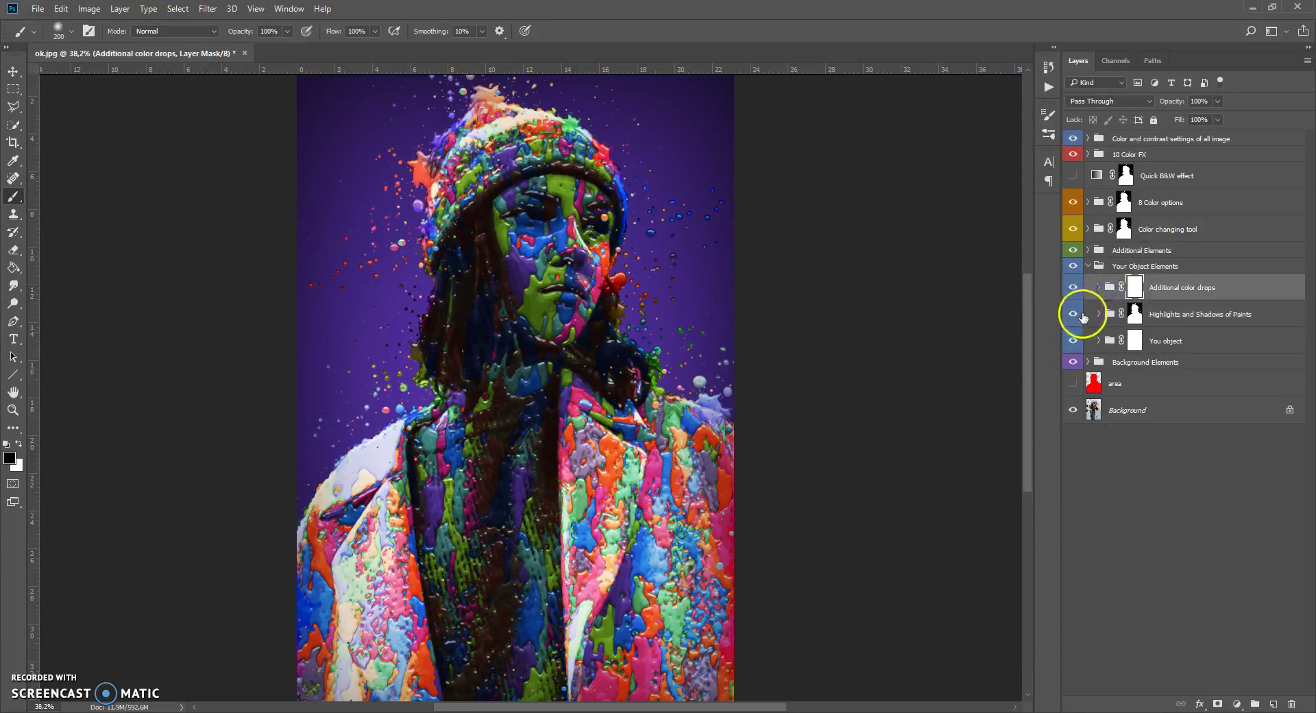
{"action": "left_click", "coordinate": [1073, 287]}
{"action": "left_click", "coordinate": [1074, 288]}
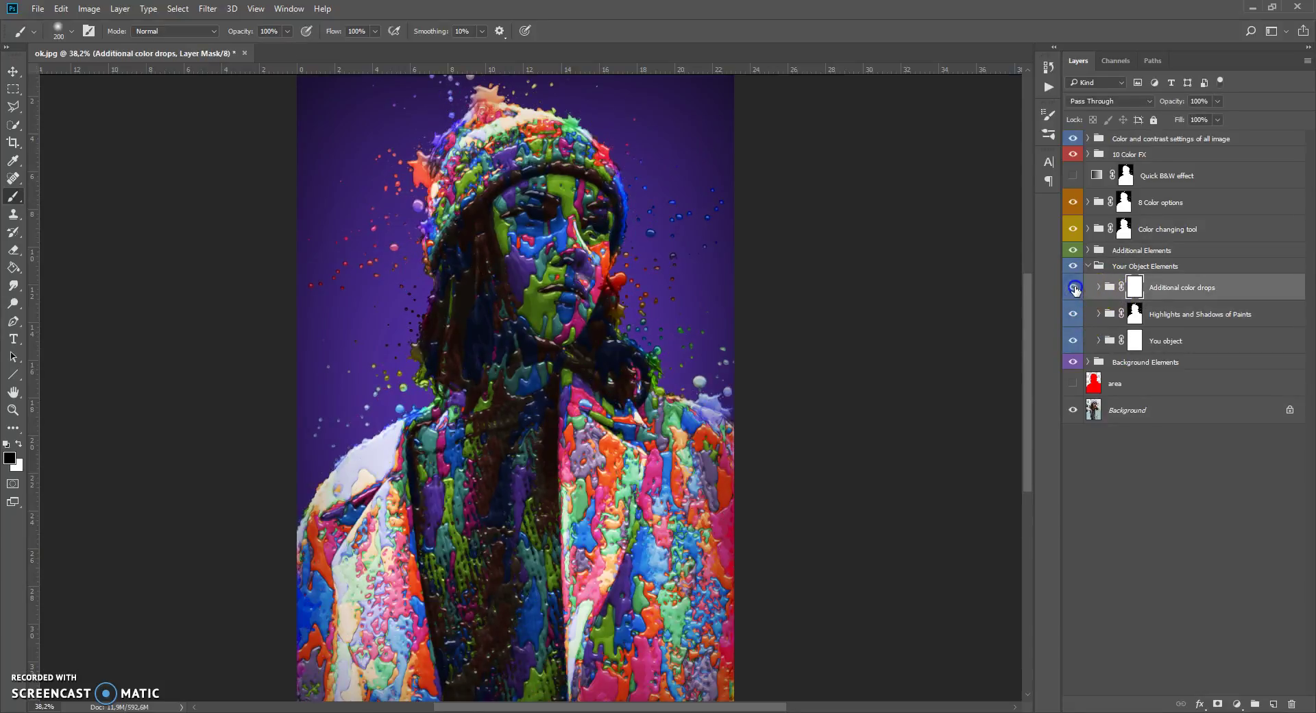
Step: Open the Main paint area smart object from the You object group for editing and collapse all of its layer groups
{"action": "left_click", "coordinate": [1104, 341]}
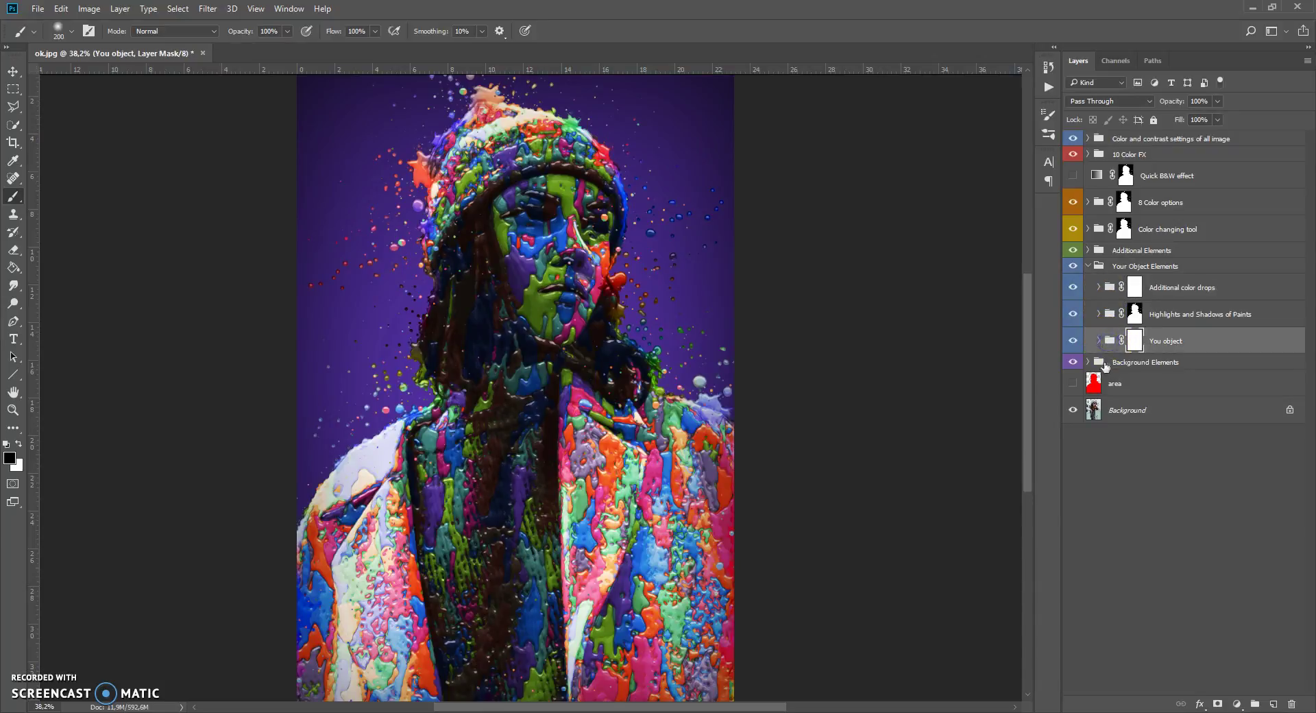
{"action": "left_click", "coordinate": [1098, 341]}
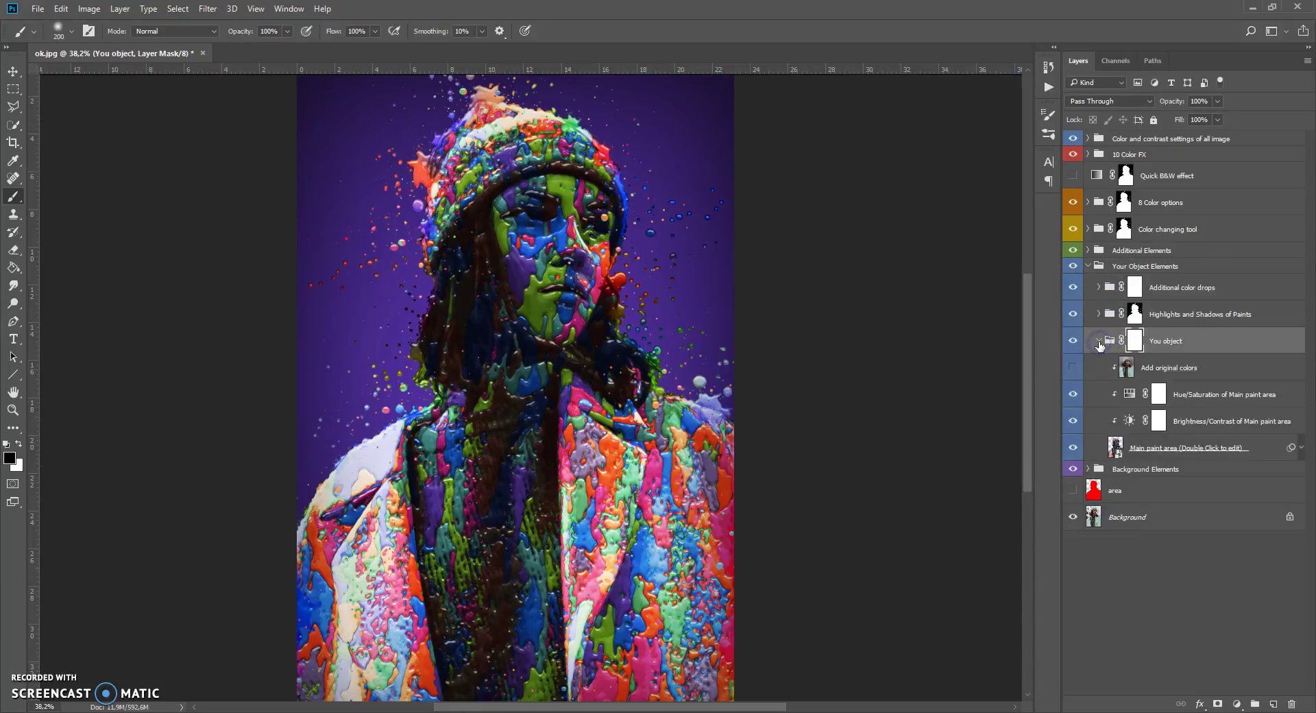
{"action": "left_click", "coordinate": [1113, 446]}
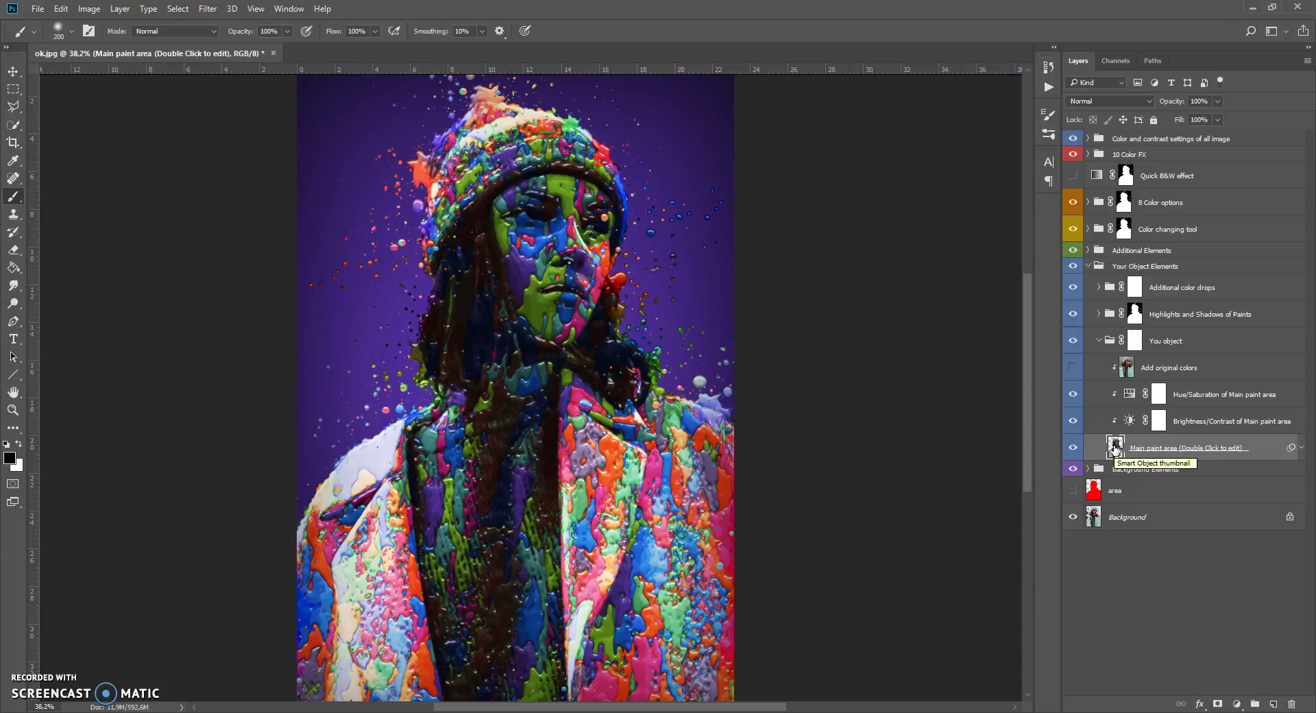
{"action": "double_click", "coordinate": [1114, 447]}
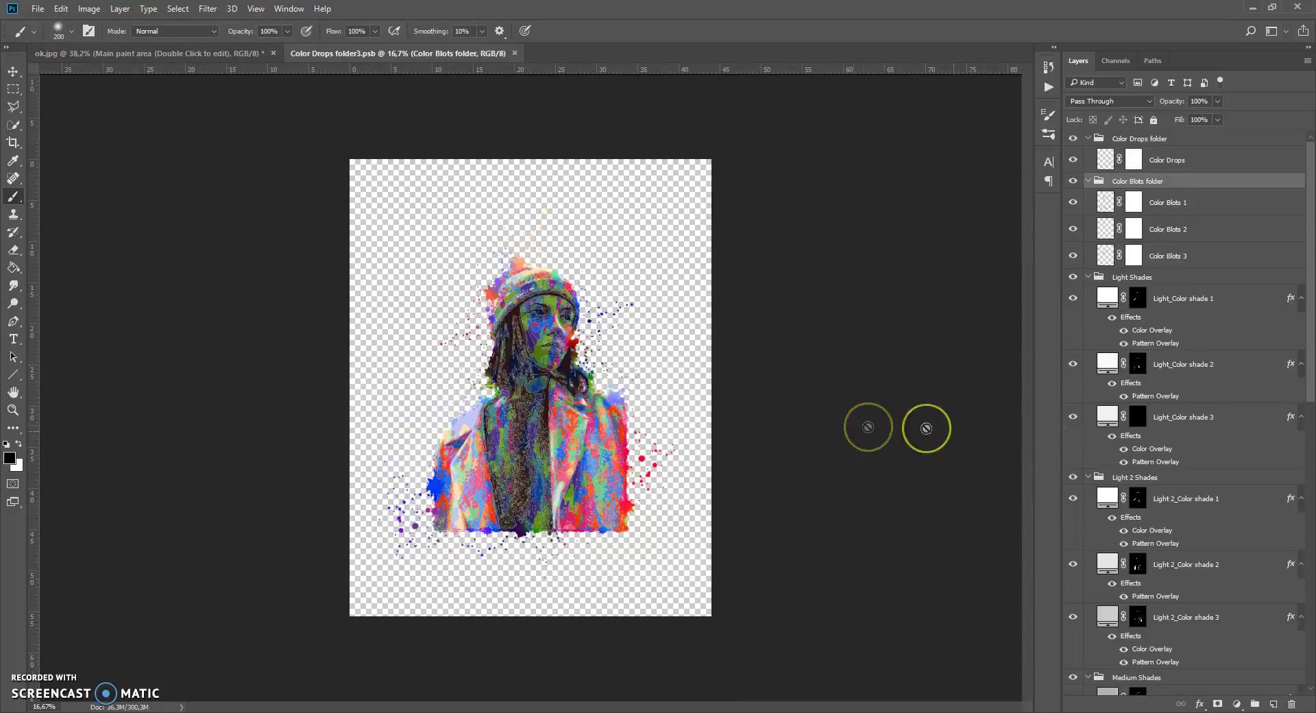
{"action": "scroll", "coordinate": [628, 412], "scroll_direction": "up", "scroll_amount": 2}
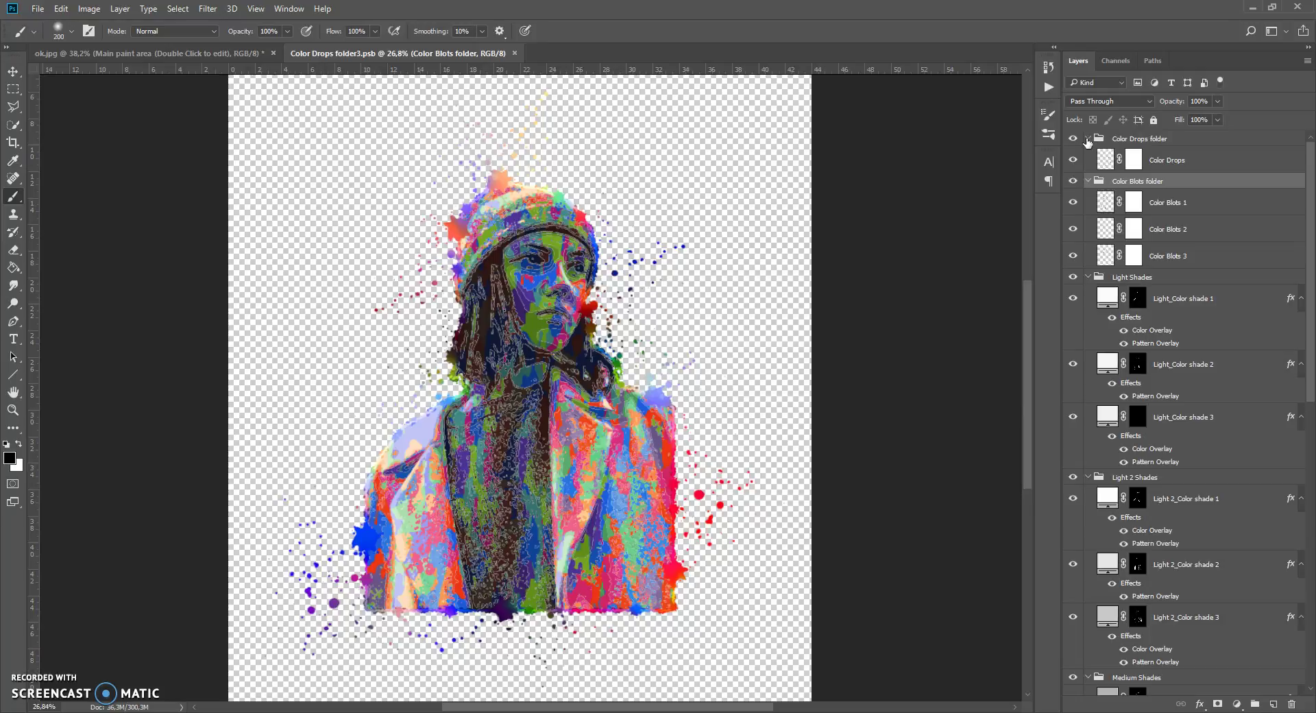
{"action": "left_click", "coordinate": [1087, 140], "text": "ctrl"}
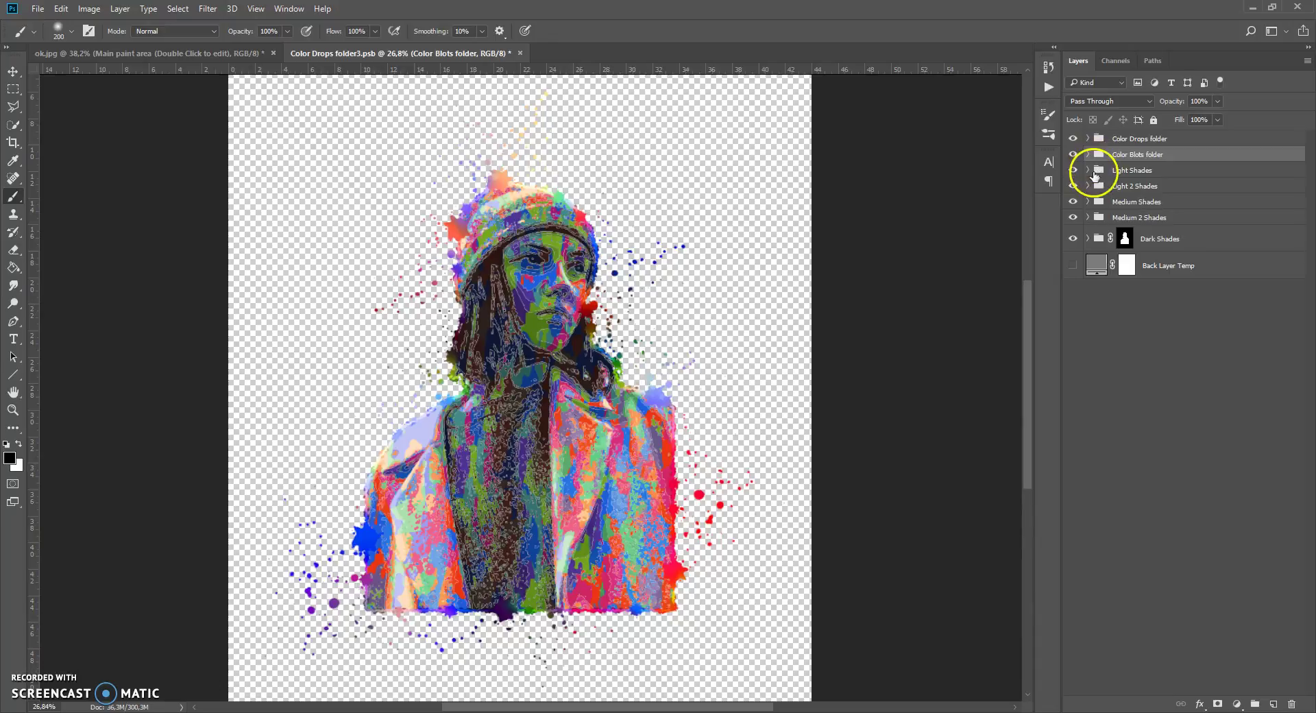
Step: Examine the color shade layers inside the Dark, Medium 2, Light 2 and Light Shades groups, collapsing each group again
{"action": "left_click", "coordinate": [1097, 238]}
{"action": "left_click", "coordinate": [1087, 240]}
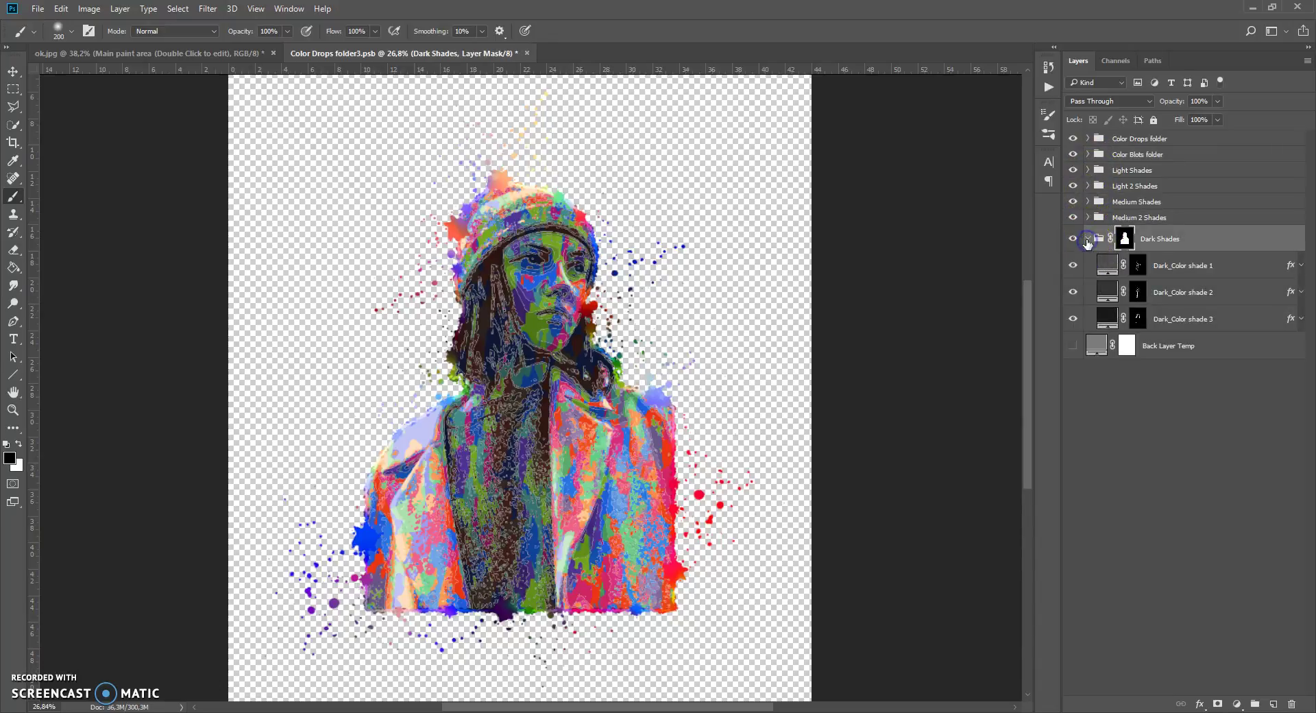
{"action": "left_click", "coordinate": [1087, 239]}
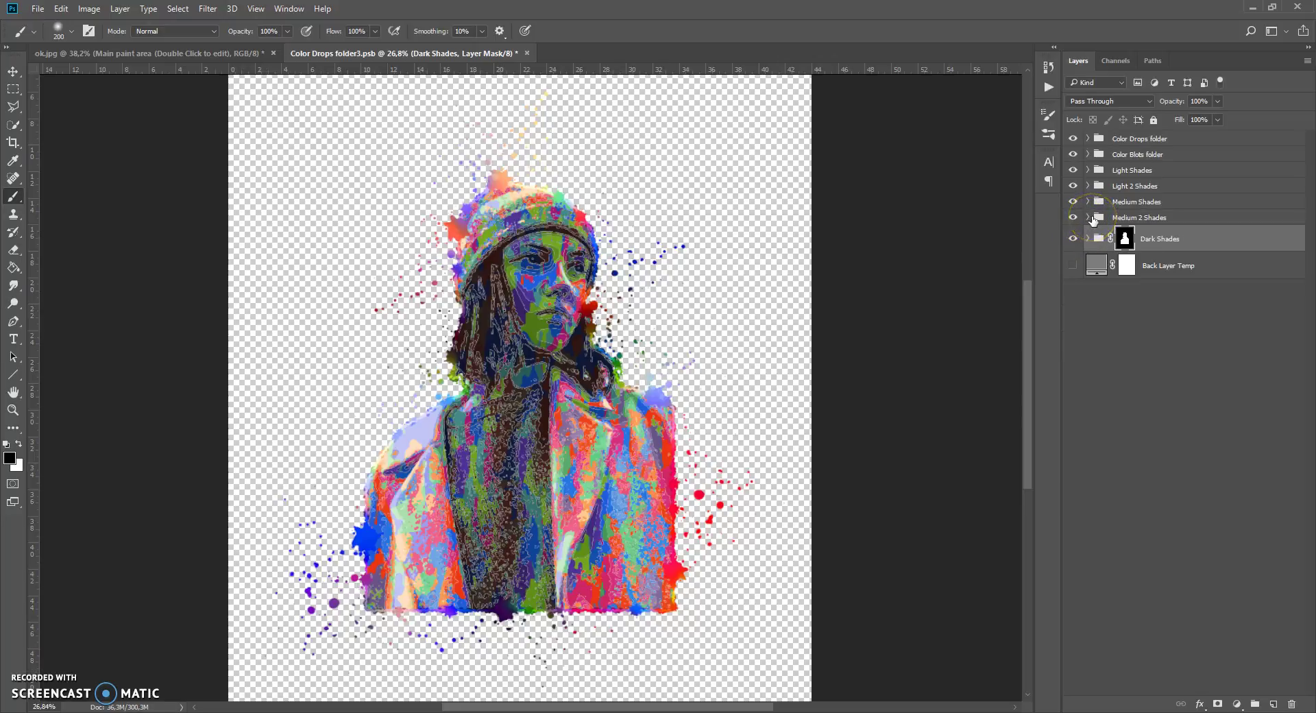
{"action": "left_click", "coordinate": [1087, 218]}
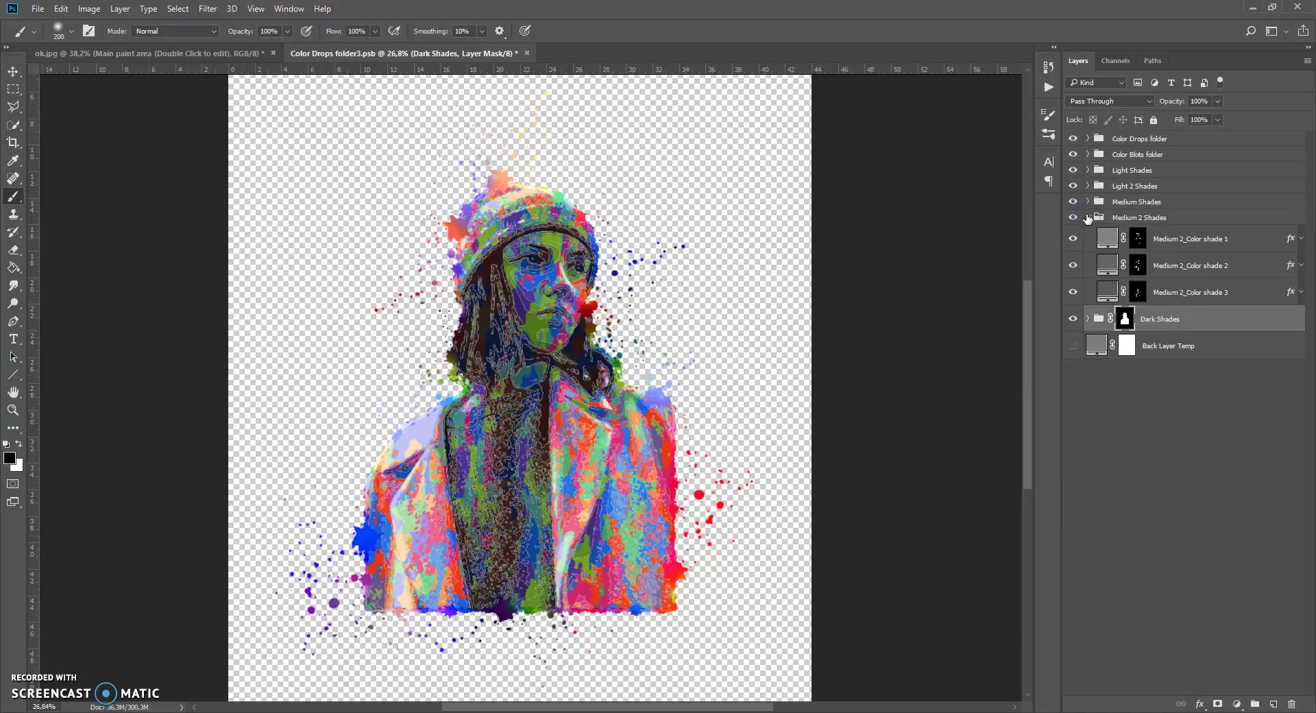
{"action": "left_click", "coordinate": [1087, 217]}
{"action": "left_click", "coordinate": [1088, 186]}
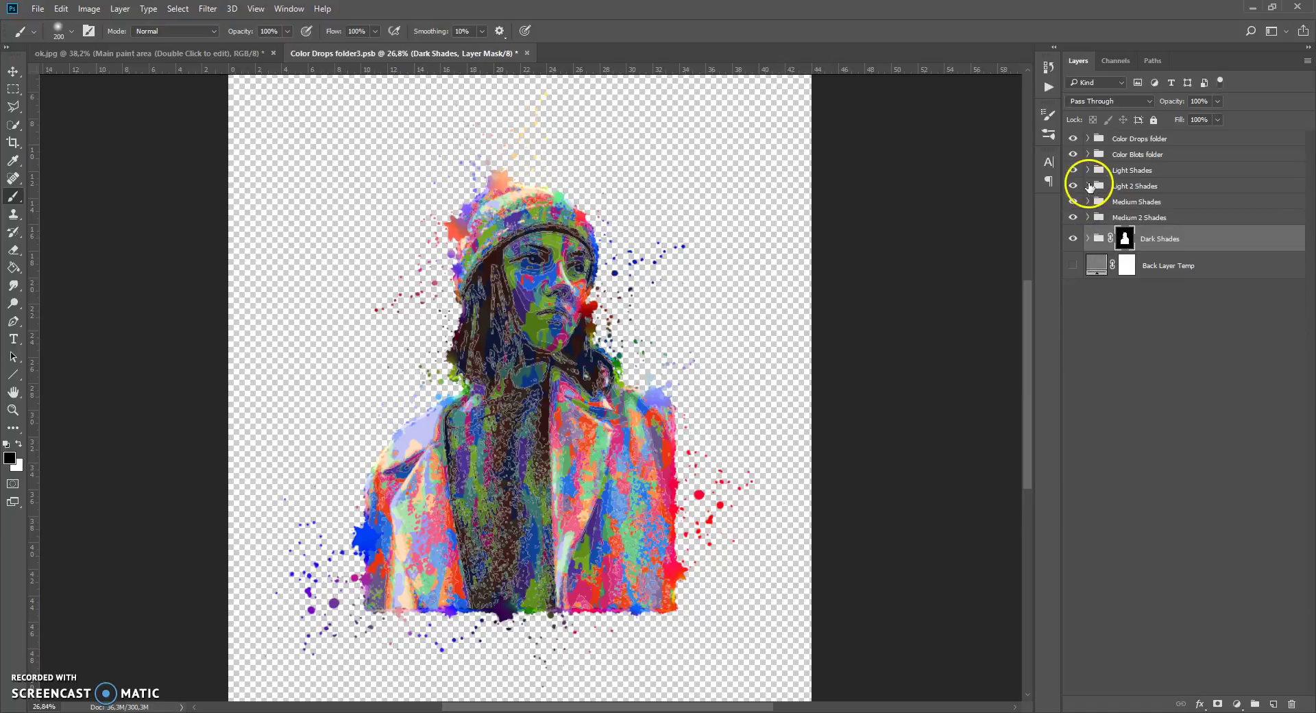
{"action": "left_click", "coordinate": [1088, 186]}
{"action": "left_click", "coordinate": [1087, 186]}
{"action": "left_click", "coordinate": [1088, 186]}
{"action": "left_click", "coordinate": [1087, 170]}
{"action": "left_click", "coordinate": [1088, 170]}
Step: Preview the portrait with the Light 2, Medium and Medium 2 Shades groups hidden one at a time, restoring each
{"action": "left_click", "coordinate": [1073, 185]}
{"action": "left_click", "coordinate": [1073, 186]}
{"action": "left_click", "coordinate": [1073, 201]}
{"action": "left_click", "coordinate": [1073, 202]}
{"action": "left_click", "coordinate": [1073, 217]}
{"action": "left_click", "coordinate": [1073, 218]}
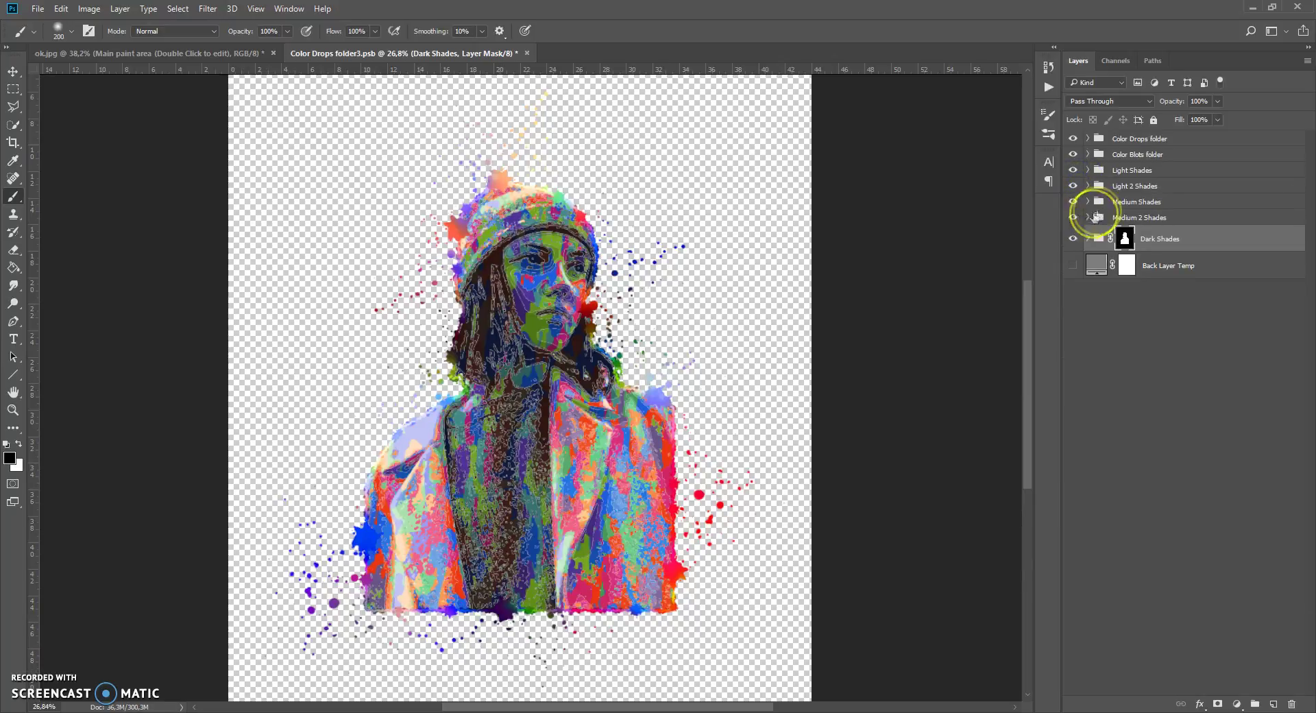
Step: Step through the shade groups one by one, from Light Shades down to Dark Shades, to review the tonal structure
{"action": "left_click", "coordinate": [1100, 171]}
{"action": "key", "text": "alt+bracketleft"}
{"action": "key", "text": "alt+bracketleft"}
{"action": "key", "text": "alt+bracketleft"}
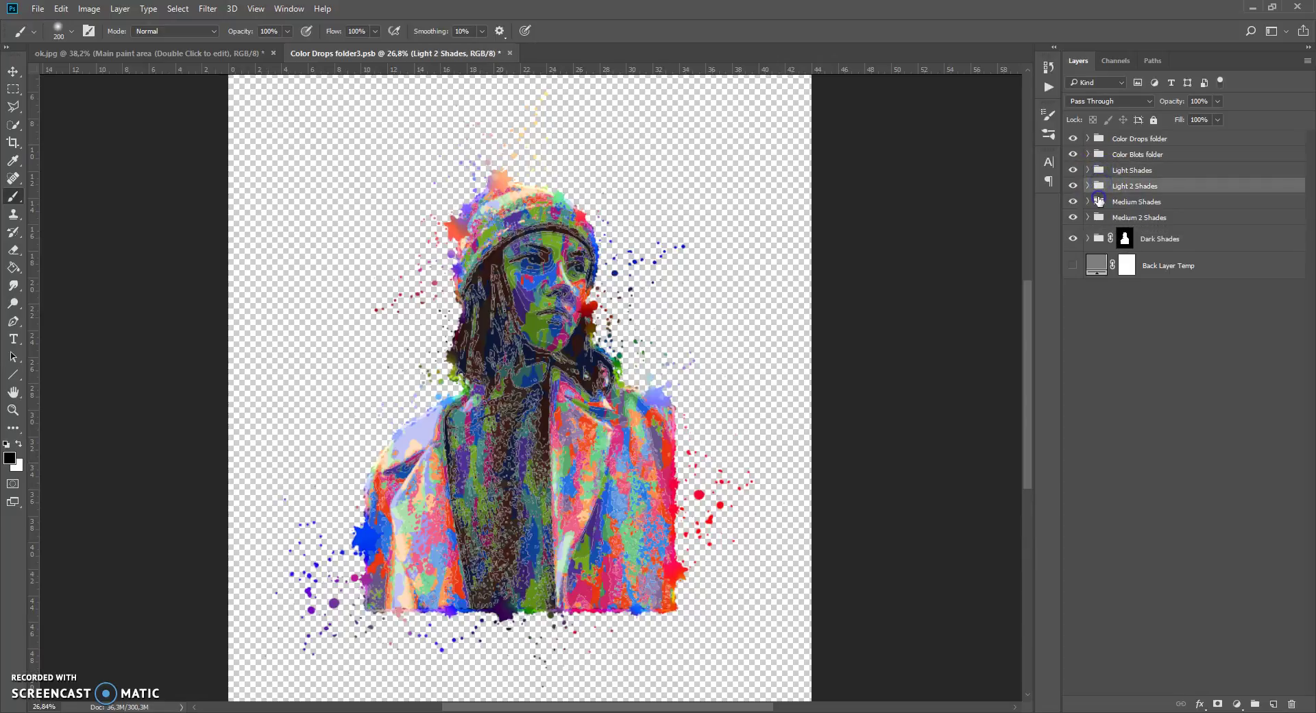
{"action": "left_click", "coordinate": [1099, 170]}
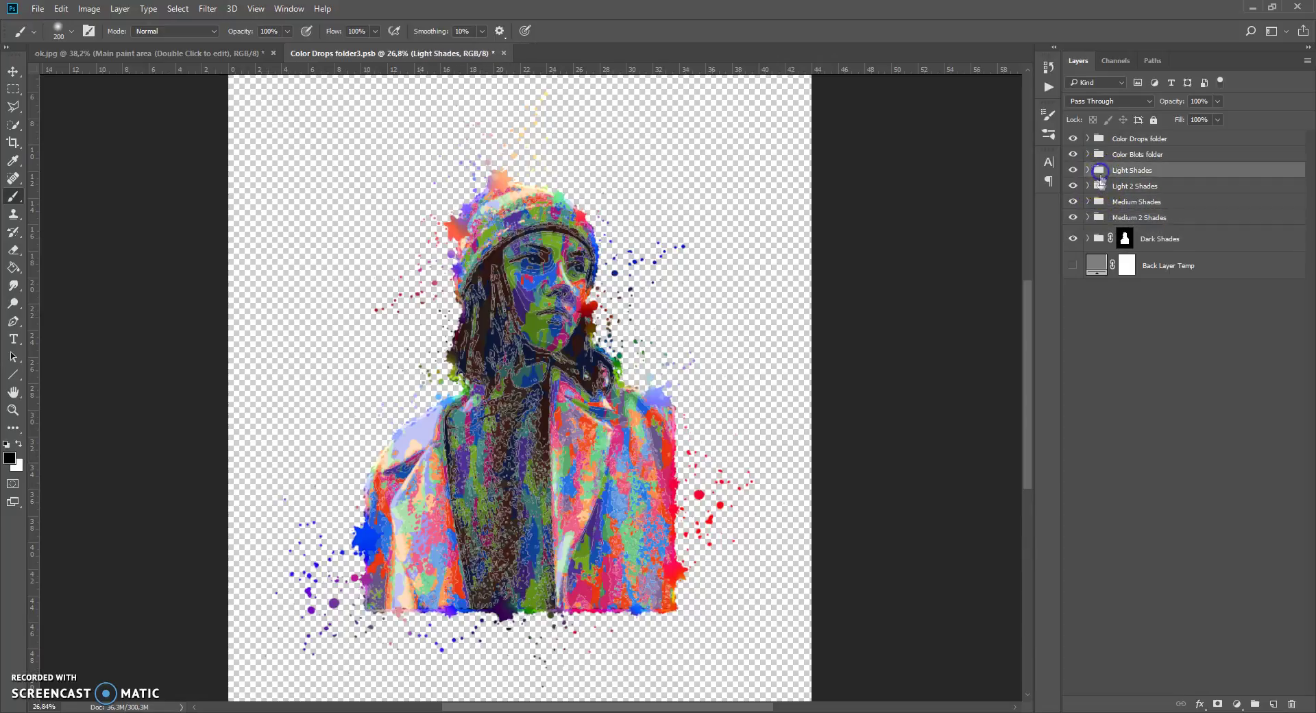
{"action": "left_click", "coordinate": [1100, 186]}
{"action": "left_click", "coordinate": [1099, 202]}
{"action": "left_click", "coordinate": [1099, 217]}
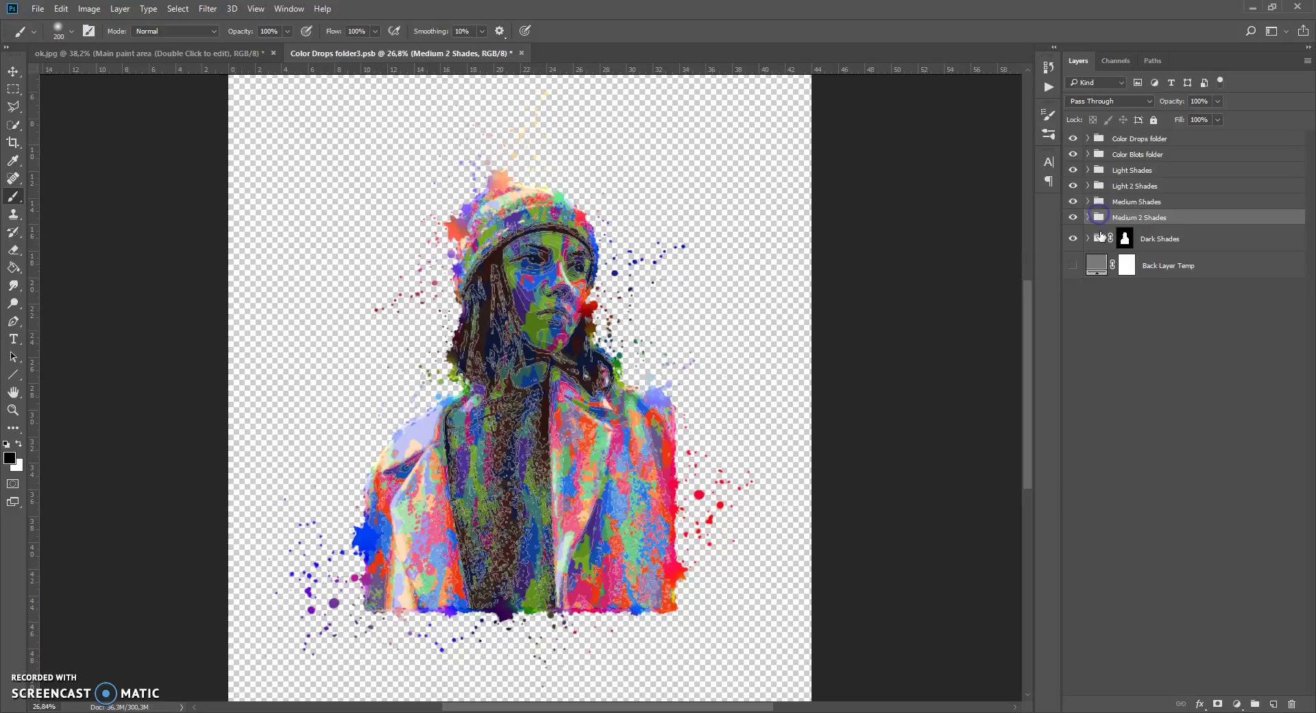
{"action": "left_click", "coordinate": [1100, 238]}
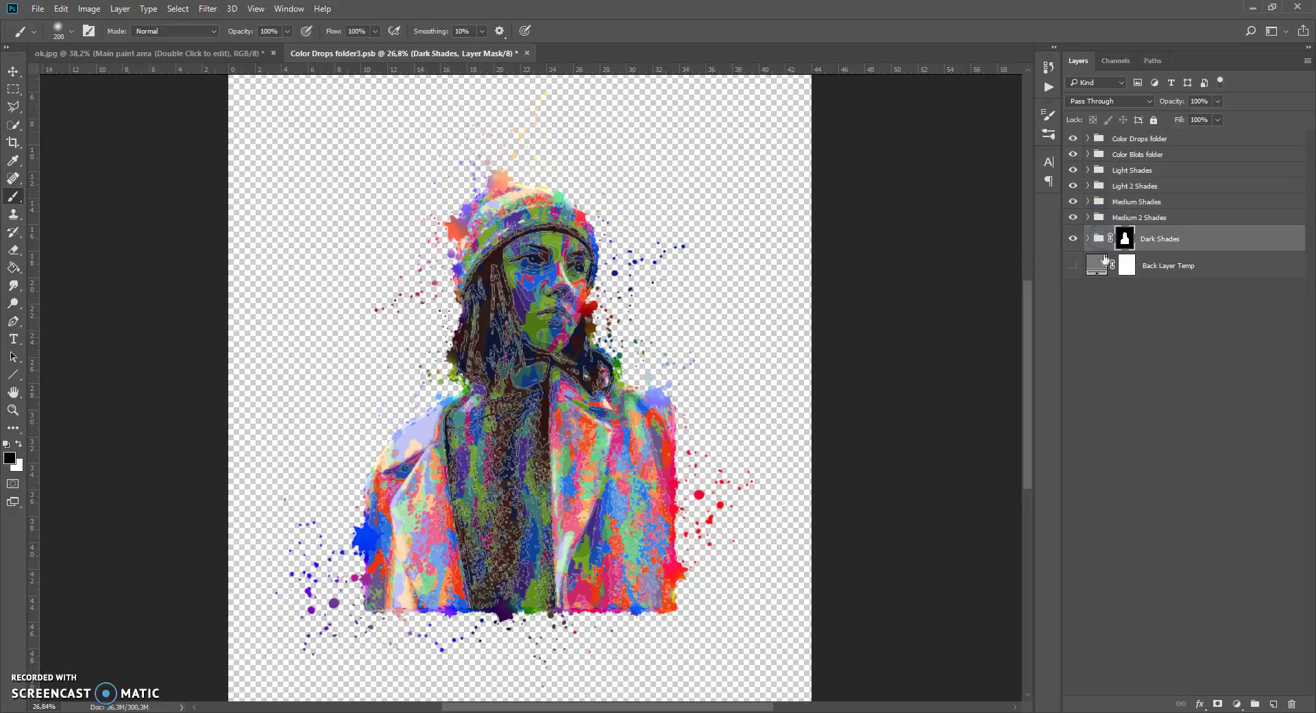
Step: Expand the Color Blots folder and Color Drops folder groups to list their layers
{"action": "left_click", "coordinate": [1097, 155]}
{"action": "scroll", "coordinate": [579, 239], "scroll_direction": "up", "scroll_amount": 1}
{"action": "scroll", "coordinate": [579, 238], "scroll_direction": "up", "scroll_amount": 2}
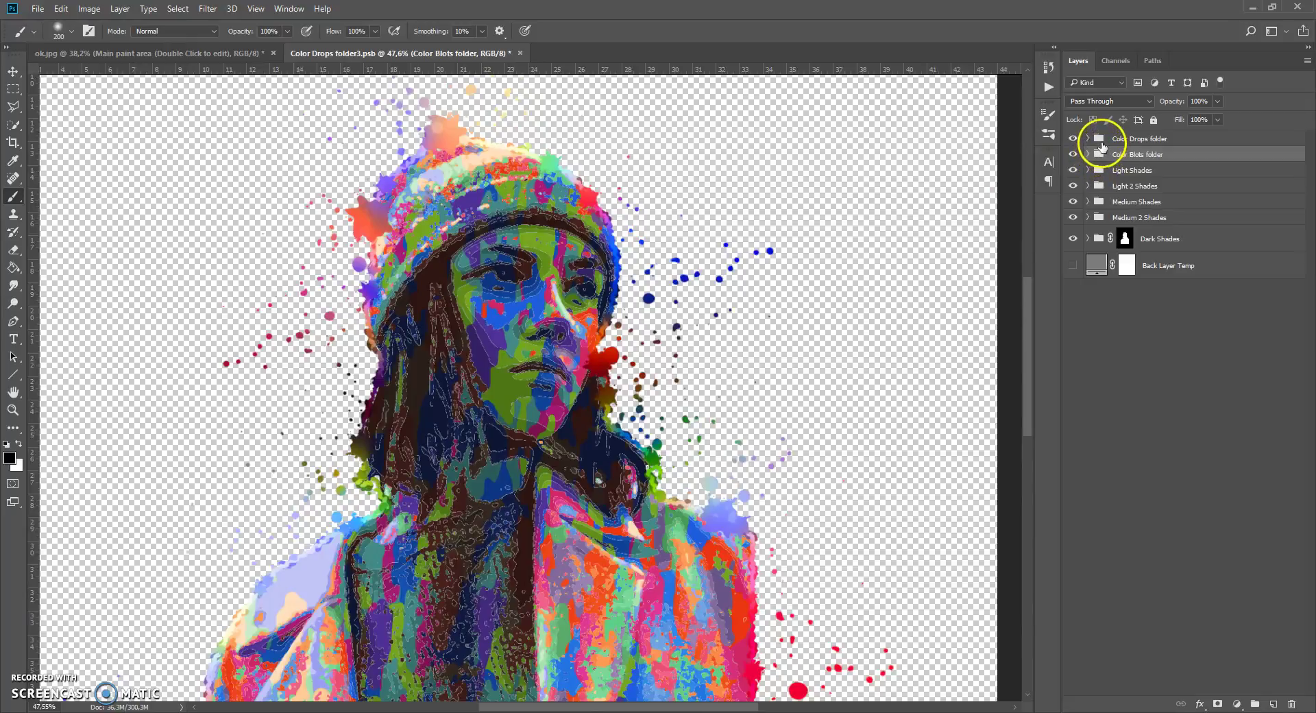
{"action": "left_click", "coordinate": [1099, 144]}
{"action": "left_click", "coordinate": [1097, 157]}
{"action": "left_click", "coordinate": [1088, 154]}
{"action": "left_click", "coordinate": [1088, 138]}
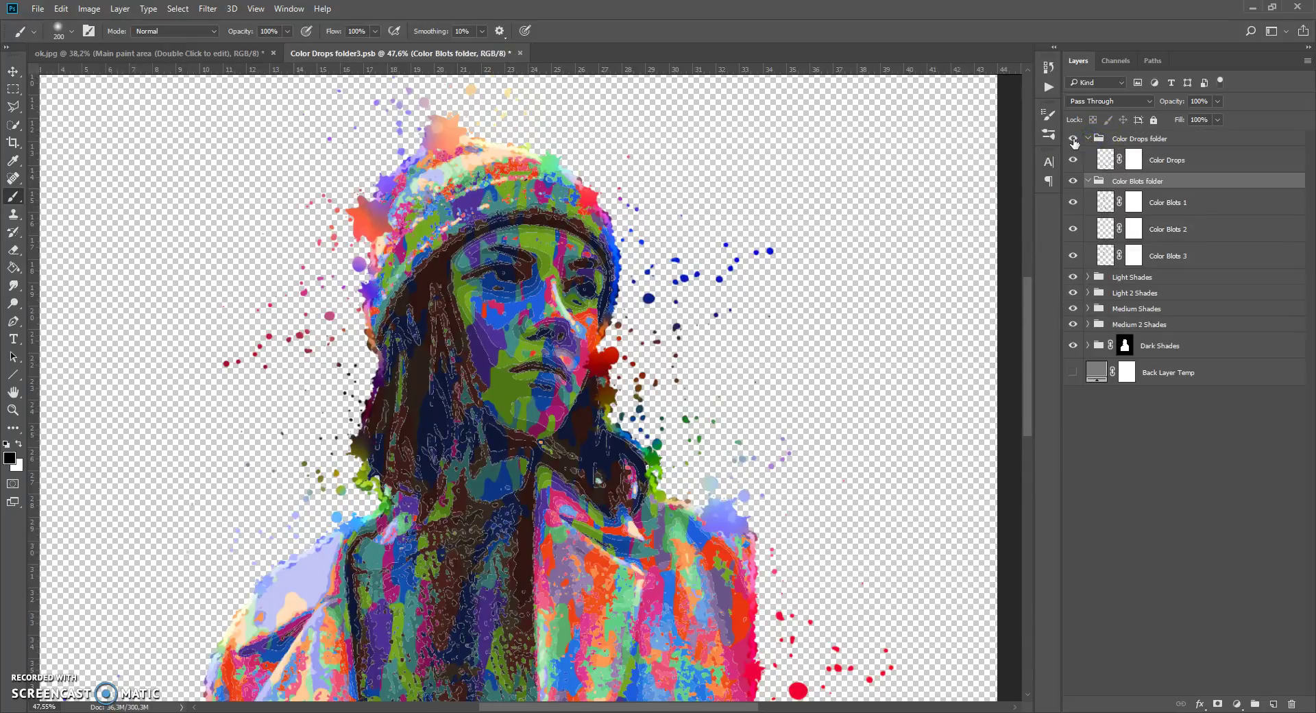
Step: Compare the portrait with the Color Drops folder and the Color Blots folder hidden and shown, and return to the ok.jpg document
{"action": "left_click", "coordinate": [1073, 140]}
{"action": "left_click", "coordinate": [1073, 140]}
{"action": "left_click", "coordinate": [1073, 139]}
{"action": "left_click", "coordinate": [1073, 139]}
{"action": "left_click", "coordinate": [1073, 140]}
{"action": "left_click", "coordinate": [1073, 139]}
{"action": "left_click", "coordinate": [1073, 180]}
{"action": "left_click", "coordinate": [1073, 181]}
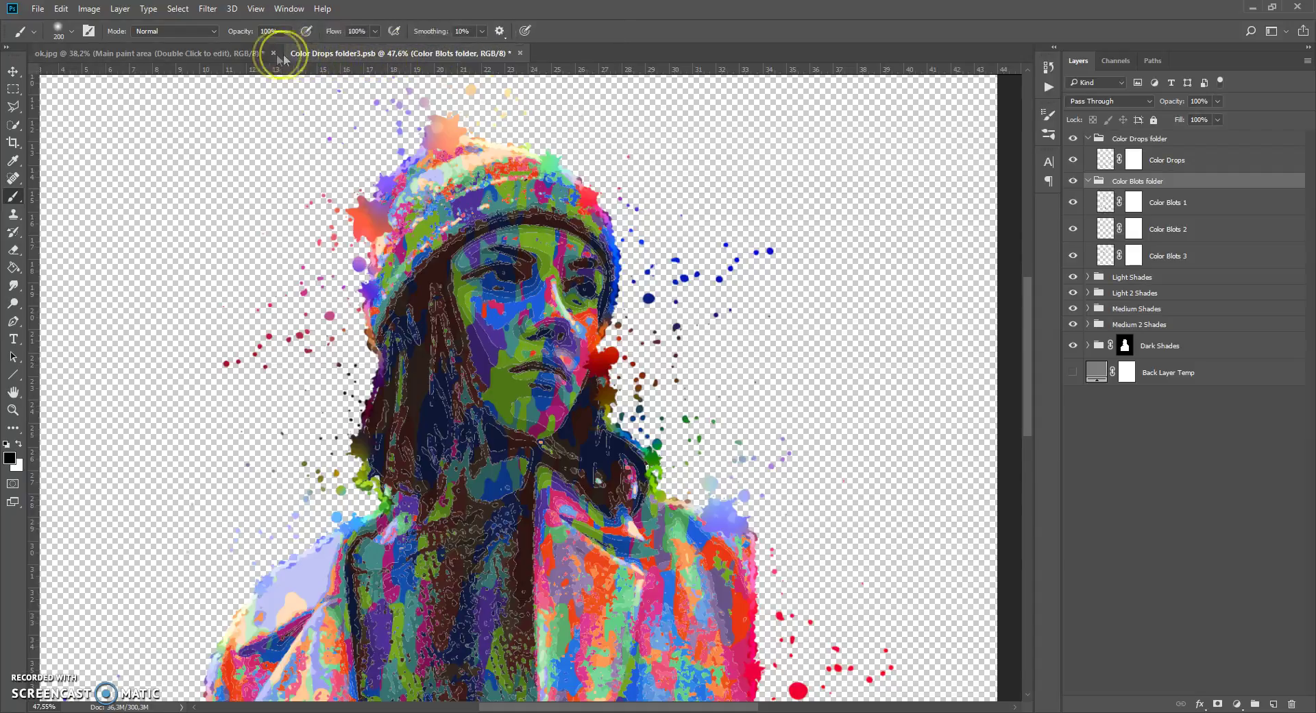
{"action": "left_click", "coordinate": [212, 55]}
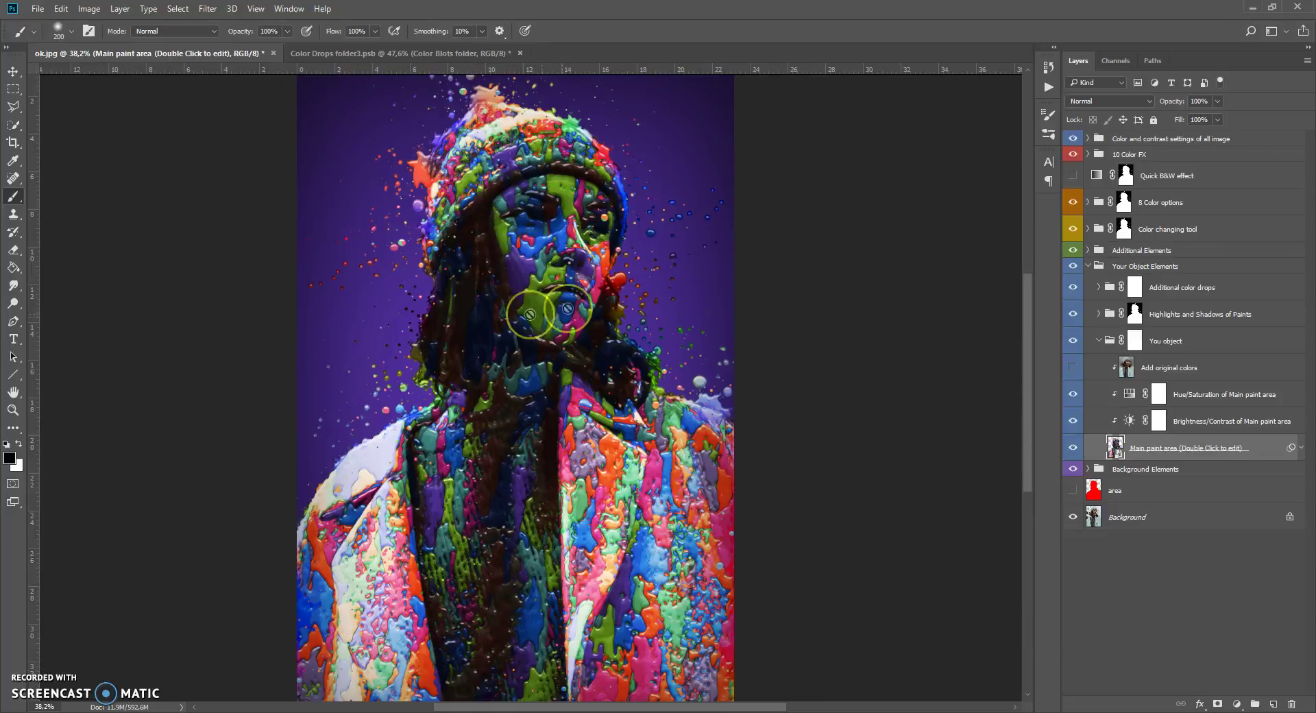
Step: Switch to the Color Drops folder3.psb document and compare the portrait with the Color Blots folder hidden and shown
{"action": "left_click", "coordinate": [370, 54]}
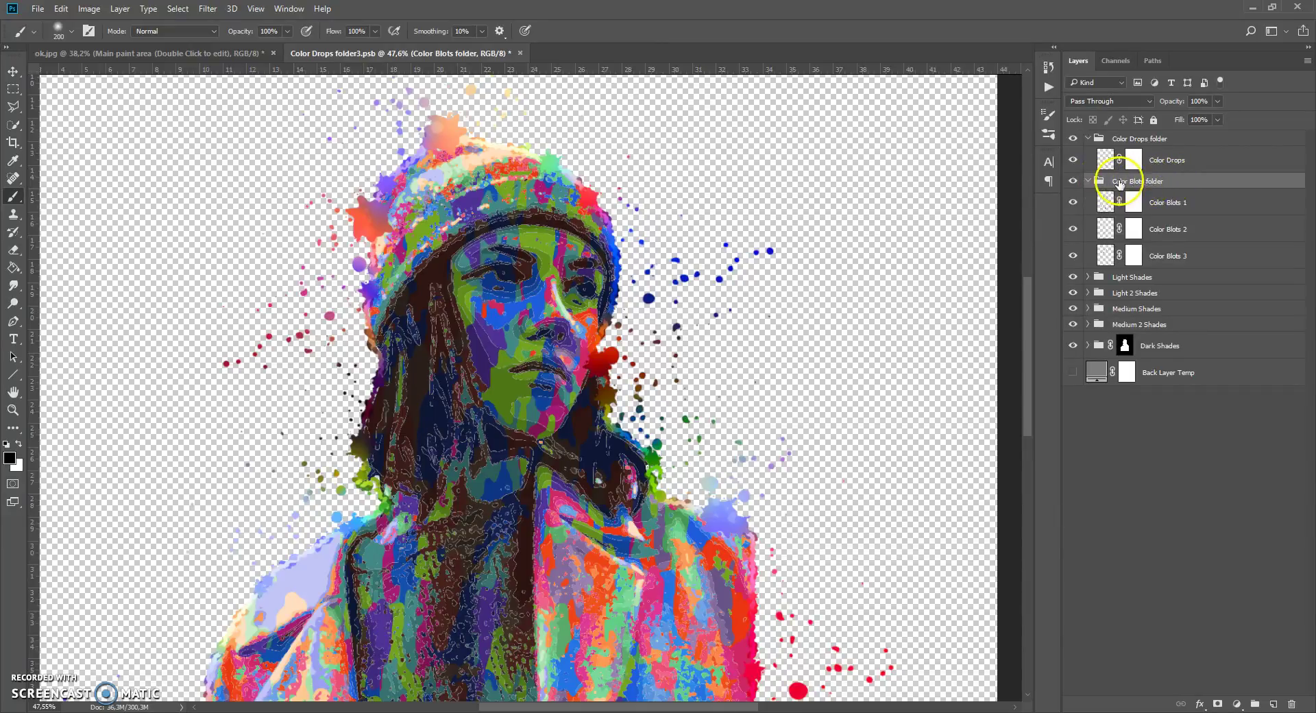
{"action": "left_click", "coordinate": [1073, 181]}
{"action": "left_click", "coordinate": [1073, 182]}
Step: Paint black with the Brush on the Color Blots 1 layer mask to hide the blots to the right of the face
{"action": "left_click", "coordinate": [1133, 205]}
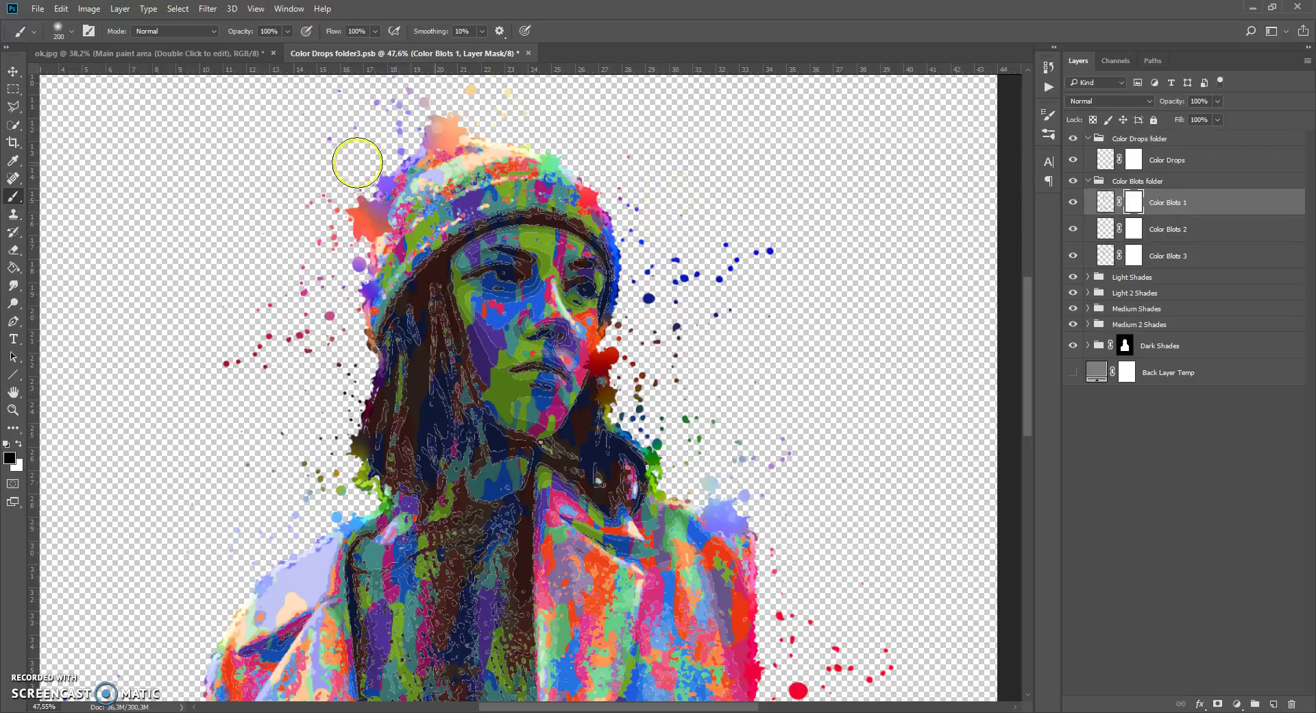
{"action": "left_click", "coordinate": [13, 71]}
{"action": "left_click", "coordinate": [13, 197]}
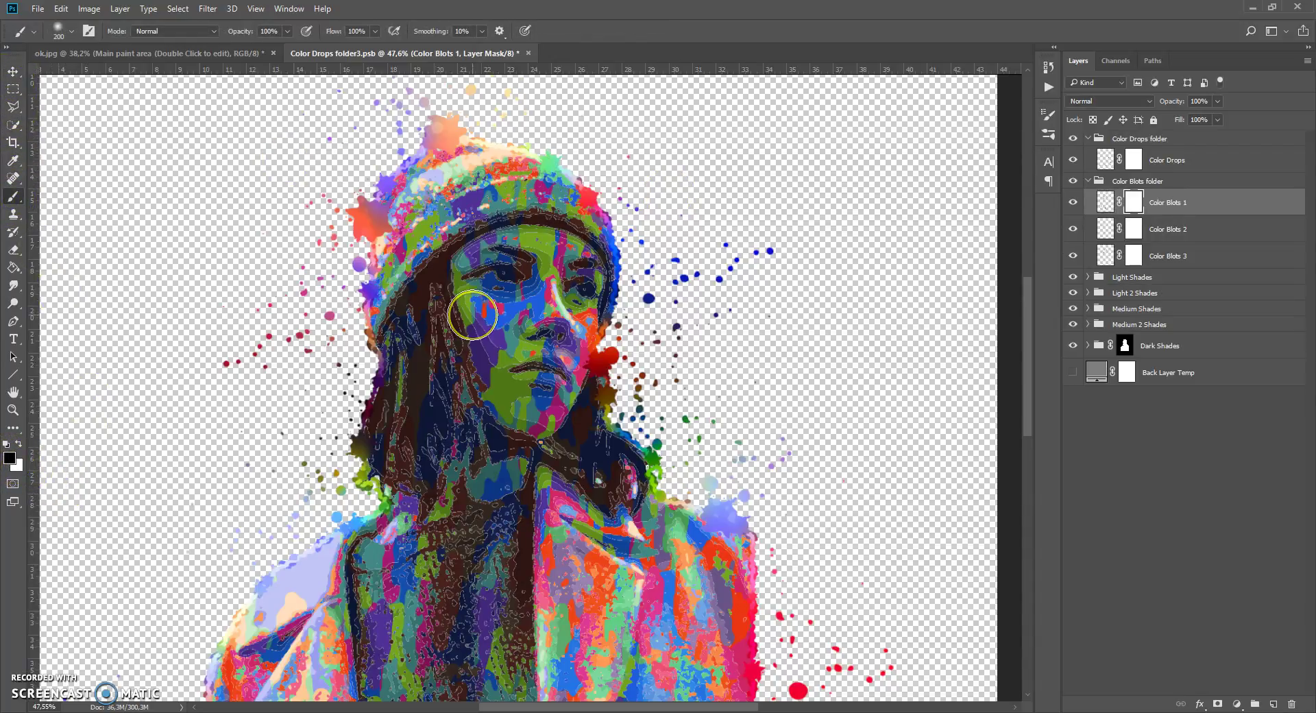
{"action": "left_click_drag", "start_coordinate": [472, 314], "coordinate": [510, 315]}
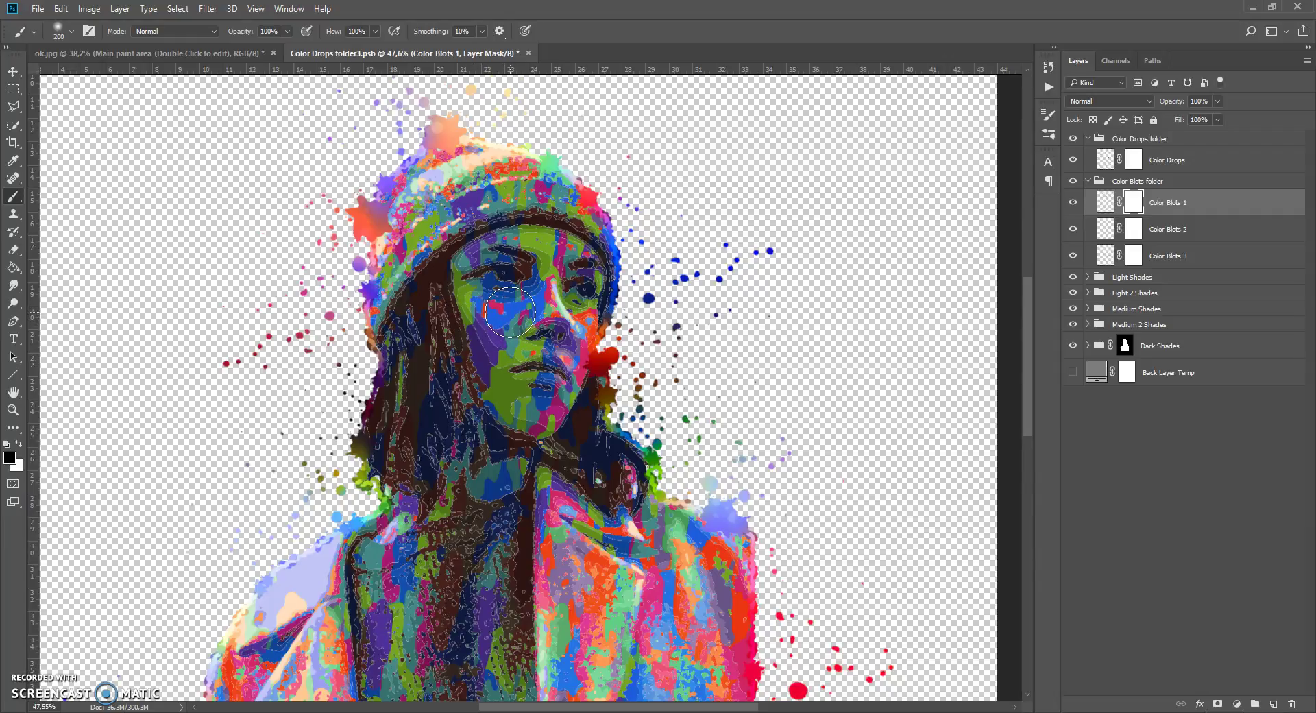
{"action": "key", "text": "v"}
{"action": "left_click_drag", "start_coordinate": [1133, 201], "coordinate": [1134, 233]}
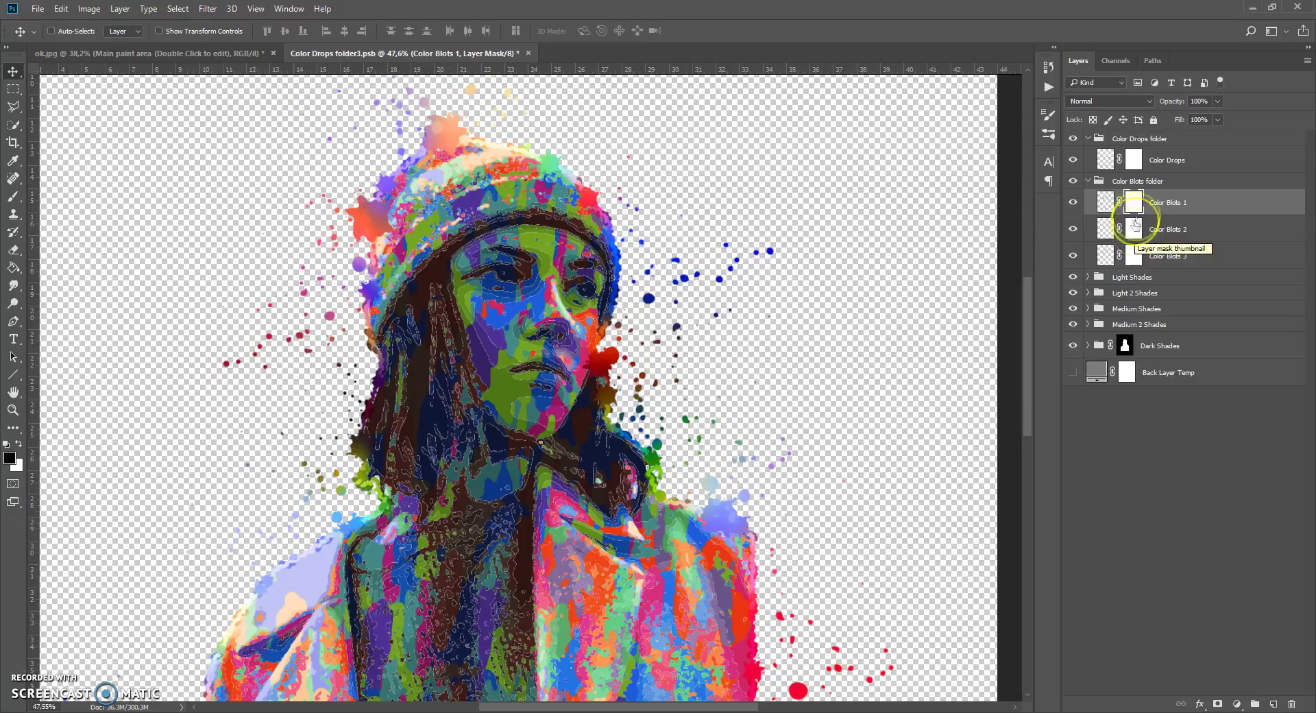
{"action": "left_click", "coordinate": [1137, 205]}
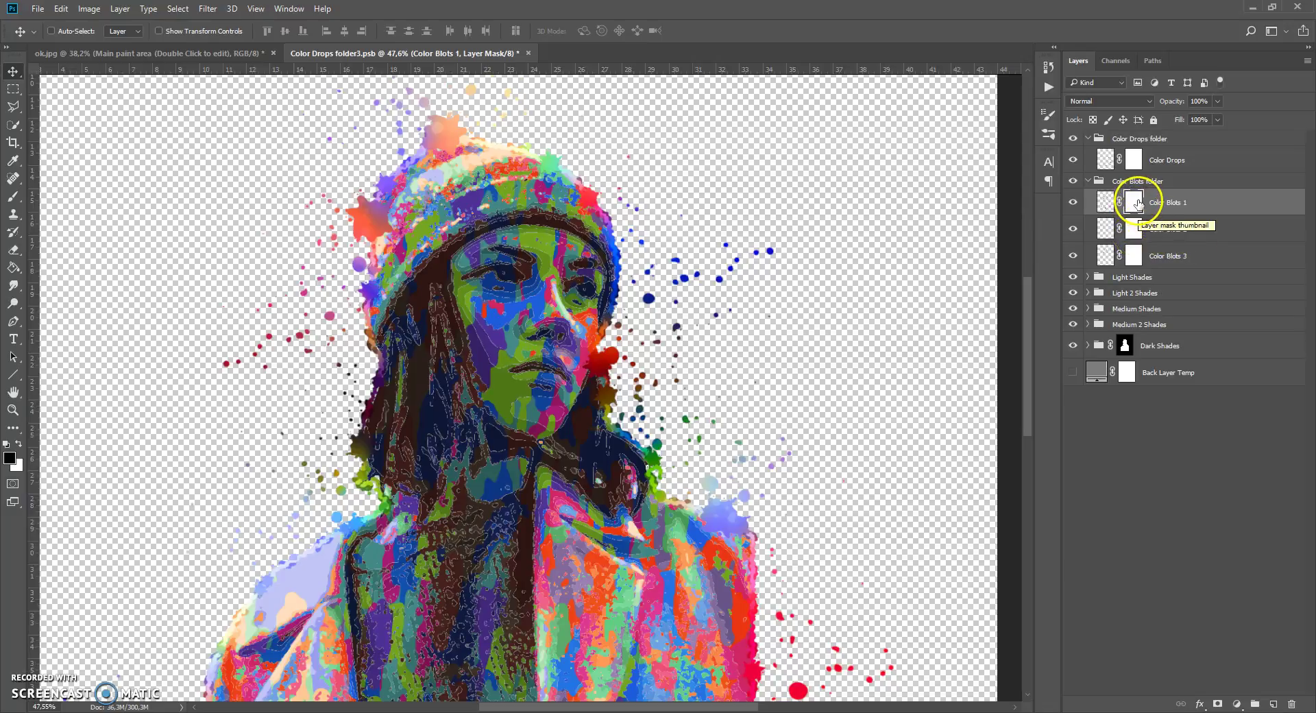
{"action": "left_click", "coordinate": [15, 197]}
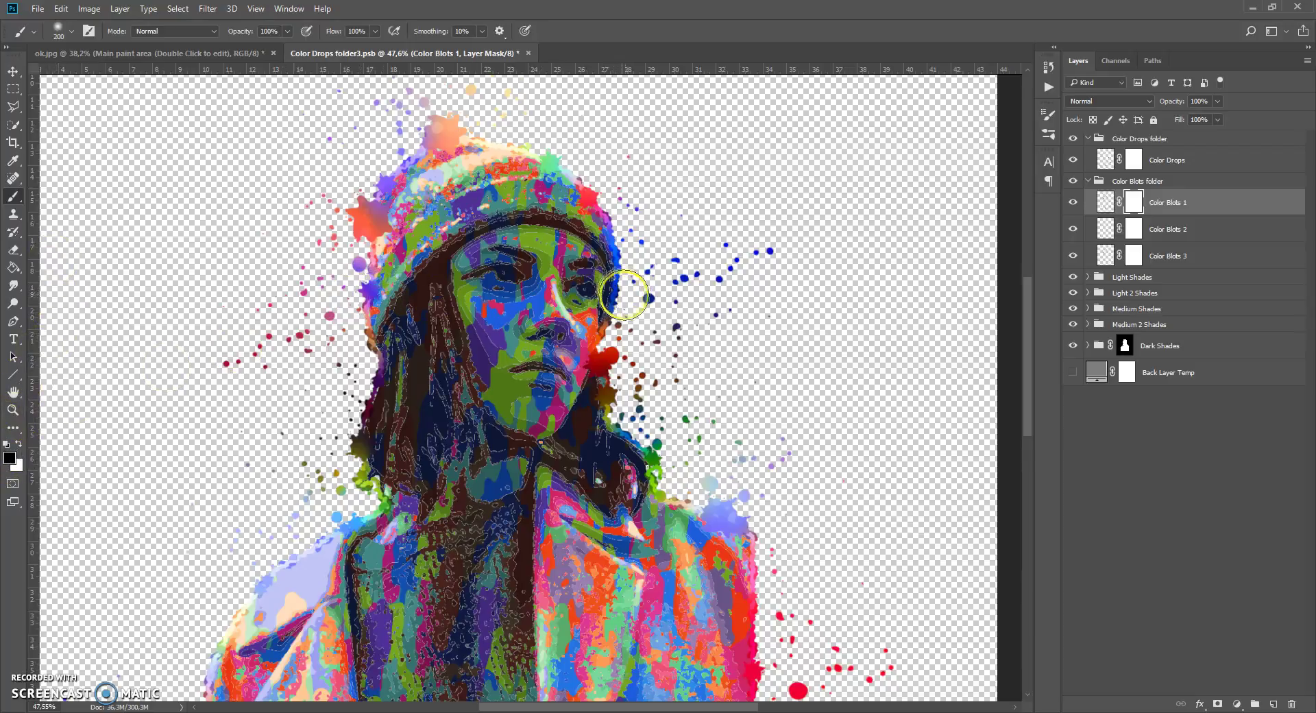
{"action": "mouse_move", "coordinate": [626, 297]}
{"action": "left_mouse_down"}
{"action": "mouse_move", "coordinate": [609, 366]}
{"action": "mouse_move", "coordinate": [616, 380]}
{"action": "mouse_move", "coordinate": [607, 346]}
{"action": "mouse_move", "coordinate": [652, 433]}
{"action": "left_mouse_up"}
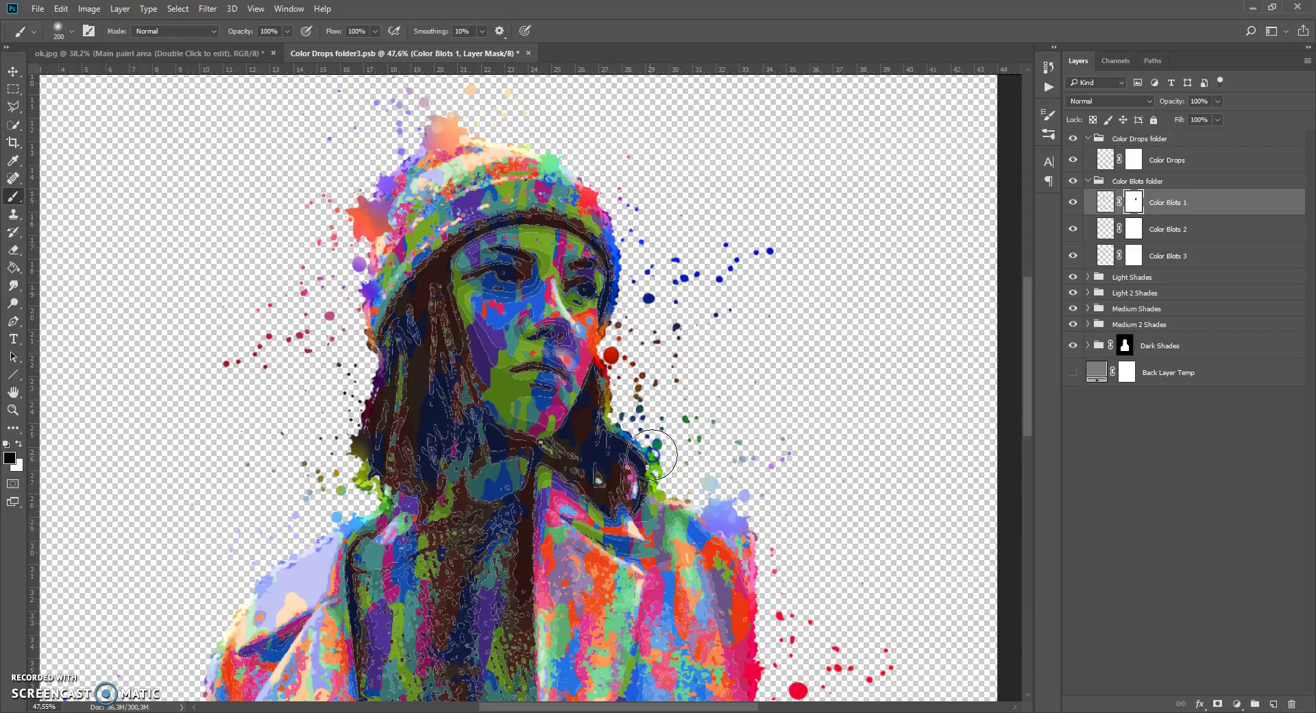
Step: Paint black on the Color Blots 2, Color Blots 3 and Color Drops masks to hide the paint right of the face and hair
{"action": "left_click", "coordinate": [1133, 228]}
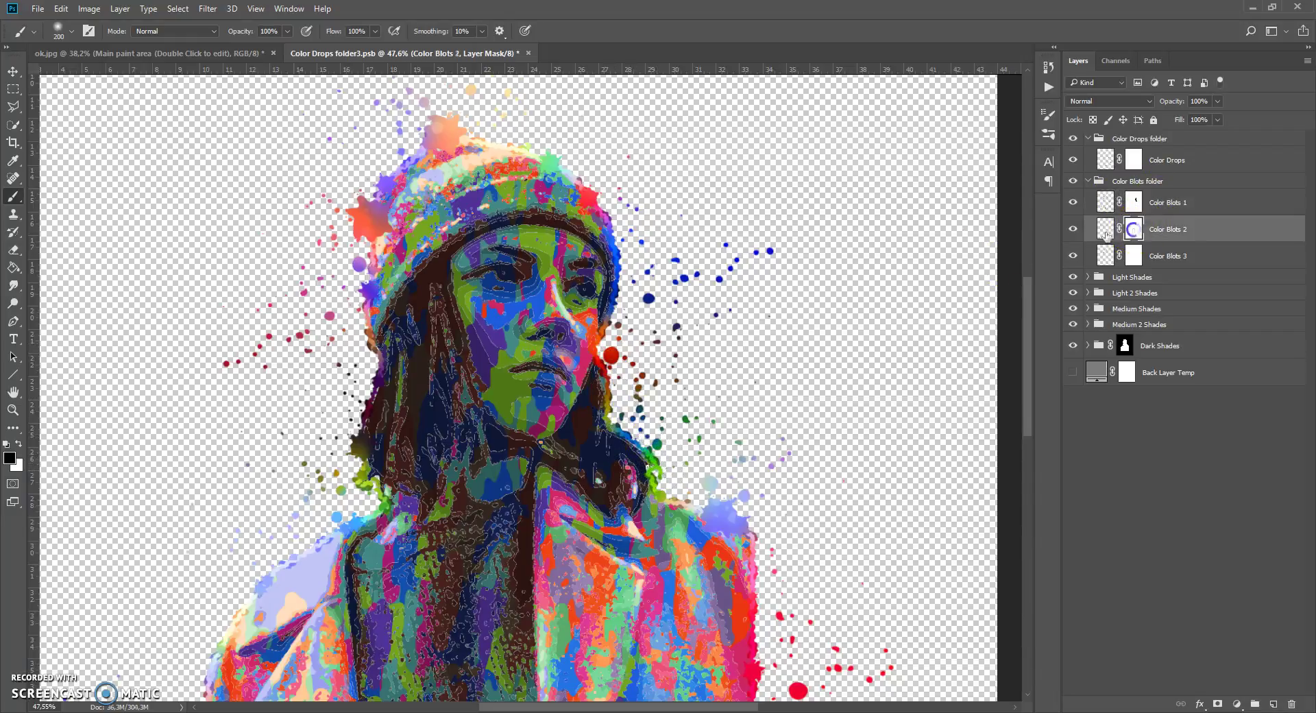
{"action": "mouse_move", "coordinate": [605, 314]}
{"action": "left_mouse_down"}
{"action": "mouse_move", "coordinate": [608, 370]}
{"action": "mouse_move", "coordinate": [644, 445]}
{"action": "mouse_move", "coordinate": [643, 429]}
{"action": "left_mouse_up"}
{"action": "left_click", "coordinate": [1132, 256]}
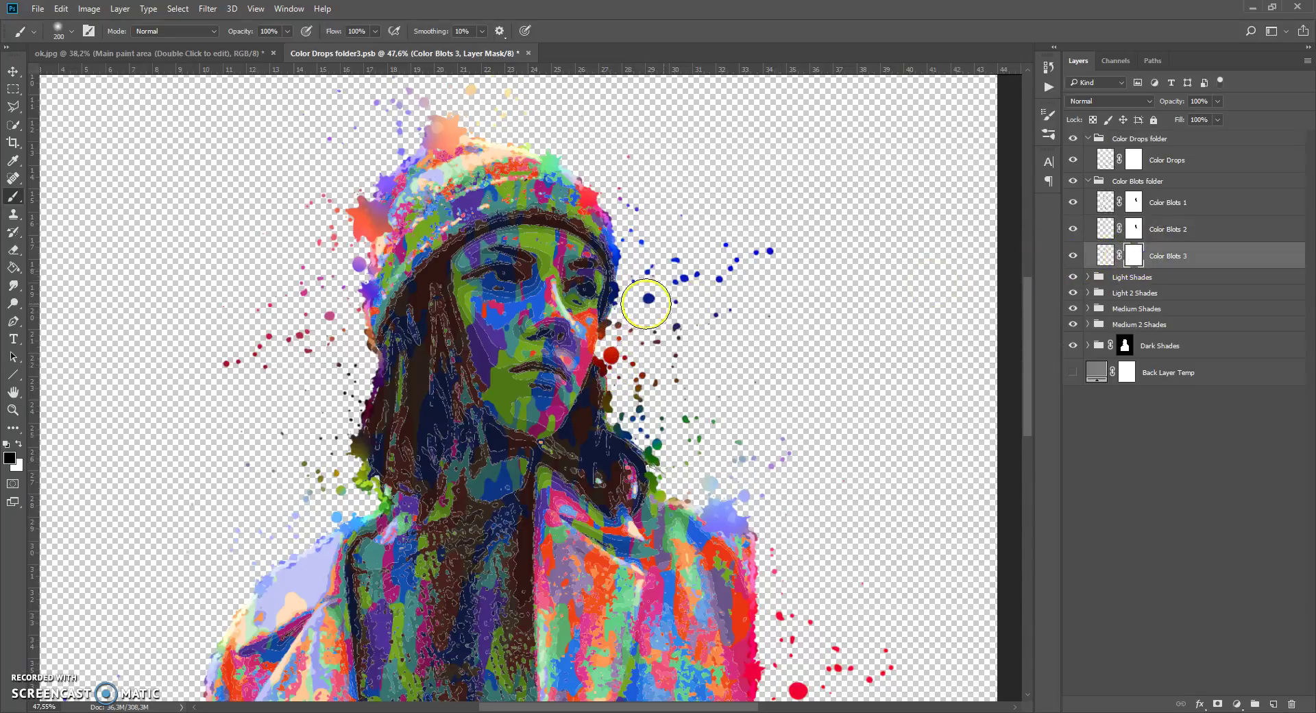
{"action": "mouse_move", "coordinate": [634, 272]}
{"action": "left_mouse_down"}
{"action": "mouse_move", "coordinate": [605, 377]}
{"action": "mouse_move", "coordinate": [605, 357]}
{"action": "mouse_move", "coordinate": [680, 464]}
{"action": "mouse_move", "coordinate": [652, 460]}
{"action": "mouse_move", "coordinate": [603, 391]}
{"action": "mouse_move", "coordinate": [616, 250]}
{"action": "mouse_move", "coordinate": [616, 329]}
{"action": "mouse_move", "coordinate": [644, 460]}
{"action": "left_mouse_up"}
{"action": "left_click", "coordinate": [1133, 160]}
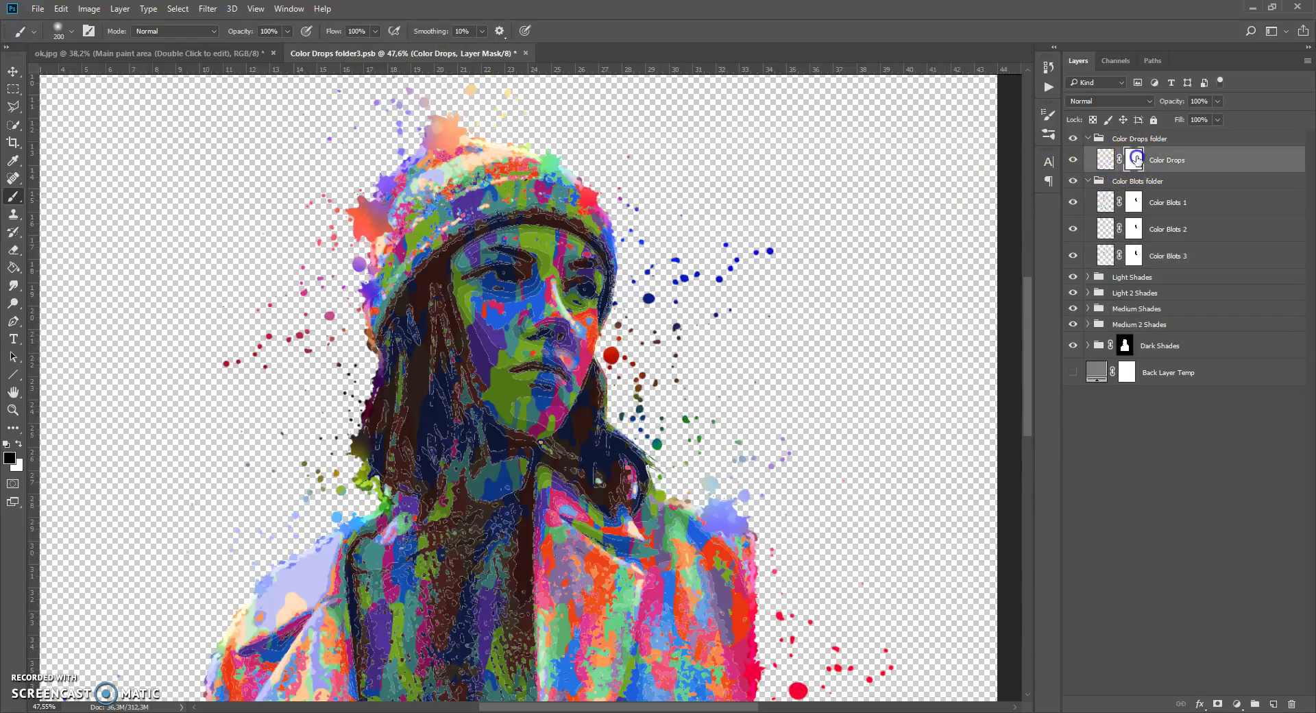
{"action": "mouse_move", "coordinate": [644, 294]}
{"action": "left_mouse_down"}
{"action": "mouse_move", "coordinate": [631, 226]}
{"action": "mouse_move", "coordinate": [617, 421]}
{"action": "mouse_move", "coordinate": [655, 411]}
{"action": "mouse_move", "coordinate": [754, 429]}
{"action": "mouse_move", "coordinate": [673, 299]}
{"action": "mouse_move", "coordinate": [728, 278]}
{"action": "mouse_move", "coordinate": [628, 205]}
{"action": "mouse_move", "coordinate": [788, 429]}
{"action": "mouse_move", "coordinate": [778, 455]}
{"action": "mouse_move", "coordinate": [733, 426]}
{"action": "mouse_move", "coordinate": [651, 220]}
{"action": "left_mouse_up"}
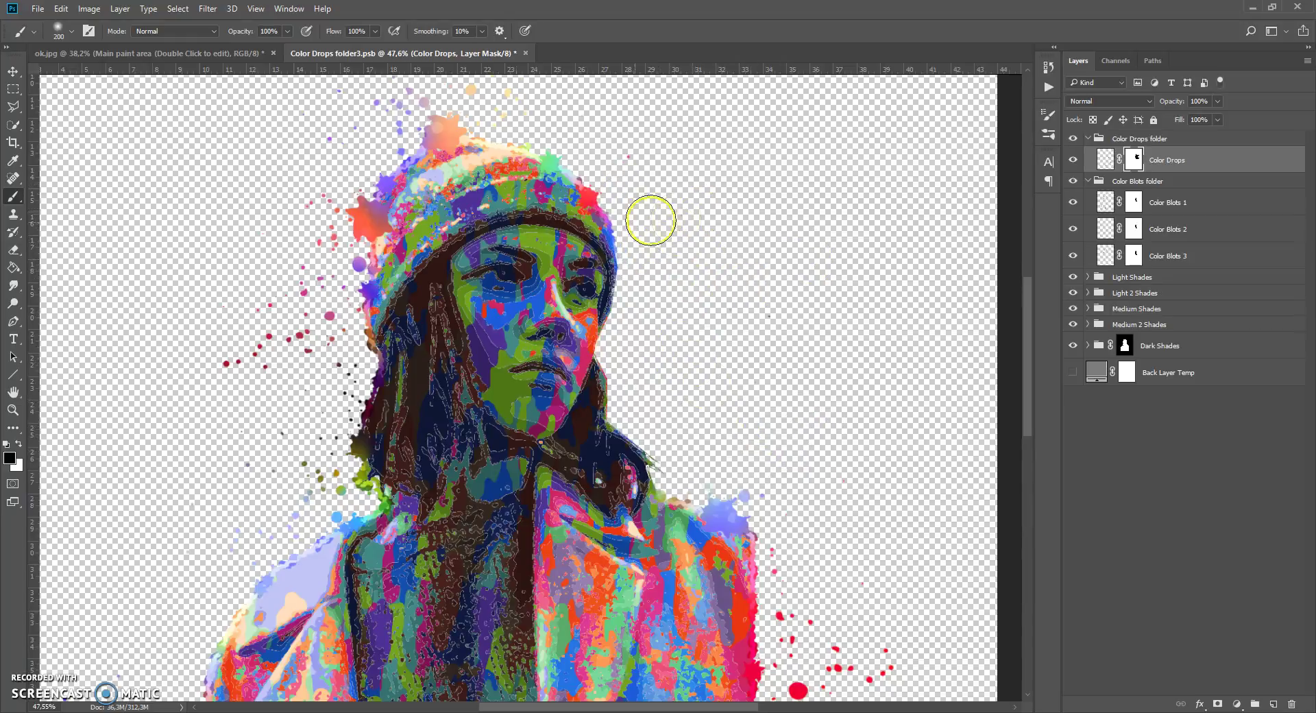
Step: Close Color Drops folder3.psb and save its changes back into the ok.jpg document
{"action": "left_click", "coordinate": [526, 54]}
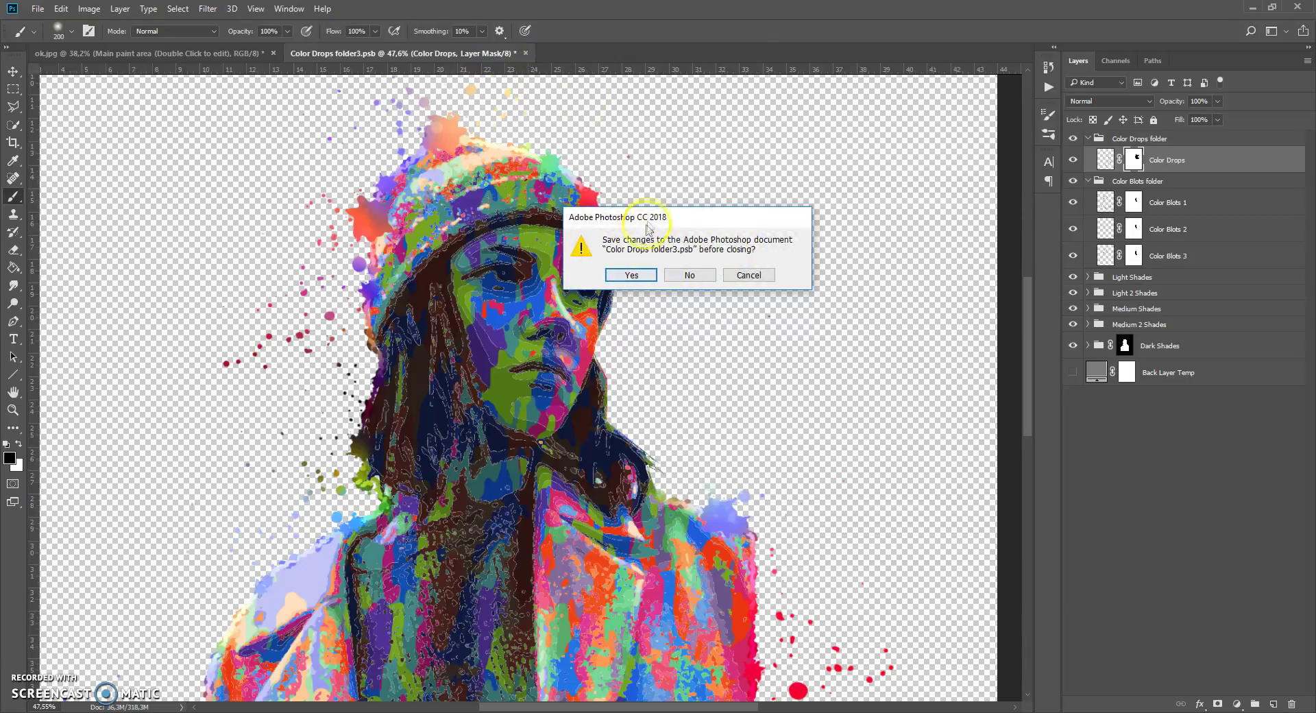
{"action": "left_click_drag", "start_coordinate": [654, 218], "coordinate": [633, 217]}
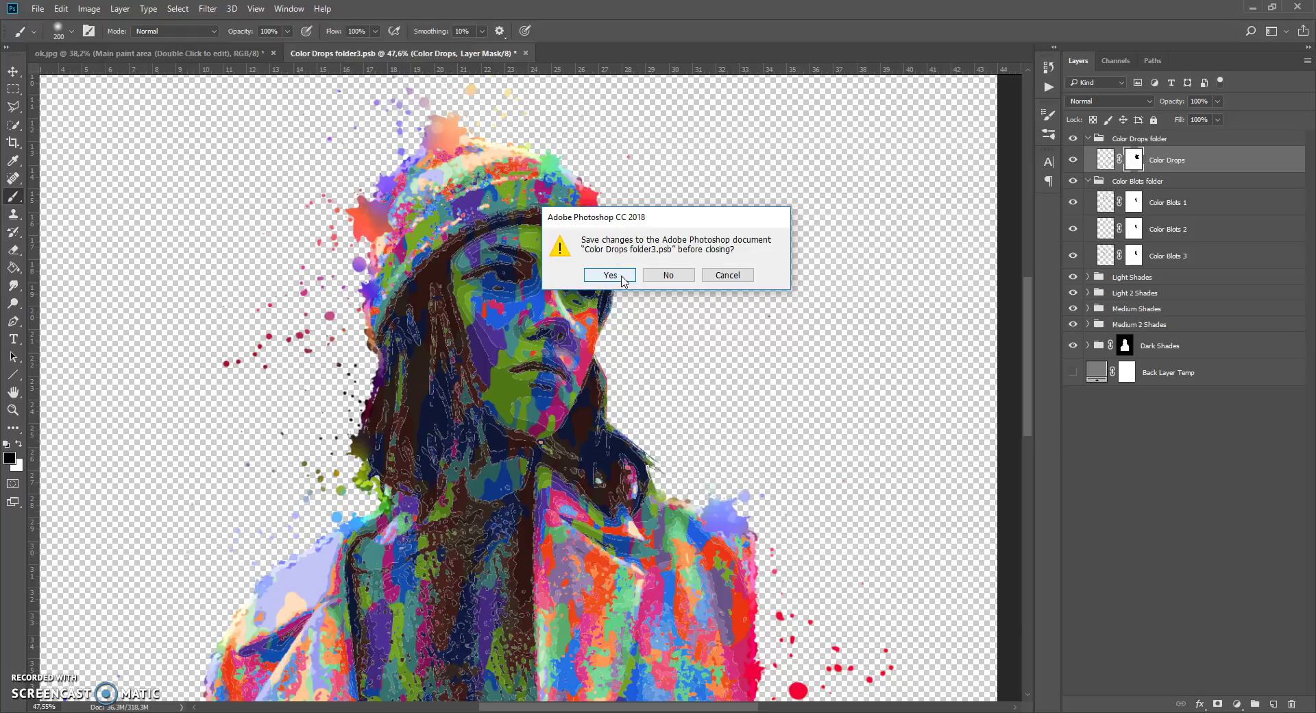
{"action": "left_click", "coordinate": [610, 274]}
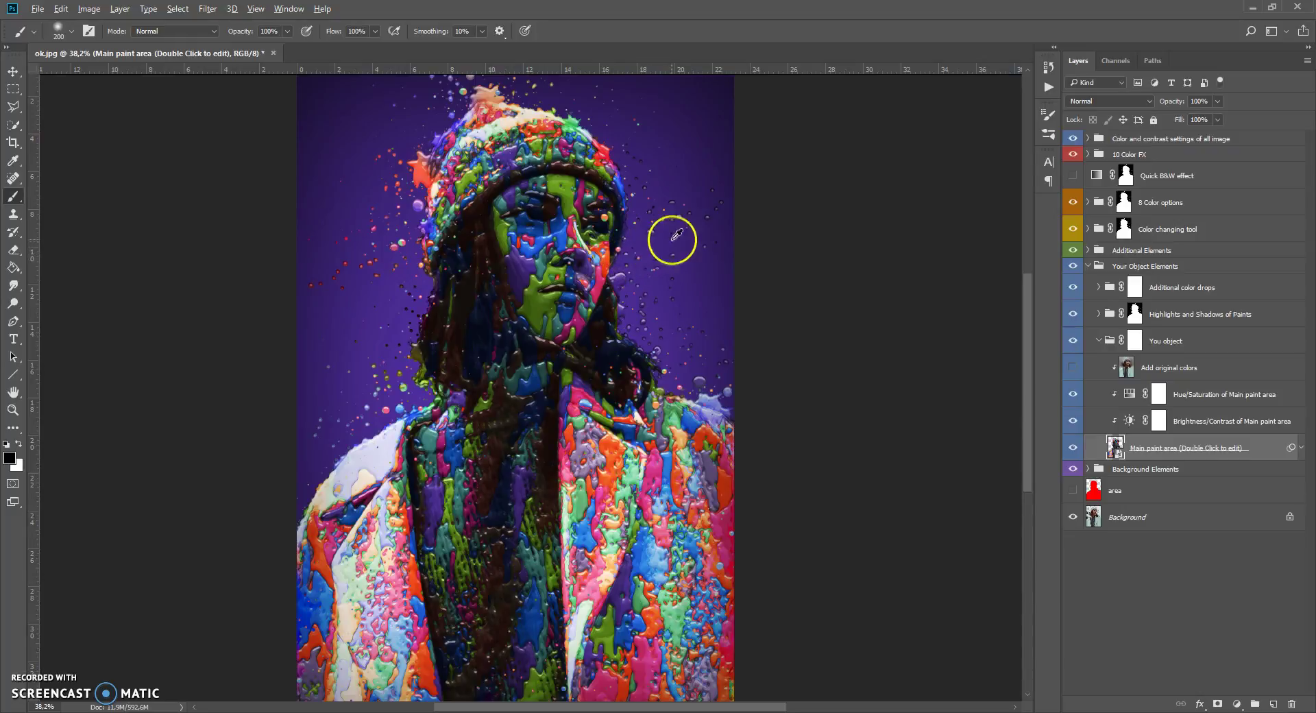
Step: Compare the portrait with the Highlights and Shadows of Paints group hidden and shown
{"action": "scroll", "coordinate": [669, 235], "scroll_direction": "up", "scroll_amount": 3}
{"action": "scroll", "coordinate": [616, 299], "scroll_direction": "up", "scroll_amount": 2}
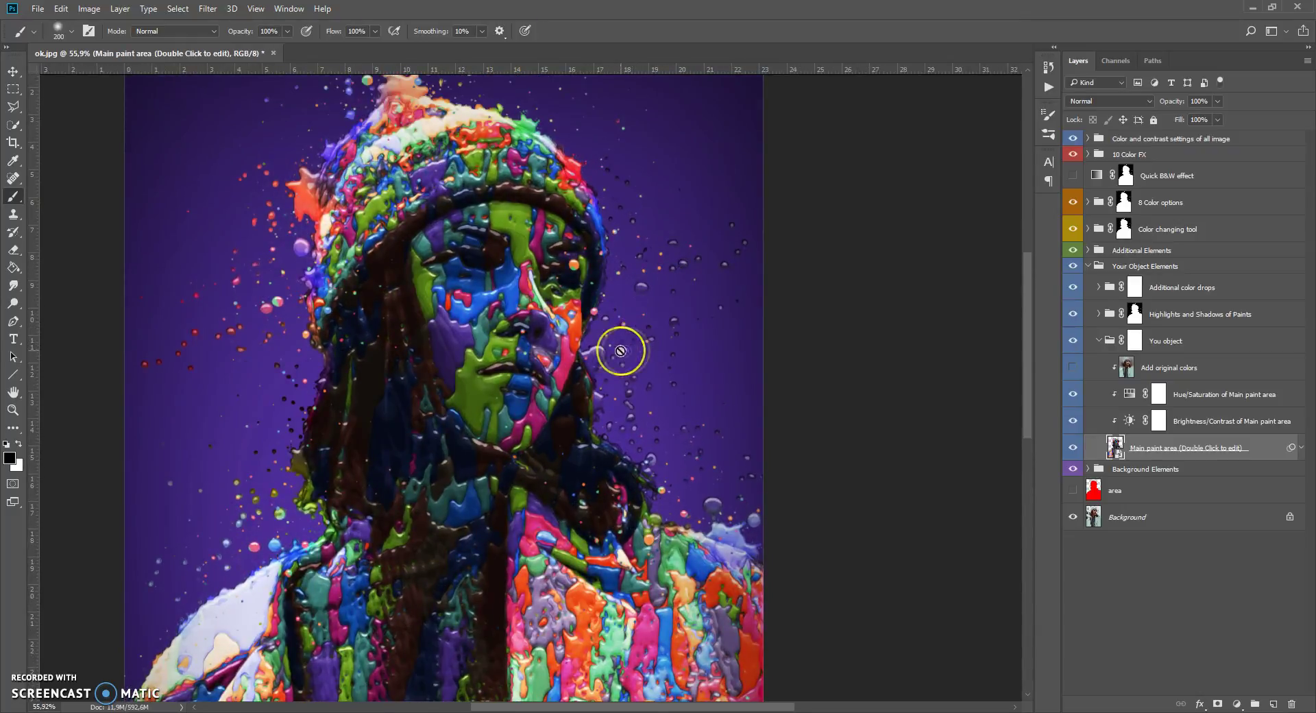
{"action": "mouse_move", "coordinate": [607, 339]}
{"action": "left_mouse_down"}
{"action": "mouse_move", "coordinate": [646, 317]}
{"action": "mouse_move", "coordinate": [1128, 316]}
{"action": "mouse_move", "coordinate": [1073, 315]}
{"action": "left_mouse_up"}
{"action": "left_click", "coordinate": [1072, 315]}
{"action": "left_click", "coordinate": [1073, 315]}
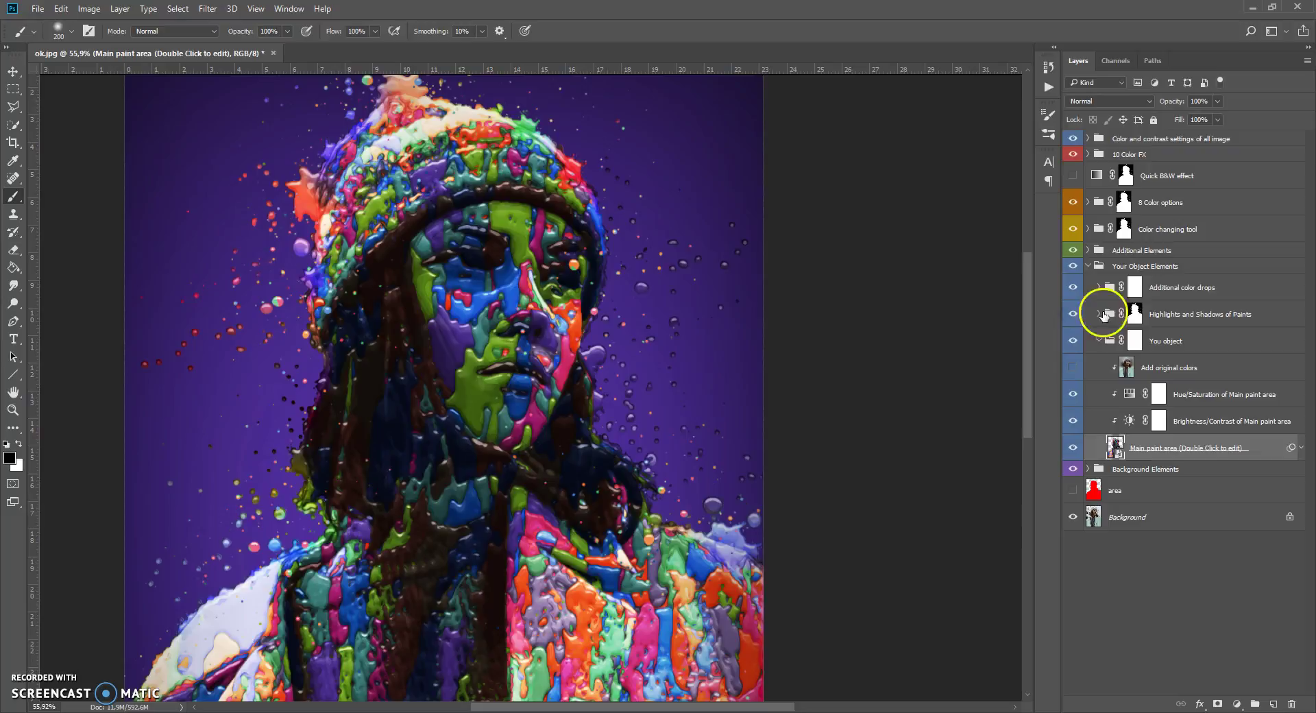
Step: Try painting black on the Highlights and Shadows of Paints mask to remove the leftover drop highlights right of the portrait
{"action": "mouse_move", "coordinate": [1132, 312]}
{"action": "left_mouse_down"}
{"action": "mouse_move", "coordinate": [1131, 343]}
{"action": "mouse_move", "coordinate": [1109, 340]}
{"action": "mouse_move", "coordinate": [1119, 463]}
{"action": "mouse_move", "coordinate": [1133, 315]}
{"action": "mouse_move", "coordinate": [1134, 370]}
{"action": "mouse_move", "coordinate": [1128, 329]}
{"action": "mouse_move", "coordinate": [1135, 314]}
{"action": "mouse_move", "coordinate": [1164, 312]}
{"action": "mouse_move", "coordinate": [1147, 319]}
{"action": "left_mouse_up"}
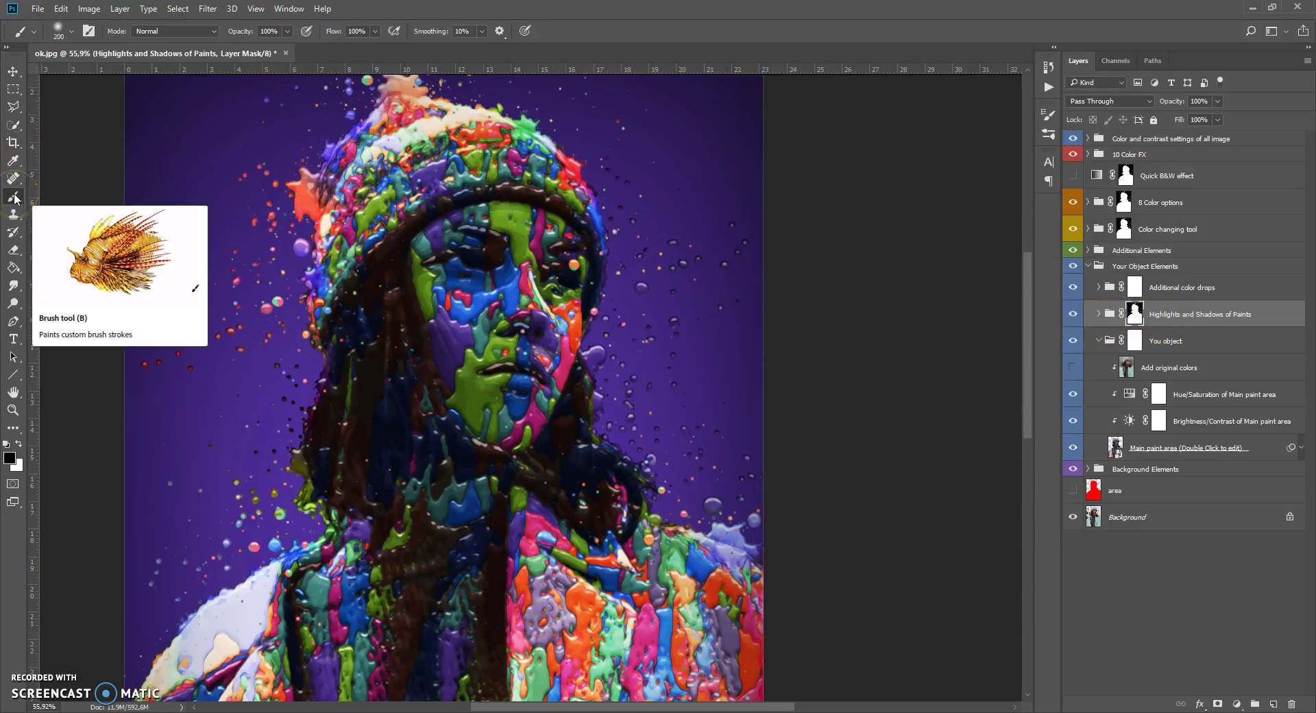
{"action": "left_click_drag", "start_coordinate": [563, 281], "coordinate": [644, 288]}
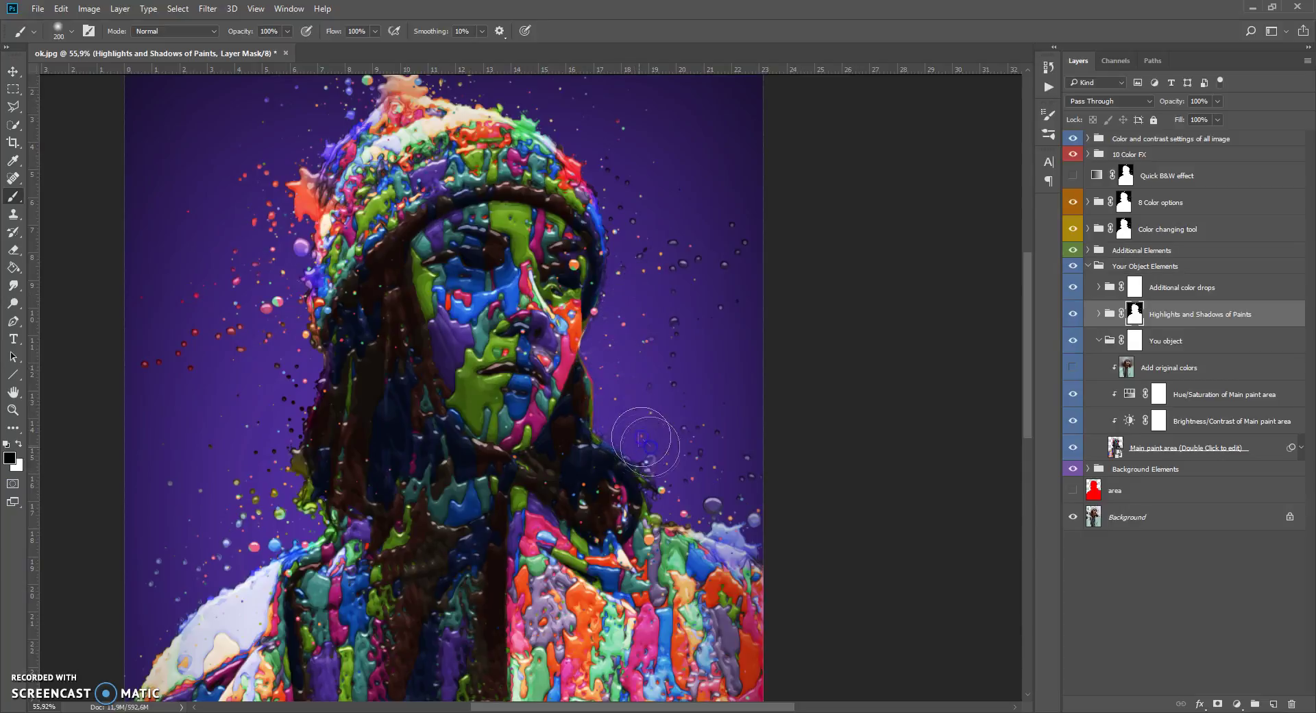
{"action": "left_click_drag", "start_coordinate": [734, 446], "coordinate": [698, 323]}
{"action": "mouse_move", "coordinate": [719, 231]}
{"action": "left_mouse_down"}
{"action": "mouse_move", "coordinate": [663, 242]}
{"action": "mouse_move", "coordinate": [617, 178]}
{"action": "mouse_move", "coordinate": [669, 342]}
{"action": "mouse_move", "coordinate": [673, 331]}
{"action": "mouse_move", "coordinate": [617, 358]}
{"action": "left_mouse_up"}
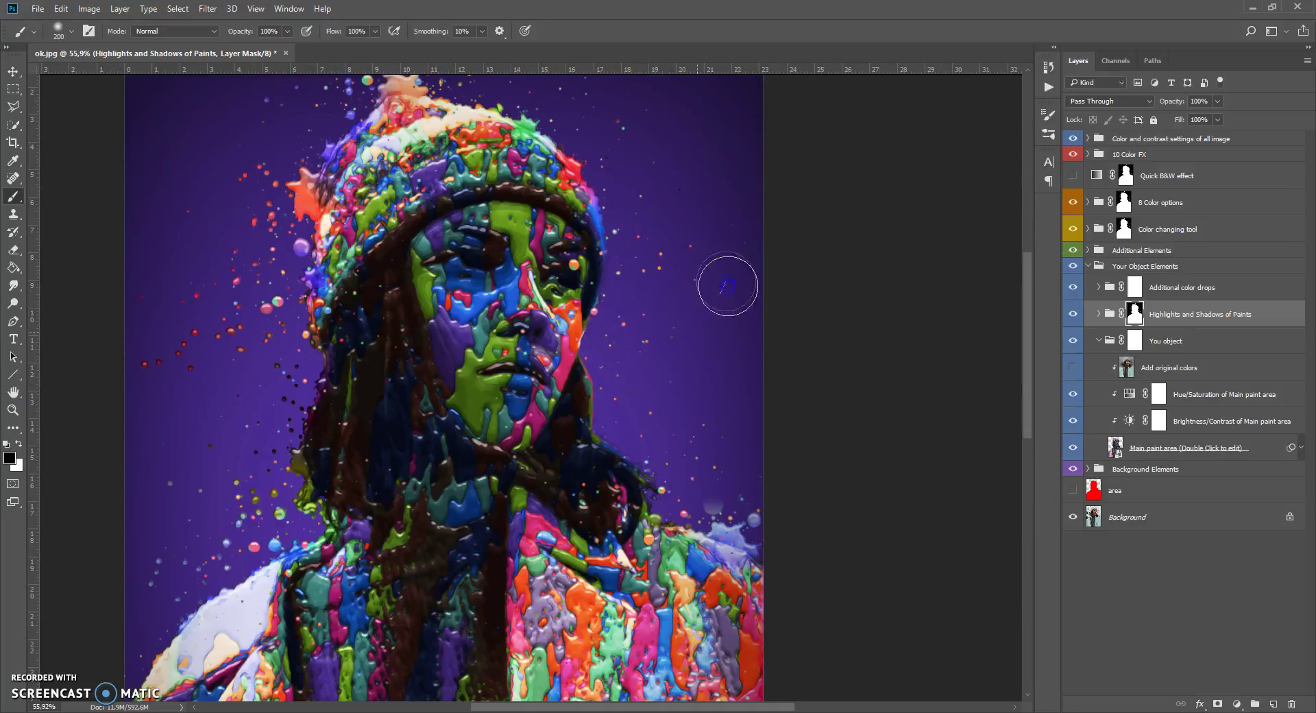
{"action": "mouse_move", "coordinate": [707, 487]}
{"action": "left_mouse_down"}
{"action": "mouse_move", "coordinate": [664, 426]}
{"action": "mouse_move", "coordinate": [657, 290]}
{"action": "mouse_move", "coordinate": [614, 160]}
{"action": "mouse_move", "coordinate": [647, 161]}
{"action": "mouse_move", "coordinate": [669, 196]}
{"action": "mouse_move", "coordinate": [628, 418]}
{"action": "mouse_move", "coordinate": [659, 451]}
{"action": "mouse_move", "coordinate": [694, 460]}
{"action": "mouse_move", "coordinate": [817, 358]}
{"action": "mouse_move", "coordinate": [774, 251]}
{"action": "mouse_move", "coordinate": [738, 274]}
{"action": "left_mouse_up"}
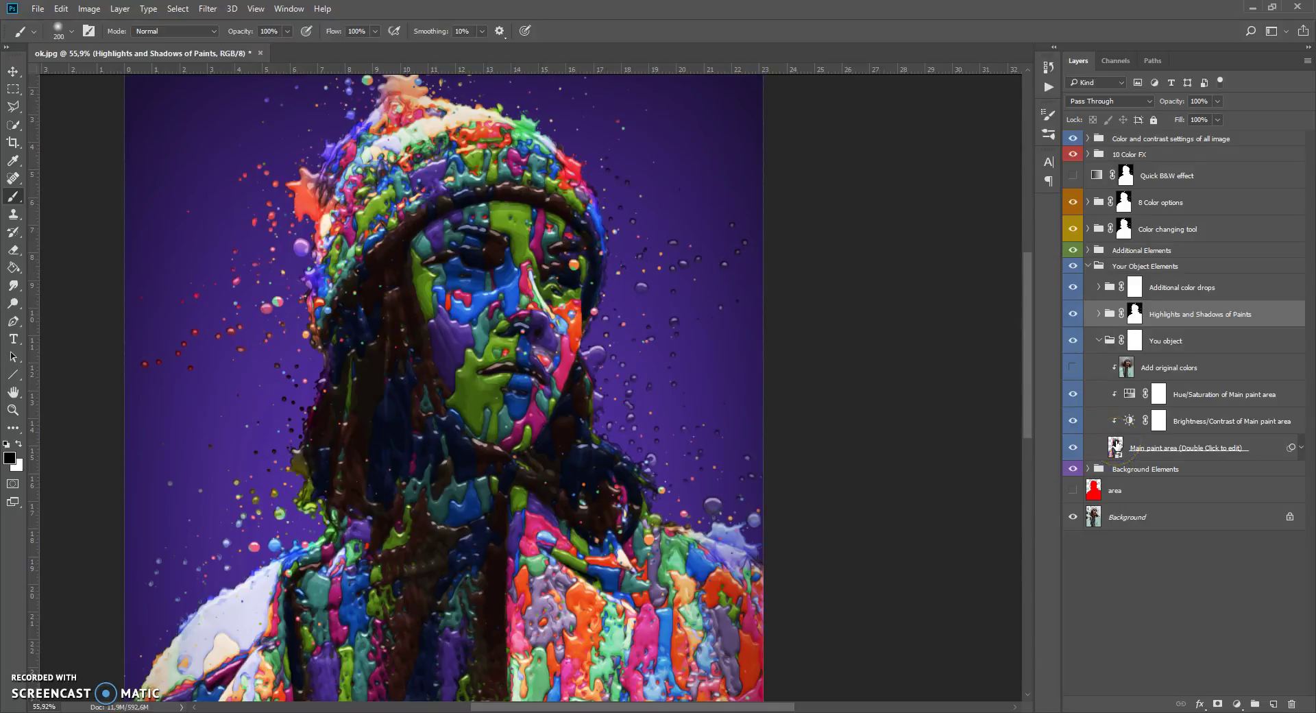
Step: Load the Main paint area layer's outline as a selection and replace the Highlights and Shadows of Paints group mask with it
{"action": "left_click_drag", "start_coordinate": [1124, 323], "coordinate": [1115, 444]}
{"action": "left_click", "coordinate": [1116, 446]}
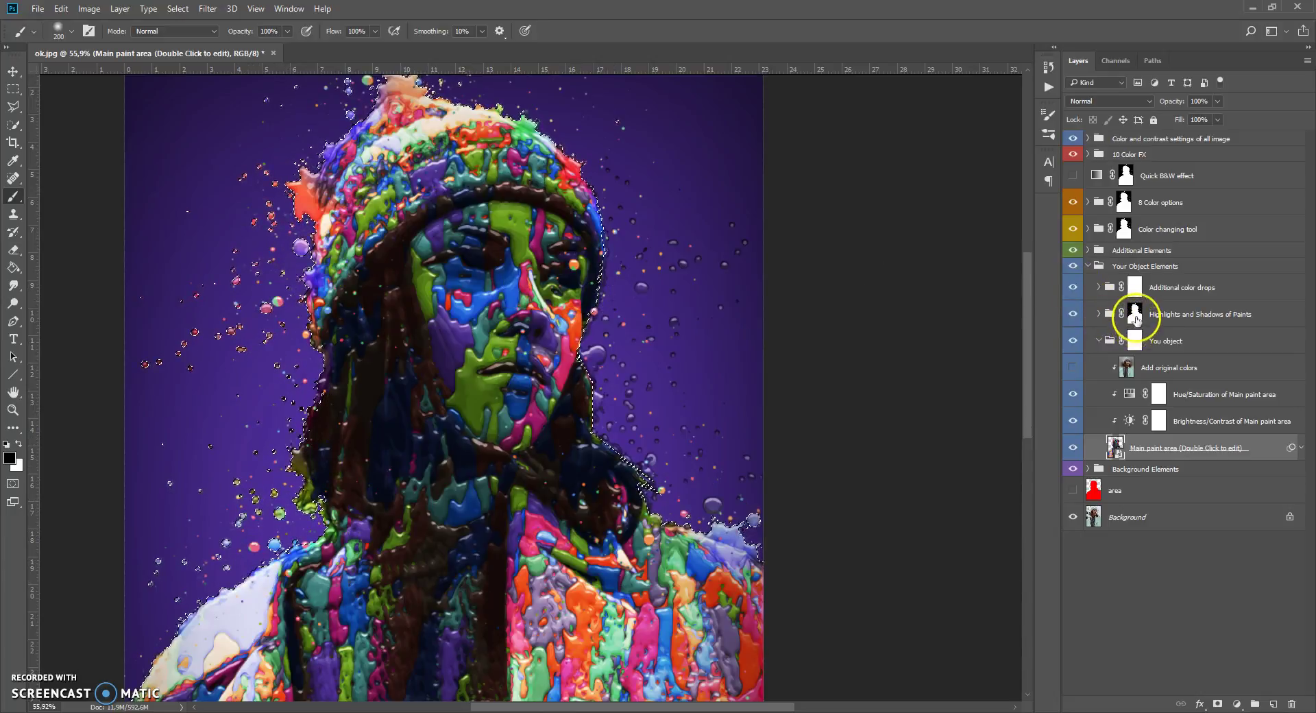
{"action": "left_click", "coordinate": [1134, 317]}
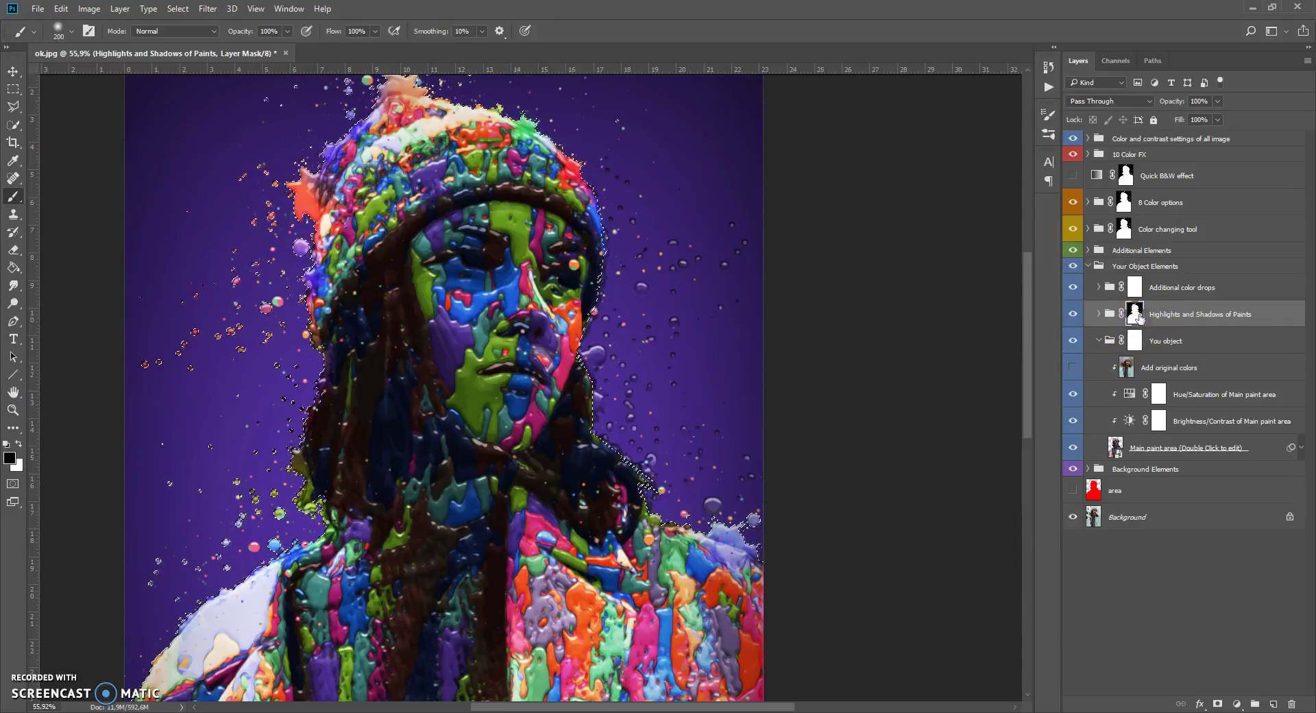
{"action": "right_click", "coordinate": [1133, 310]}
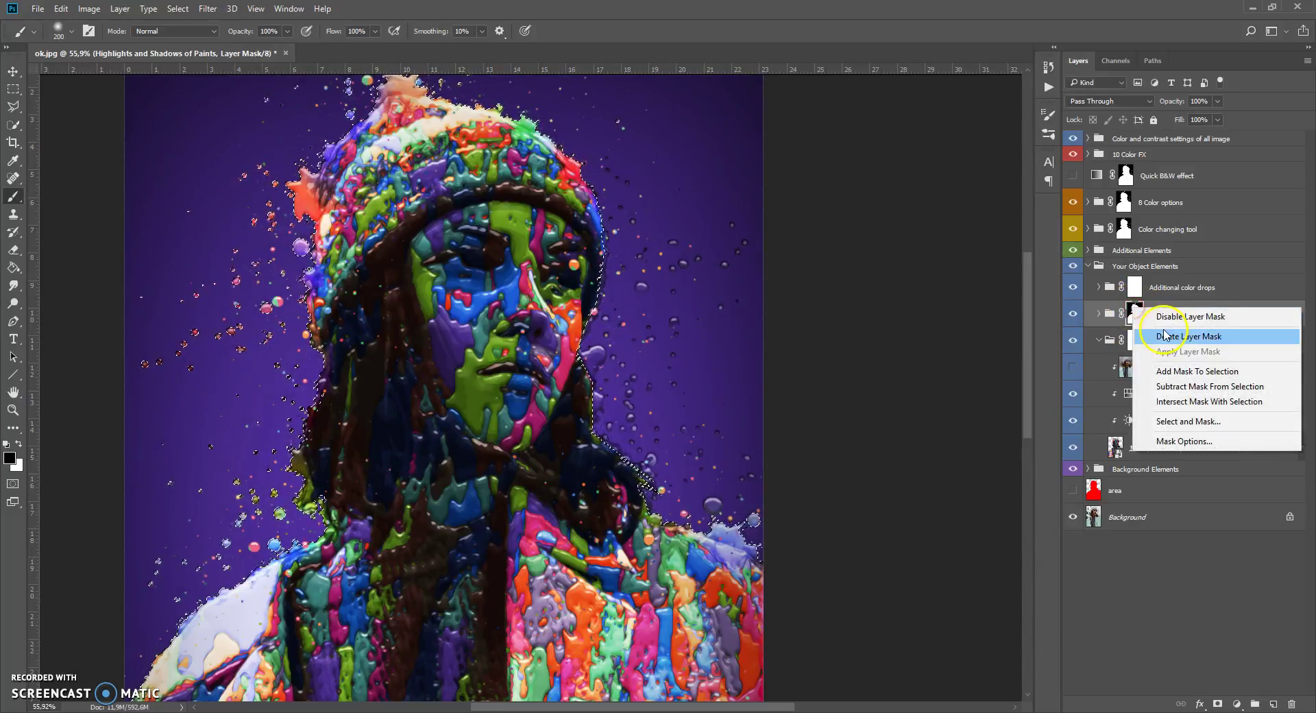
{"action": "left_click", "coordinate": [1167, 337]}
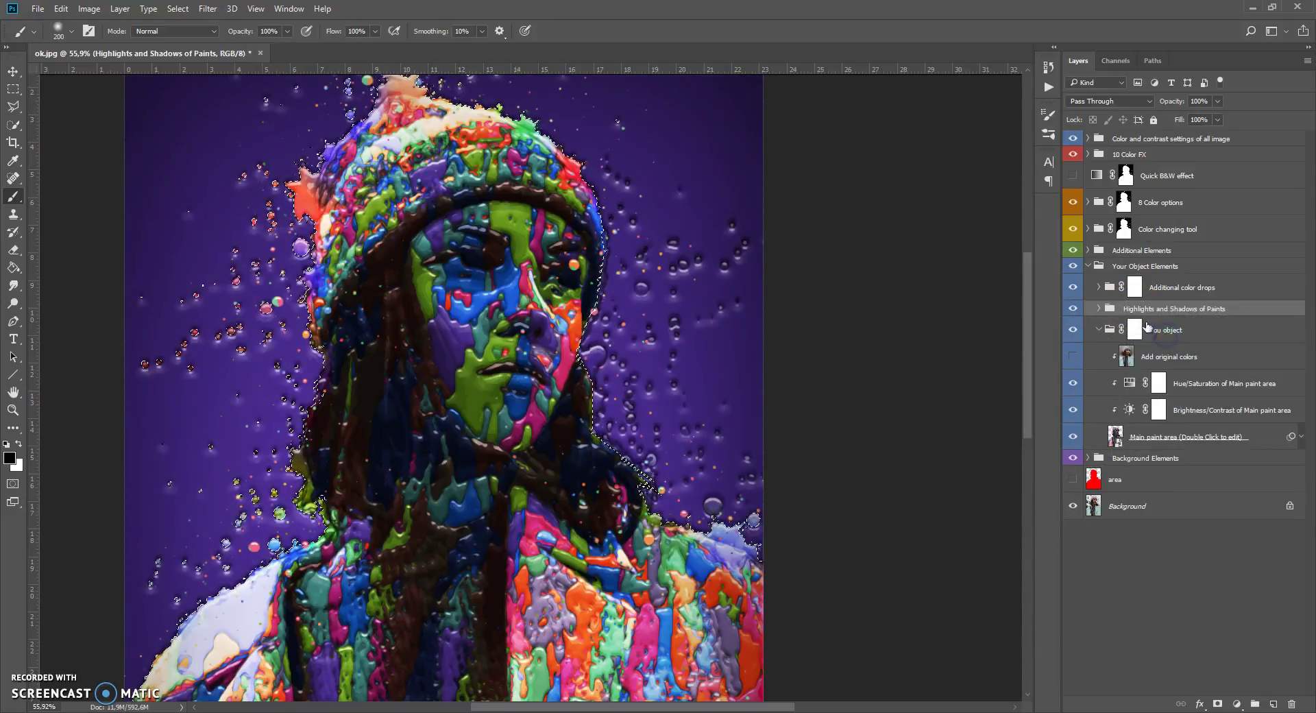
{"action": "left_click", "coordinate": [1217, 704]}
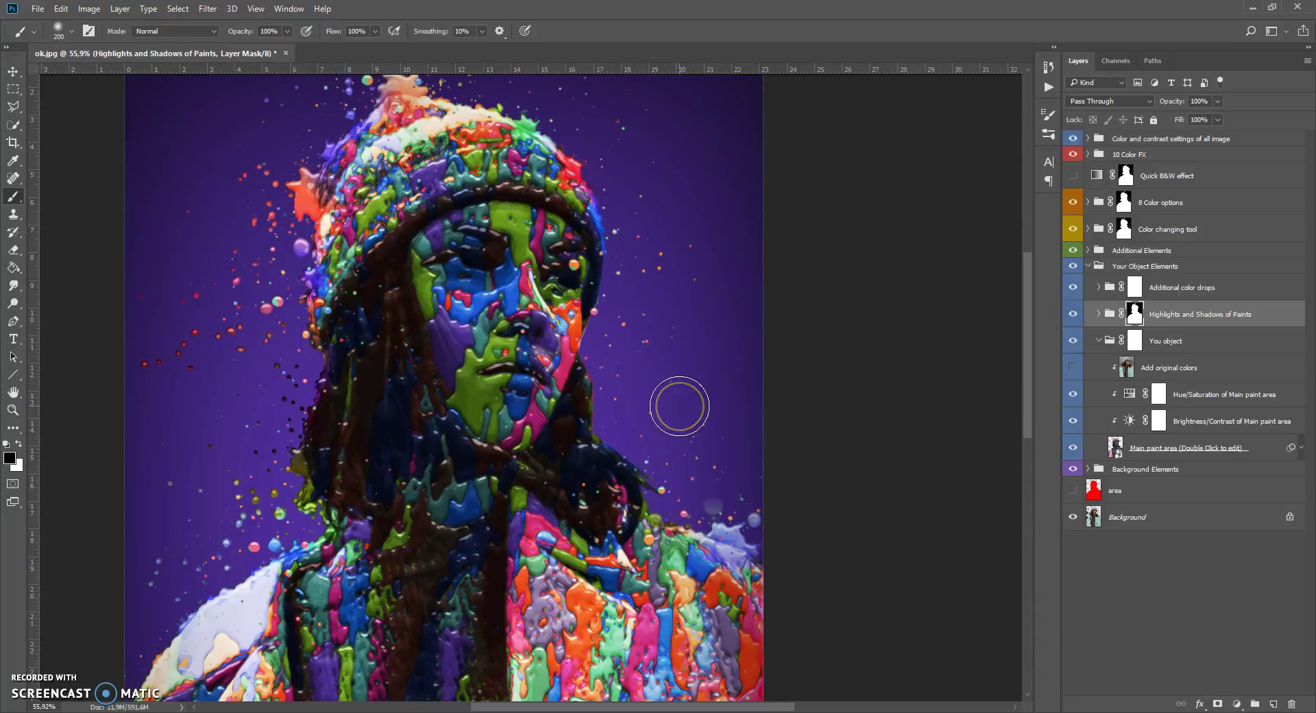
Step: Open the Main paint area smart object for editing and target the Color Drops layer mask
{"action": "left_click", "coordinate": [1115, 447]}
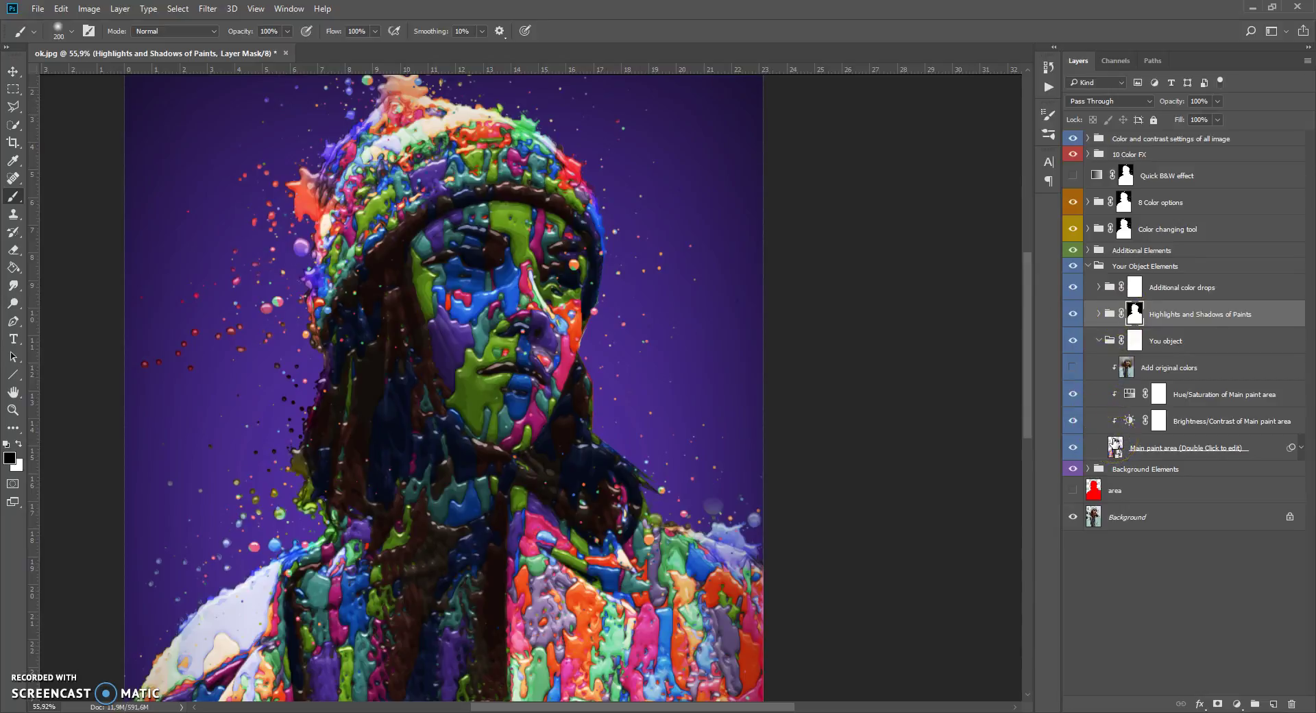
{"action": "double_click", "coordinate": [1115, 446]}
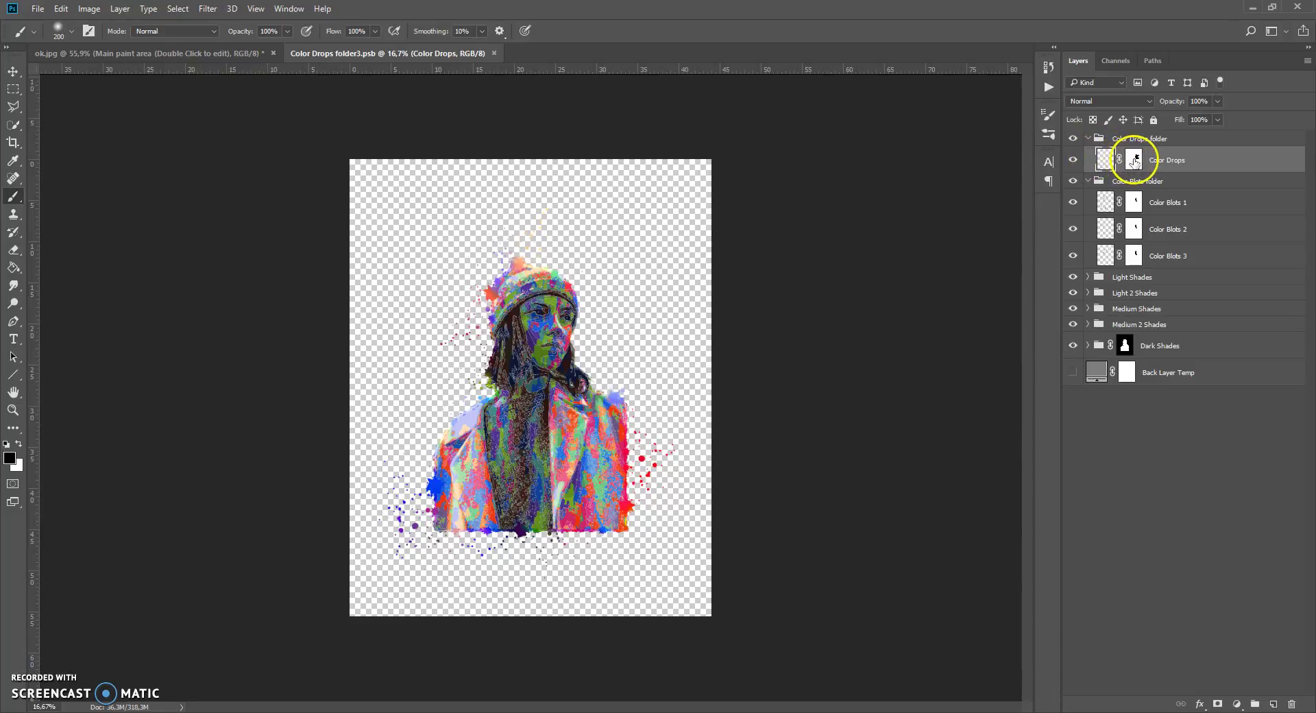
{"action": "left_click", "coordinate": [1134, 161]}
{"action": "scroll", "coordinate": [603, 302], "scroll_direction": "up", "scroll_amount": 8}
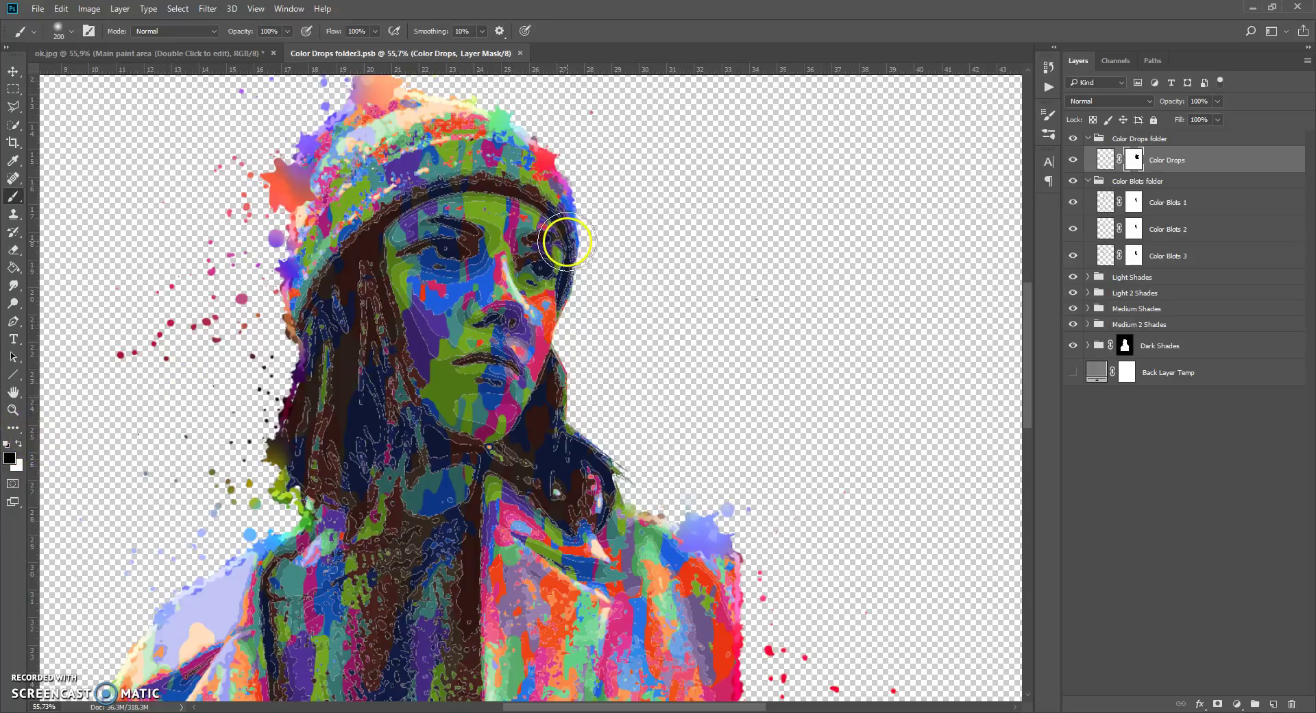
Step: Switch the brush color to white and paint the Color Drops mask to restore the drops right of the face
{"action": "mouse_move", "coordinate": [606, 221]}
{"action": "left_mouse_down"}
{"action": "mouse_move", "coordinate": [614, 264]}
{"action": "mouse_move", "coordinate": [587, 352]}
{"action": "mouse_move", "coordinate": [571, 357]}
{"action": "left_mouse_up"}
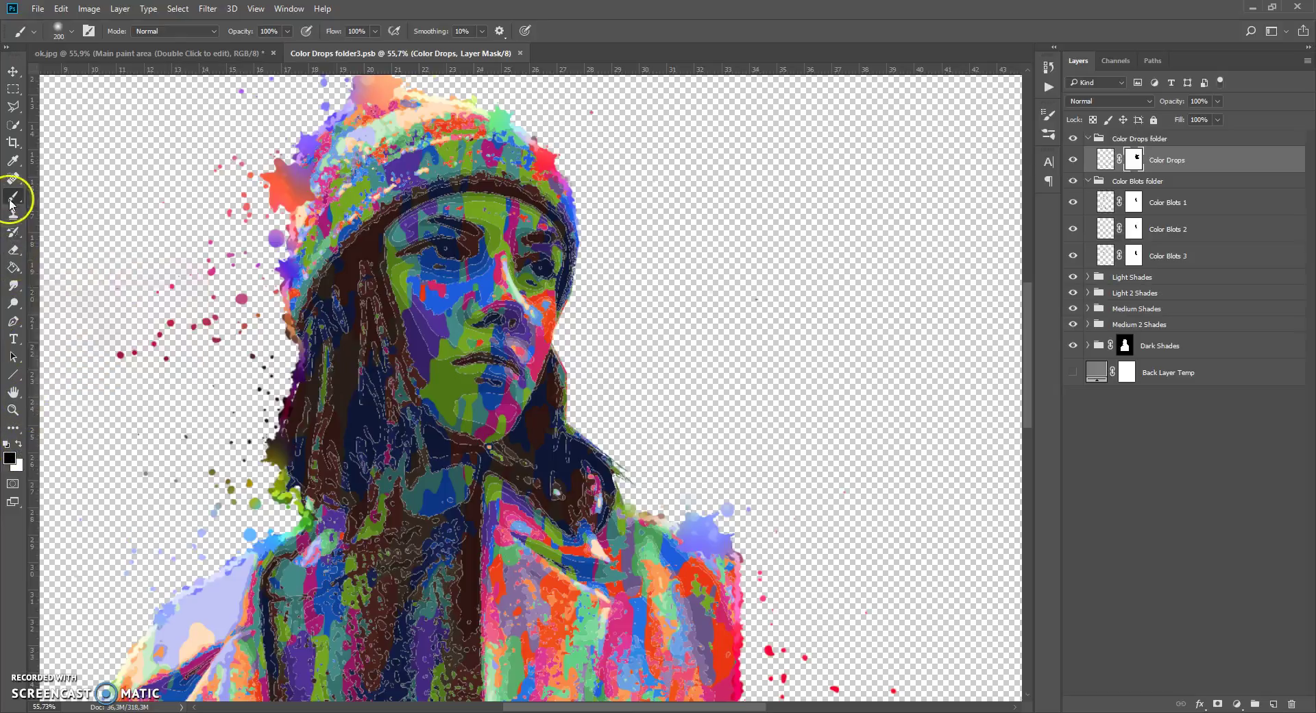
{"action": "left_click", "coordinate": [20, 447]}
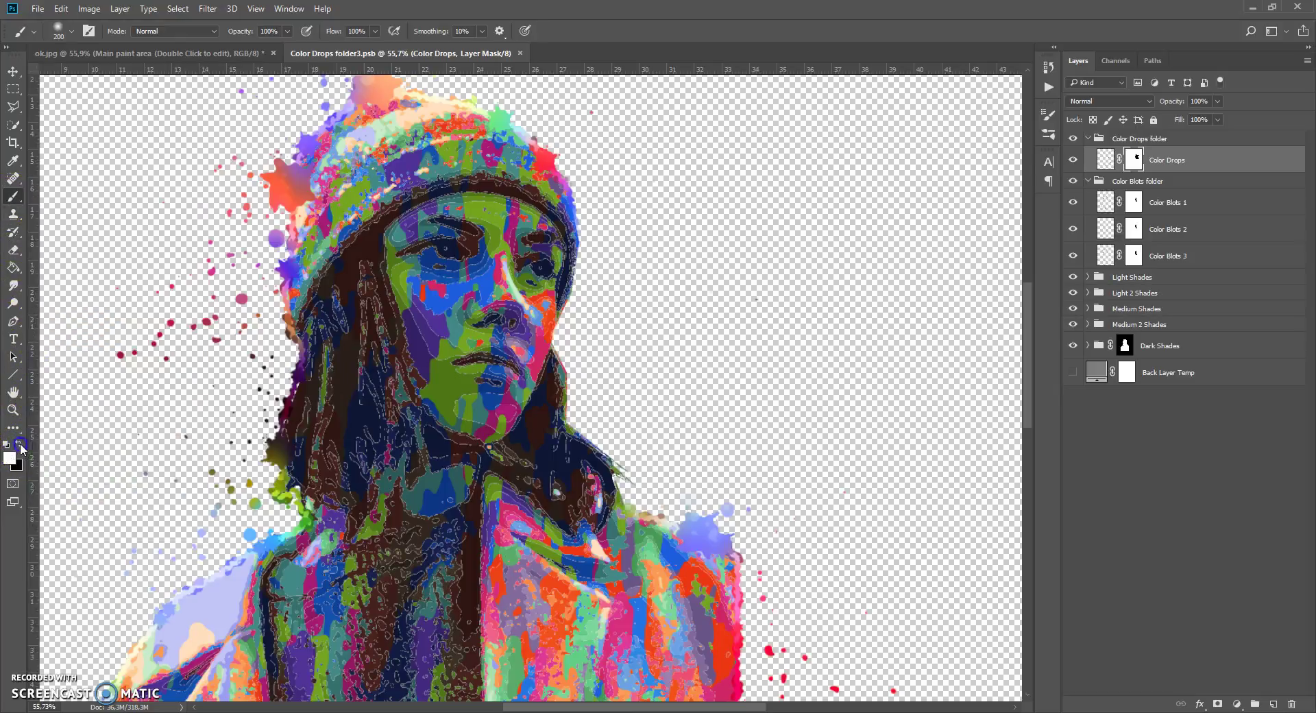
{"action": "left_click_drag", "start_coordinate": [608, 153], "coordinate": [603, 382]}
{"action": "left_click", "coordinate": [651, 381]}
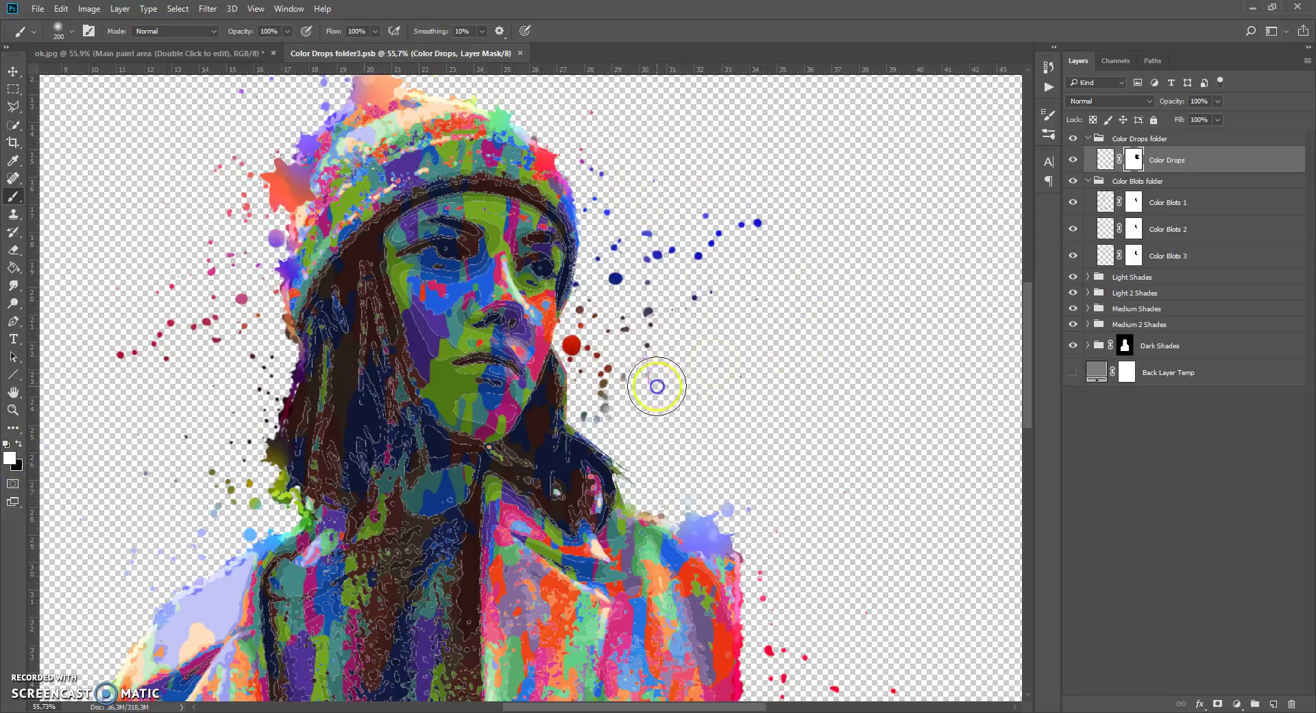
{"action": "left_click", "coordinate": [713, 166]}
{"action": "left_click", "coordinate": [617, 314]}
{"action": "left_click", "coordinate": [695, 475]}
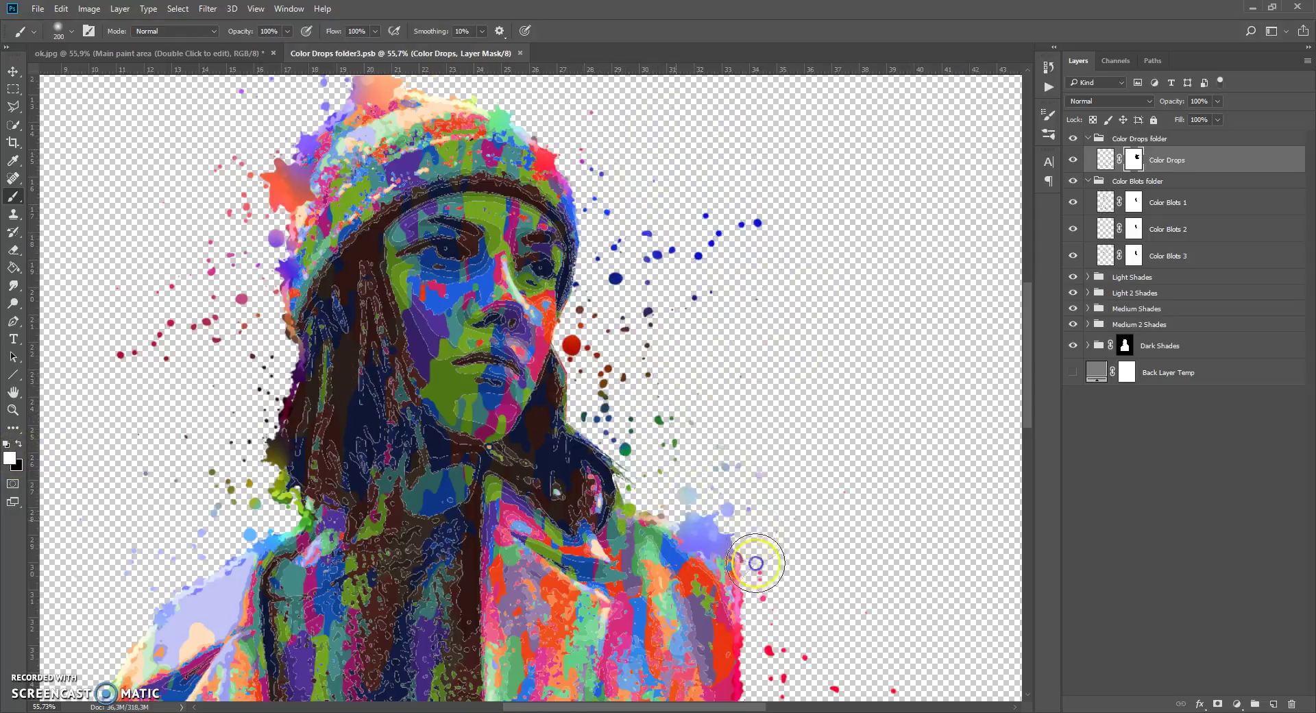
{"action": "left_click", "coordinate": [727, 462]}
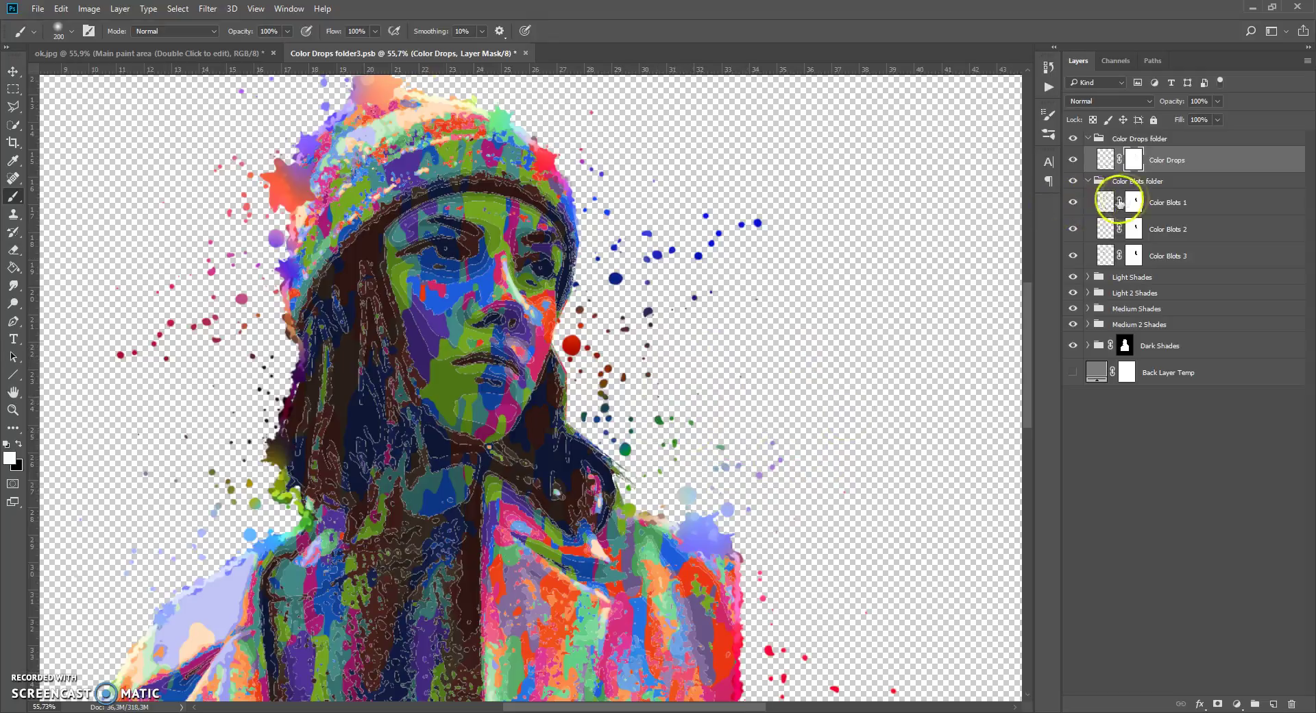
Step: Paint white on the Color Blots 1 and Color Blots 2 layer masks to restore the blots right of the face
{"action": "left_click", "coordinate": [1134, 202]}
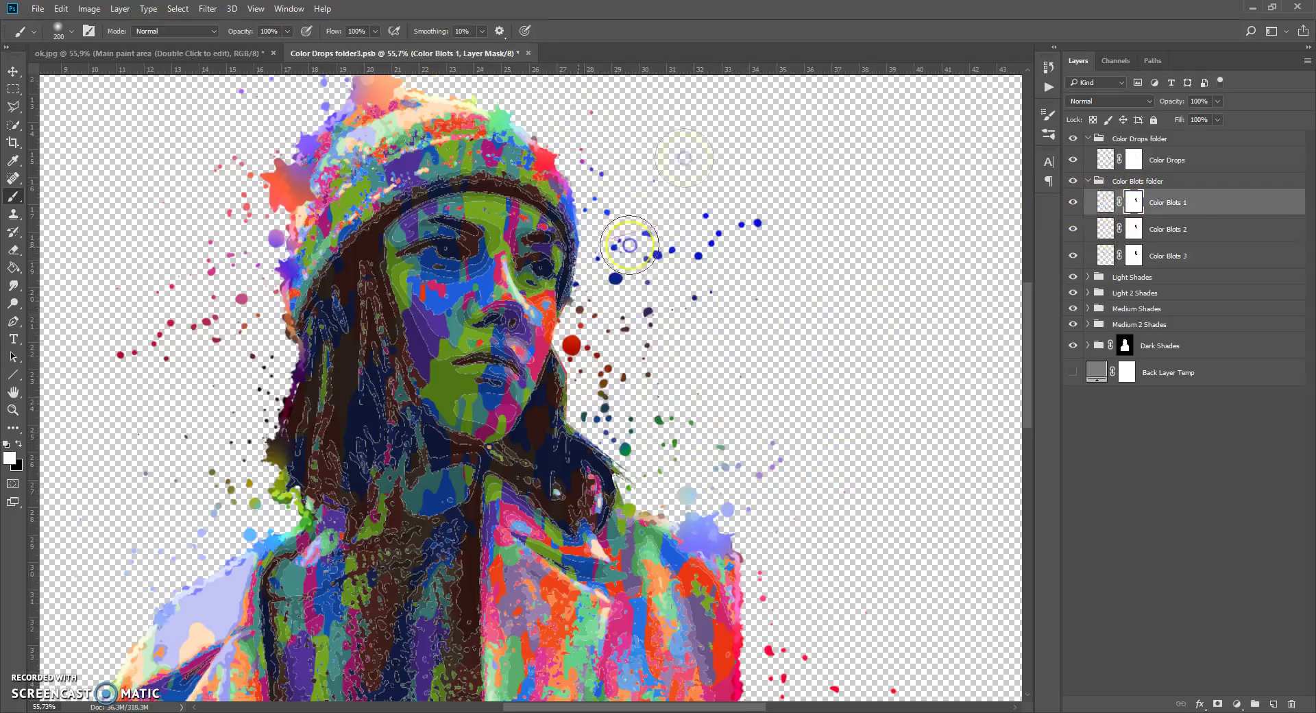
{"action": "left_click", "coordinate": [575, 425]}
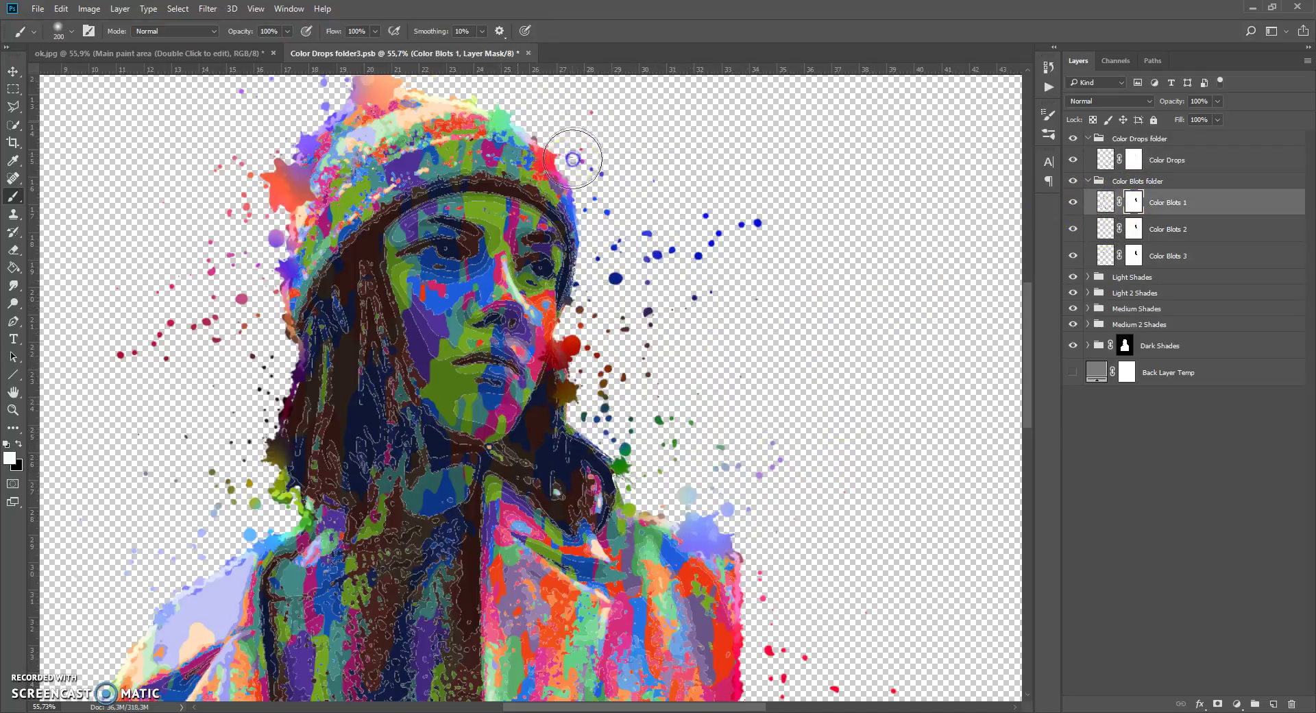
{"action": "left_click", "coordinate": [1134, 229]}
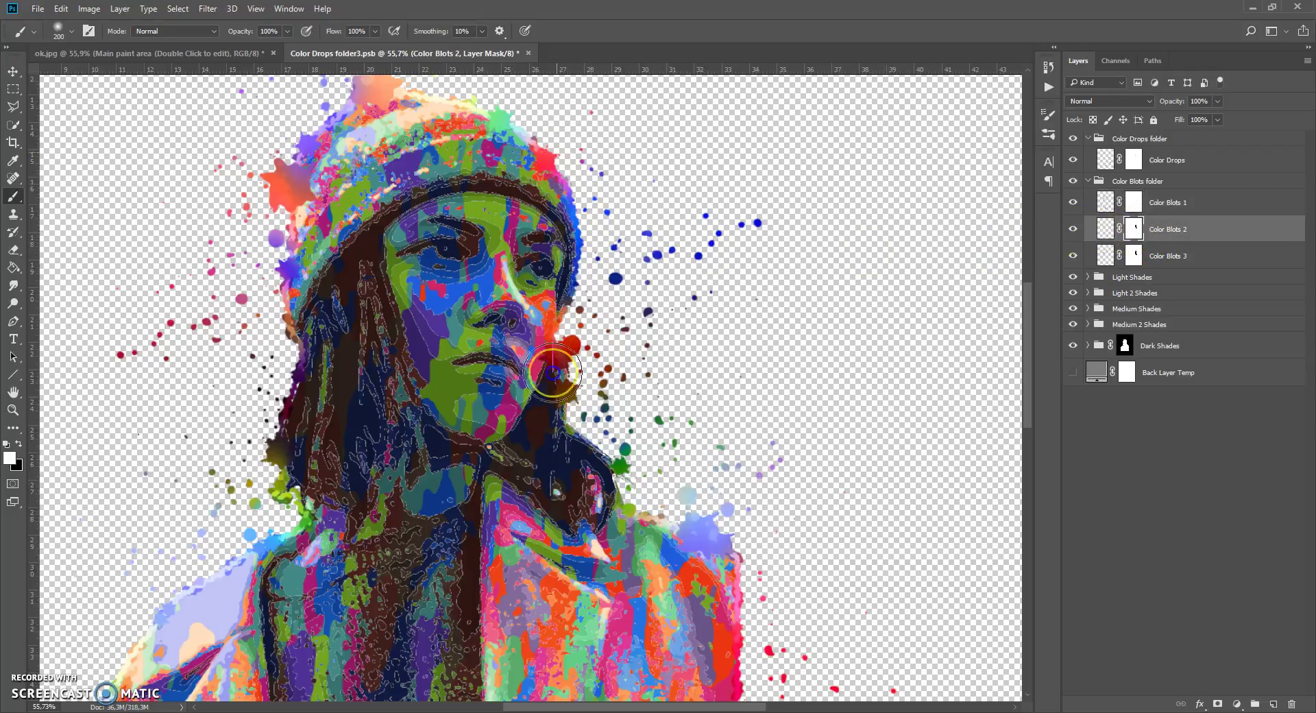
{"action": "left_click", "coordinate": [581, 304]}
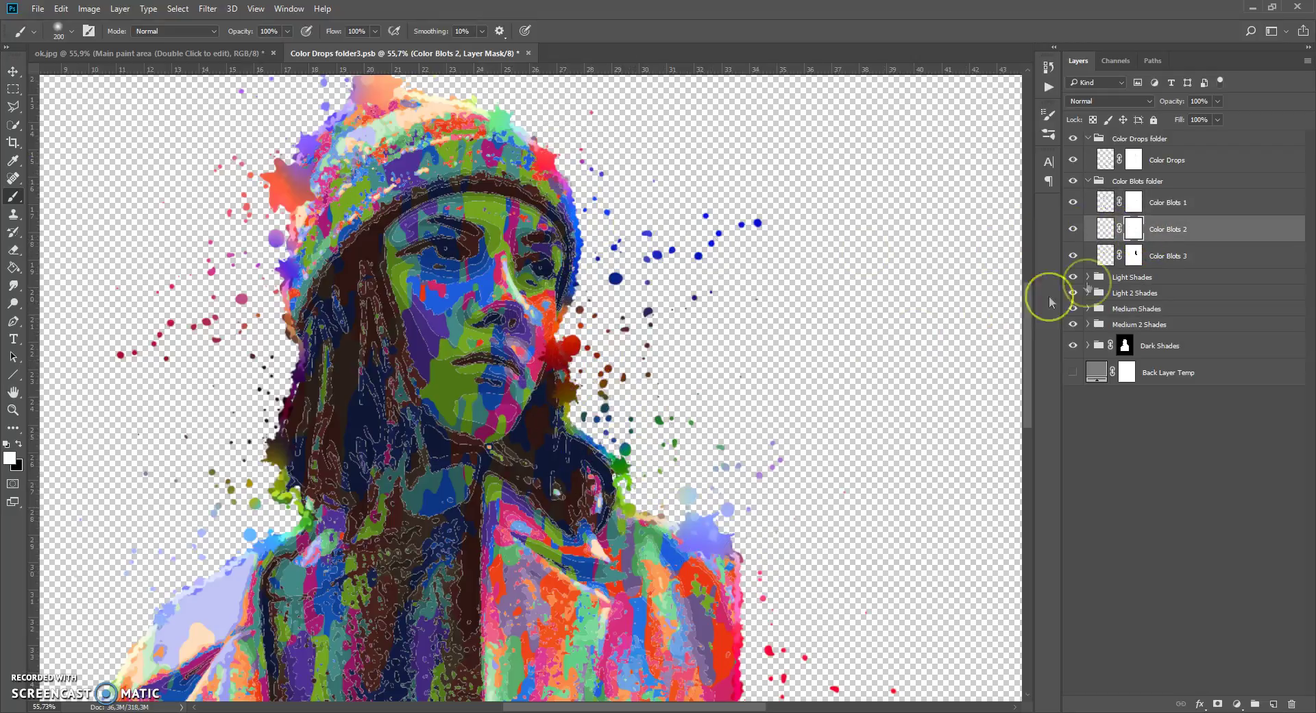
Step: Paint white on the Color Blots 3 layer mask around the portrait's right edge, and close the smart object with its changes saved
{"action": "left_click", "coordinate": [1133, 256]}
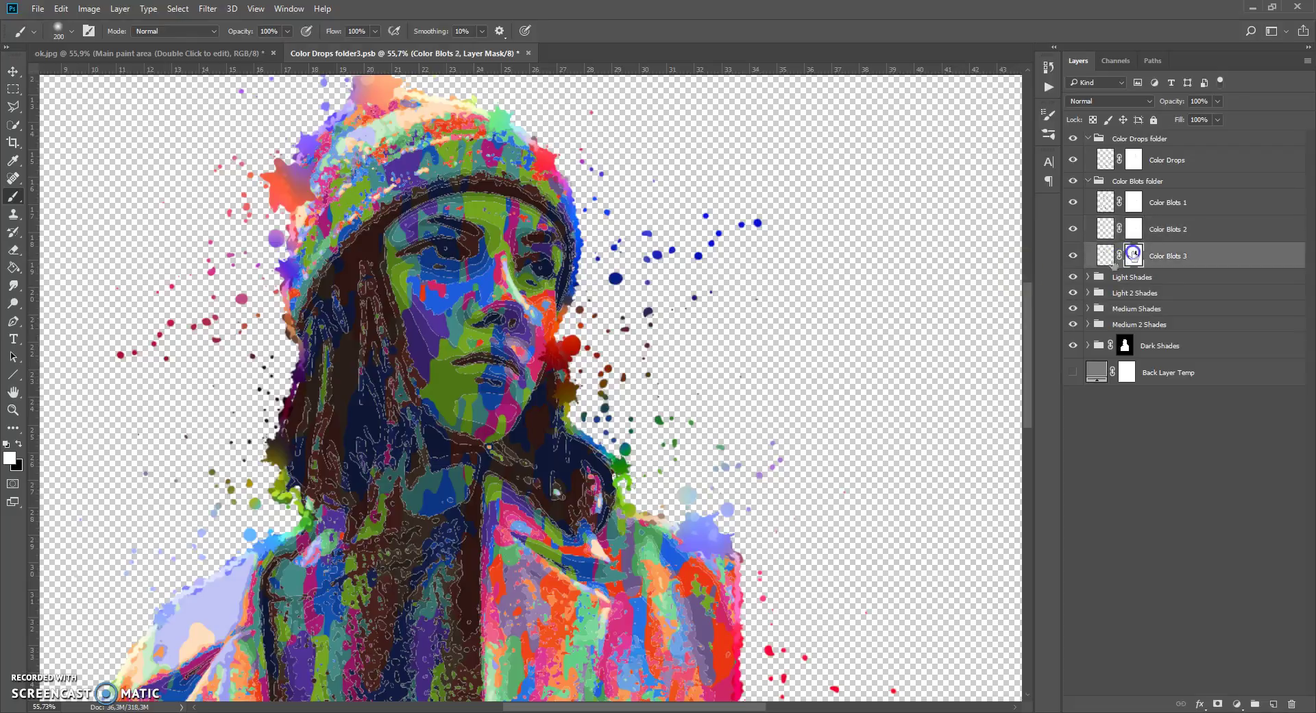
{"action": "left_click", "coordinate": [710, 511]}
{"action": "left_click", "coordinate": [787, 484]}
{"action": "left_click", "coordinate": [561, 163]}
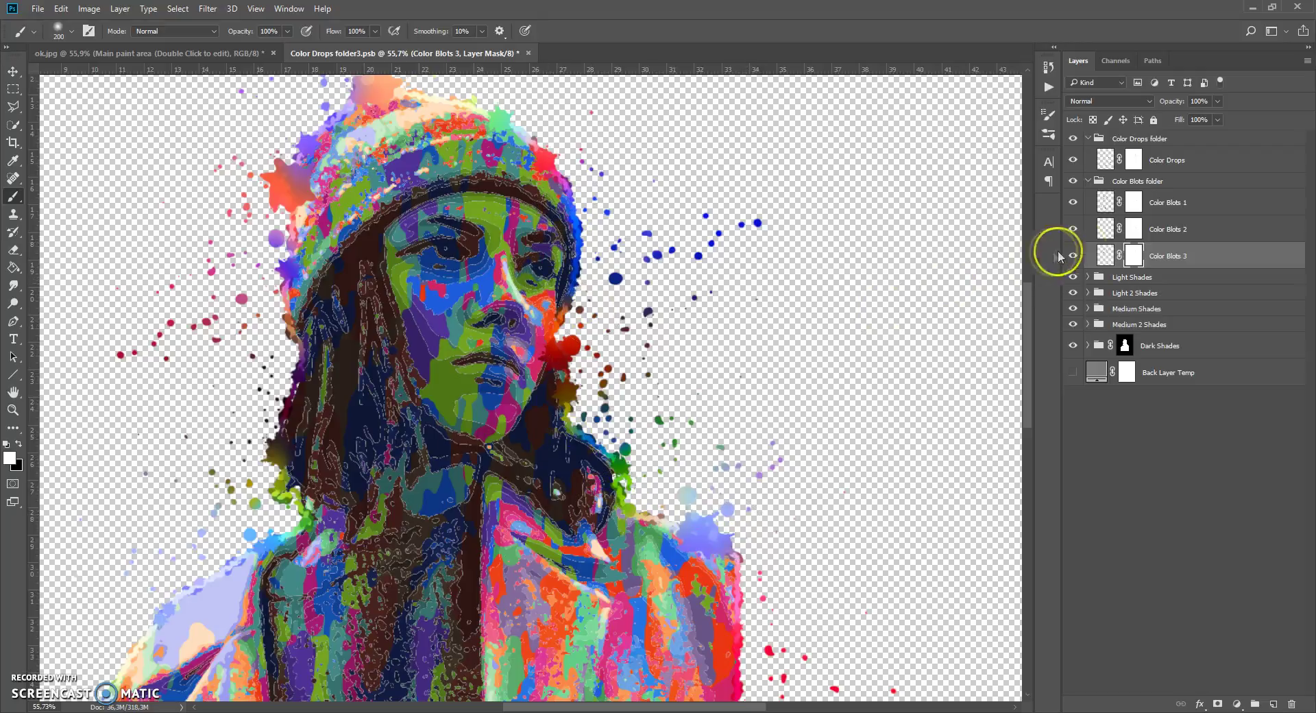
{"action": "left_click", "coordinate": [1107, 255]}
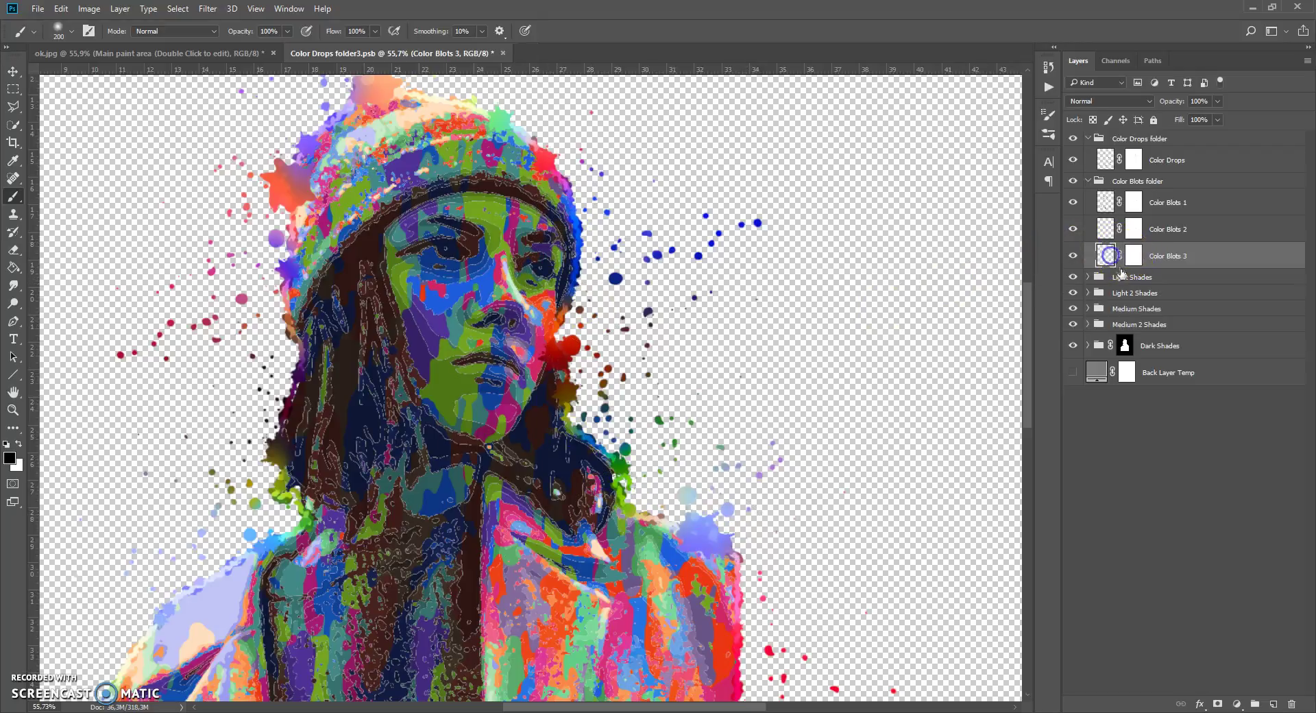
{"action": "left_click", "coordinate": [1140, 258]}
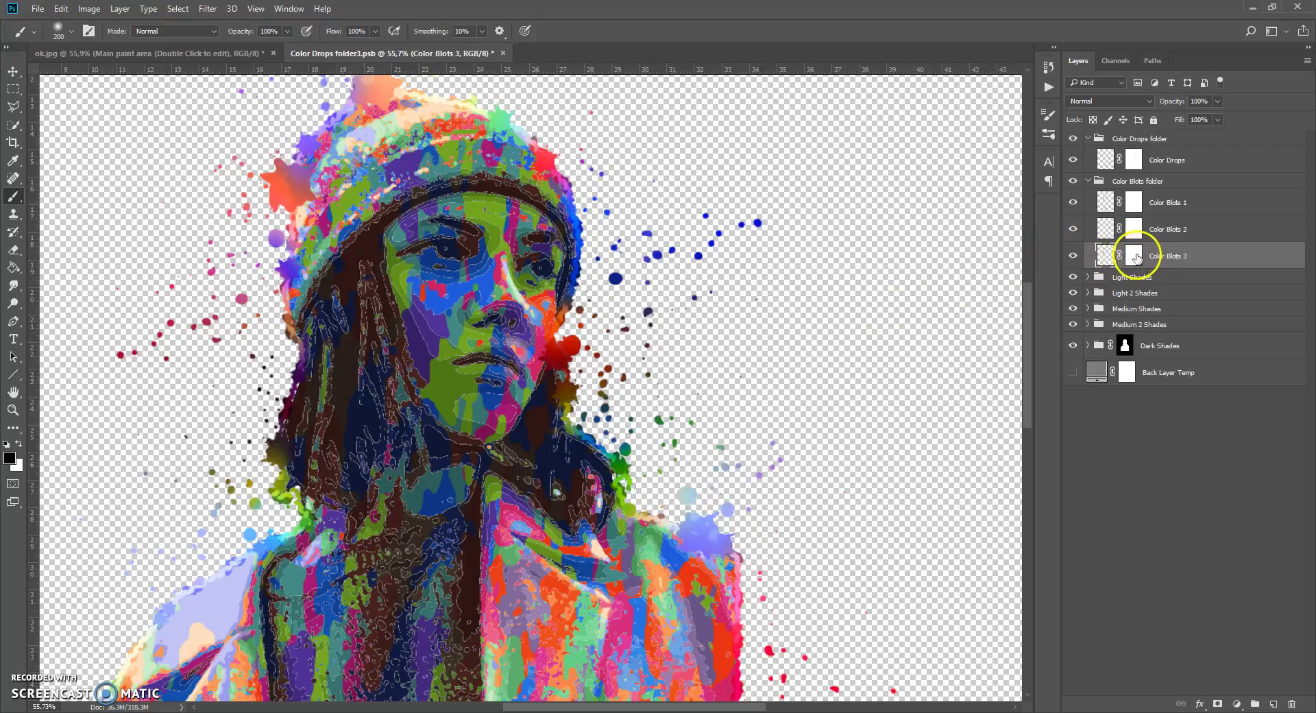
{"action": "left_click", "coordinate": [659, 319]}
{"action": "left_click", "coordinate": [698, 511]}
{"action": "left_click", "coordinate": [558, 410]}
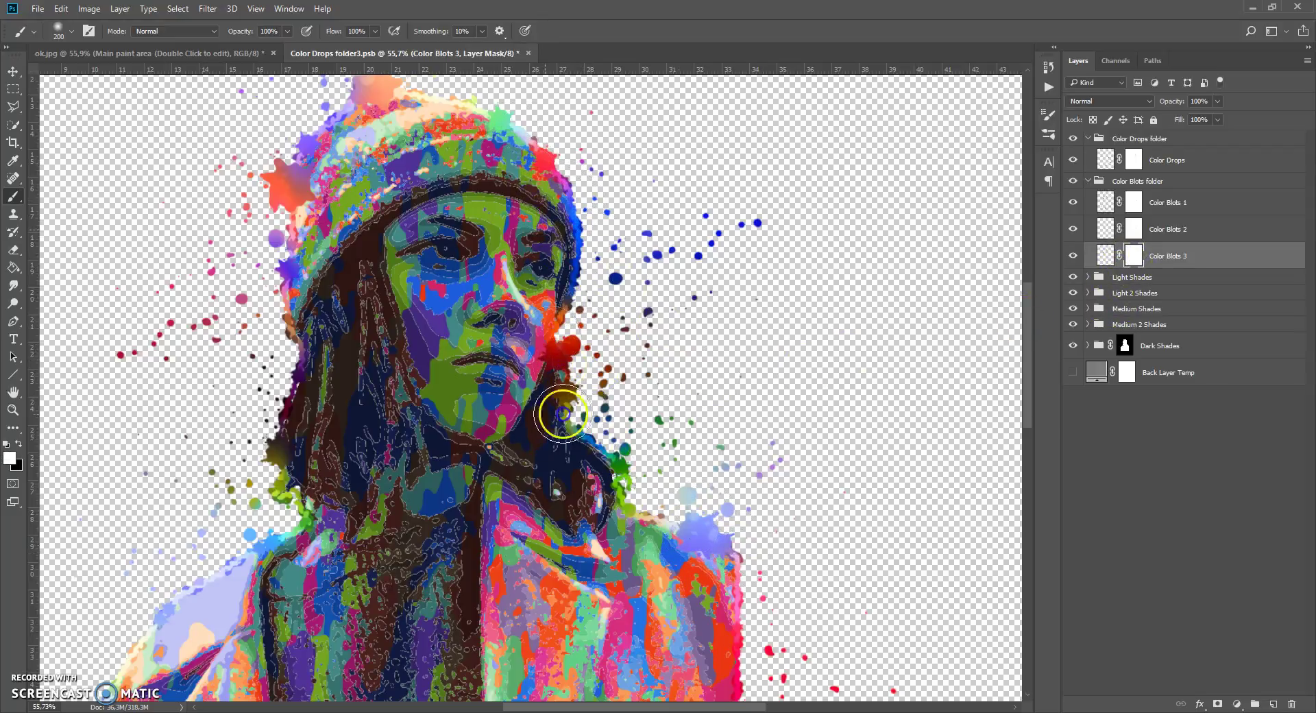
{"action": "left_click", "coordinate": [688, 495]}
{"action": "left_click", "coordinate": [617, 132]}
{"action": "left_click", "coordinate": [558, 246]}
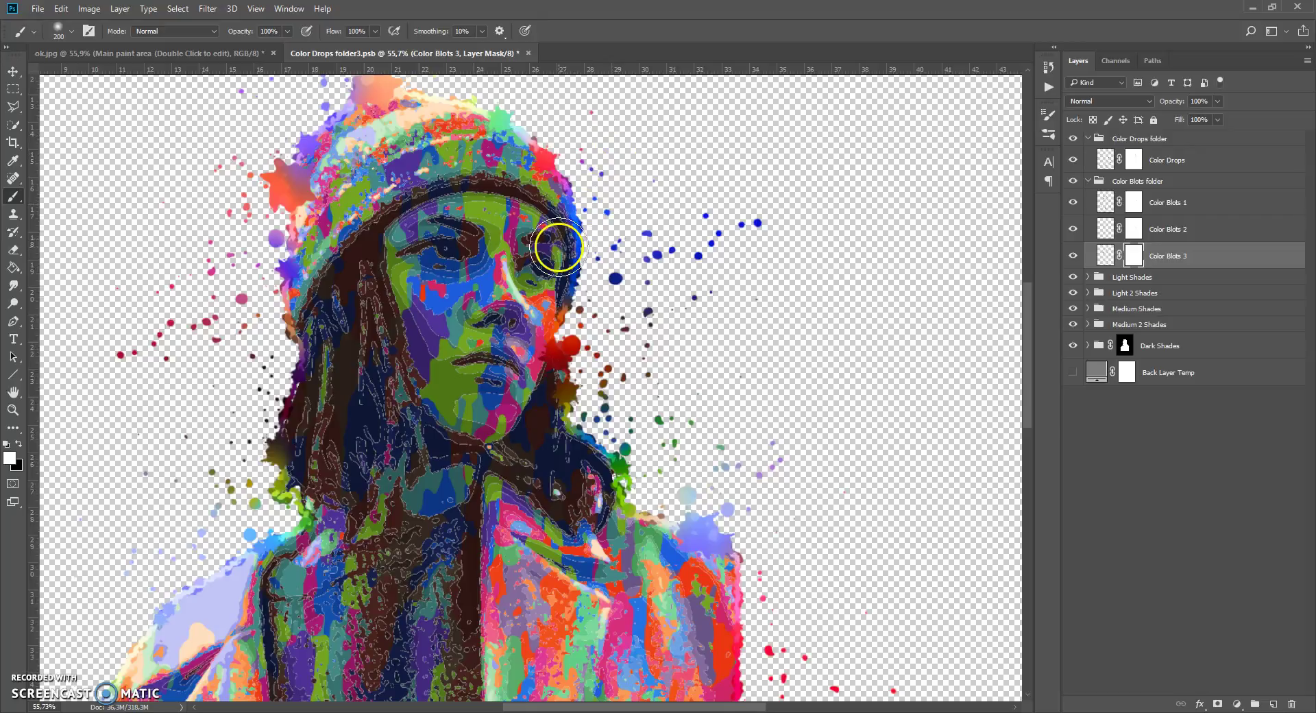
{"action": "left_click", "coordinate": [528, 53]}
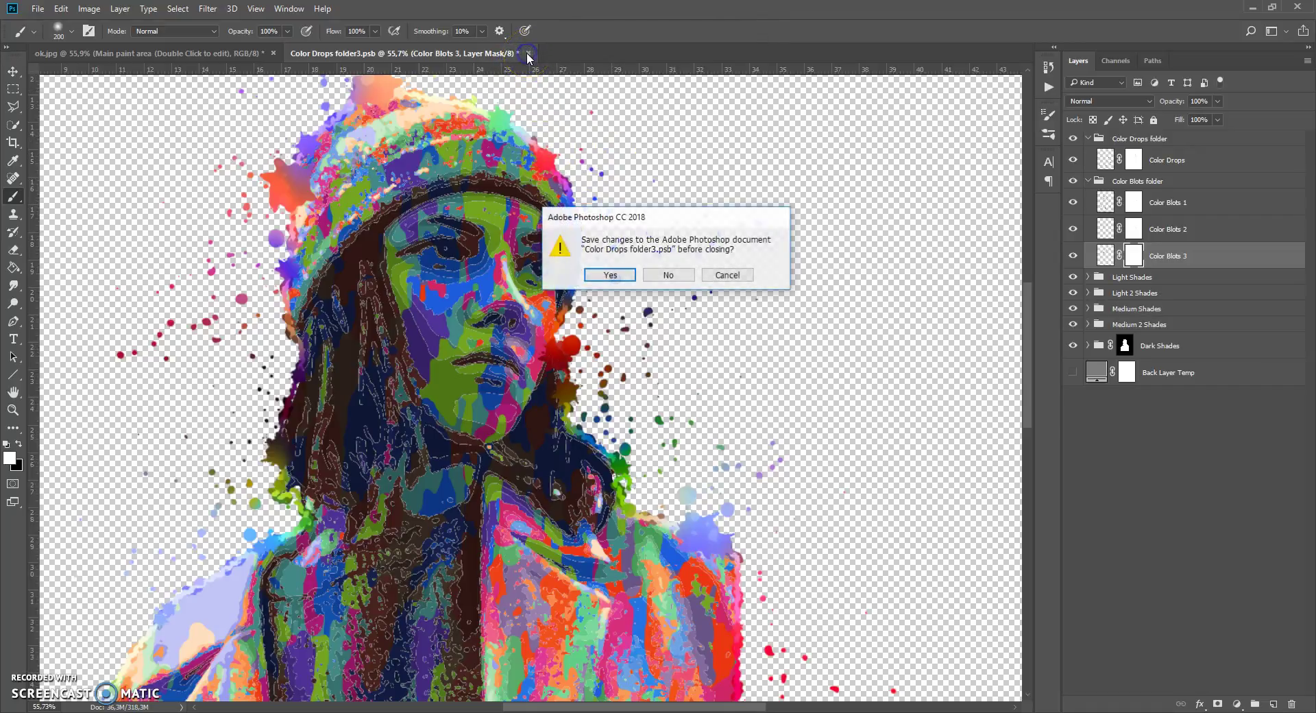
{"action": "left_click", "coordinate": [611, 275]}
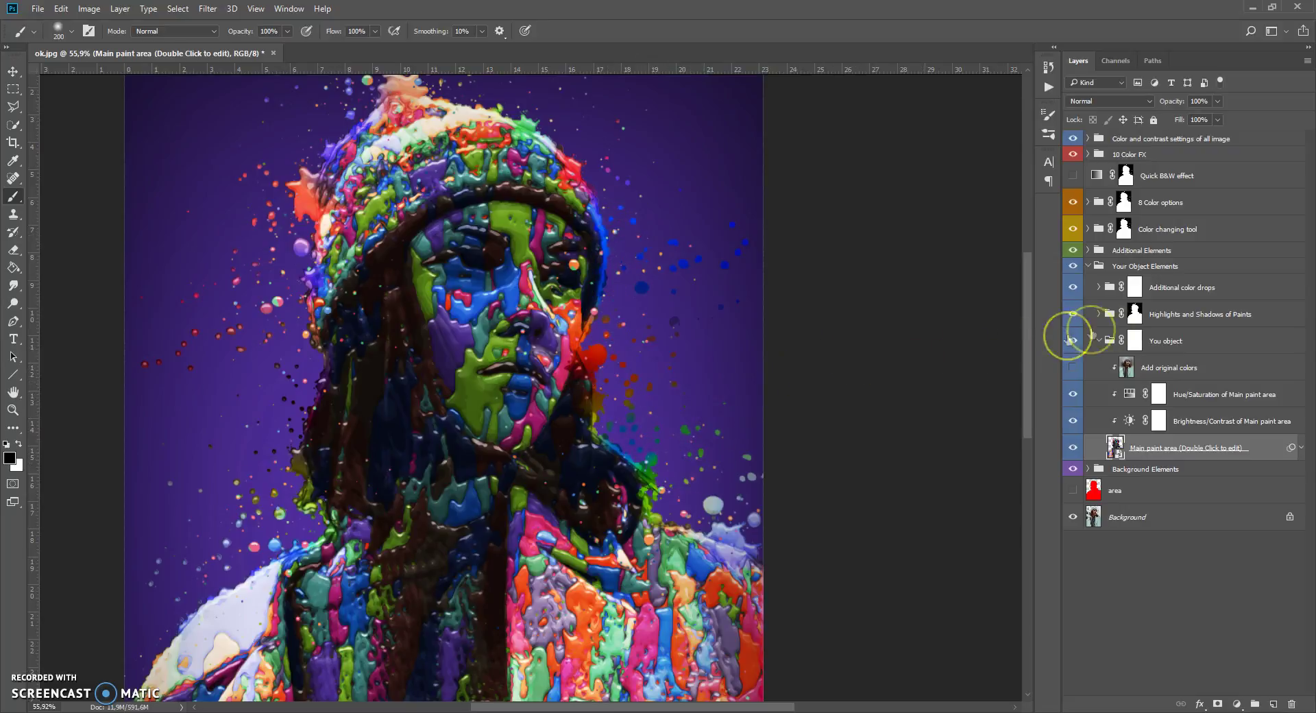
Step: Load the Main paint area outline as a selection, delete the Highlights and Shadows of Paints mask, and add a new mask from the selection
{"action": "left_click", "coordinate": [1133, 315]}
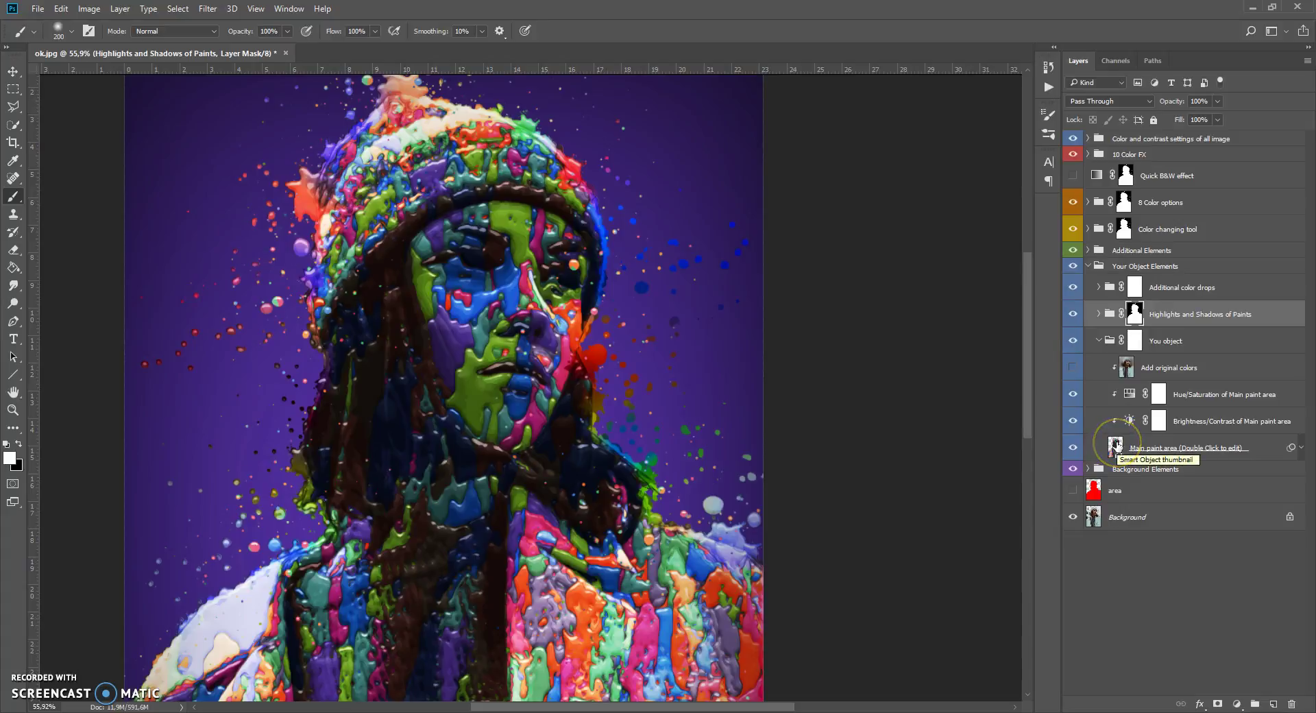
{"action": "left_click_drag", "start_coordinate": [1116, 445], "coordinate": [1117, 450]}
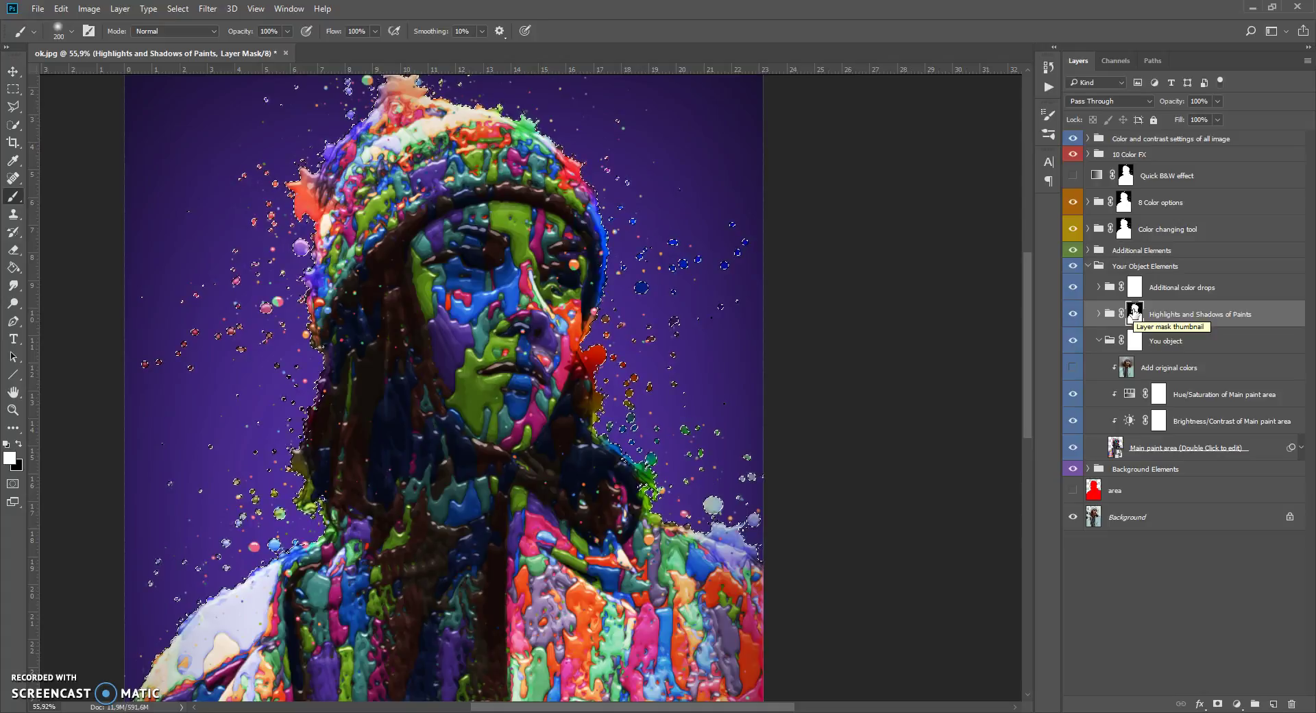
{"action": "right_click", "coordinate": [1134, 314]}
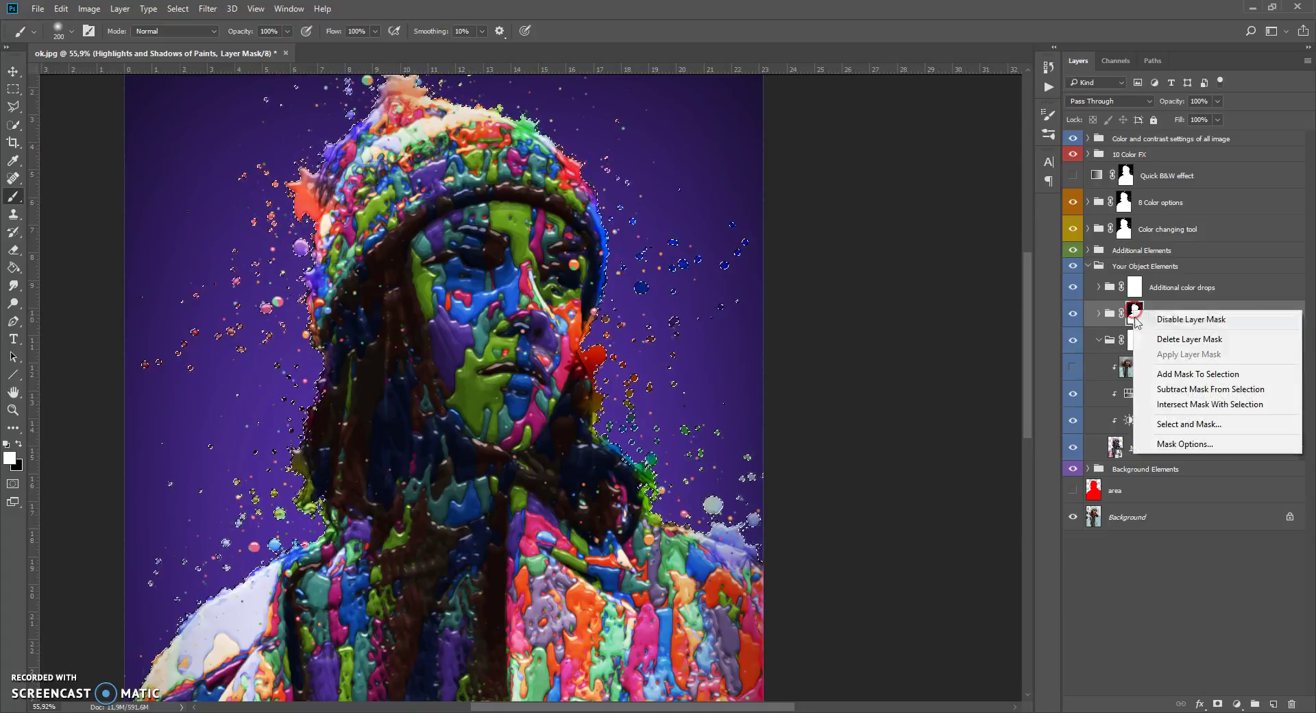
{"action": "left_click", "coordinate": [1163, 342]}
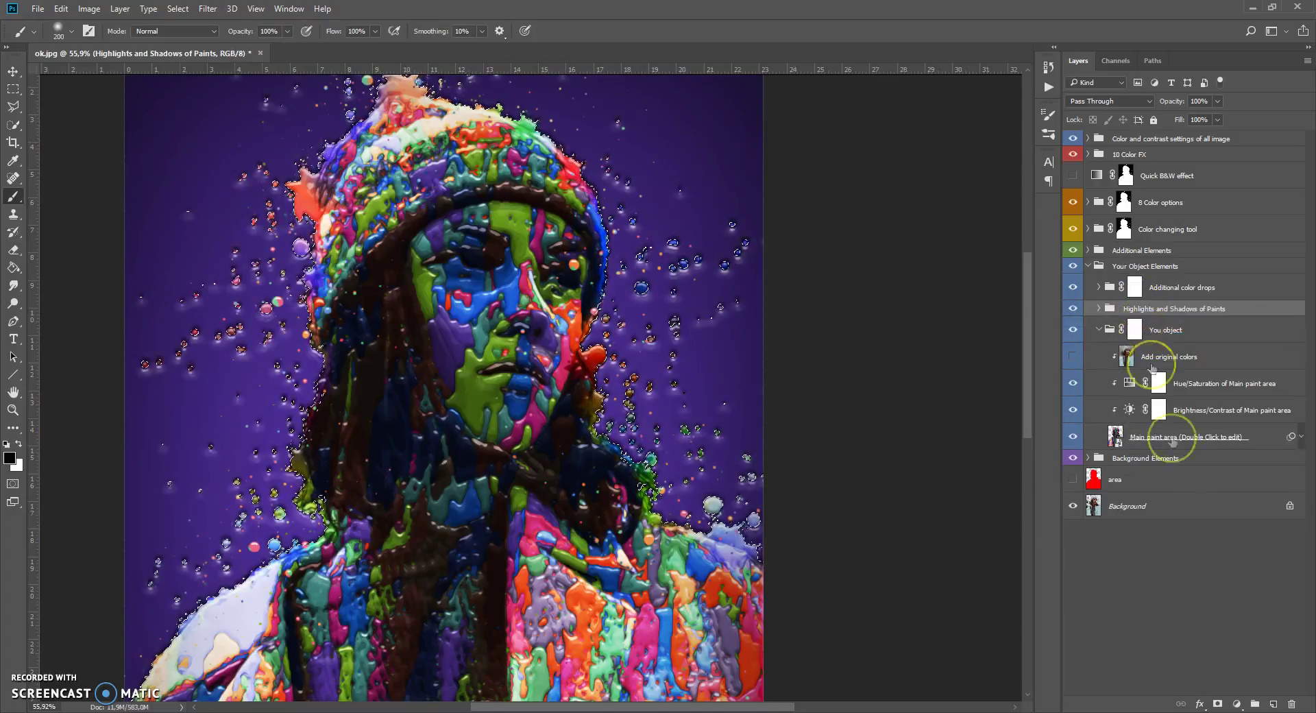
{"action": "left_click", "coordinate": [1218, 704]}
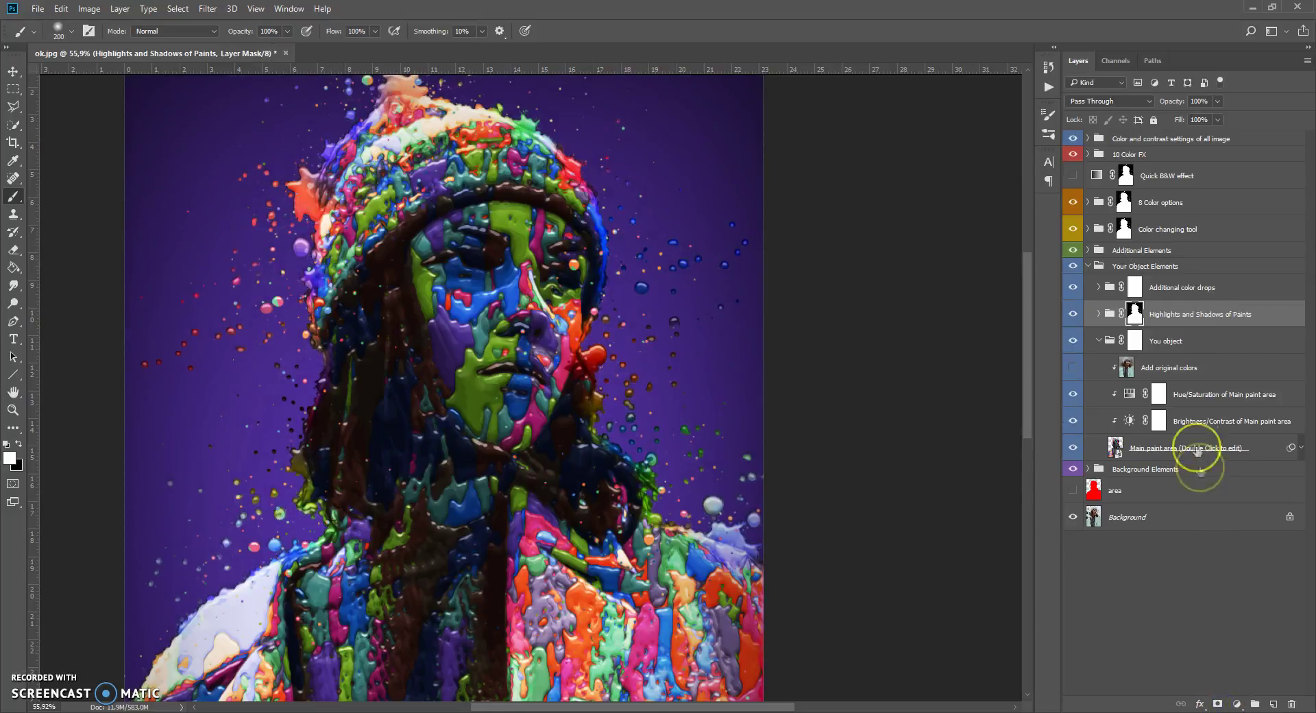
Step: Adjust the Brightness/Contrast of Main paint area layer, trying different contrast values and leaving the brightness at 9
{"action": "mouse_move", "coordinate": [1137, 315]}
{"action": "left_mouse_down"}
{"action": "mouse_move", "coordinate": [1160, 338]}
{"action": "mouse_move", "coordinate": [1143, 420]}
{"action": "mouse_move", "coordinate": [1131, 414]}
{"action": "left_mouse_up"}
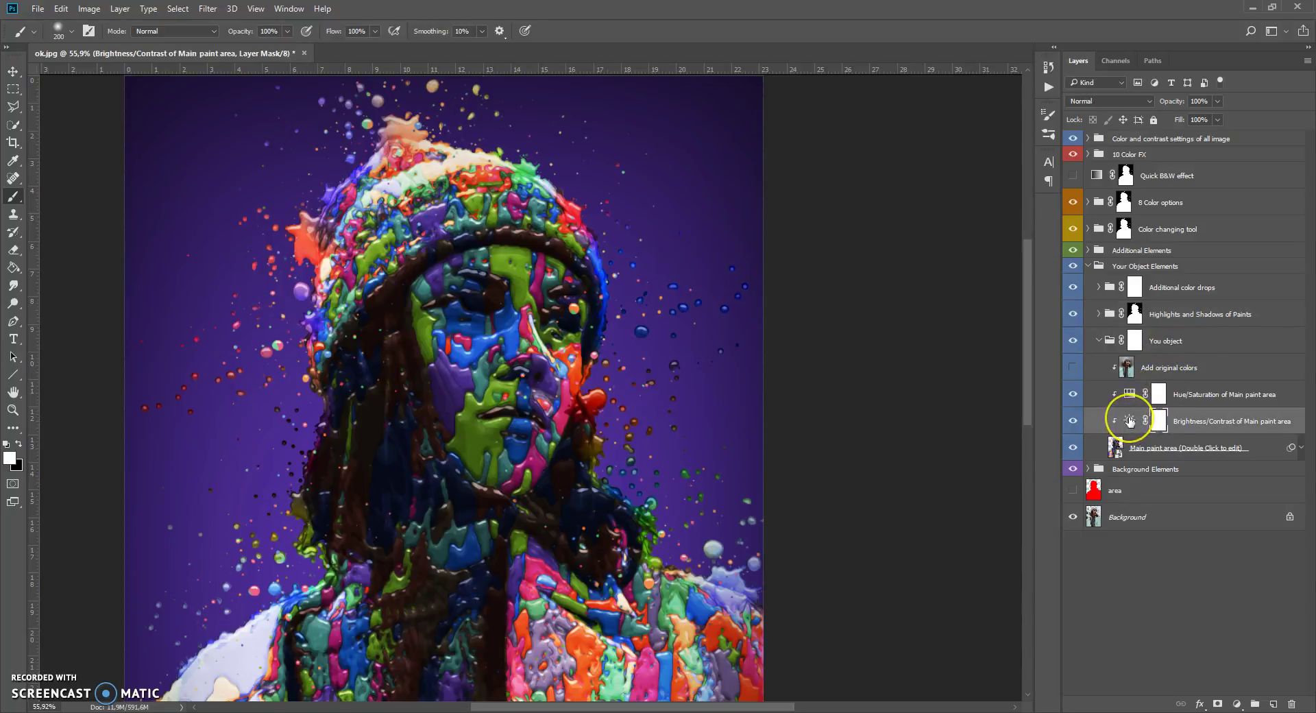
{"action": "double_click", "coordinate": [1129, 421]}
{"action": "mouse_move", "coordinate": [898, 258]}
{"action": "left_mouse_down"}
{"action": "mouse_move", "coordinate": [850, 269]}
{"action": "mouse_move", "coordinate": [924, 261]}
{"action": "mouse_move", "coordinate": [956, 286]}
{"action": "mouse_move", "coordinate": [898, 281]}
{"action": "left_mouse_up"}
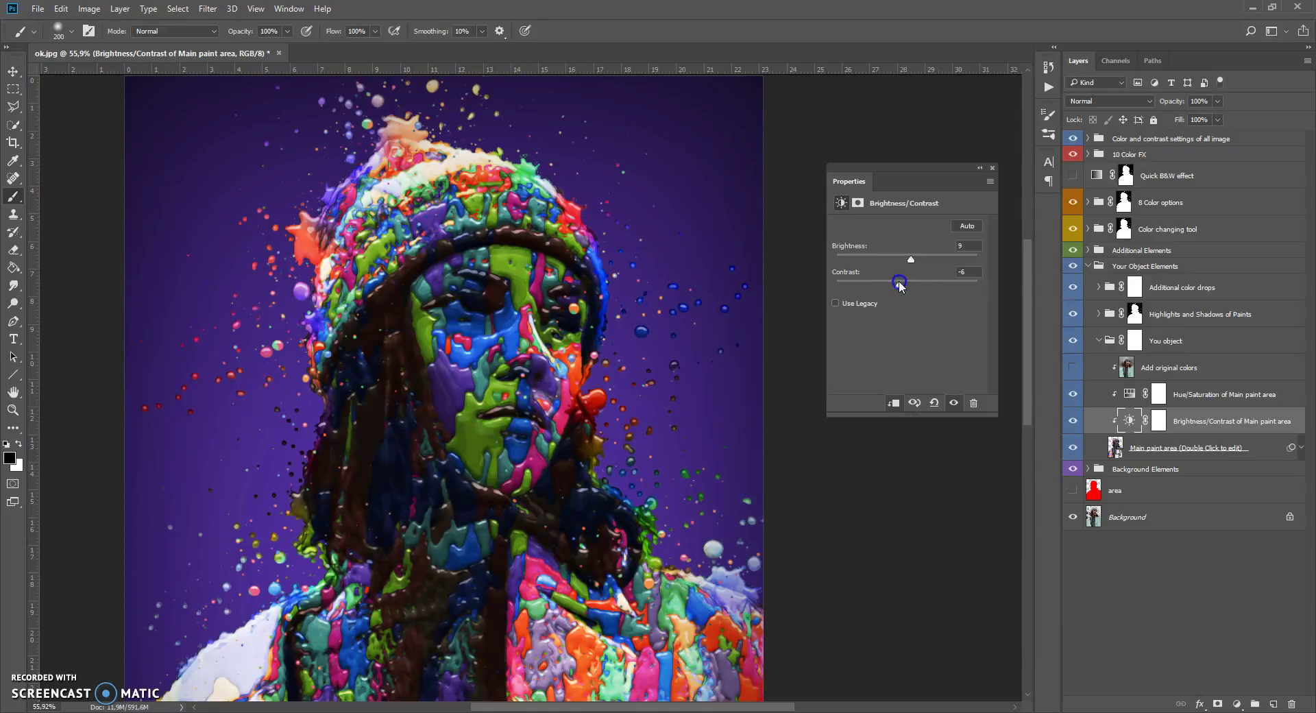
{"action": "left_click", "coordinate": [992, 169]}
Step: Try a hue of about -149 on the Hue/Saturation of Main paint area layer and bring it back to about -1
{"action": "double_click", "coordinate": [1128, 394]}
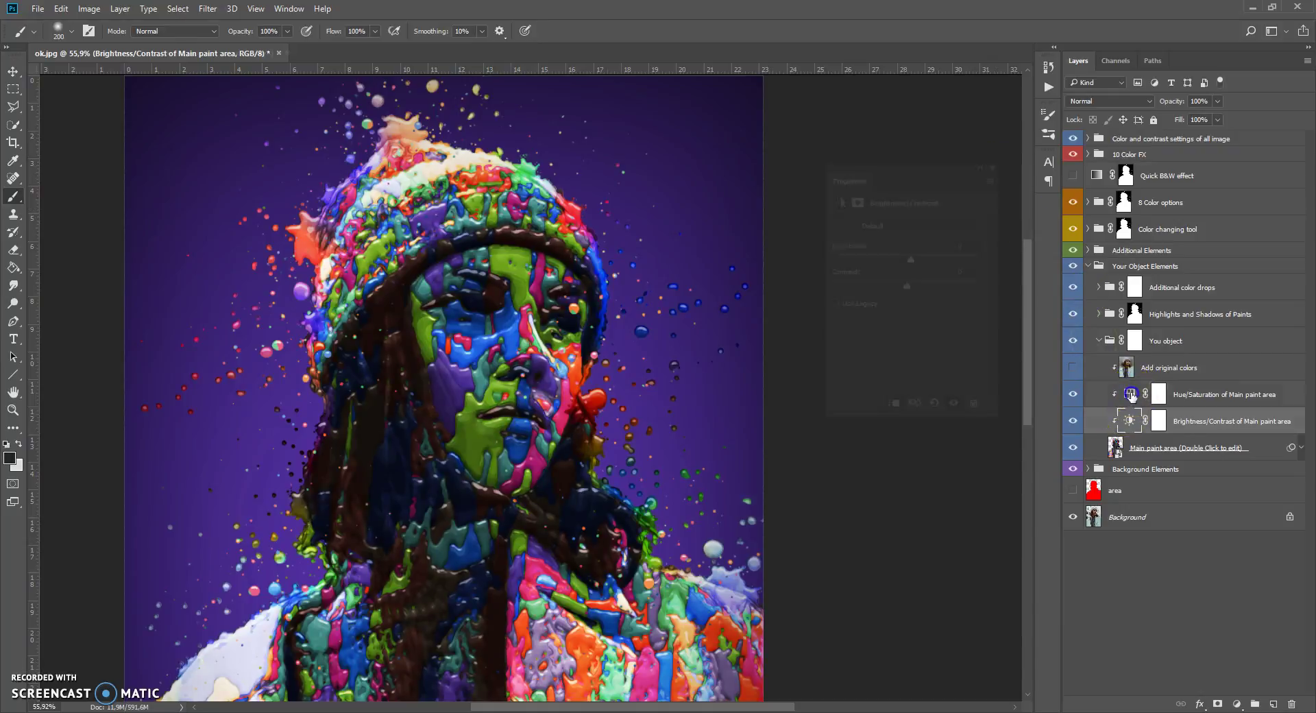
{"action": "mouse_move", "coordinate": [908, 275]}
{"action": "left_mouse_down"}
{"action": "mouse_move", "coordinate": [971, 277]}
{"action": "mouse_move", "coordinate": [842, 288]}
{"action": "left_mouse_up"}
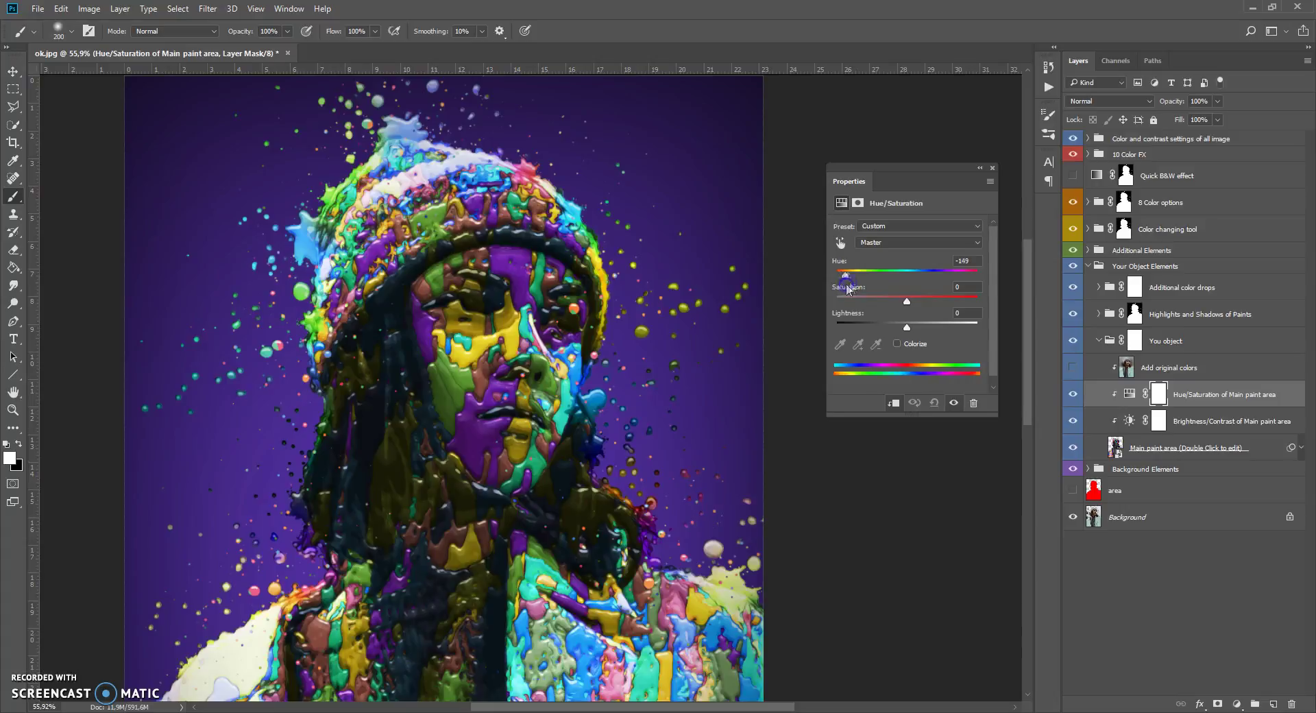
{"action": "mouse_move", "coordinate": [859, 279]}
{"action": "left_mouse_down"}
{"action": "mouse_move", "coordinate": [978, 279]}
{"action": "mouse_move", "coordinate": [842, 281]}
{"action": "mouse_move", "coordinate": [997, 270]}
{"action": "mouse_move", "coordinate": [911, 285]}
{"action": "left_mouse_up"}
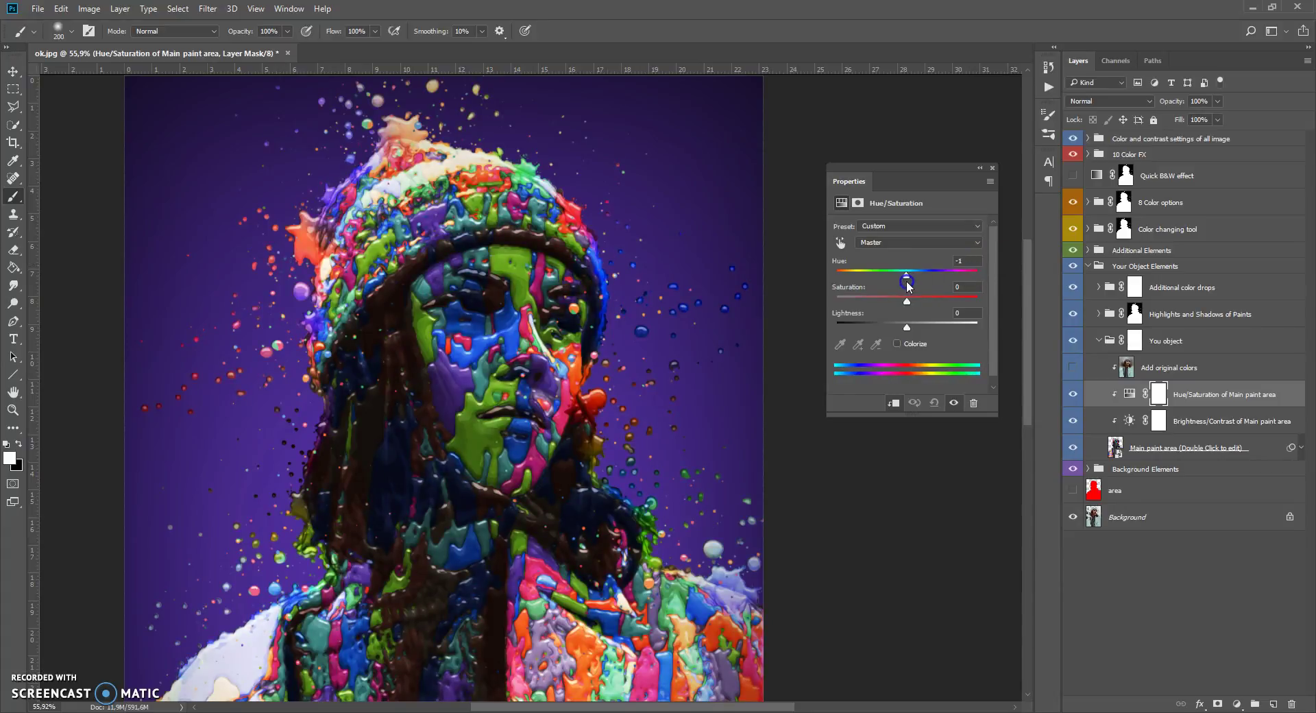
{"action": "left_click", "coordinate": [993, 168]}
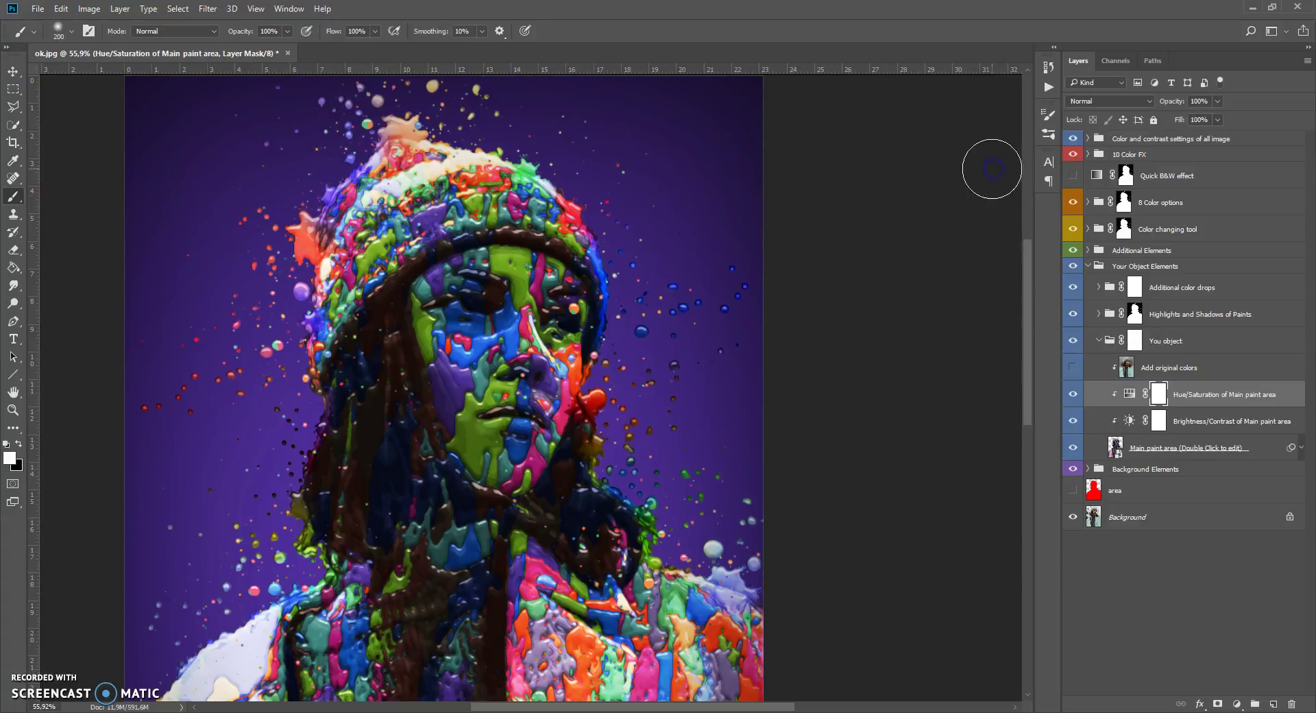
Step: Show the Add original colors layer to preview the photo's own colors on the portrait, and hide it again
{"action": "left_click", "coordinate": [1125, 370]}
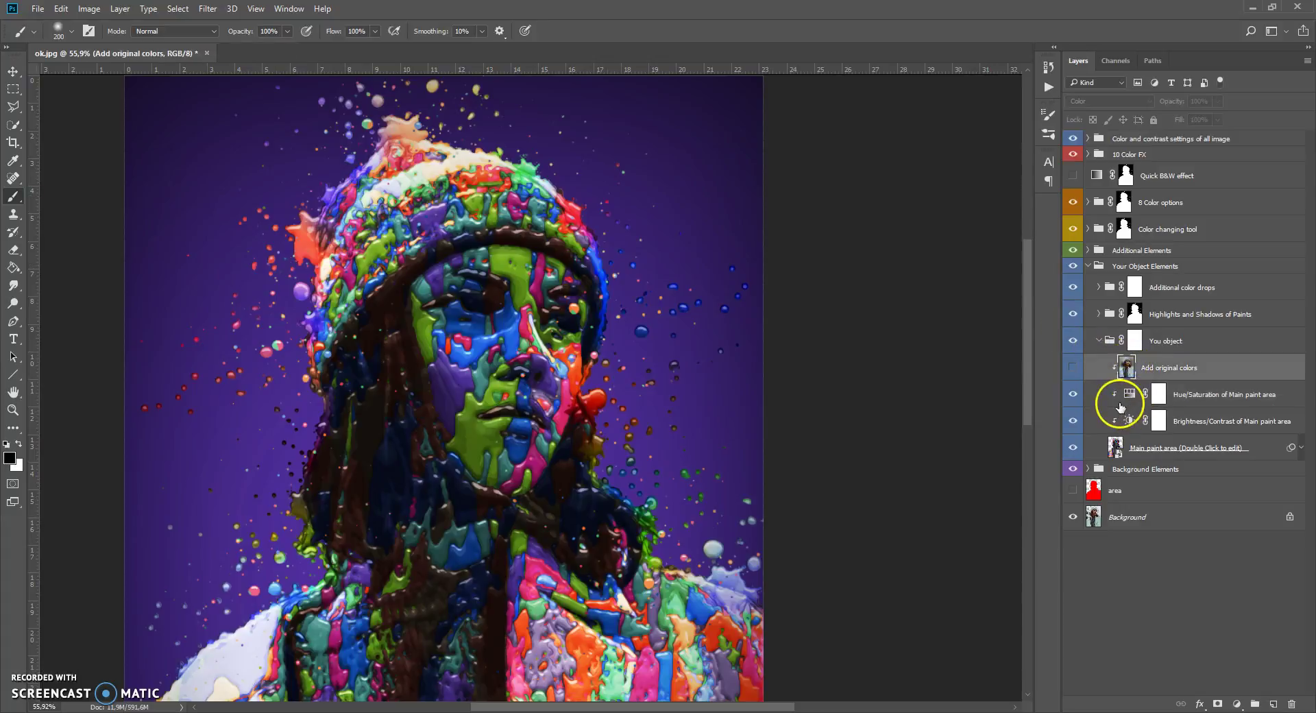
{"action": "left_click", "coordinate": [1072, 367]}
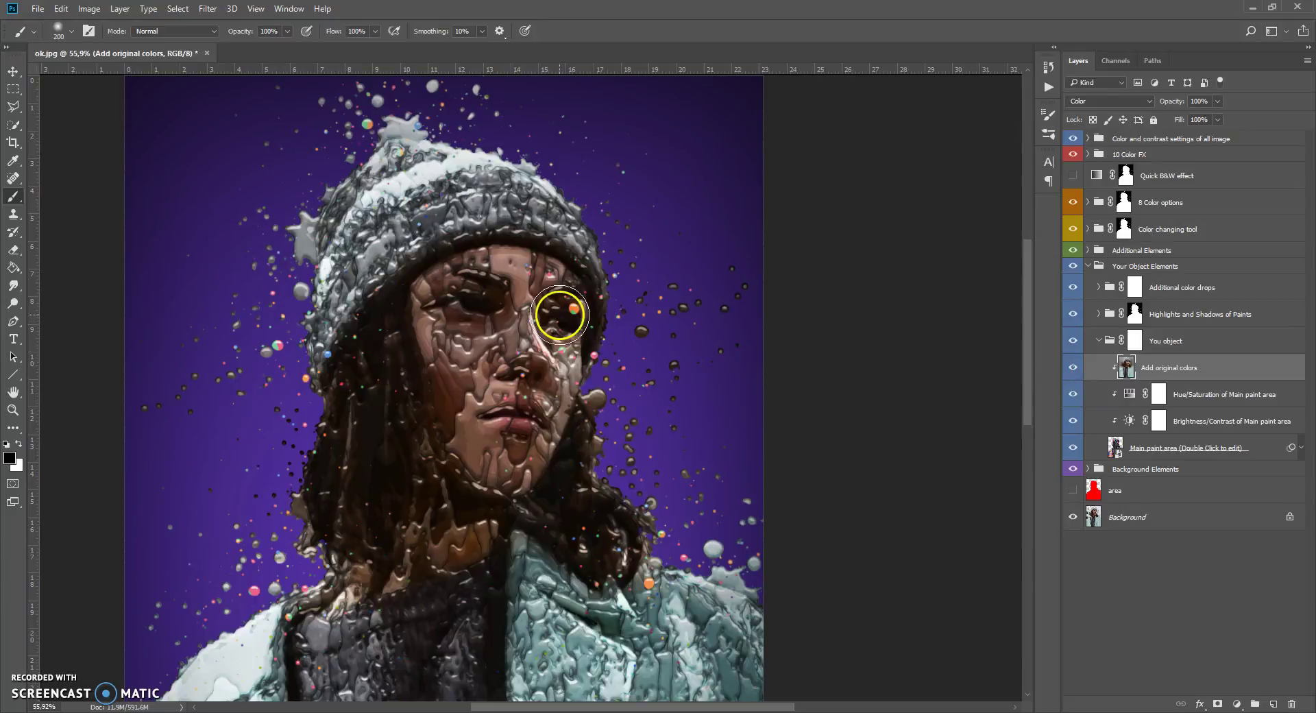
{"action": "scroll", "coordinate": [559, 312], "scroll_direction": "down", "scroll_amount": 5, "text": "alt"}
{"action": "scroll", "coordinate": [603, 312], "scroll_direction": "up", "scroll_amount": 2}
{"action": "left_click", "coordinate": [1072, 367]}
Step: Collapse the You object group and examine the Highlights of Paints and Shadow of Paints groups inside Highlights and Shadows of Paints
{"action": "left_click", "coordinate": [1106, 341]}
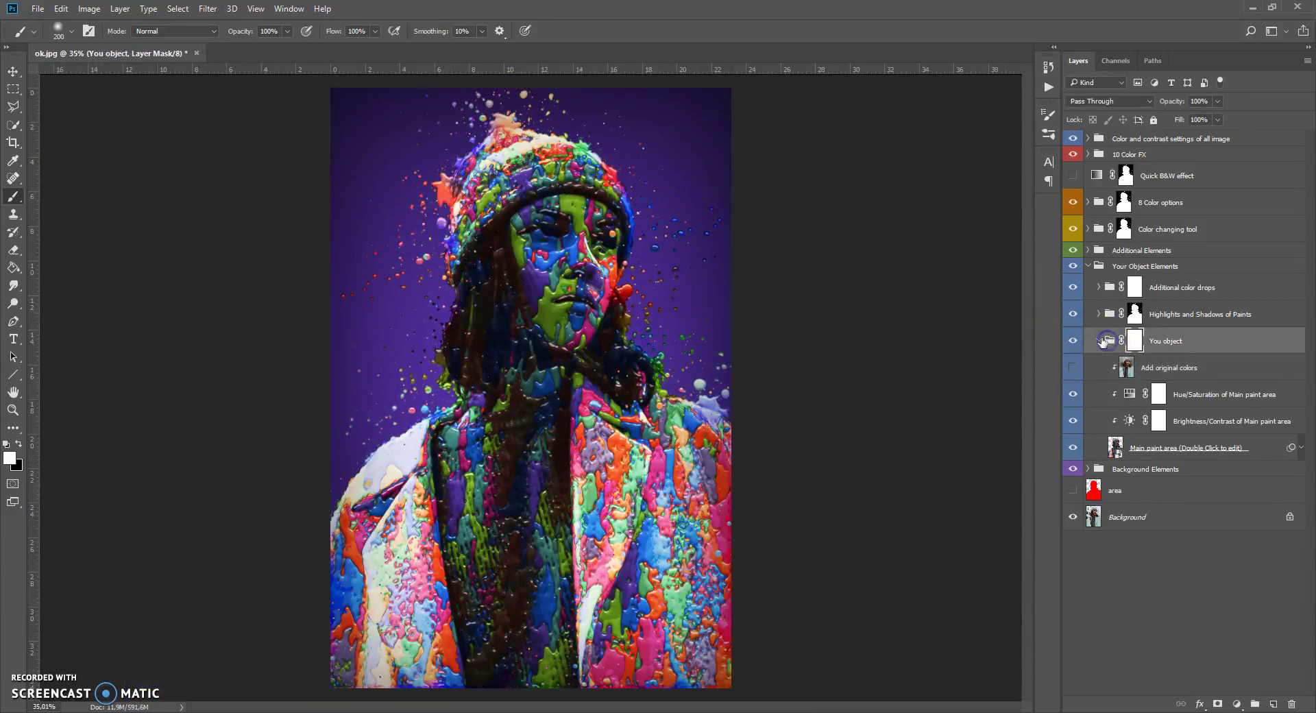
{"action": "left_click", "coordinate": [1099, 341]}
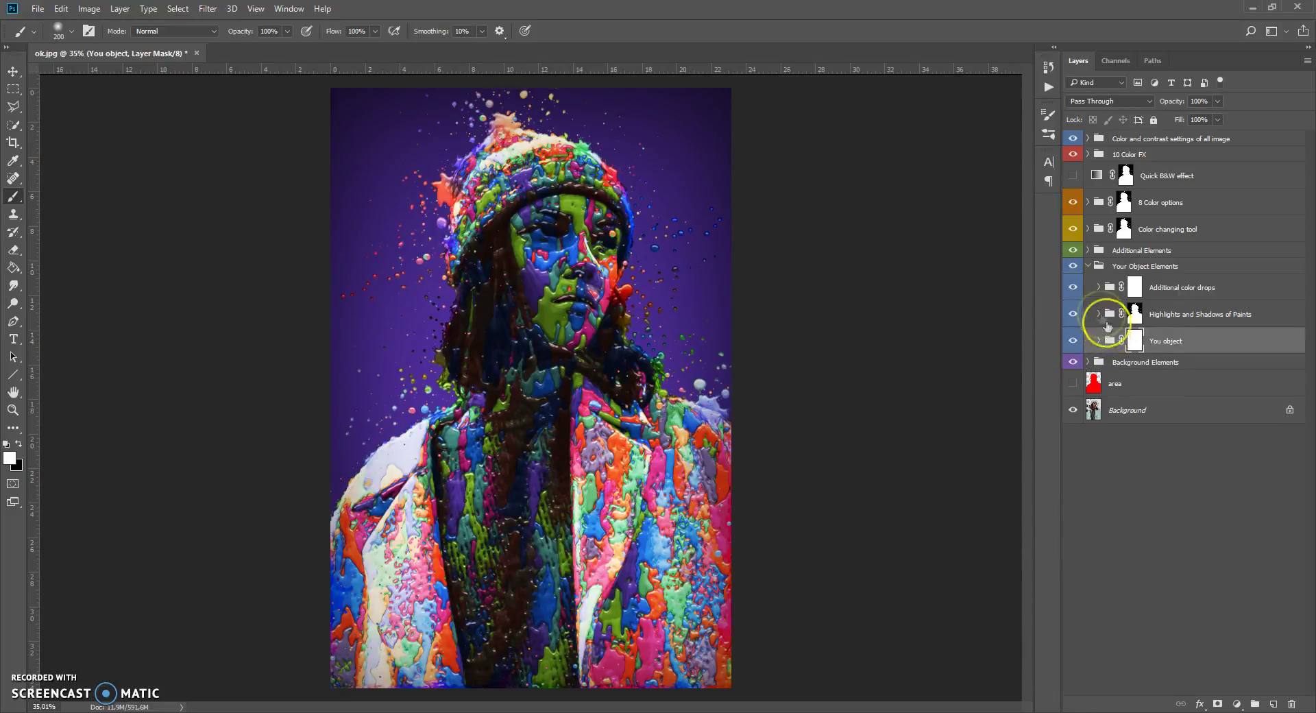
{"action": "left_click", "coordinate": [1108, 313]}
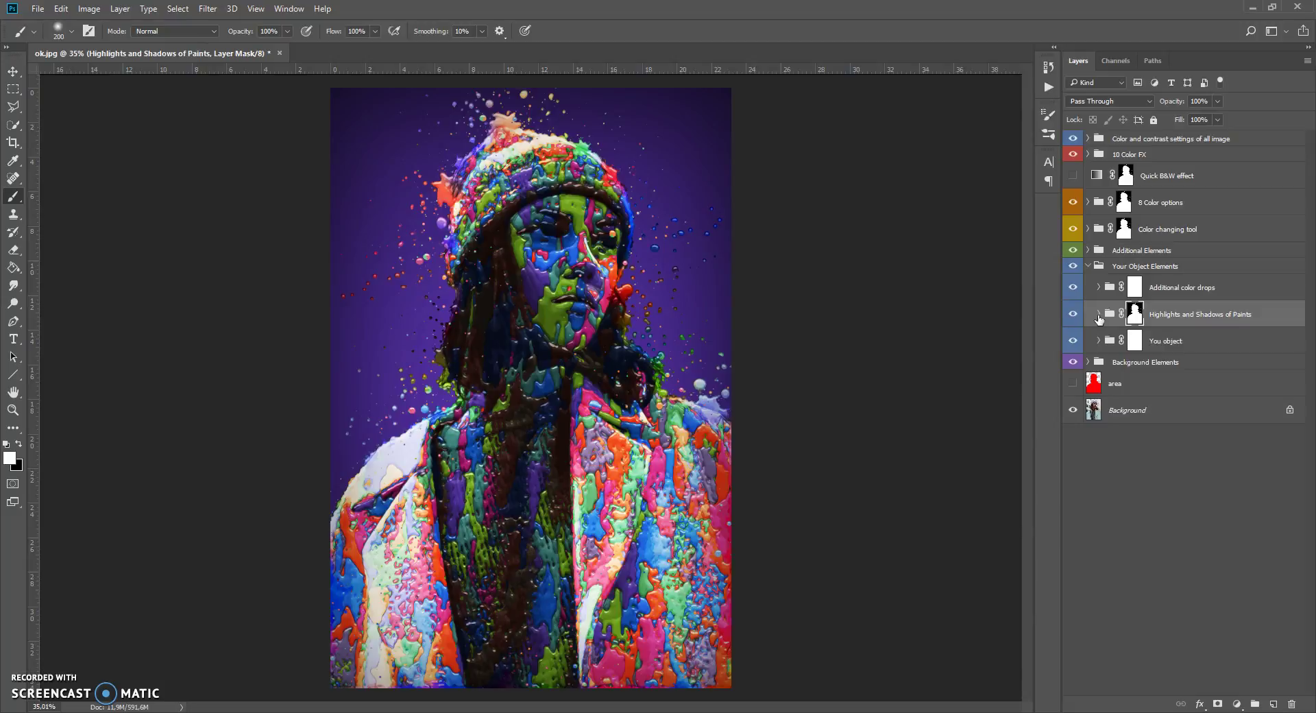
{"action": "left_click", "coordinate": [1098, 314]}
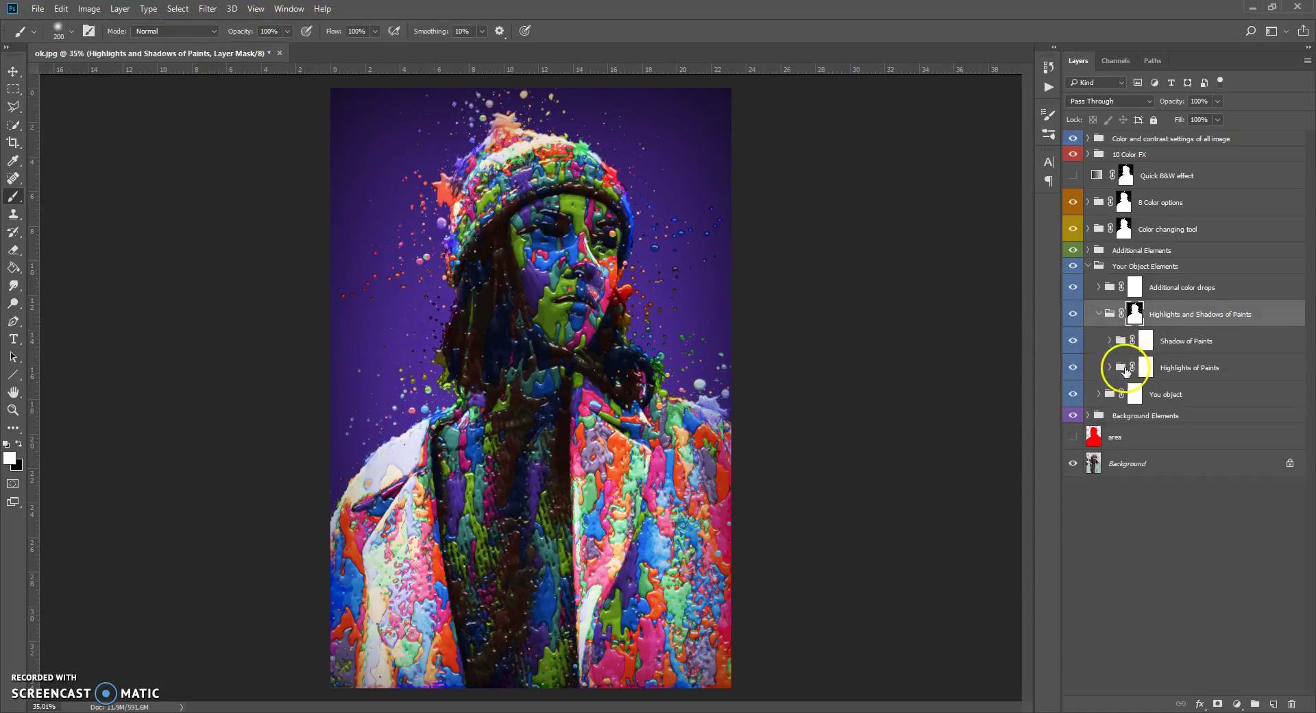
{"action": "left_click", "coordinate": [1117, 368]}
{"action": "scroll", "coordinate": [616, 188], "scroll_direction": "up", "scroll_amount": 3}
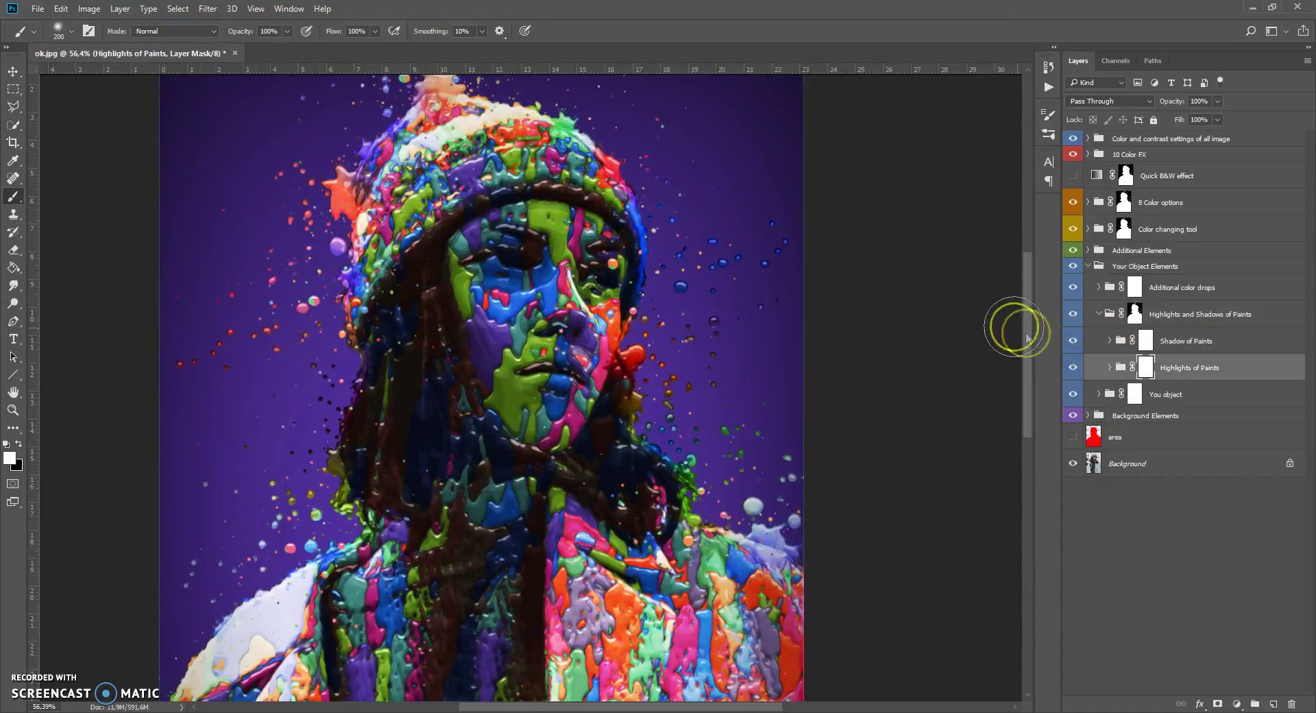
{"action": "left_click", "coordinate": [1109, 367]}
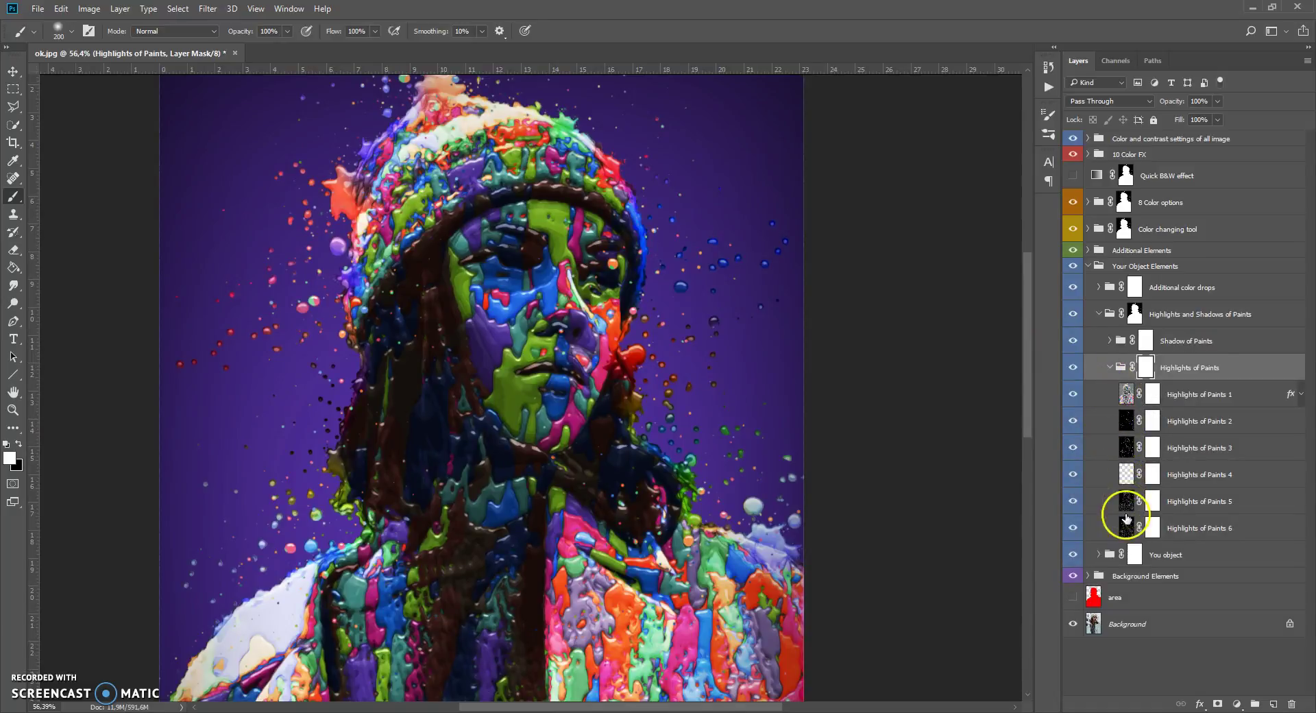
{"action": "left_click", "coordinate": [1108, 366]}
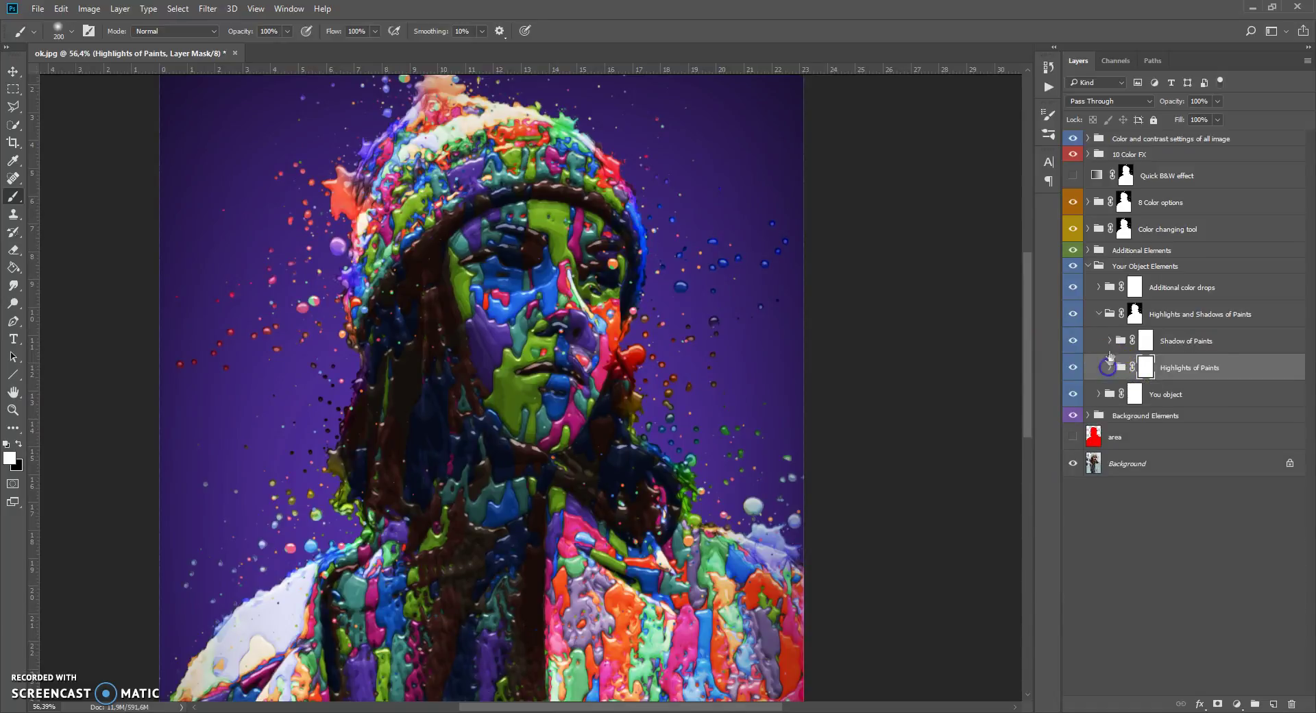
{"action": "left_click", "coordinate": [1109, 341]}
{"action": "mouse_move", "coordinate": [1112, 343]}
{"action": "left_mouse_down"}
{"action": "mouse_move", "coordinate": [1131, 404]}
{"action": "mouse_move", "coordinate": [1125, 351]}
{"action": "left_mouse_up"}
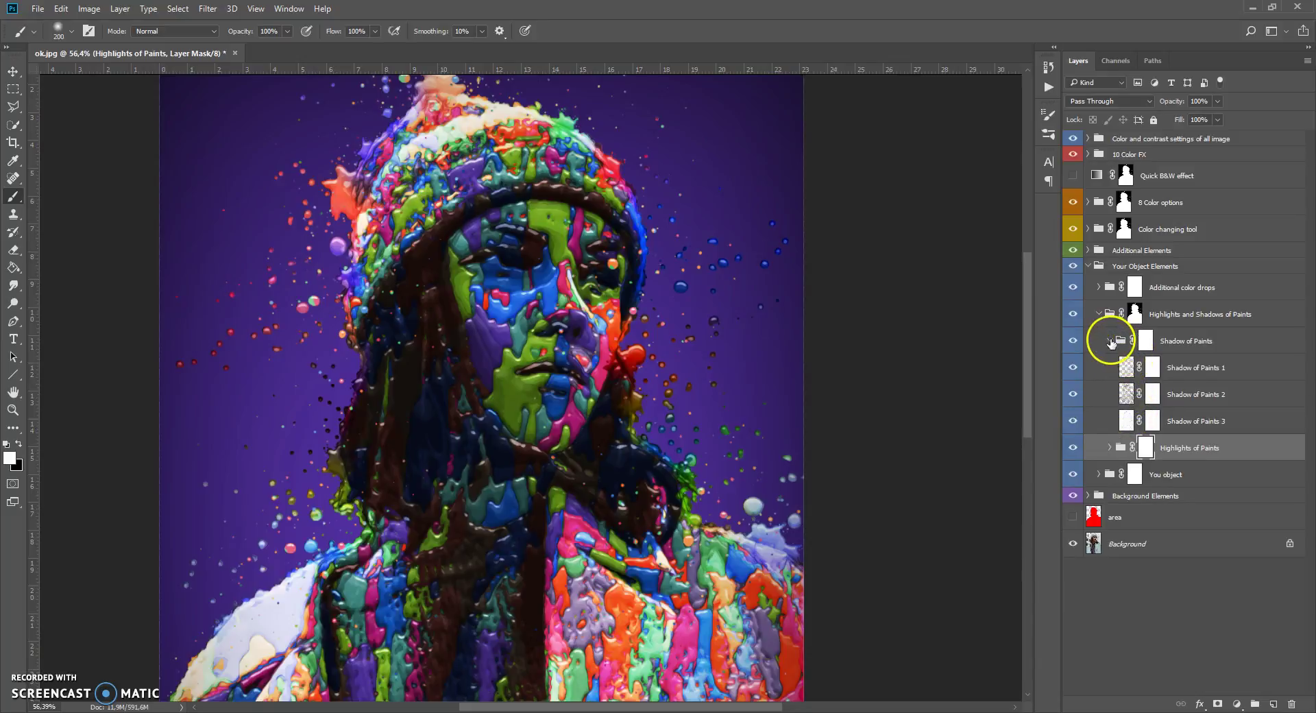
{"action": "left_click", "coordinate": [1109, 341]}
Step: Try opacities of 71% on Highlights of Paints and 84% on Shadow of Paints, and bring both groups back to 100%
{"action": "left_click", "coordinate": [1217, 101]}
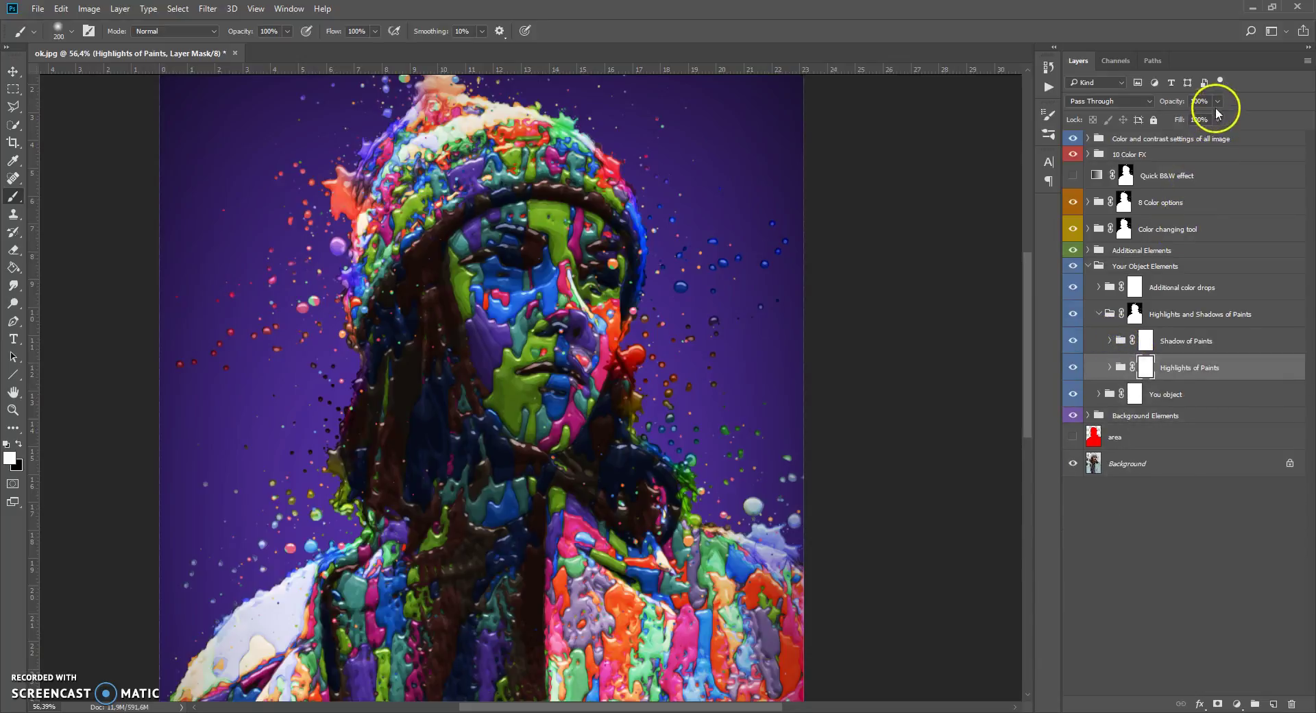
{"action": "left_click_drag", "start_coordinate": [1204, 121], "coordinate": [1246, 123]}
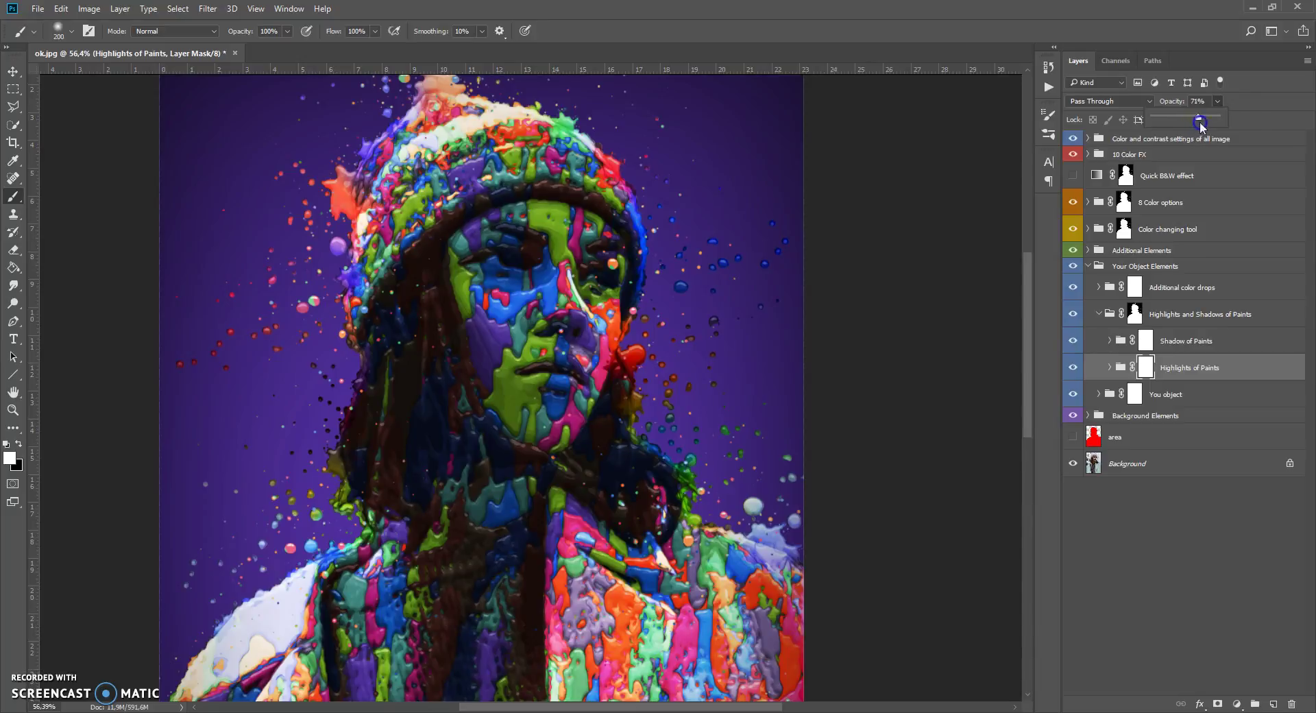
{"action": "left_click", "coordinate": [1123, 340]}
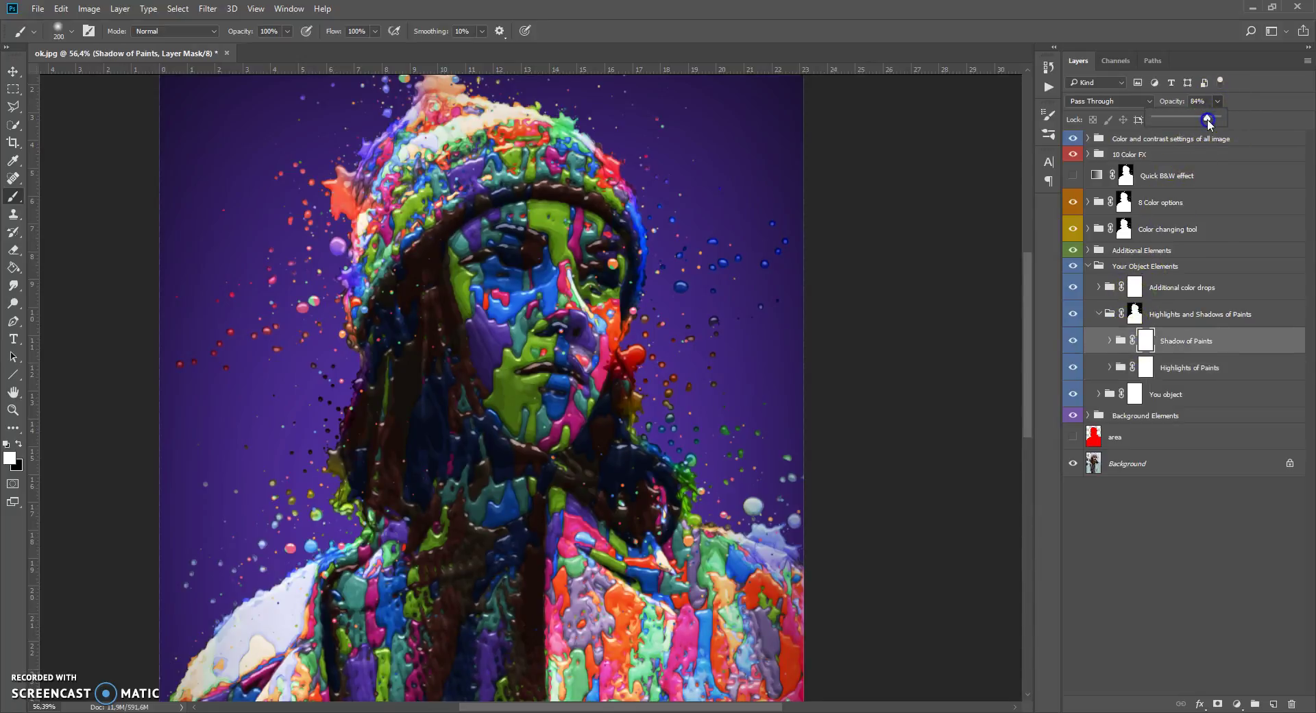
{"action": "left_click_drag", "start_coordinate": [1198, 129], "coordinate": [1160, 128]}
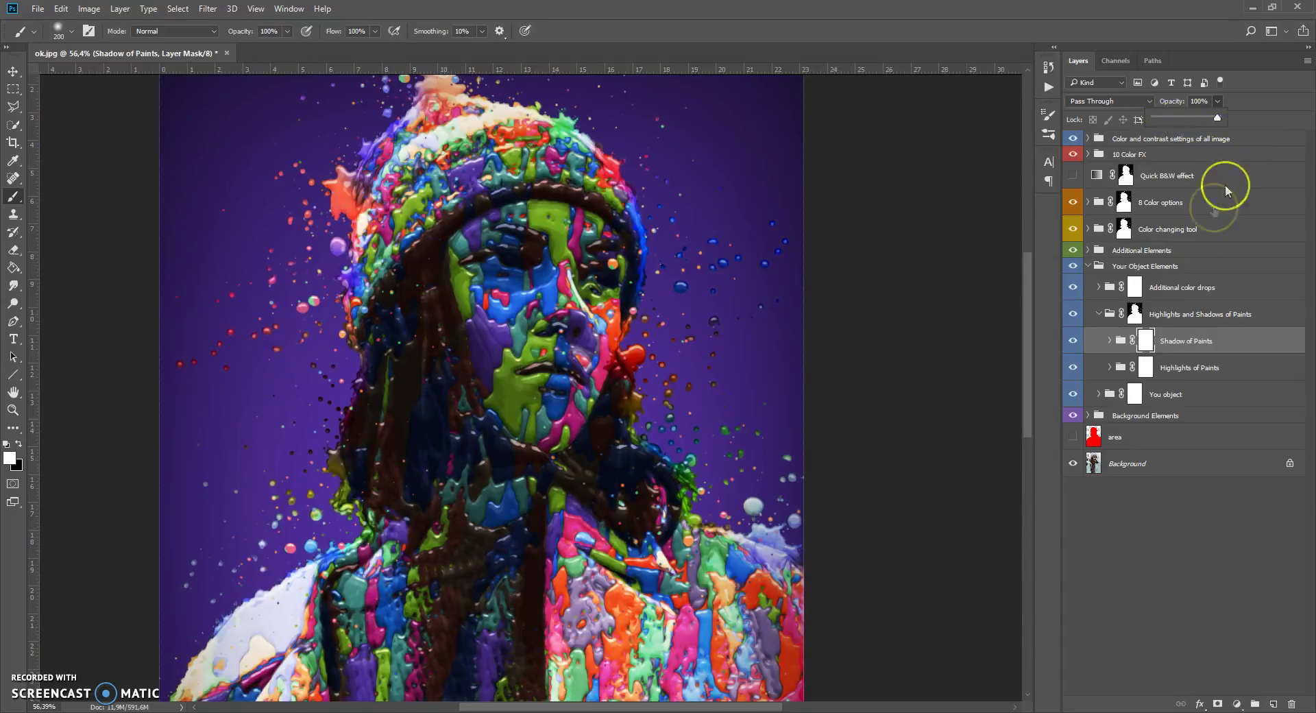
Step: Collapse the Highlights and Shadows of Paints group and expand the Additional color drops group
{"action": "left_click", "coordinate": [1101, 315]}
{"action": "left_click", "coordinate": [1099, 316]}
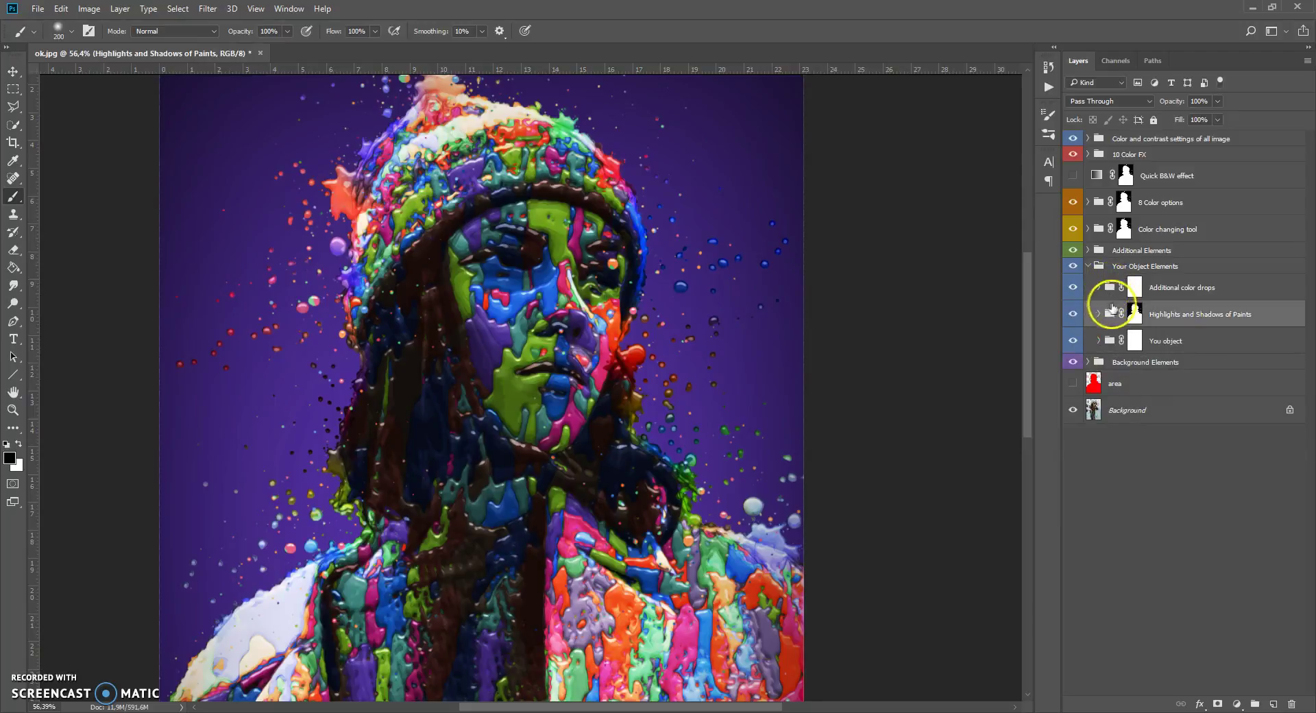
{"action": "left_click", "coordinate": [1099, 314]}
{"action": "left_click", "coordinate": [1101, 314]}
{"action": "left_click", "coordinate": [1132, 294]}
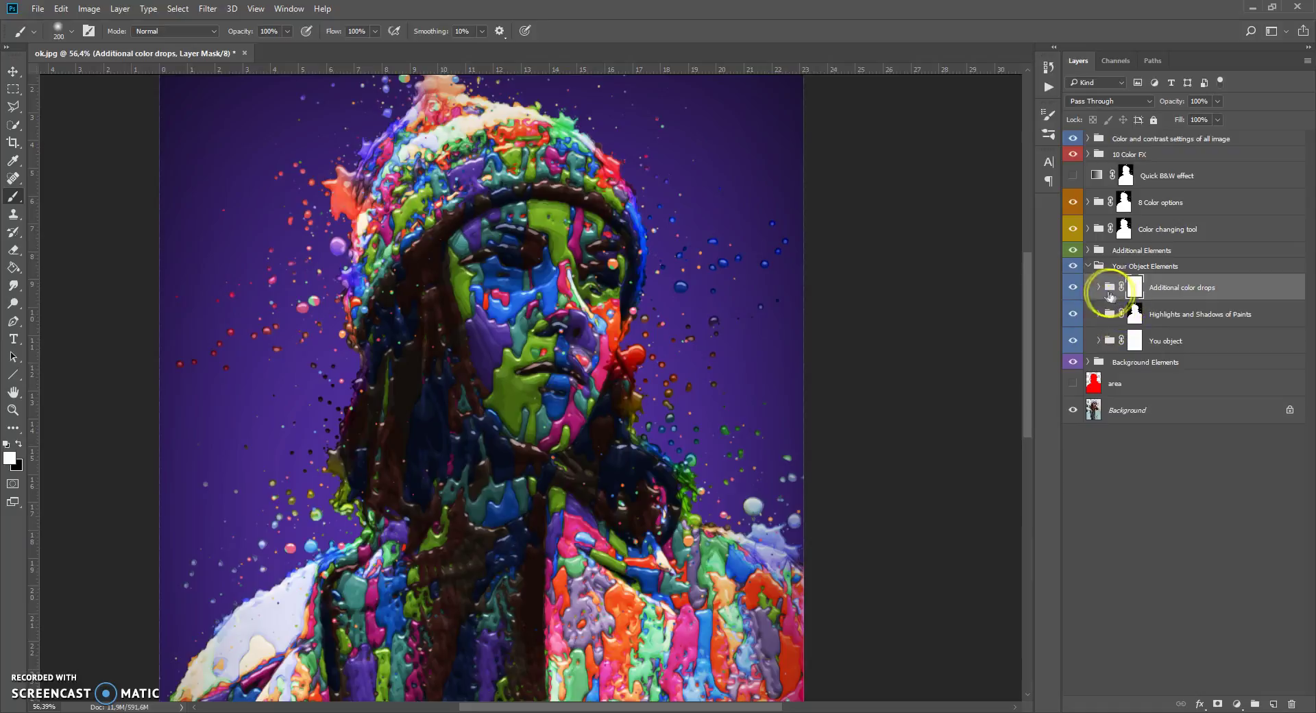
{"action": "left_click", "coordinate": [1098, 287]}
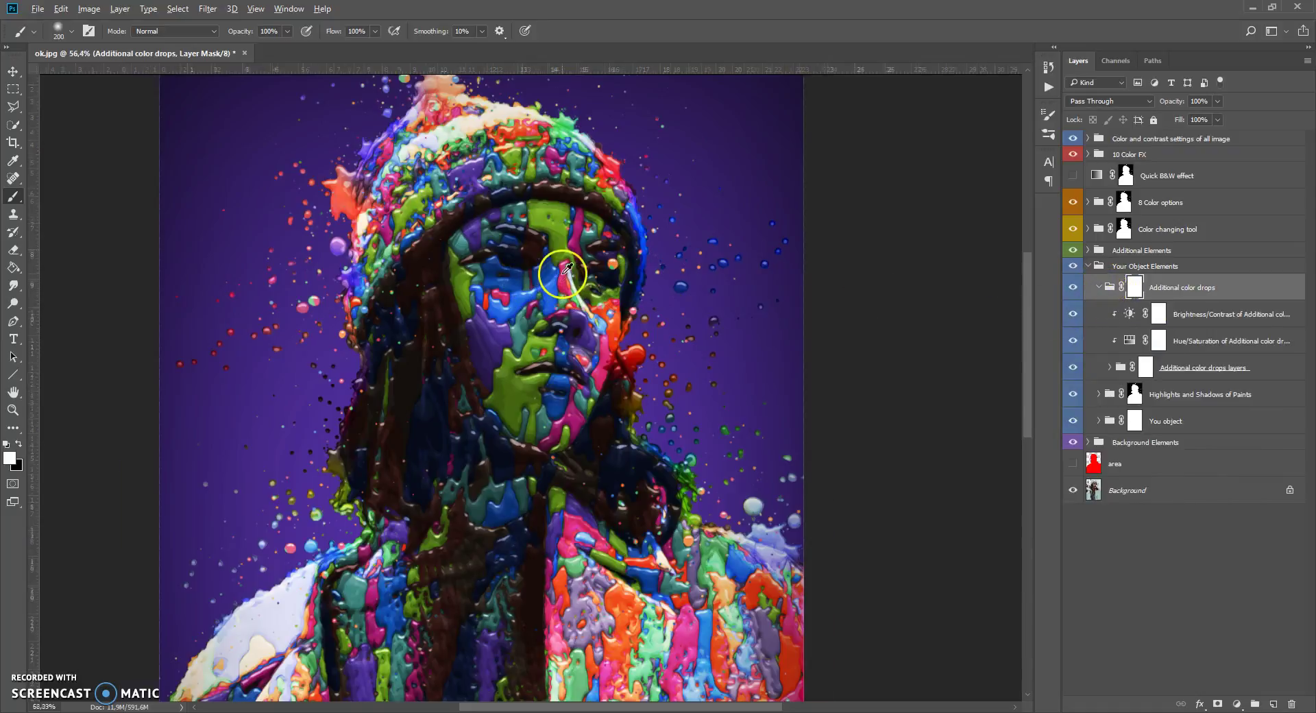
Step: Toggle the Additional color drops group to compare its effect on the portrait, and look into the Additional color drops layers subgroup
{"action": "scroll", "coordinate": [564, 273], "scroll_direction": "up", "scroll_amount": 2}
{"action": "left_click", "coordinate": [1074, 289]}
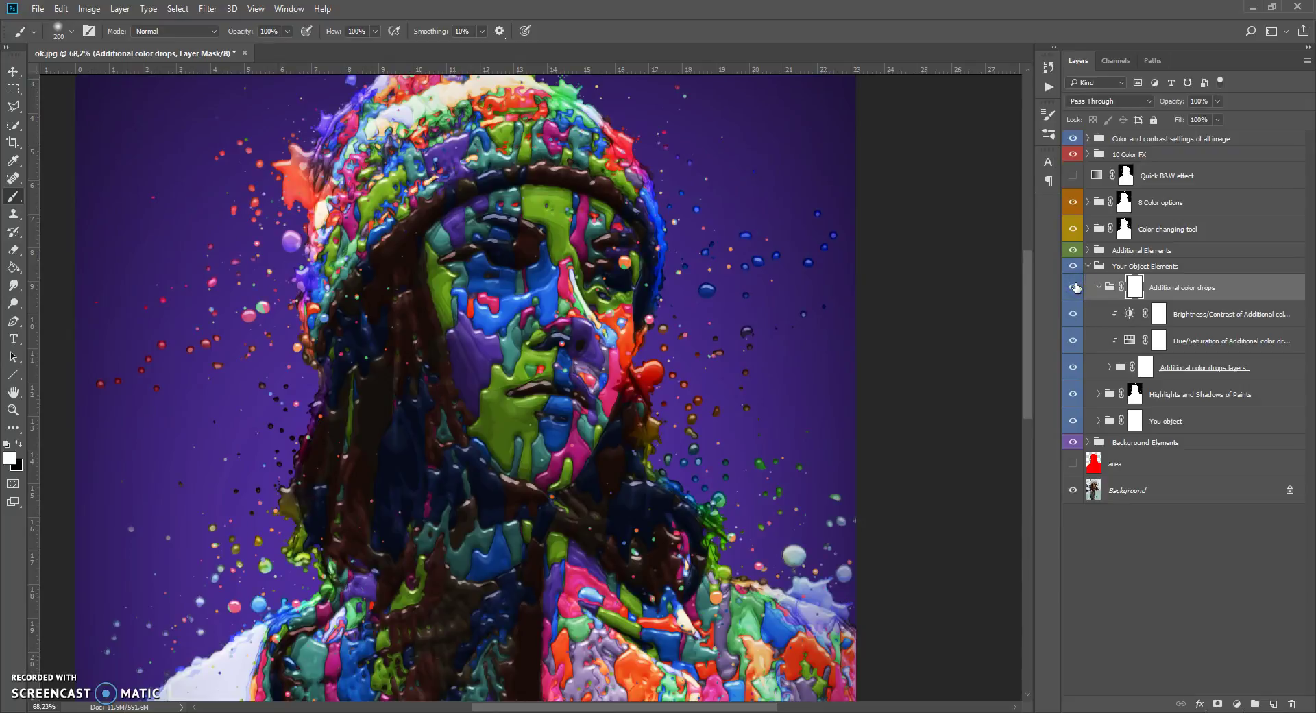
{"action": "left_click", "coordinate": [1113, 345]}
{"action": "left_click", "coordinate": [1111, 367]}
{"action": "left_click", "coordinate": [1111, 368]}
{"action": "left_click", "coordinate": [1144, 368]}
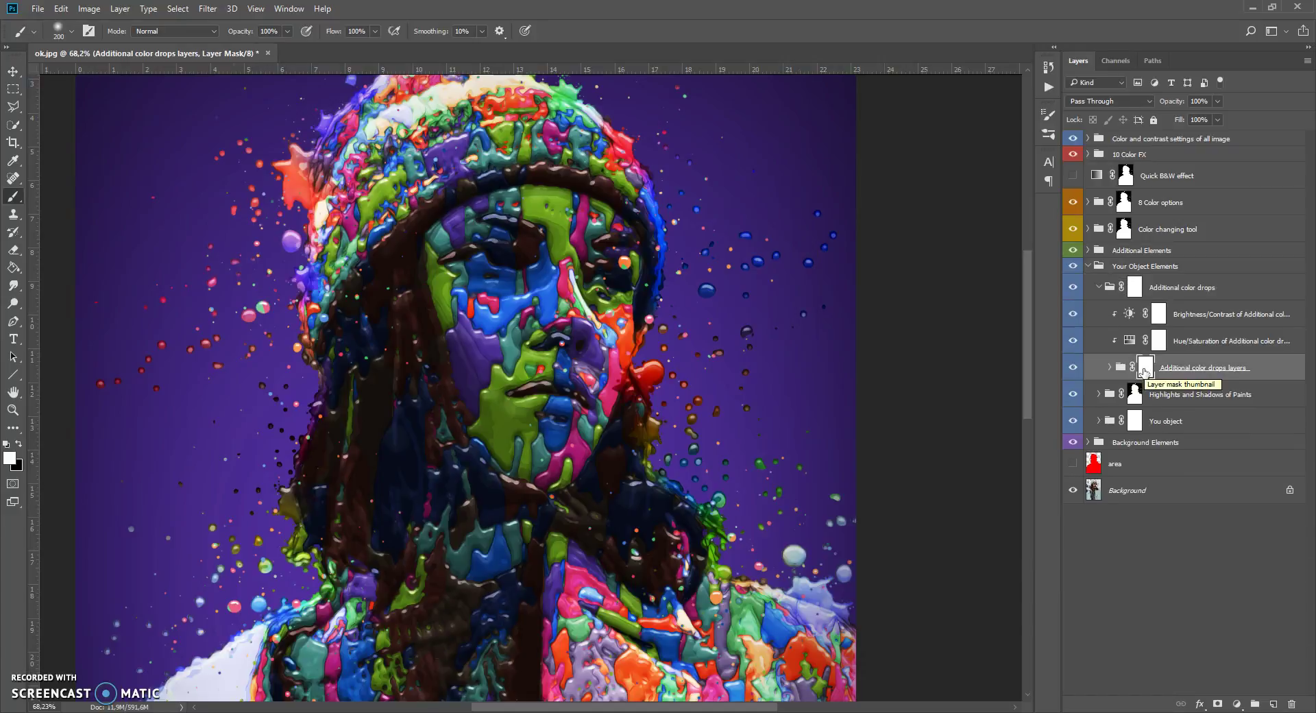
Step: Compare the layer masks of Additional color drops layers and Additional color drops, ending with the Additional color drops mask selected
{"action": "left_click", "coordinate": [1146, 369]}
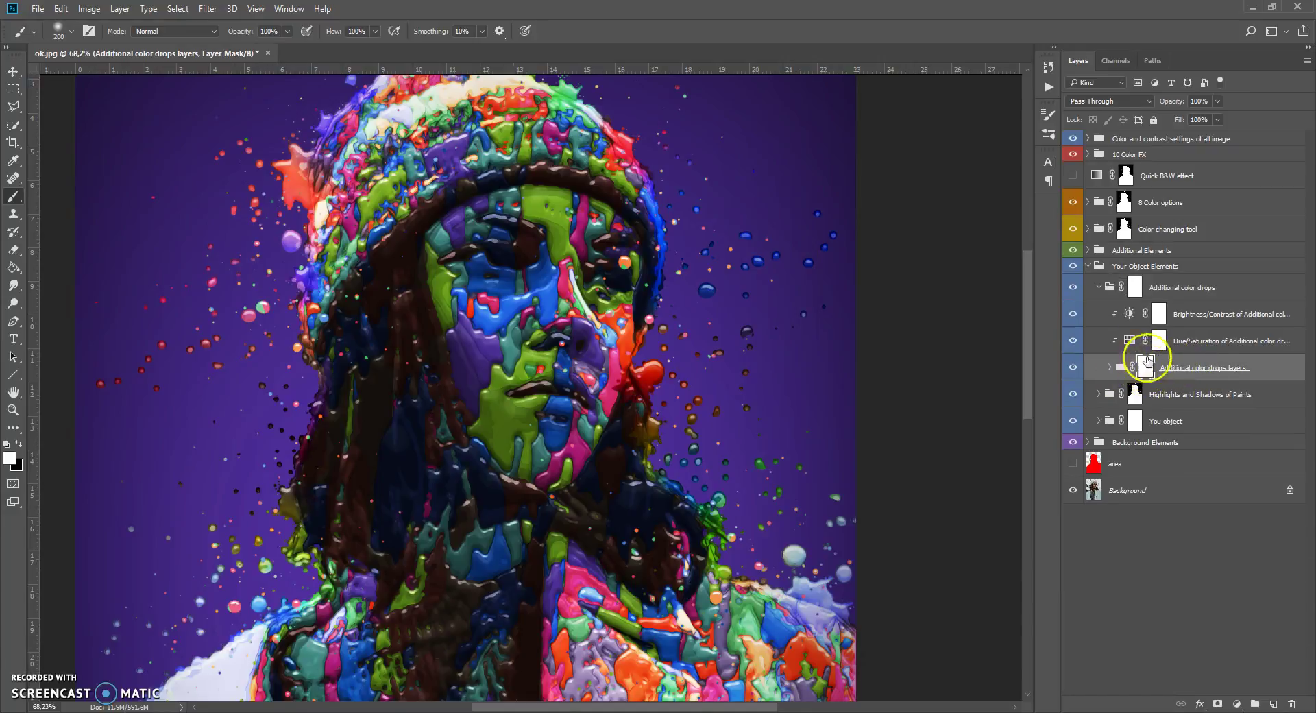
{"action": "left_click", "coordinate": [1134, 287]}
{"action": "left_click", "coordinate": [1147, 368]}
{"action": "left_click", "coordinate": [1134, 287]}
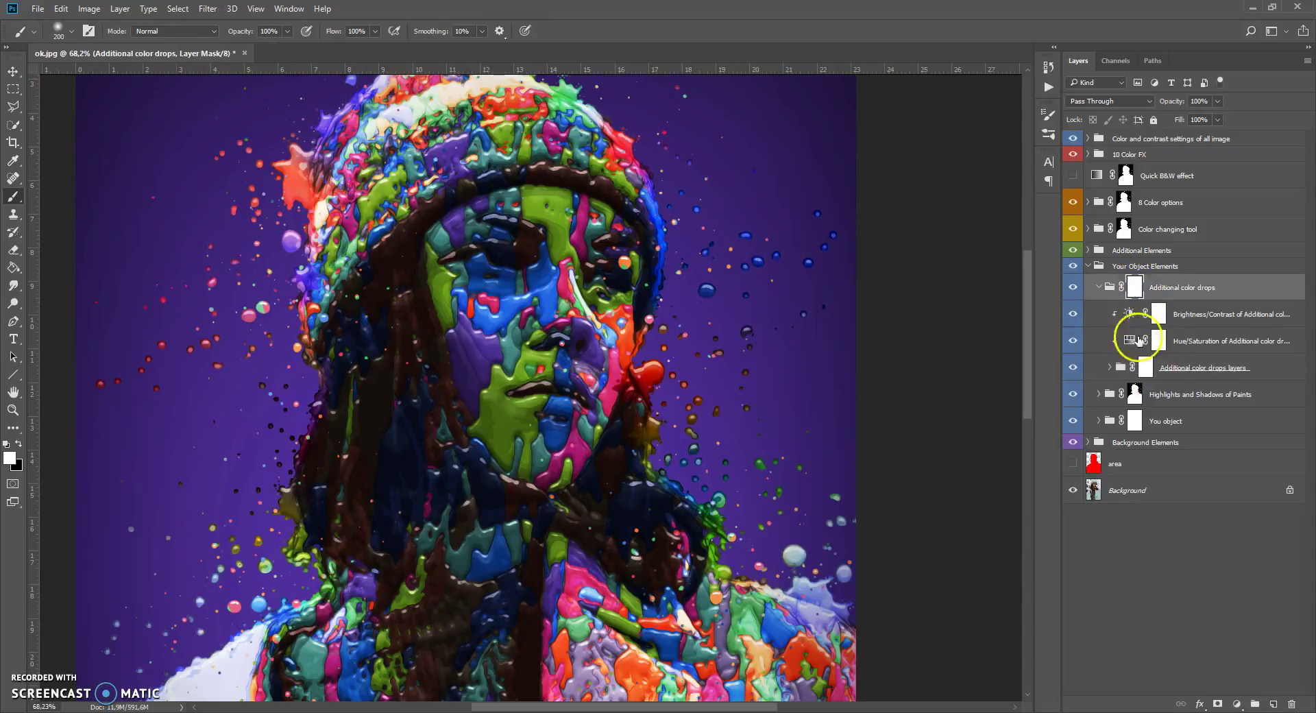
{"action": "left_click", "coordinate": [1146, 368]}
{"action": "left_click", "coordinate": [1135, 287]}
{"action": "left_click", "coordinate": [1146, 368]}
{"action": "left_click", "coordinate": [1134, 287]}
Step: Try hiding color drops beside the portrait with black on the Additional color drops mask, and restore them with white
{"action": "left_click", "coordinate": [19, 443]}
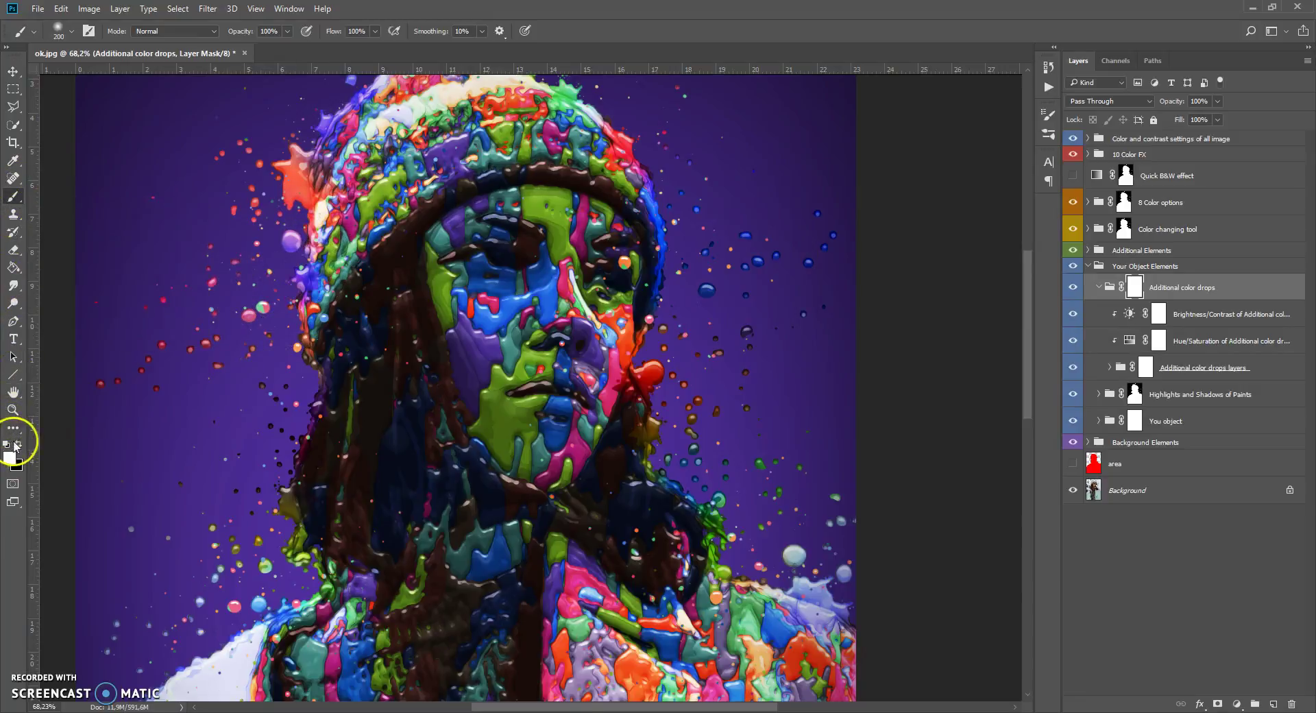
{"action": "mouse_move", "coordinate": [212, 283]}
{"action": "left_mouse_down"}
{"action": "mouse_move", "coordinate": [261, 226]}
{"action": "mouse_move", "coordinate": [267, 461]}
{"action": "mouse_move", "coordinate": [164, 602]}
{"action": "mouse_move", "coordinate": [296, 348]}
{"action": "left_mouse_up"}
{"action": "left_click", "coordinate": [18, 443]}
{"action": "left_click", "coordinate": [289, 425]}
{"action": "mouse_move", "coordinate": [288, 425]}
{"action": "left_mouse_down"}
{"action": "mouse_move", "coordinate": [226, 582]}
{"action": "mouse_move", "coordinate": [130, 656]}
{"action": "mouse_move", "coordinate": [235, 459]}
{"action": "mouse_move", "coordinate": [227, 194]}
{"action": "mouse_move", "coordinate": [285, 108]}
{"action": "mouse_move", "coordinate": [258, 299]}
{"action": "mouse_move", "coordinate": [322, 124]}
{"action": "mouse_move", "coordinate": [323, 348]}
{"action": "mouse_move", "coordinate": [311, 343]}
{"action": "mouse_move", "coordinate": [321, 132]}
{"action": "left_mouse_up"}
{"action": "left_click", "coordinate": [808, 214]}
{"action": "left_click", "coordinate": [1116, 288]}
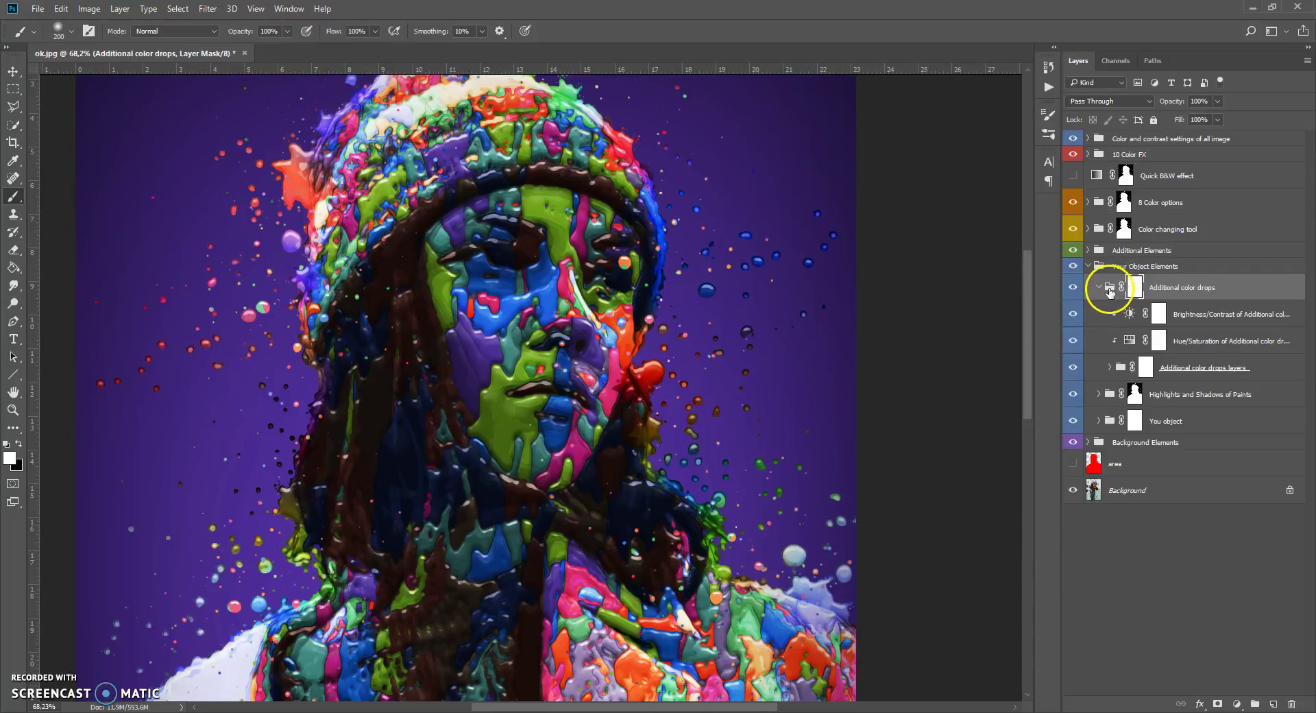
{"action": "left_click", "coordinate": [957, 260]}
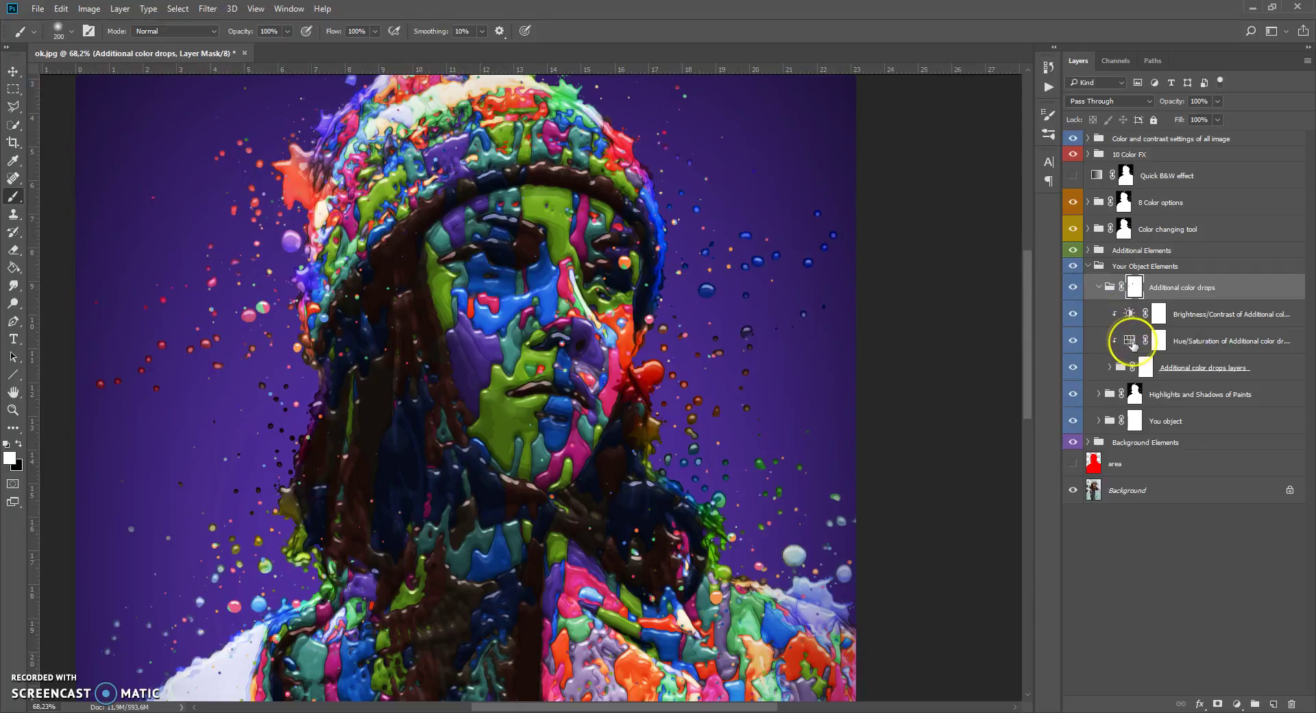
Step: Set the hue of the Hue/Saturation of Additional color drops adjustment to about +3
{"action": "double_click", "coordinate": [1131, 341]}
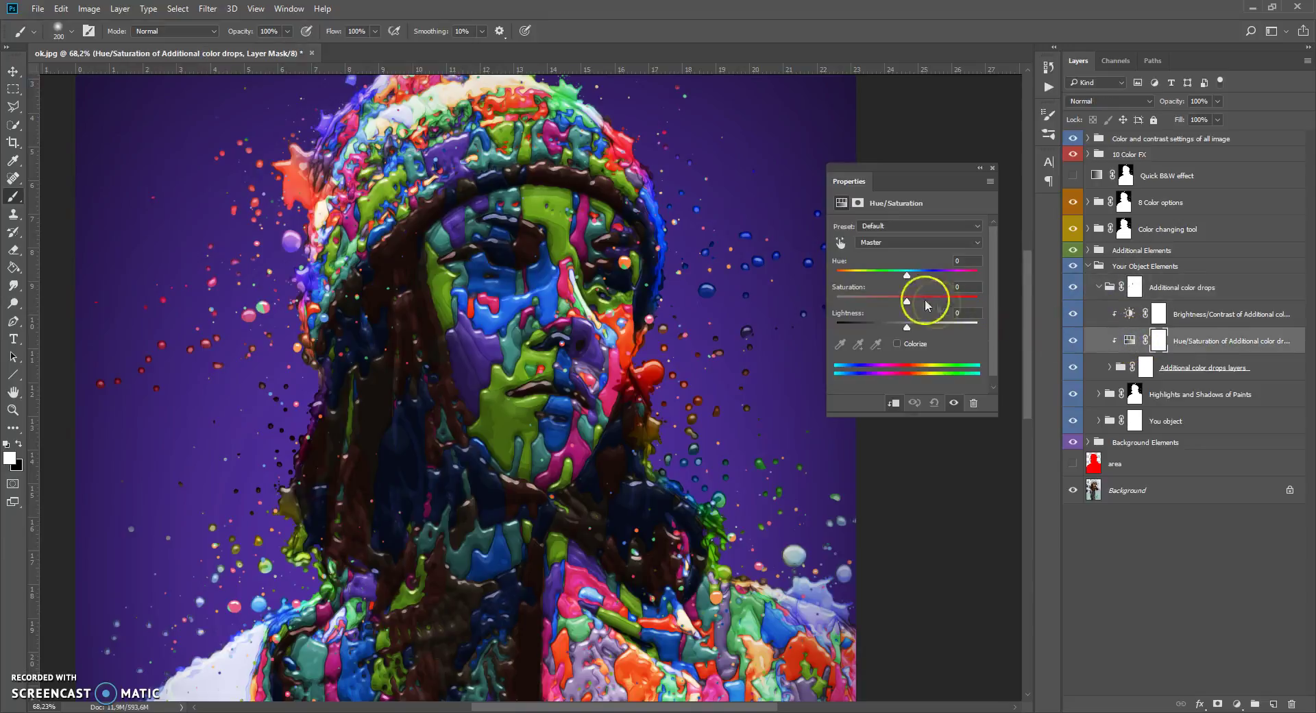
{"action": "mouse_move", "coordinate": [911, 274]}
{"action": "left_mouse_down"}
{"action": "mouse_move", "coordinate": [966, 276]}
{"action": "mouse_move", "coordinate": [875, 274]}
{"action": "mouse_move", "coordinate": [925, 281]}
{"action": "mouse_move", "coordinate": [909, 291]}
{"action": "left_mouse_up"}
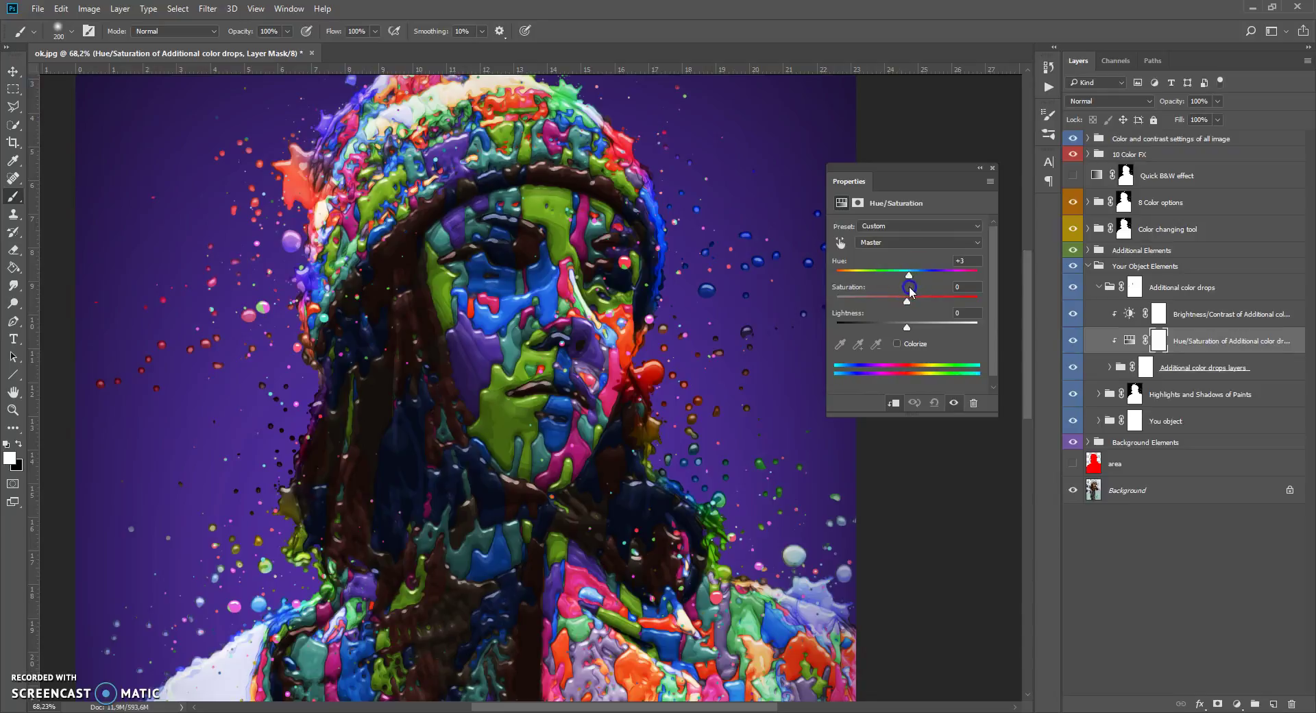
{"action": "left_click", "coordinate": [991, 167]}
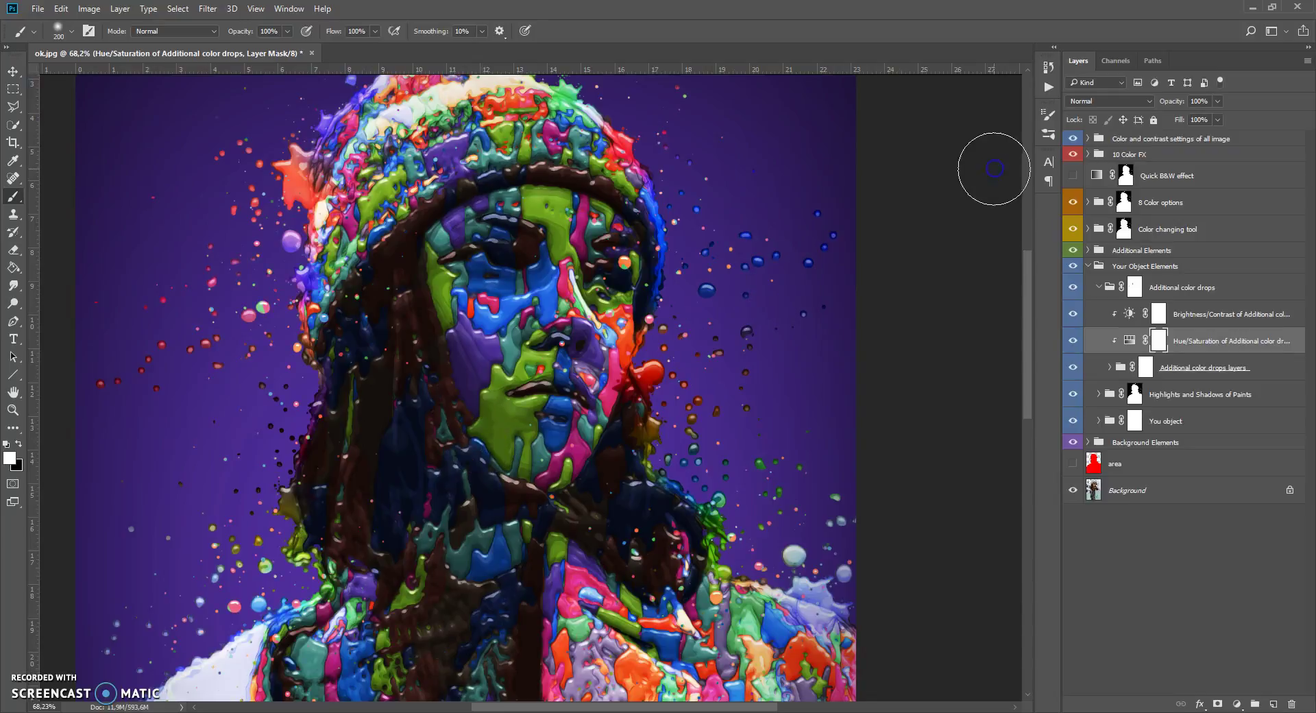
Step: Try a brightness of 29 on the Brightness/Contrast of Additional color drops and bring the drops back to their earlier look
{"action": "double_click", "coordinate": [1129, 313]}
{"action": "left_click_drag", "start_coordinate": [917, 260], "coordinate": [956, 259]}
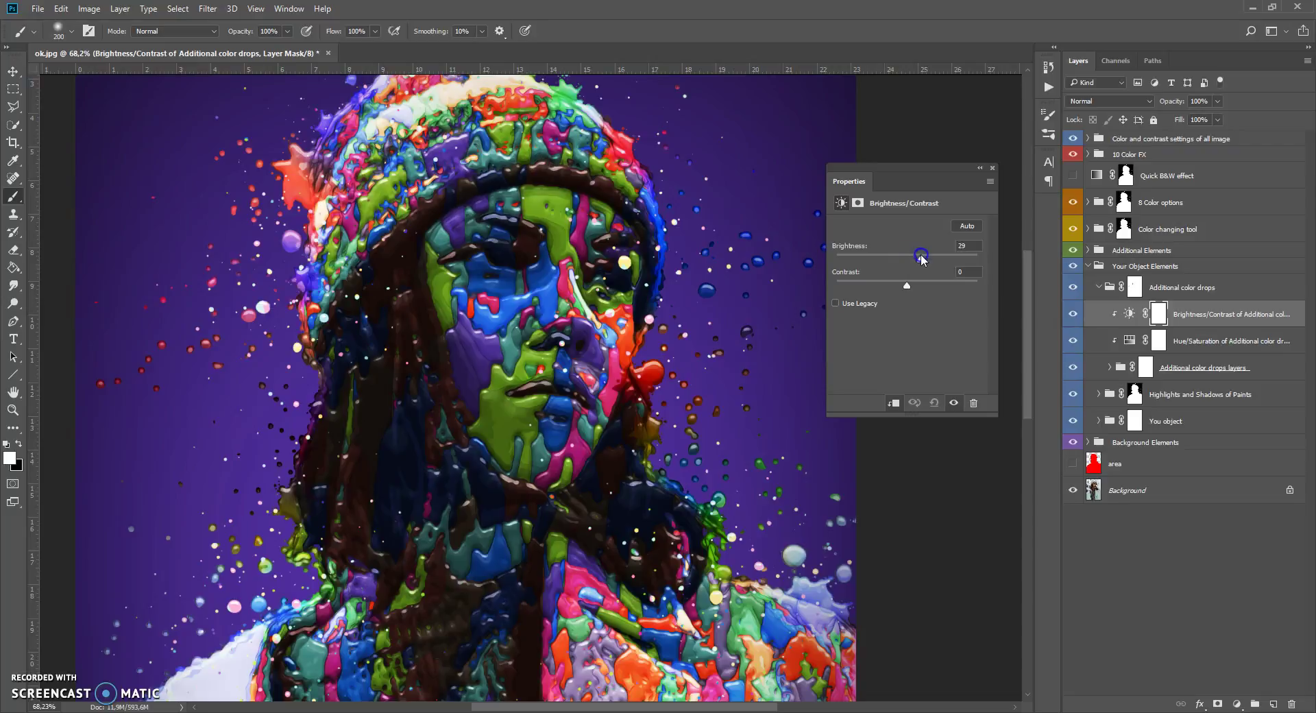
{"action": "left_click", "coordinate": [992, 167]}
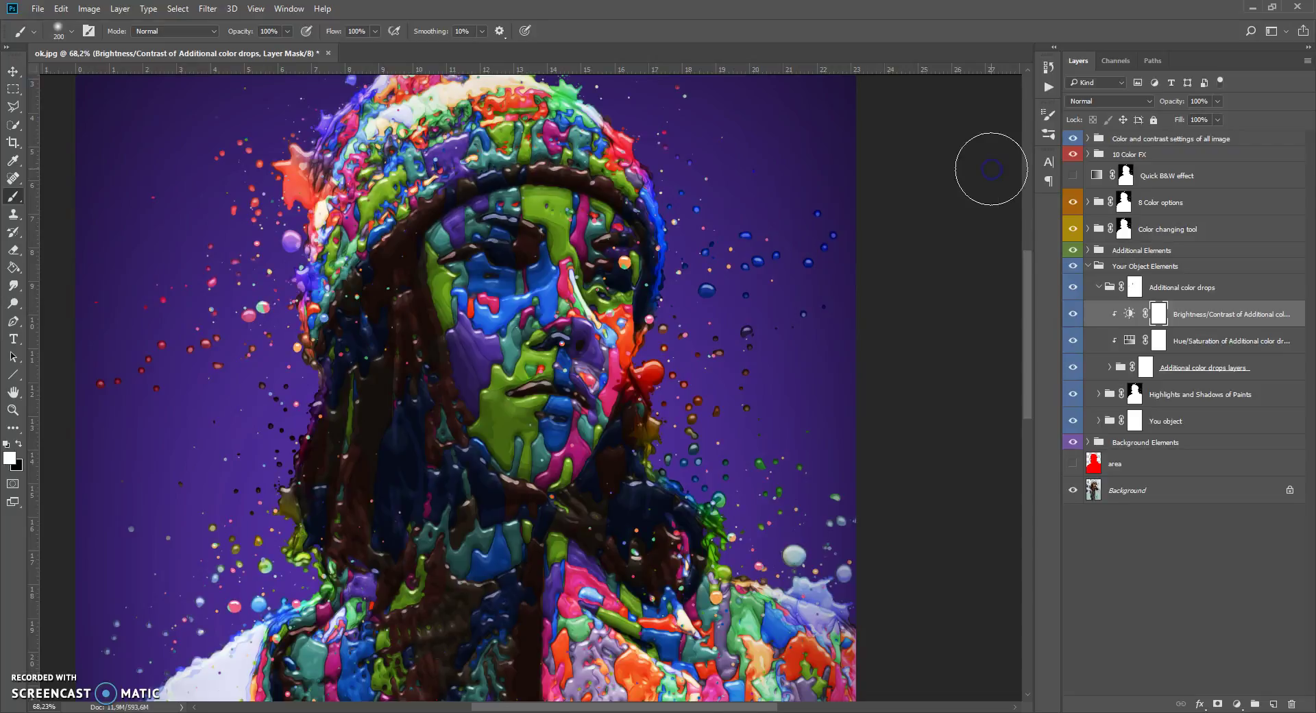
Step: Collapse the Additional color drops and Your Object Elements groups and expand the Additional Elements group
{"action": "left_click", "coordinate": [1100, 285]}
{"action": "left_click", "coordinate": [1087, 268]}
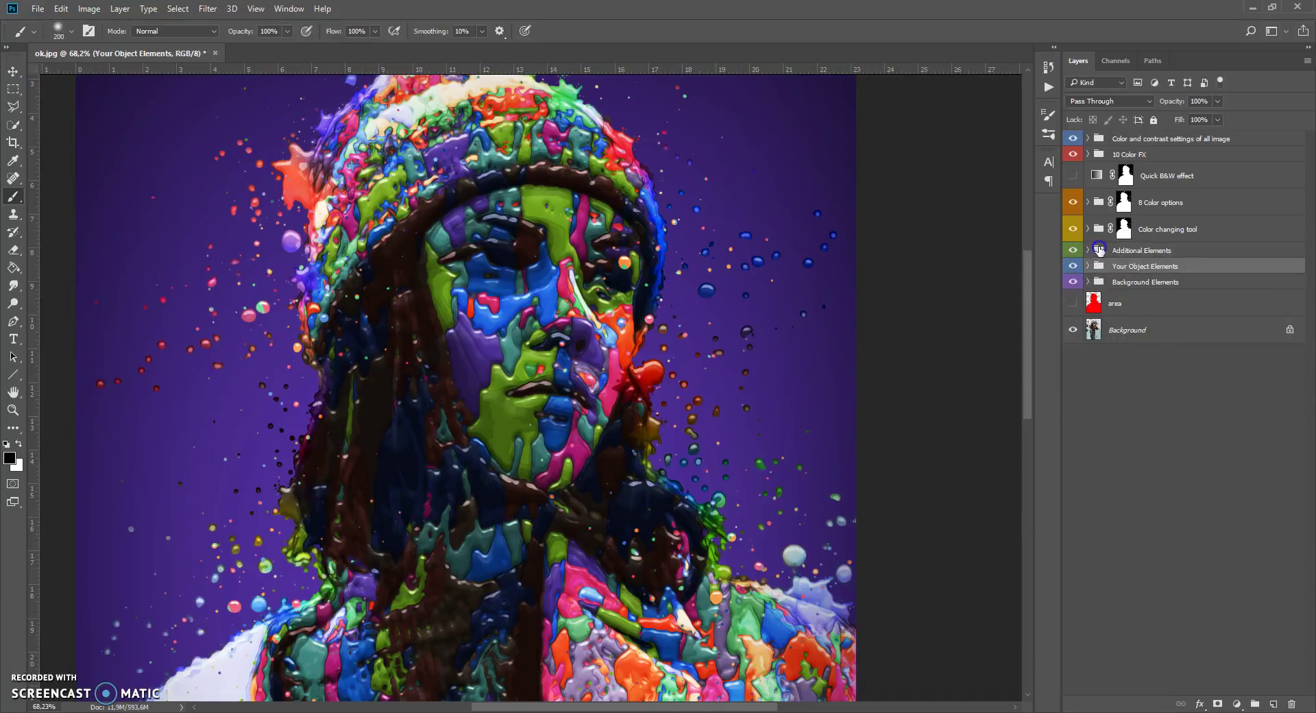
{"action": "left_click", "coordinate": [1100, 250]}
{"action": "left_click", "coordinate": [1089, 251]}
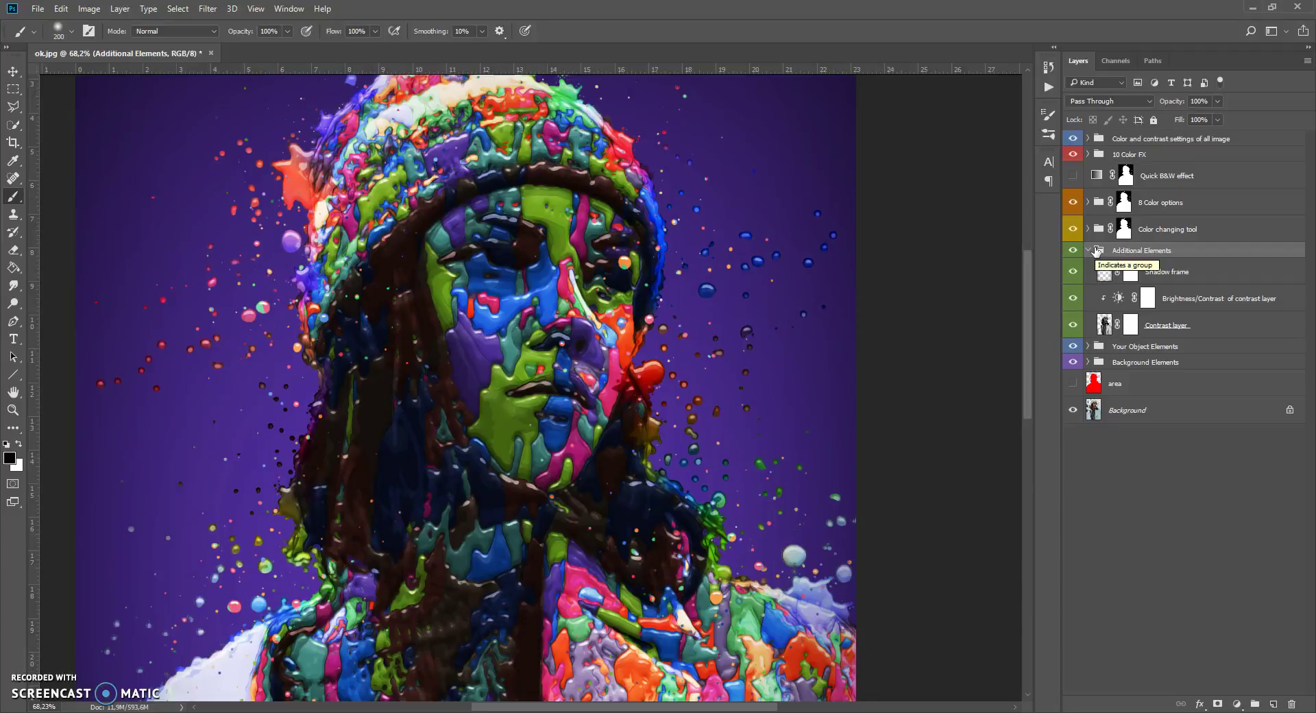
Step: Hide and show the Contrast layer in Additional Elements to compare its effect on the whole portrait
{"action": "left_click", "coordinate": [1162, 326]}
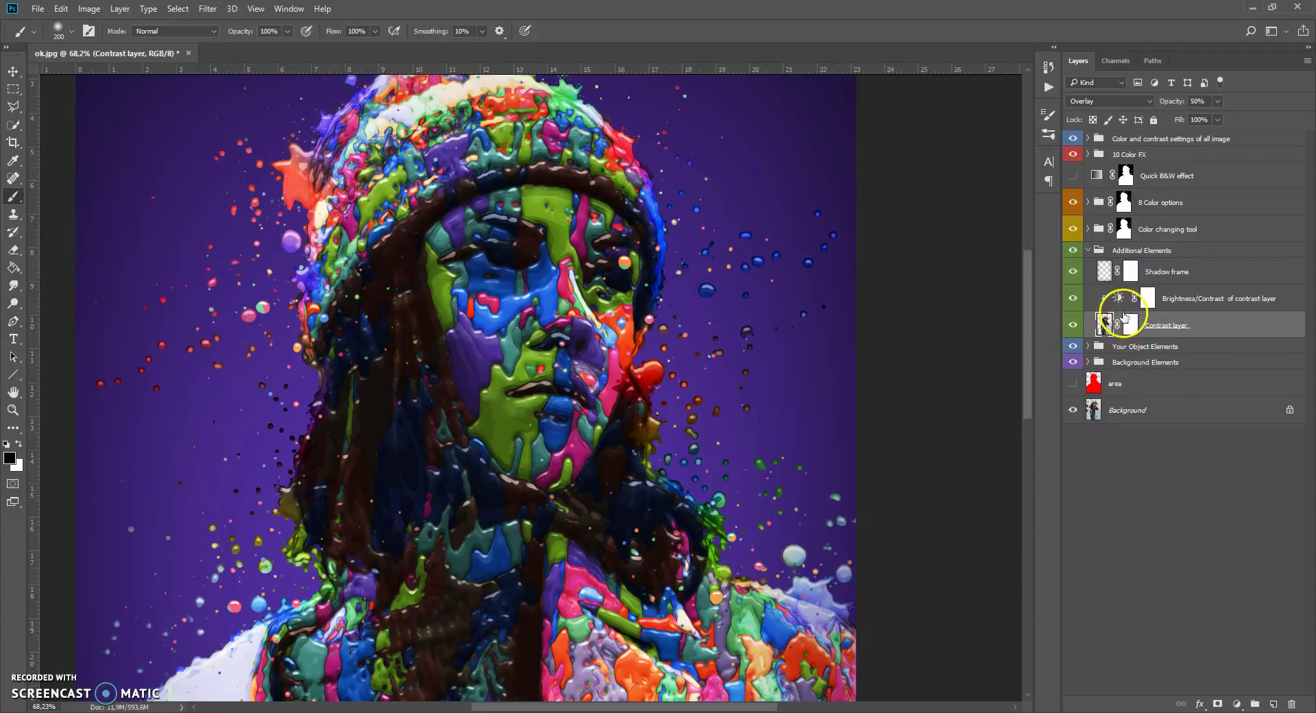
{"action": "left_click", "coordinate": [1073, 324]}
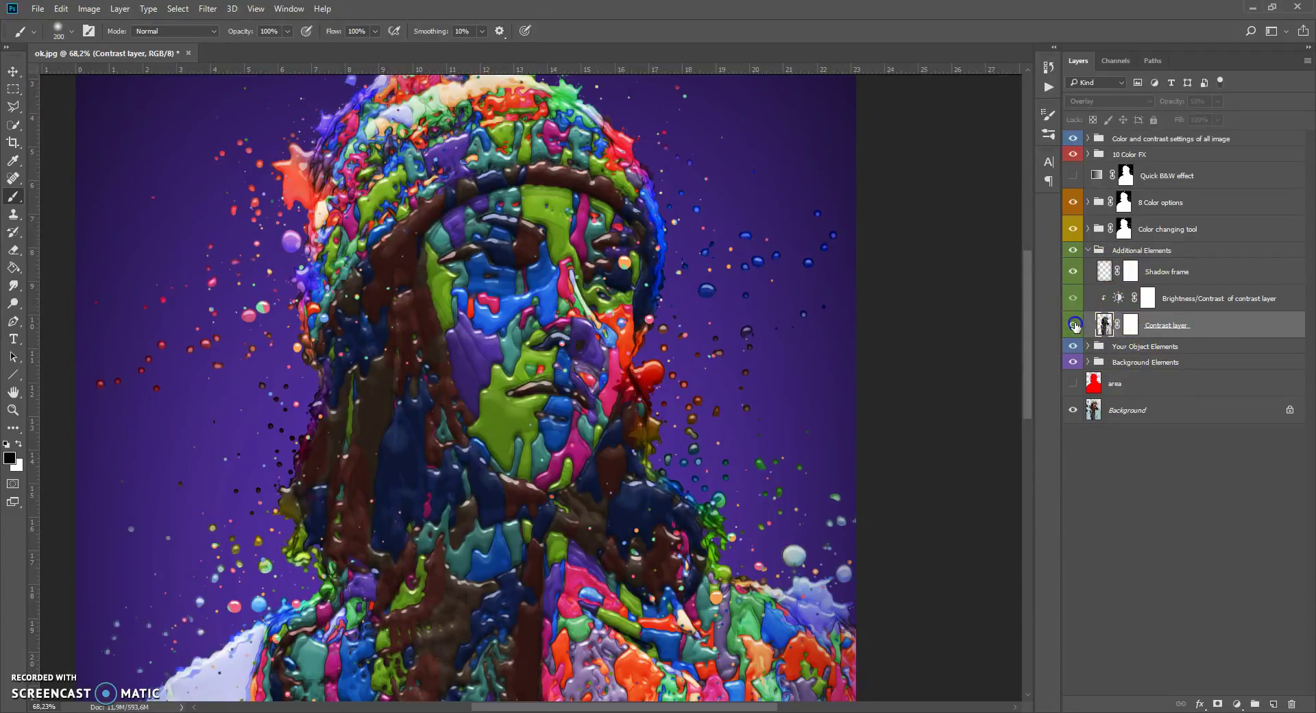
{"action": "left_click", "coordinate": [1073, 325]}
{"action": "scroll", "coordinate": [744, 336], "scroll_direction": "down", "scroll_amount": 3}
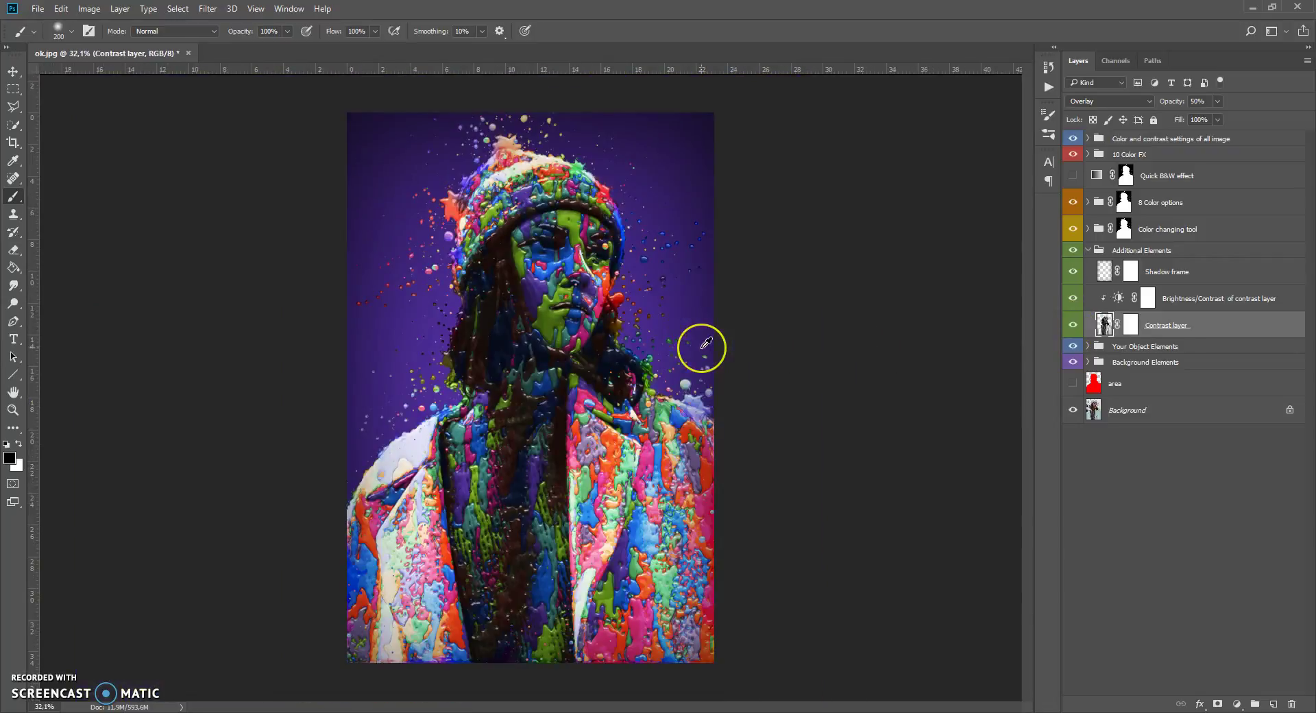
{"action": "scroll", "coordinate": [699, 352], "scroll_direction": "up", "scroll_amount": 2}
{"action": "scroll", "coordinate": [627, 346], "scroll_direction": "up", "scroll_amount": 3}
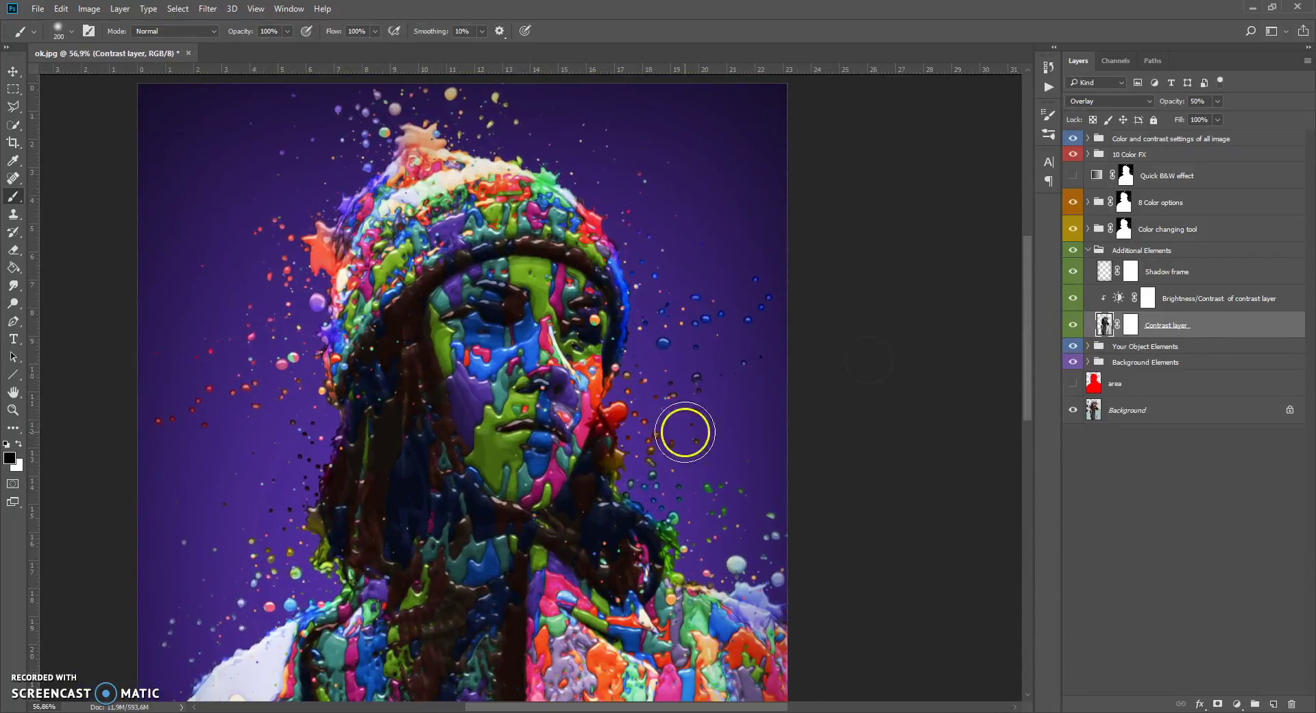
Step: Set the Brightness/Contrast of contrast layer to brightness 131 and contrast 3
{"action": "double_click", "coordinate": [1119, 299]}
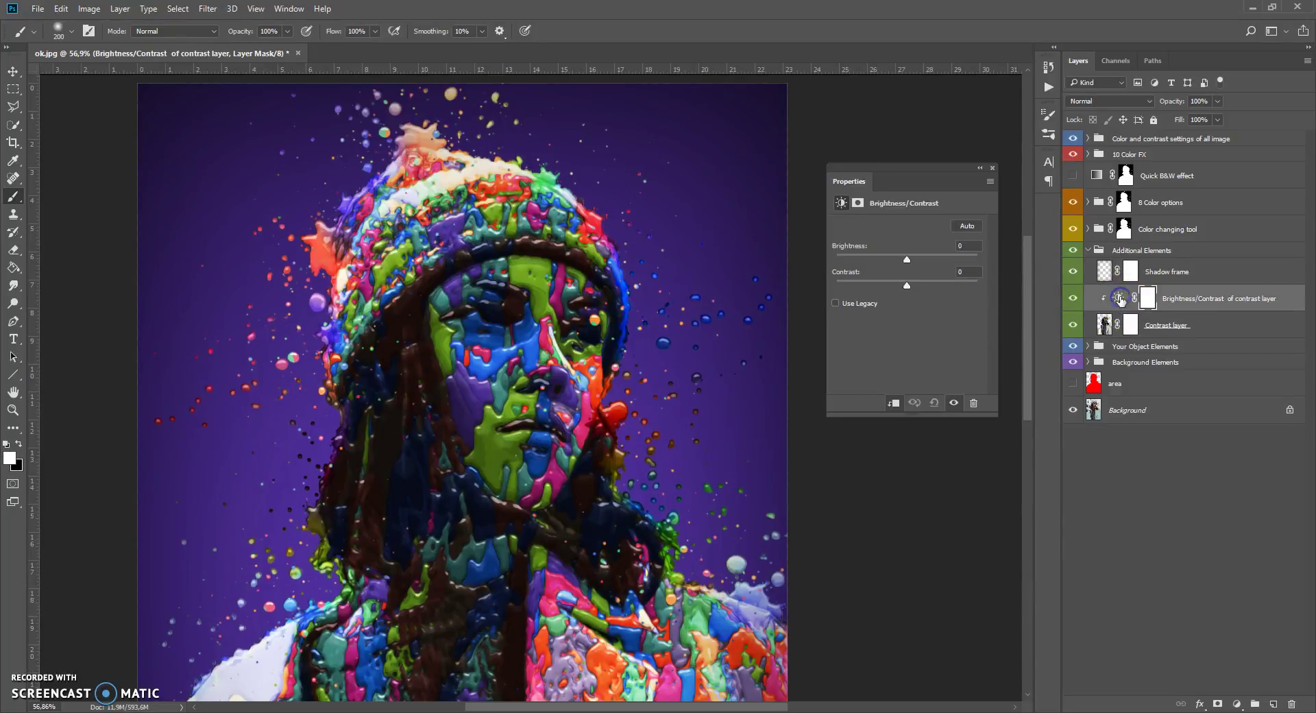
{"action": "left_click_drag", "start_coordinate": [907, 261], "coordinate": [845, 266]}
{"action": "left_click_drag", "start_coordinate": [959, 259], "coordinate": [923, 290]}
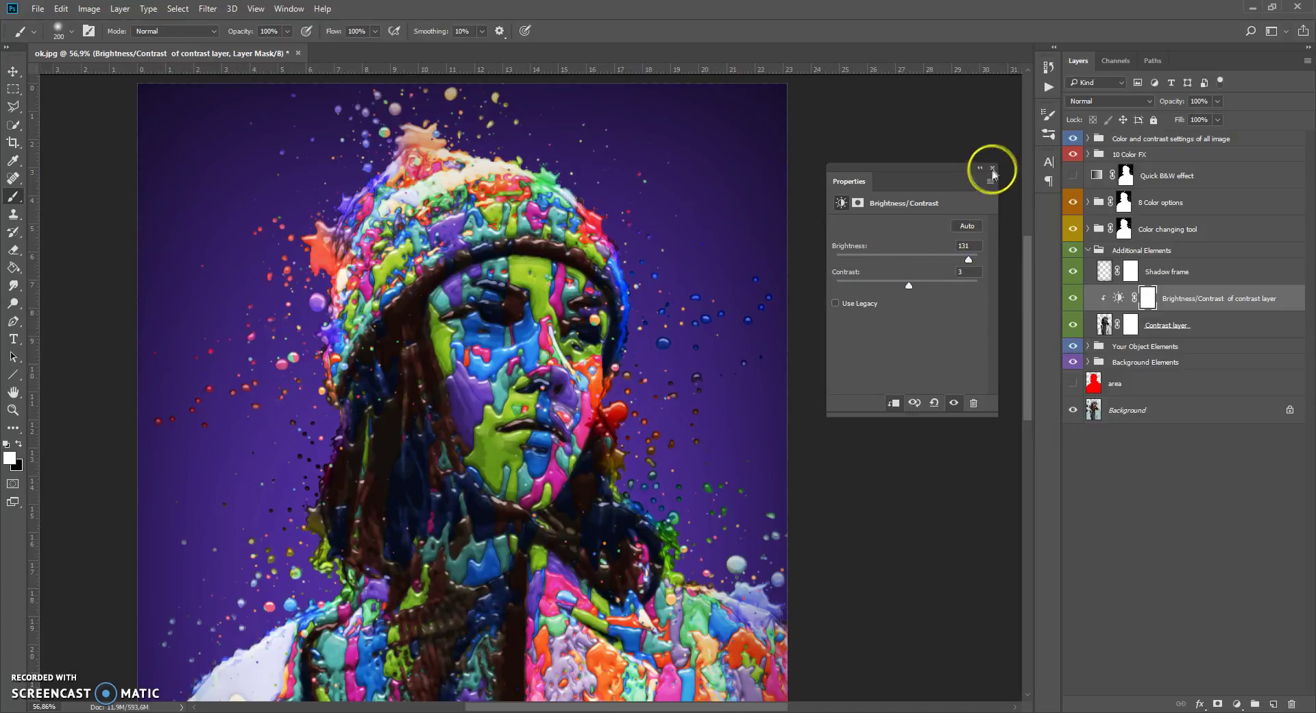
{"action": "left_click", "coordinate": [992, 168]}
Step: Try an opacity of 100% on the Contrast layer and return it to 50%
{"action": "left_click", "coordinate": [1105, 326]}
{"action": "left_click", "coordinate": [1217, 101]}
{"action": "mouse_move", "coordinate": [1218, 122]}
{"action": "left_mouse_down"}
{"action": "mouse_move", "coordinate": [1200, 122]}
{"action": "mouse_move", "coordinate": [1252, 122]}
{"action": "mouse_move", "coordinate": [1226, 124]}
{"action": "left_mouse_up"}
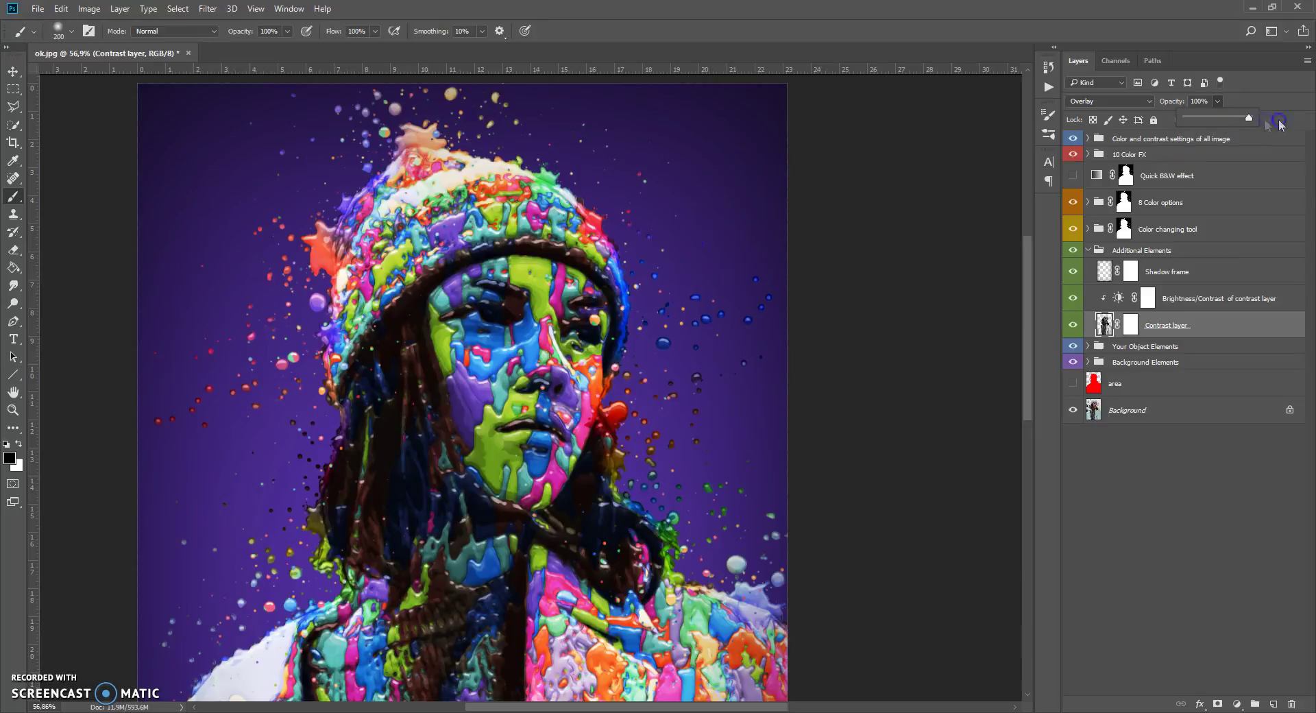
{"action": "left_click_drag", "start_coordinate": [1224, 125], "coordinate": [1221, 126]}
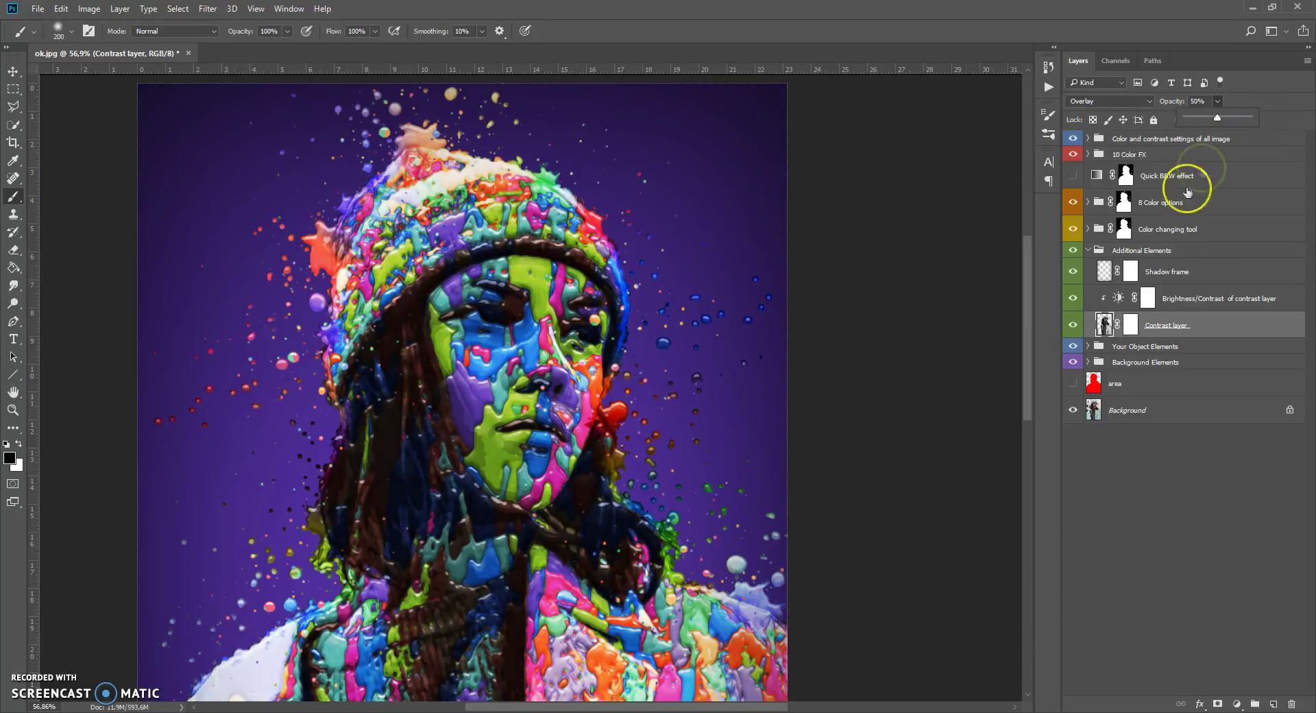
Step: Toggle the Shadow frame layer to compare its effect, and set its opacity to 51%
{"action": "left_click", "coordinate": [1104, 275]}
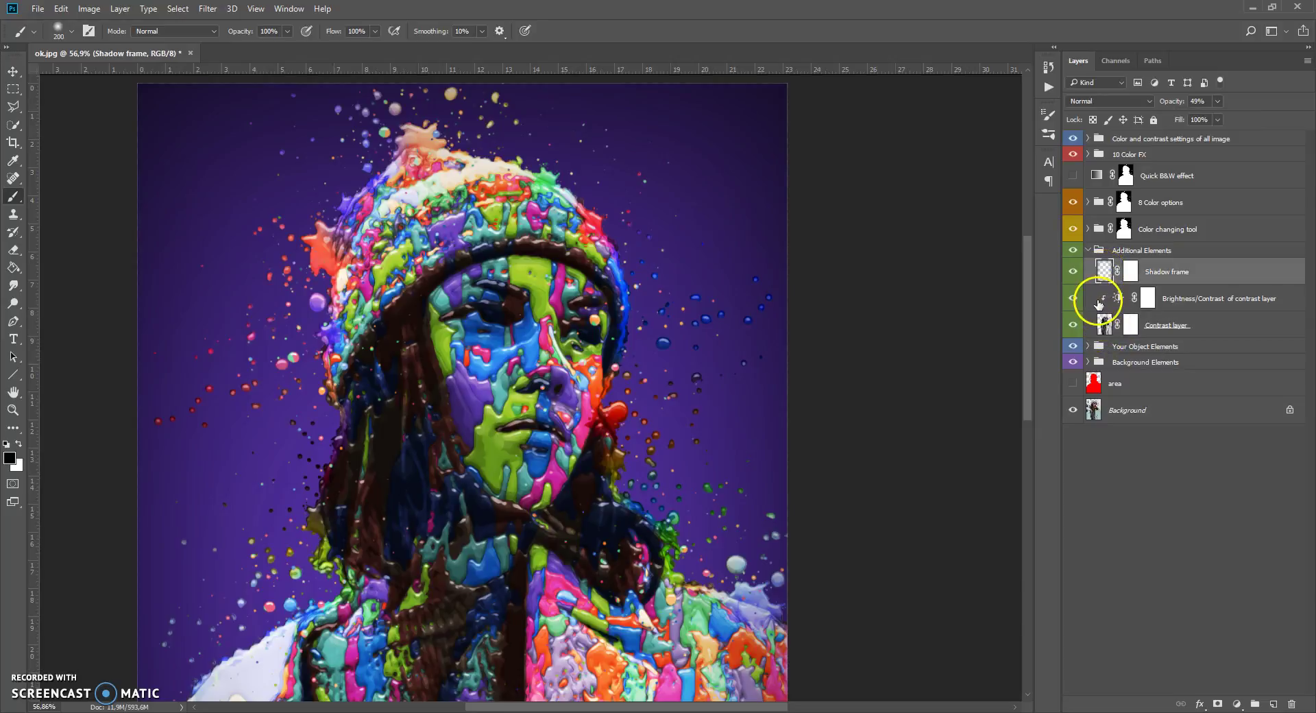
{"action": "left_click", "coordinate": [1072, 271]}
{"action": "left_click", "coordinate": [1072, 271]}
{"action": "left_click", "coordinate": [1217, 101]}
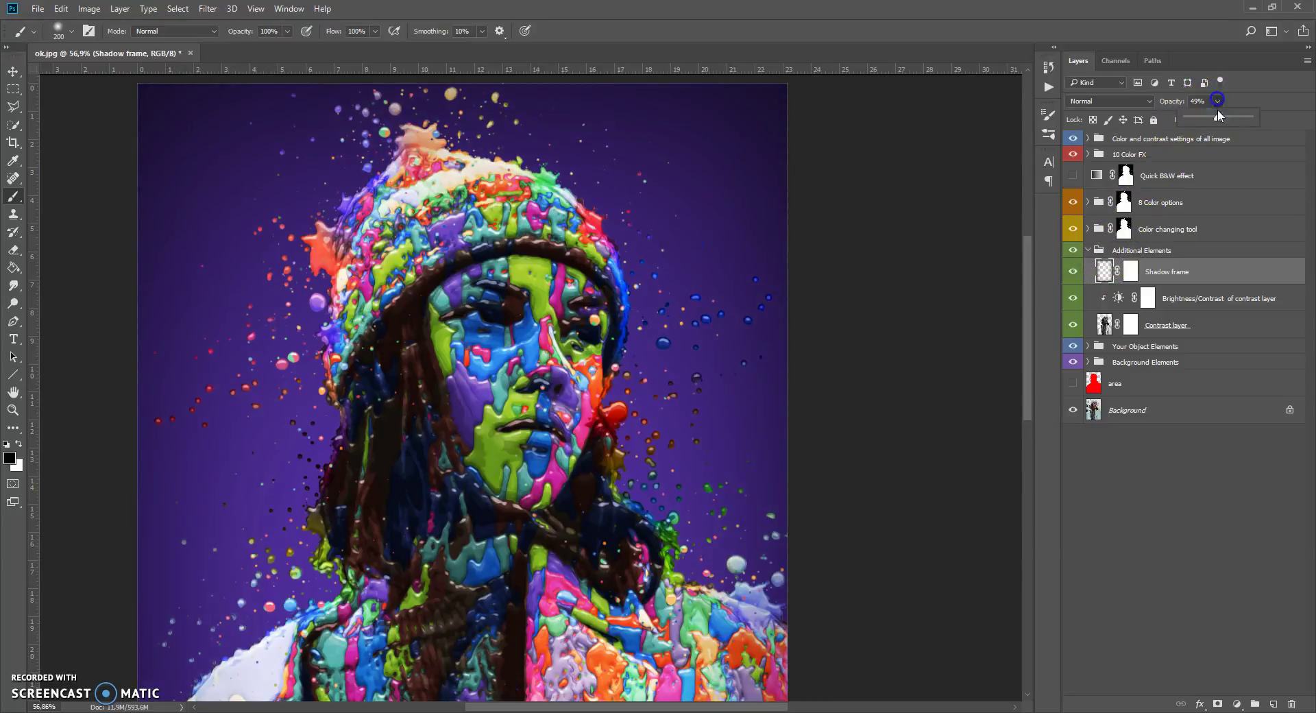
{"action": "mouse_move", "coordinate": [1226, 122]}
{"action": "left_mouse_down"}
{"action": "mouse_move", "coordinate": [1201, 124]}
{"action": "mouse_move", "coordinate": [1221, 123]}
{"action": "left_mouse_up"}
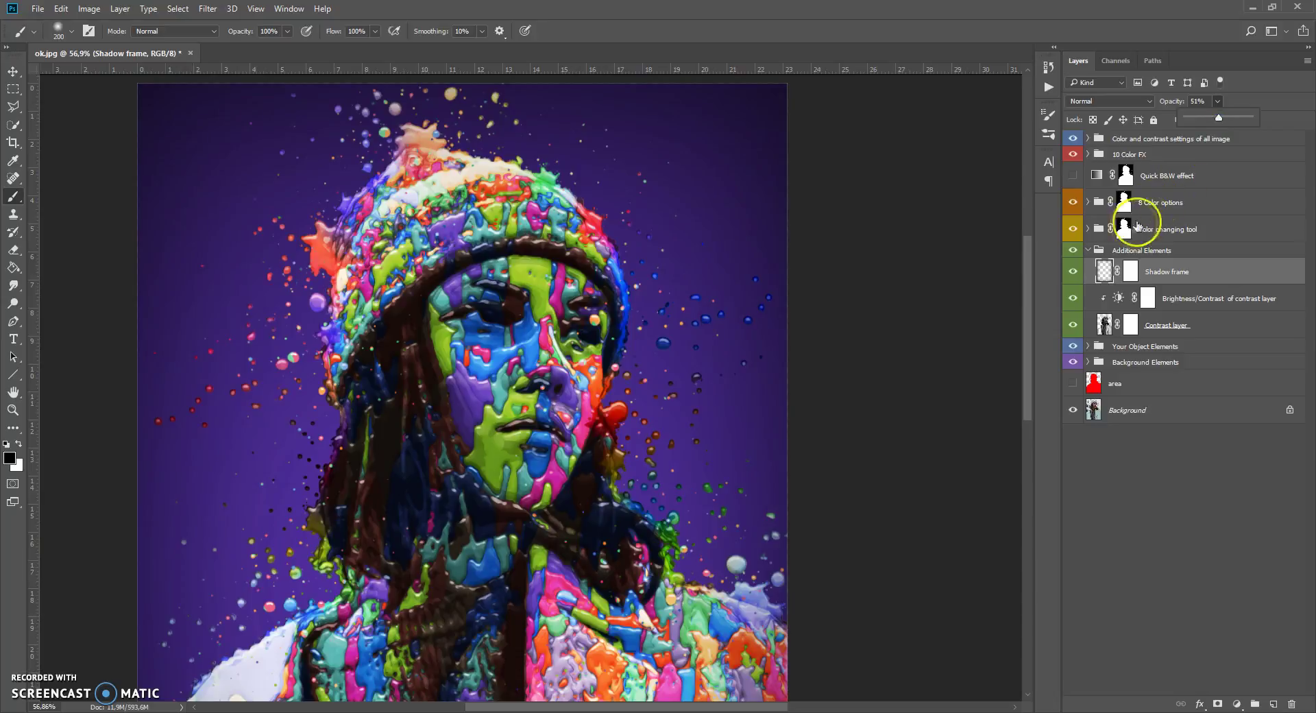
Step: Collapse the Additional Elements group and select the Color changing tool group
{"action": "left_click", "coordinate": [1091, 251]}
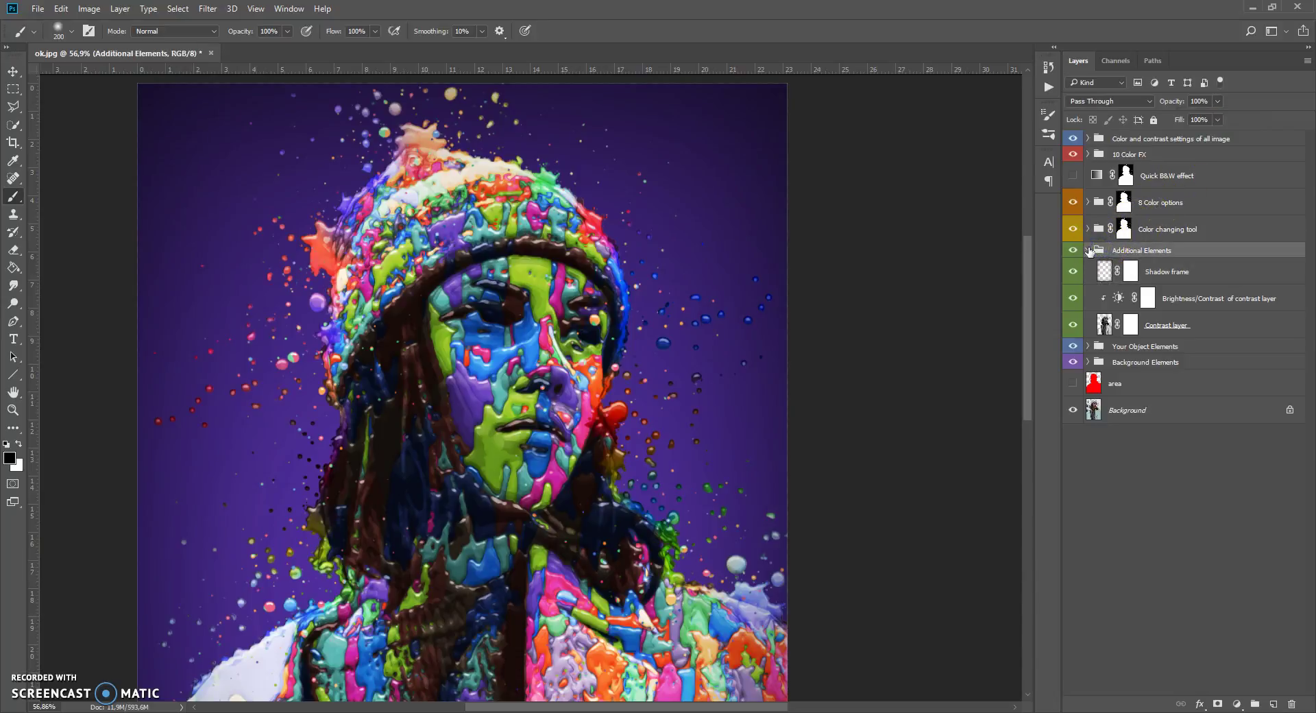
{"action": "left_click", "coordinate": [1087, 250]}
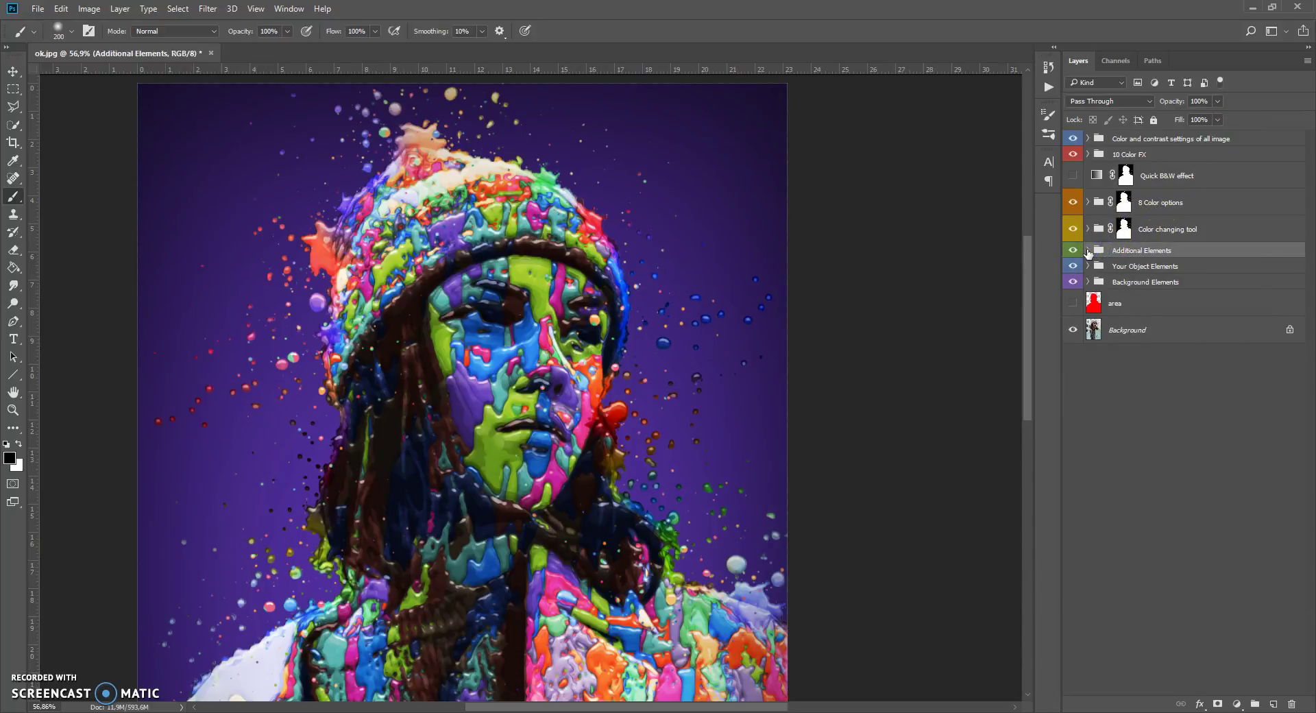
{"action": "left_click", "coordinate": [1097, 229]}
{"action": "left_click", "coordinate": [1096, 203]}
{"action": "left_click", "coordinate": [1097, 229]}
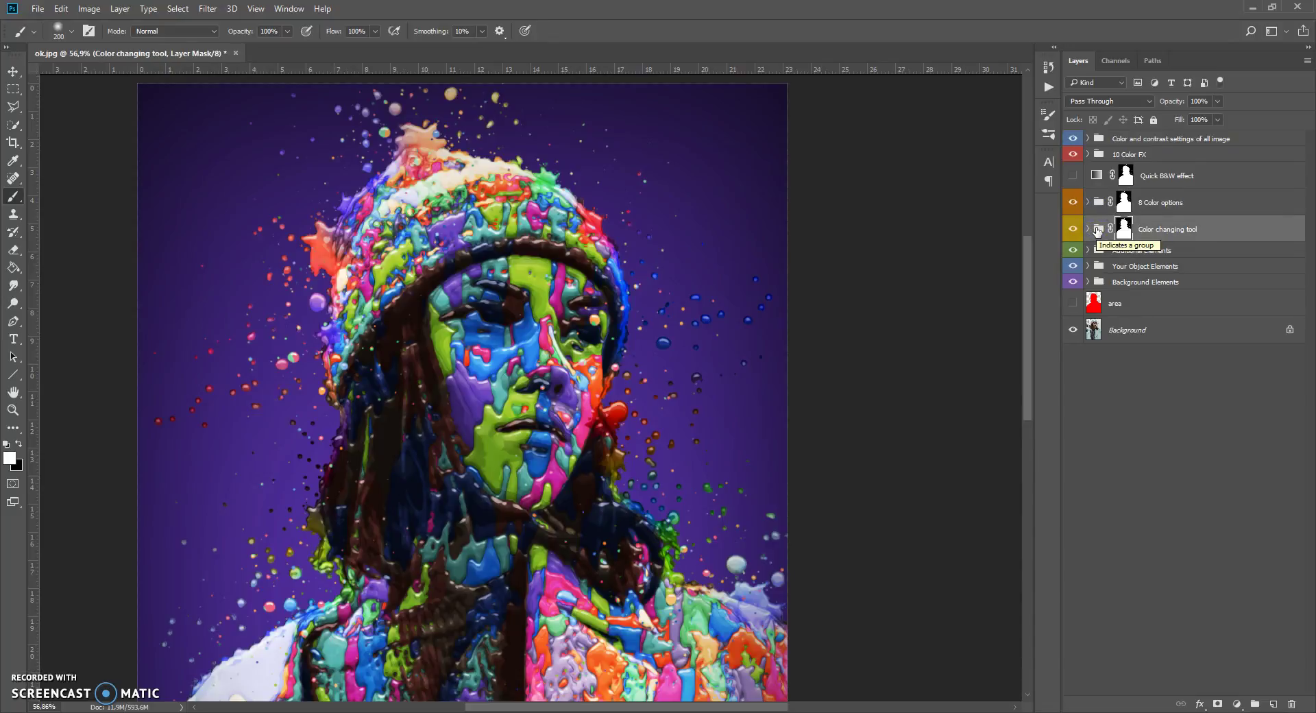
Step: Expand the Color changing tool group and go through its Hue/Saturation layers for parts 1 to 6
{"action": "scroll", "coordinate": [661, 341], "scroll_direction": "down", "scroll_amount": 5}
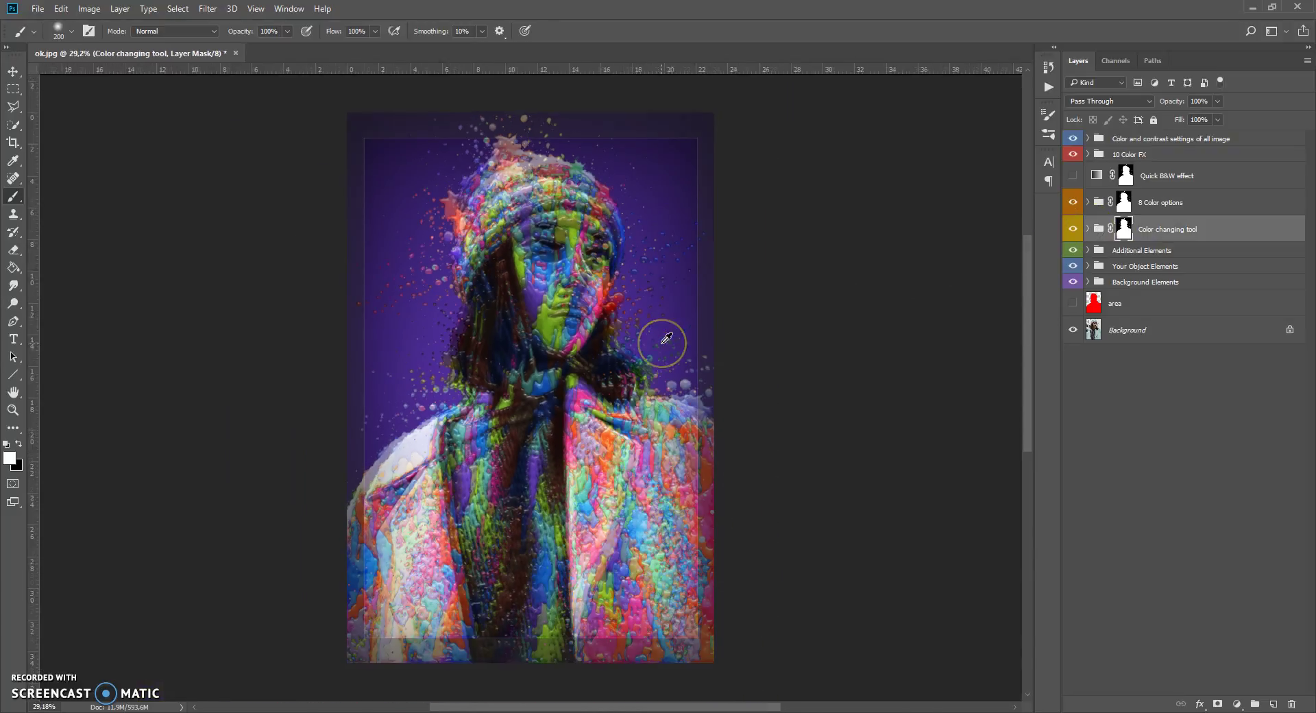
{"action": "scroll", "coordinate": [666, 338], "scroll_direction": "up", "scroll_amount": 2}
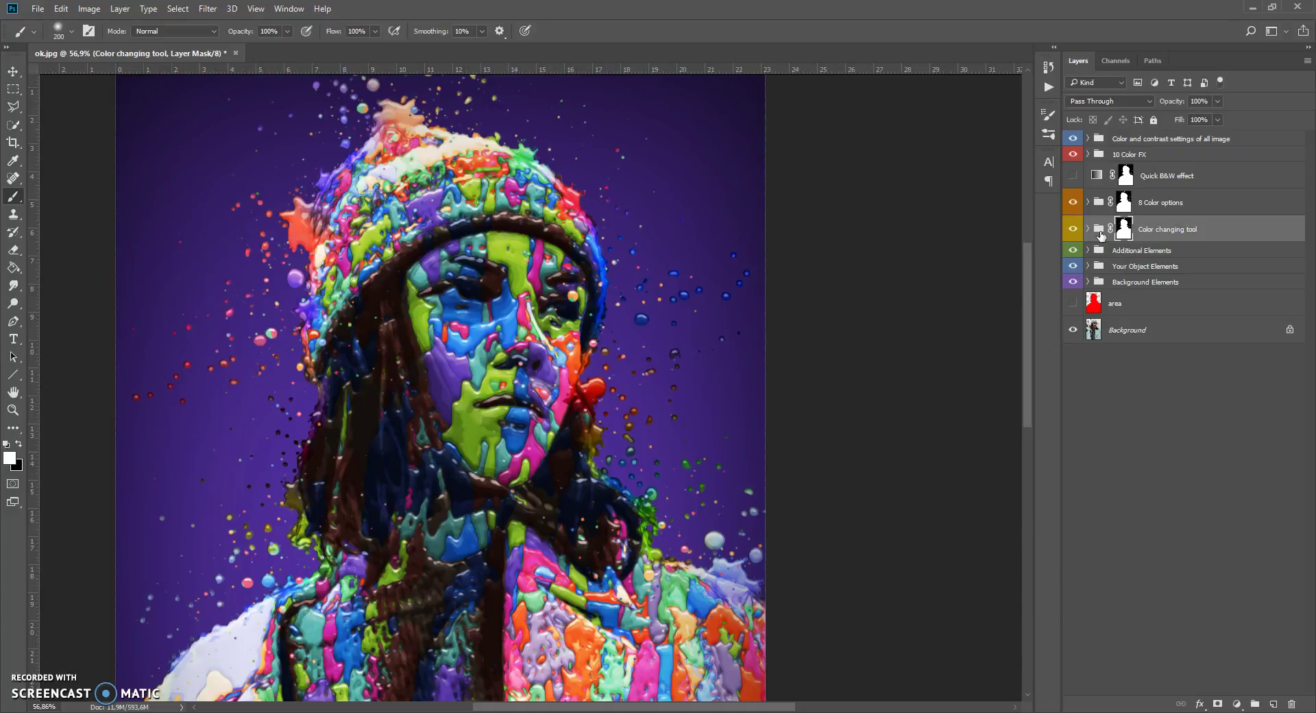
{"action": "left_click", "coordinate": [1087, 231]}
{"action": "left_click", "coordinate": [1109, 390]}
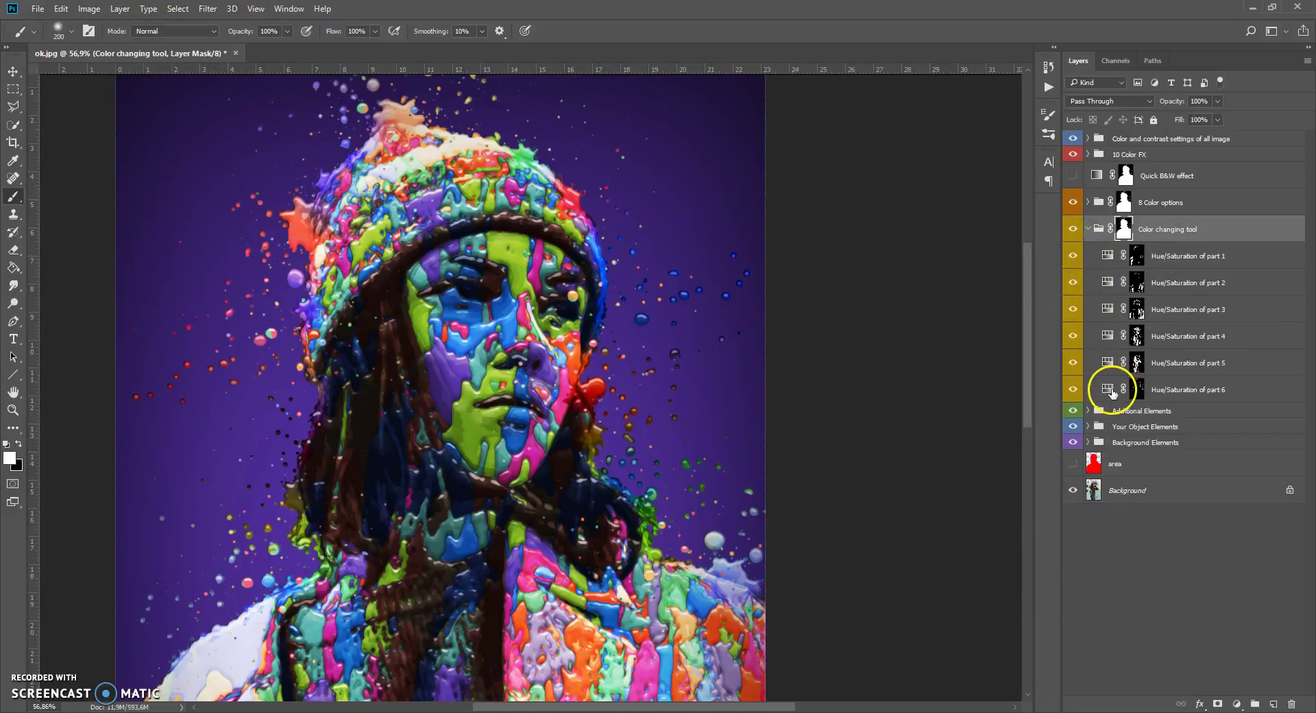
{"action": "left_click", "coordinate": [1111, 363]}
{"action": "left_click", "coordinate": [1109, 334]}
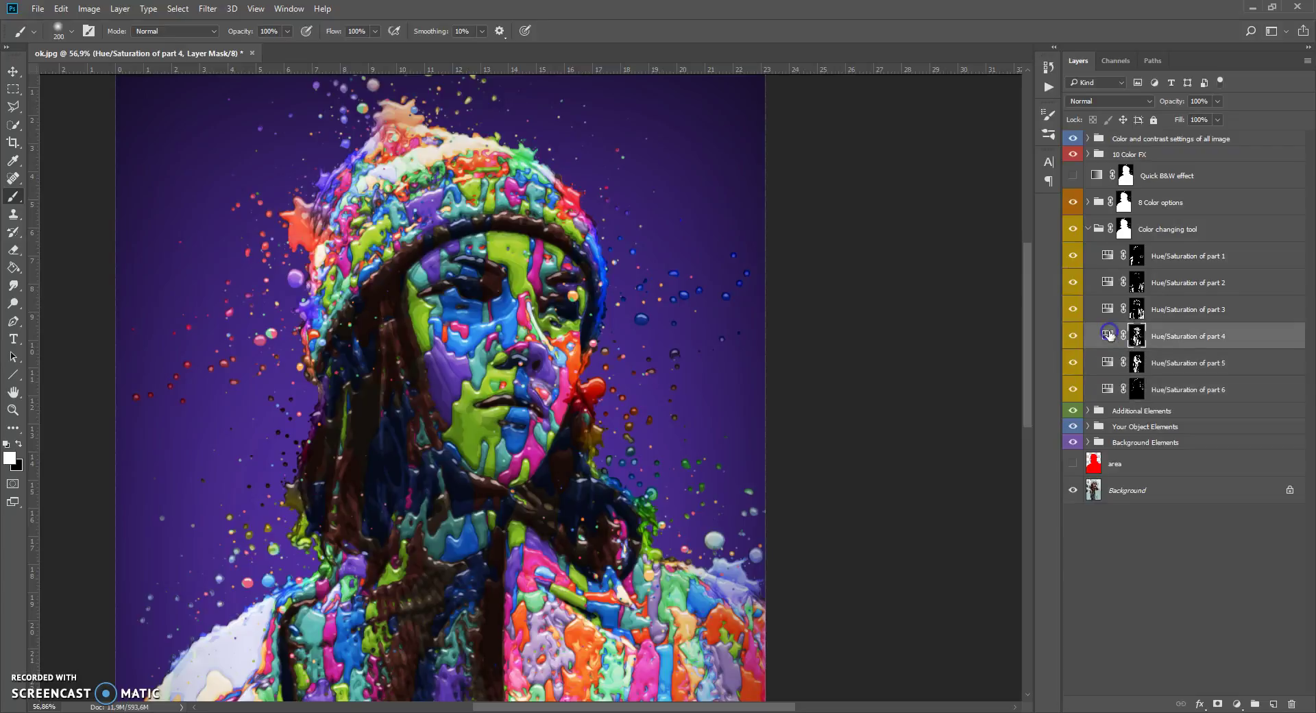
{"action": "left_click", "coordinate": [1104, 309]}
{"action": "left_click", "coordinate": [1108, 284]}
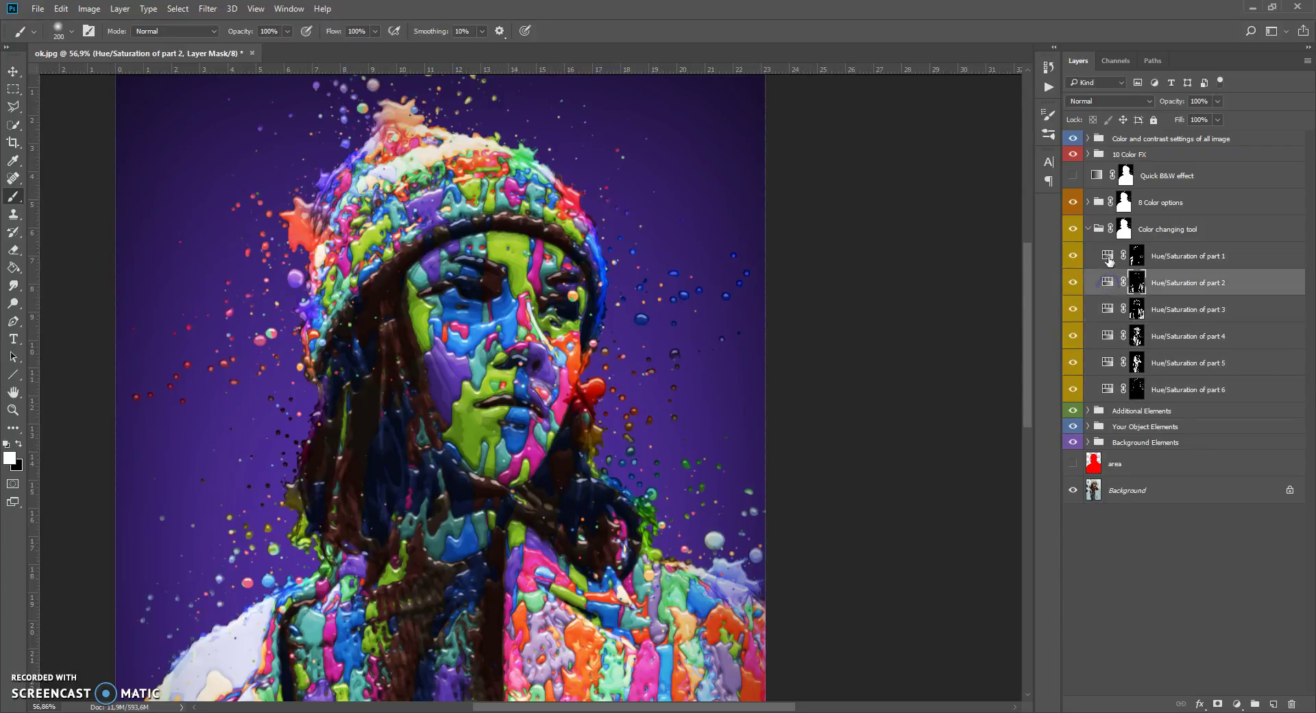
{"action": "left_click", "coordinate": [1109, 260]}
{"action": "left_click", "coordinate": [1104, 286]}
{"action": "left_click", "coordinate": [1104, 312]}
{"action": "left_click", "coordinate": [1104, 339]}
{"action": "left_click", "coordinate": [1106, 363]}
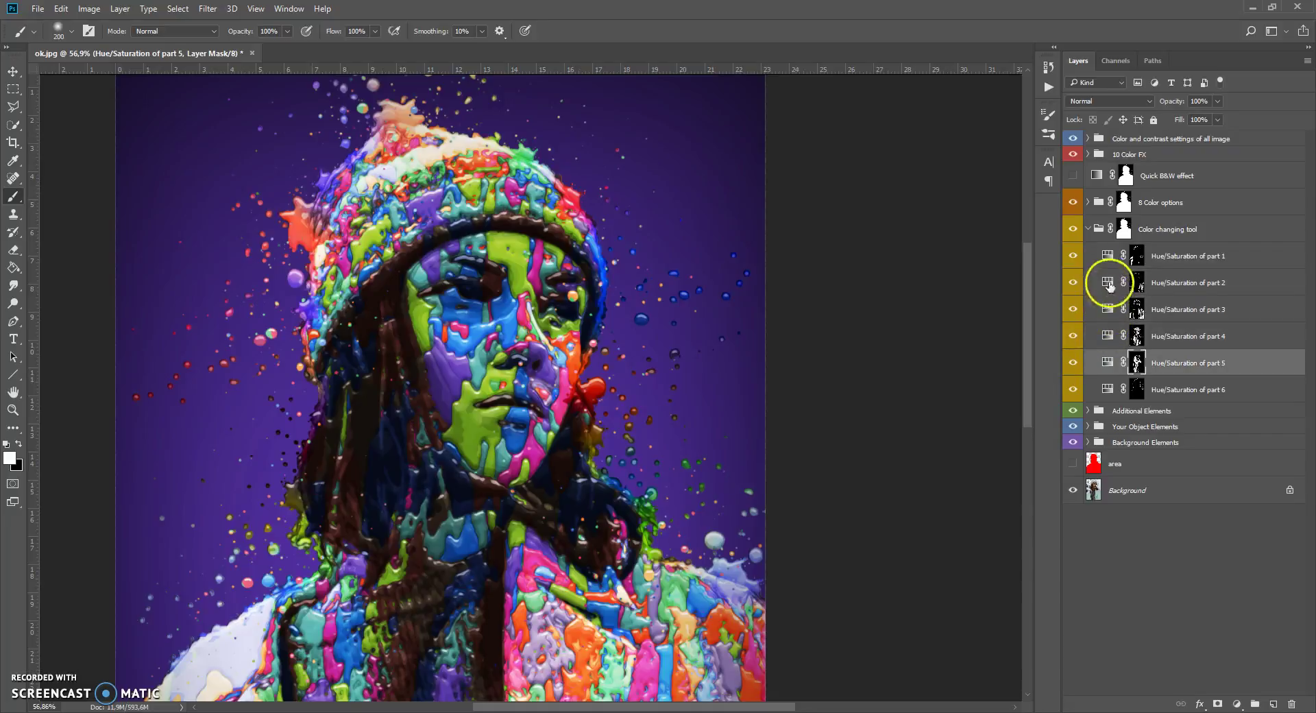
Step: Shift the hue in the negative direction on the Hue/Saturation layers of part 1 and part 2
{"action": "double_click", "coordinate": [1106, 256]}
{"action": "left_click_drag", "start_coordinate": [952, 274], "coordinate": [867, 283]}
{"action": "left_click", "coordinate": [1104, 282]}
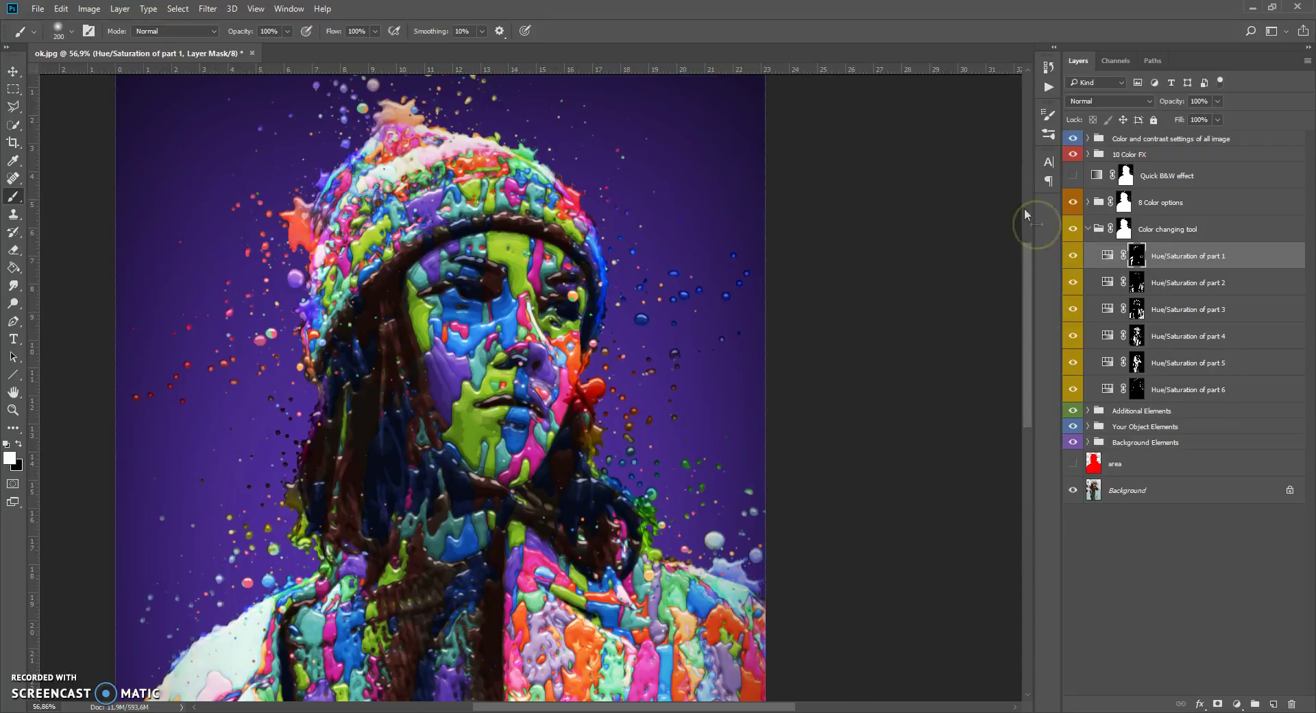
{"action": "left_click_drag", "start_coordinate": [908, 276], "coordinate": [852, 281]}
{"action": "left_click", "coordinate": [992, 168]}
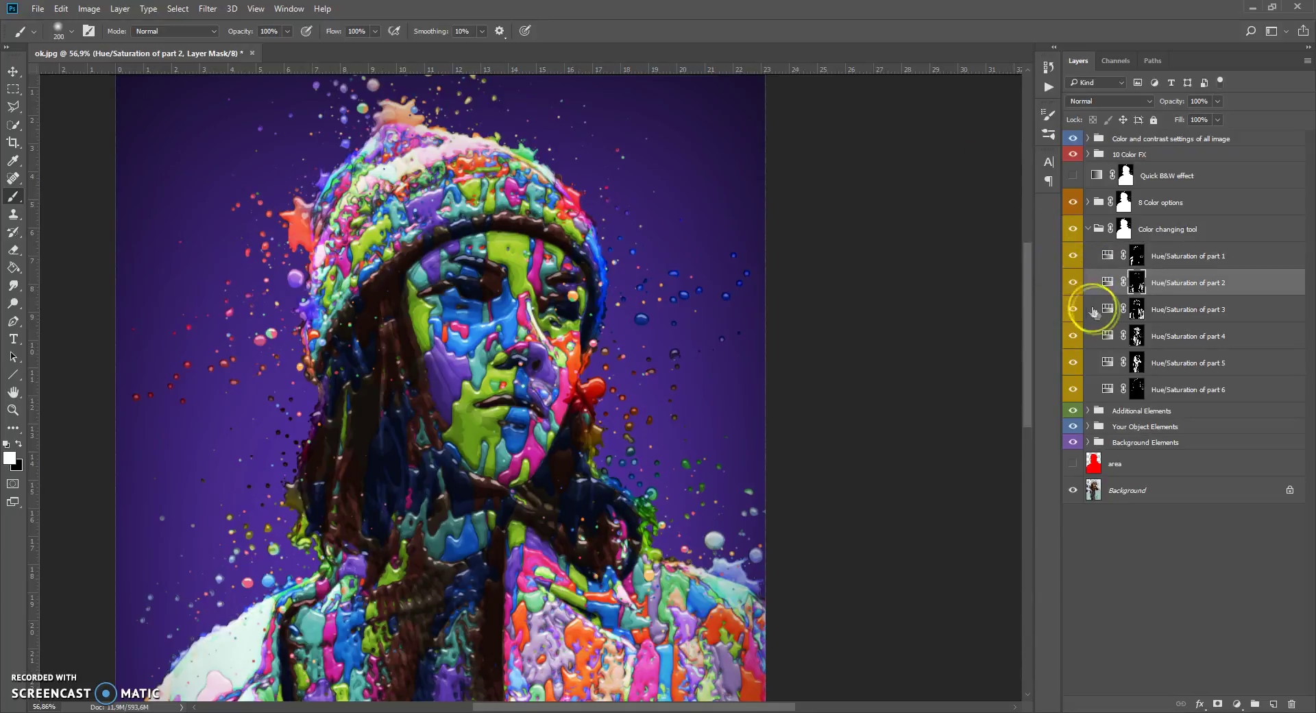
Step: Shift the hue of Hue/Saturation of part 3 in the negative direction and set part 4's hue to +151
{"action": "double_click", "coordinate": [1104, 309]}
{"action": "left_click_drag", "start_coordinate": [908, 276], "coordinate": [862, 277]}
{"action": "left_click", "coordinate": [992, 169]}
{"action": "double_click", "coordinate": [1105, 334]}
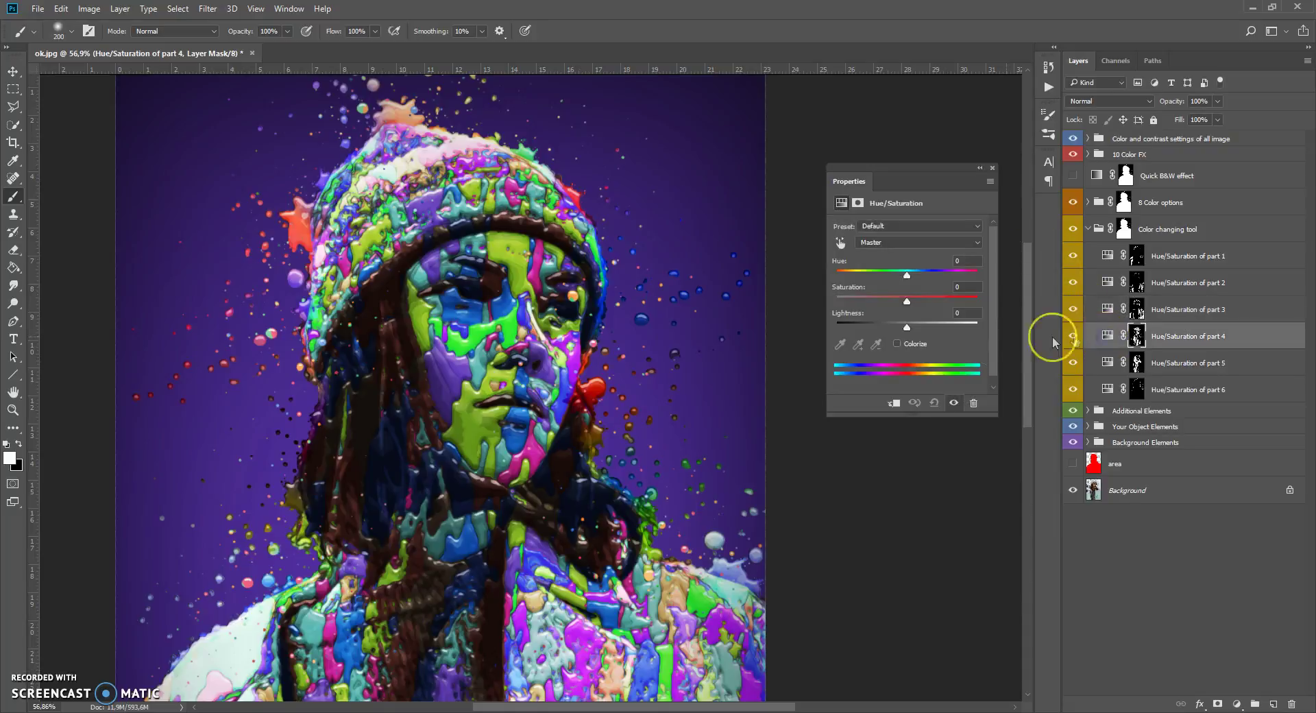
{"action": "left_click_drag", "start_coordinate": [911, 274], "coordinate": [969, 275]}
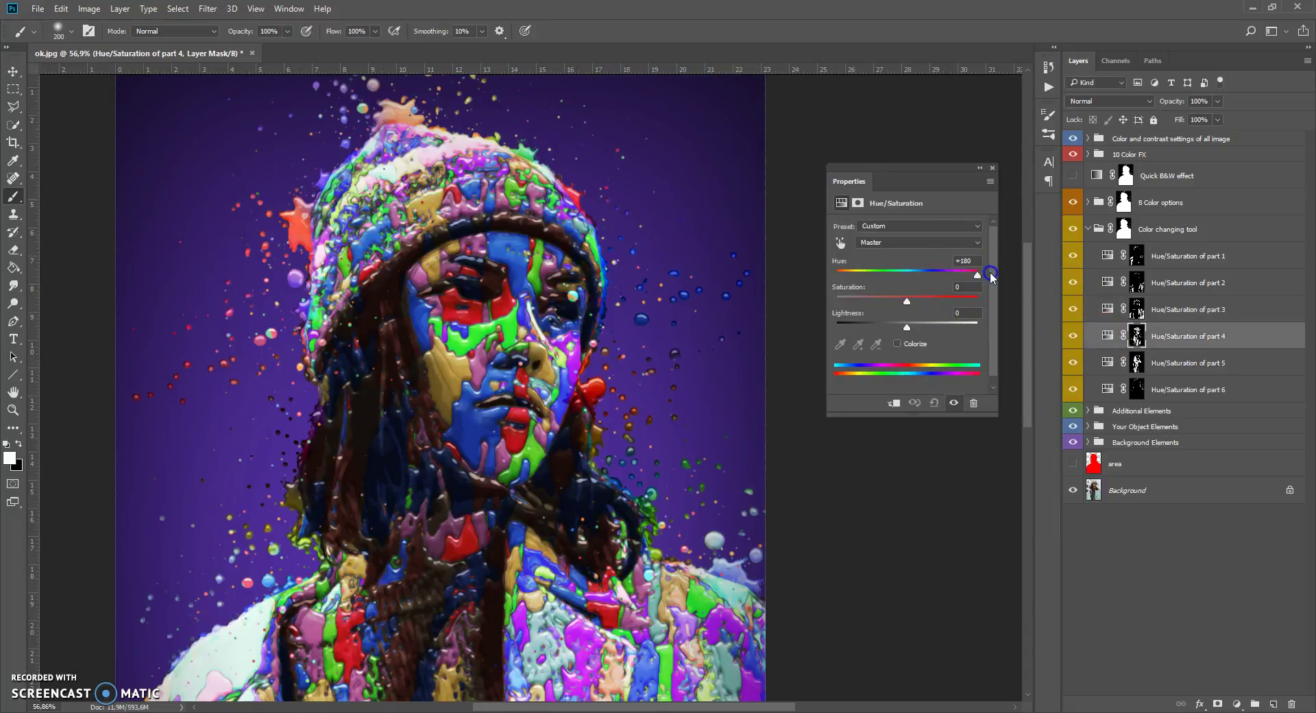
{"action": "left_click", "coordinate": [992, 169]}
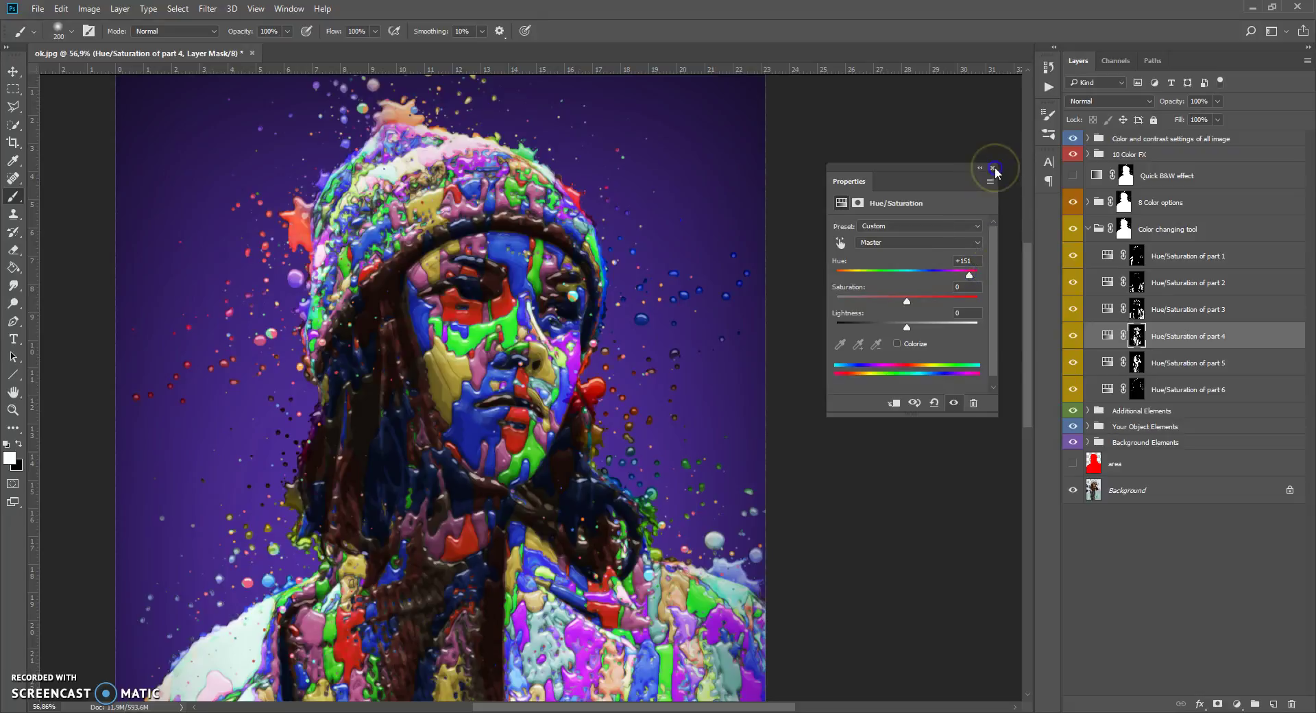
Step: Set the hue of part 5 to +13 and of part 6 to -123, and collapse the Color changing tool group
{"action": "double_click", "coordinate": [1106, 368]}
{"action": "mouse_move", "coordinate": [908, 274]}
{"action": "left_mouse_down"}
{"action": "mouse_move", "coordinate": [989, 278]}
{"action": "mouse_move", "coordinate": [917, 278]}
{"action": "left_mouse_up"}
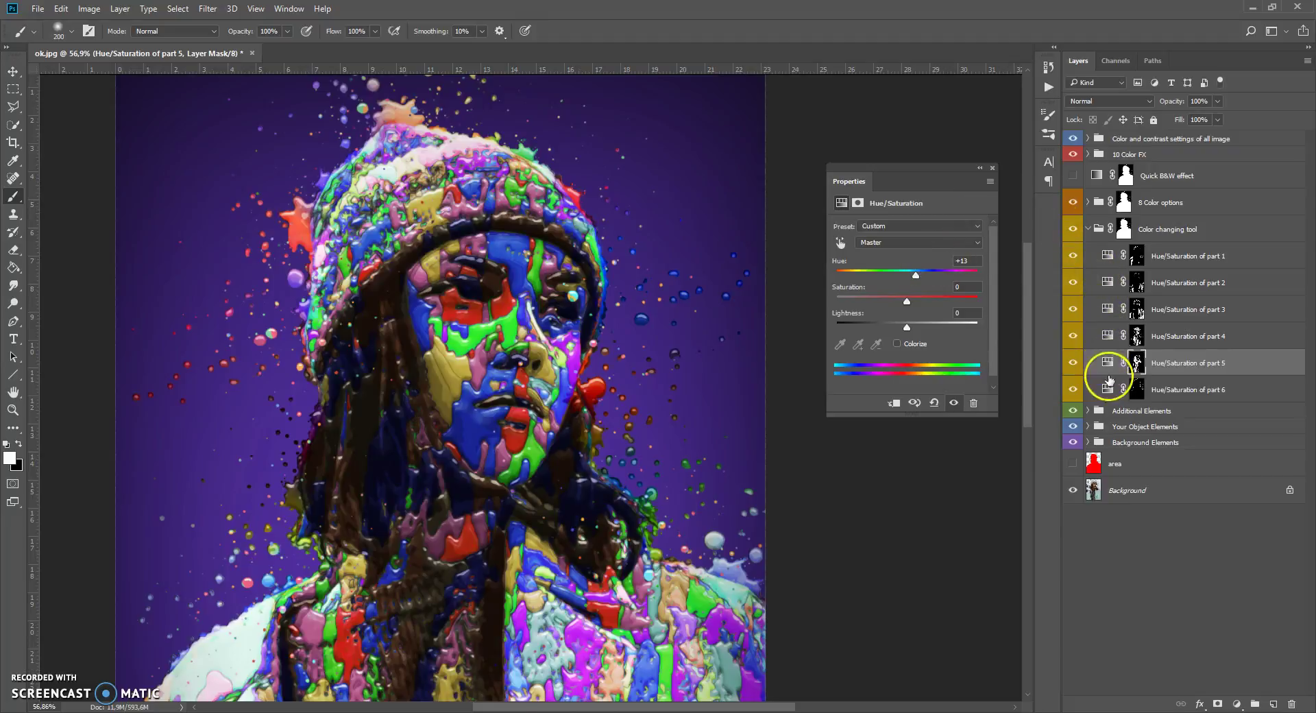
{"action": "left_click", "coordinate": [1108, 388]}
{"action": "left_click_drag", "start_coordinate": [907, 274], "coordinate": [854, 281]}
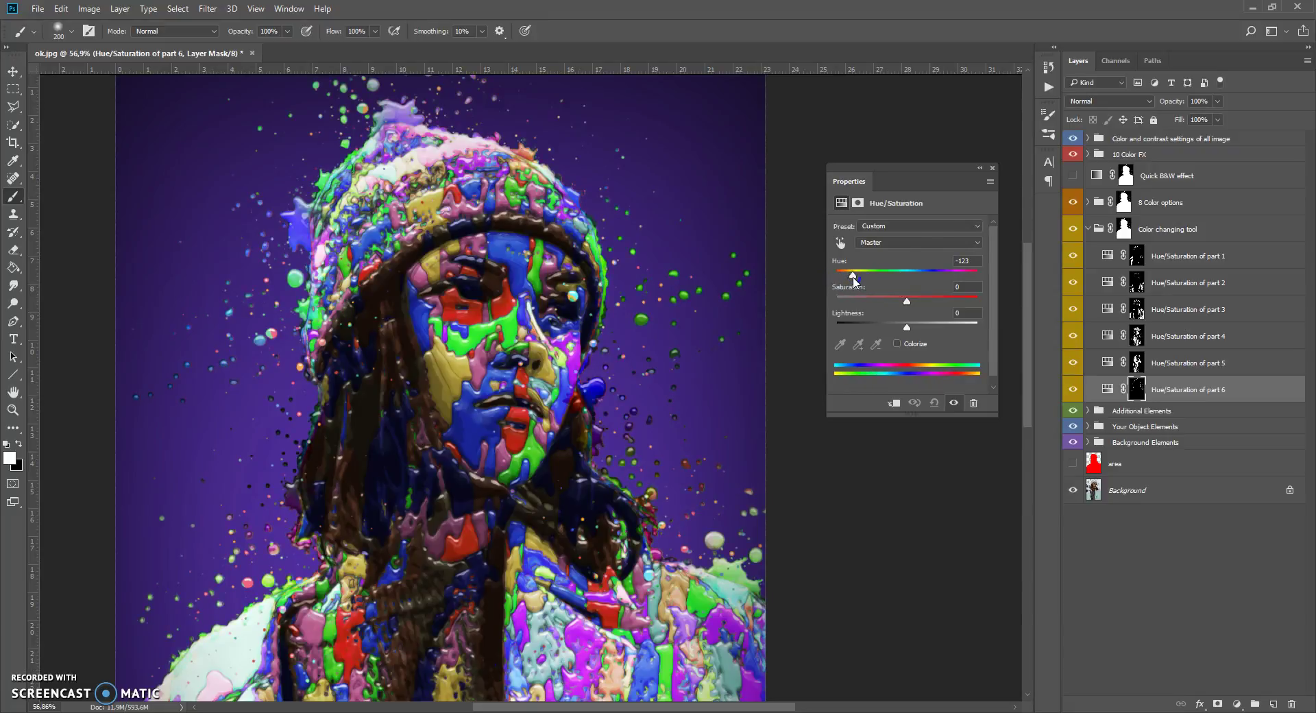
{"action": "left_click", "coordinate": [993, 167]}
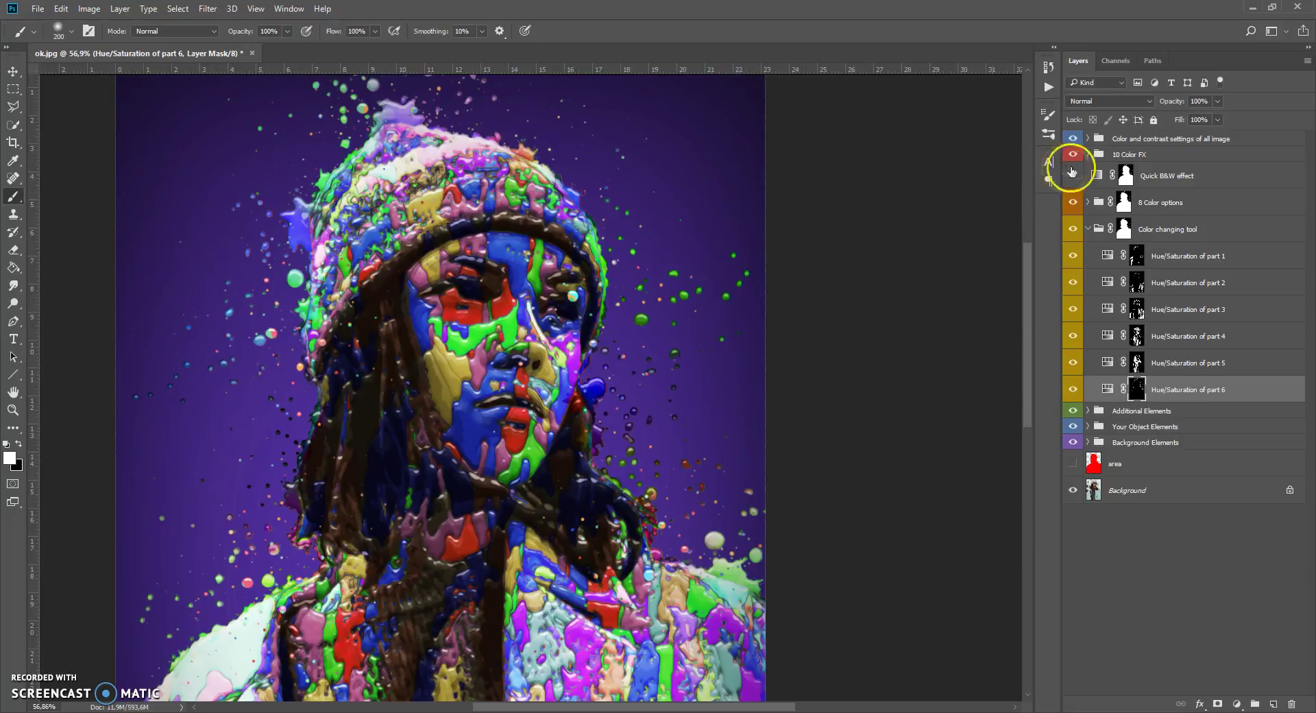
{"action": "left_click", "coordinate": [1089, 228]}
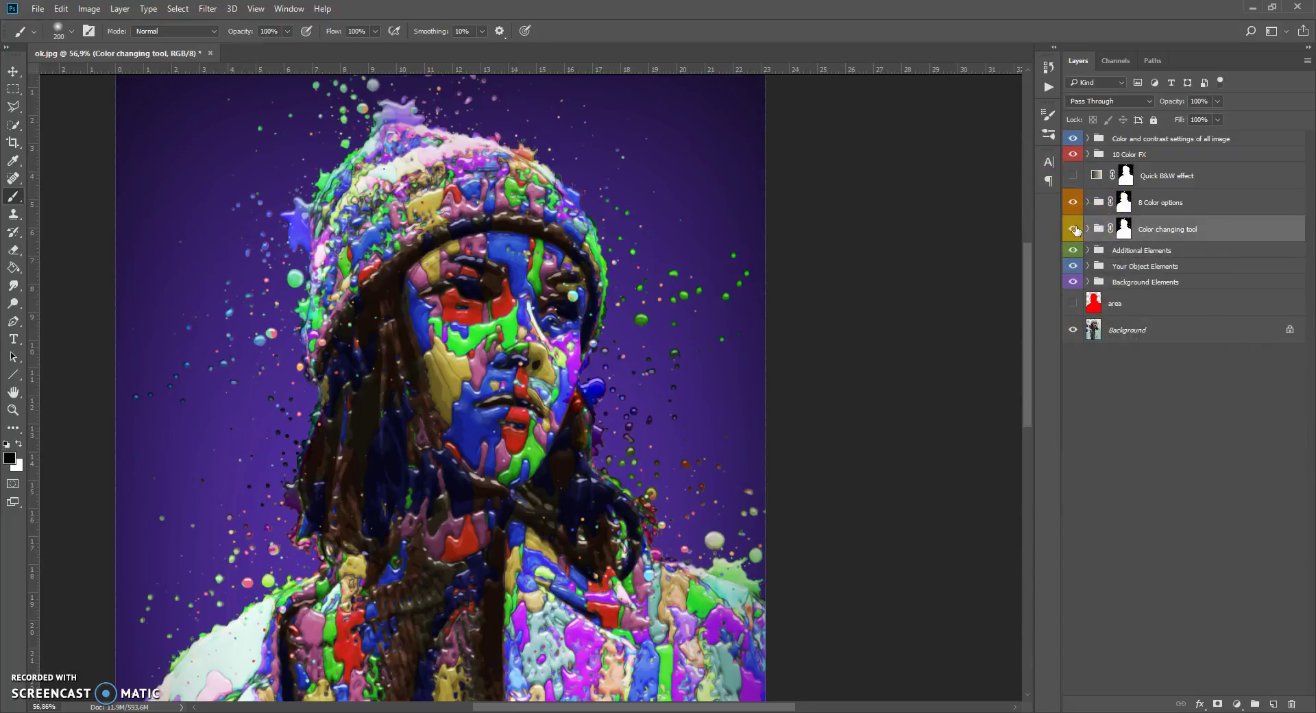
Step: Compare the image with and without the Color changing tool group, and leave the collapsed group hidden
{"action": "left_click", "coordinate": [1087, 230]}
{"action": "left_click", "coordinate": [1073, 229]}
{"action": "left_click", "coordinate": [1073, 229]}
{"action": "left_click", "coordinate": [1073, 229]}
{"action": "left_click", "coordinate": [1074, 229]}
{"action": "left_click", "coordinate": [1074, 229]}
{"action": "left_click", "coordinate": [1073, 229]}
{"action": "left_click", "coordinate": [1073, 229]}
{"action": "left_click", "coordinate": [1073, 229]}
{"action": "left_click", "coordinate": [1073, 228]}
{"action": "left_click", "coordinate": [1073, 229]}
{"action": "left_click", "coordinate": [1087, 229]}
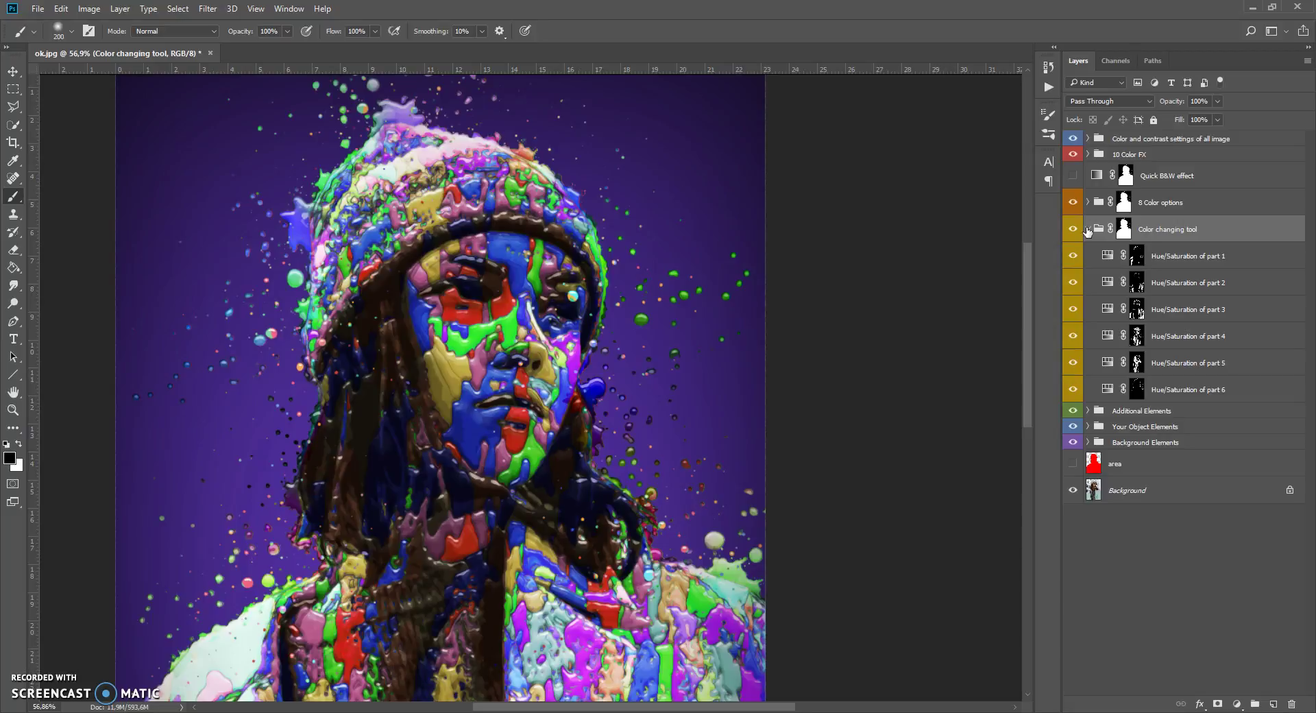
{"action": "left_click", "coordinate": [1086, 229]}
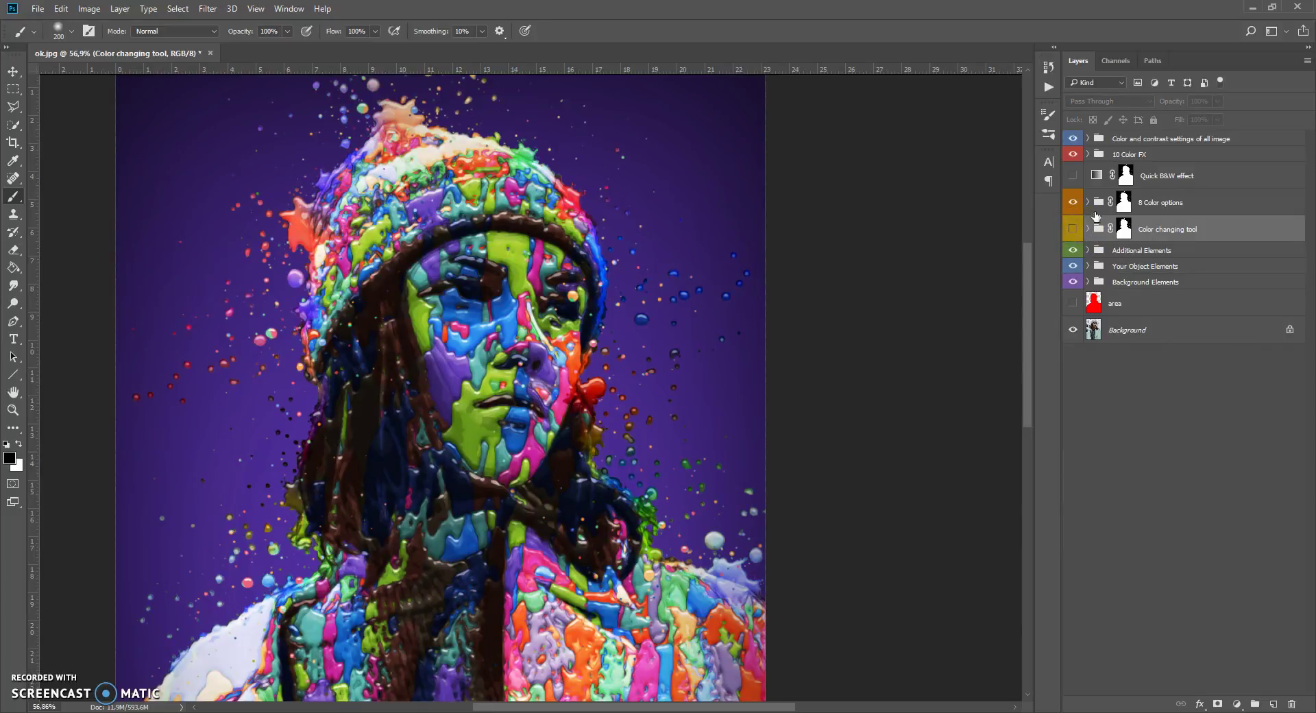
Step: Select the 8 Color options group and expand it to list its color option layers
{"action": "left_click", "coordinate": [1095, 213]}
{"action": "key", "text": "x"}
{"action": "left_click", "coordinate": [1091, 204]}
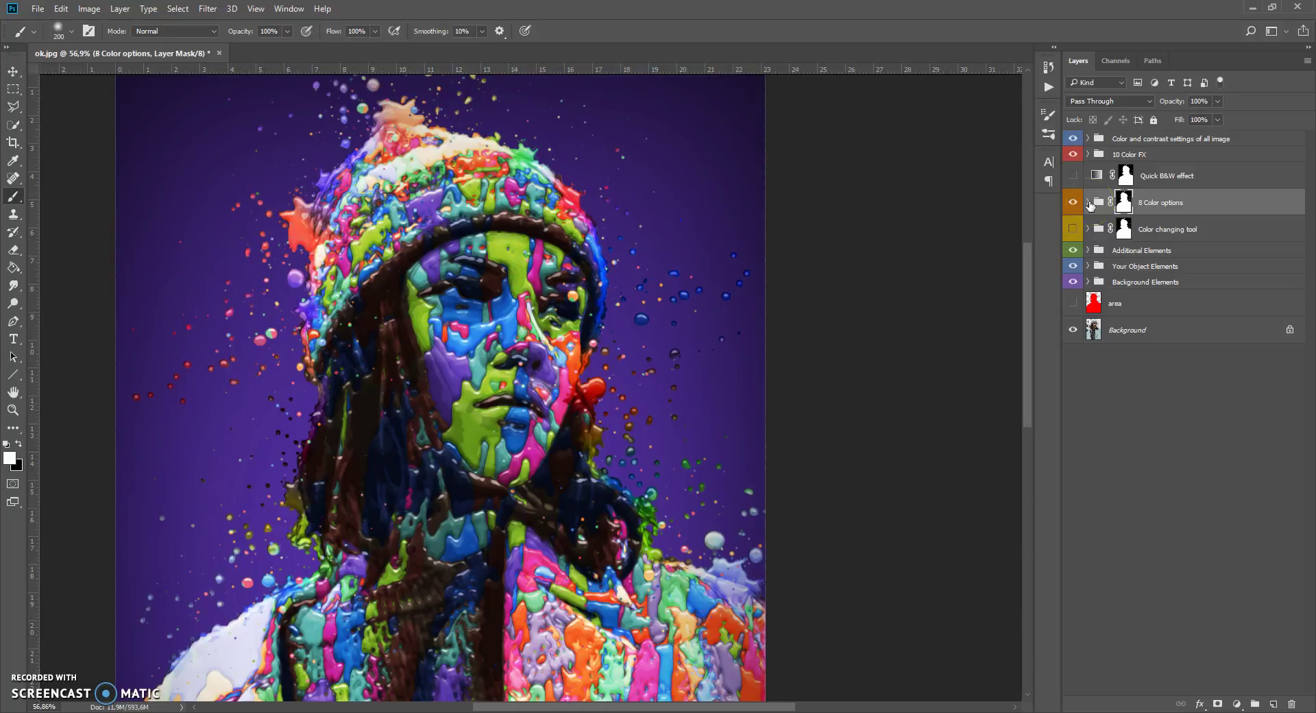
{"action": "mouse_move", "coordinate": [1090, 205]}
{"action": "left_mouse_down"}
{"action": "mouse_move", "coordinate": [1145, 206]}
{"action": "mouse_move", "coordinate": [1095, 208]}
{"action": "left_mouse_up"}
{"action": "left_click", "coordinate": [1088, 204]}
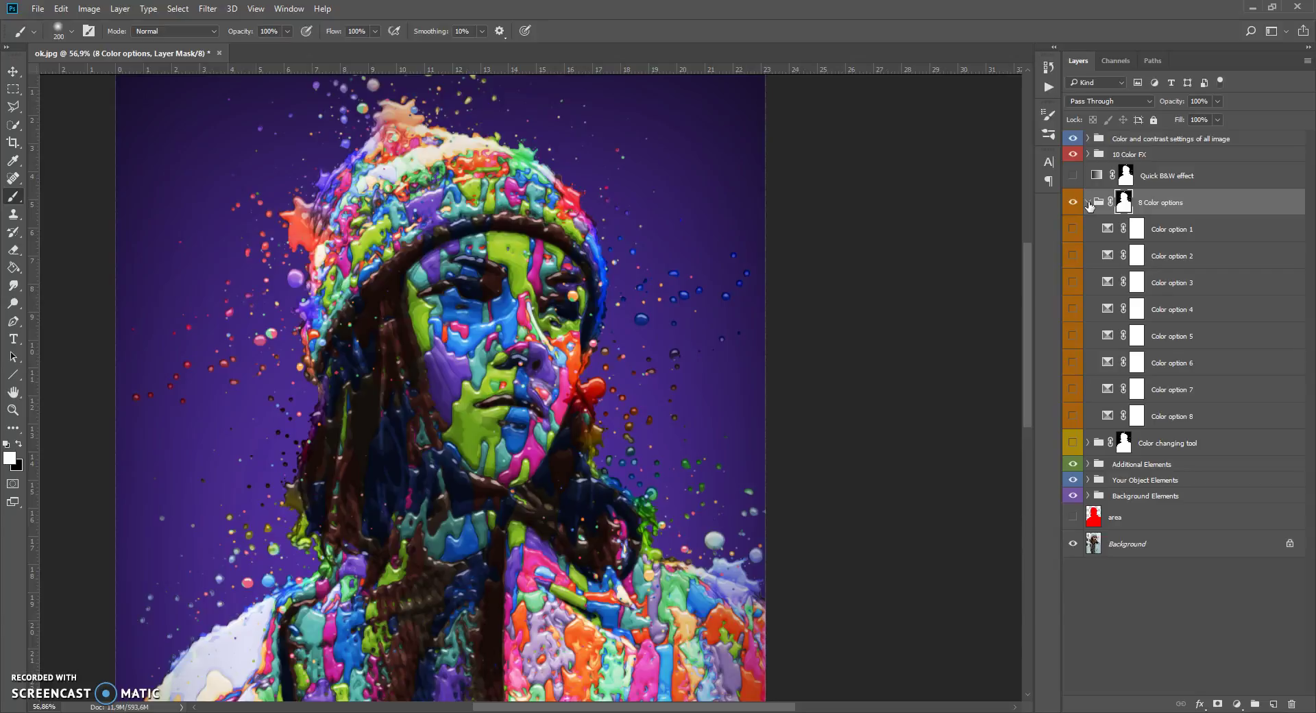
{"action": "left_click", "coordinate": [1097, 207]}
Step: Preview Color option 1 to Color option 4 one at a time, hiding each one again
{"action": "left_click", "coordinate": [1074, 229]}
{"action": "left_click", "coordinate": [1073, 229]}
{"action": "left_click", "coordinate": [1074, 255]}
{"action": "left_click", "coordinate": [1074, 256]}
{"action": "left_click", "coordinate": [1074, 282]}
{"action": "left_click", "coordinate": [1074, 282]}
{"action": "left_click", "coordinate": [1073, 309]}
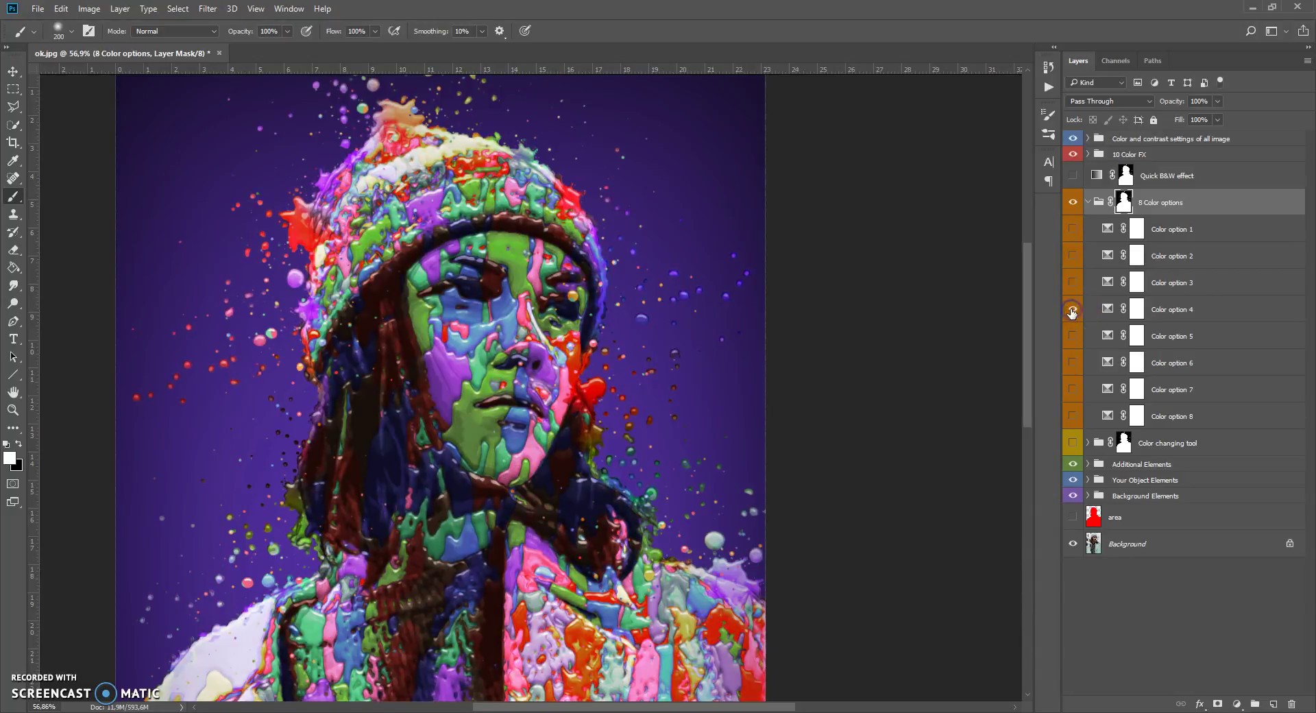
{"action": "left_click", "coordinate": [1073, 309]}
Step: Preview Color option 5 to Color option 8 one at a time, hiding each one again
{"action": "left_click", "coordinate": [1073, 336]}
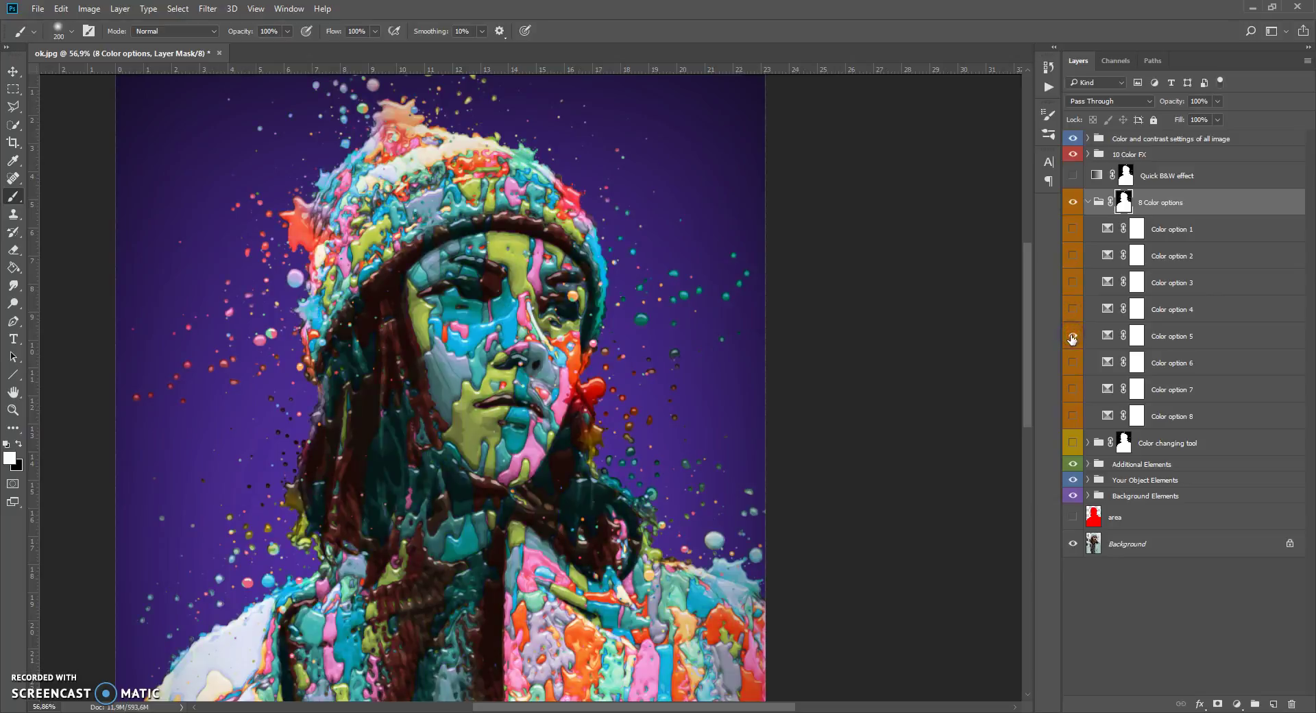
{"action": "left_click", "coordinate": [1072, 335]}
{"action": "left_click", "coordinate": [1073, 363]}
{"action": "left_click", "coordinate": [1073, 363]}
{"action": "left_click", "coordinate": [1073, 389]}
{"action": "left_click", "coordinate": [1073, 390]}
{"action": "left_click", "coordinate": [1073, 416]}
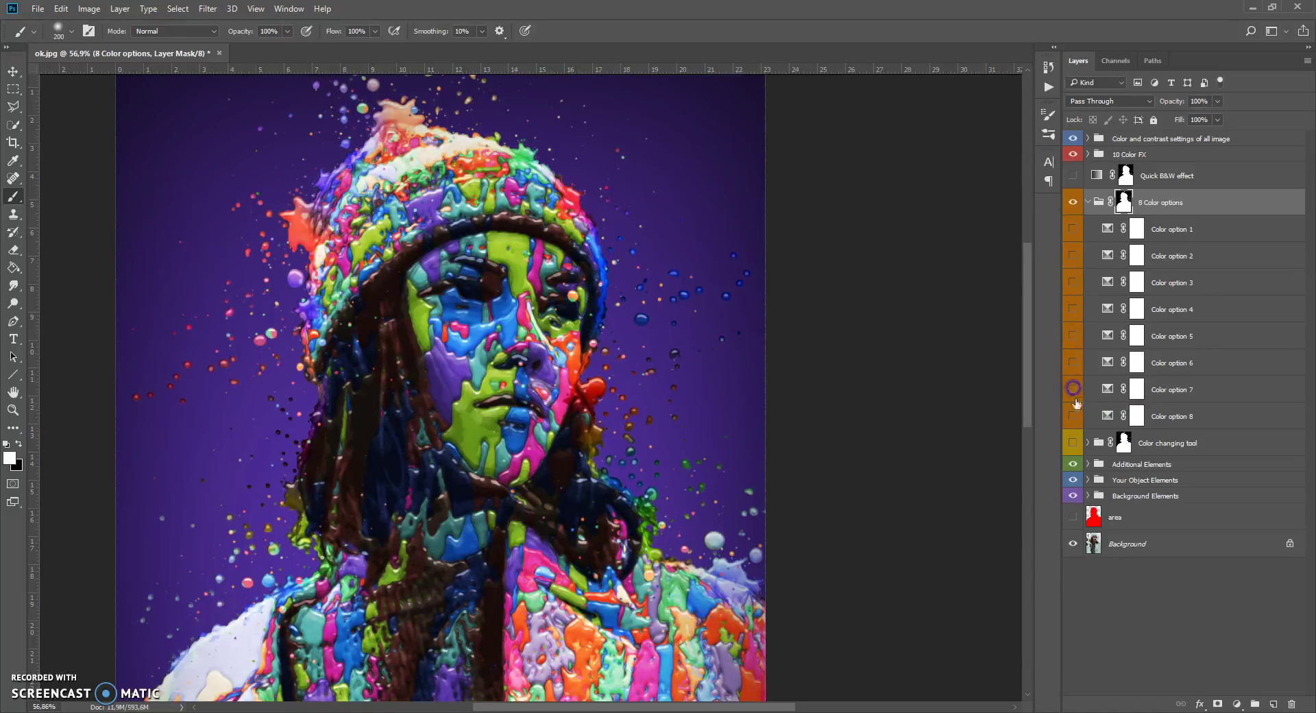
{"action": "left_click", "coordinate": [1073, 416]}
Step: Preview Color option 7 combined in turn with Color options 6, 5, 4, 3 and 2, and hide all of them
{"action": "left_click", "coordinate": [1073, 389]}
{"action": "left_click", "coordinate": [1073, 362]}
{"action": "left_click", "coordinate": [1072, 363]}
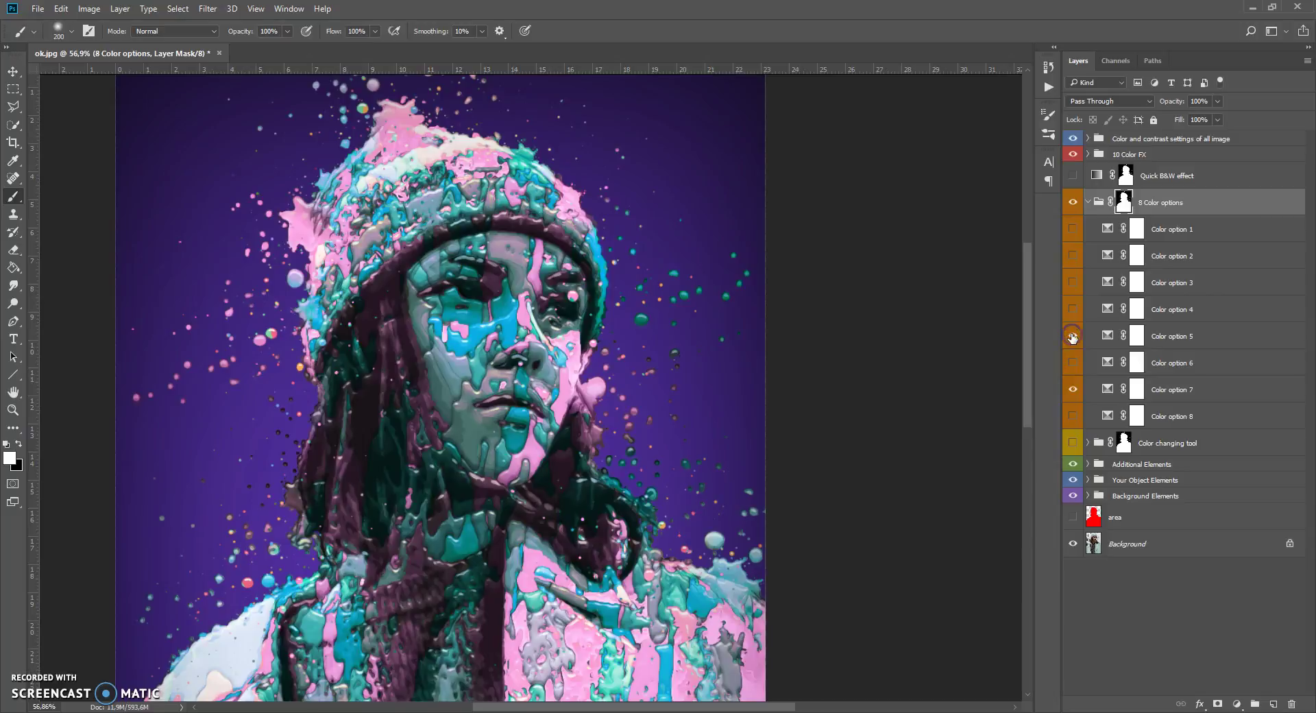
{"action": "left_click", "coordinate": [1072, 309]}
{"action": "left_click", "coordinate": [1073, 389]}
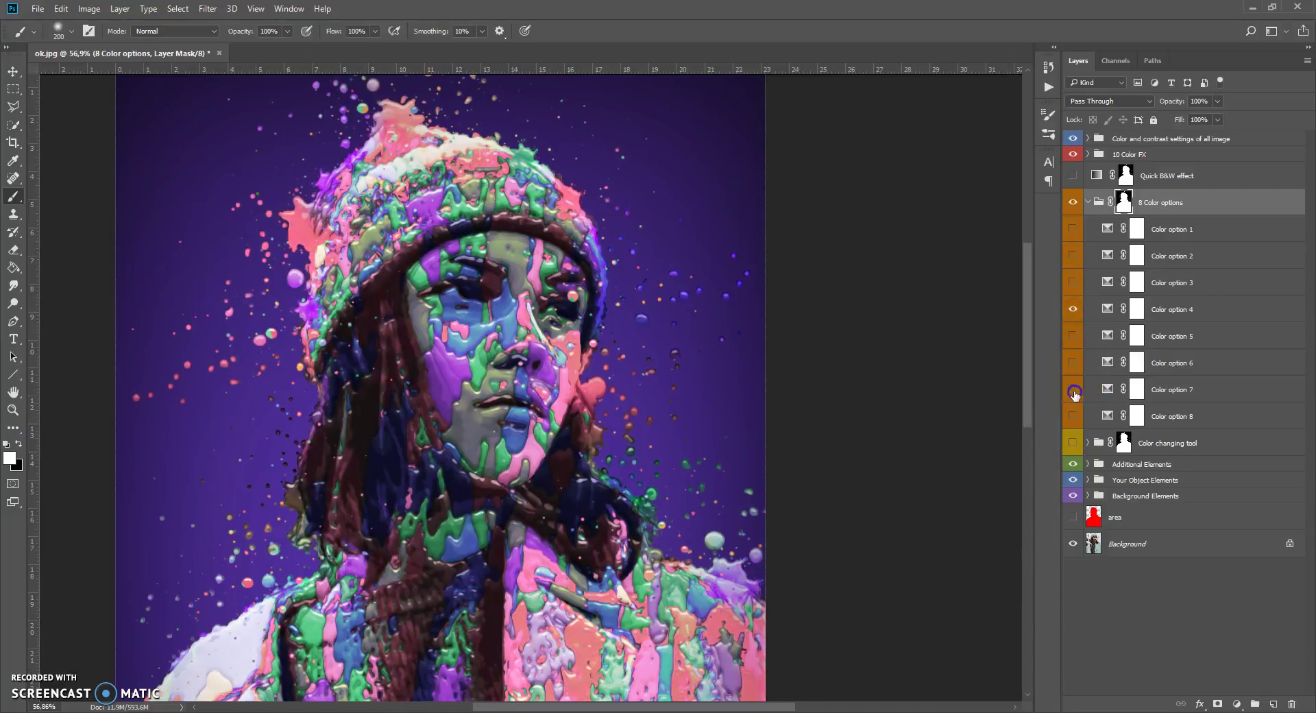
{"action": "left_click", "coordinate": [1073, 390]}
{"action": "left_click", "coordinate": [1073, 309]}
{"action": "left_click", "coordinate": [1071, 282]}
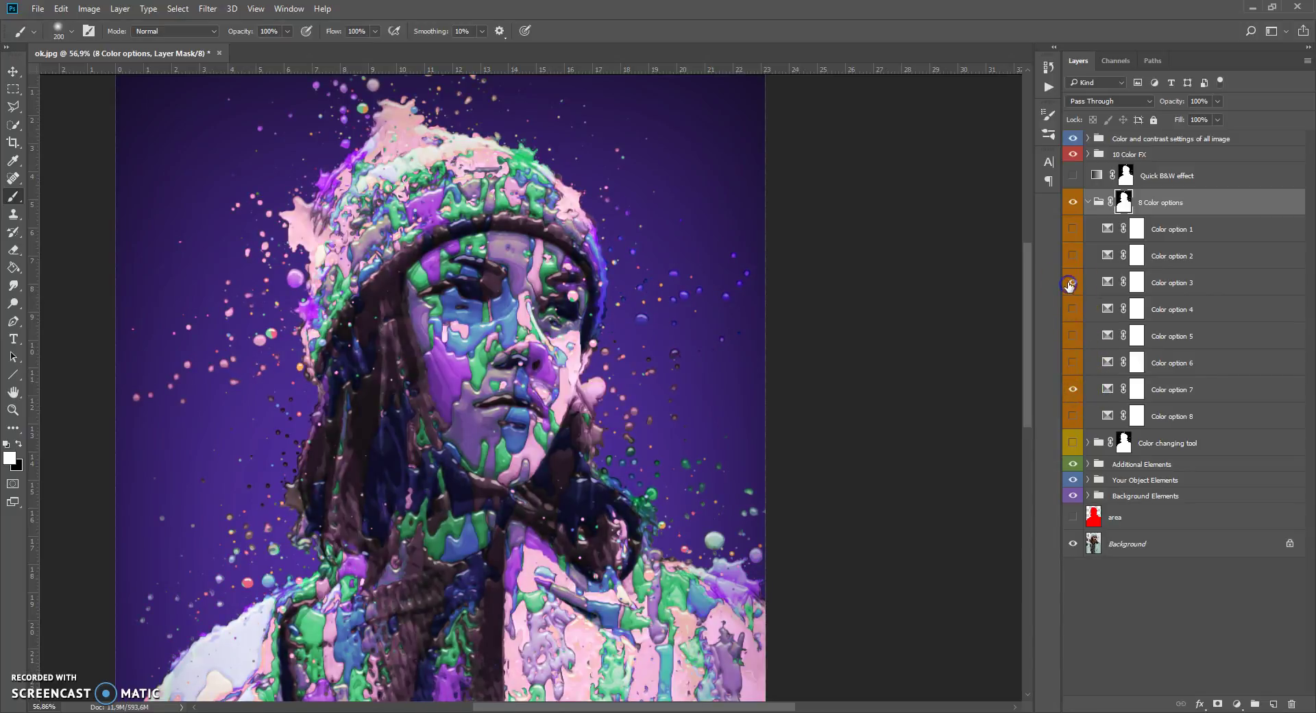
{"action": "left_click", "coordinate": [1072, 256]}
{"action": "left_click", "coordinate": [1072, 256]}
{"action": "left_click", "coordinate": [1072, 389]}
Step: Preview Color options 6, 4, 3 and 2 on their own once more, and leave them hidden
{"action": "left_click", "coordinate": [1074, 363]}
{"action": "left_click", "coordinate": [1073, 363]}
{"action": "left_click", "coordinate": [1073, 309]}
{"action": "left_click", "coordinate": [1073, 309]}
{"action": "left_click", "coordinate": [1074, 281]}
{"action": "left_click", "coordinate": [1075, 281]}
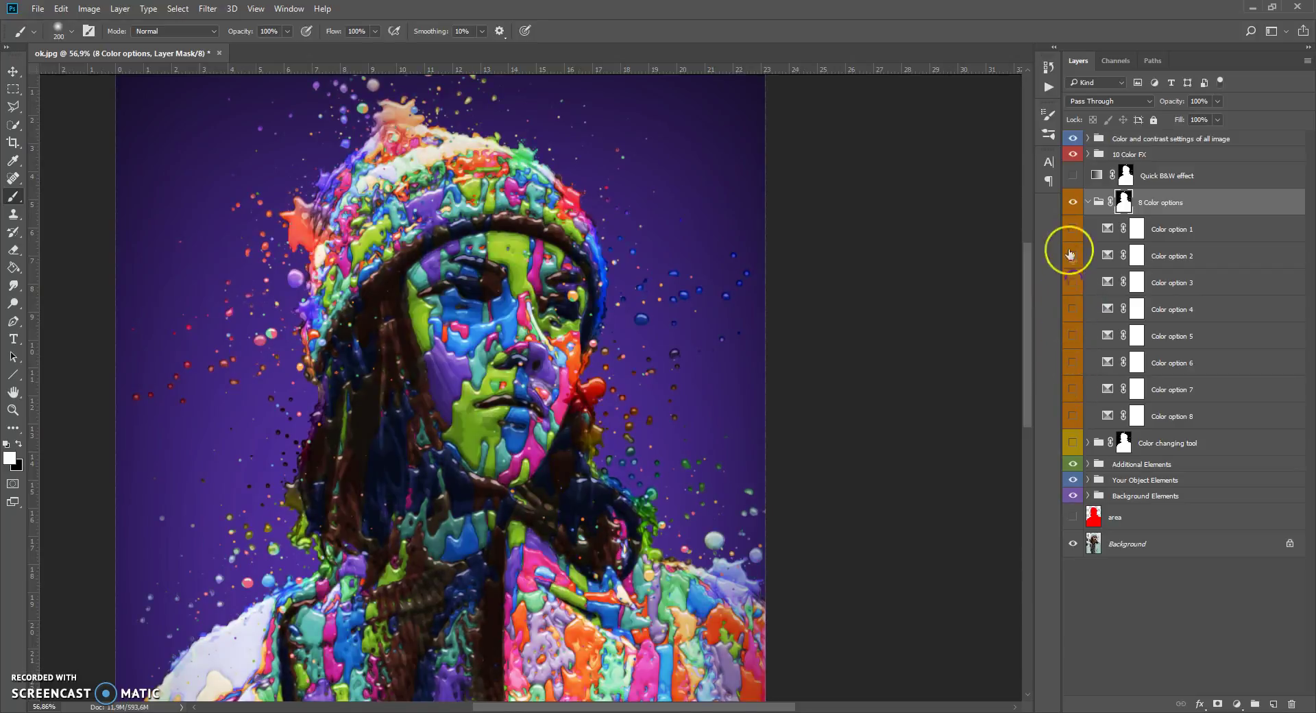
{"action": "left_click", "coordinate": [1070, 253]}
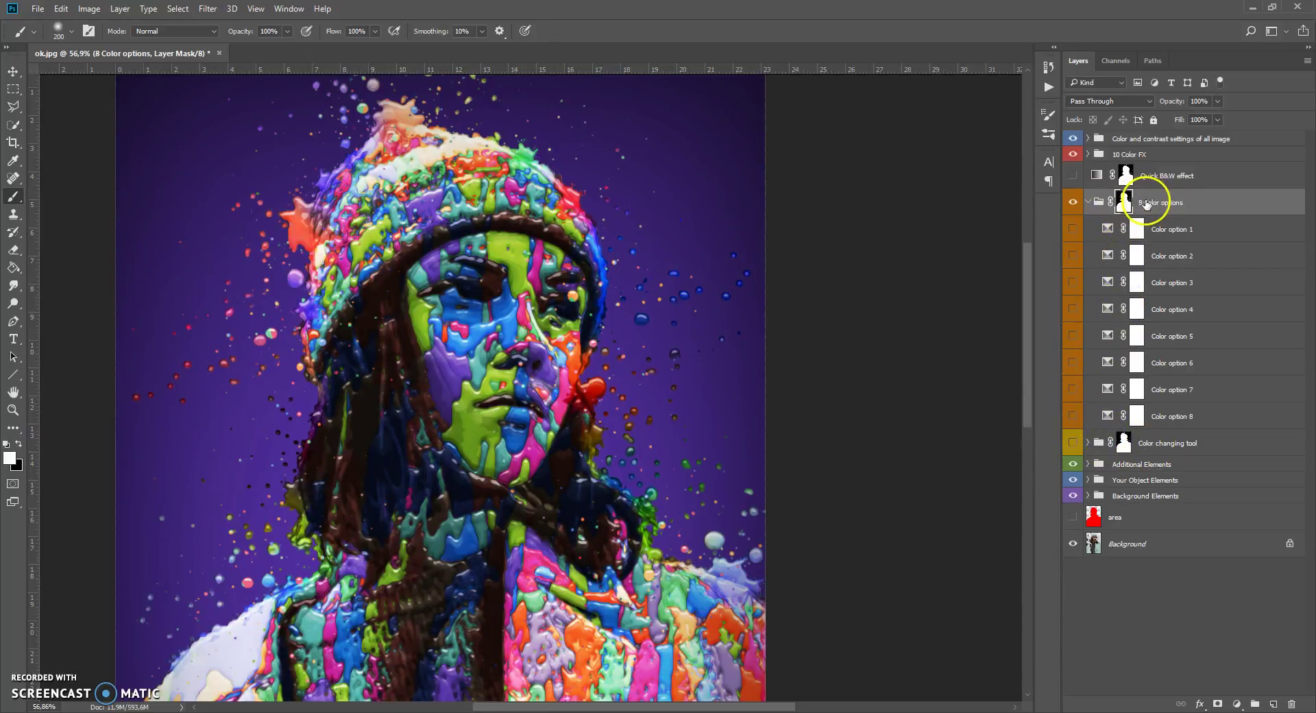
Step: Show the Color changing tool group and preview it combined with Color options 3, 2 and 1 in turn
{"action": "left_click", "coordinate": [1124, 444]}
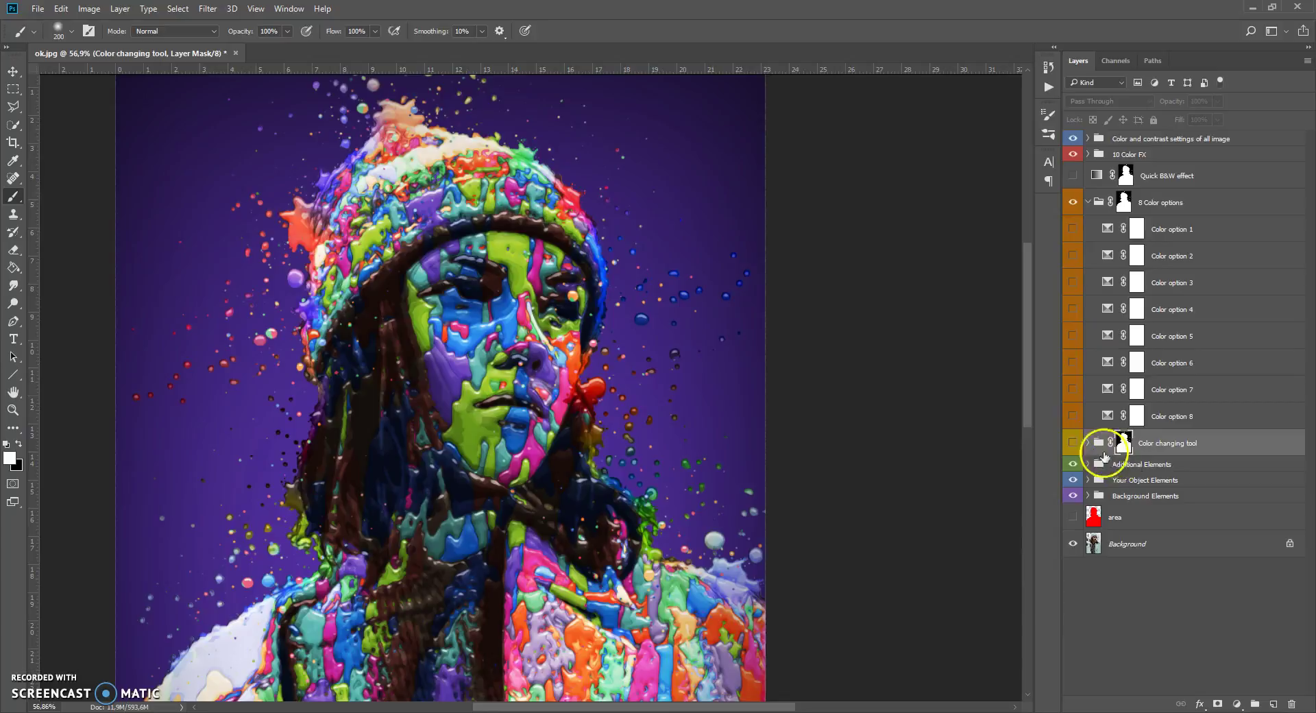
{"action": "left_click", "coordinate": [1073, 444]}
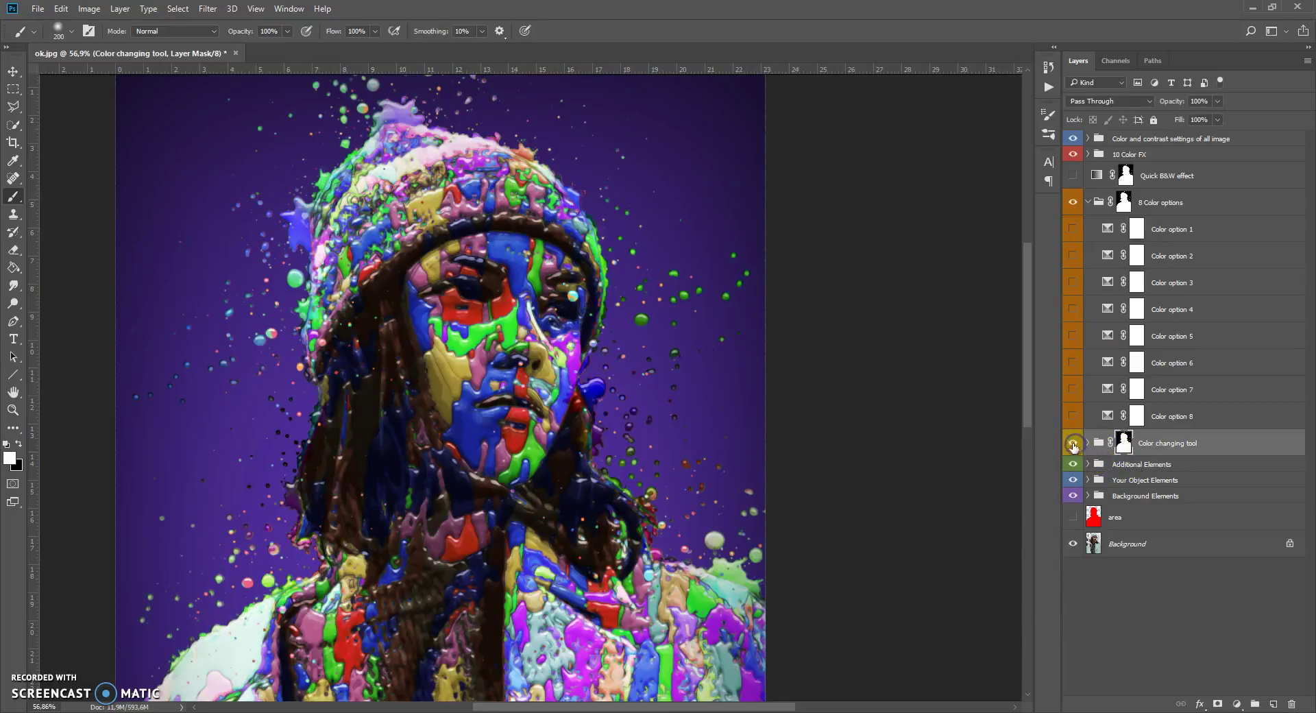
{"action": "left_click", "coordinate": [1071, 282]}
{"action": "left_click", "coordinate": [1073, 274]}
{"action": "left_click", "coordinate": [1074, 257]}
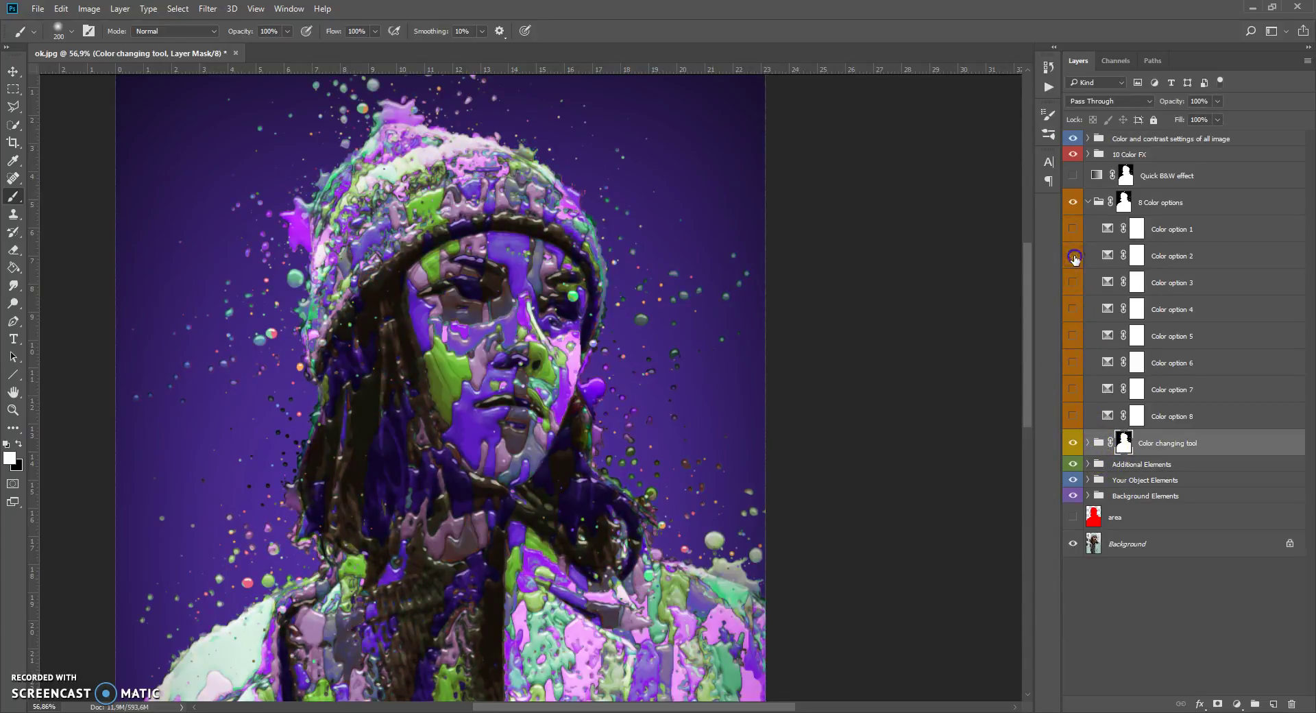
{"action": "left_click", "coordinate": [1074, 257]}
{"action": "left_click", "coordinate": [1072, 229]}
{"action": "left_click", "coordinate": [1073, 229]}
Step: Preview Color options 5, 6 and 7 in turn over the Color changing tool group, and hide that group
{"action": "left_click", "coordinate": [1073, 336]}
{"action": "left_click", "coordinate": [1073, 336]}
{"action": "left_click", "coordinate": [1074, 363]}
{"action": "left_click", "coordinate": [1074, 362]}
{"action": "left_click", "coordinate": [1073, 389]}
{"action": "left_click", "coordinate": [1073, 389]}
{"action": "left_click", "coordinate": [1072, 443]}
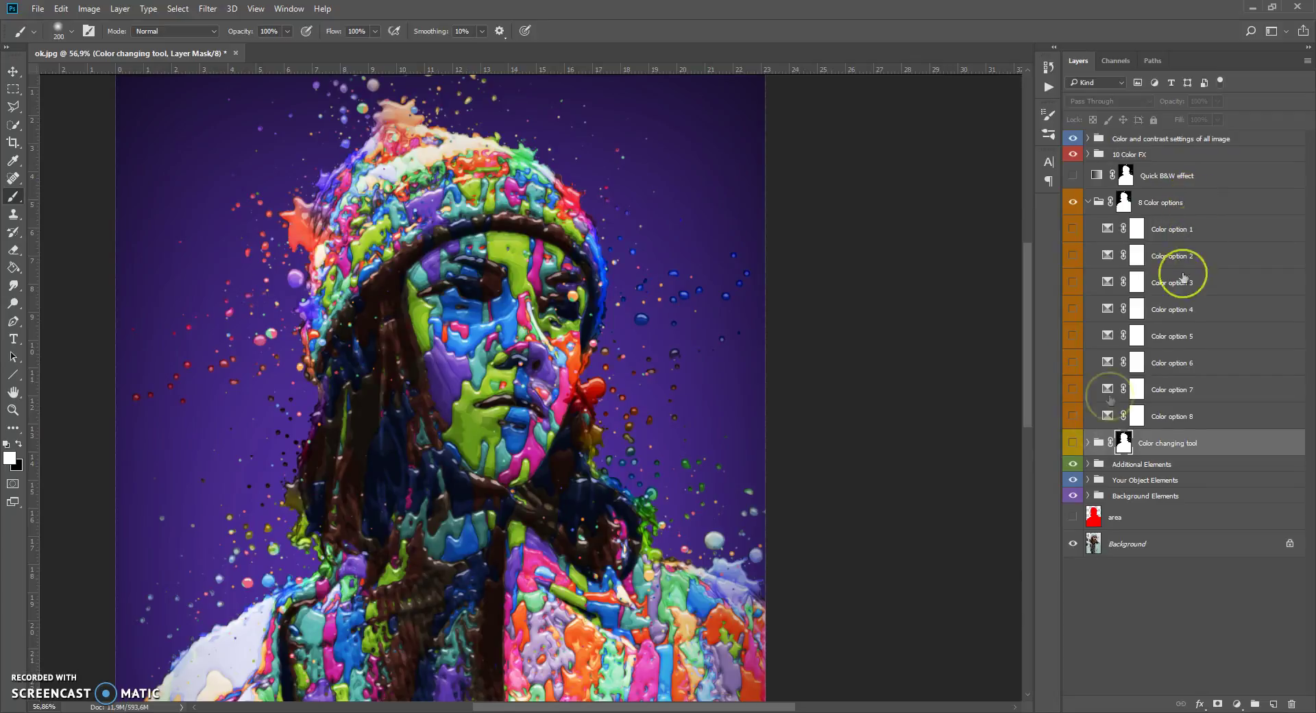
Step: Expand Your Object Elements and its You object group, and set the hue of Hue/Saturation of Main paint area to +109
{"action": "left_click", "coordinate": [1088, 480]}
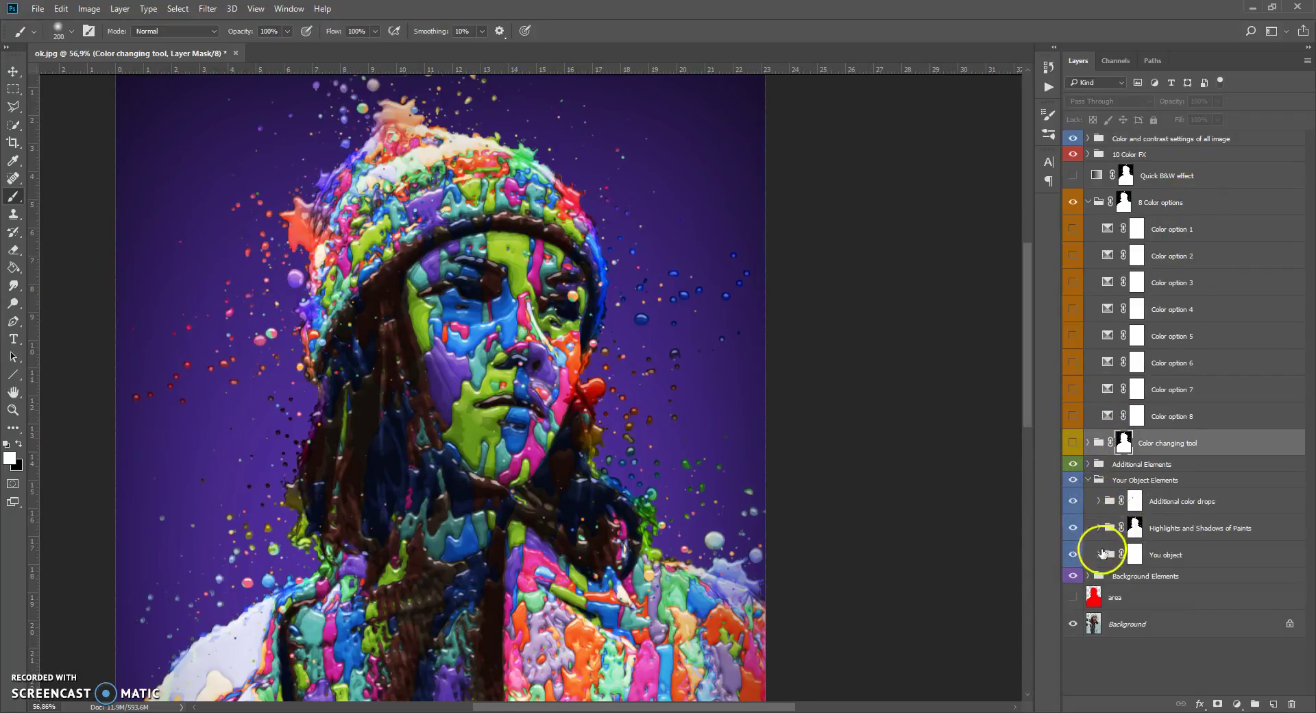
{"action": "left_click", "coordinate": [1099, 554]}
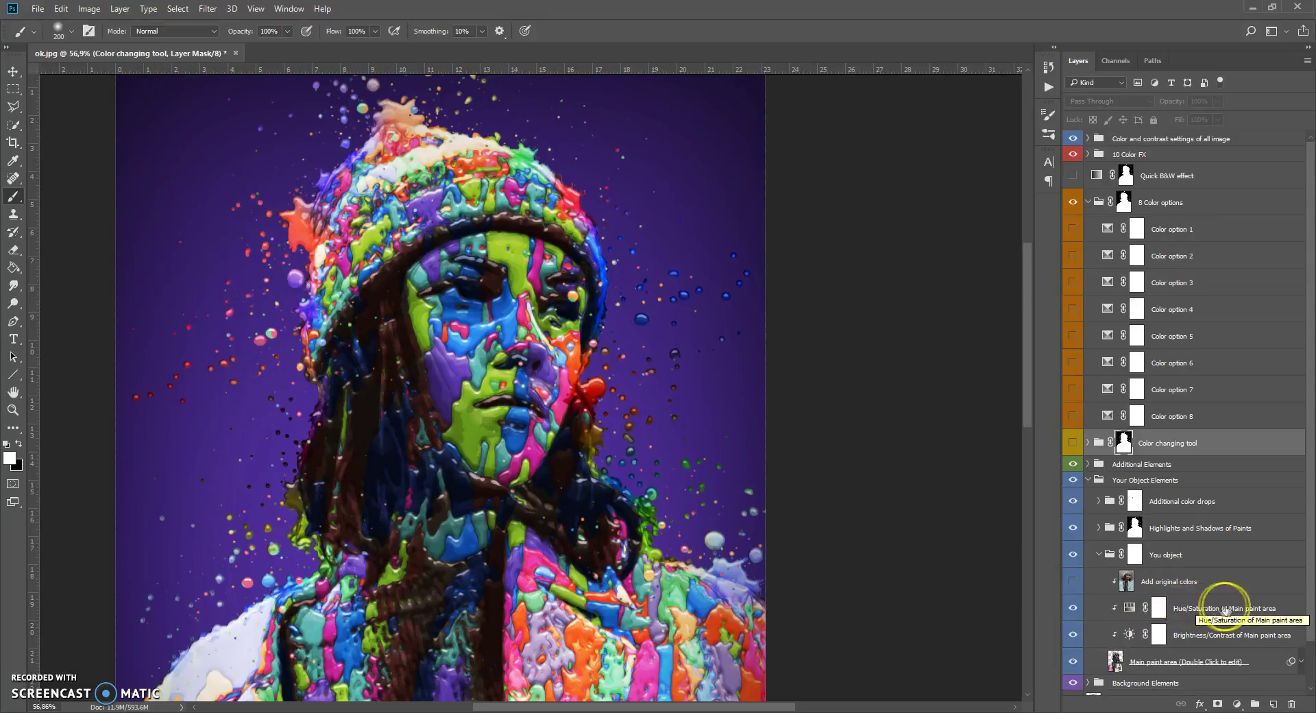
{"action": "left_click", "coordinate": [1129, 609]}
{"action": "mouse_move", "coordinate": [907, 273]}
{"action": "left_mouse_down"}
{"action": "mouse_move", "coordinate": [970, 275]}
{"action": "mouse_move", "coordinate": [958, 276]}
{"action": "left_mouse_up"}
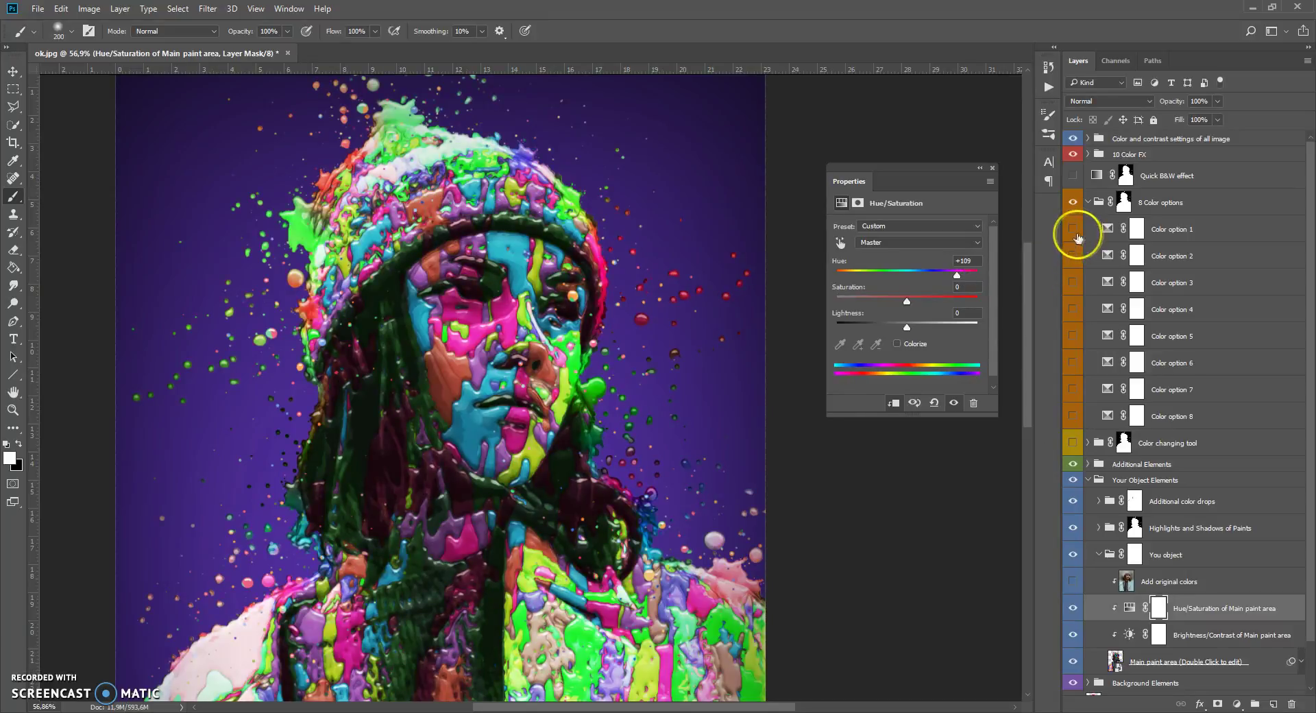
Step: Preview Color options 1, 2, 3 and 4 in turn over the hue-shifted paint, leaving each hidden
{"action": "left_click", "coordinate": [1074, 231]}
{"action": "left_click", "coordinate": [1073, 231]}
{"action": "left_click", "coordinate": [1073, 256]}
{"action": "left_click", "coordinate": [1073, 255]}
{"action": "left_click", "coordinate": [1073, 283]}
{"action": "left_click", "coordinate": [1073, 283]}
{"action": "left_click", "coordinate": [1069, 306]}
{"action": "left_click", "coordinate": [1071, 307]}
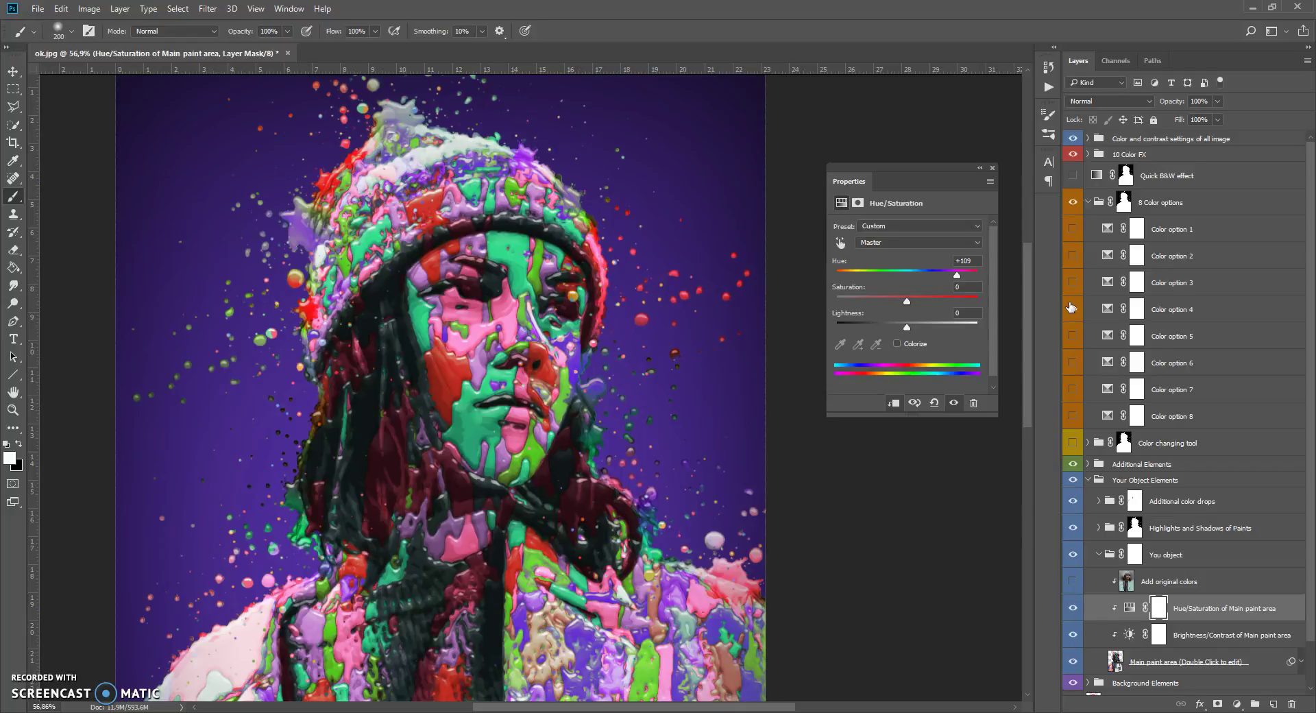
{"action": "left_click", "coordinate": [1071, 309]}
Step: Preview Color options 5, 6 and 7 over the hue-shifted paint, and leave them hidden
{"action": "left_click", "coordinate": [1071, 335]}
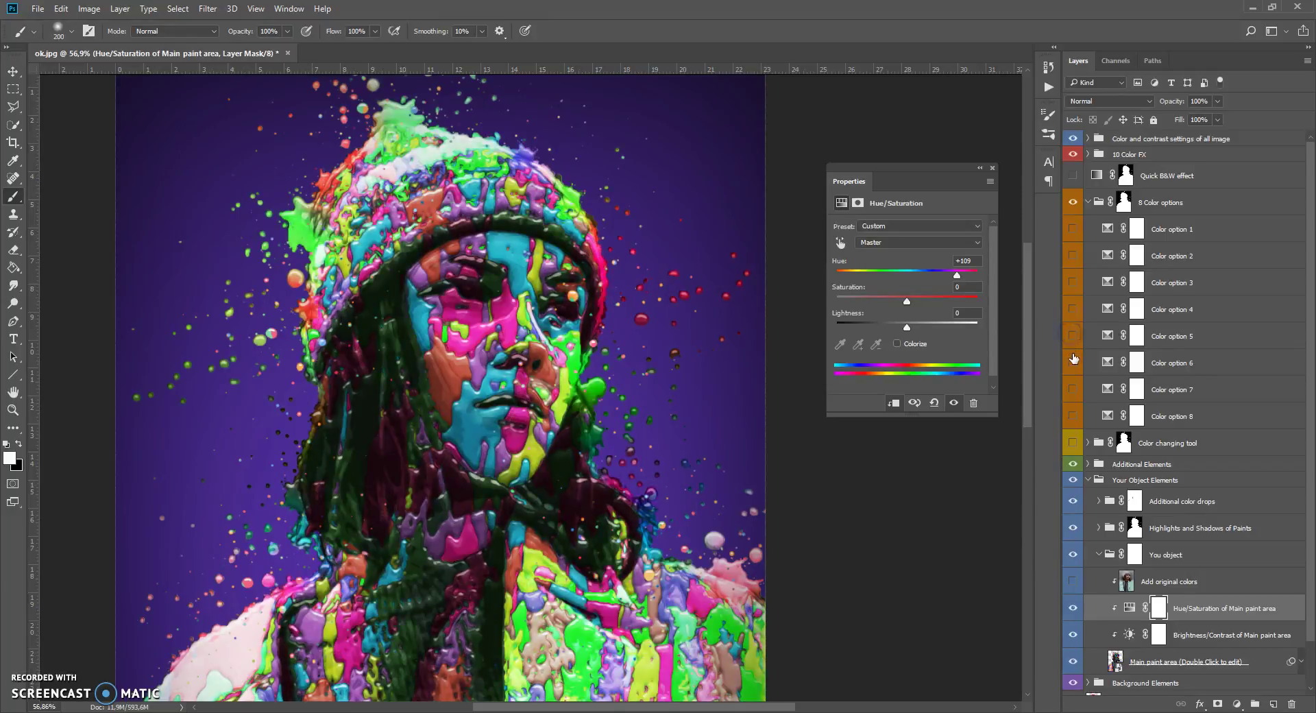
{"action": "left_click", "coordinate": [1072, 362]}
{"action": "left_click", "coordinate": [1076, 388]}
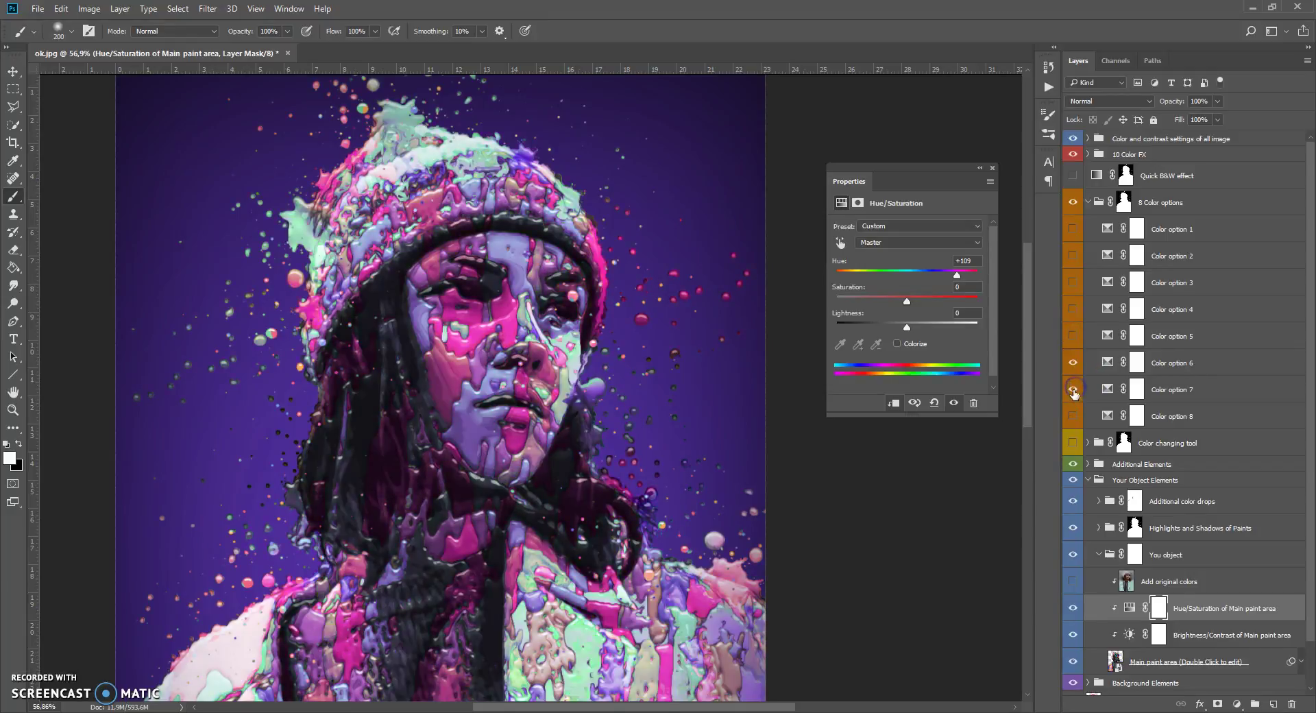
{"action": "left_click", "coordinate": [1073, 364]}
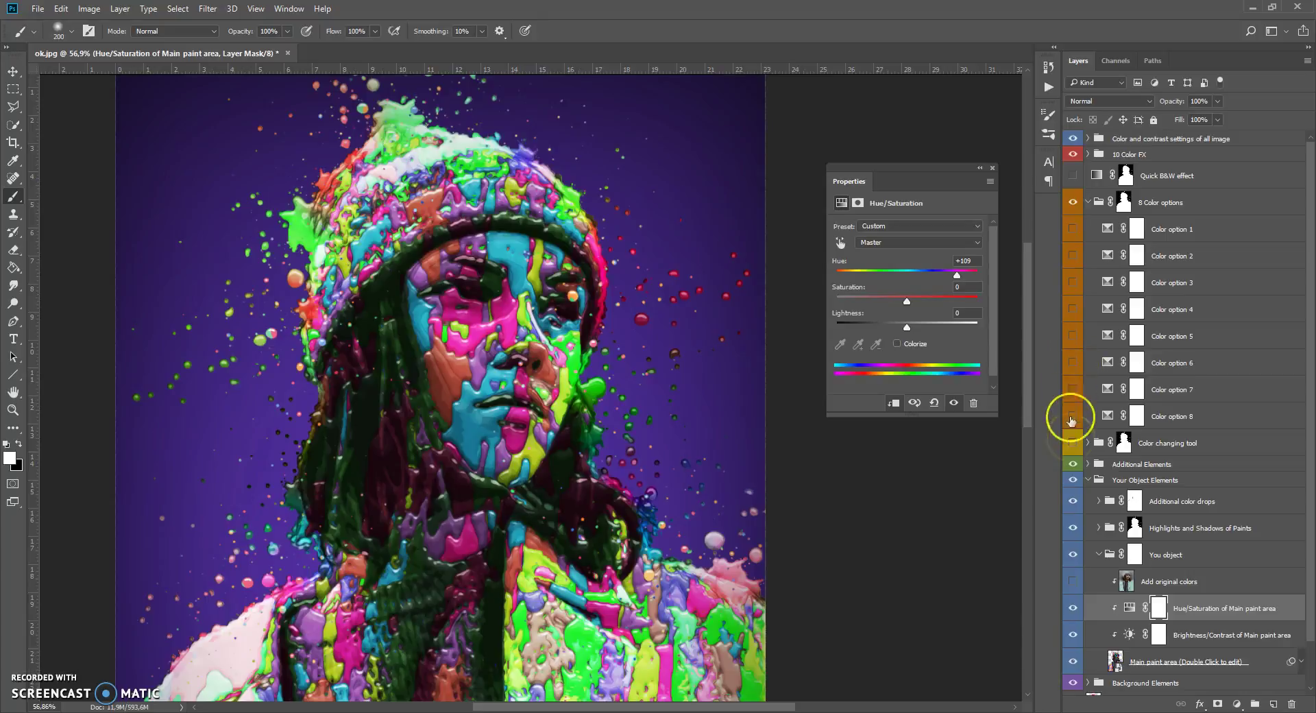
Step: Hide the Hue/Saturation of Main paint area adjustment and collapse the 8 Color options group
{"action": "left_click", "coordinate": [1072, 608]}
{"action": "left_click", "coordinate": [1072, 608]}
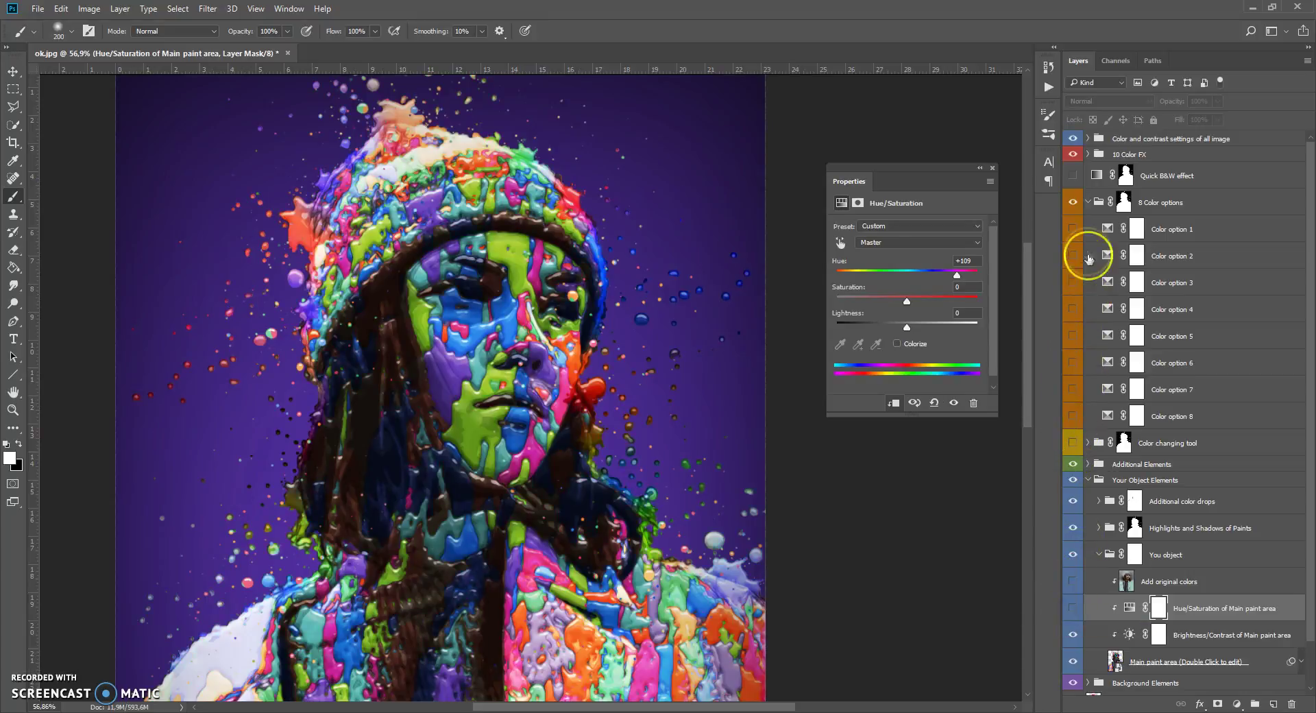
{"action": "left_click", "coordinate": [1086, 202]}
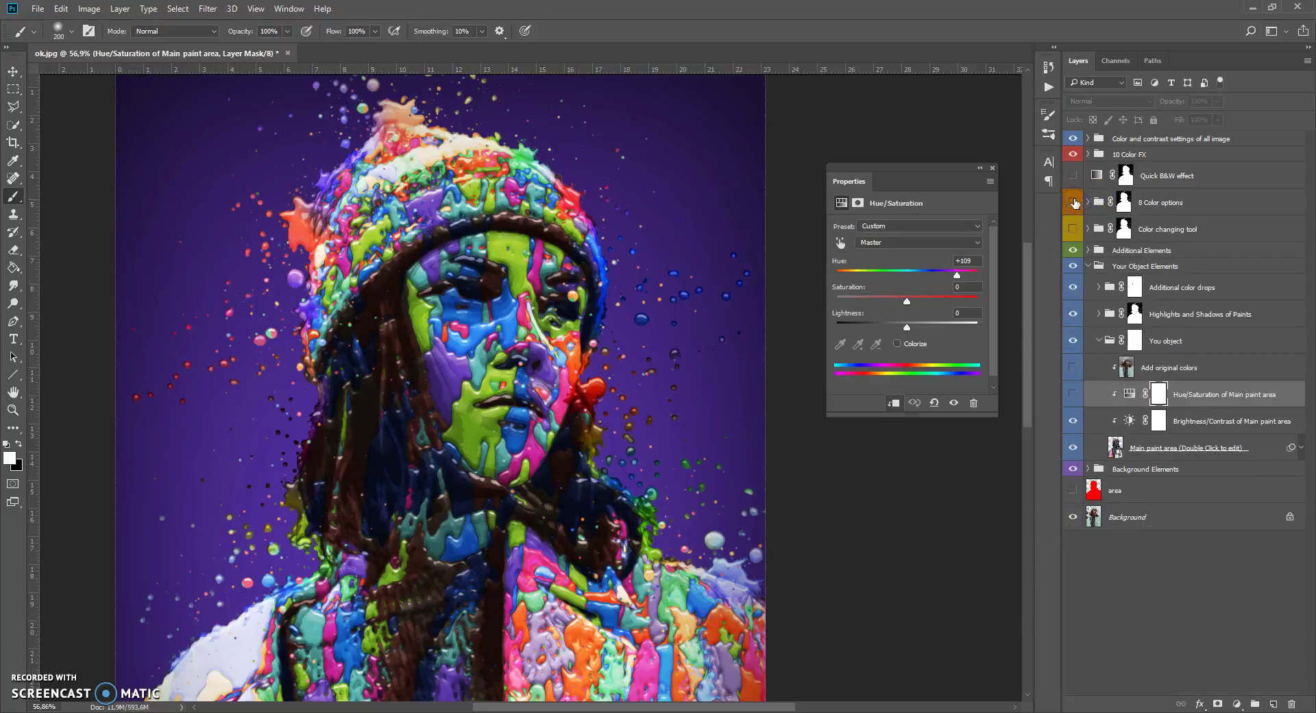
Step: Preview the Color changing tool group with the 8 Color options group hidden, and restore both groups' visibility
{"action": "left_click", "coordinate": [1073, 202]}
{"action": "left_click", "coordinate": [1073, 230]}
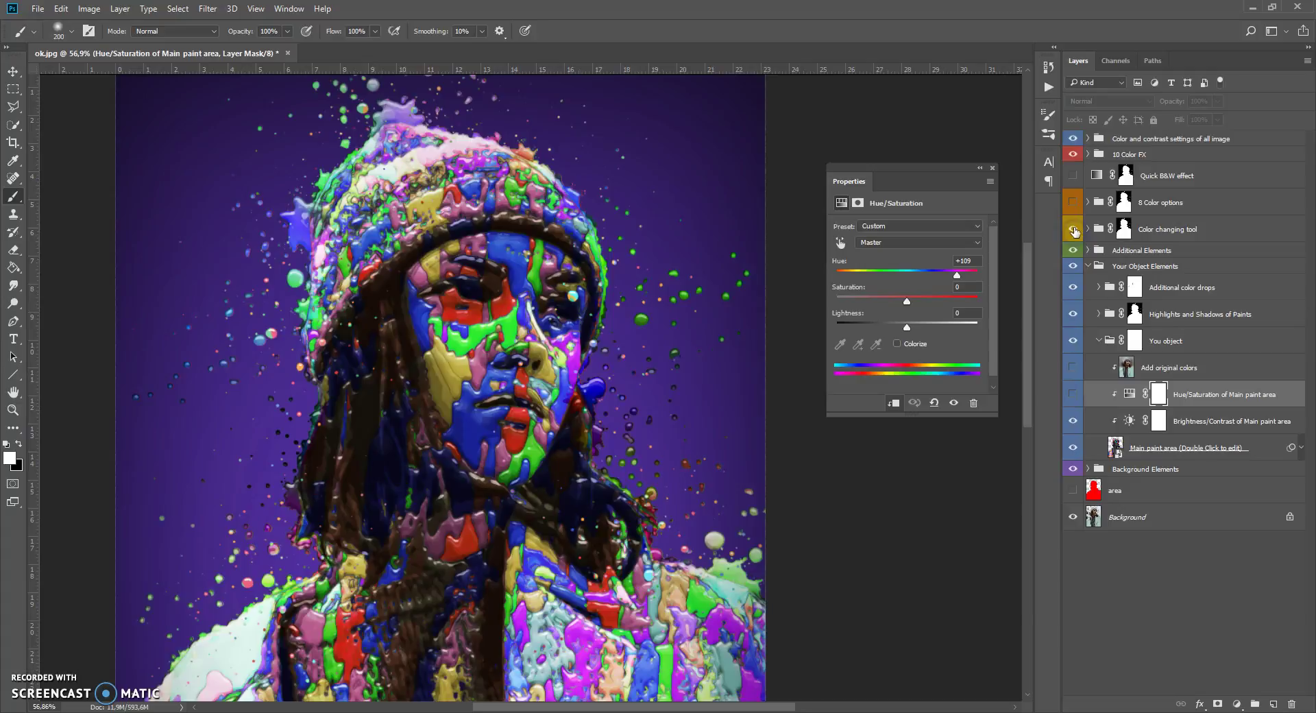
{"action": "left_click", "coordinate": [1073, 230]}
{"action": "left_click", "coordinate": [1074, 202]}
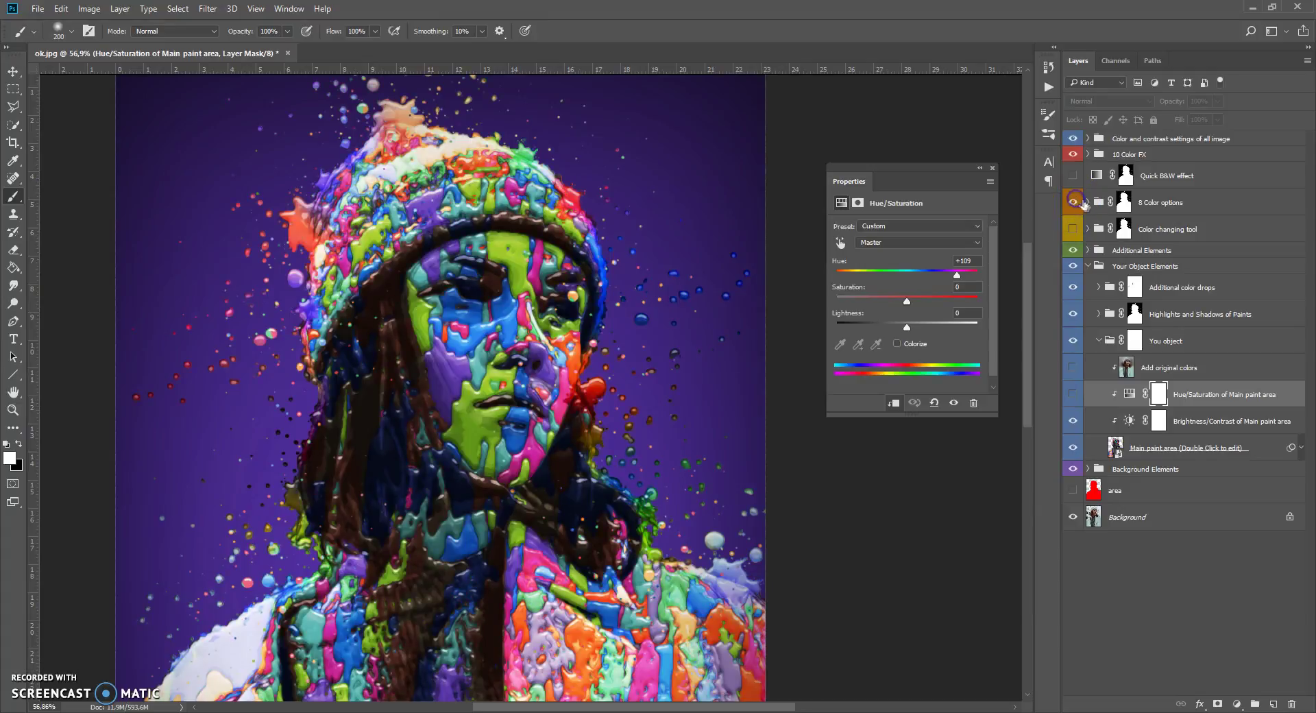
Step: Expand the 8 Color options group and preview Color options 2, 3, 4, 5 and 6 in turn over the original paint colors
{"action": "left_click", "coordinate": [1087, 203]}
{"action": "left_click", "coordinate": [1072, 240]}
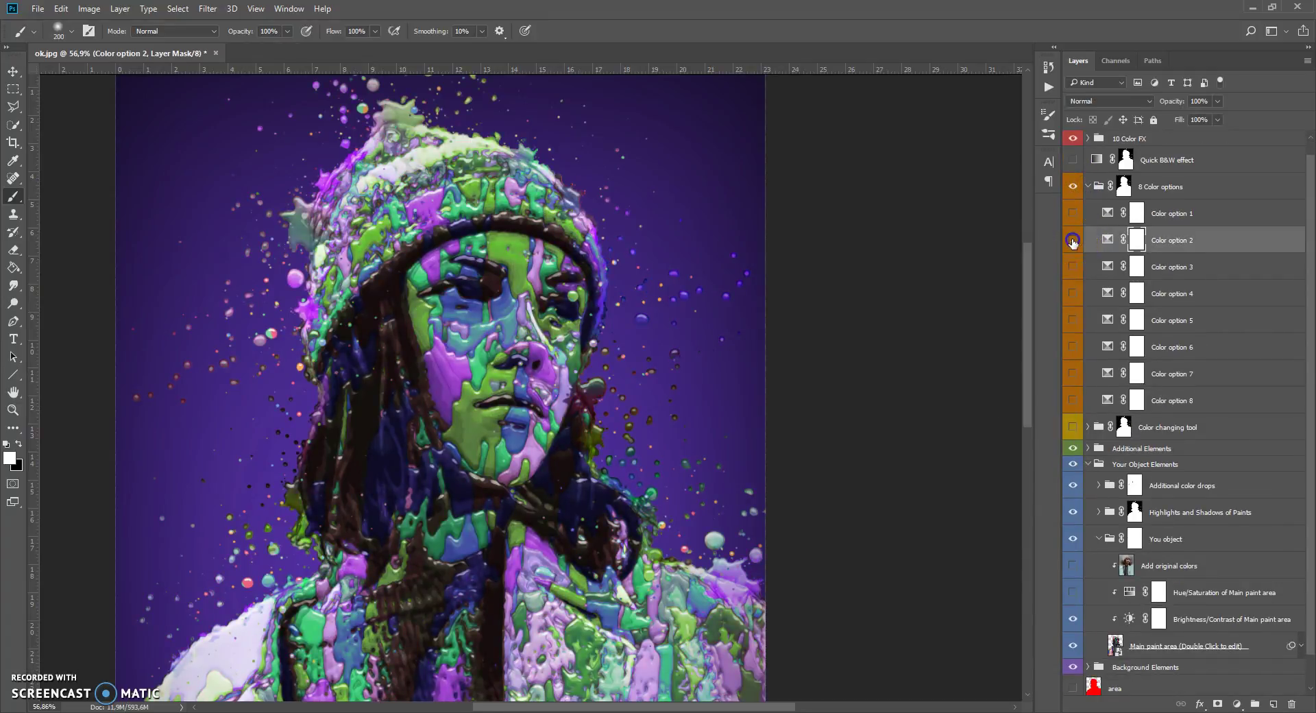
{"action": "left_click", "coordinate": [1073, 266]}
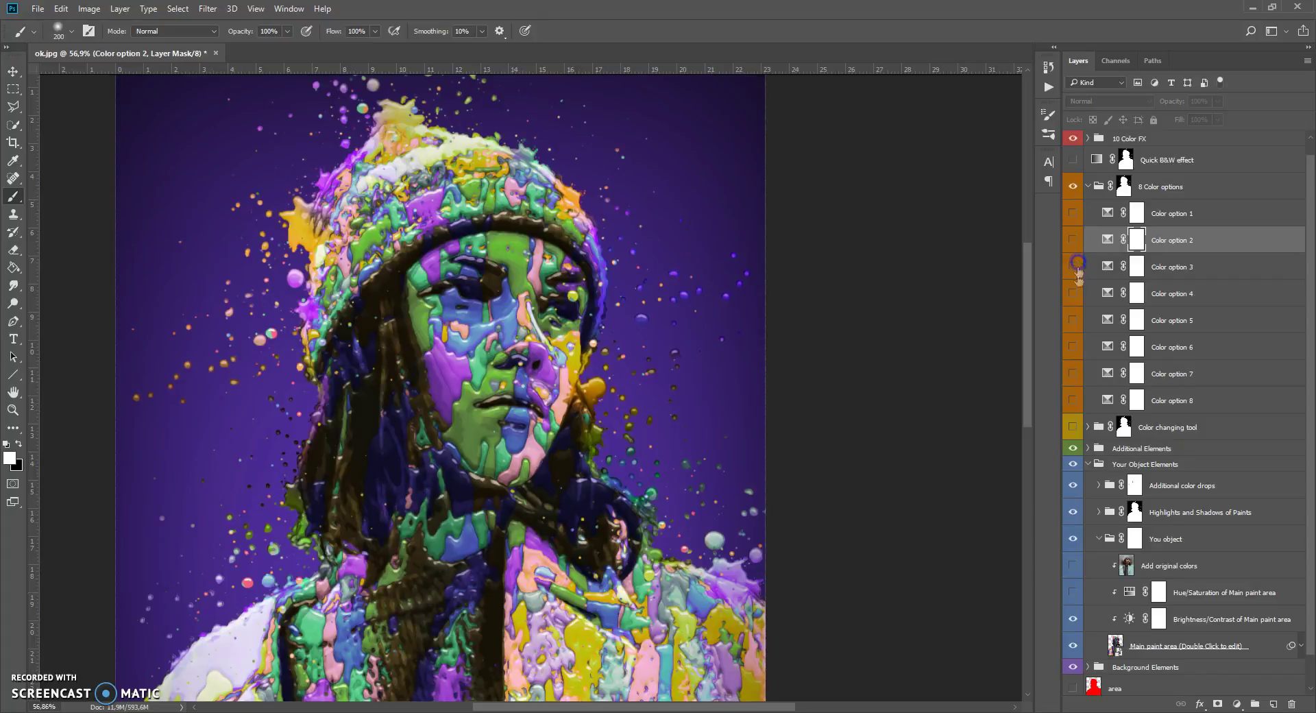
{"action": "left_click", "coordinate": [1074, 266]}
{"action": "left_click", "coordinate": [1073, 294]}
{"action": "left_click", "coordinate": [1073, 293]}
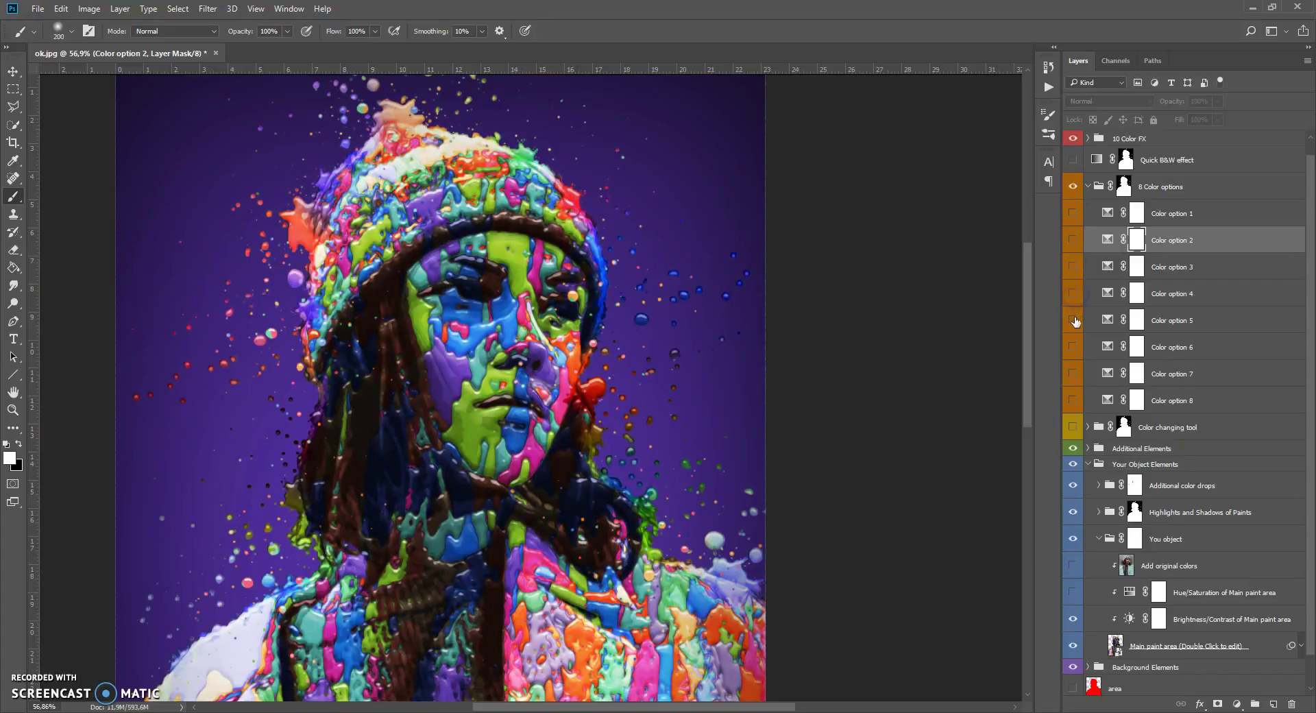
{"action": "left_click", "coordinate": [1073, 320]}
{"action": "left_click", "coordinate": [1073, 320]}
{"action": "left_click", "coordinate": [1073, 347]}
{"action": "left_click", "coordinate": [1073, 347]}
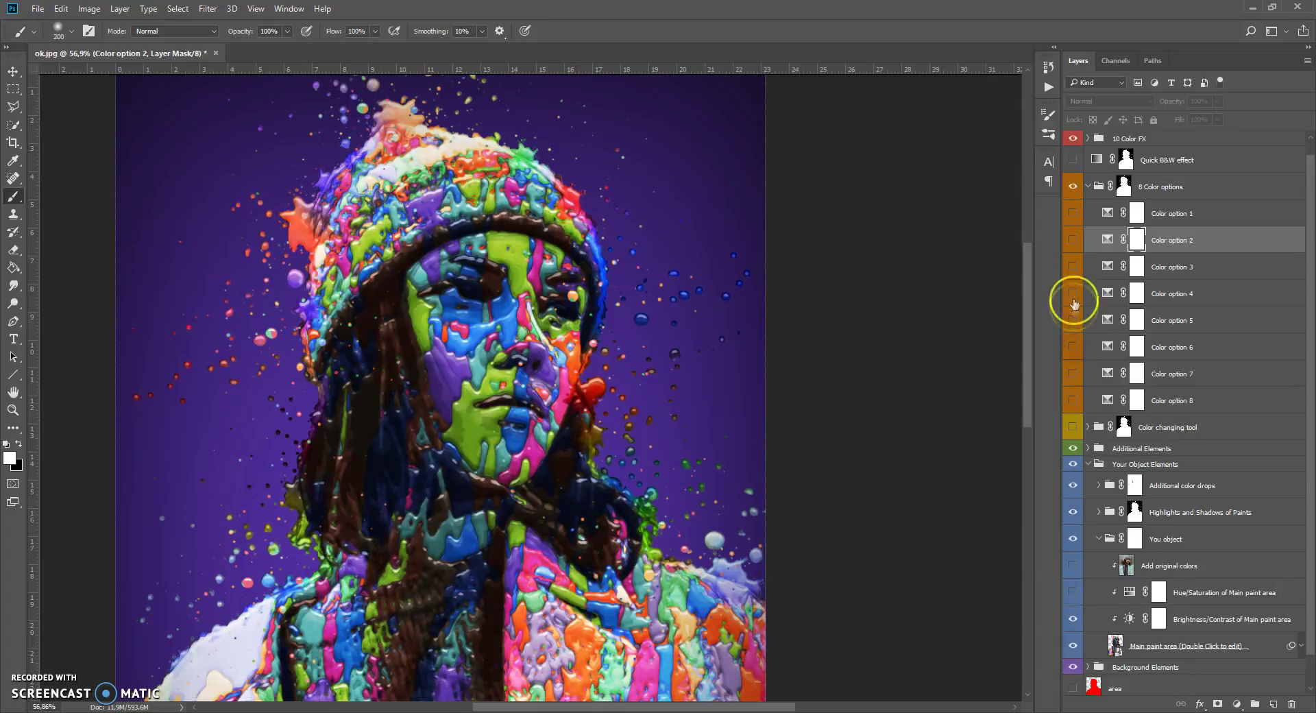
Step: Preview Color options 3 and 2 once more, and leave both hidden
{"action": "left_click", "coordinate": [1073, 267]}
{"action": "left_click", "coordinate": [1073, 267]}
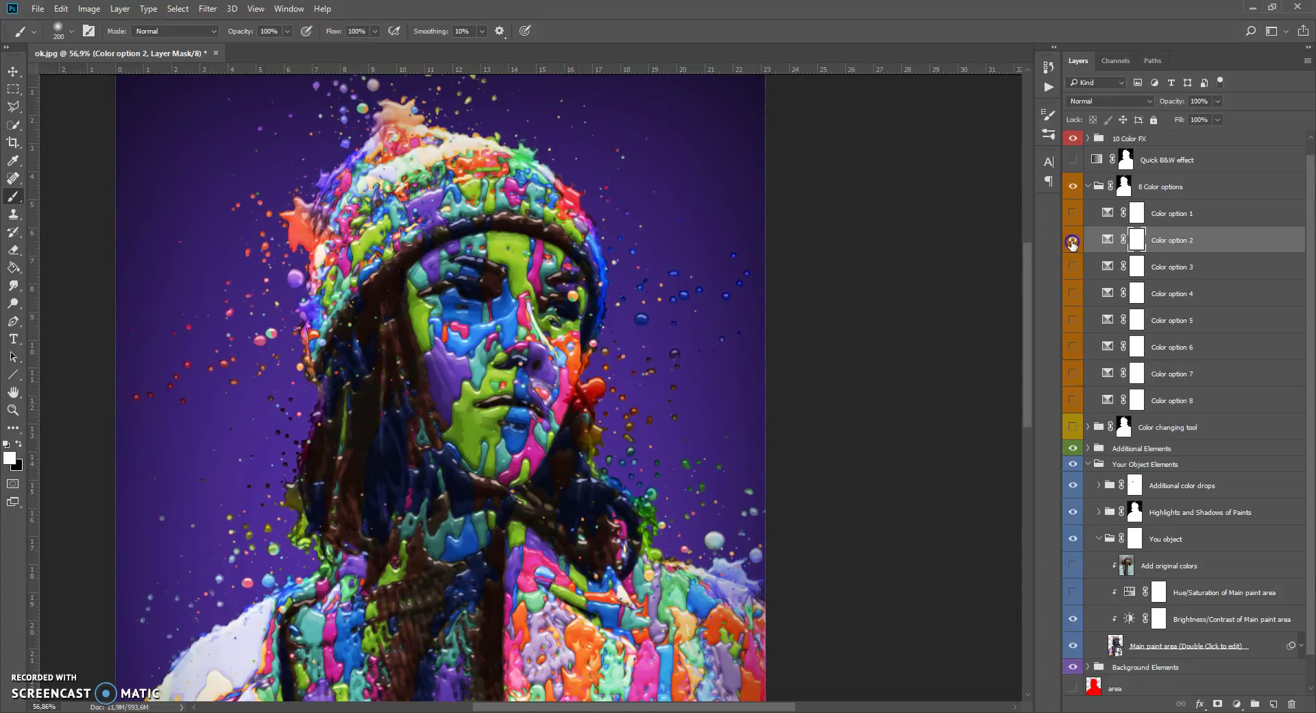
{"action": "left_click", "coordinate": [1073, 240]}
{"action": "left_click", "coordinate": [1073, 240]}
Step: Hide the 8 Color options group and show the Color changing tool group
{"action": "left_click", "coordinate": [1073, 426]}
{"action": "left_click", "coordinate": [1073, 187]}
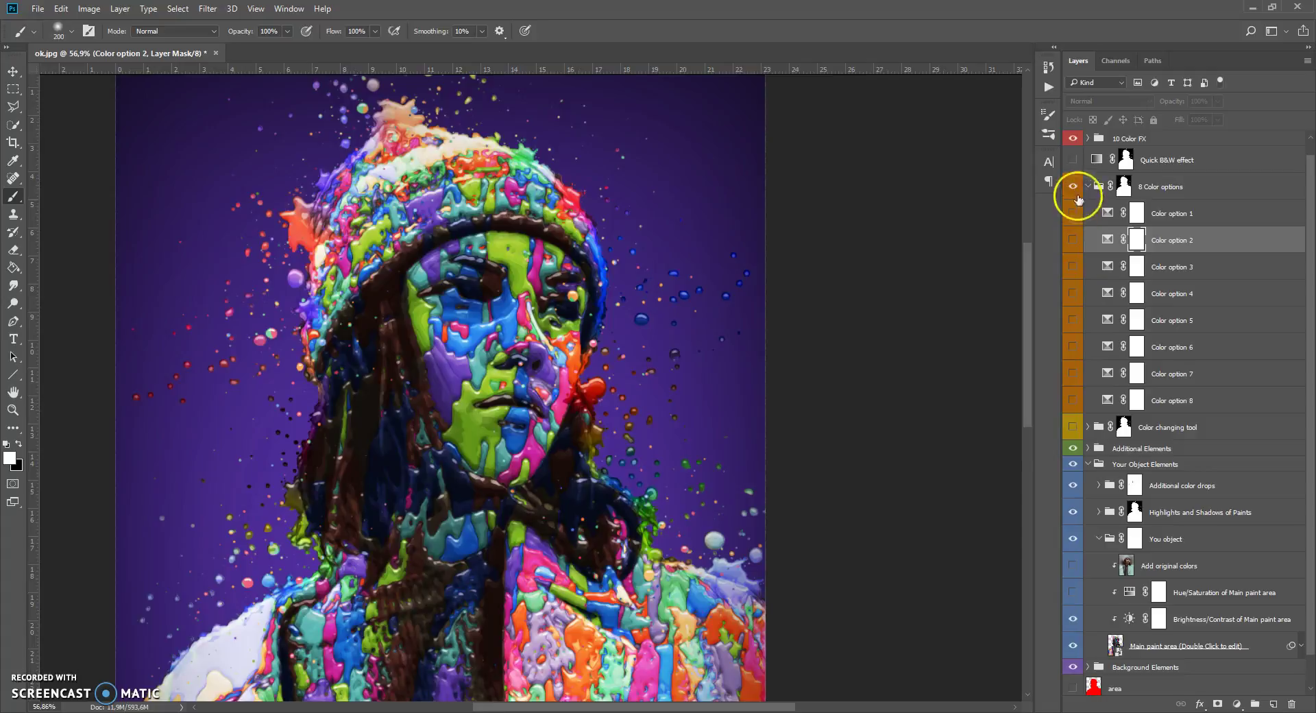
{"action": "left_click", "coordinate": [1094, 186]}
{"action": "left_click", "coordinate": [1073, 427]}
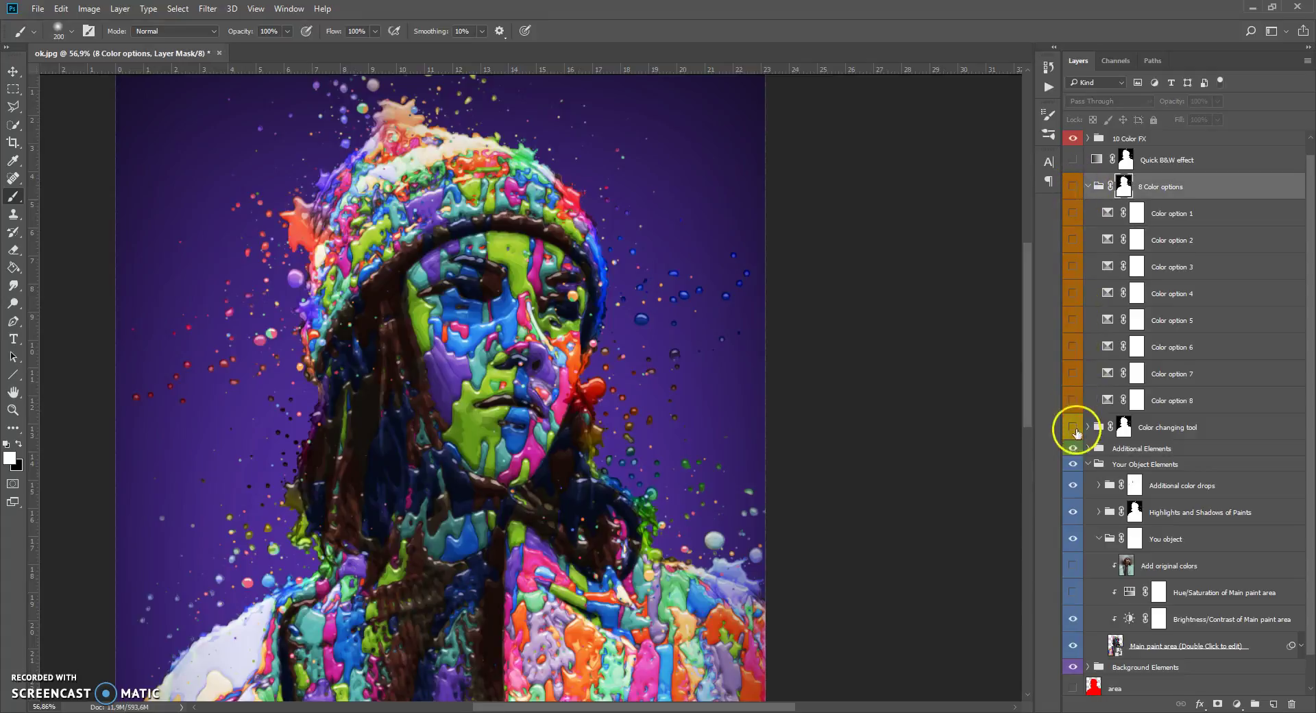
{"action": "left_click", "coordinate": [1087, 427]}
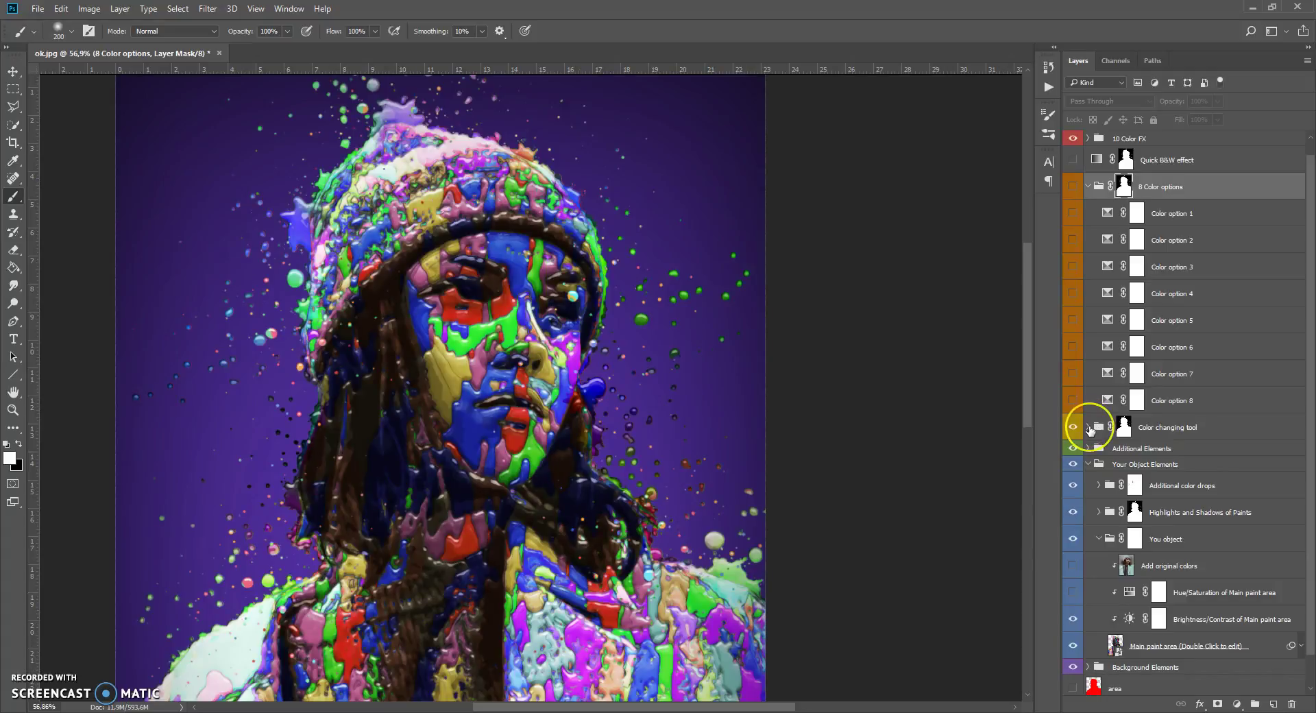
Step: Open the contents of the Main paint area smart object for editing
{"action": "left_click", "coordinate": [1115, 642]}
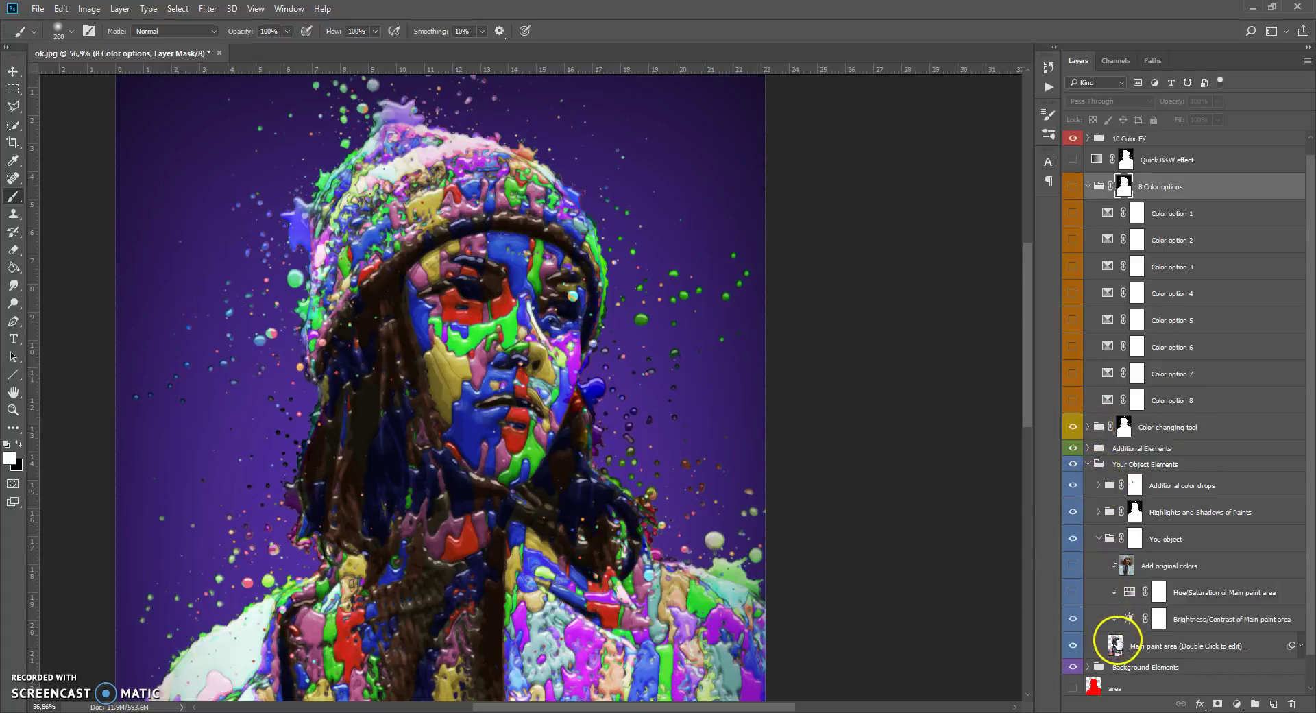
{"action": "double_click", "coordinate": [1132, 648]}
{"action": "double_click", "coordinate": [1113, 643]}
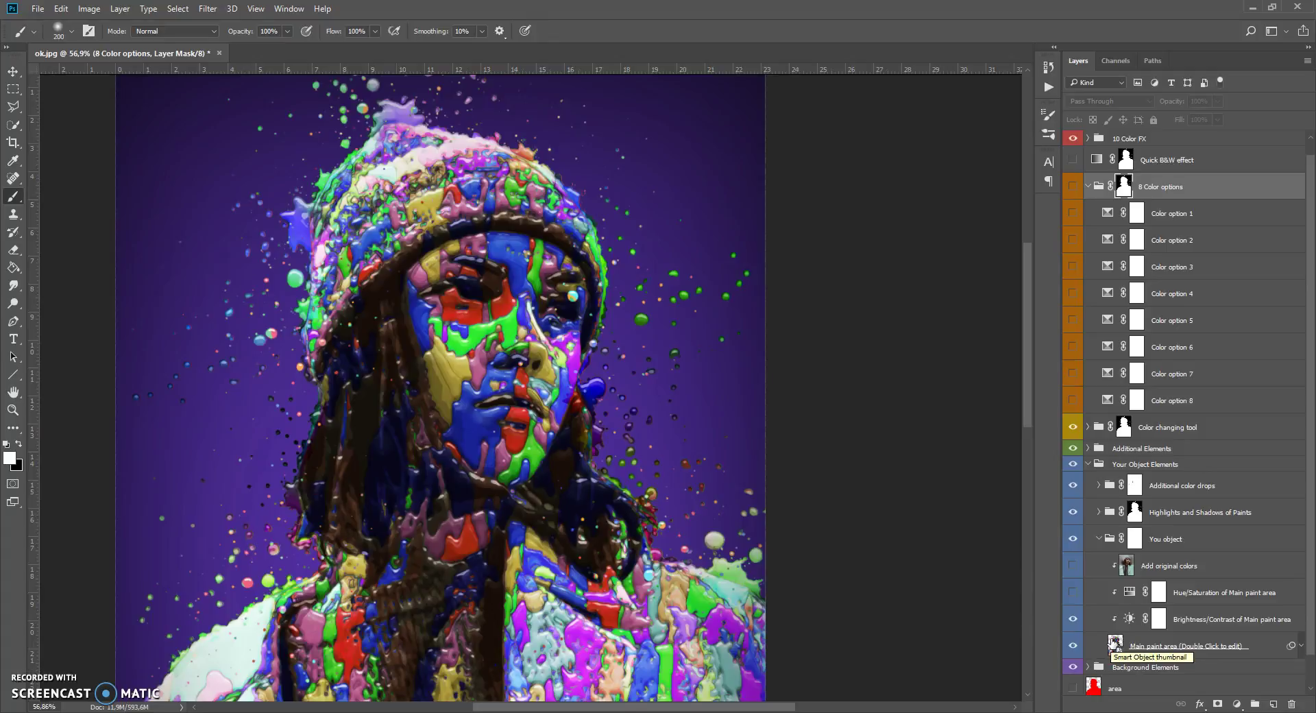
{"action": "double_click", "coordinate": [1115, 644]}
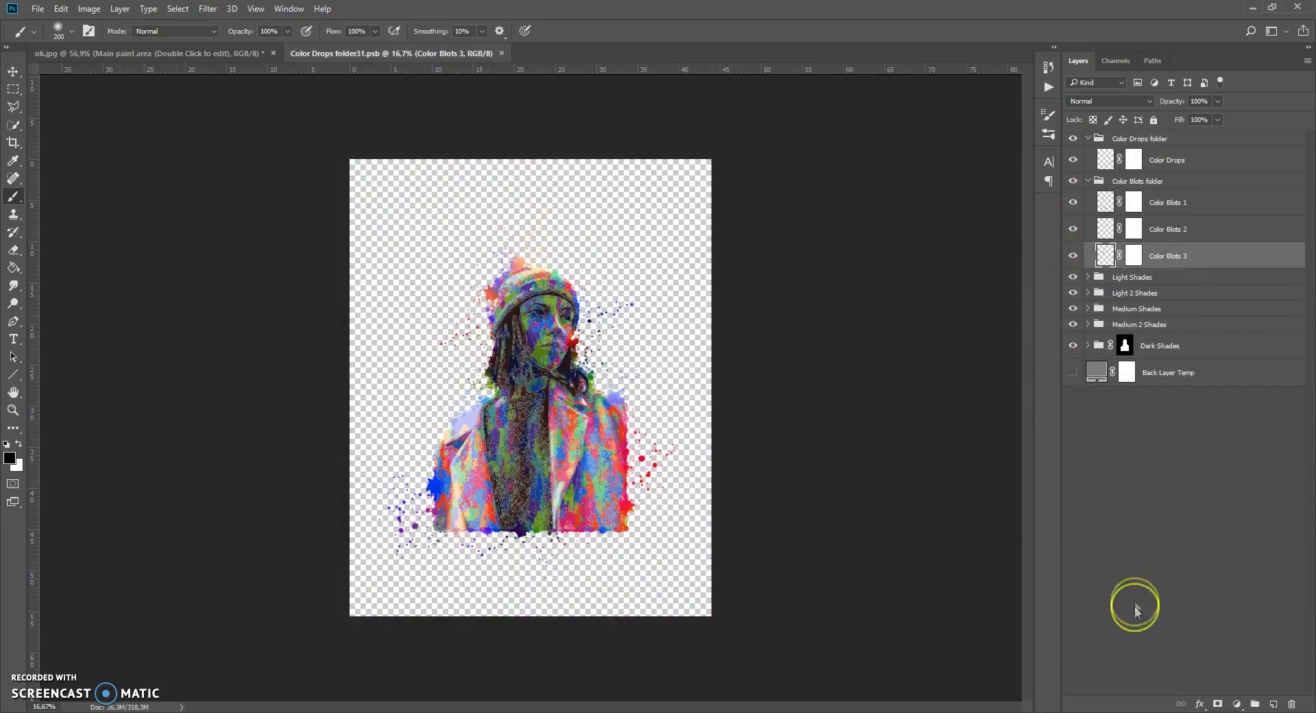
Step: Hide the Color Blots folder and Color Drops folder in the smart object, and close it with the changes saved
{"action": "left_click", "coordinate": [1073, 181]}
{"action": "left_click", "coordinate": [1071, 139]}
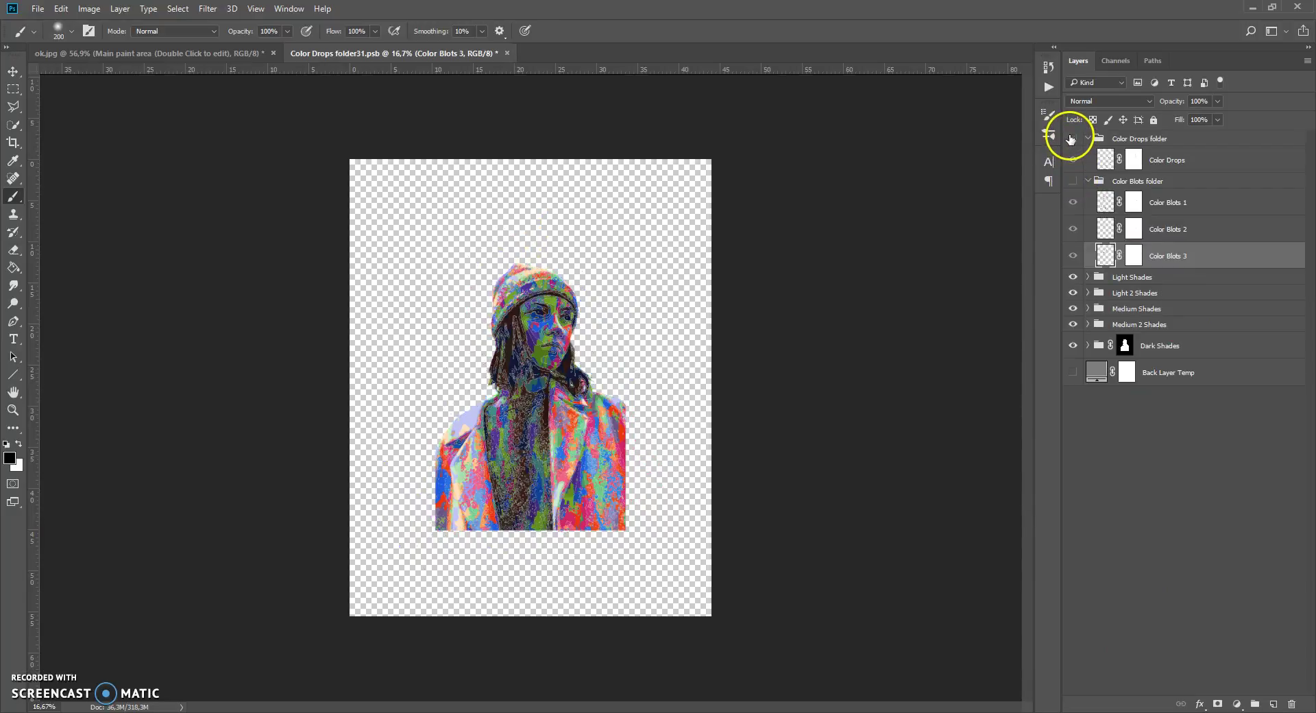
{"action": "left_click", "coordinate": [506, 53]}
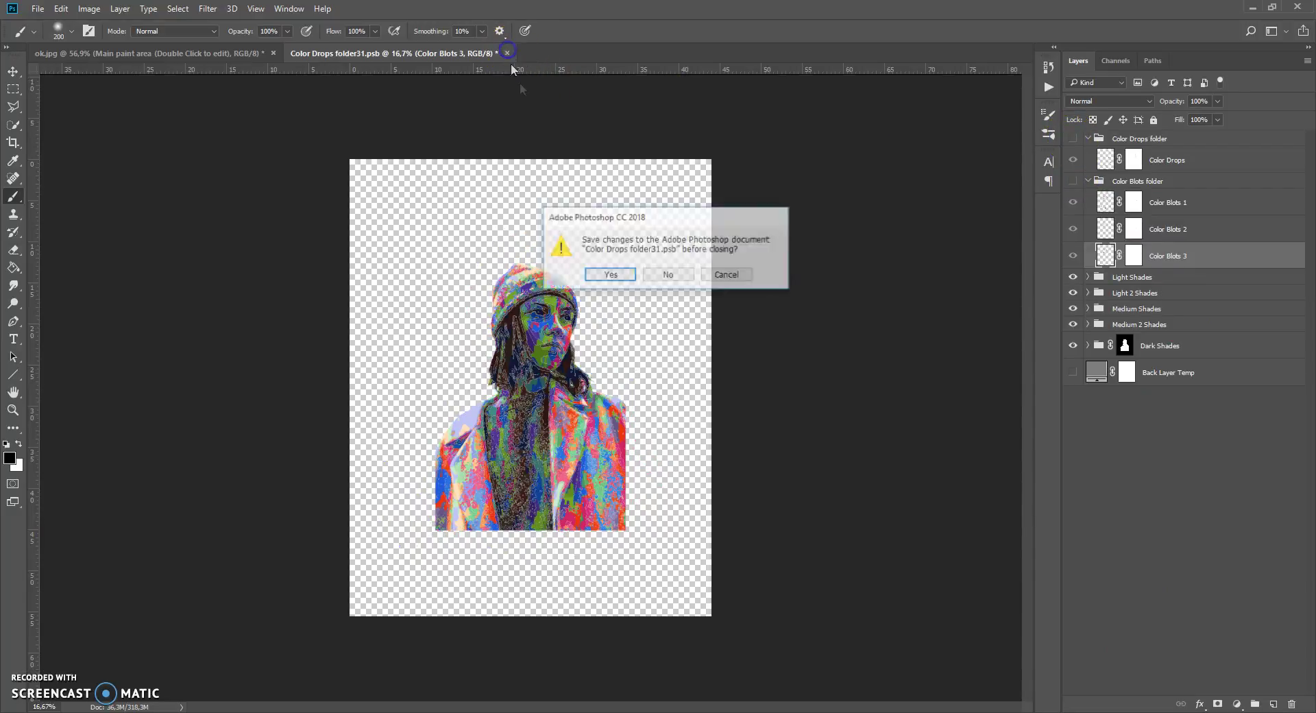
{"action": "left_click", "coordinate": [605, 275]}
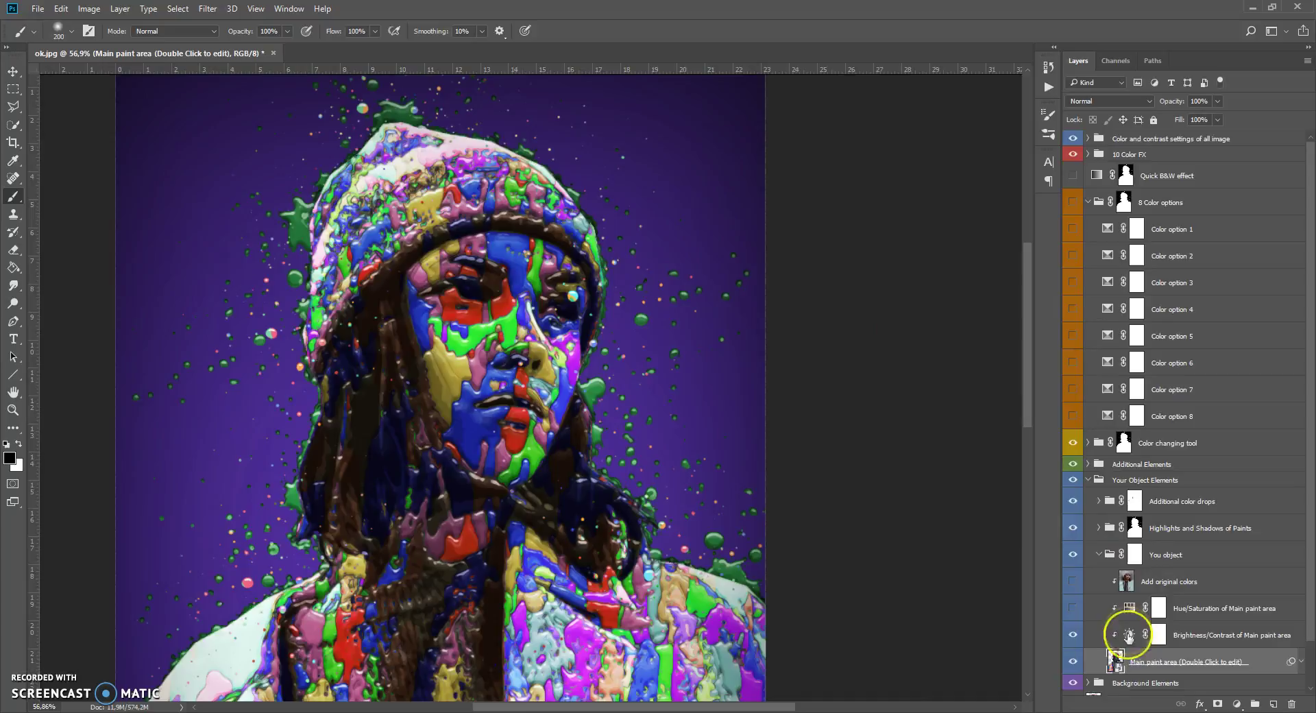
Step: Replace the layer mask of the Highlights and Shadows of Paints group with one made from the Main paint area's outline
{"action": "double_click", "coordinate": [1115, 660]}
{"action": "left_click", "coordinate": [1135, 529], "text": "ctrl"}
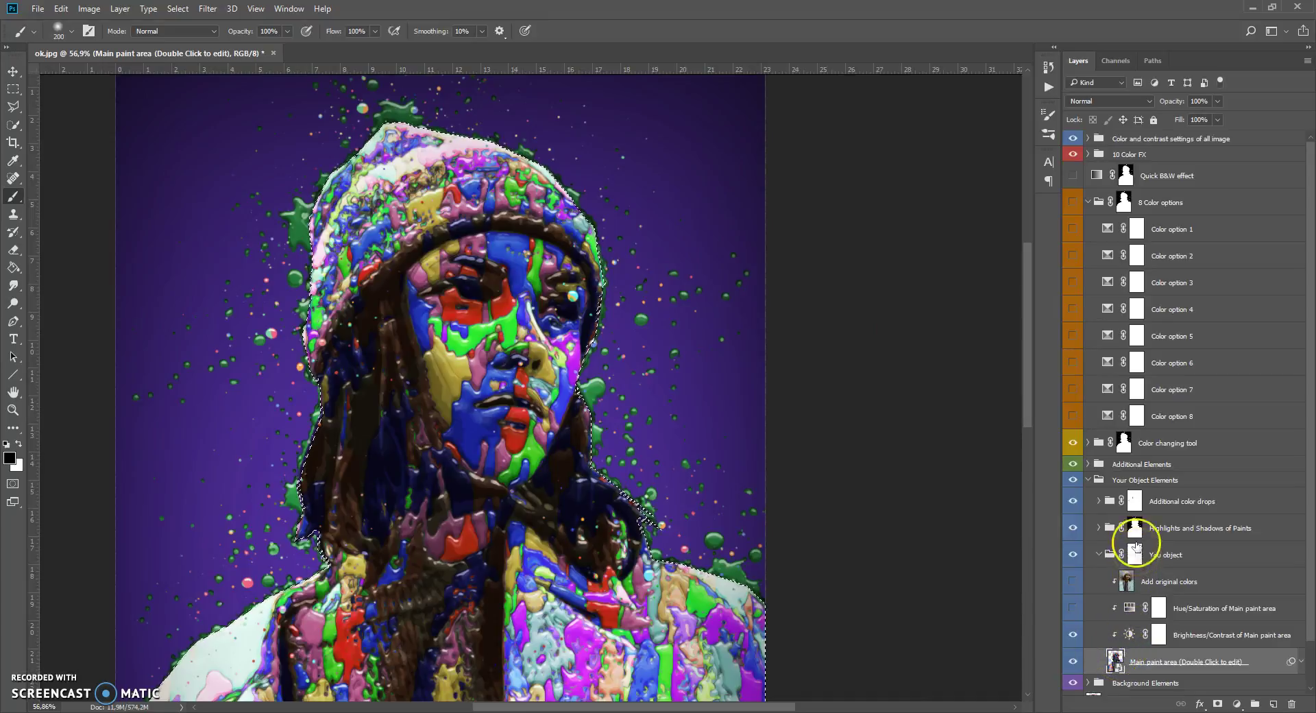
{"action": "left_click", "coordinate": [1135, 529]}
{"action": "right_click", "coordinate": [1135, 529]}
{"action": "left_click", "coordinate": [1171, 559]}
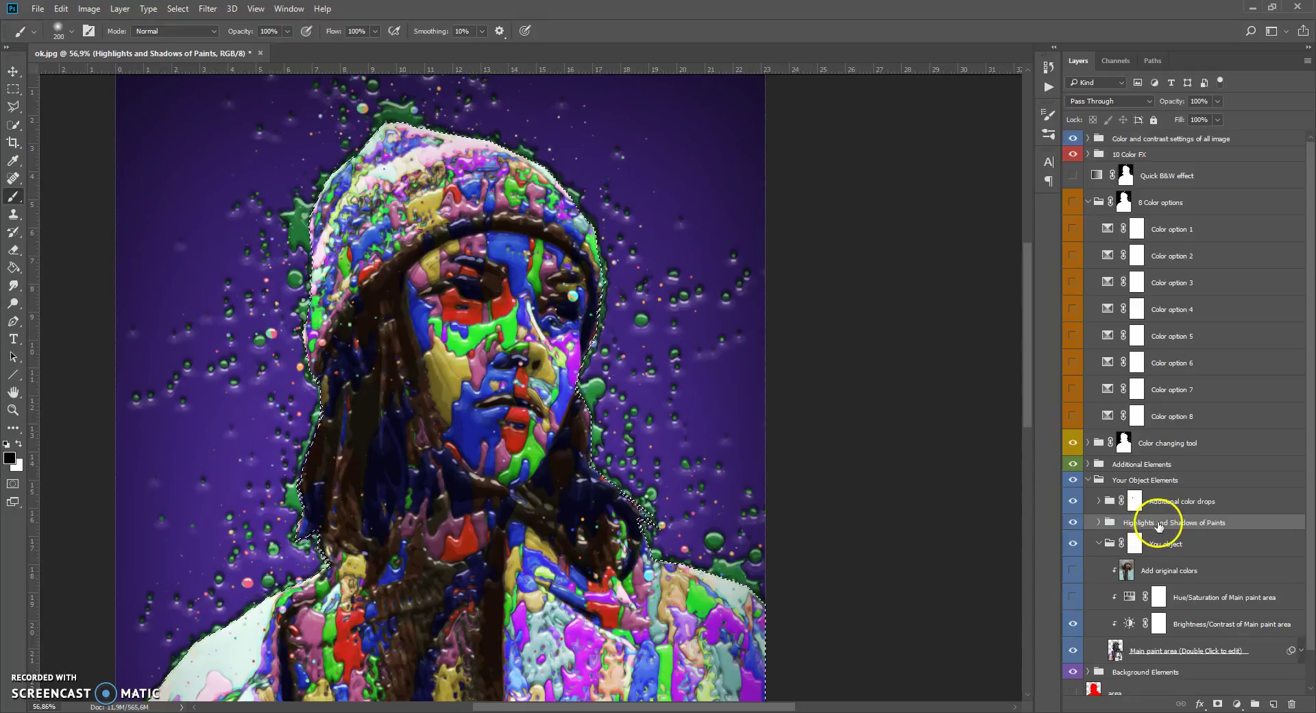
{"action": "left_click", "coordinate": [1217, 703]}
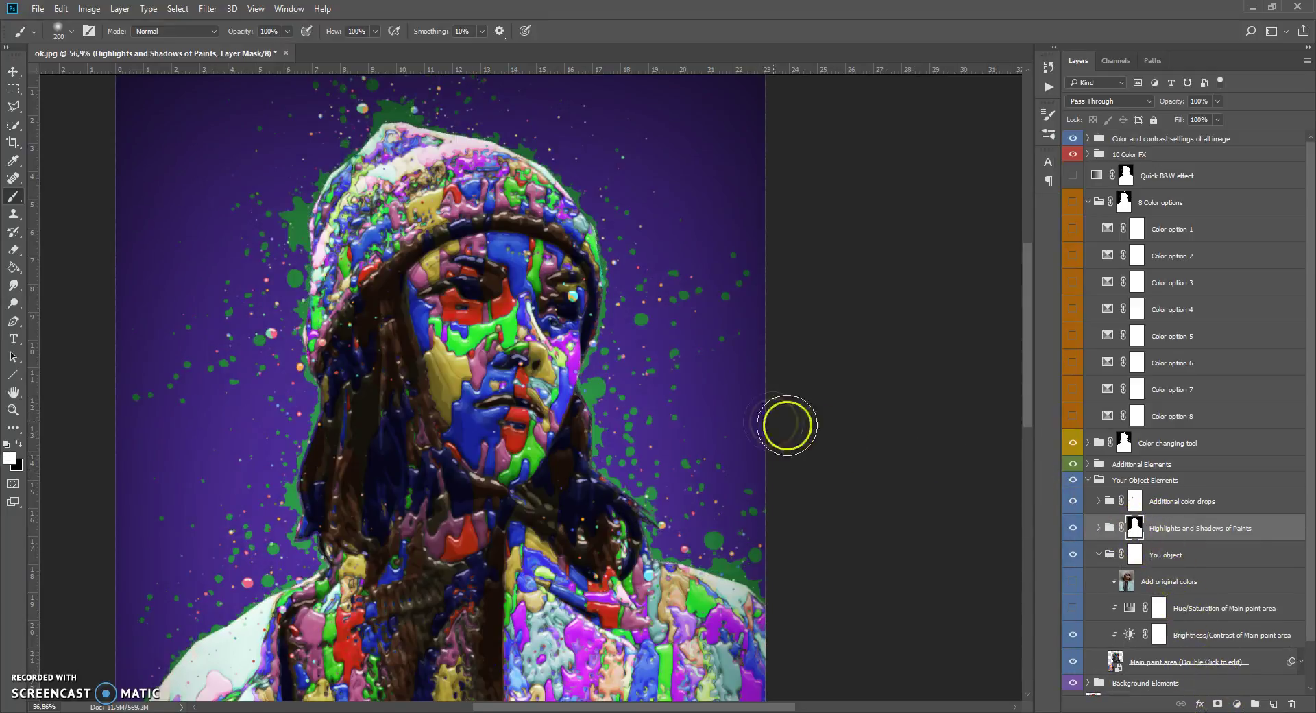
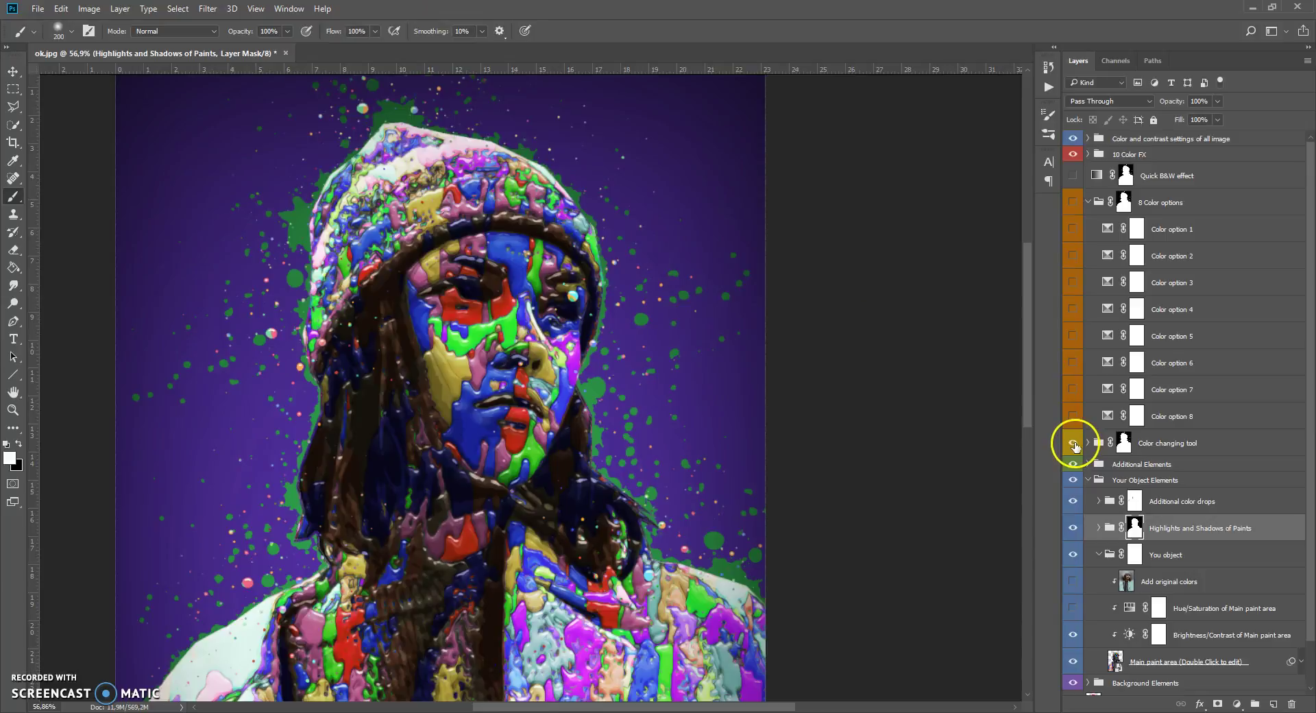
Step: Preview Color options 6, 5 and 4 in turn with the Color changing tool group hidden, and show that group again
{"action": "left_click", "coordinate": [1125, 446]}
{"action": "left_click", "coordinate": [1148, 447]}
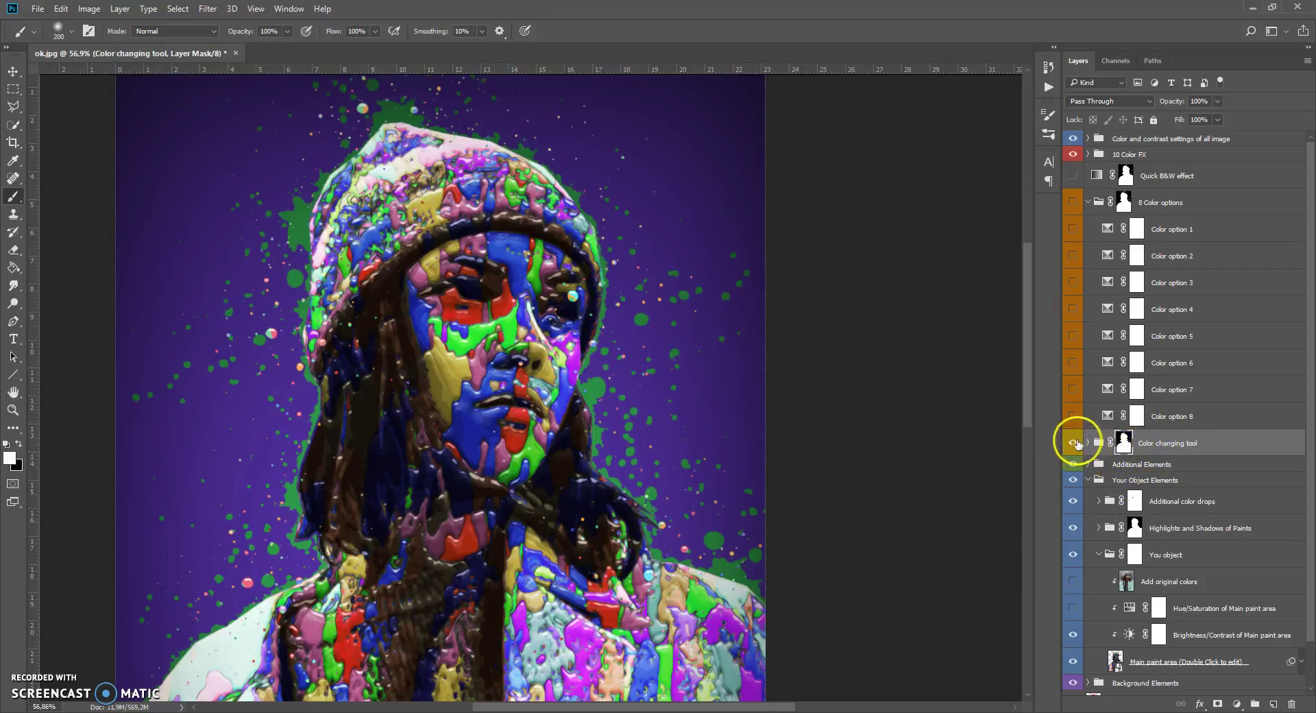
{"action": "left_click", "coordinate": [1073, 442]}
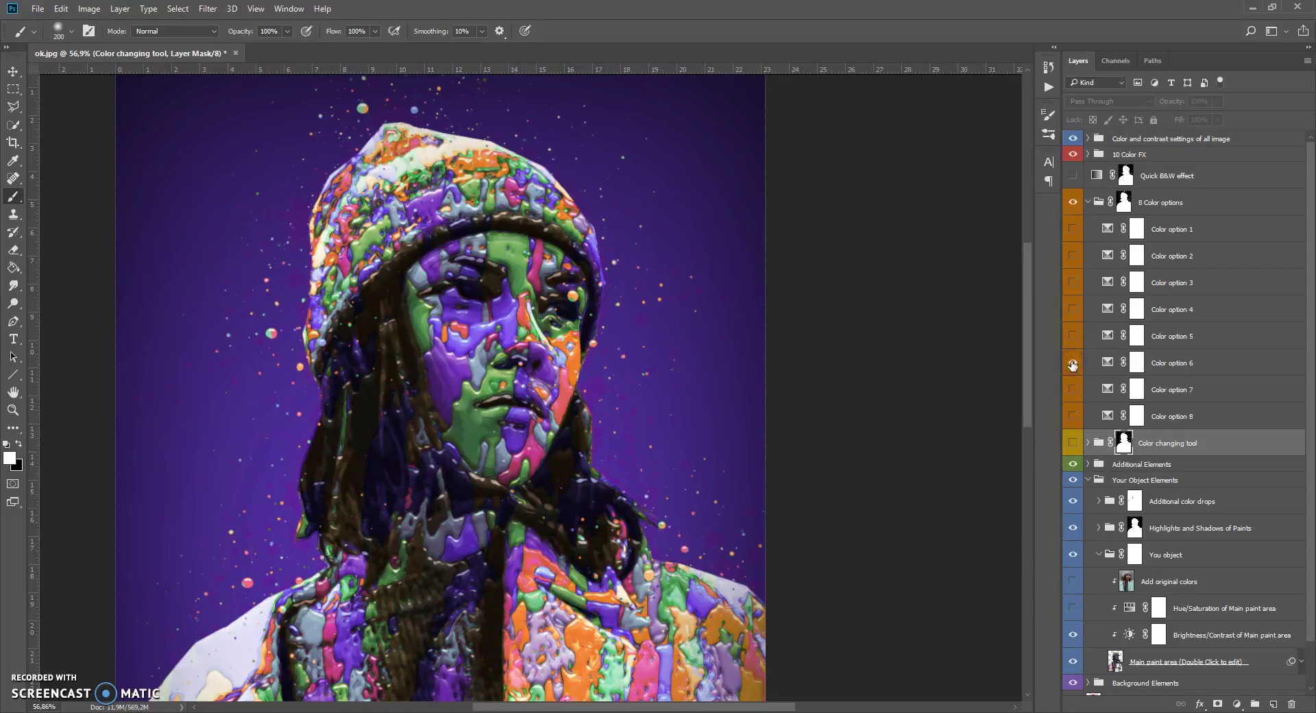
{"action": "left_click", "coordinate": [1071, 336]}
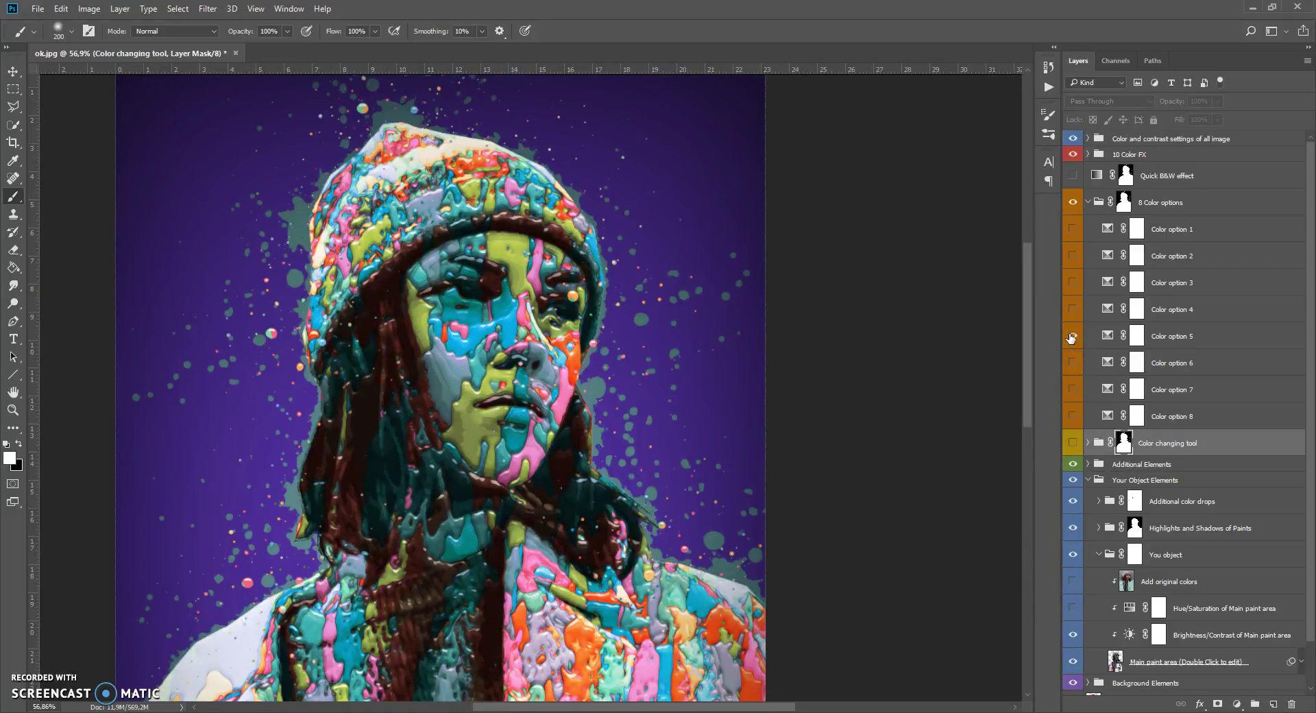
{"action": "left_click", "coordinate": [1072, 336]}
{"action": "left_click", "coordinate": [1073, 309]}
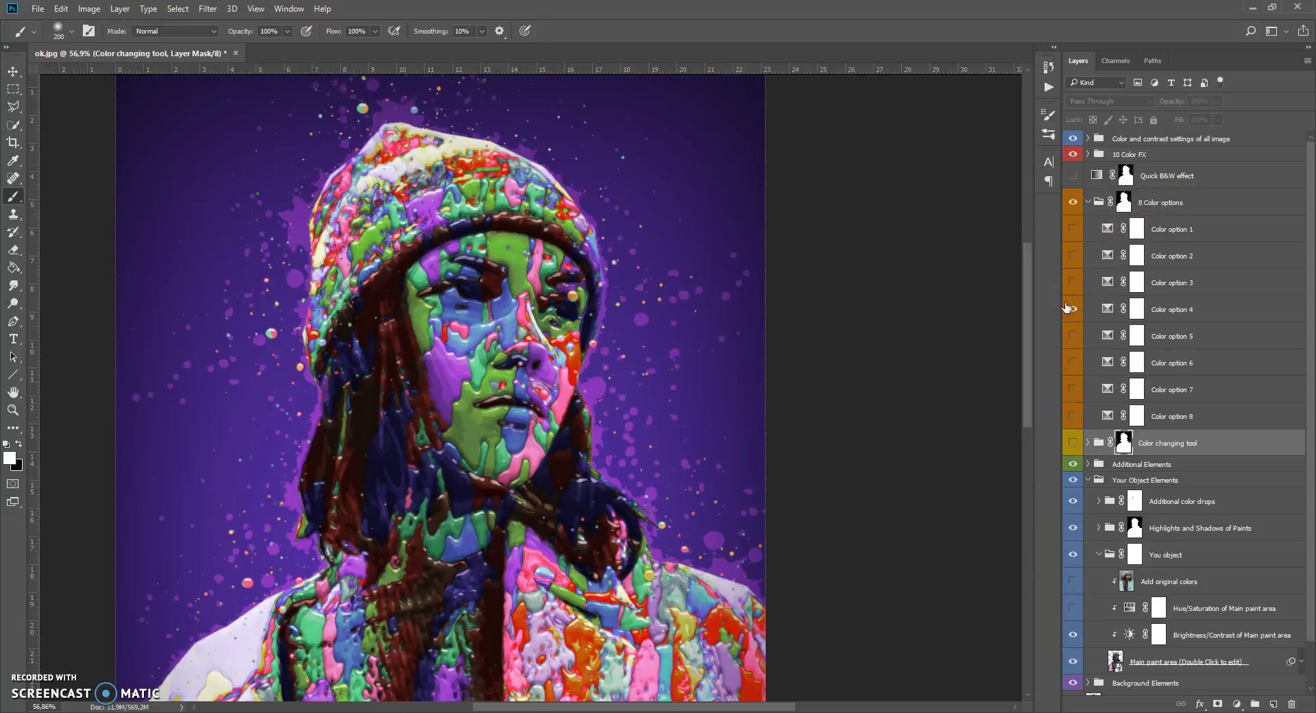
{"action": "left_click", "coordinate": [1071, 309]}
{"action": "left_click", "coordinate": [1071, 445]}
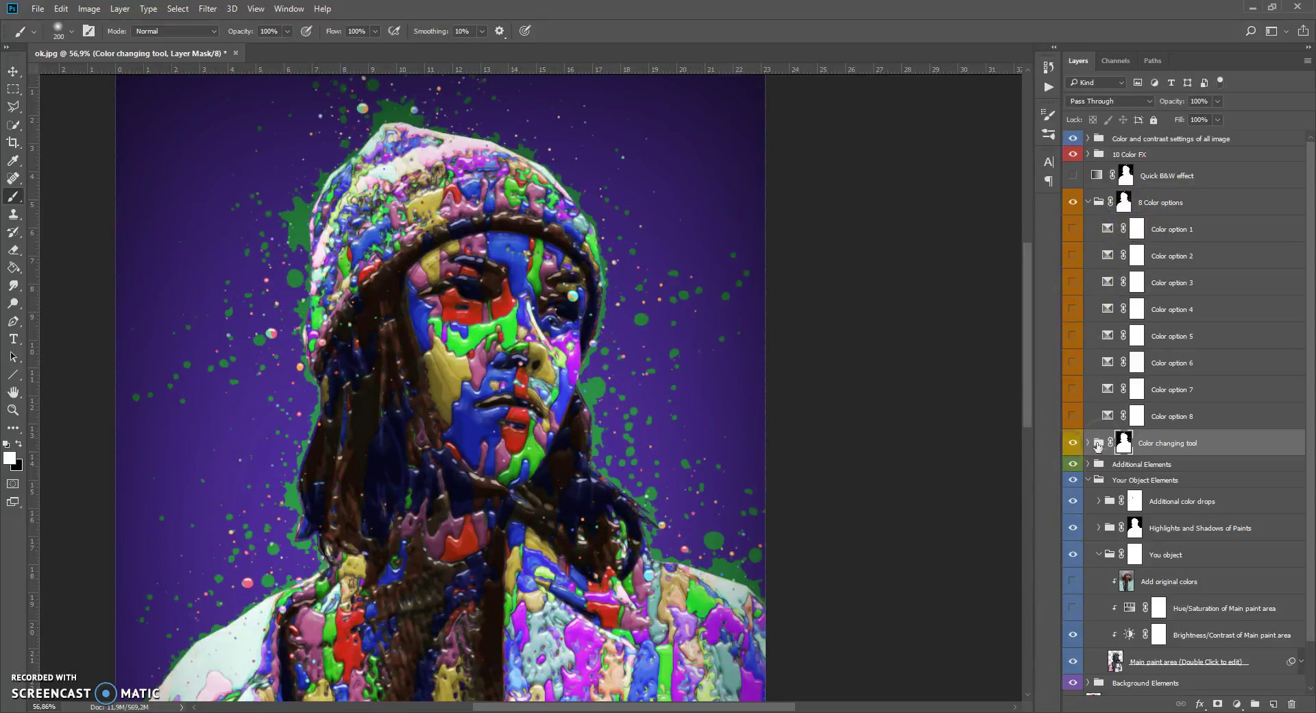
Step: Replace the layer mask of the Color changing tool group with one made from the Main paint area's outline
{"action": "left_click", "coordinate": [1116, 662]}
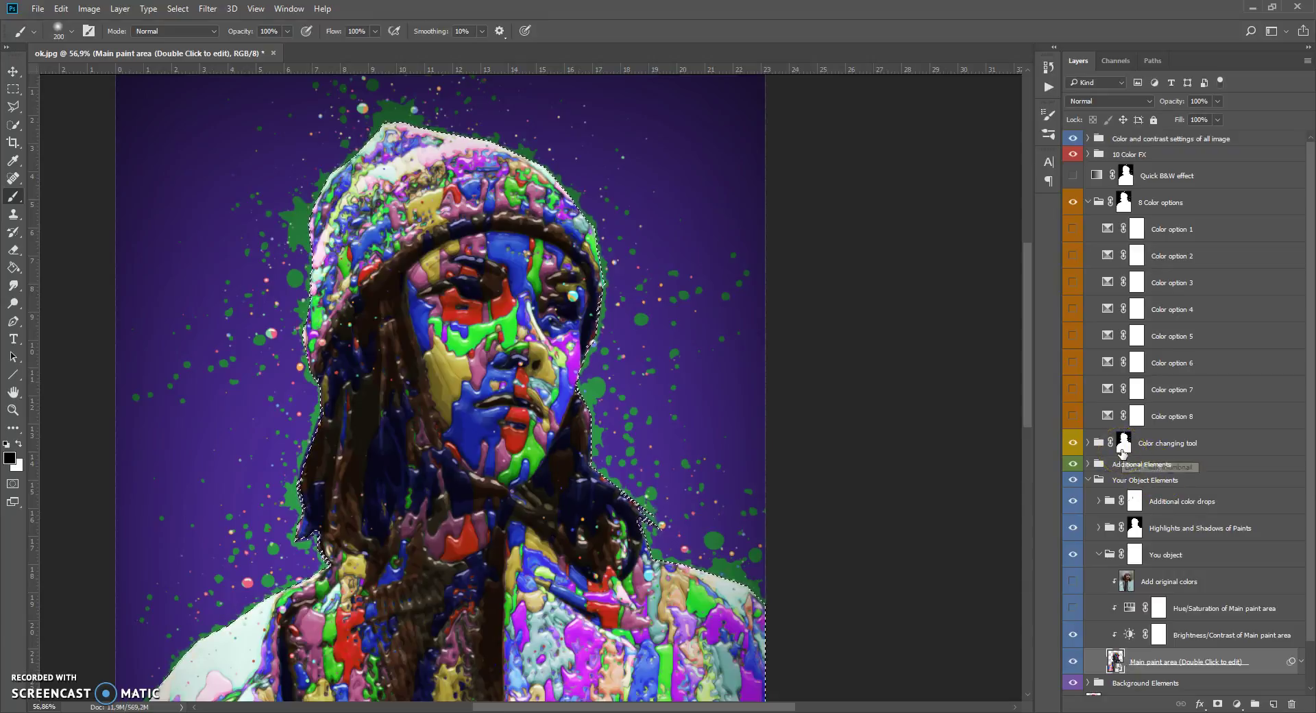
{"action": "left_click", "coordinate": [1123, 443]}
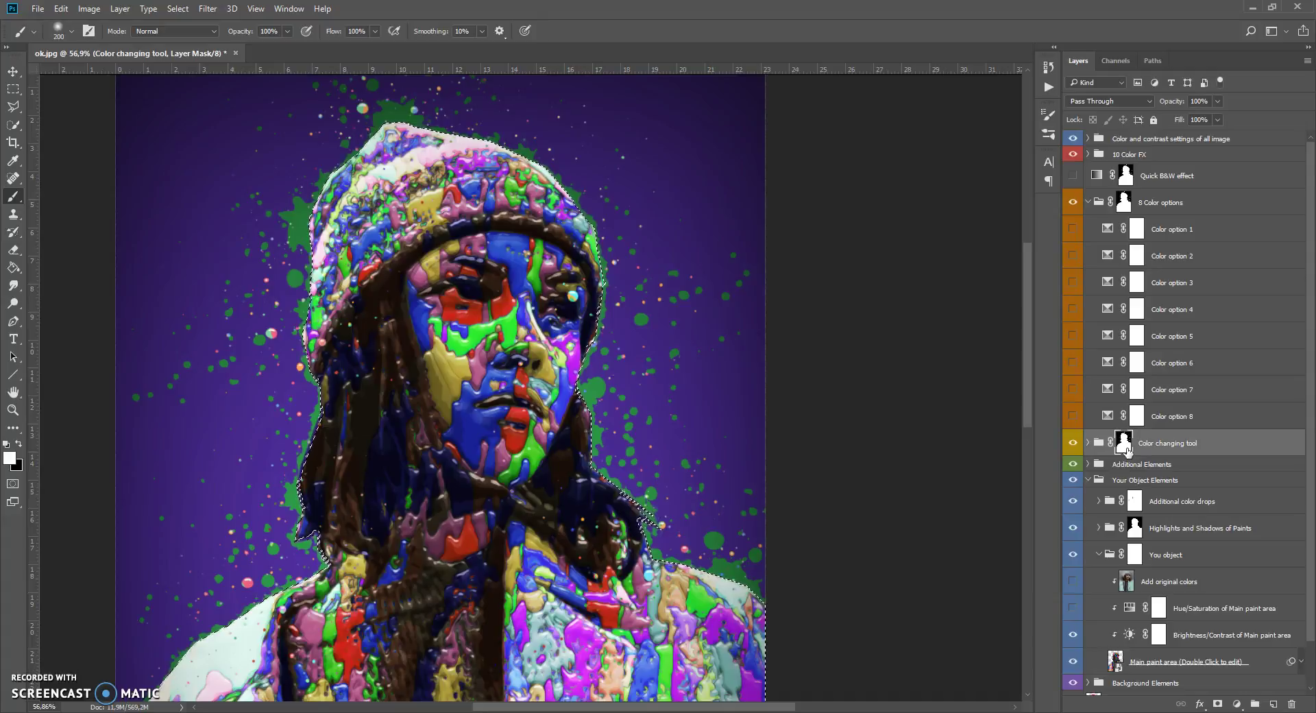
{"action": "right_click", "coordinate": [1125, 447]}
{"action": "left_click", "coordinate": [1155, 463]}
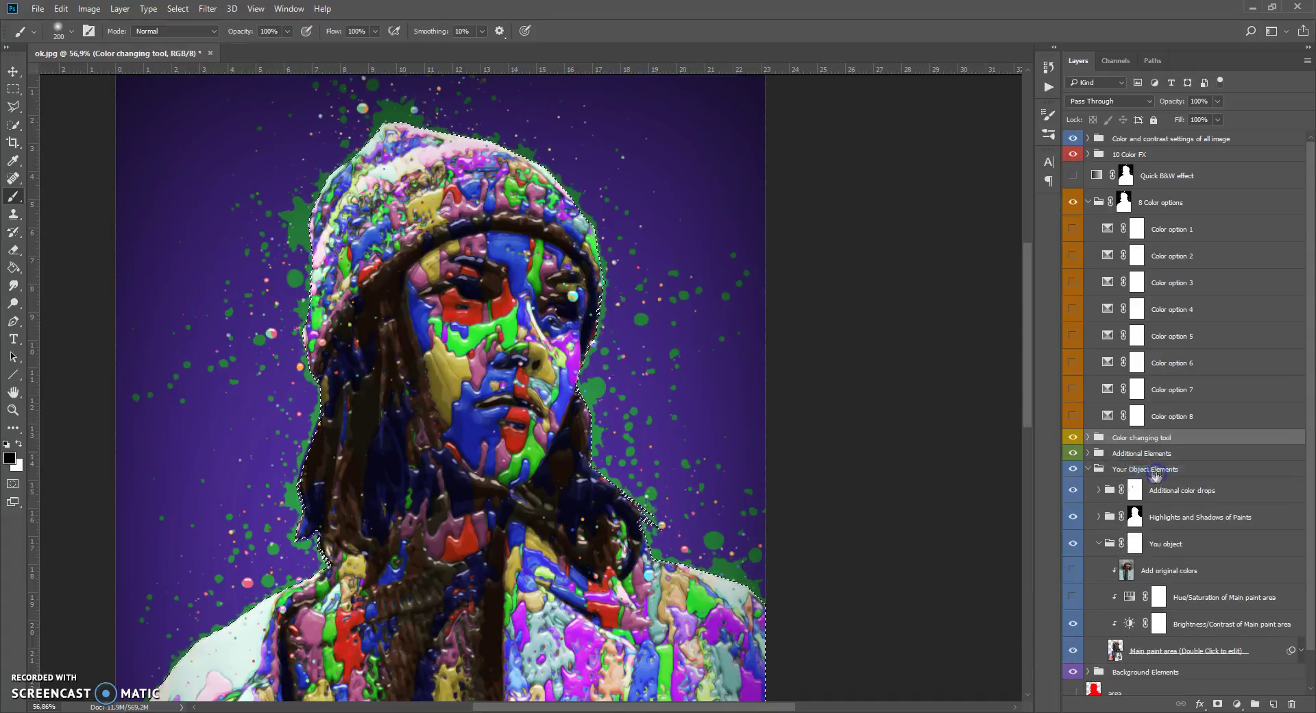
{"action": "left_click", "coordinate": [1218, 703]}
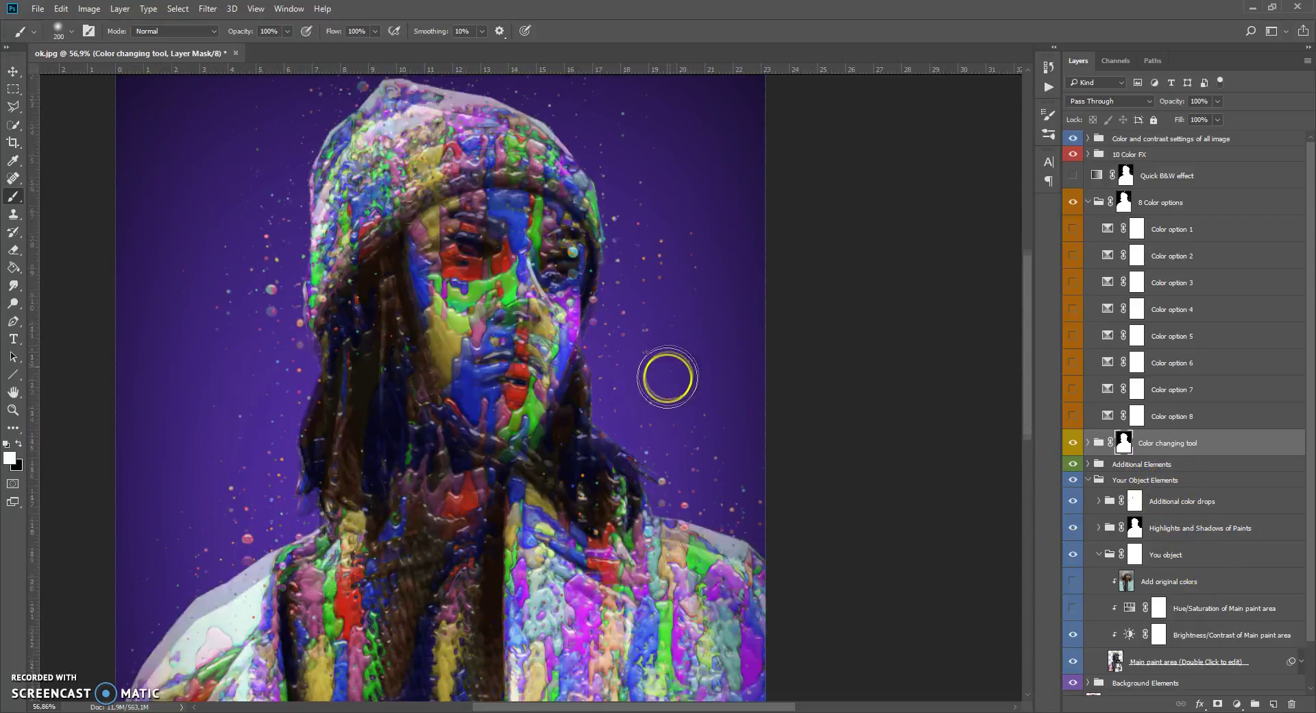
Step: Hide the Color changing tool and 8 Color options groups, and collapse the 8 Color options group
{"action": "scroll", "coordinate": [668, 379], "scroll_direction": "up", "scroll_amount": 1}
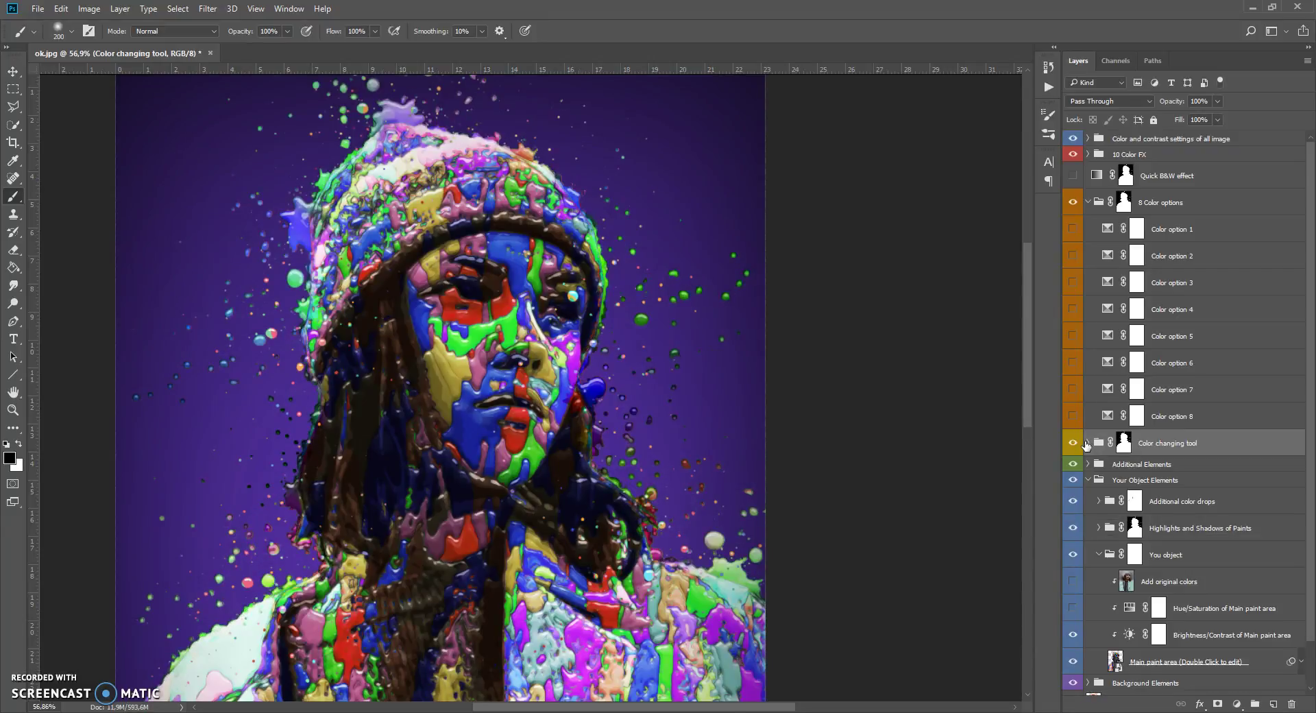
{"action": "left_click", "coordinate": [1069, 443]}
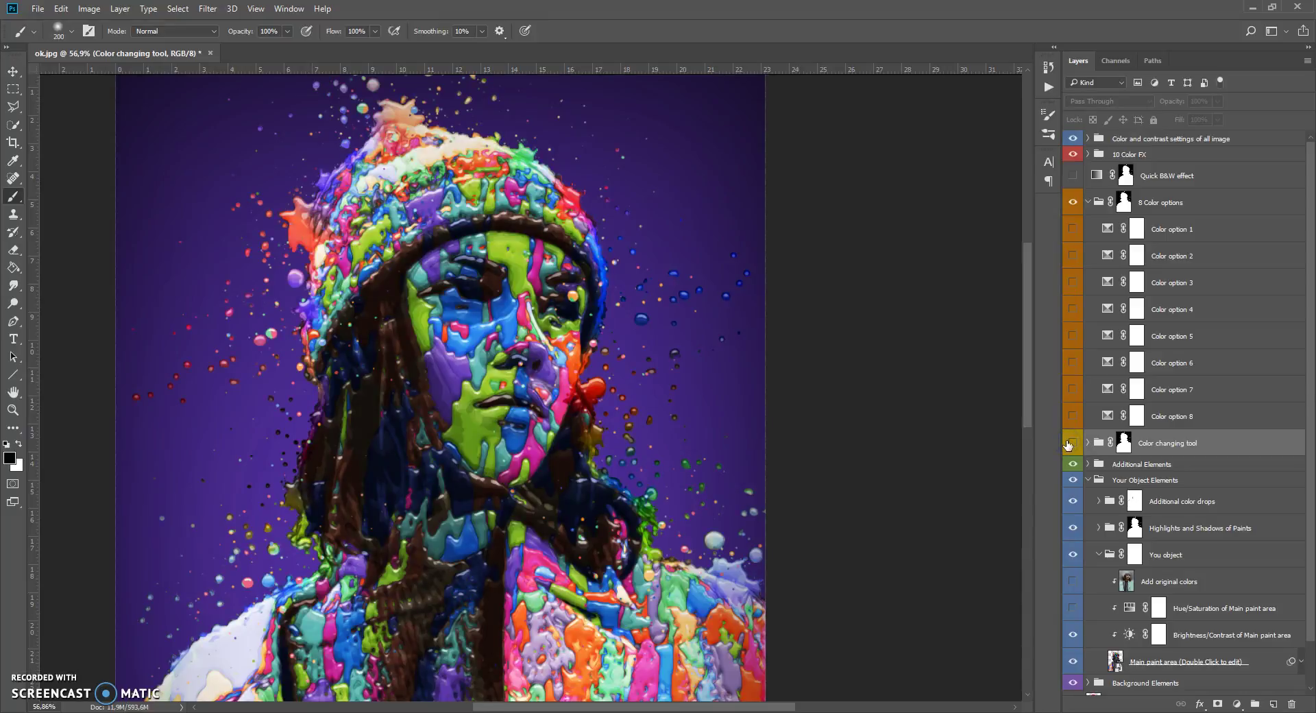
{"action": "left_click_drag", "start_coordinate": [1068, 444], "coordinate": [1091, 201]}
{"action": "left_click", "coordinate": [1091, 201]}
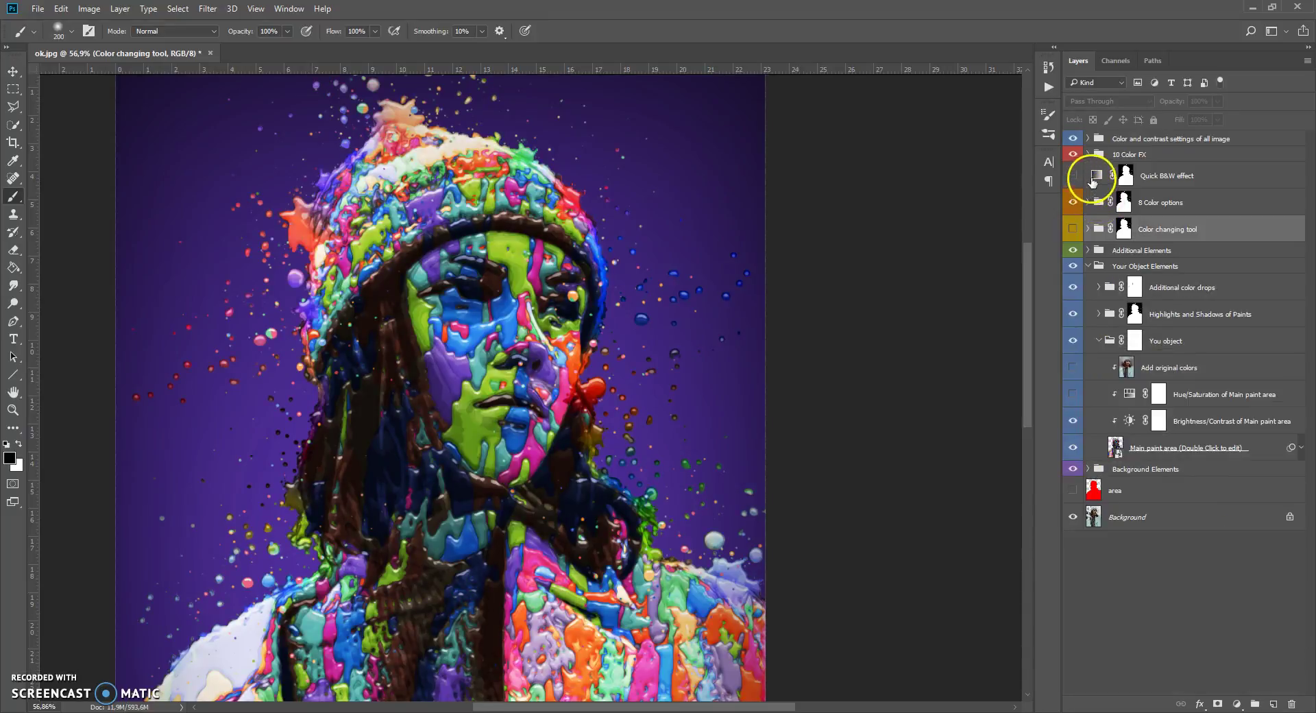
{"action": "left_click", "coordinate": [1073, 203]}
Step: Preview the Quick B&W effect on the portrait, compare it with the colored version, and leave it hidden
{"action": "left_click", "coordinate": [1073, 176]}
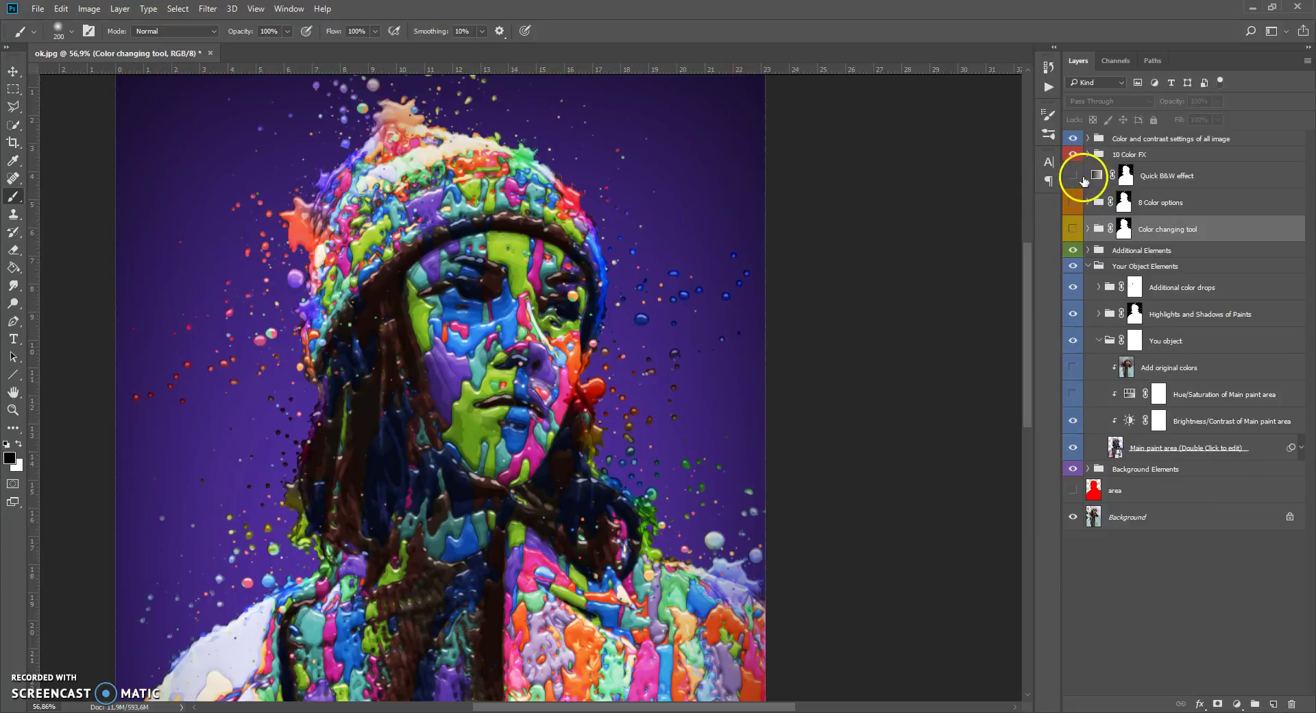
{"action": "left_click", "coordinate": [1073, 176]}
{"action": "left_click_drag", "start_coordinate": [792, 295], "coordinate": [743, 285]}
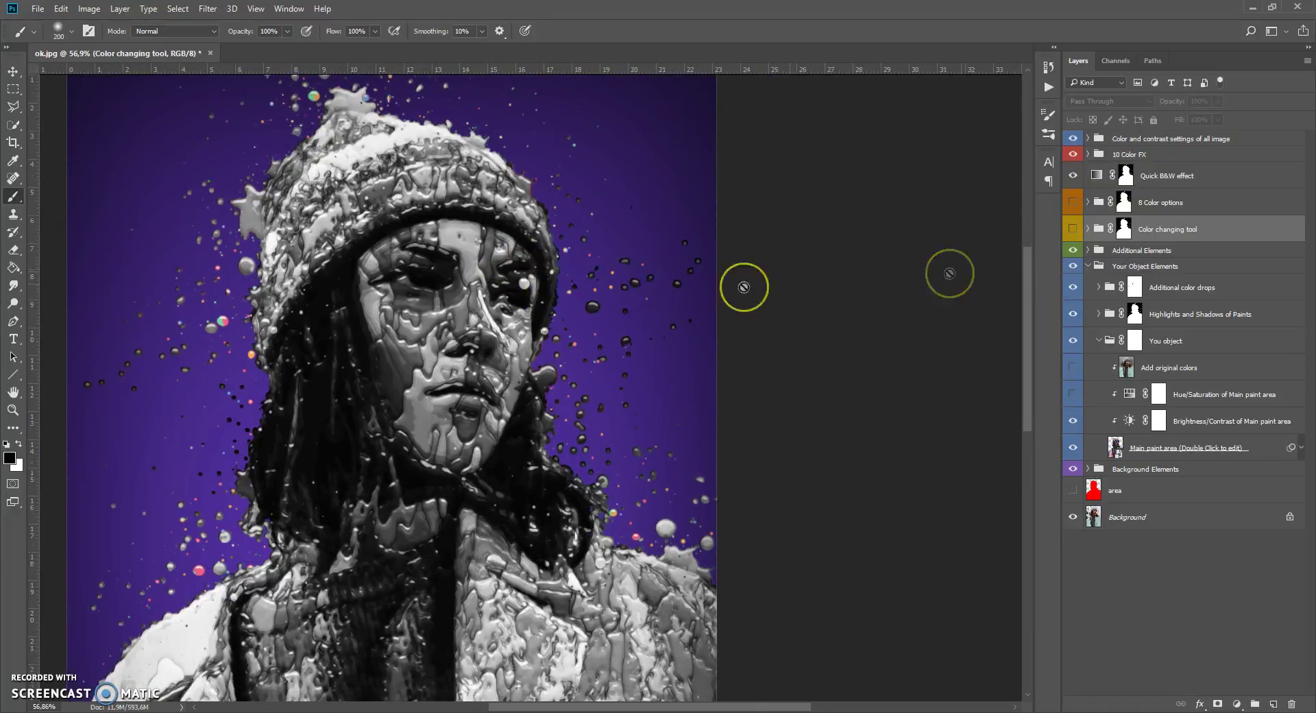
{"action": "left_click", "coordinate": [1073, 176]}
{"action": "left_click", "coordinate": [1073, 176]}
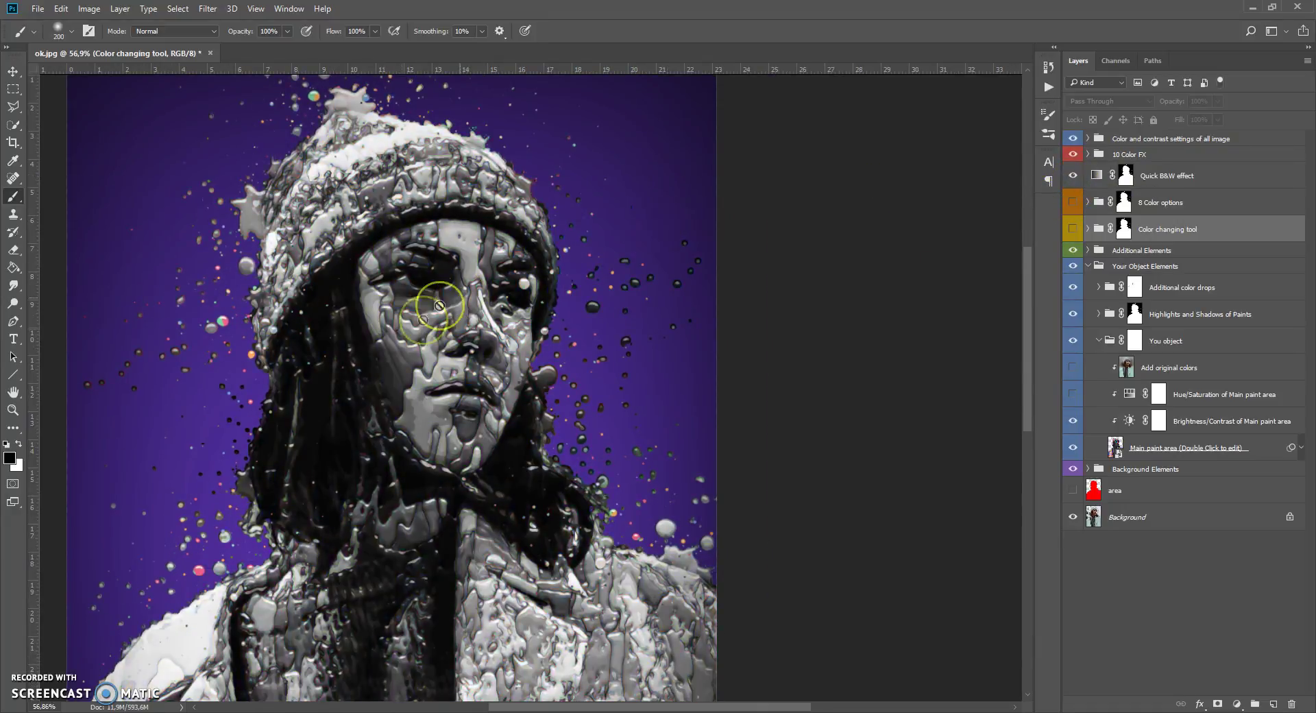
{"action": "left_click_drag", "start_coordinate": [441, 293], "coordinate": [395, 330]}
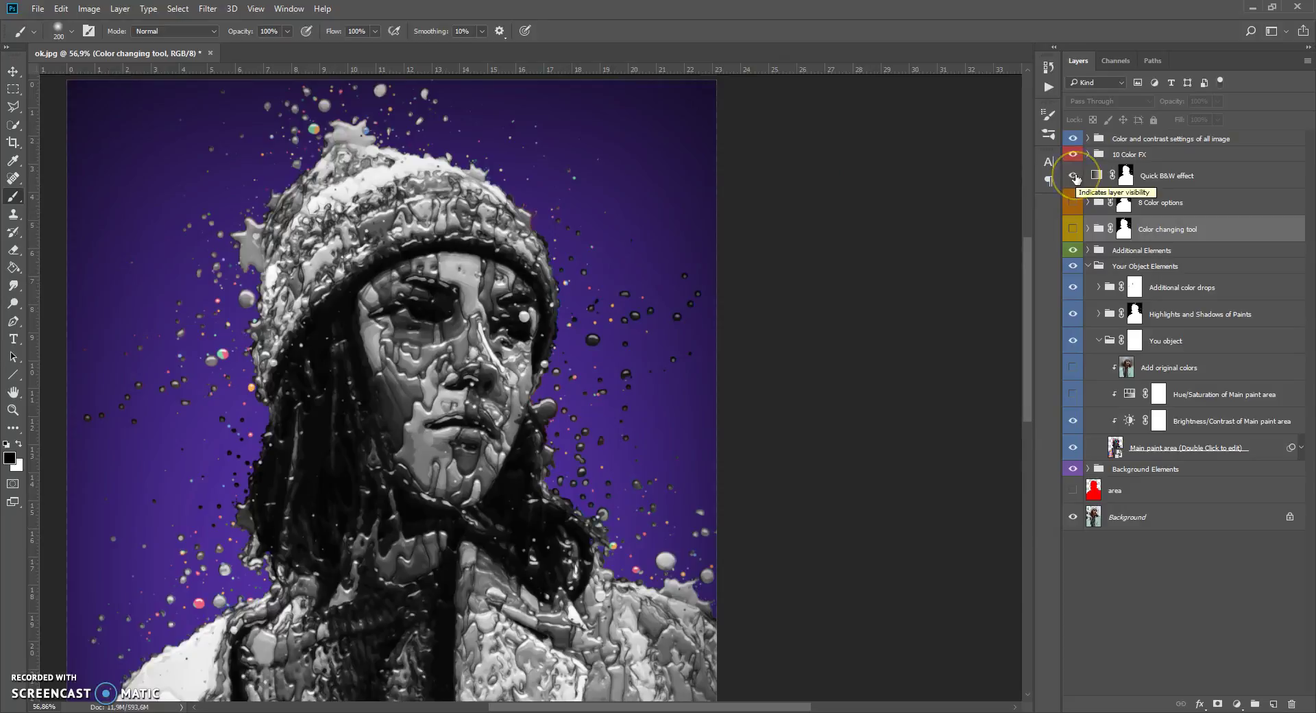
{"action": "left_click", "coordinate": [1073, 175]}
Step: Open the 10 Color FX group and preview its layers Color 1 through Color 5 in turn
{"action": "left_click", "coordinate": [1094, 154]}
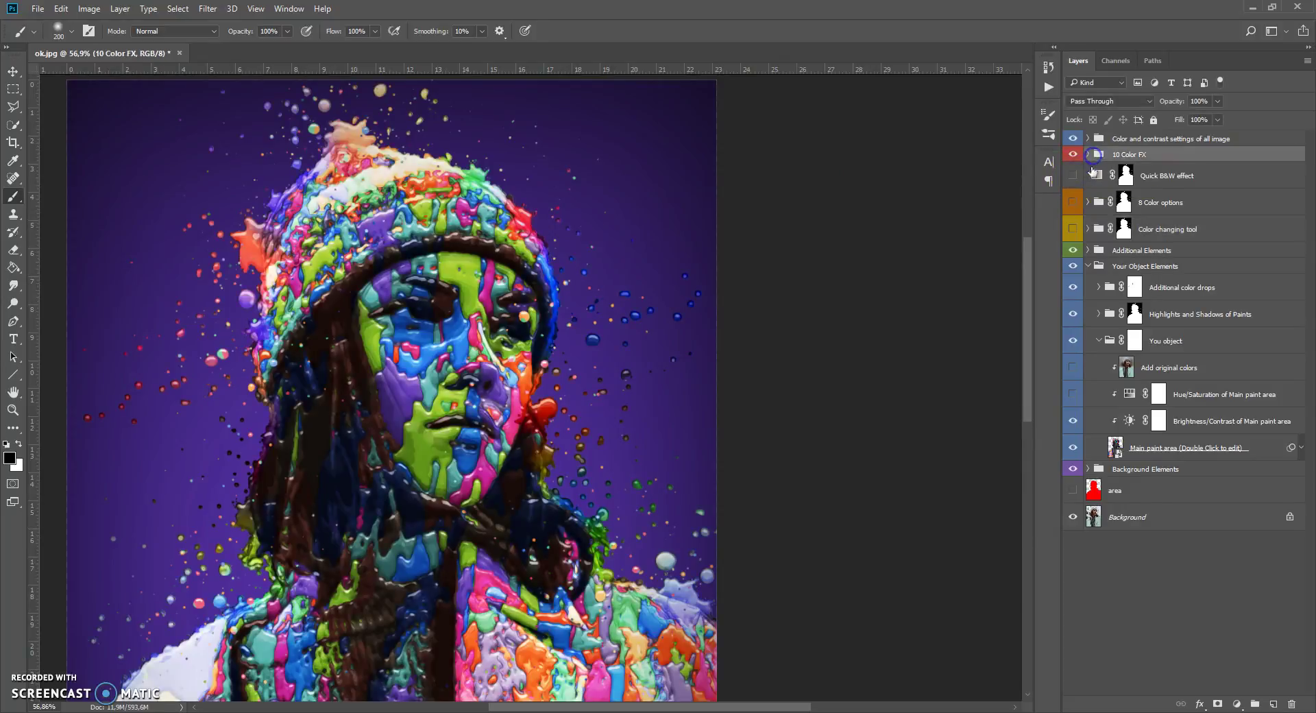
{"action": "left_click", "coordinate": [1089, 154]}
{"action": "left_click", "coordinate": [1072, 176]}
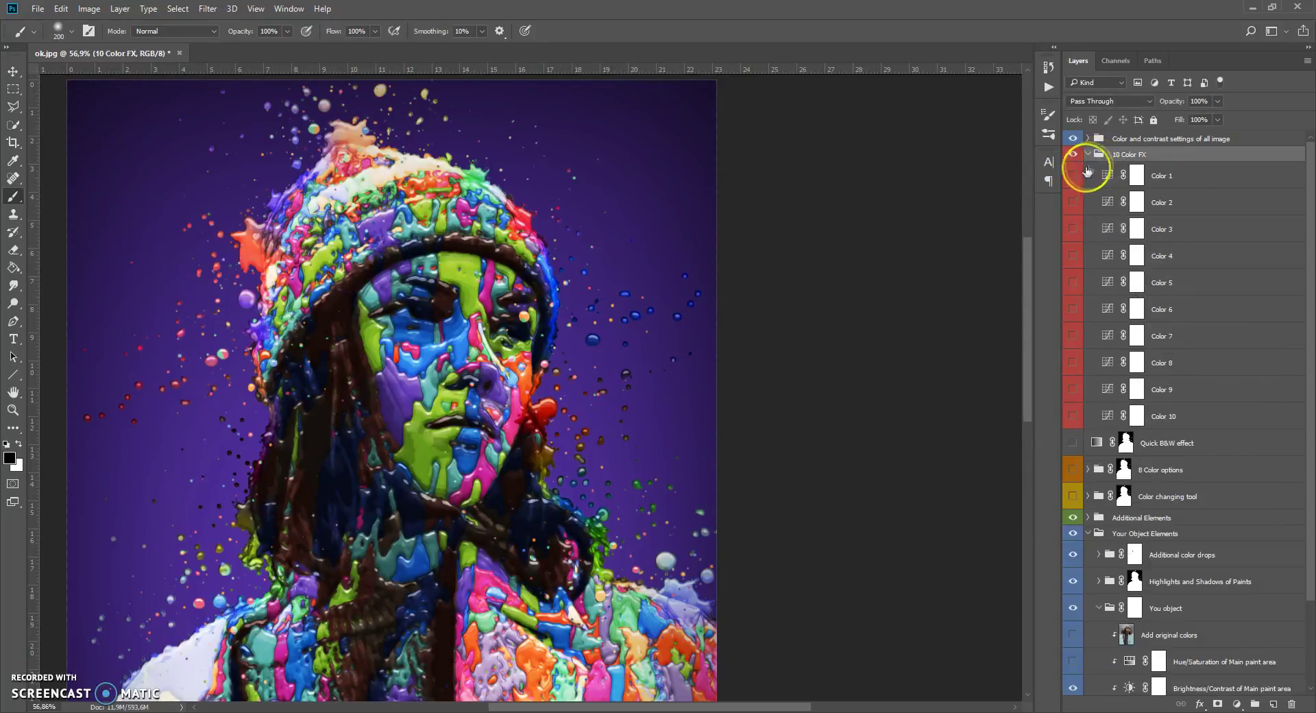
{"action": "left_click", "coordinate": [1072, 176]}
{"action": "left_click", "coordinate": [1073, 202]}
{"action": "left_click", "coordinate": [1073, 202]}
{"action": "left_click", "coordinate": [1075, 230]}
{"action": "left_click", "coordinate": [1074, 255]}
{"action": "left_click", "coordinate": [1074, 255]}
{"action": "left_click", "coordinate": [1074, 282]}
Step: Preview the Color 6, Color 7 and Color 8 effects on the image, and leave them hidden
{"action": "left_click", "coordinate": [1073, 309]}
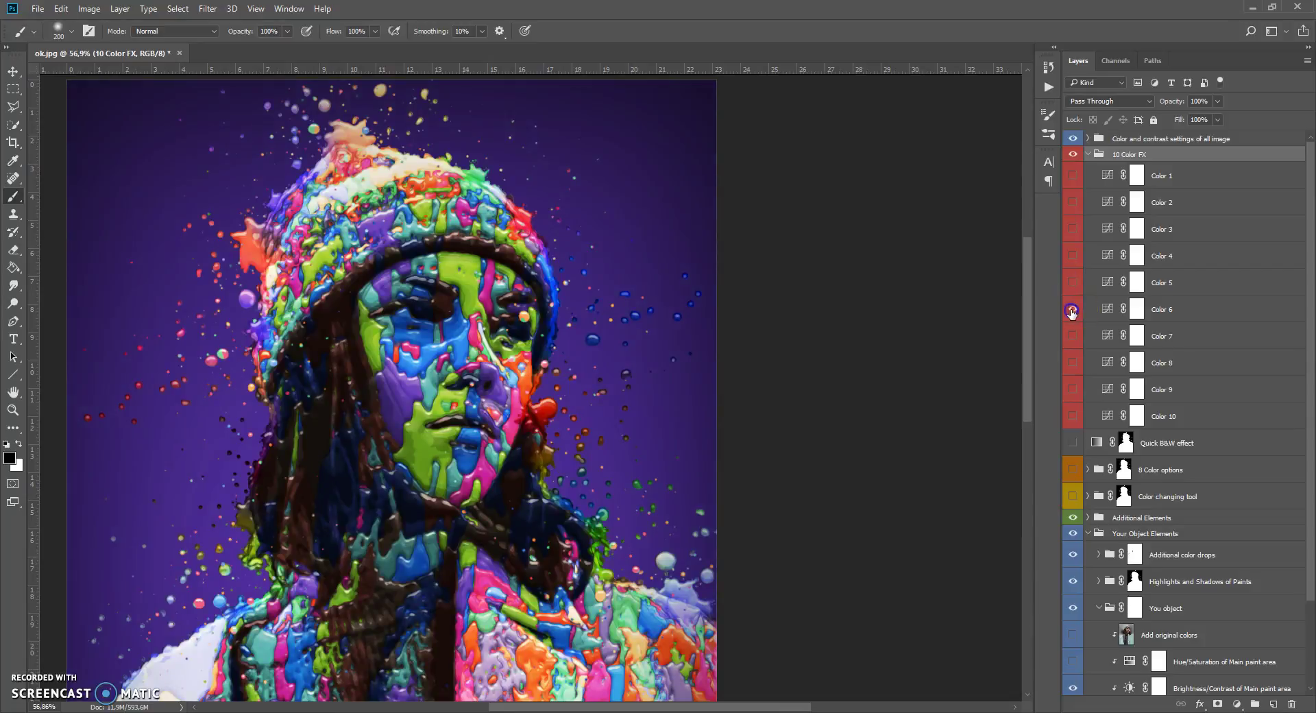
{"action": "left_click", "coordinate": [1073, 309]}
{"action": "left_click", "coordinate": [1075, 342]}
{"action": "left_click", "coordinate": [1074, 339]}
{"action": "left_click", "coordinate": [1074, 362]}
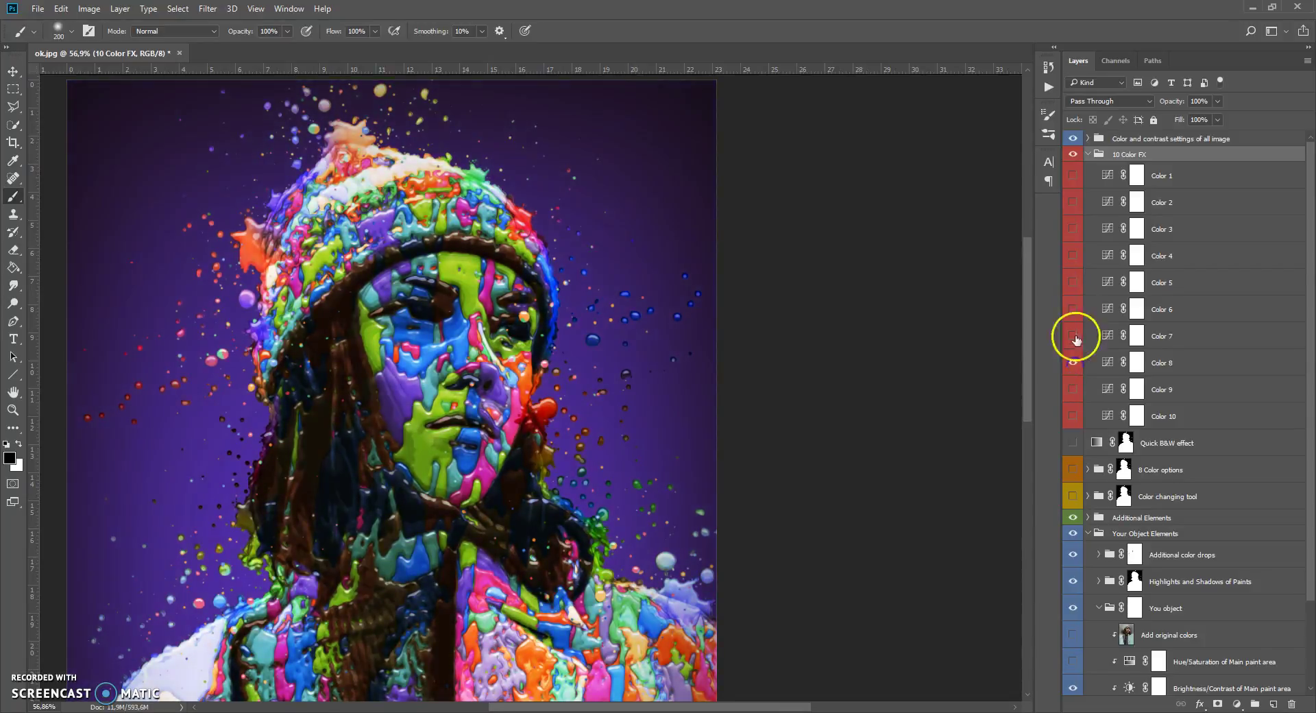
{"action": "left_click", "coordinate": [1073, 310]}
{"action": "left_click", "coordinate": [1073, 309]}
{"action": "left_click", "coordinate": [1073, 363]}
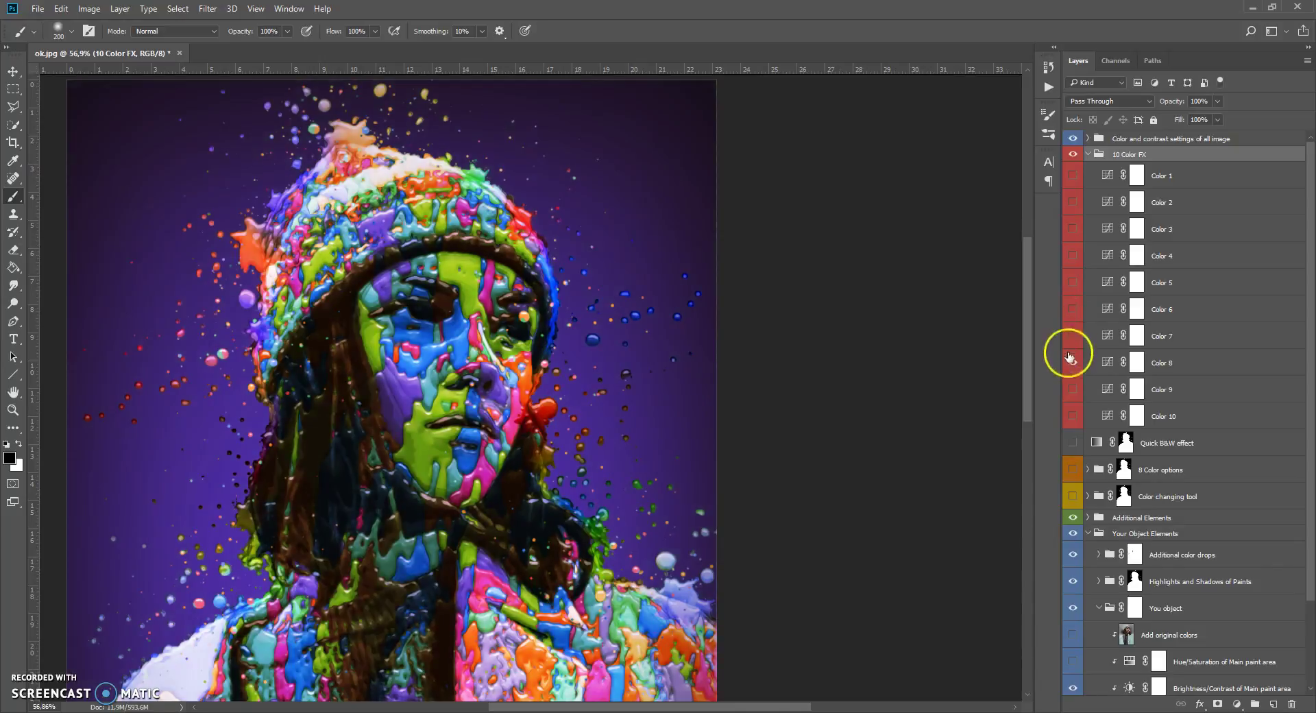
Step: Preview the Color 4 and Color 3 effects once more, leaving both hidden
{"action": "left_click", "coordinate": [1073, 255]}
{"action": "left_click", "coordinate": [1072, 257]}
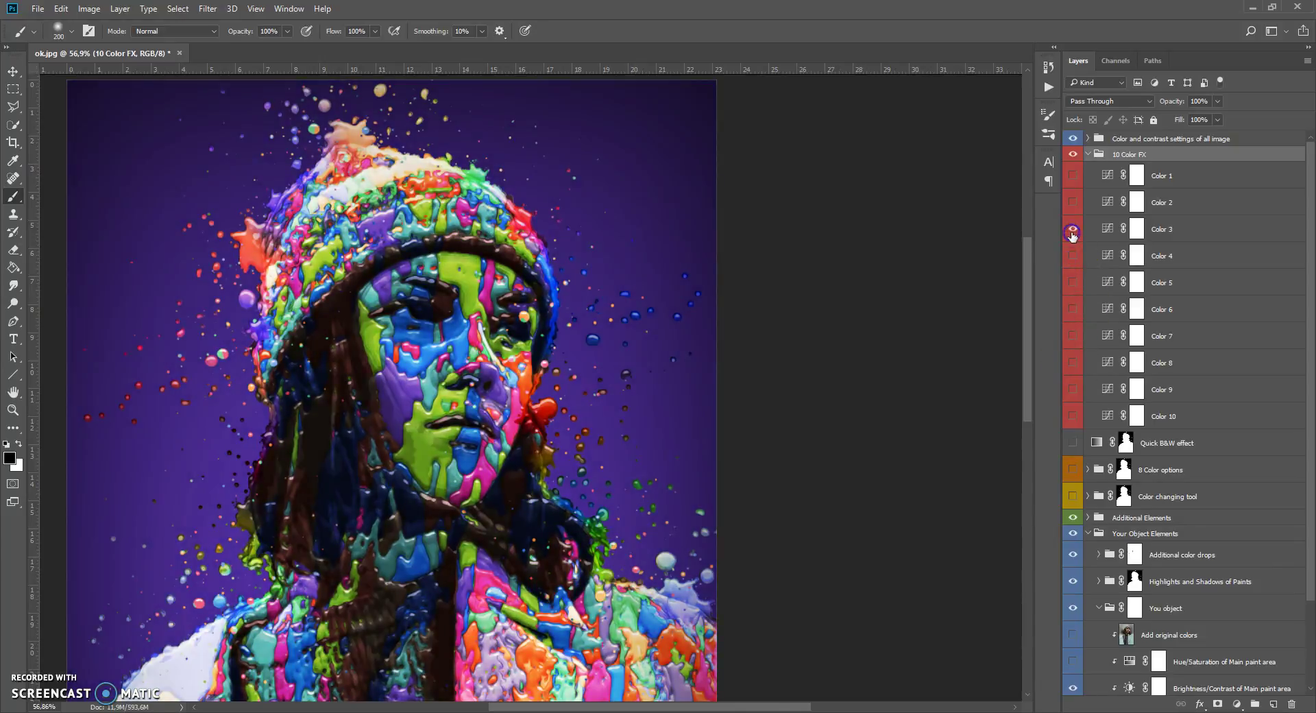
{"action": "left_click", "coordinate": [1073, 230]}
{"action": "left_click", "coordinate": [1073, 233]}
Step: Show the Color 1 effect, reduce its opacity to about 57%, and collapse the 10 Color FX group
{"action": "left_click", "coordinate": [1072, 177]}
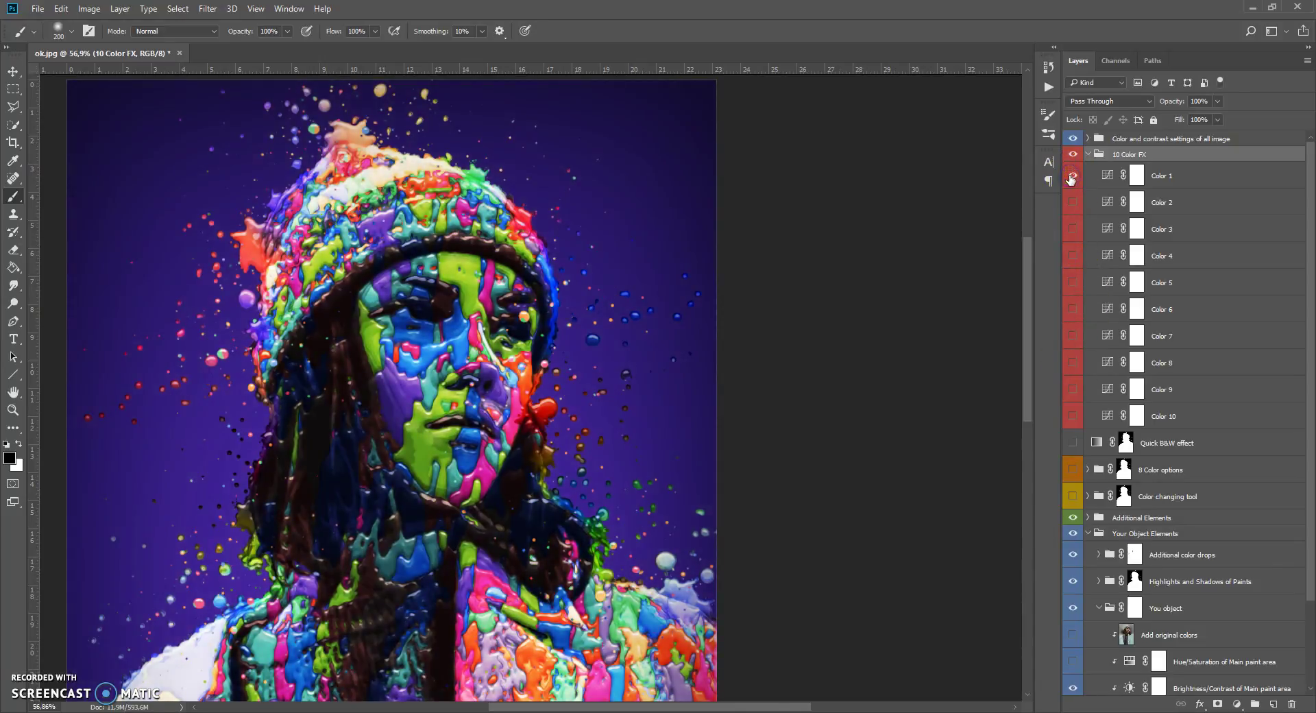
{"action": "left_click", "coordinate": [1136, 175]}
{"action": "left_click", "coordinate": [1217, 101]}
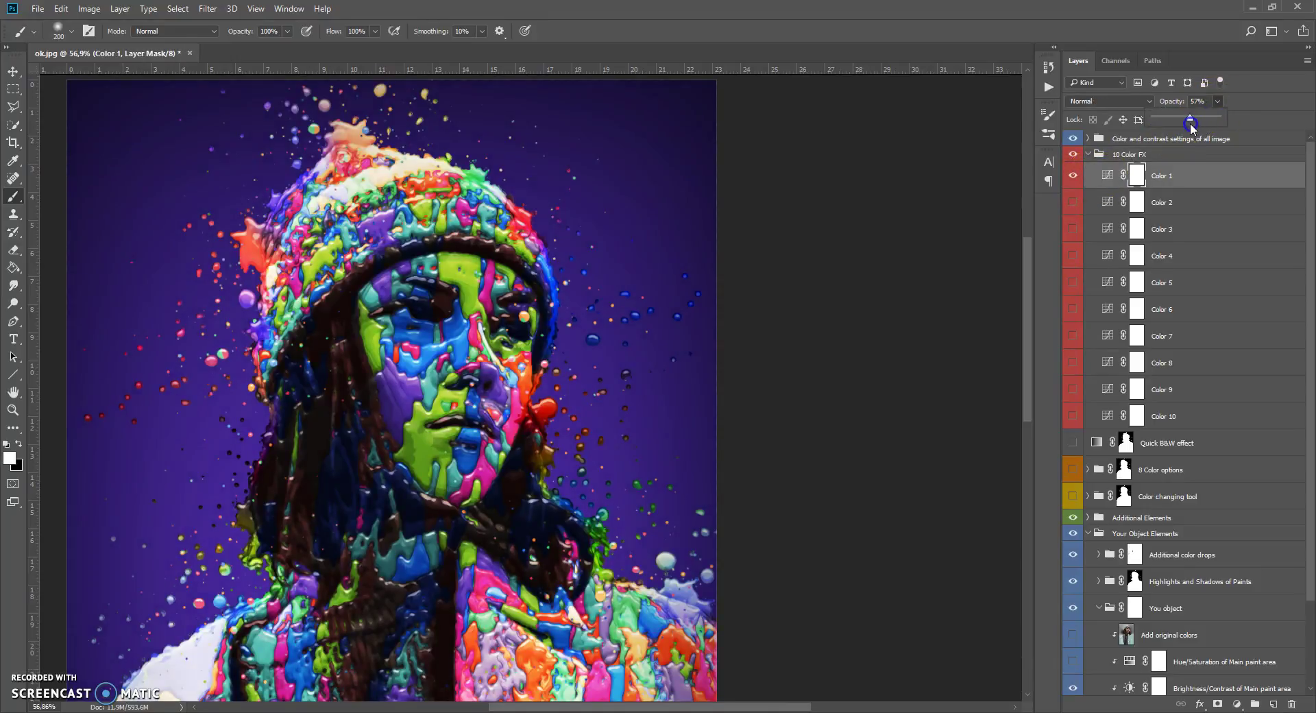
{"action": "left_click", "coordinate": [1127, 154]}
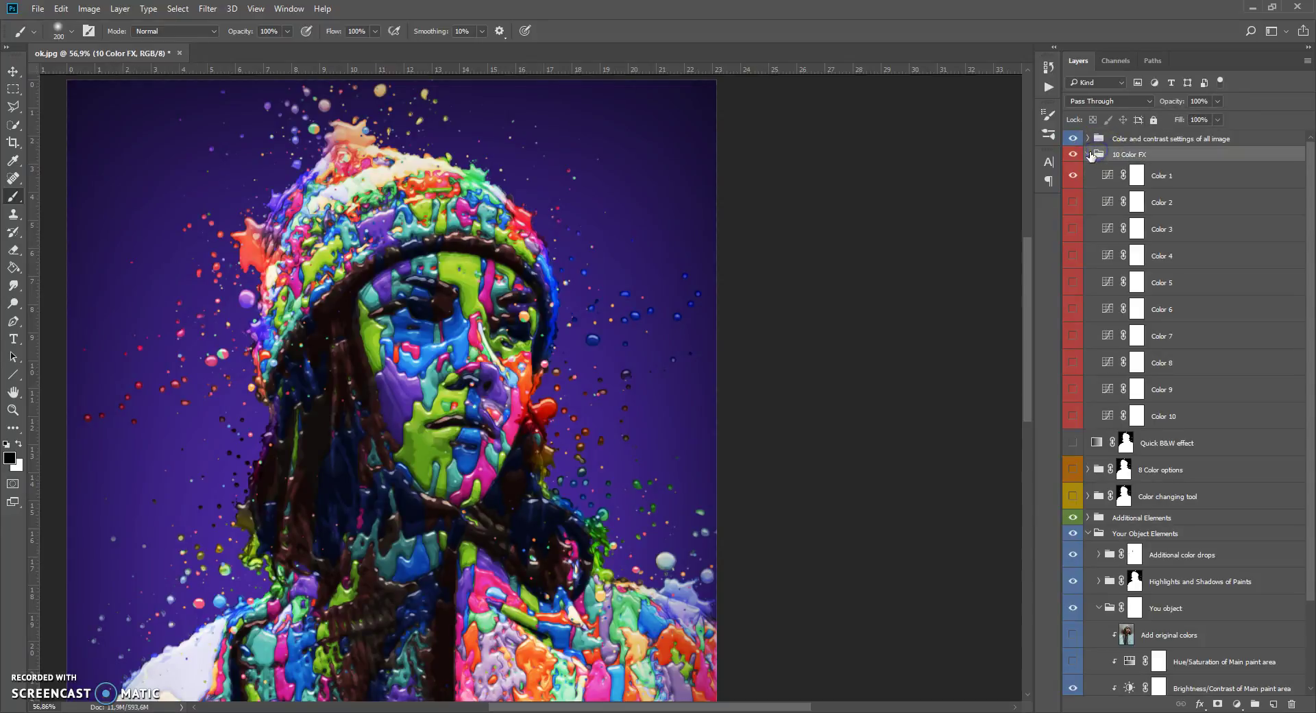
{"action": "left_click", "coordinate": [1087, 154]}
Step: Open the Color and contrast settings of all image group and show the Add Gradient to all image layer
{"action": "left_click", "coordinate": [1100, 138]}
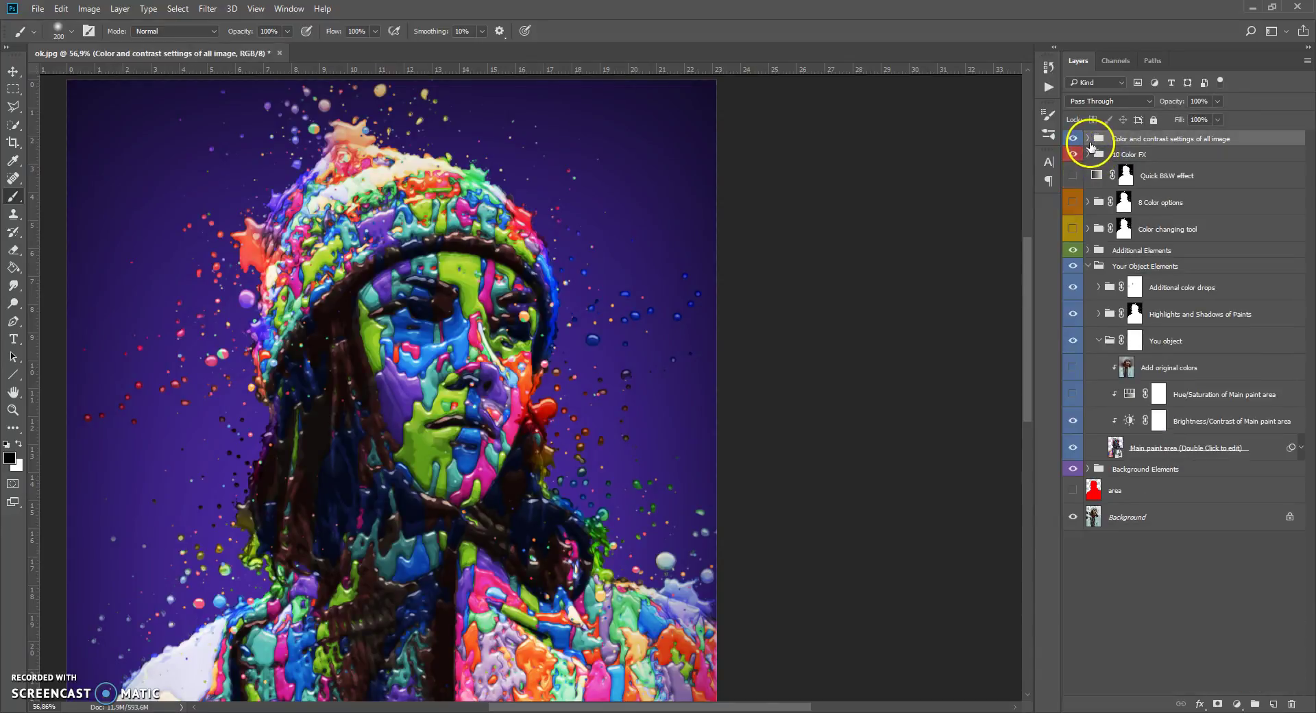
{"action": "left_click", "coordinate": [1088, 139]}
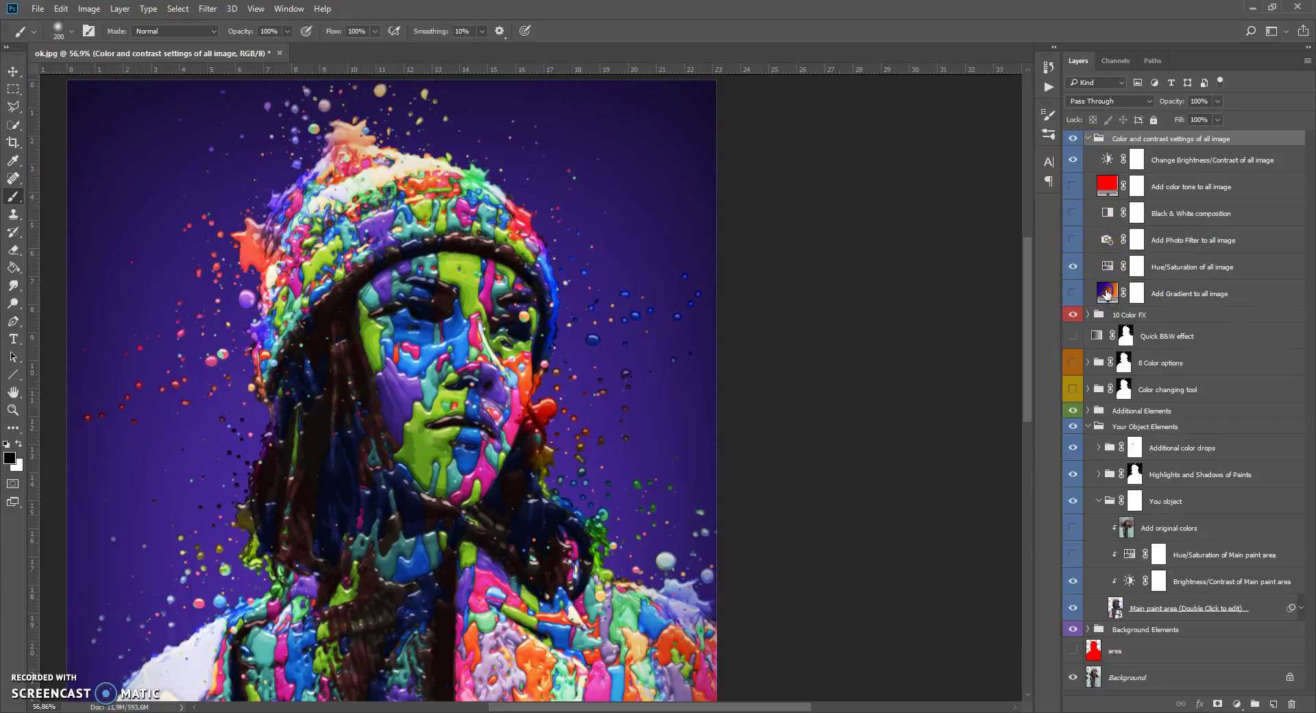
{"action": "left_click", "coordinate": [1106, 295]}
{"action": "left_click", "coordinate": [1074, 293]}
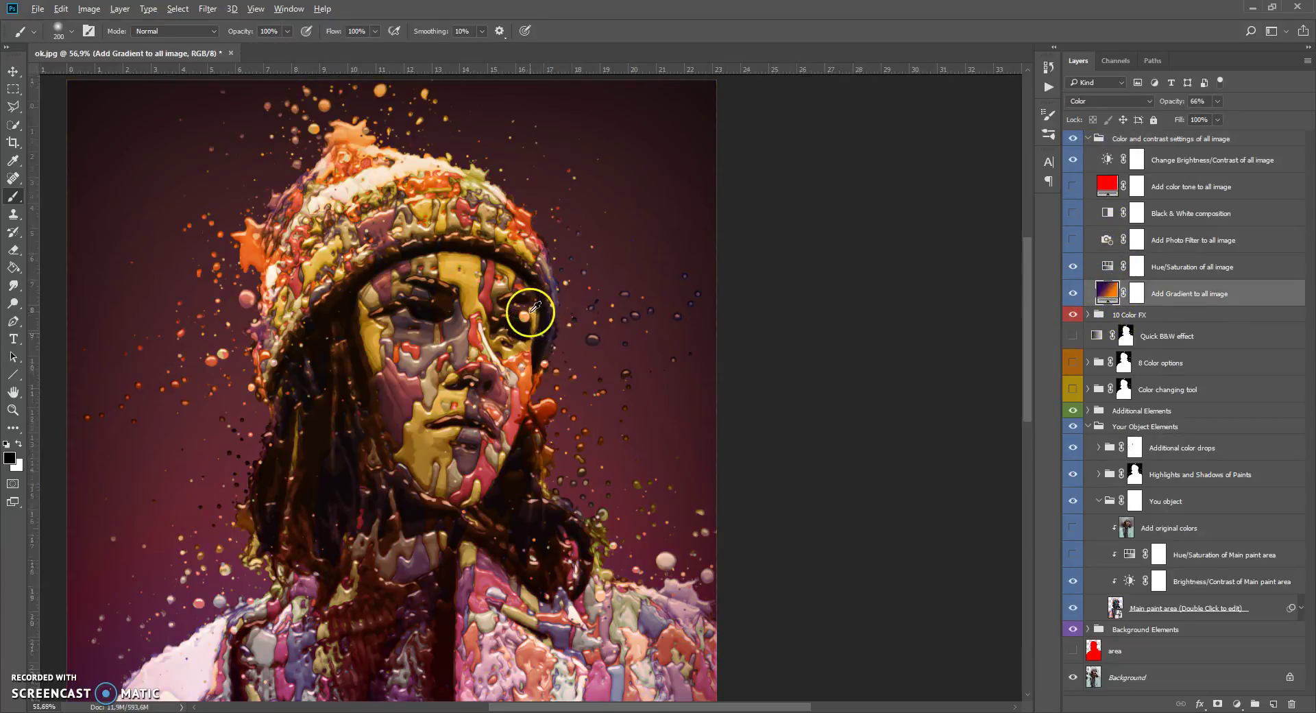
{"action": "scroll", "coordinate": [523, 306], "scroll_direction": "down", "scroll_amount": 3}
{"action": "scroll", "coordinate": [642, 304], "scroll_direction": "up", "scroll_amount": 1}
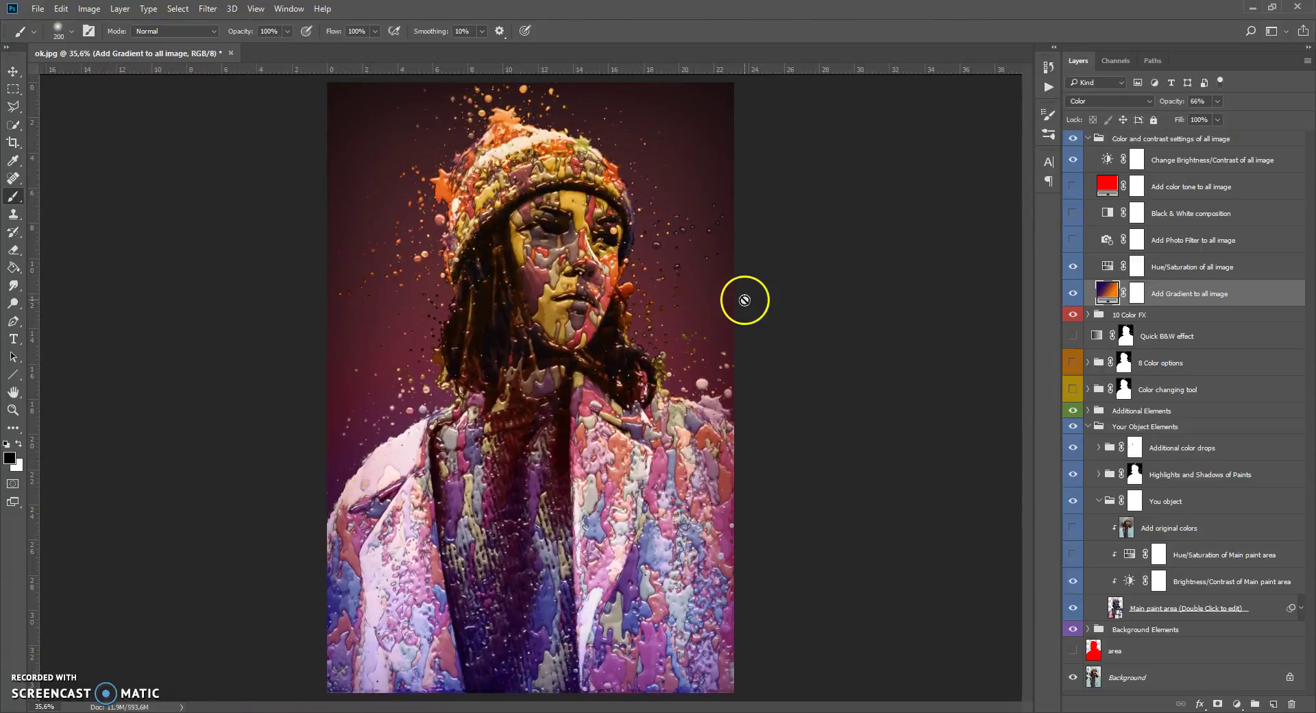
Step: Set the angle of the Add Gradient to all image fill to -177.8°, leaving its gradient colors as they are
{"action": "double_click", "coordinate": [1105, 292]}
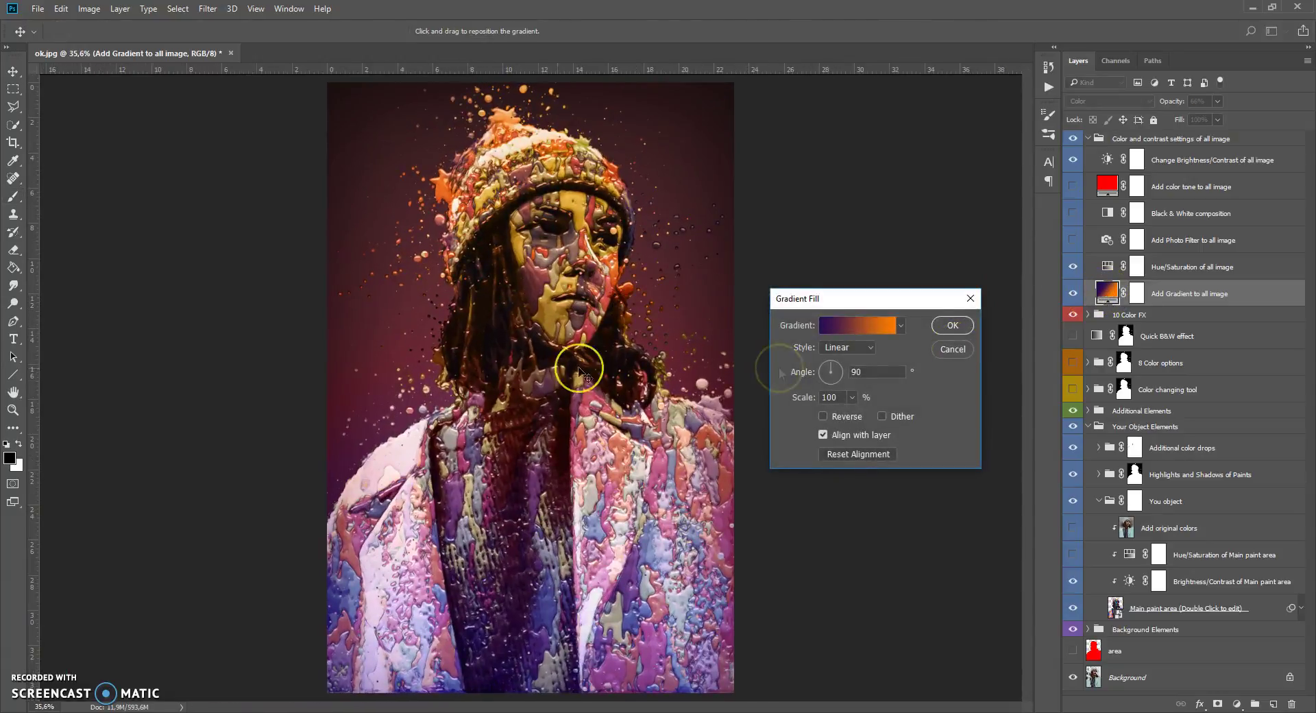
{"action": "left_click_drag", "start_coordinate": [831, 370], "coordinate": [374, 377]}
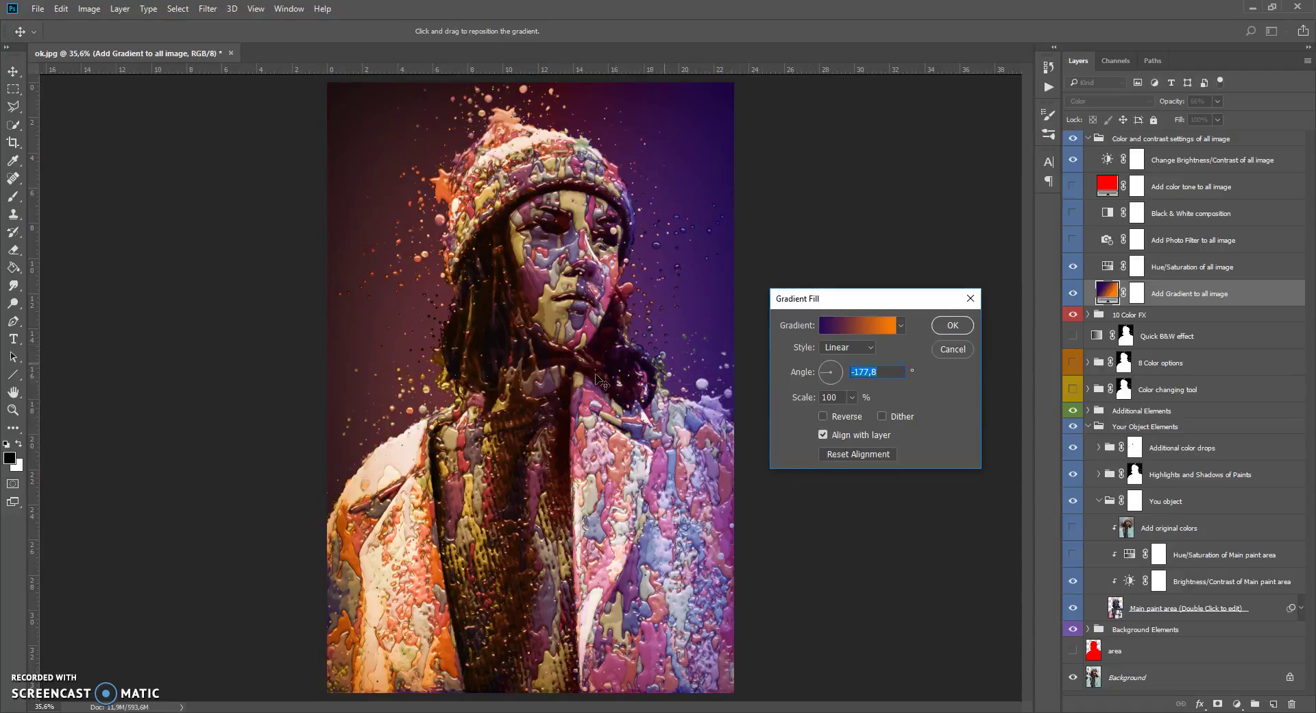
{"action": "left_click", "coordinate": [857, 325]}
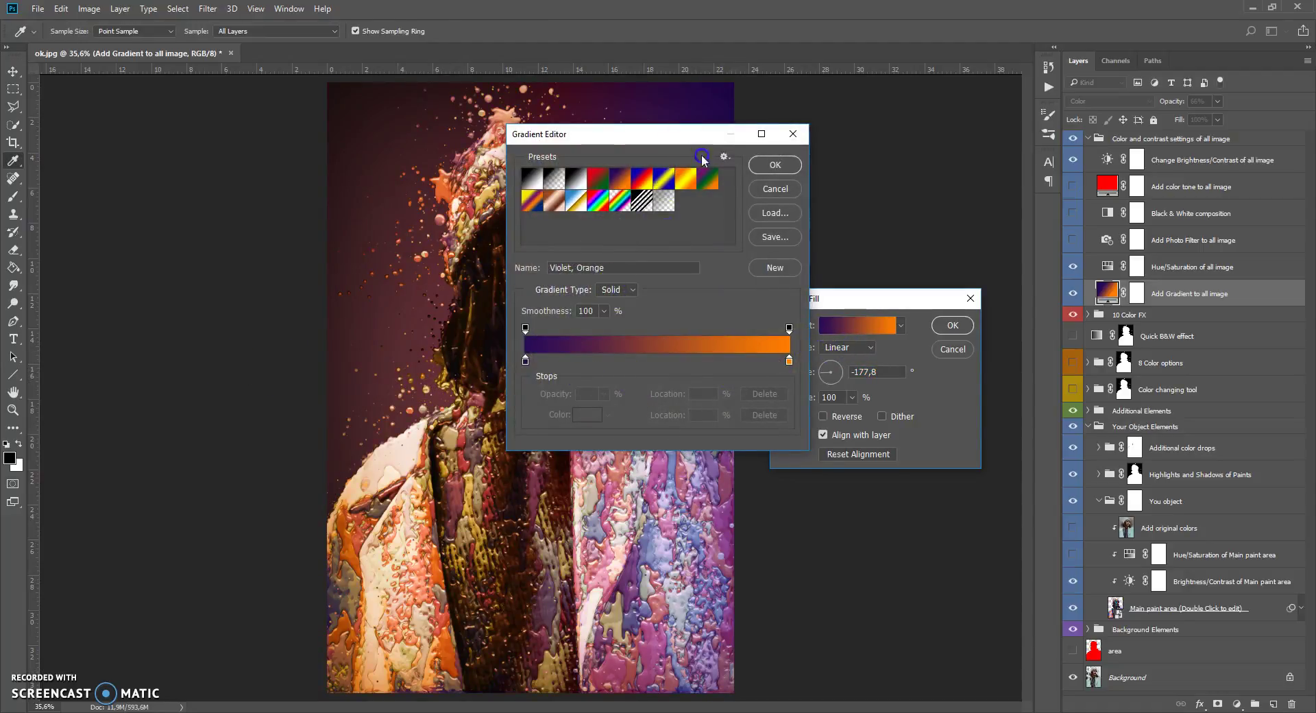
{"action": "left_click", "coordinate": [775, 190]}
Step: Change the violet stop at location 0% of the gradient to dark green 28590a
{"action": "left_click", "coordinate": [884, 329]}
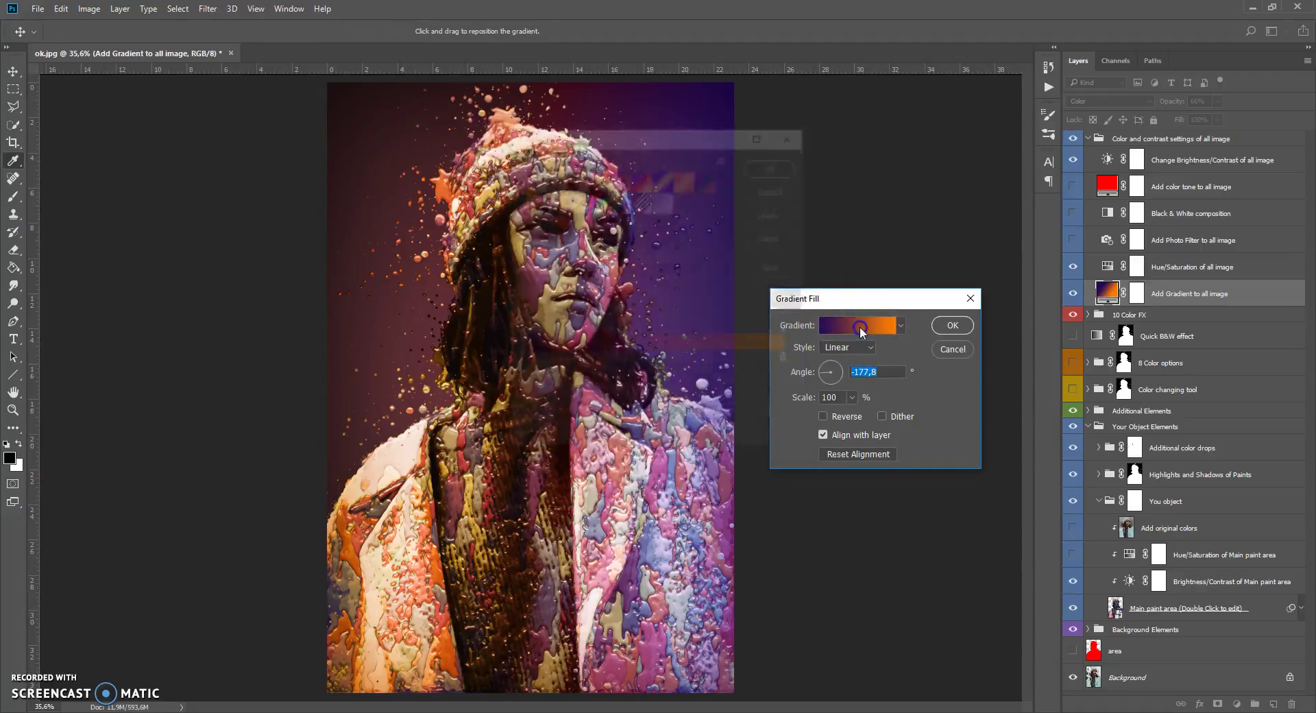
{"action": "left_click", "coordinate": [525, 360]}
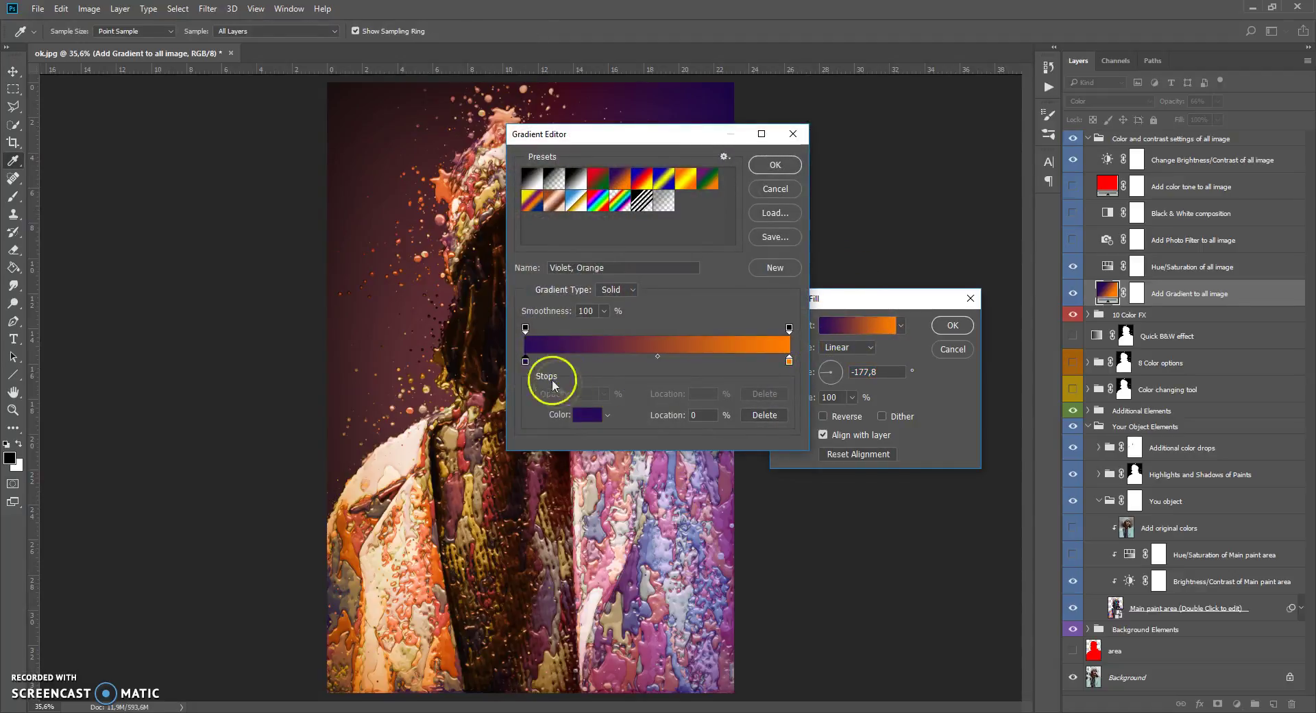
{"action": "left_click", "coordinate": [585, 415]}
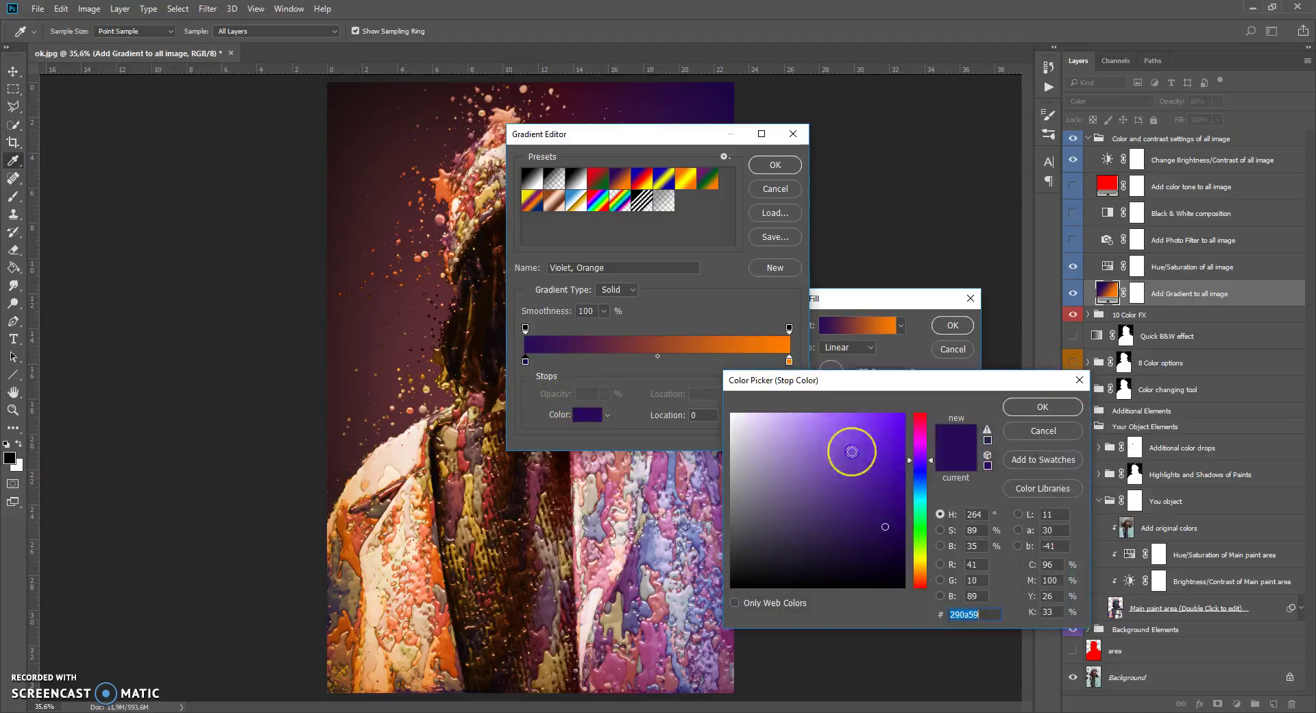
{"action": "type", "text": "28590a"}
{"action": "left_click", "coordinate": [1008, 409]}
Step: Change the orange stop at location 100% to a bright purple, about d200ff, and accept the edited gradient
{"action": "left_click", "coordinate": [788, 361]}
{"action": "left_click", "coordinate": [586, 414]}
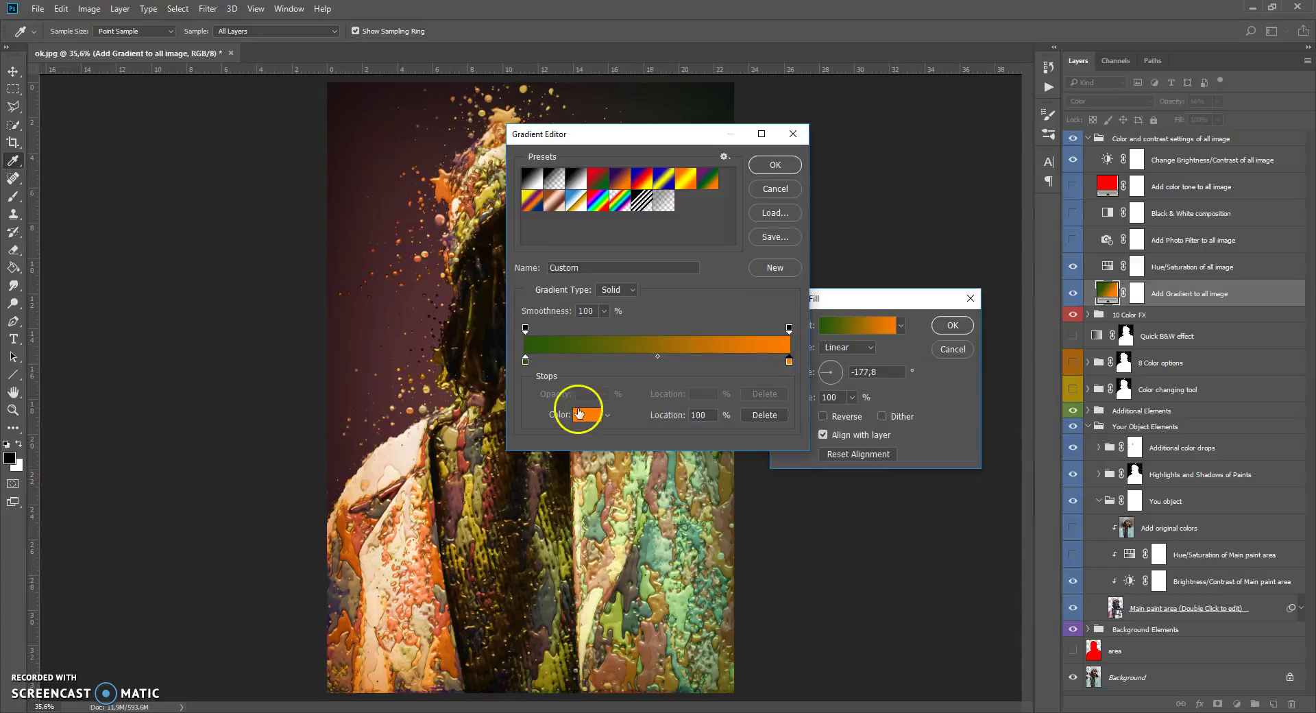
{"action": "left_click_drag", "start_coordinate": [919, 463], "coordinate": [919, 430]}
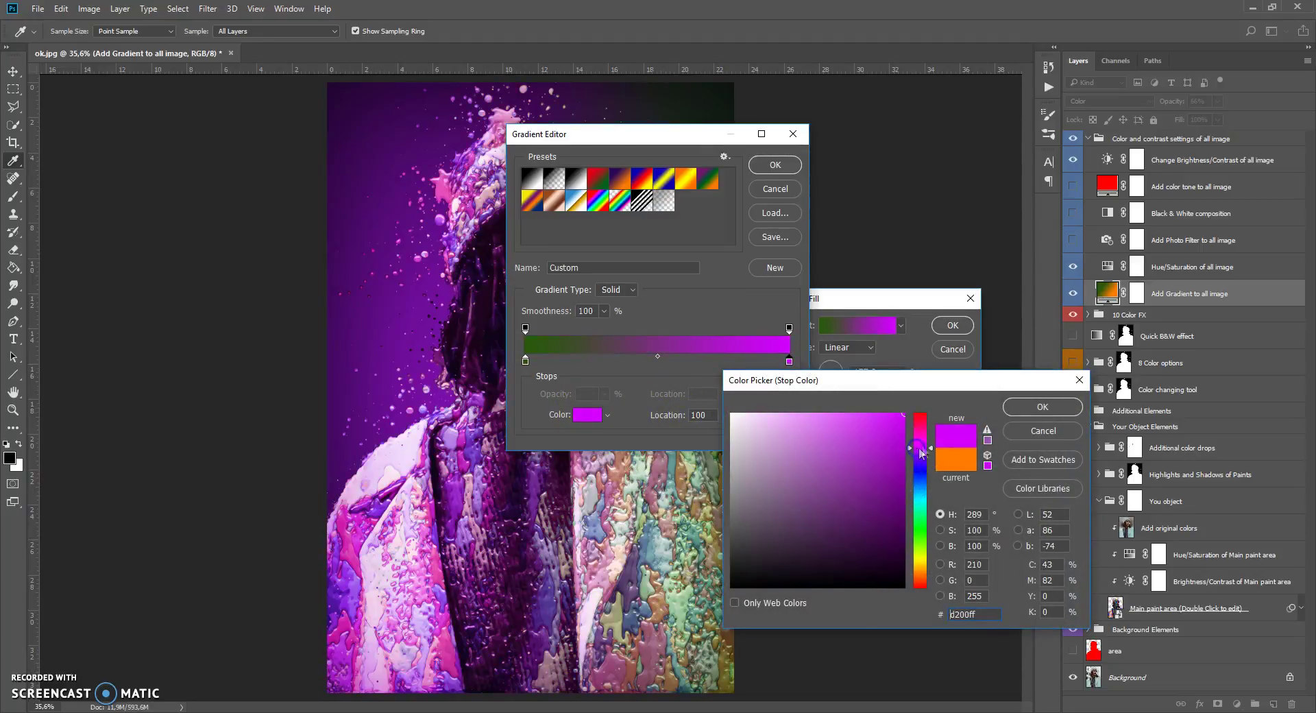
{"action": "left_click", "coordinate": [1042, 406]}
{"action": "left_click", "coordinate": [776, 165]}
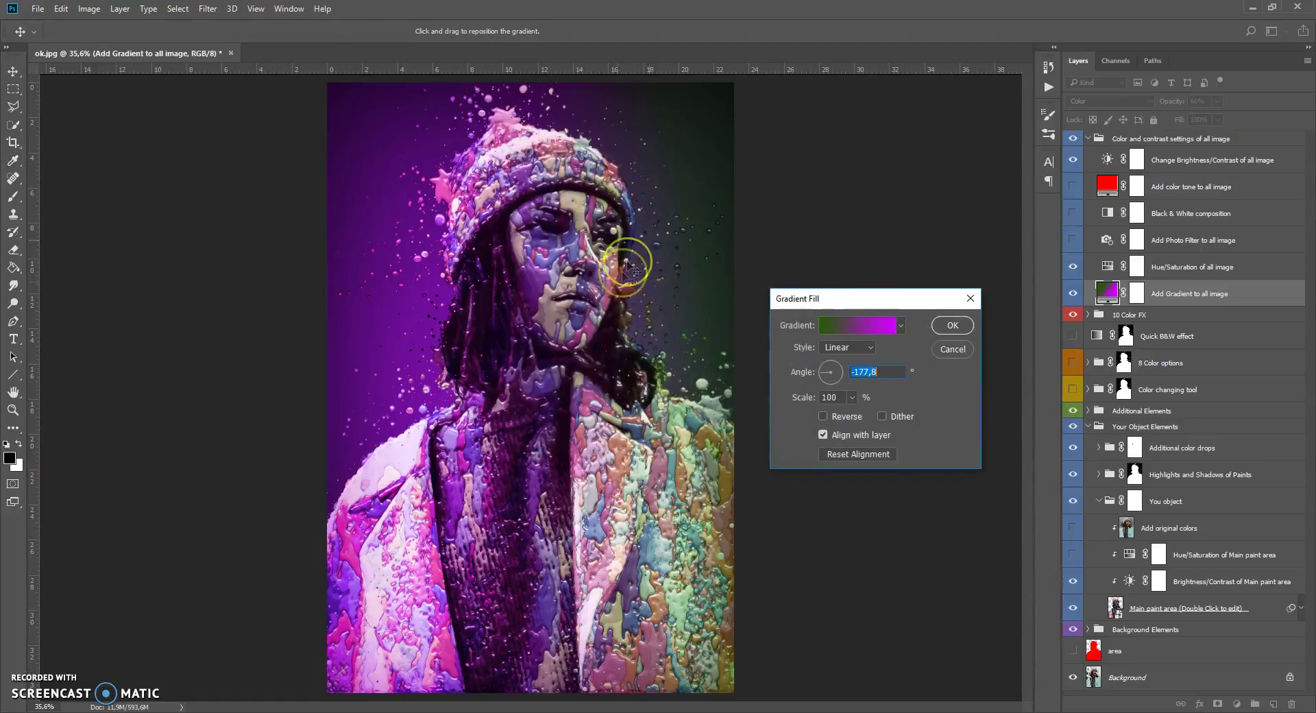
Step: Set the gradient's scale to 56%, reposition it slightly on the portrait, and apply the fill
{"action": "left_click", "coordinate": [851, 399]}
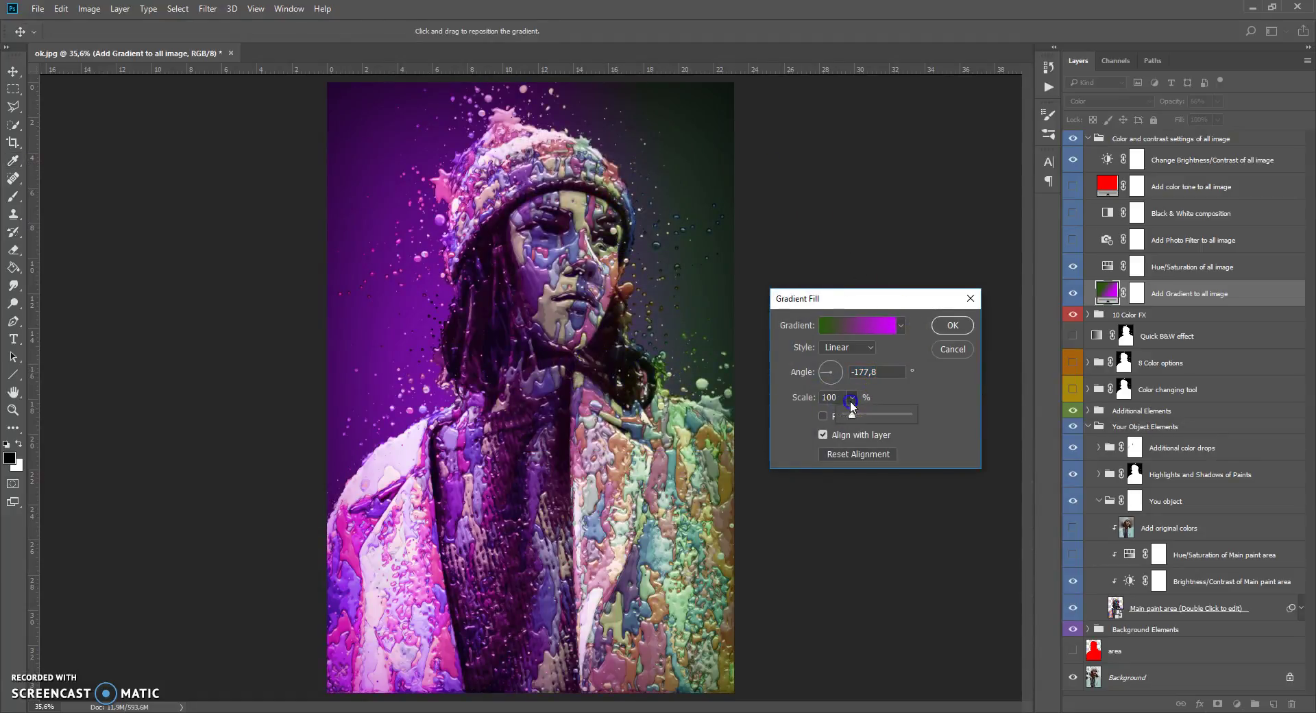
{"action": "left_click_drag", "start_coordinate": [626, 346], "coordinate": [580, 352]}
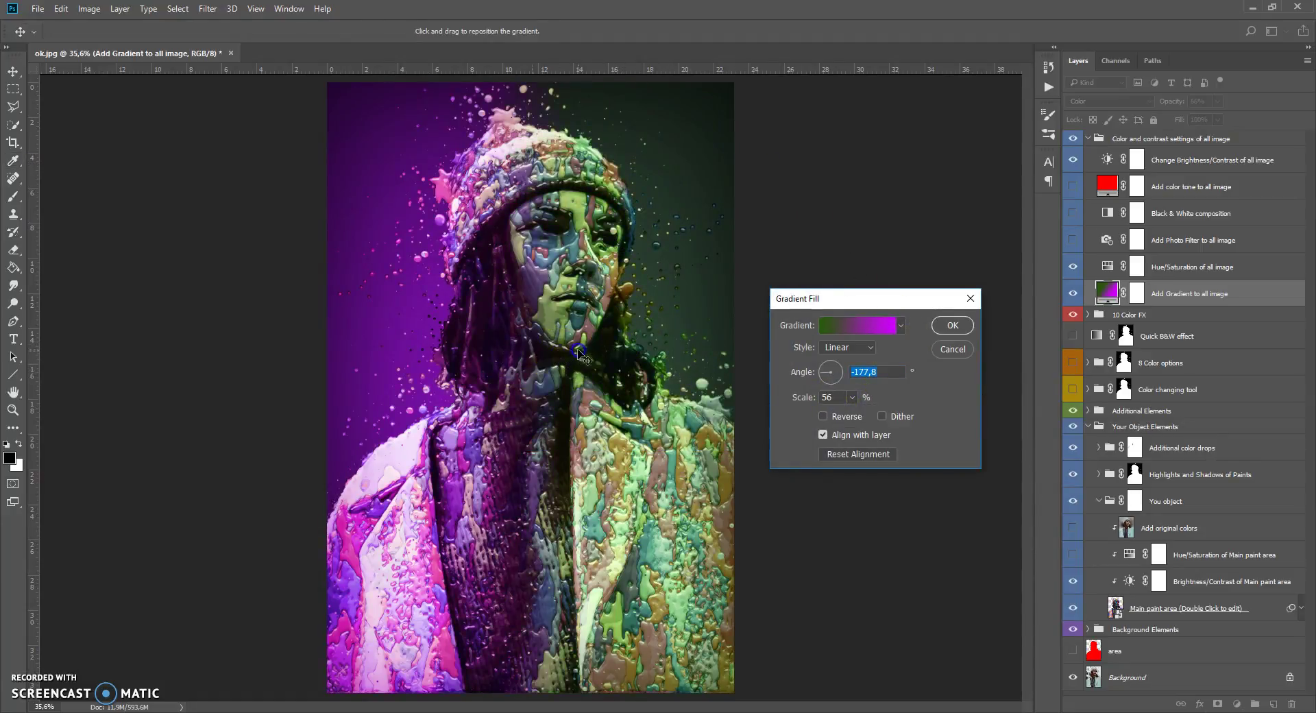
{"action": "left_click", "coordinate": [952, 325]}
Step: Set the opacity of the Add Gradient to all image layer to about 55%, and hide the layer
{"action": "left_click", "coordinate": [1217, 101]}
{"action": "left_click_drag", "start_coordinate": [1126, 122], "coordinate": [1312, 120]}
{"action": "left_click_drag", "start_coordinate": [1229, 125], "coordinate": [1210, 122]}
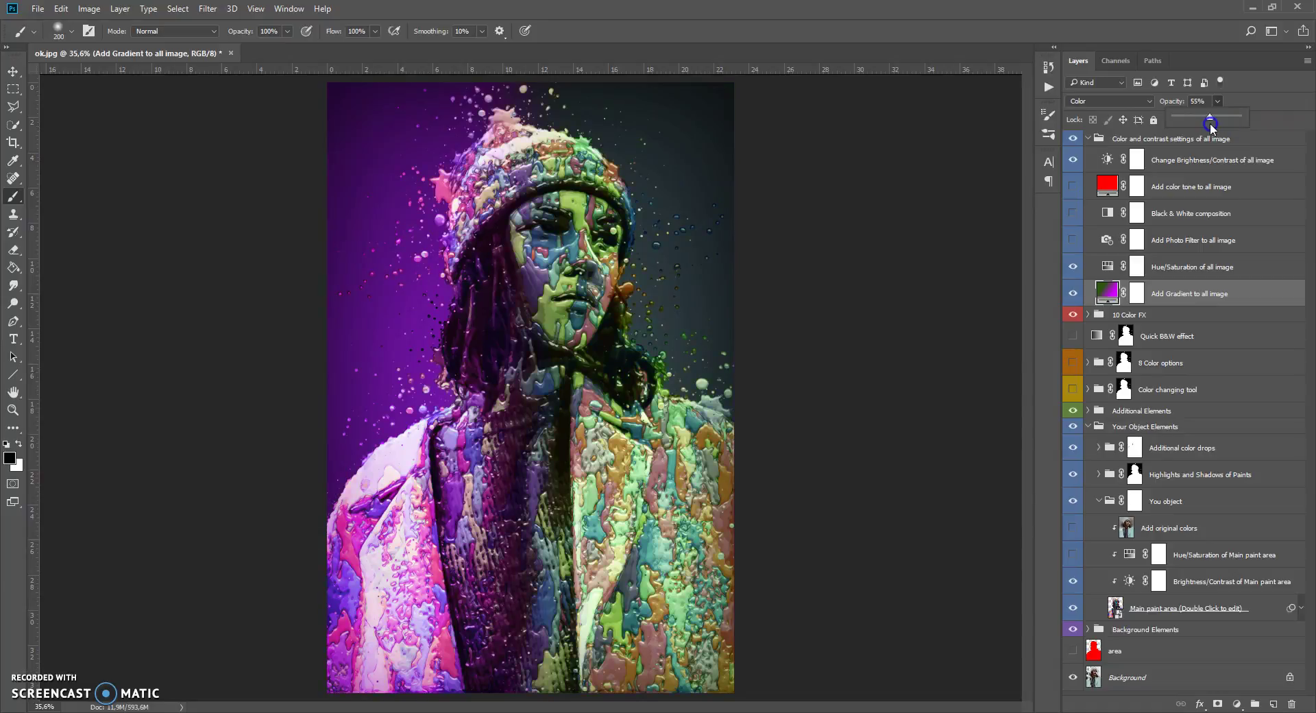
{"action": "left_click", "coordinate": [1074, 293]}
Step: Raise the saturation of the Hue/Saturation of all image layer to about +7
{"action": "left_click", "coordinate": [1105, 267]}
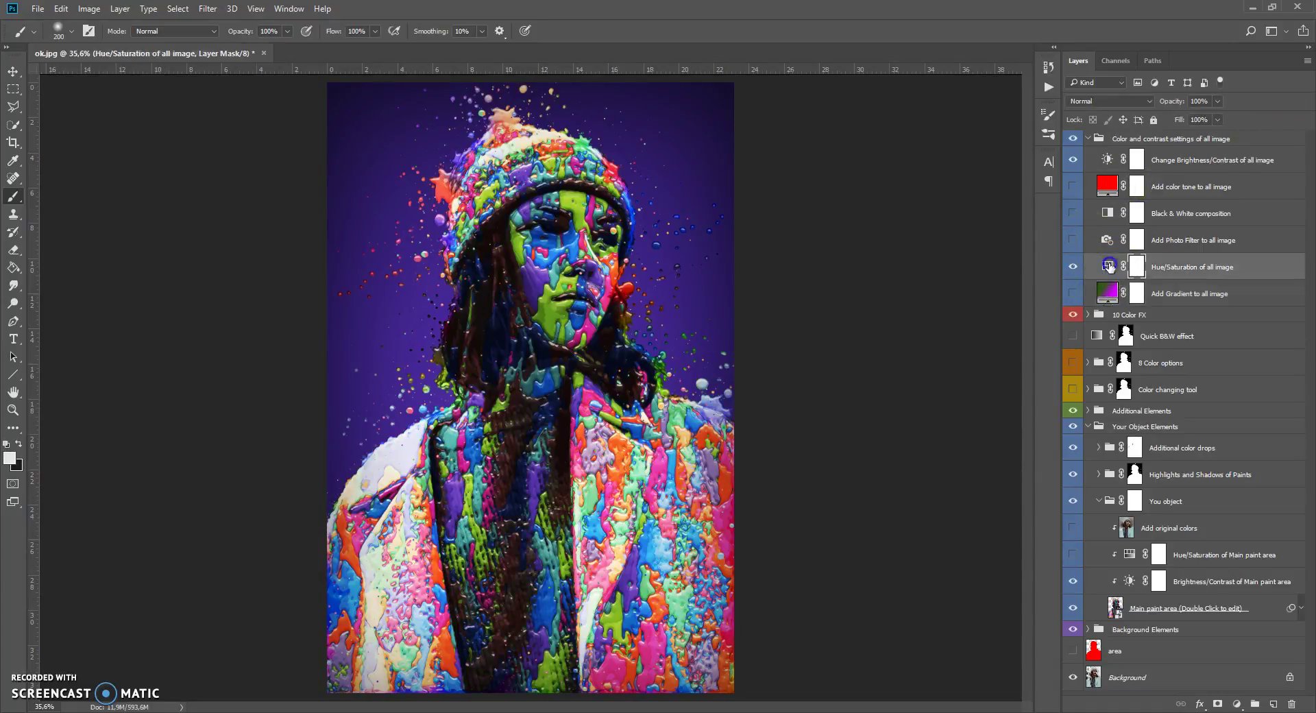
{"action": "double_click", "coordinate": [1104, 267]}
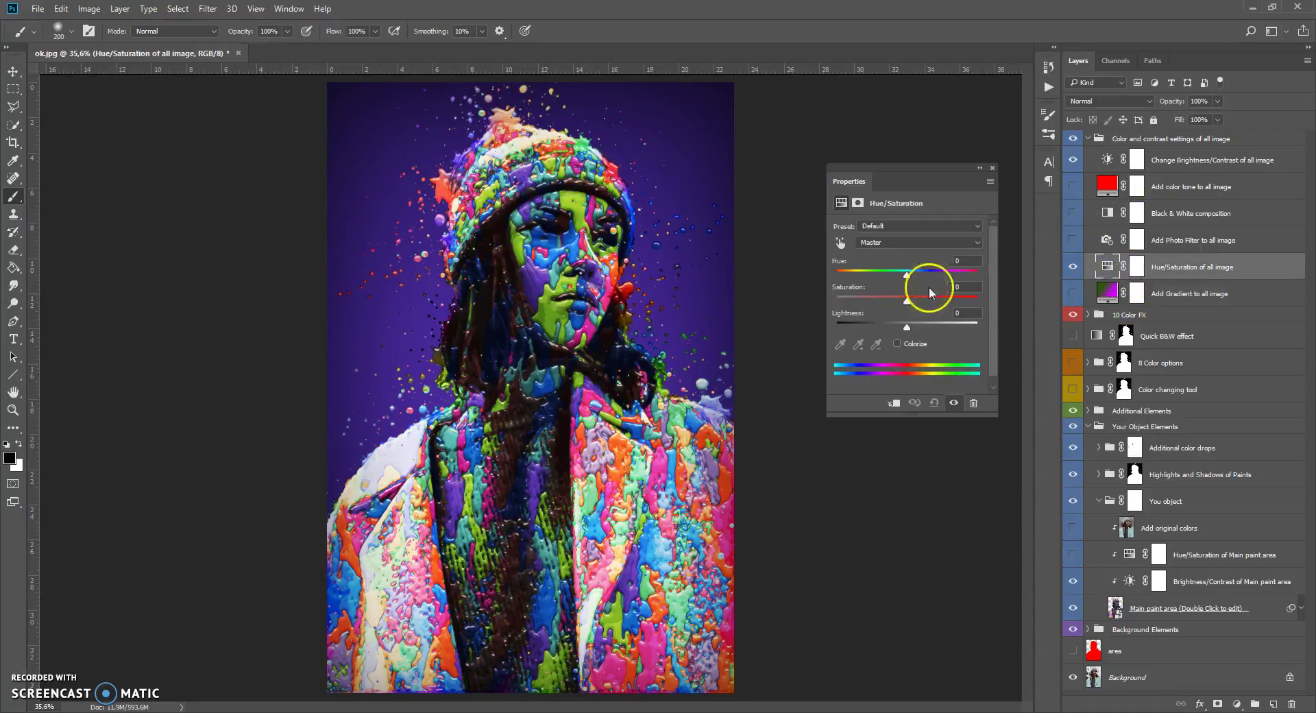
{"action": "left_click_drag", "start_coordinate": [914, 277], "coordinate": [908, 302]}
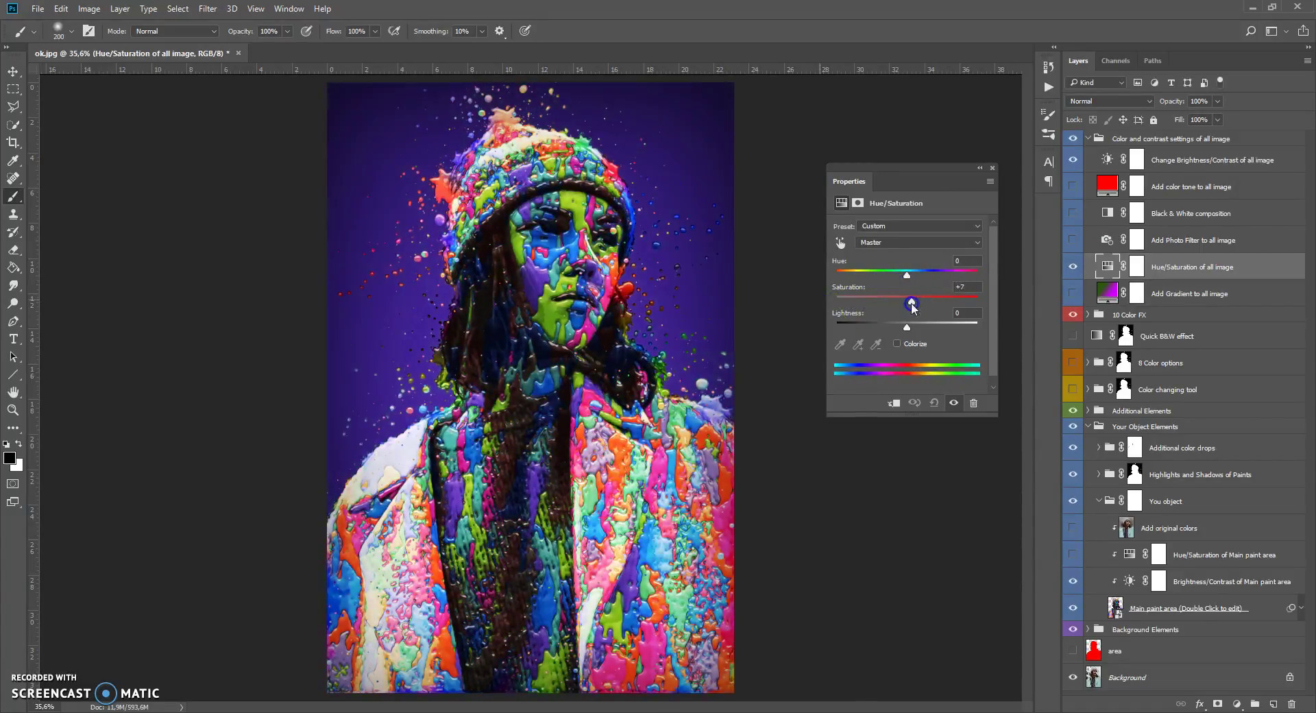
{"action": "left_click", "coordinate": [991, 169]}
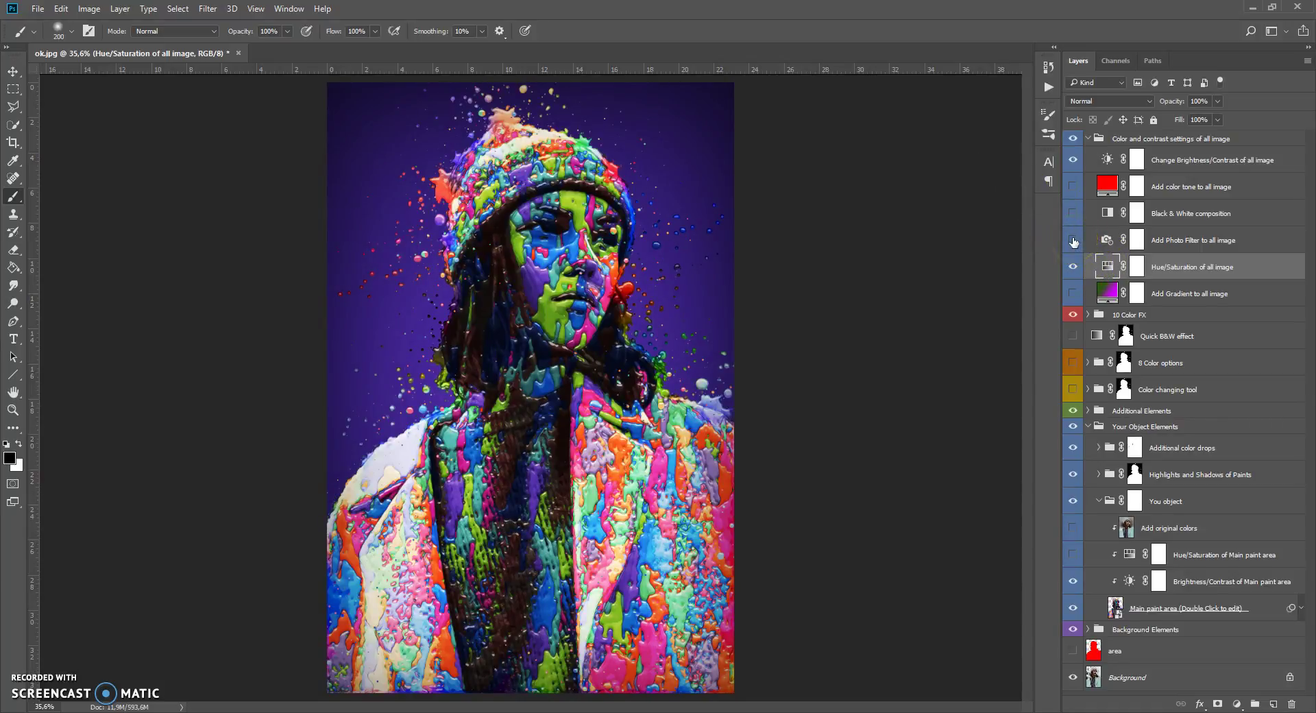
Step: Show the Add Photo Filter to all image layer, try preset filters such as Sepia with a higher density, and hide the layer
{"action": "left_click", "coordinate": [1073, 240]}
{"action": "double_click", "coordinate": [1106, 240]}
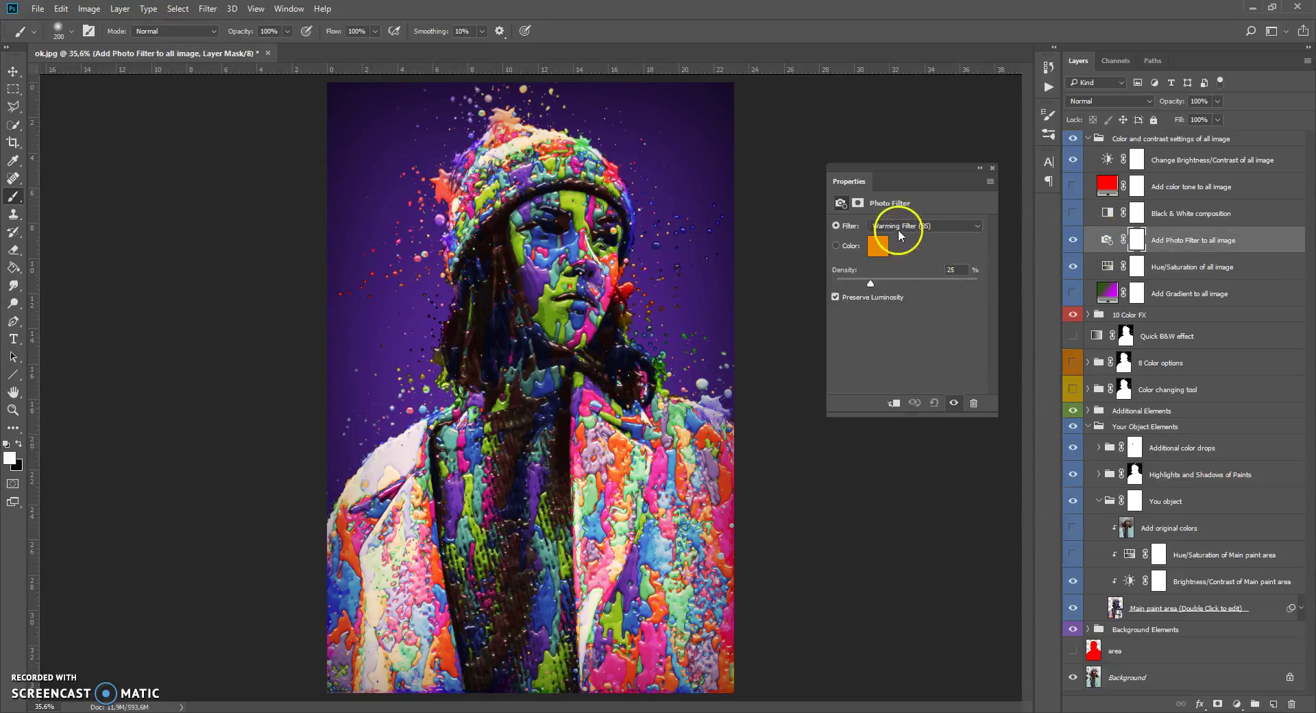
{"action": "left_click", "coordinate": [899, 227]}
{"action": "left_click", "coordinate": [895, 251]}
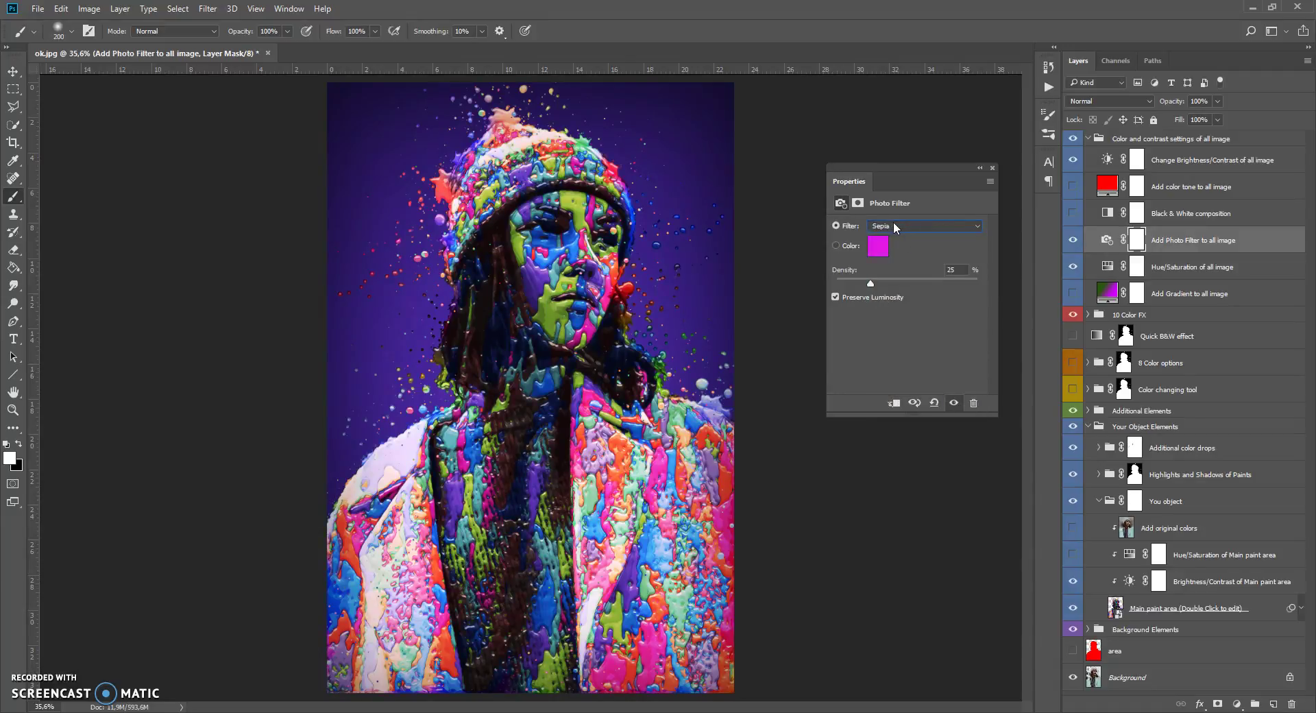
{"action": "left_click_drag", "start_coordinate": [880, 287], "coordinate": [933, 288]}
{"action": "left_click", "coordinate": [992, 167]}
{"action": "left_click", "coordinate": [1072, 239]}
Step: Preview the Black & White composition layer, try other hues for the Add color tone to all image layer, and hide both layers
{"action": "left_click", "coordinate": [1077, 213]}
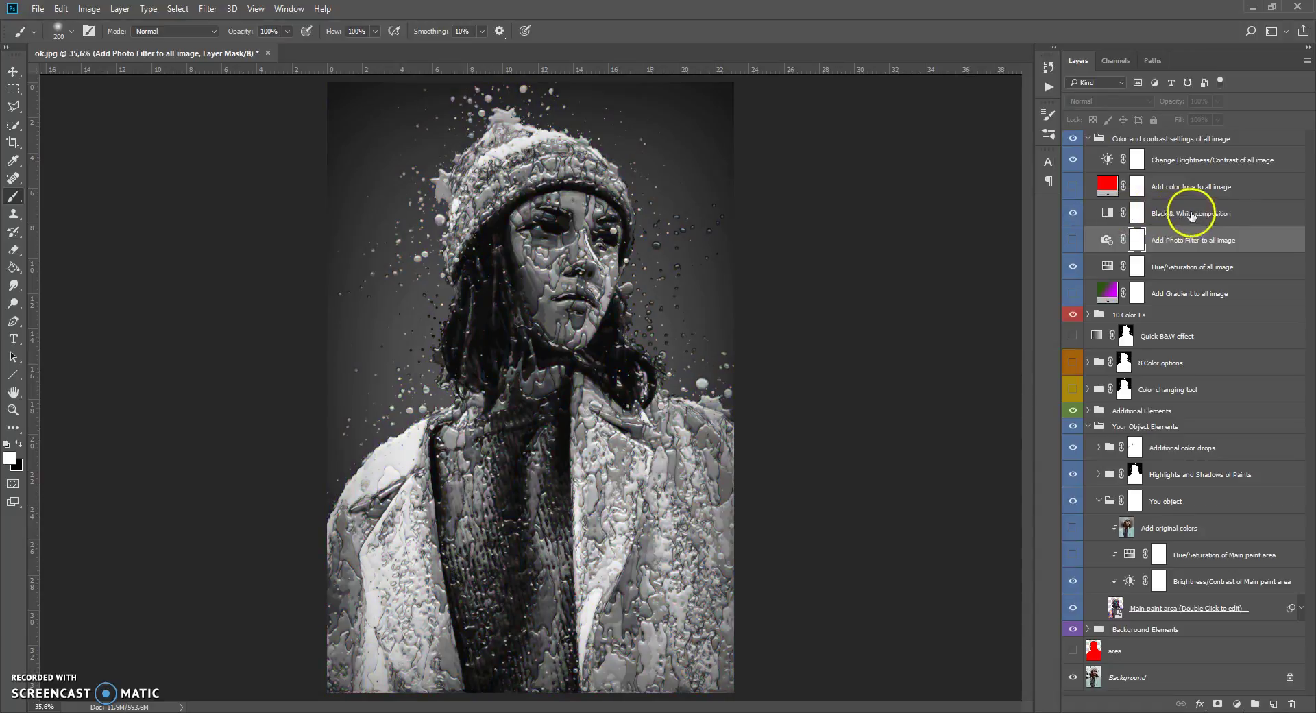
{"action": "left_click", "coordinate": [1074, 214]}
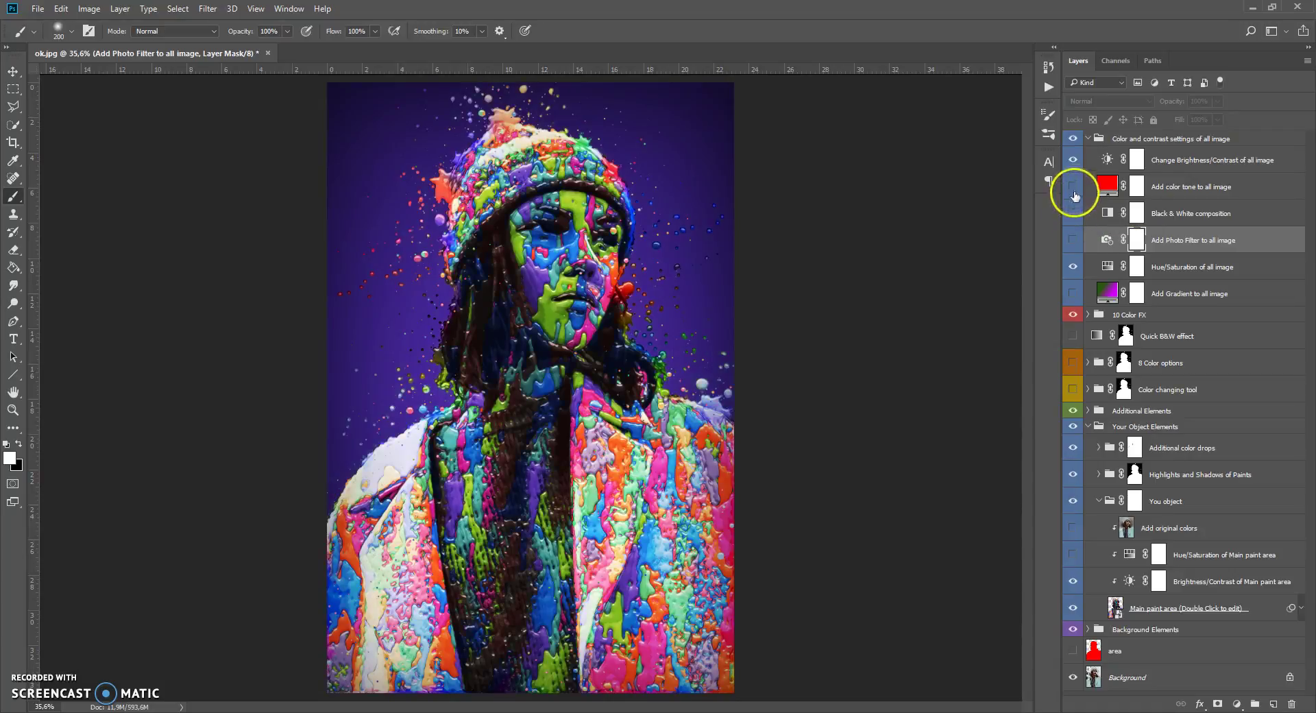
{"action": "left_click", "coordinate": [1072, 186]}
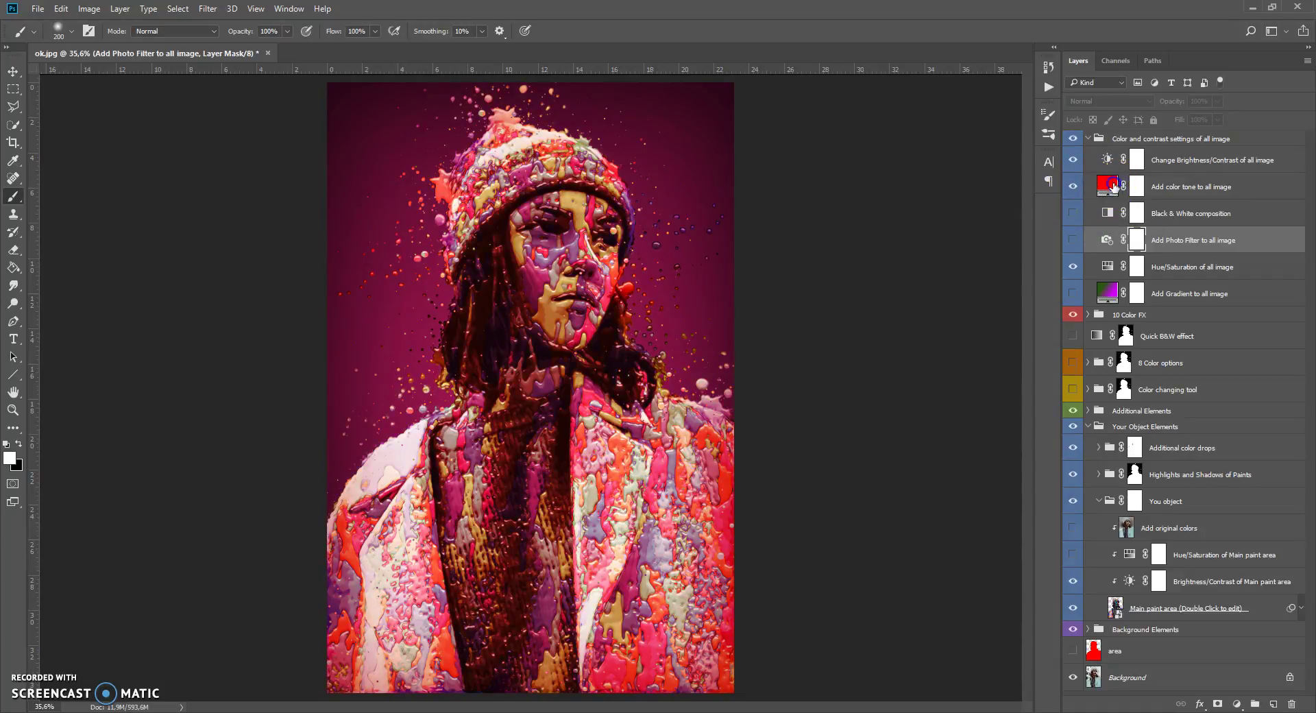
{"action": "double_click", "coordinate": [1106, 183]}
{"action": "left_click_drag", "start_coordinate": [923, 428], "coordinate": [926, 579]}
{"action": "left_click_drag", "start_coordinate": [925, 506], "coordinate": [923, 439]}
{"action": "left_click", "coordinate": [1039, 407]}
{"action": "left_click", "coordinate": [1073, 187]}
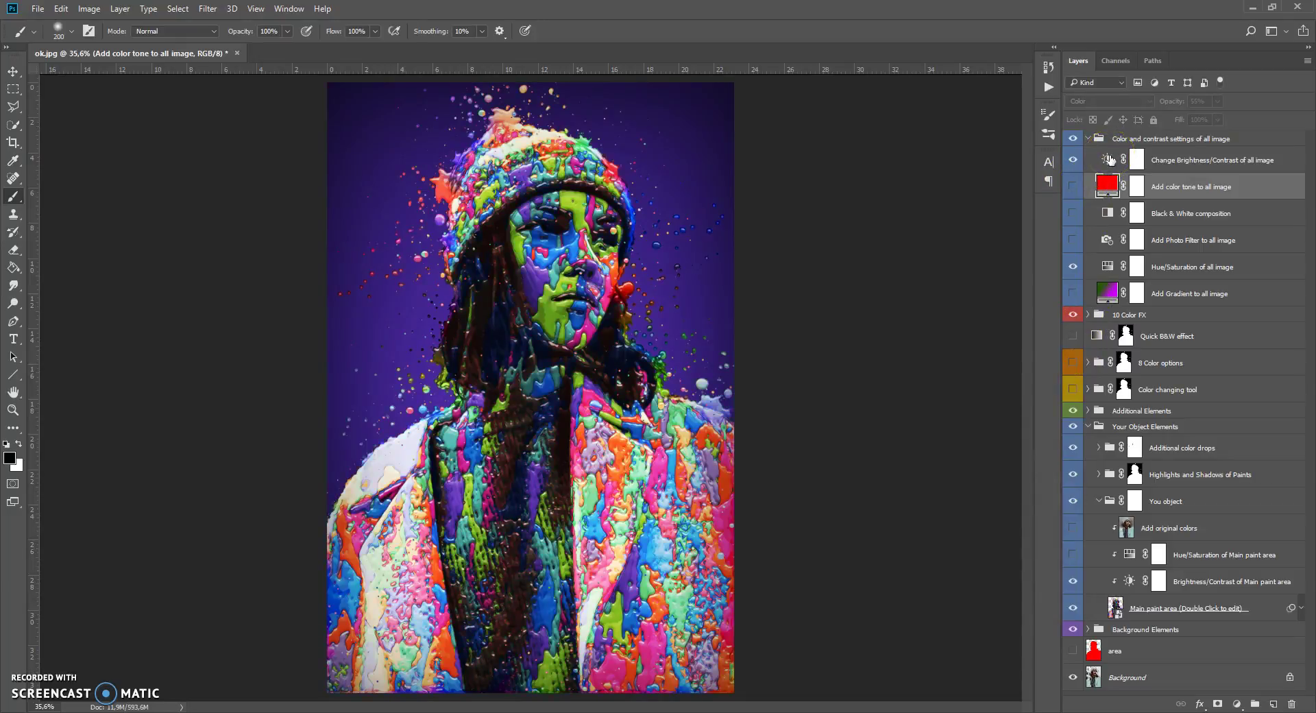
Step: Try other values on the Change Brightness/Contrast of all image layer, and reset its brightness and contrast to 0
{"action": "double_click", "coordinate": [1110, 160]}
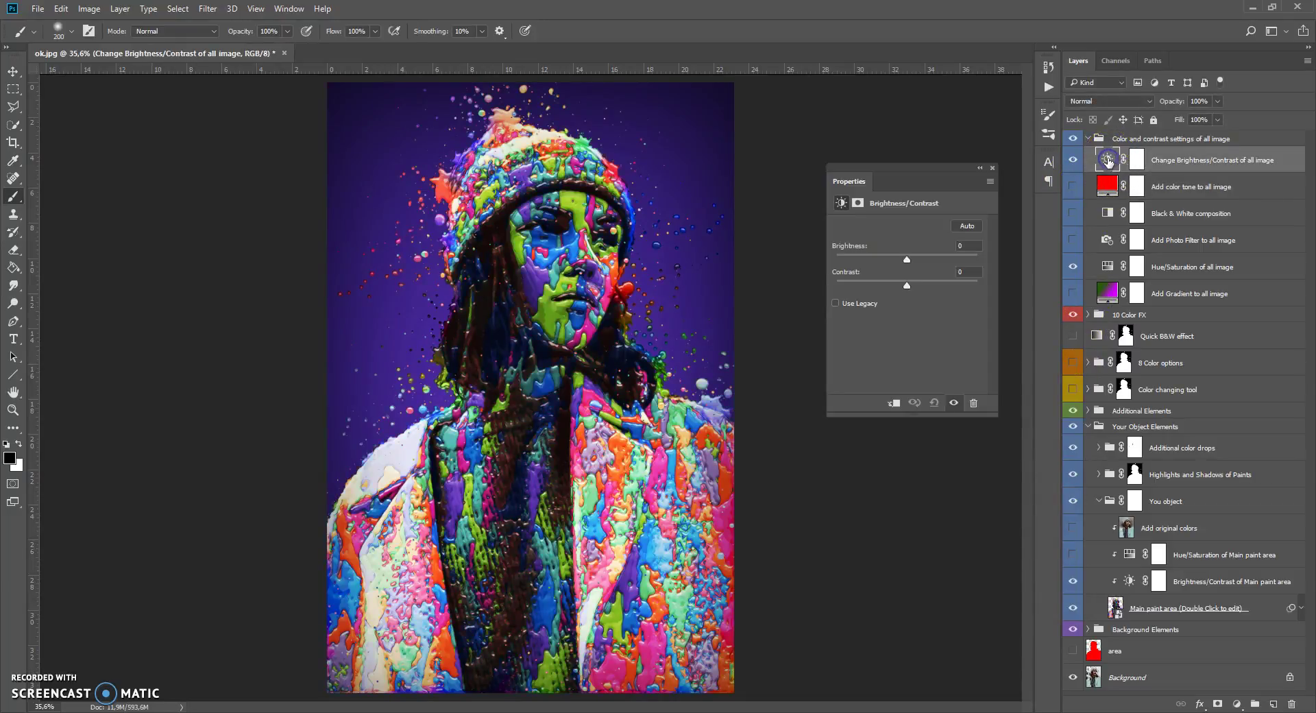
{"action": "mouse_move", "coordinate": [907, 261]}
{"action": "left_mouse_down"}
{"action": "mouse_move", "coordinate": [877, 261]}
{"action": "mouse_move", "coordinate": [939, 259]}
{"action": "mouse_move", "coordinate": [909, 257]}
{"action": "mouse_move", "coordinate": [869, 284]}
{"action": "mouse_move", "coordinate": [963, 284]}
{"action": "mouse_move", "coordinate": [910, 283]}
{"action": "left_mouse_up"}
{"action": "left_click", "coordinate": [853, 272]}
{"action": "type", "text": "0"}
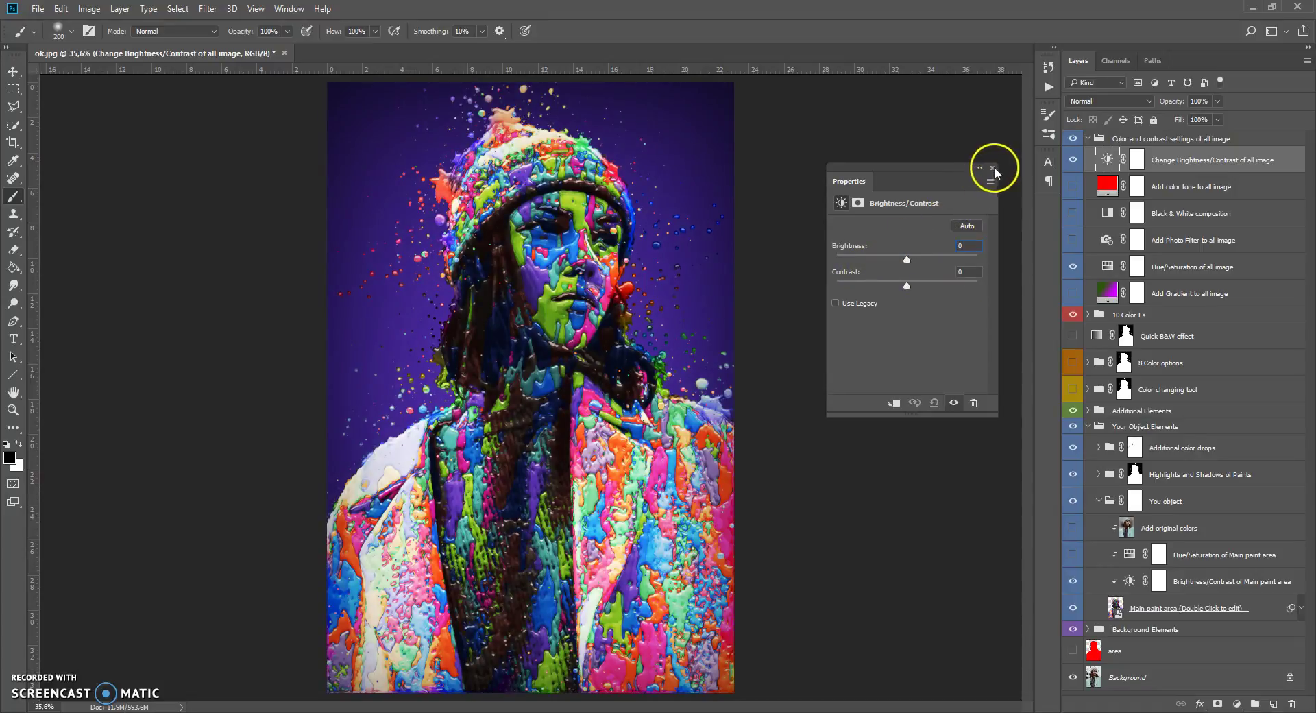
{"action": "left_click", "coordinate": [1054, 141]}
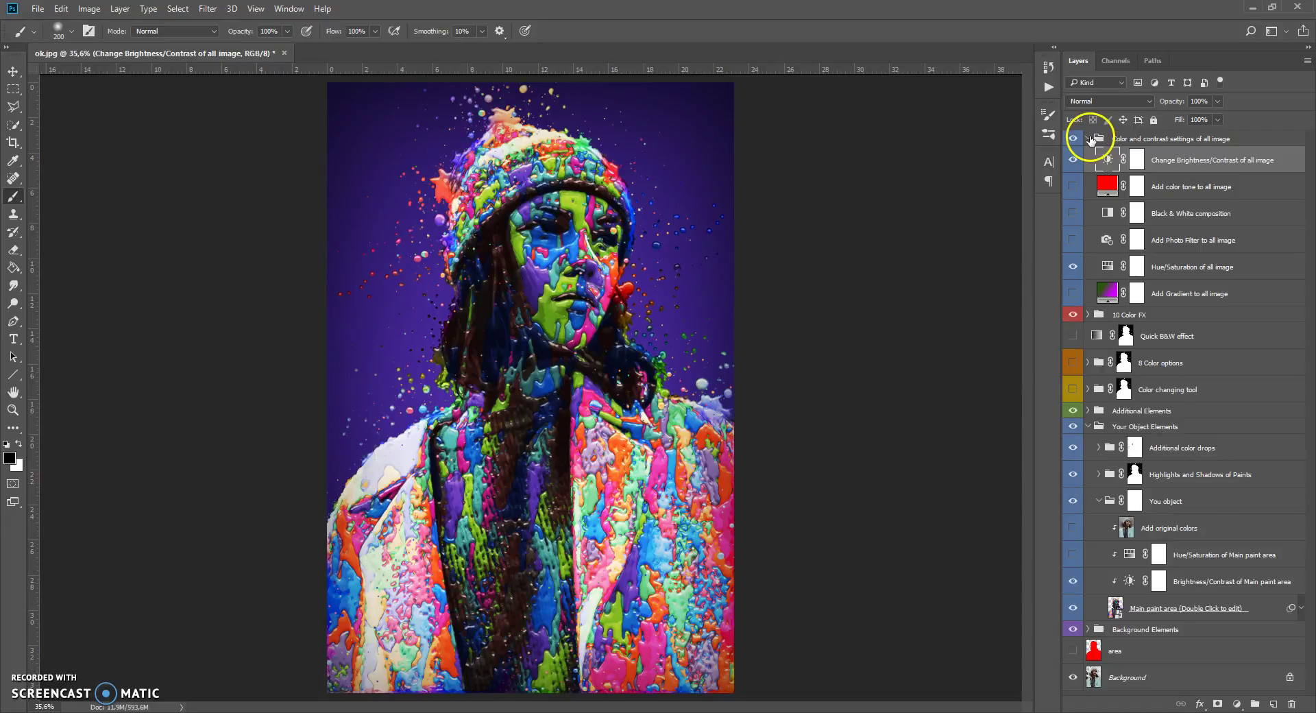
Step: Collapse the expanded layer groups and group everything from Color and contrast settings of all image down to Background Elements
{"action": "left_click", "coordinate": [1088, 139]}
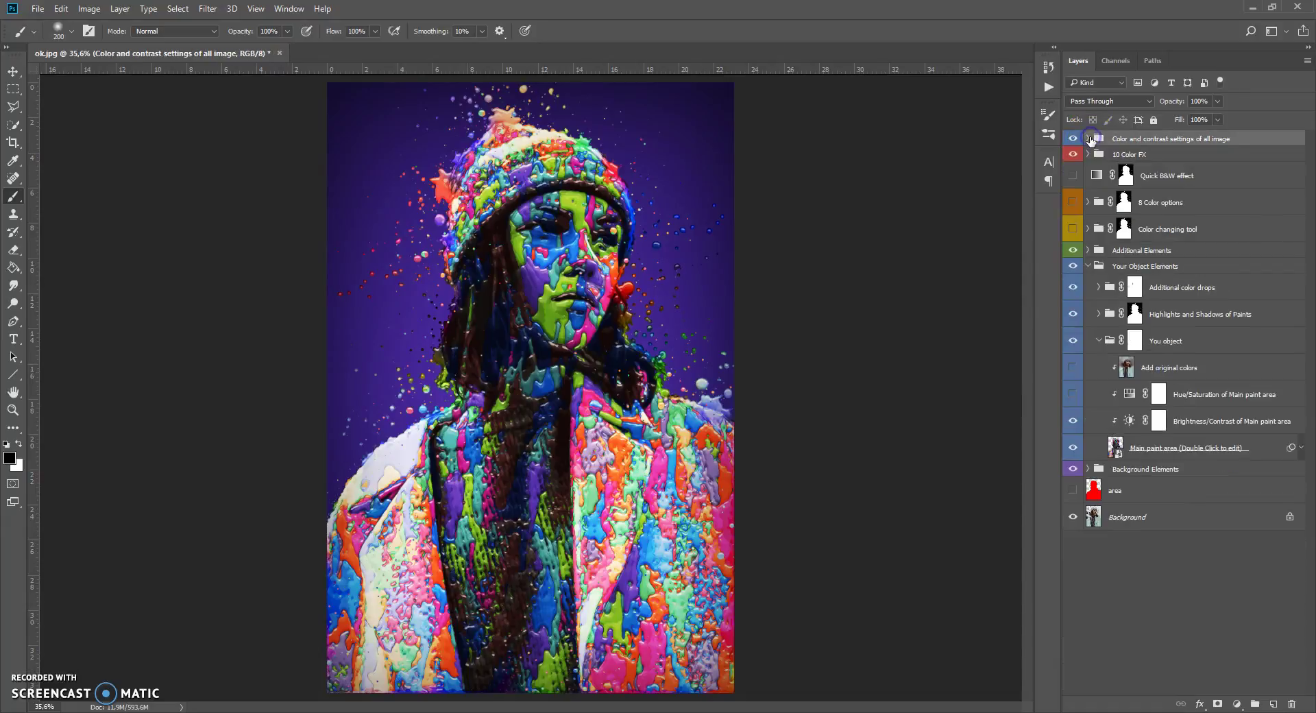
{"action": "left_click", "coordinate": [1089, 267]}
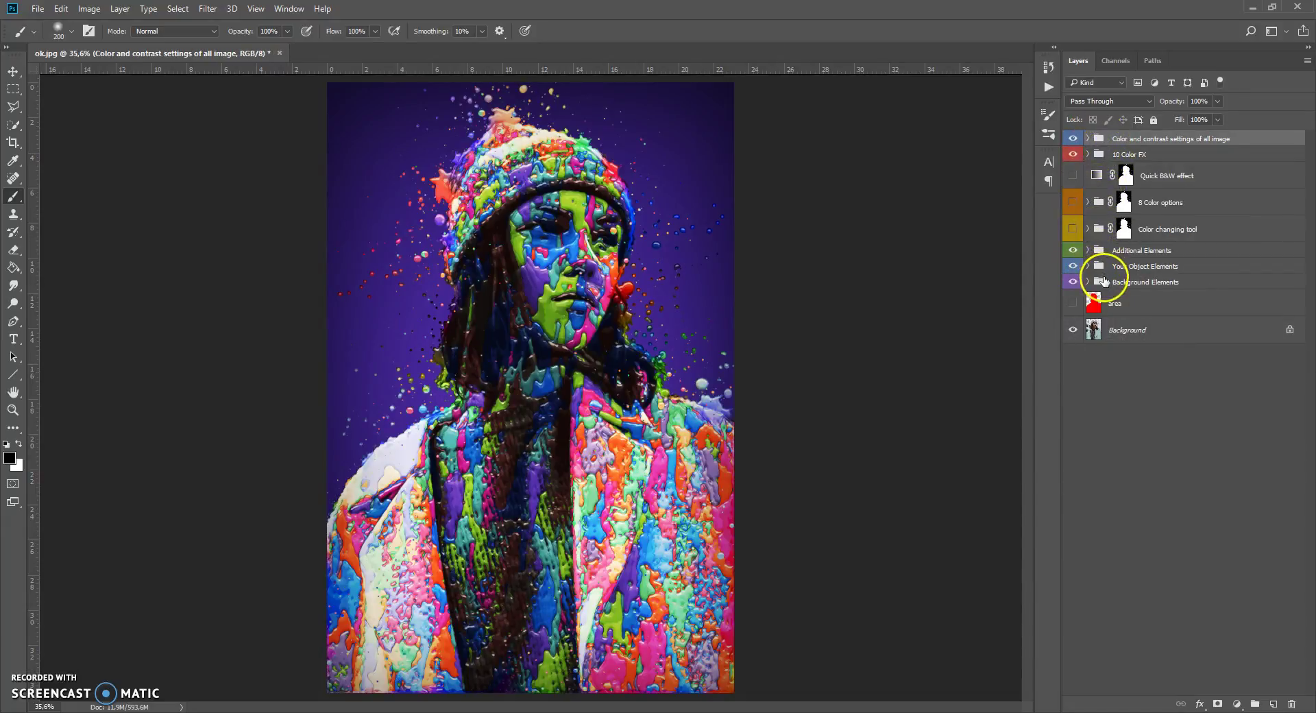
{"action": "left_click", "coordinate": [1104, 281], "text": "shift"}
{"action": "key", "text": "ctrl+g"}
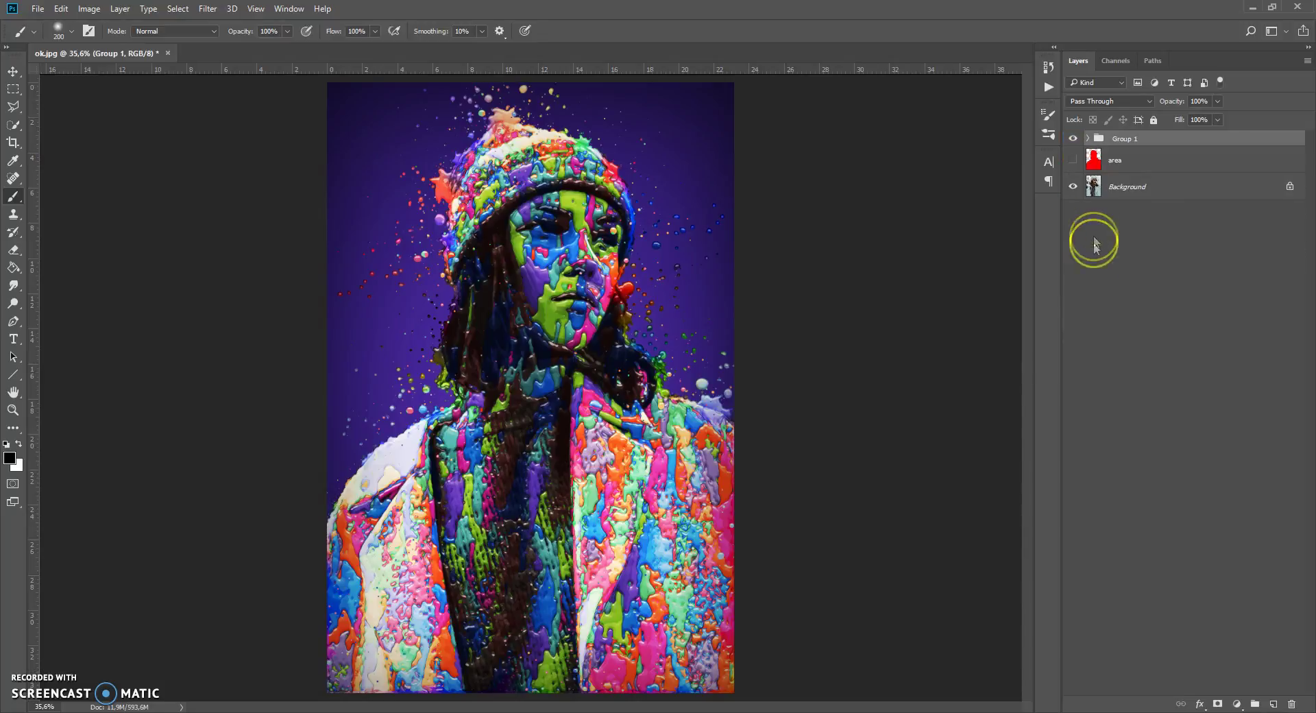
Step: Compare the whole portrait before and after the paint effect by switching the visibility of Group 1
{"action": "left_click", "coordinate": [1074, 139]}
{"action": "left_click", "coordinate": [1073, 140]}
{"action": "left_click", "coordinate": [1073, 139]}
{"action": "left_click", "coordinate": [1074, 139]}
{"action": "left_click", "coordinate": [1073, 138]}
{"action": "left_click", "coordinate": [1073, 138]}
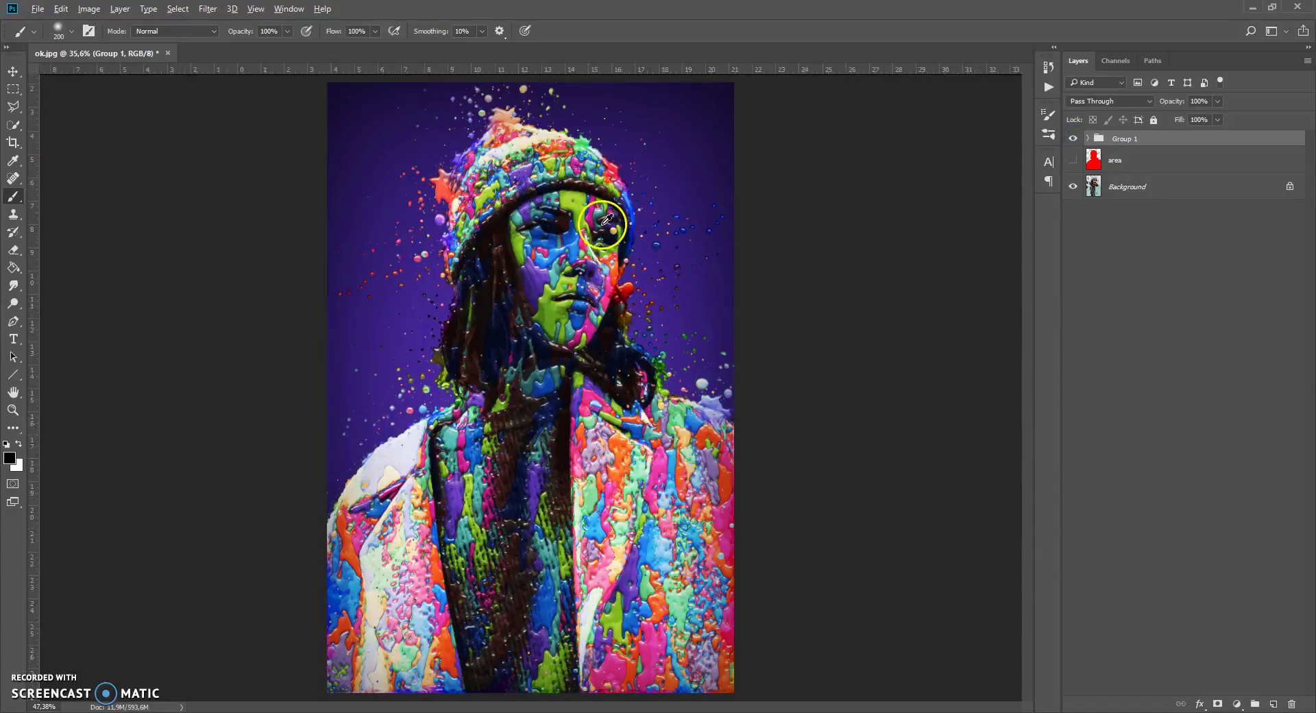
Step: Compare the paint effect with the original photo in a close-up of the face, and leave Group 1 shown
{"action": "scroll", "coordinate": [596, 224], "scroll_direction": "up", "scroll_amount": 2}
{"action": "scroll", "coordinate": [597, 225], "scroll_direction": "up", "scroll_amount": 2}
{"action": "scroll", "coordinate": [597, 224], "scroll_direction": "up", "scroll_amount": 1}
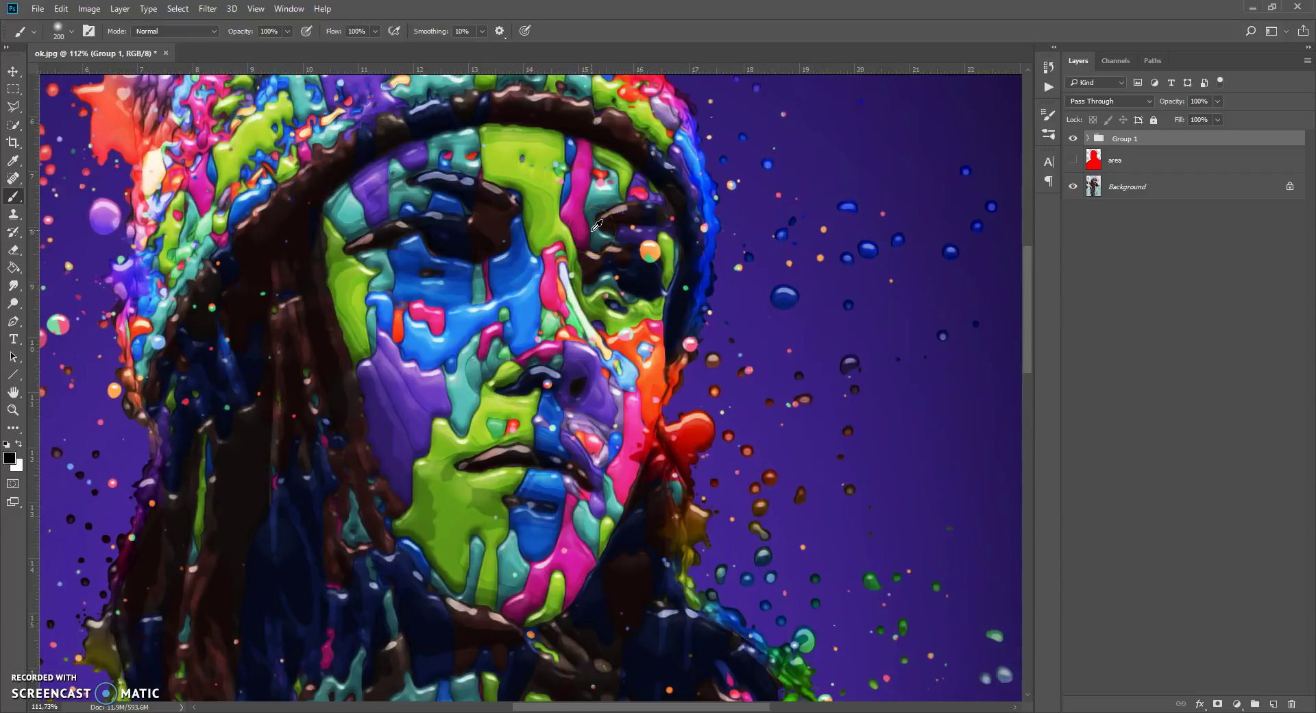
{"action": "left_click", "coordinate": [1074, 138]}
{"action": "left_click", "coordinate": [1074, 138]}
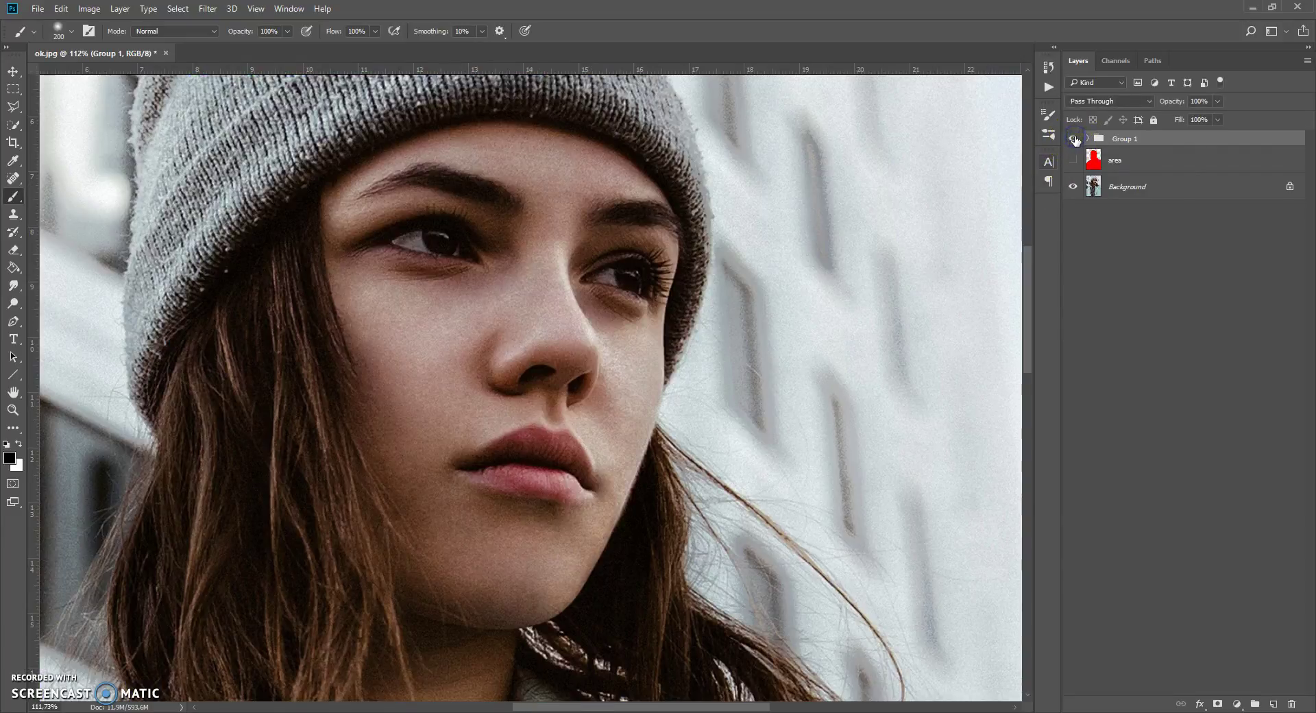
{"action": "left_click", "coordinate": [1073, 139]}
{"action": "scroll", "coordinate": [693, 328], "scroll_direction": "down", "scroll_amount": 4}
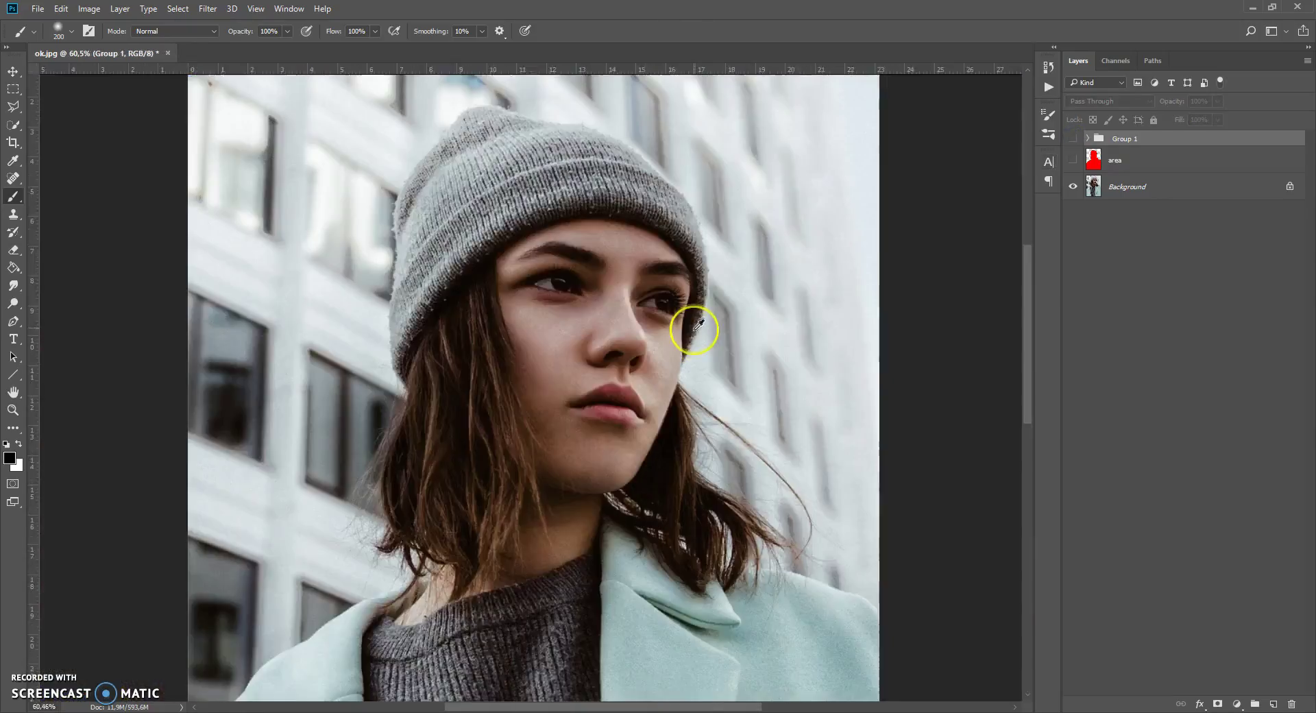
{"action": "left_click", "coordinate": [1073, 139]}
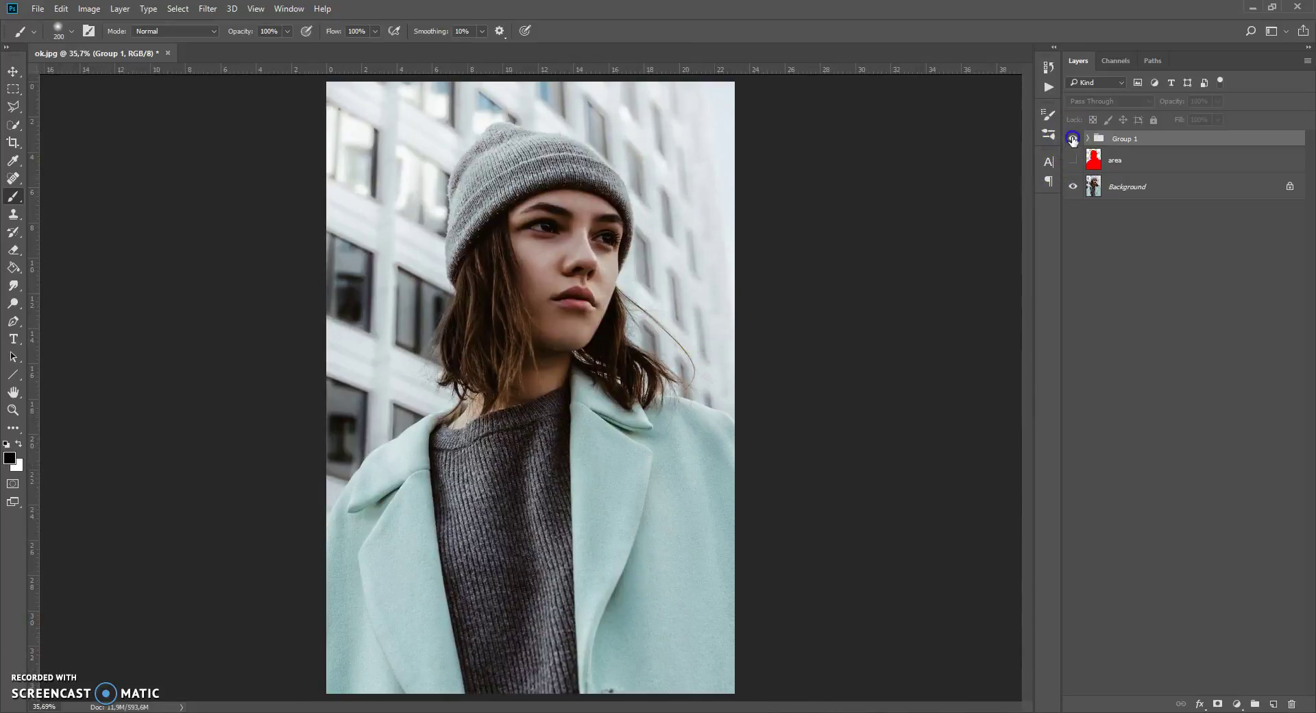